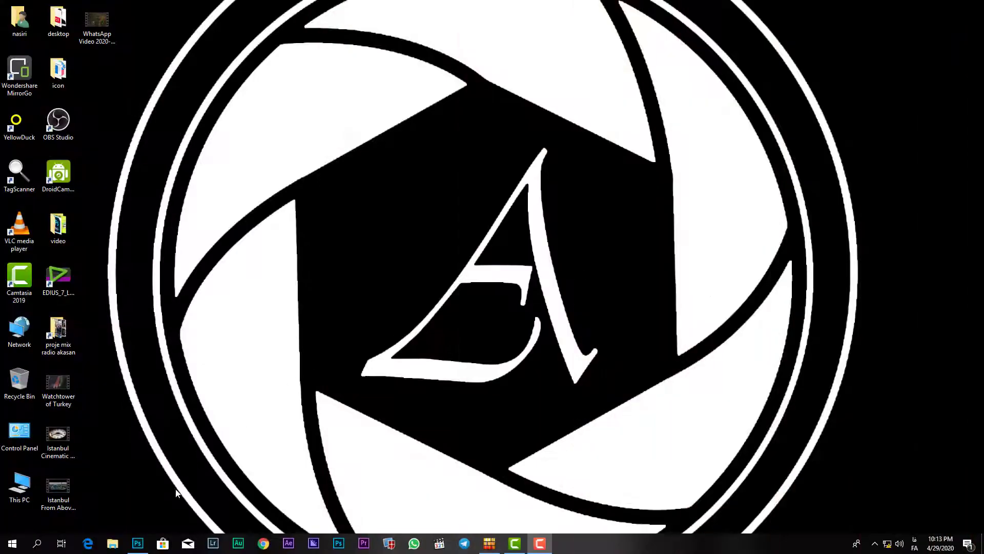
- Restore the Photoshop window showing the bearded portrait photo
click(138, 542)
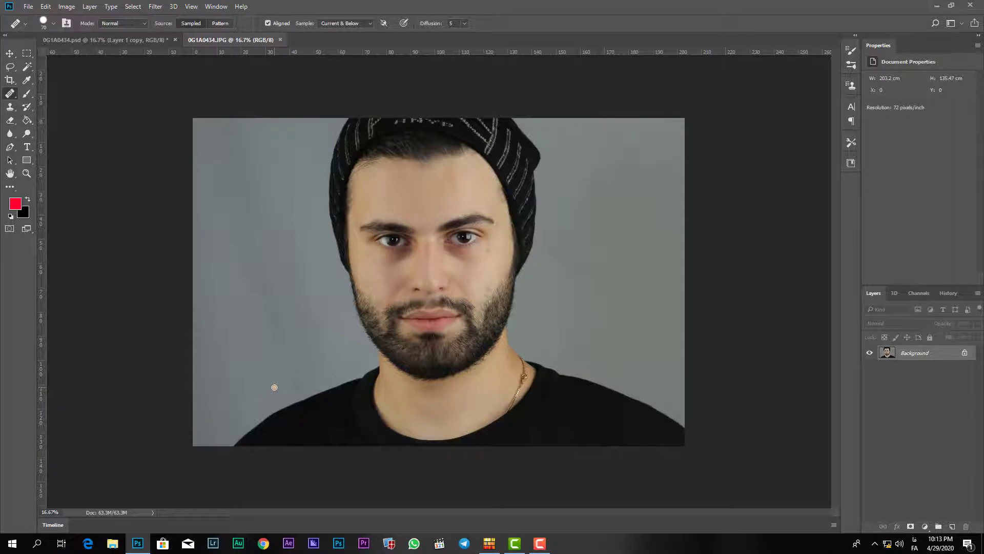
- Zoom in, add an empty Layer 1 above Background, and bring up the healing tool group
key(ctrl+plus)
key(ctrl+plus)
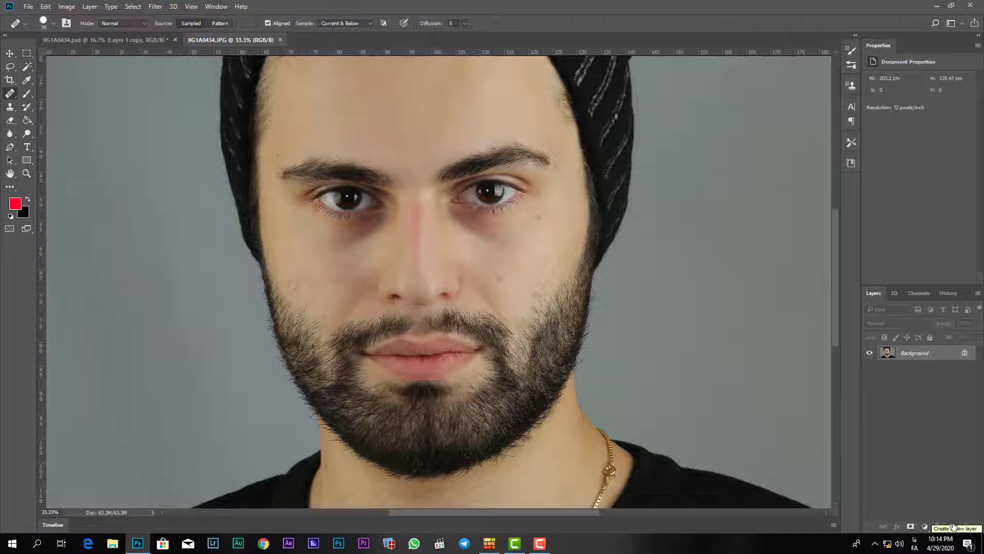
click(953, 527)
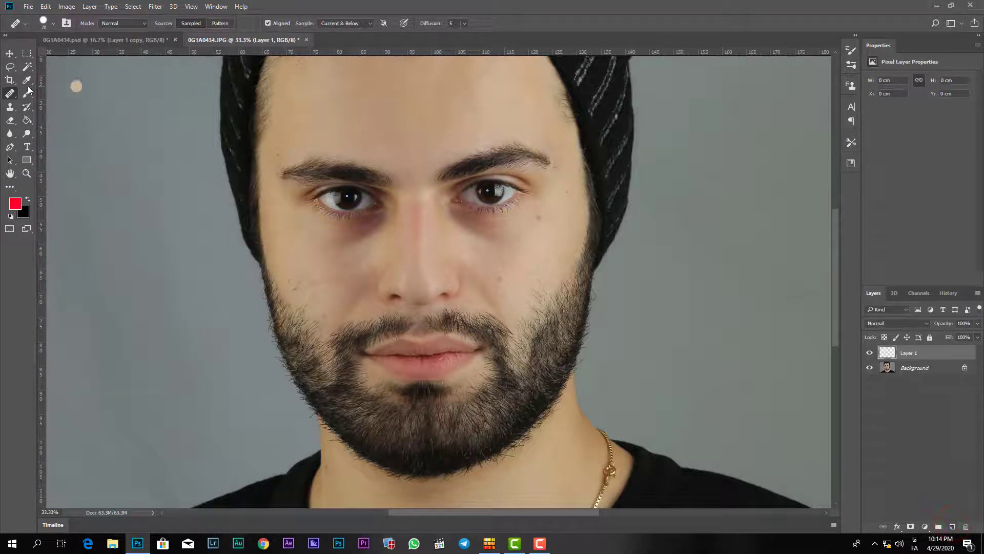
right_click(8, 93)
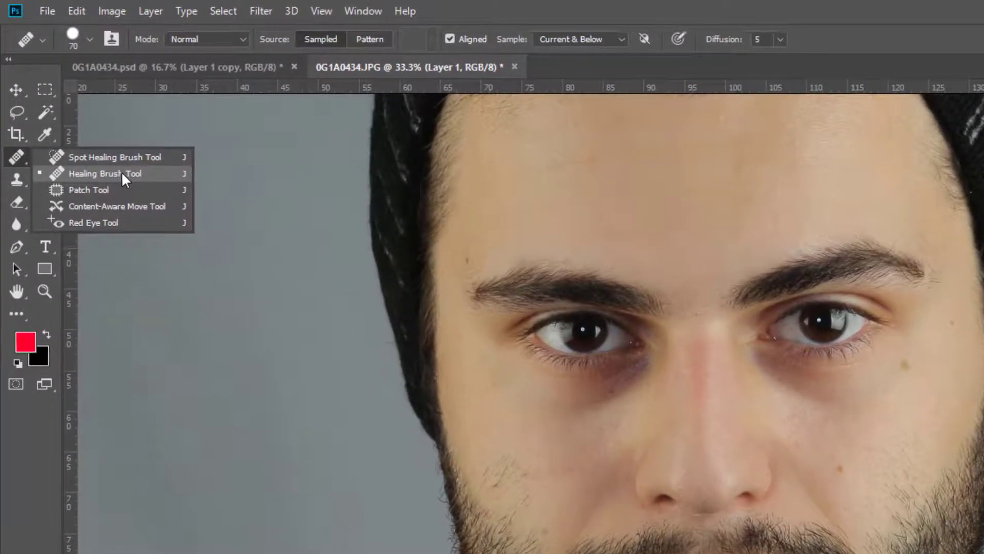
- Select the Healing Brush, zoom to 100% on the nose and mouth, and shrink the brush
click(121, 172)
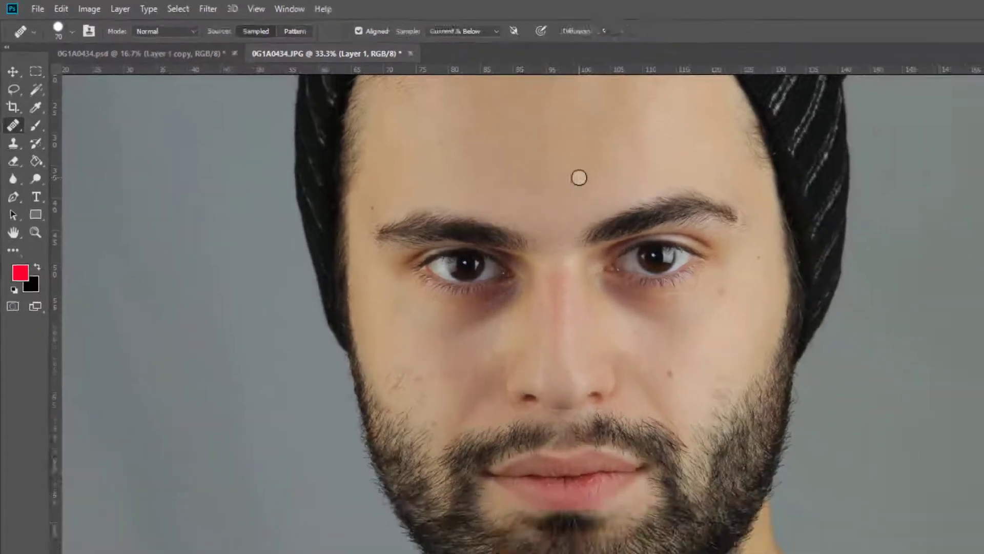
key(ctrl+plus)
key(ctrl+plus)
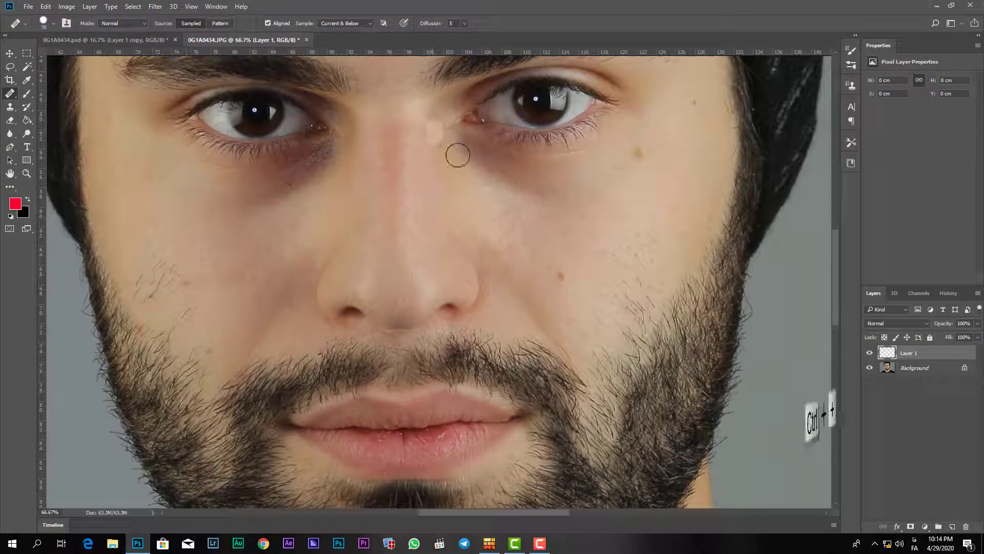
drag(557, 224, 533, 208)
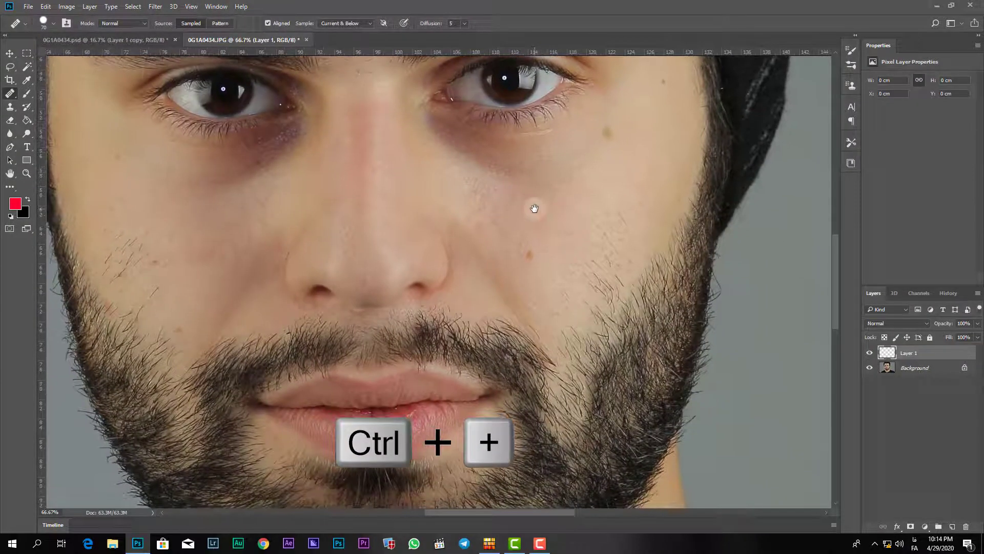
key(ctrl+plus)
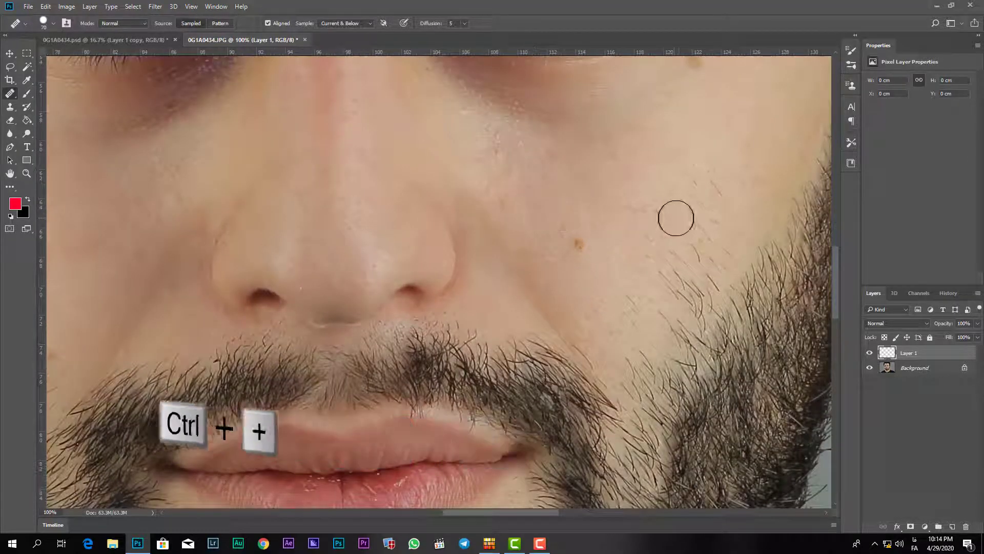
key(bracketleft)
key(bracketleft)
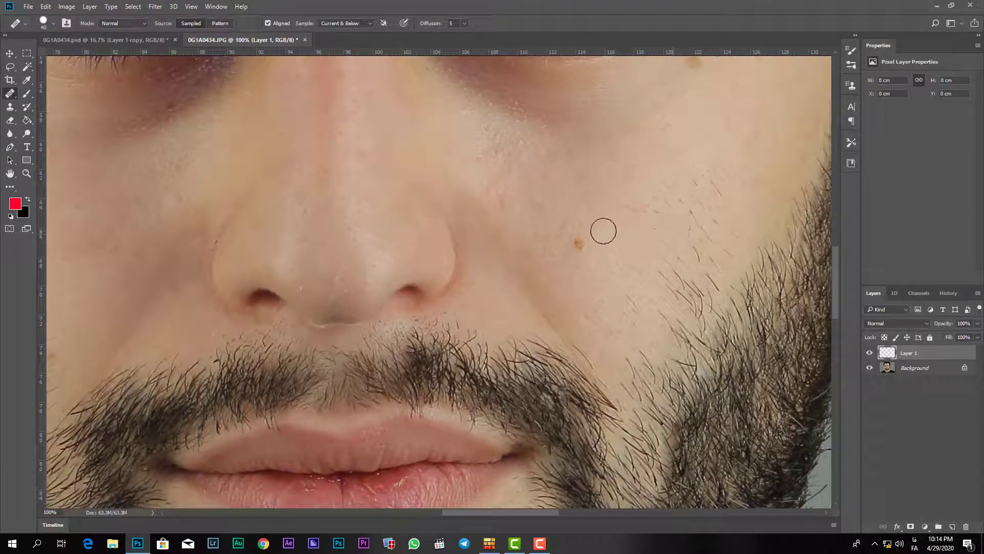
- Heal the cheek blemishes beside the nose from sampled clean skin, then target Background
key(alt)
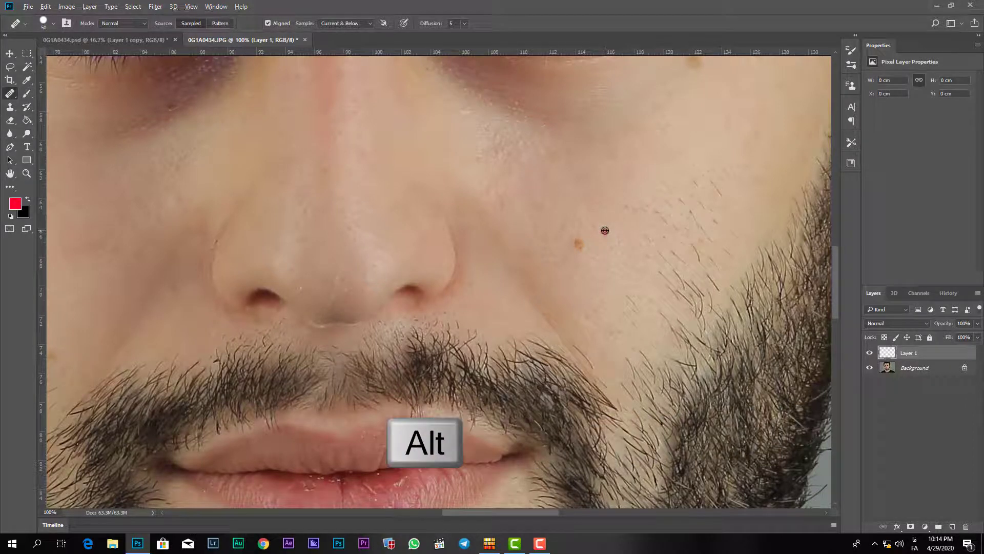
alt+click(605, 230)
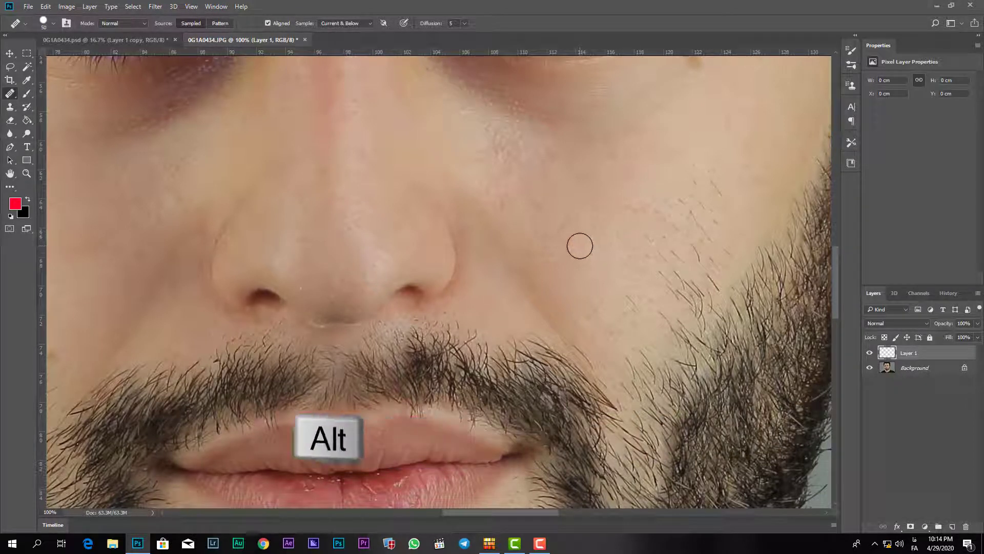
drag(579, 246, 577, 225)
click(560, 236)
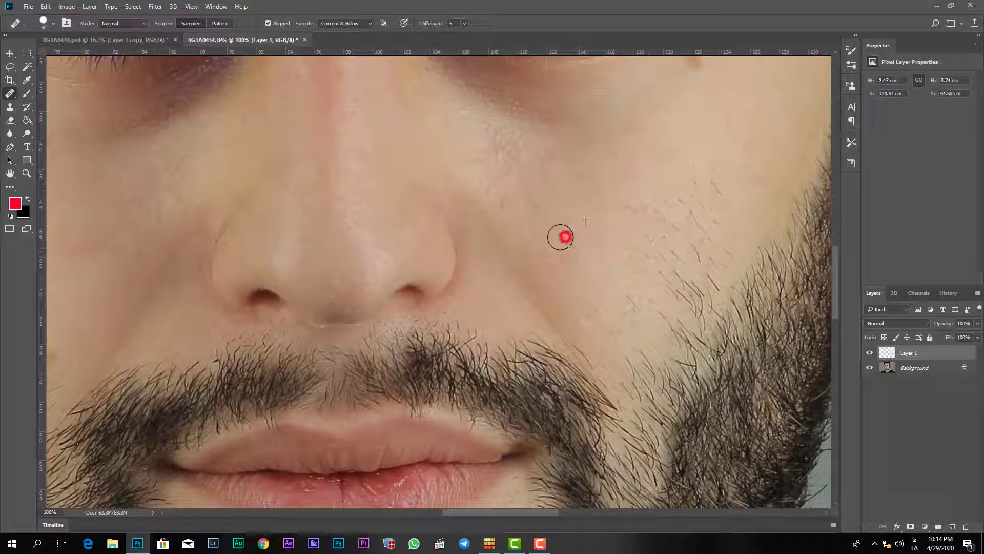
drag(531, 253, 553, 253)
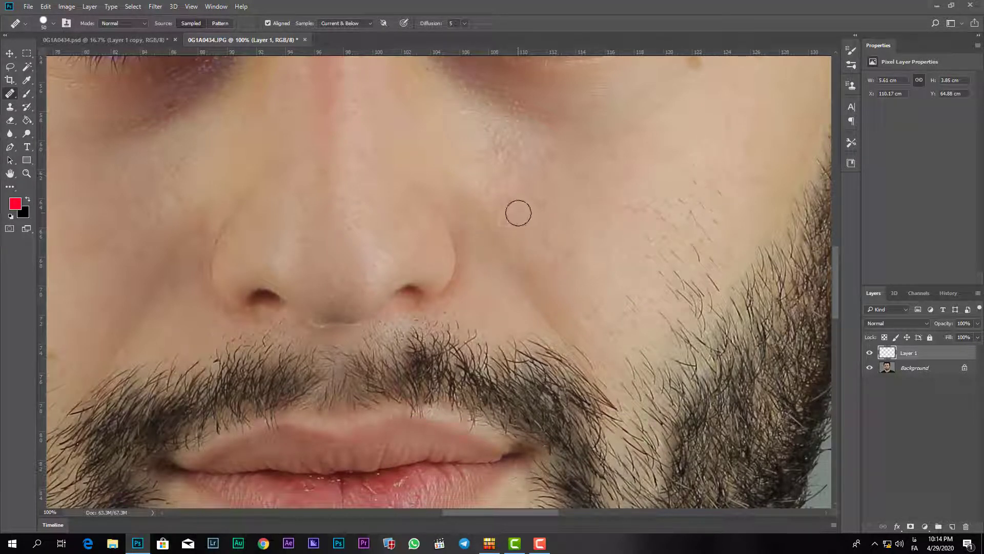
drag(501, 202, 507, 201)
click(910, 368)
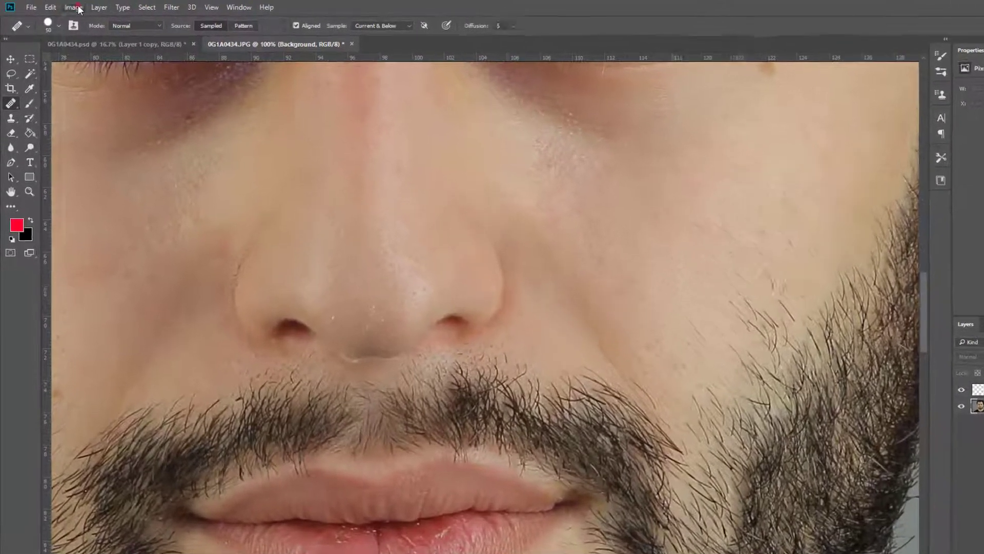
click(66, 7)
click(117, 43)
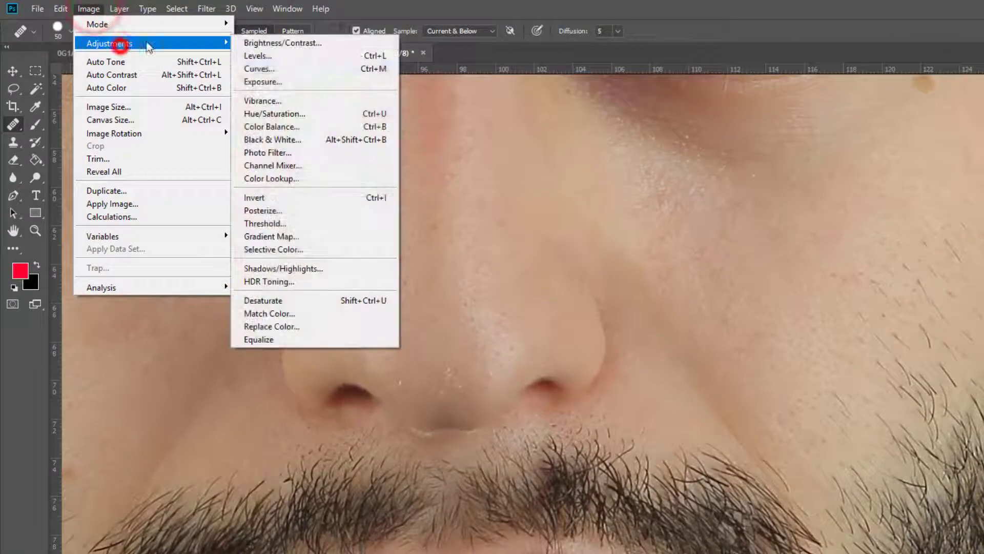
click(357, 301)
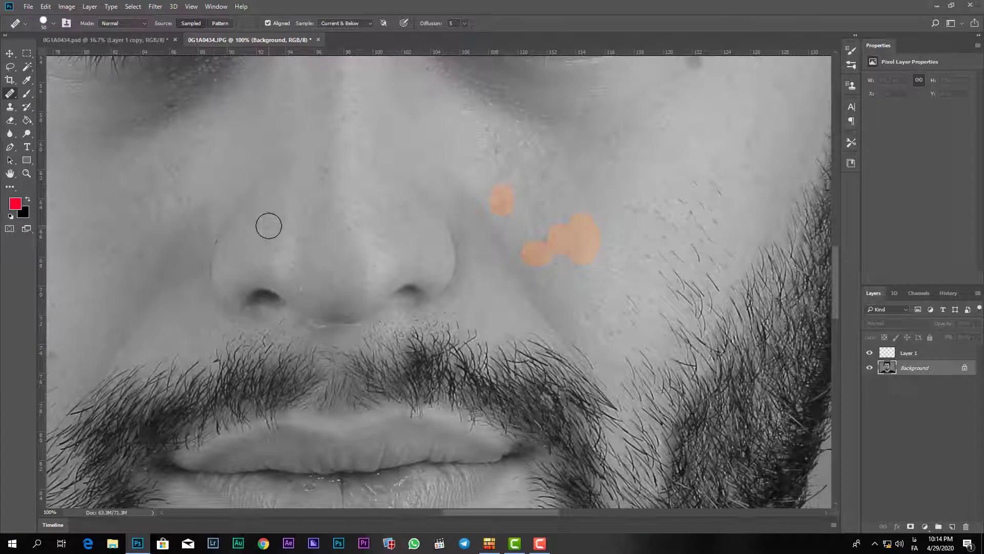
key(ctrl+z)
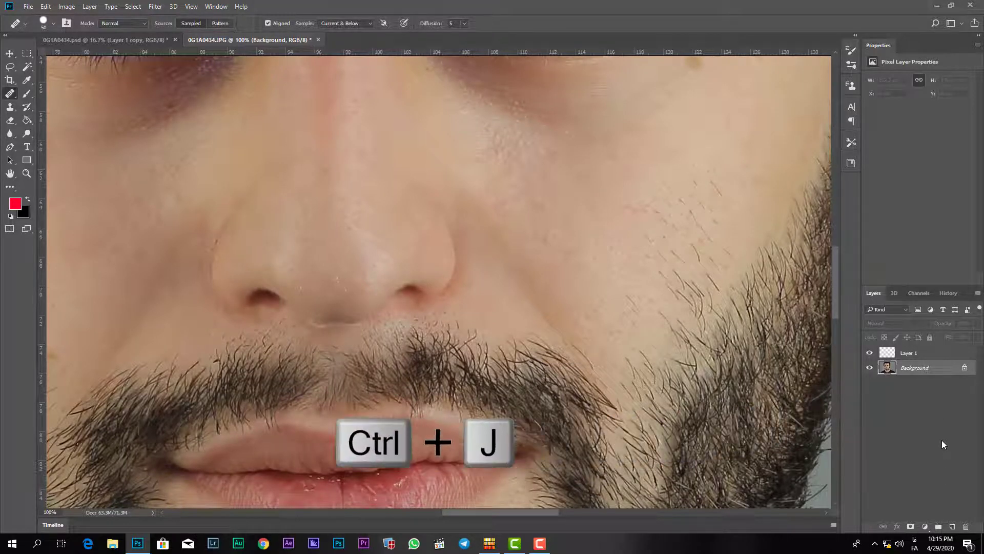
- Duplicate the Background layer and desaturate the copy to greyscale
key(ctrl+j)
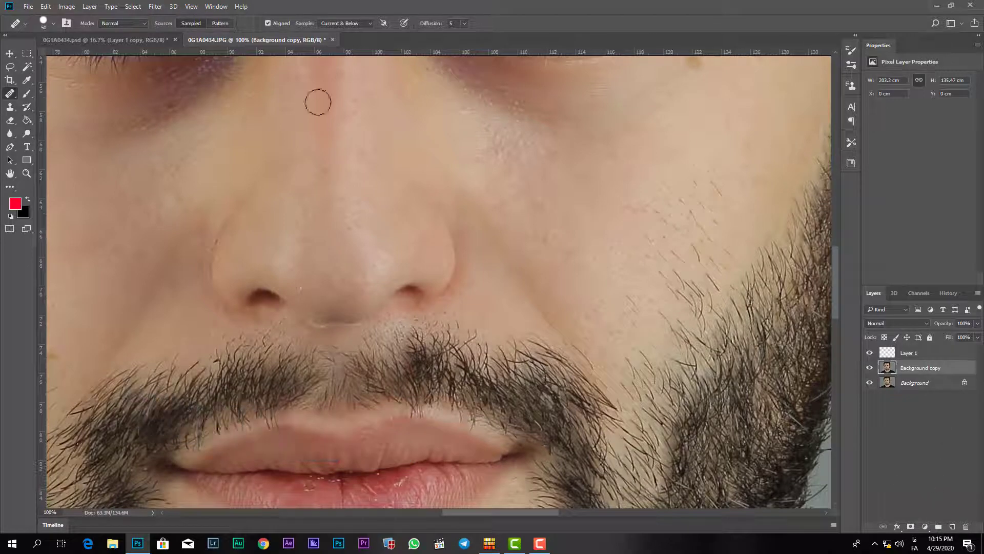
click(67, 6)
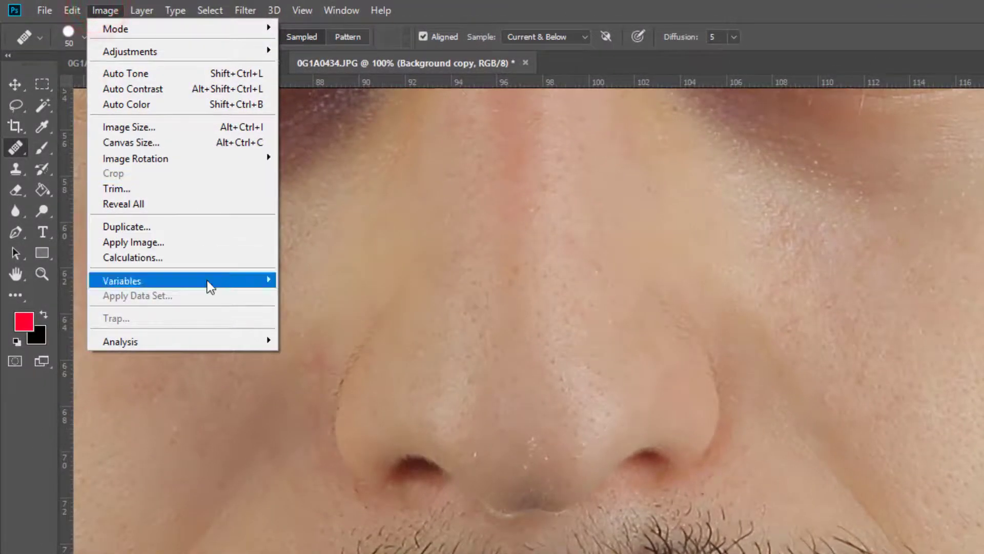
click(204, 51)
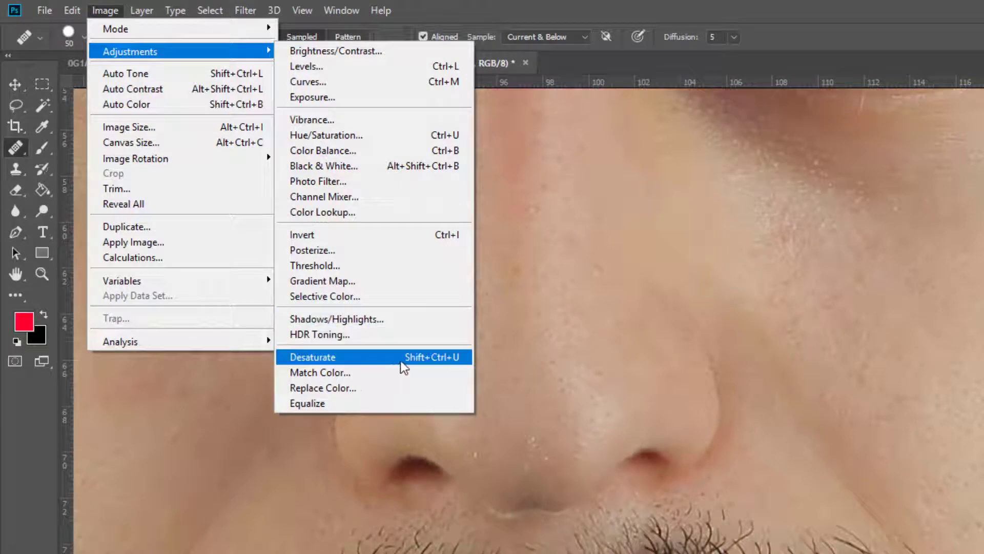
click(451, 358)
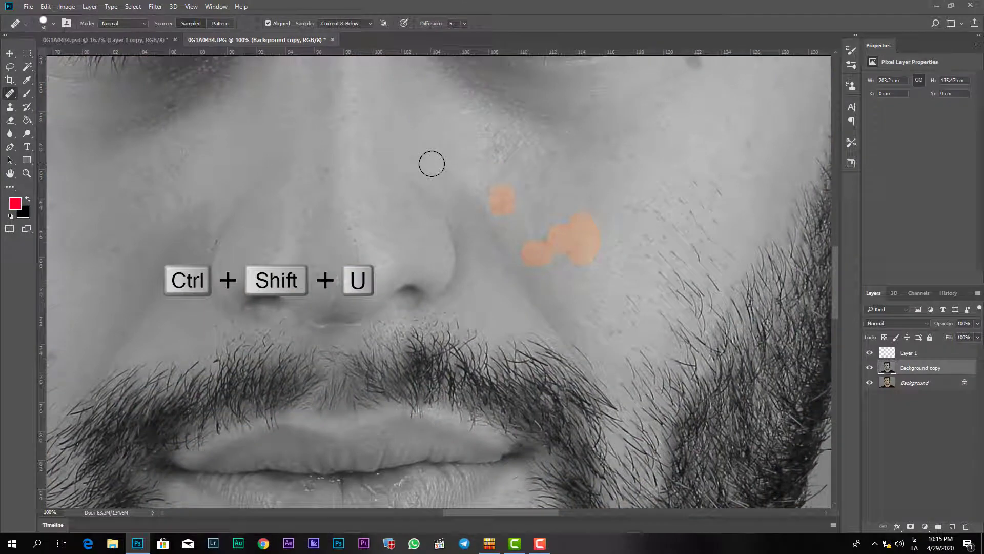
- Recentre the view on the face, hide the greyscale copy, and select Layer 1
key(ctrl+minus)
key(ctrl+minus)
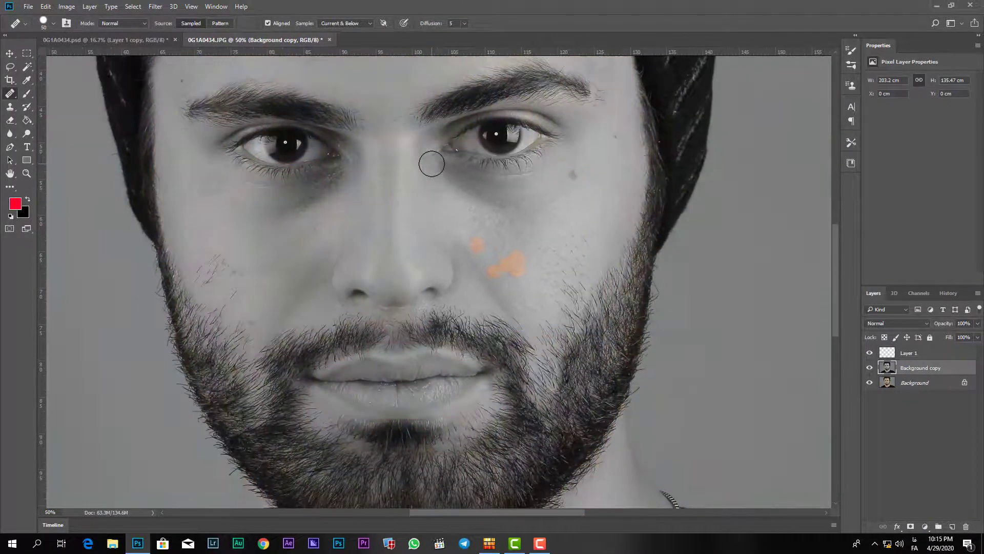
key(ctrl+plus)
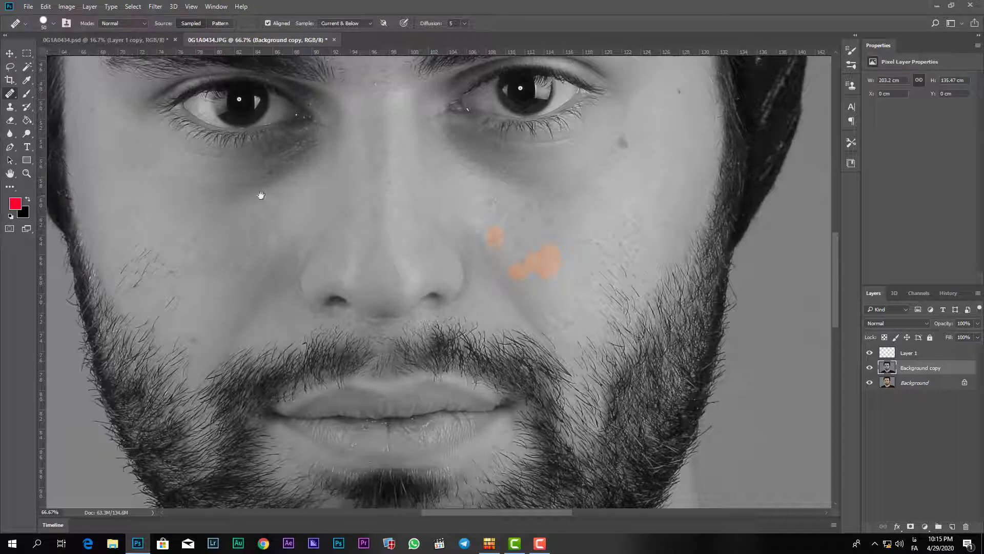
drag(261, 196, 303, 207)
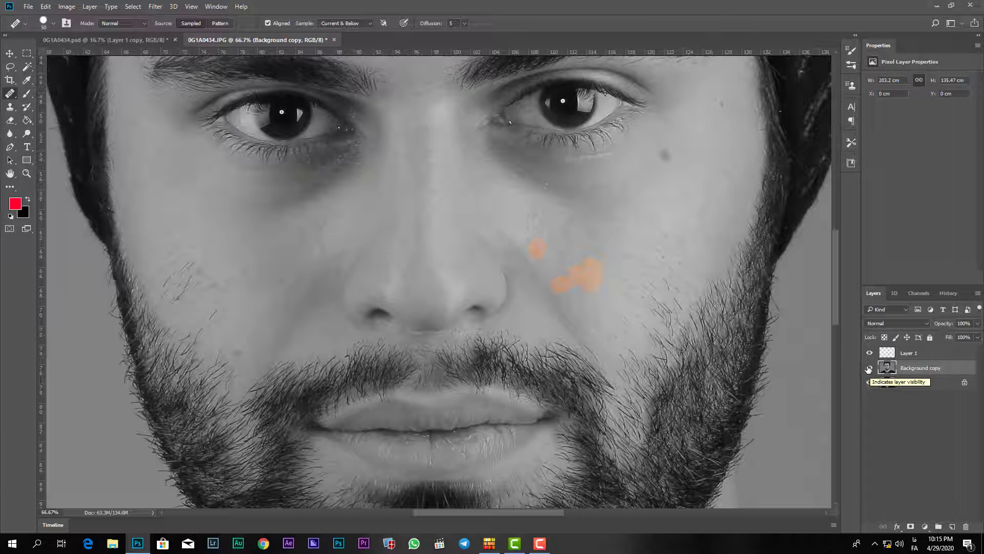
click(870, 368)
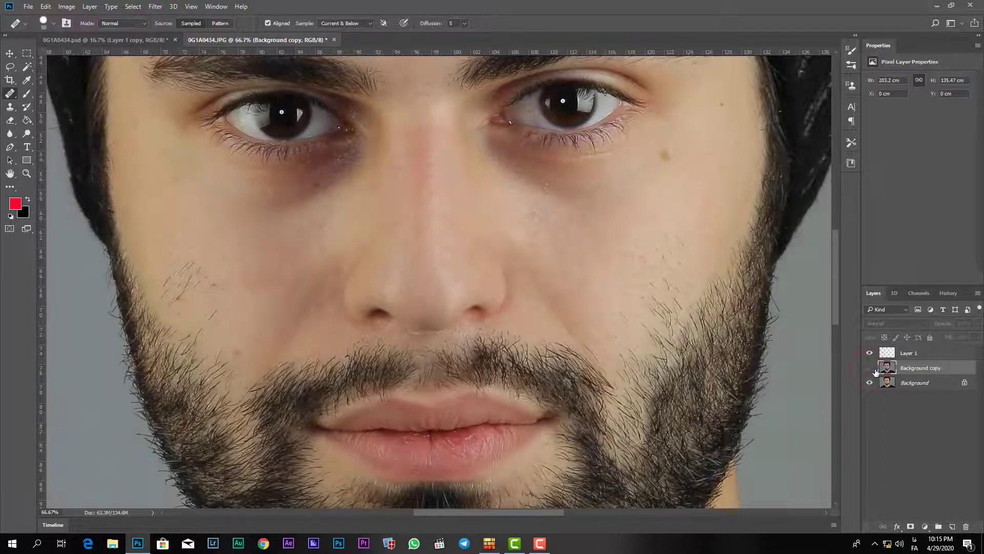
click(887, 352)
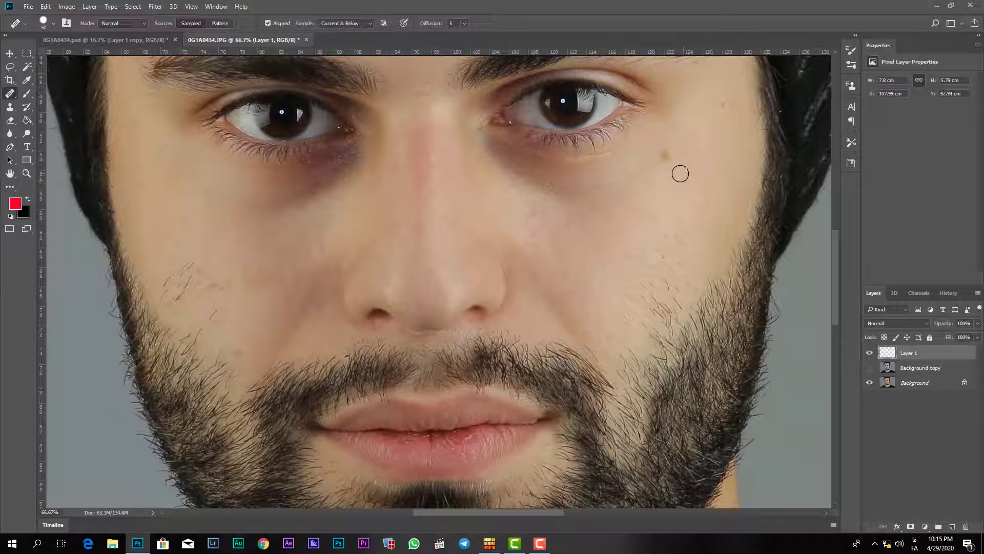
- Heal the spots on the upper cheek and below the eye, checking against the greyscale copy
drag(680, 173, 669, 156)
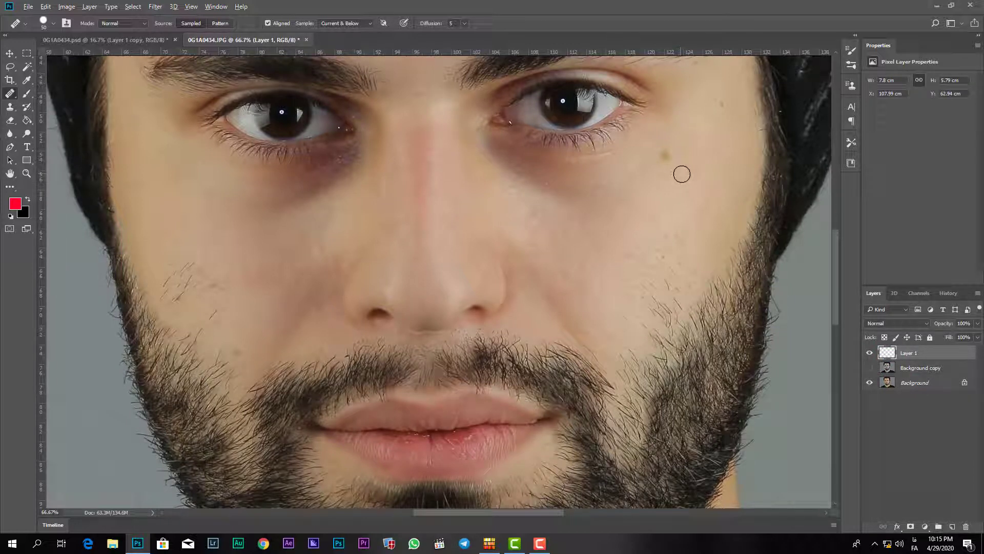
click(666, 150)
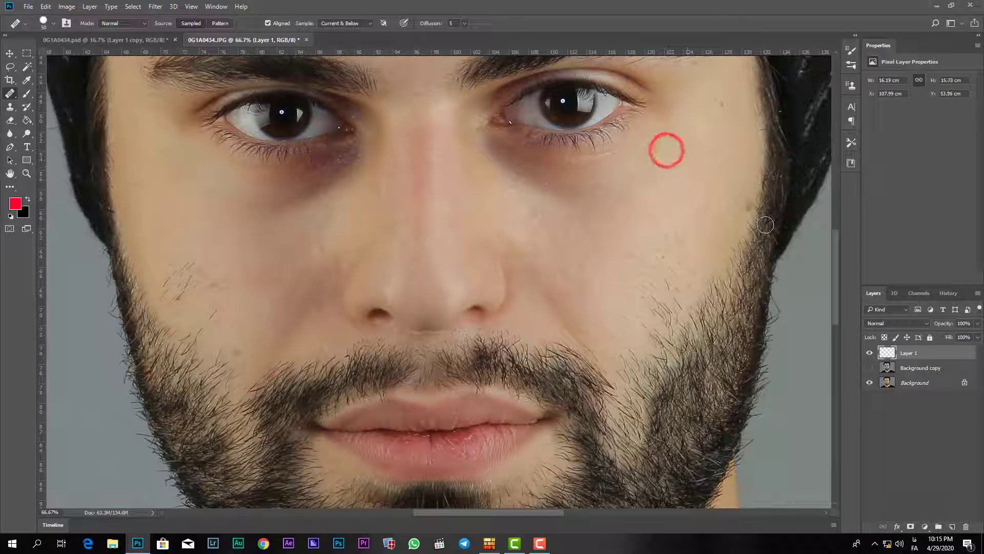
click(869, 369)
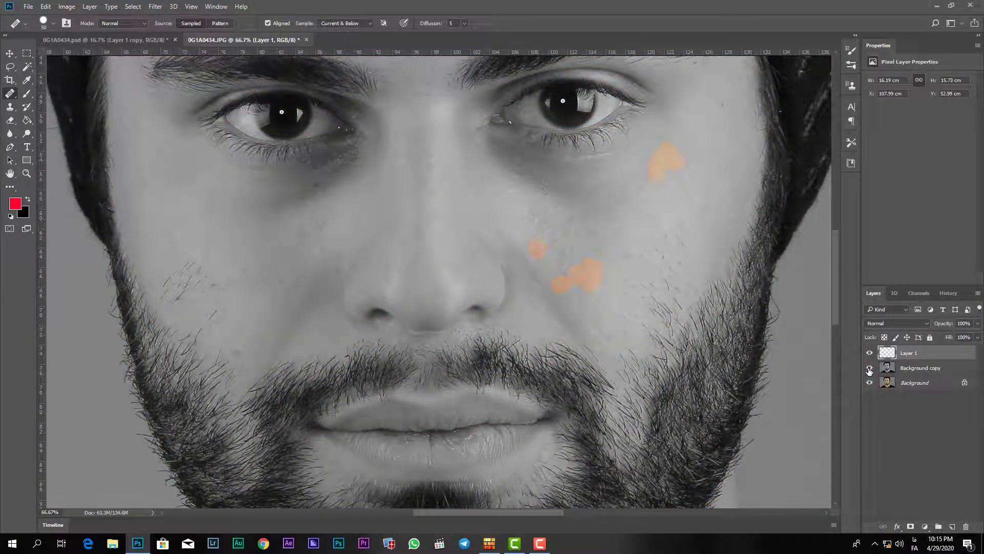
click(869, 369)
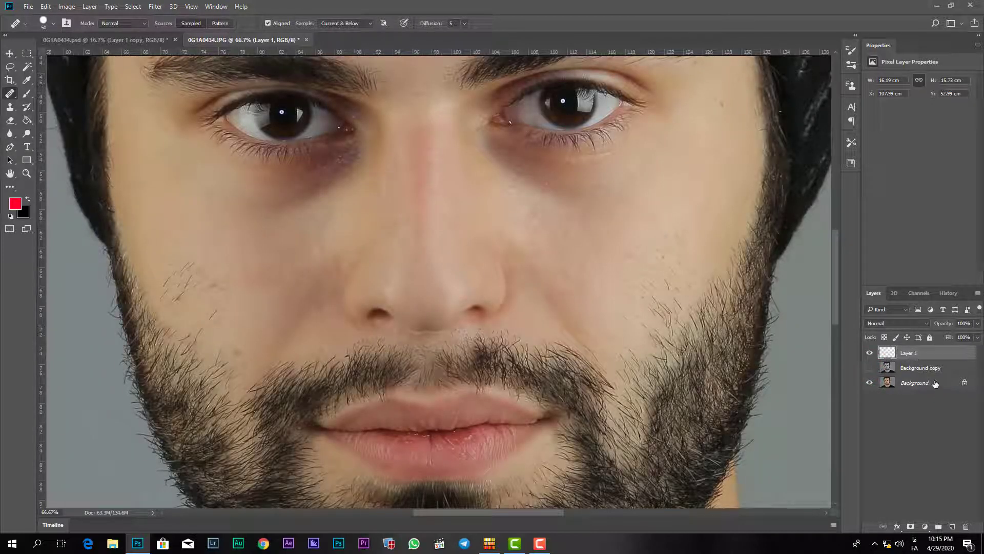
- Delete the greyscale Background copy layer
click(868, 369)
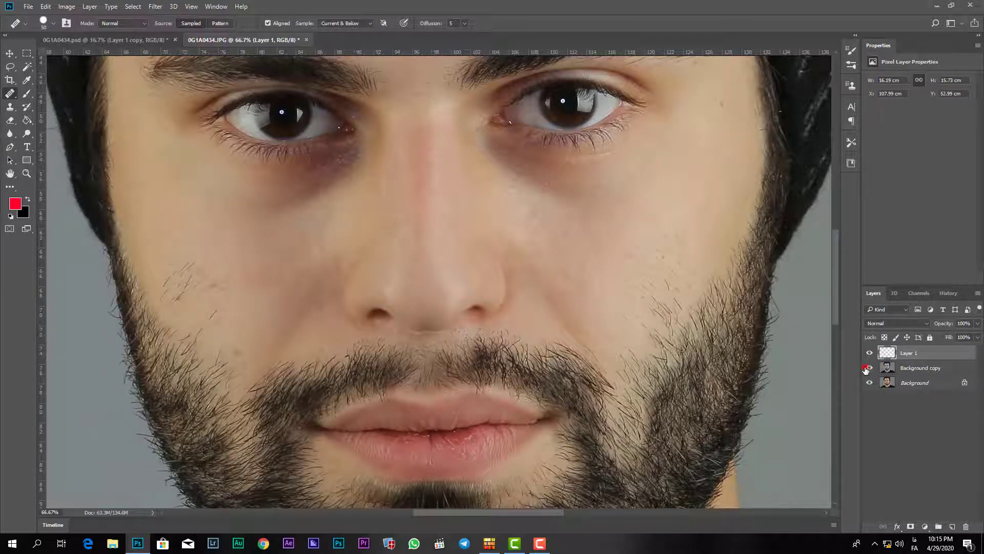
click(918, 368)
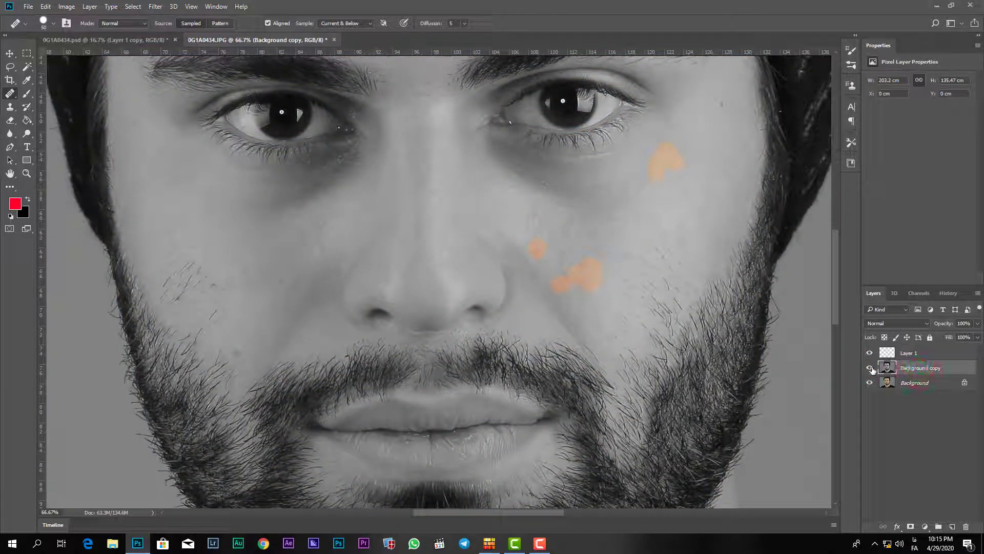
key(Delete)
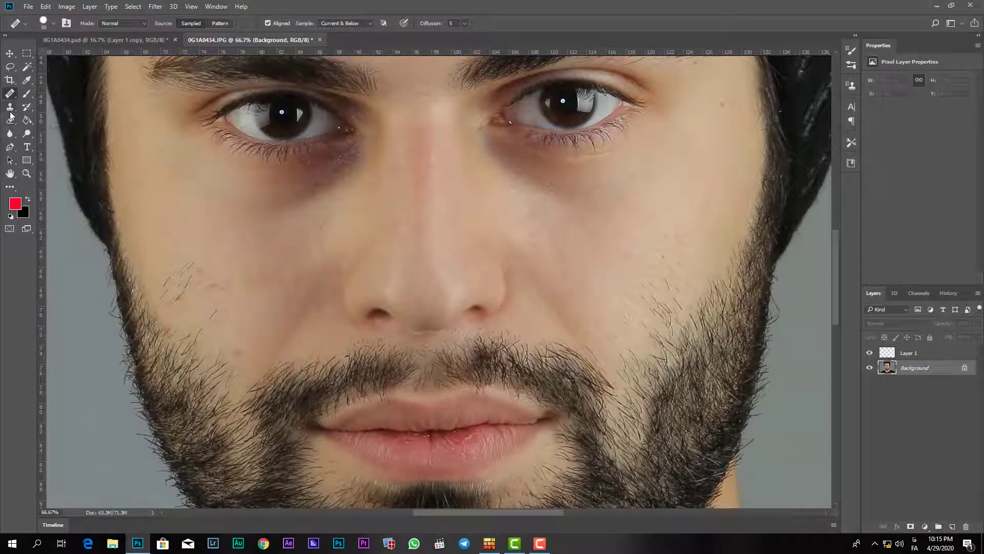
- Clone Stamp clean upper-cheek skin over the nearby spot
click(10, 107)
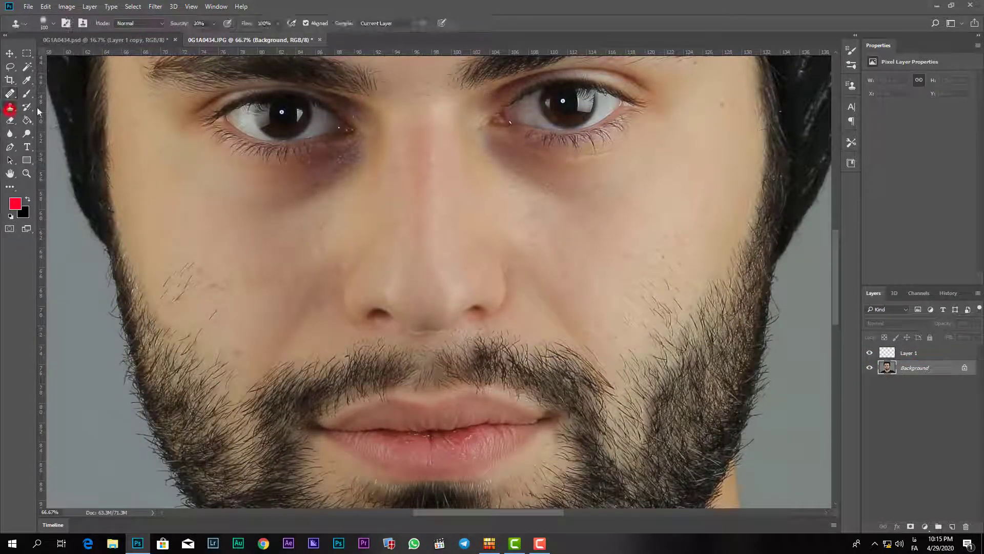
alt+click(712, 132)
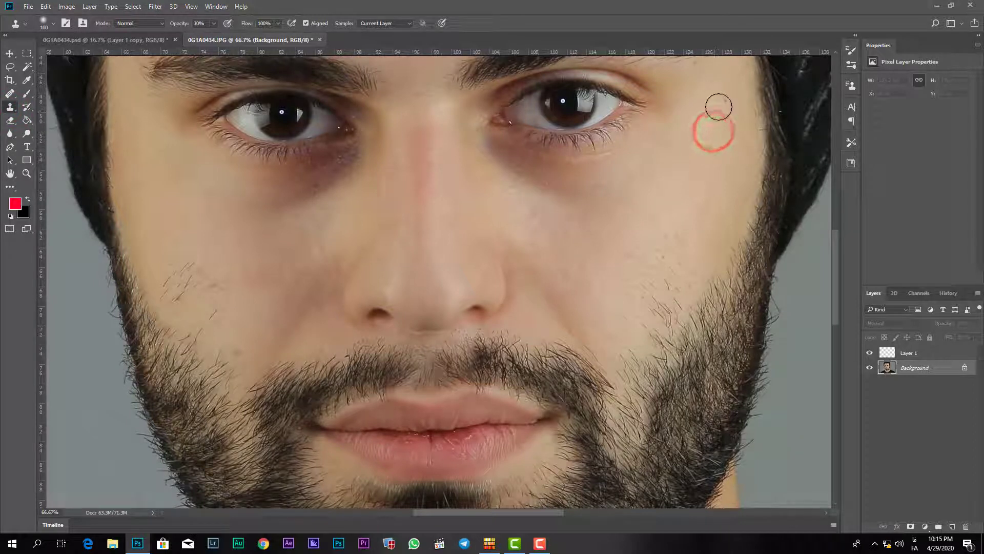
click(719, 106)
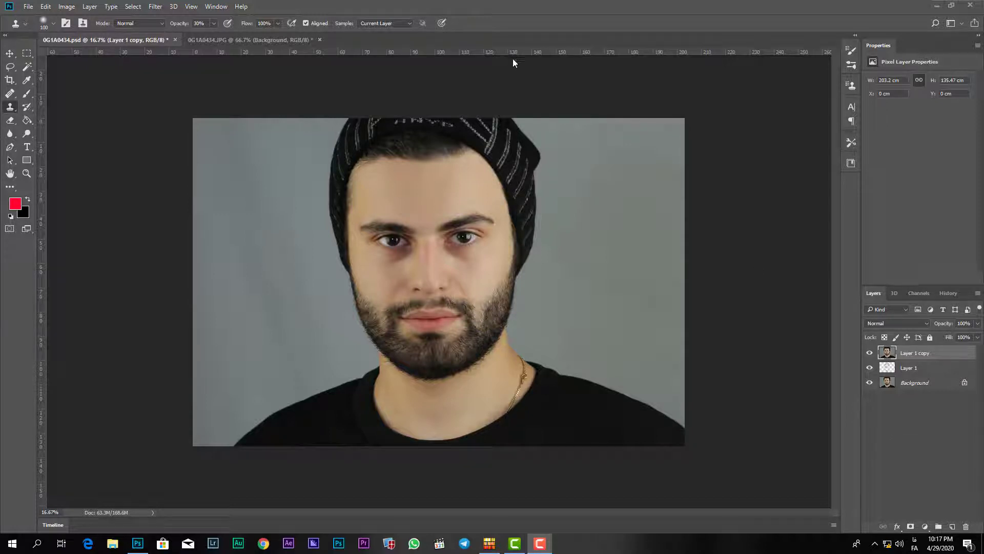
- Zoom in and toggle Layer 1 copy's visibility to compare the retouch
key(ctrl+plus)
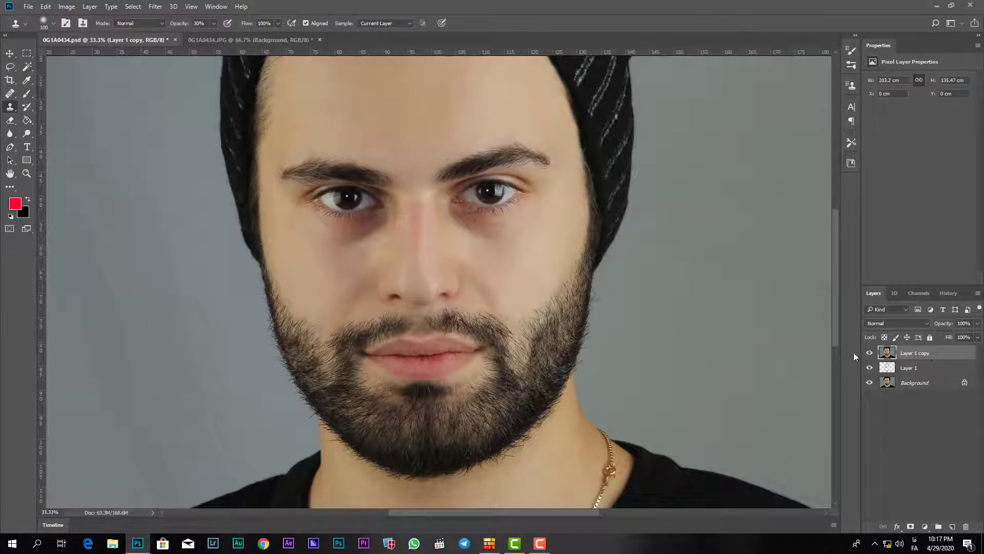
click(868, 353)
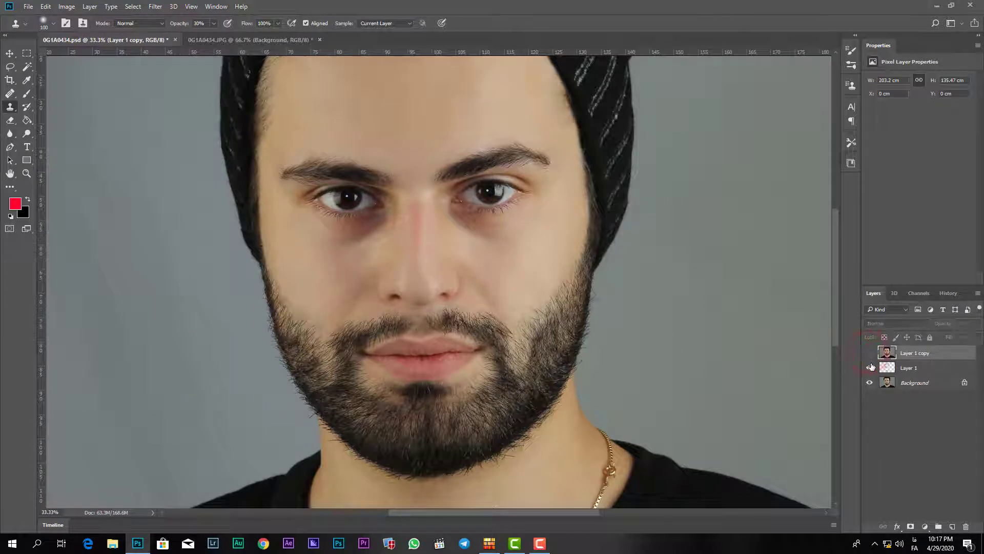
click(869, 367)
click(869, 353)
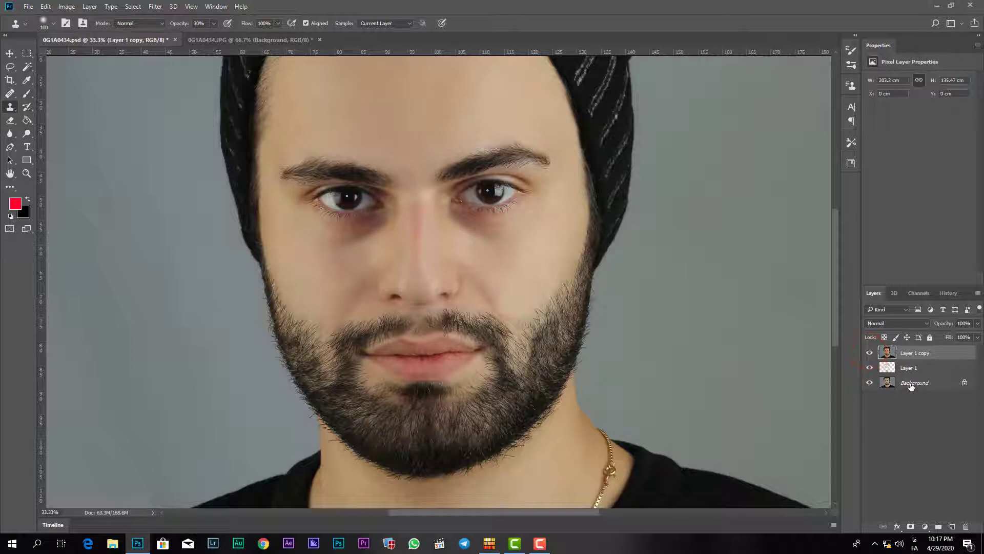
click(915, 384)
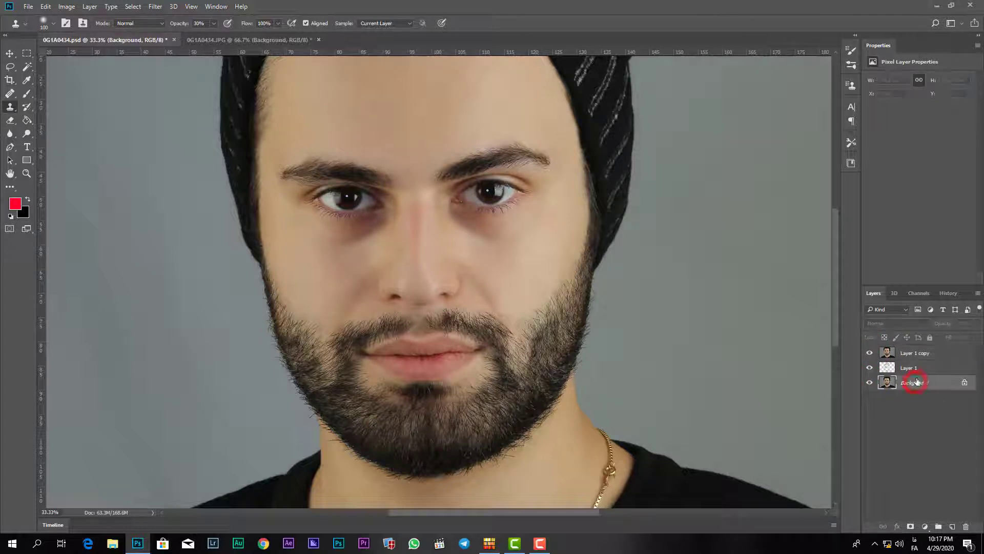
click(922, 368)
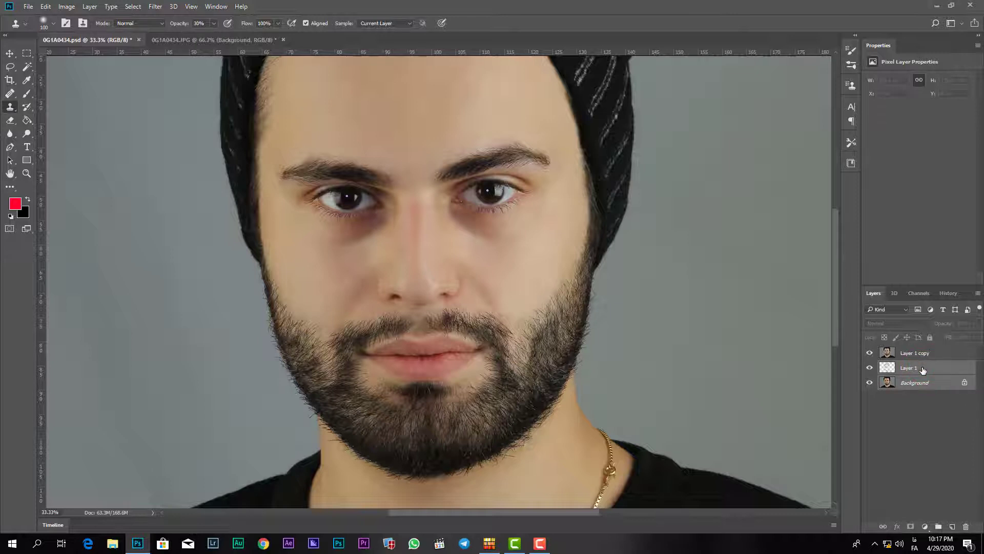
- Select Background and Layer 1, duplicate them, and merge the copies into one layer
key(ctrl)
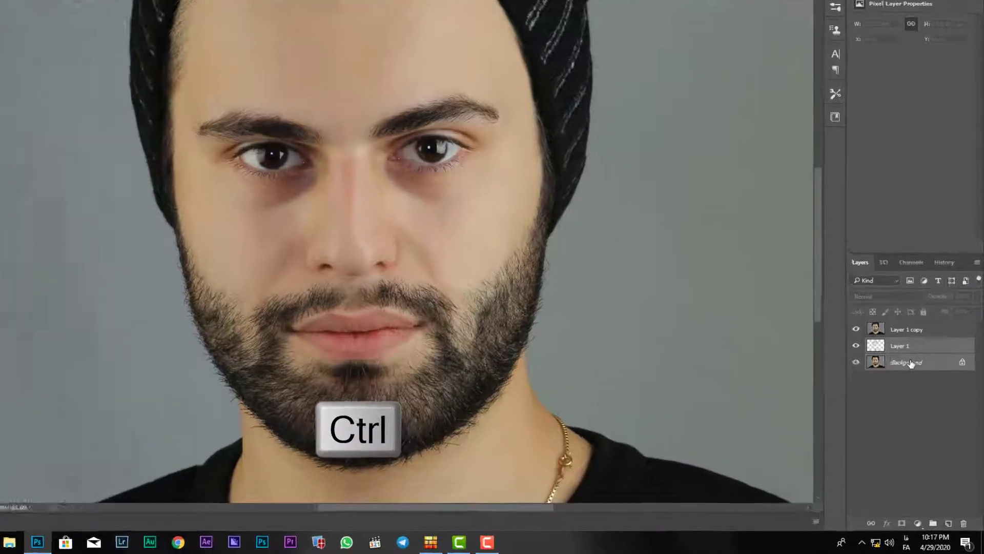
ctrl+click(910, 363)
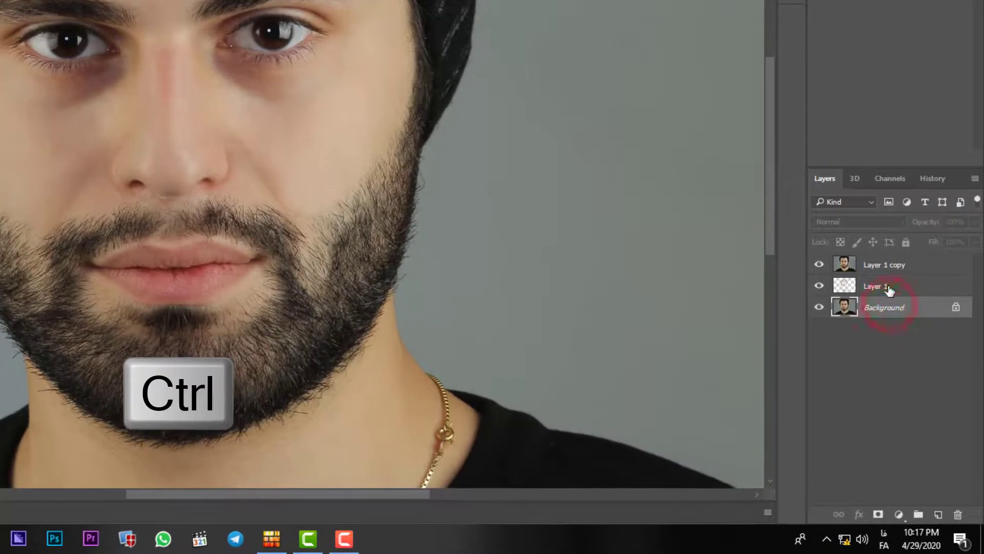
ctrl+click(911, 347)
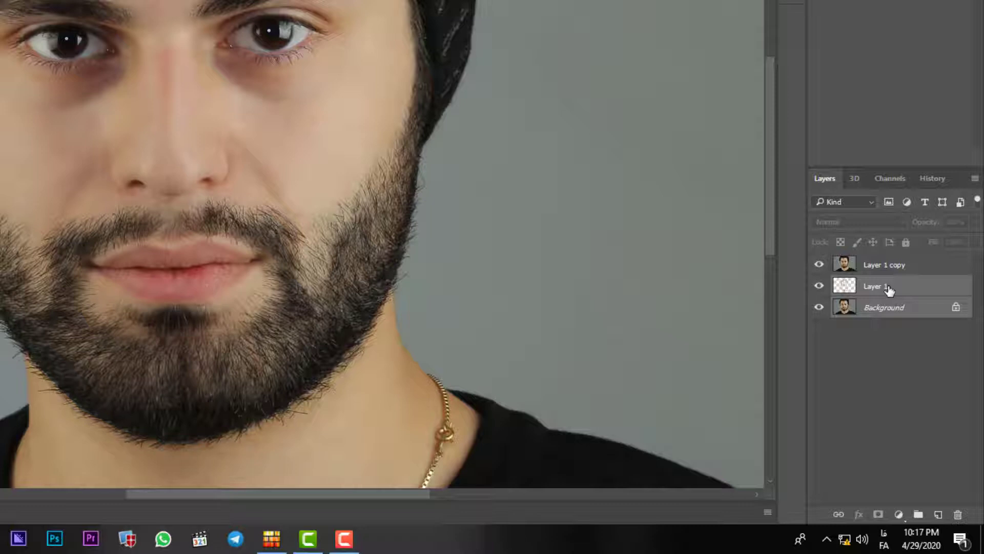
key(ctrl+j)
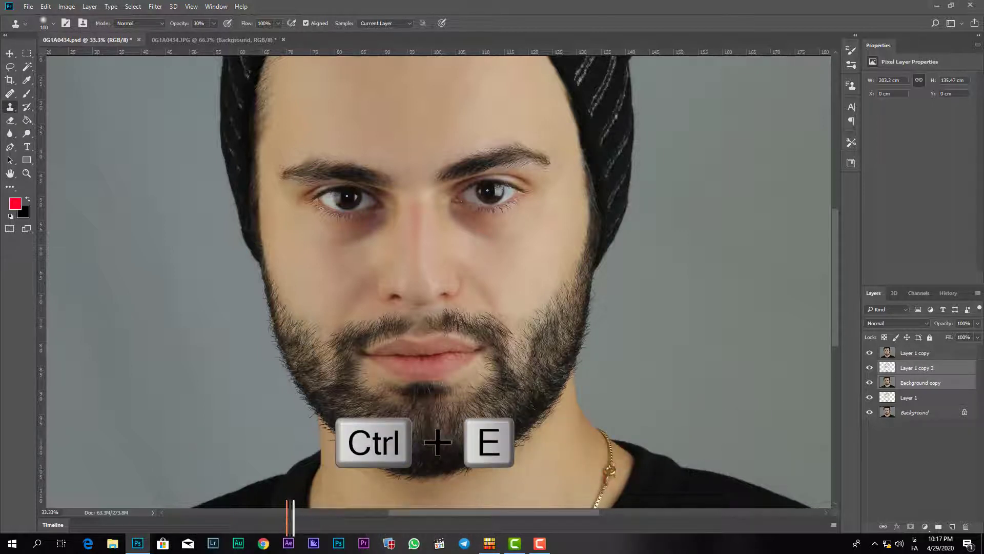
key(ctrl+e)
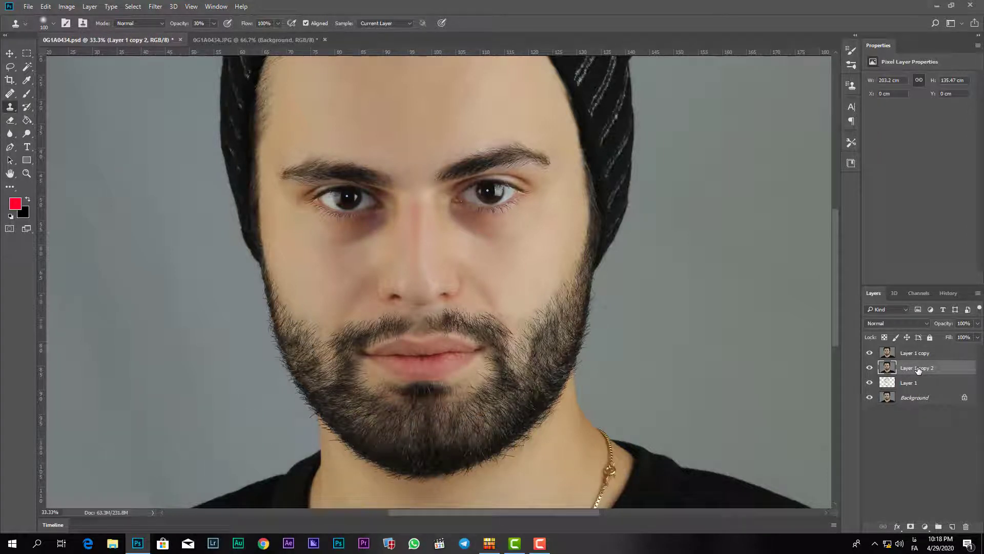
- Remove the merged Layer 1 copy 2 layer
click(925, 354)
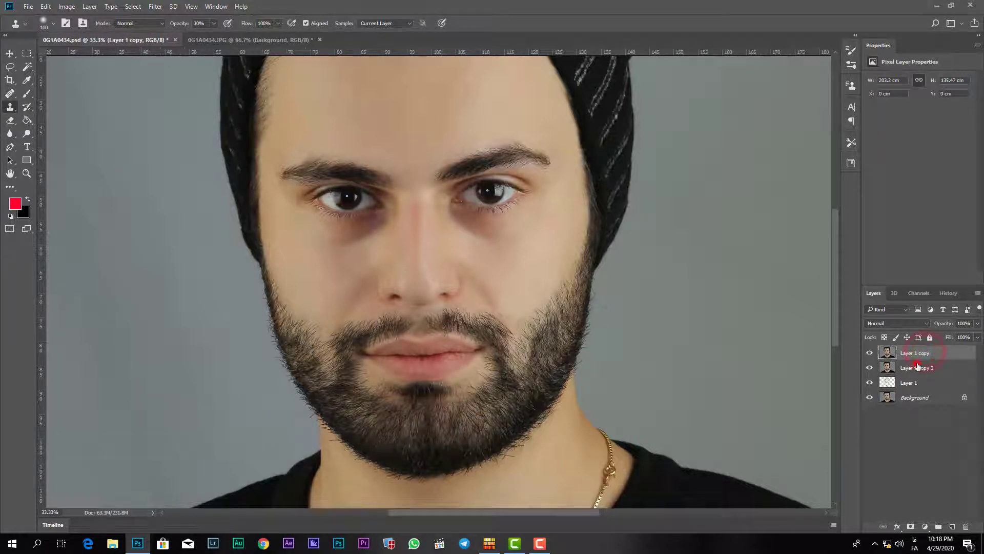
click(918, 366)
key(ctrl+e)
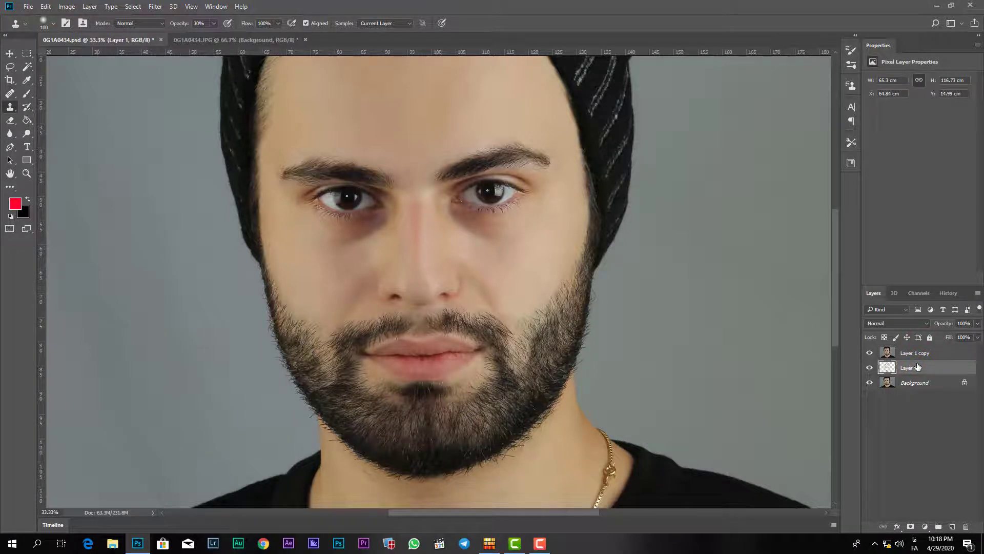
- Click through Background, Layer 1 copy and Layer 1, review History, then return to Layers
click(918, 387)
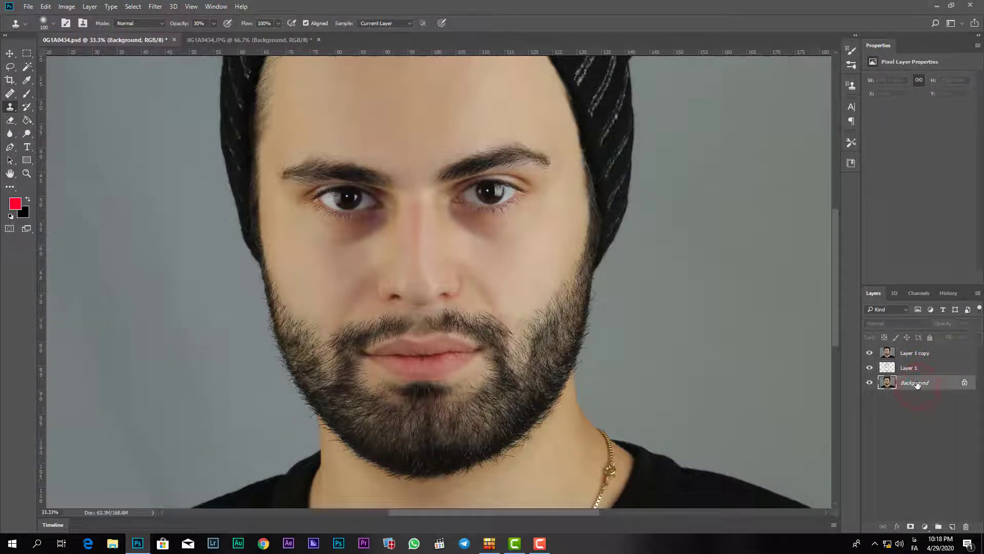
click(917, 355)
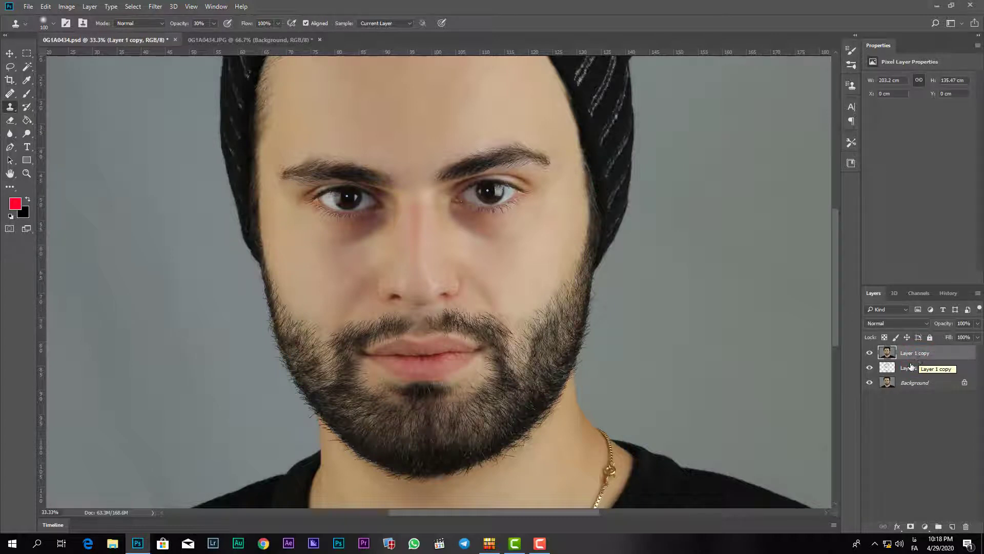
click(908, 368)
click(914, 383)
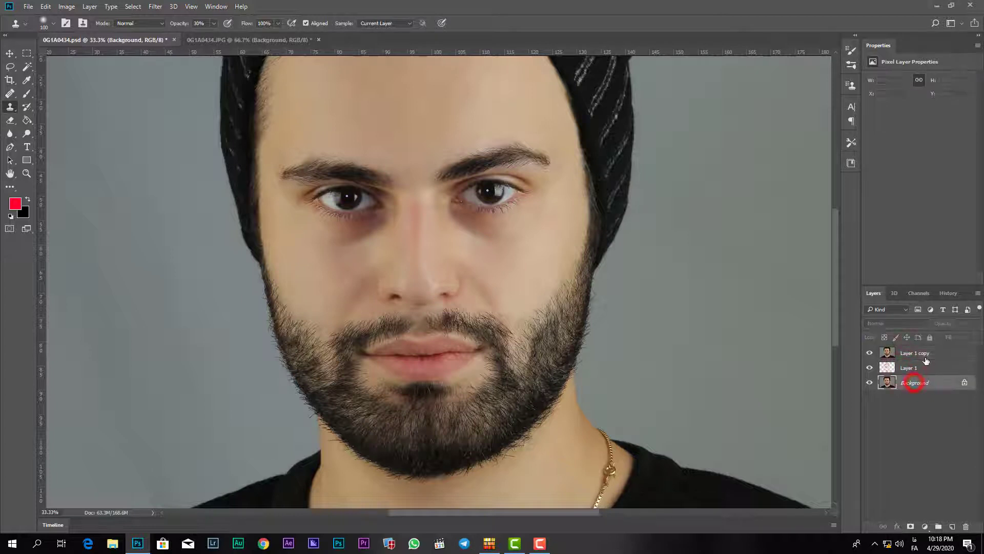
click(922, 354)
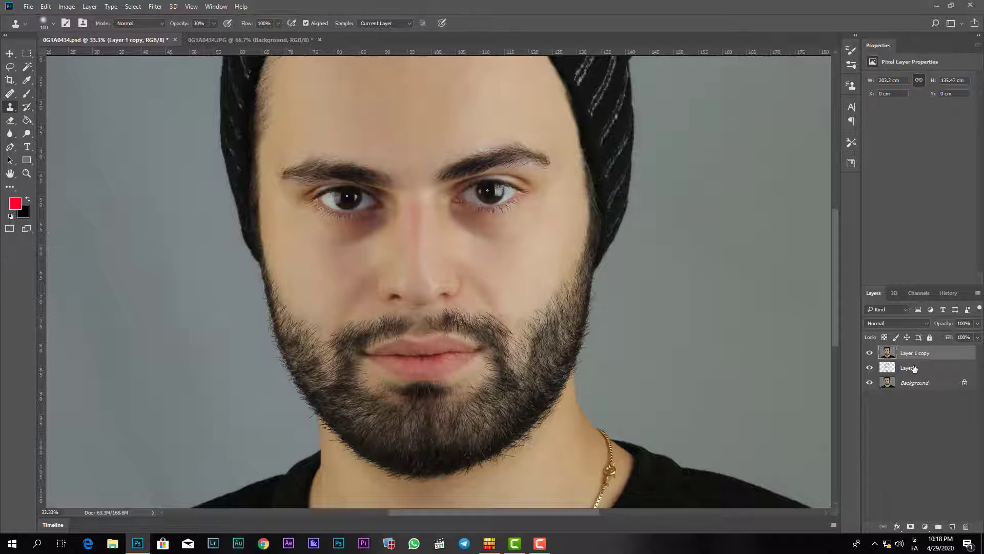
click(913, 368)
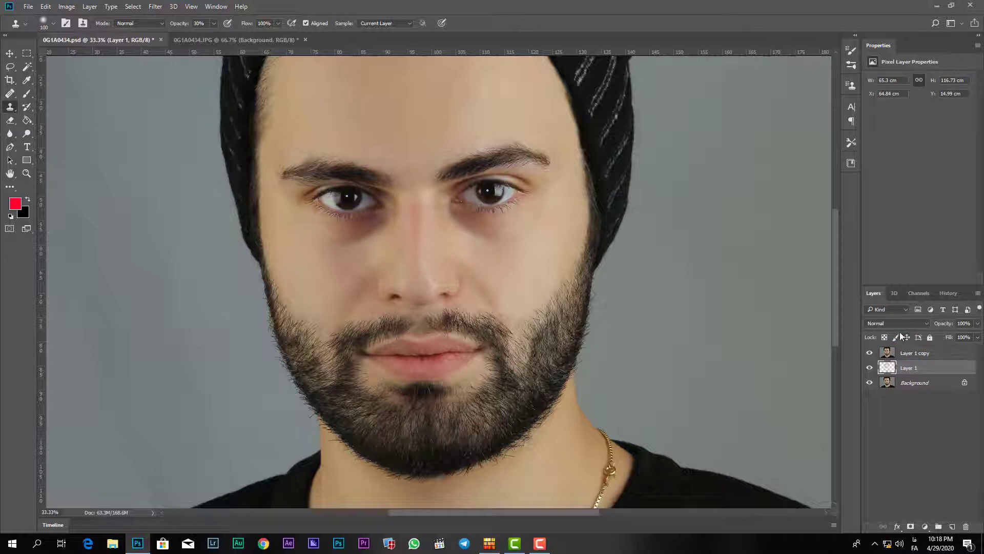
click(945, 292)
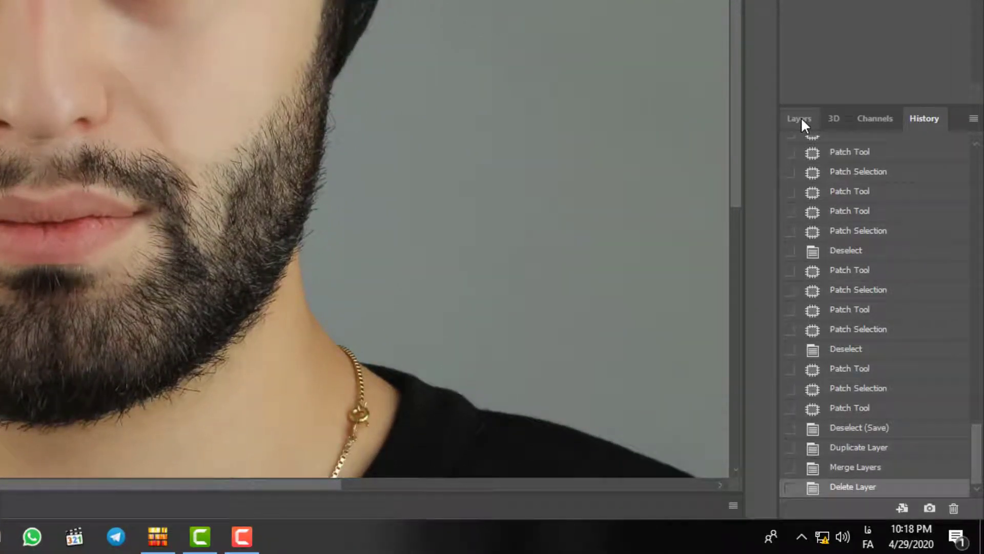
click(801, 117)
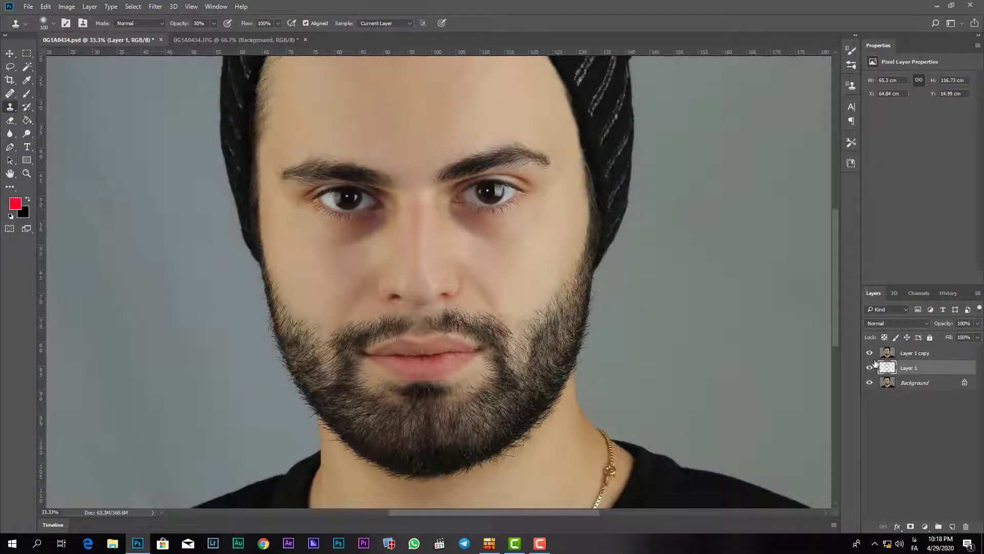
click(916, 355)
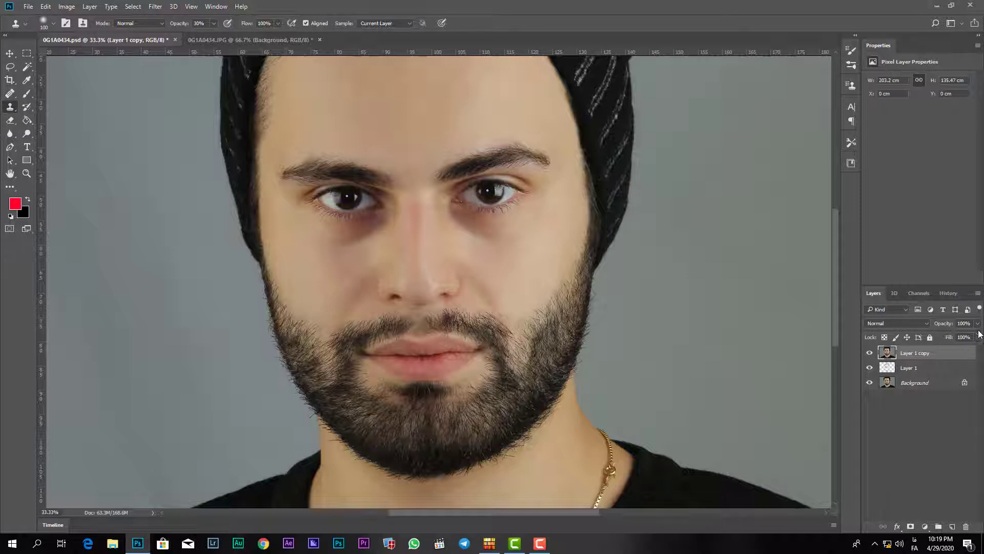
click(921, 381)
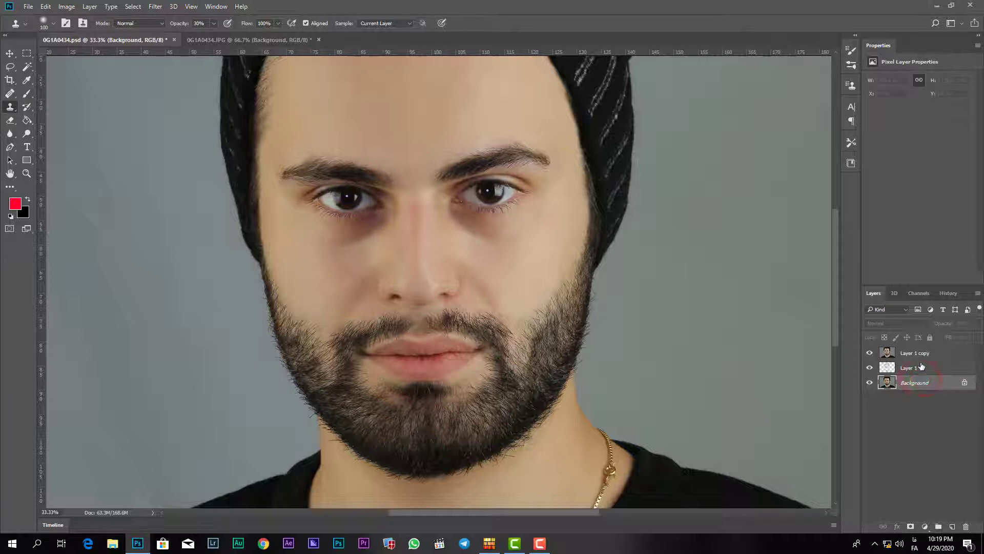
click(926, 355)
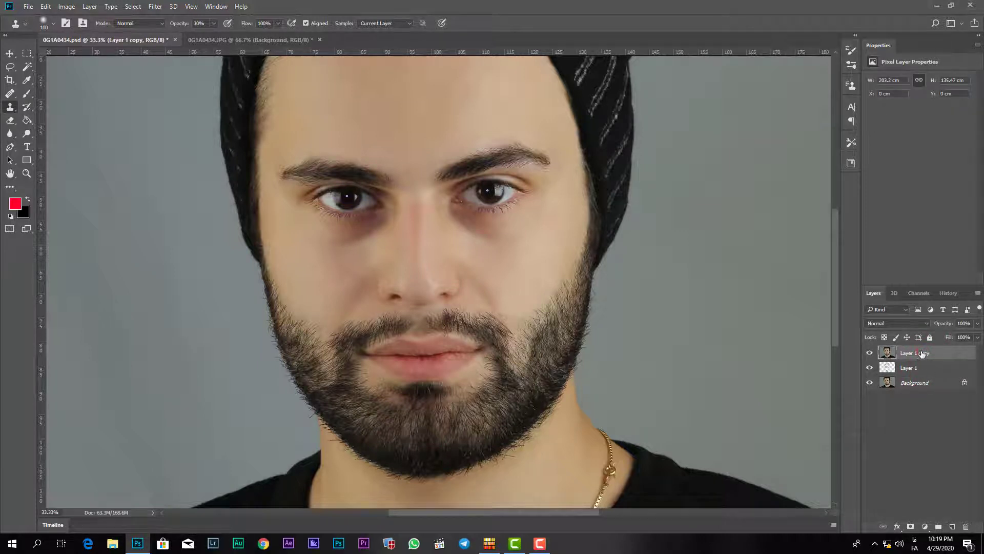
click(921, 354)
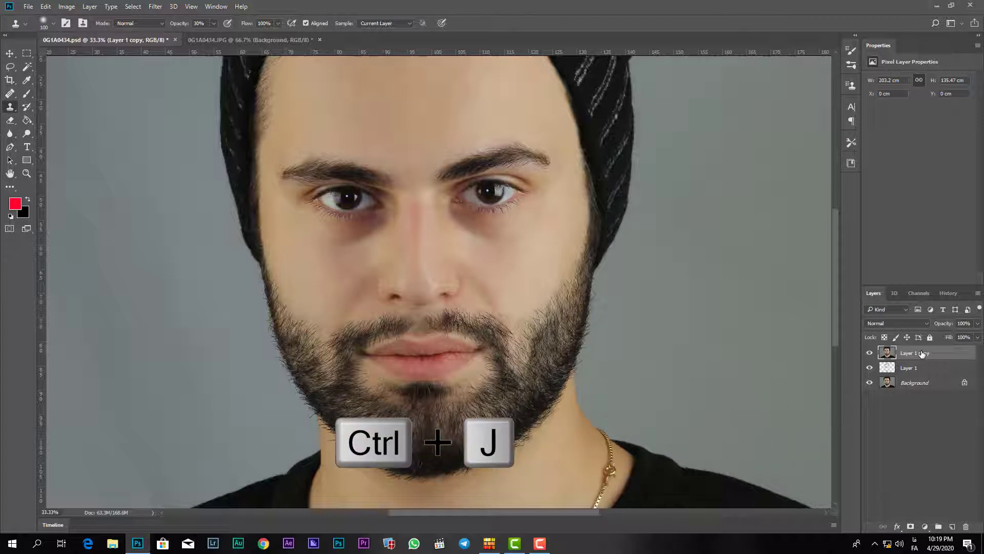
- Duplicate Layer 1 copy and begin renaming the new top layer (typed 'blueblu')
key(ctrl+j)
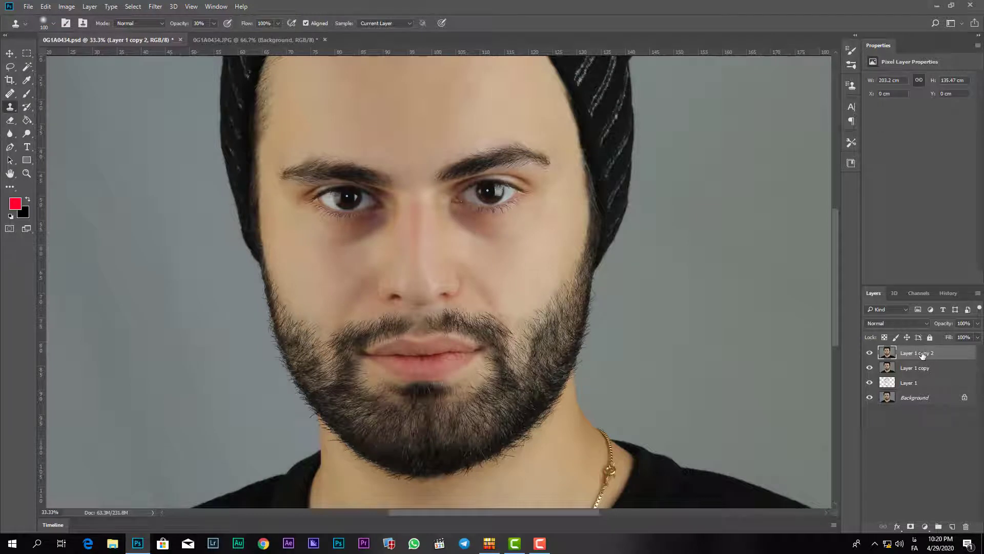
double_click(921, 355)
text(blue)
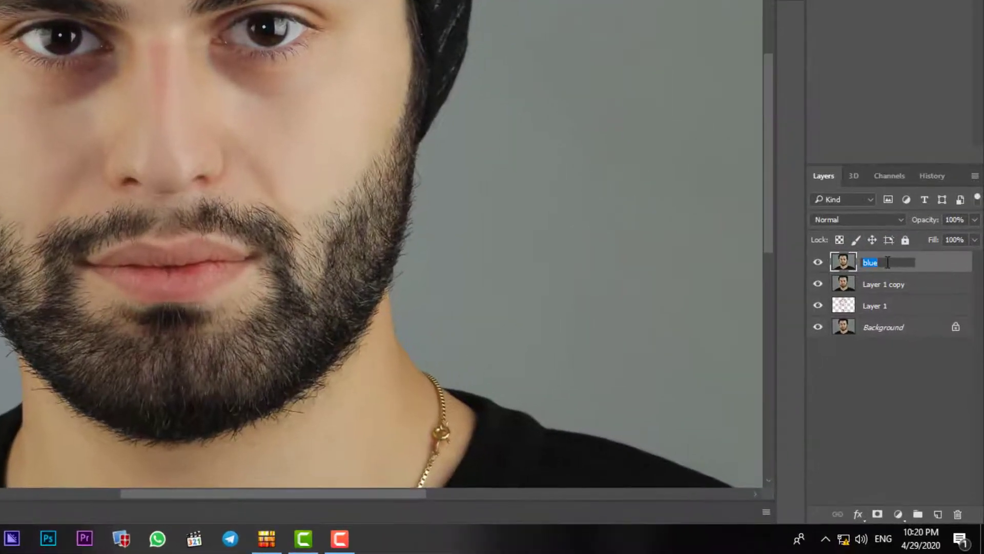
text(blu)
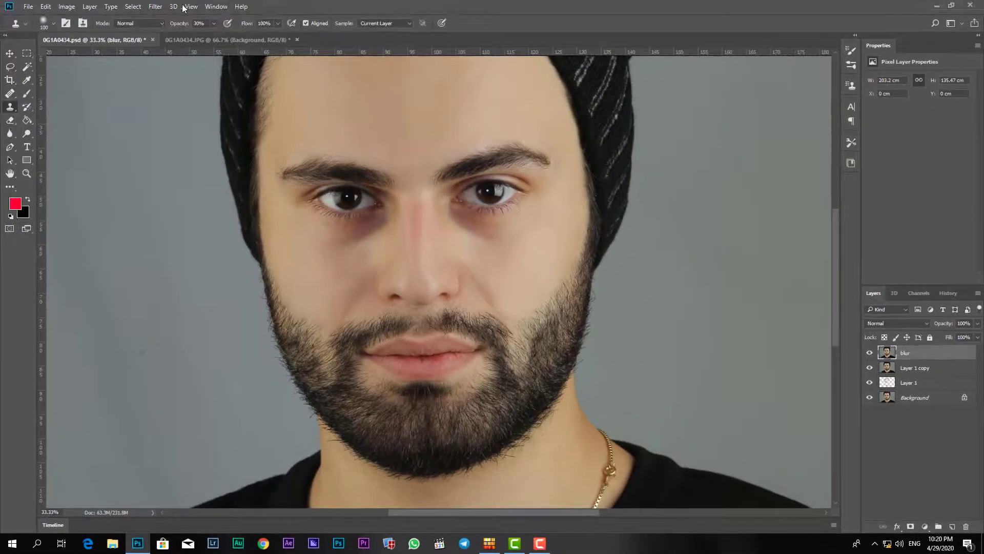
- Apply a Gaussian Blur with a 3.7 px radius to the blur layer
click(153, 7)
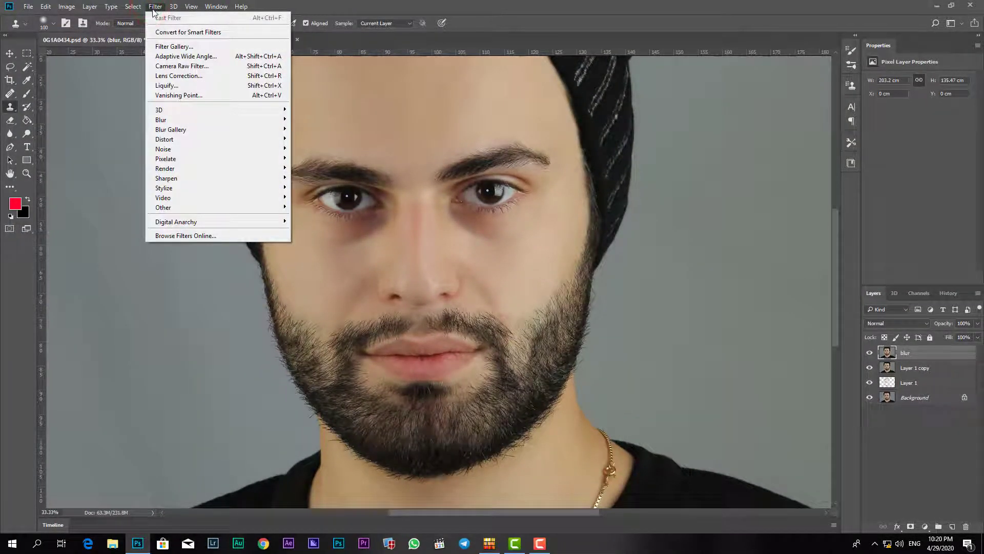
mouse_move(223, 125)
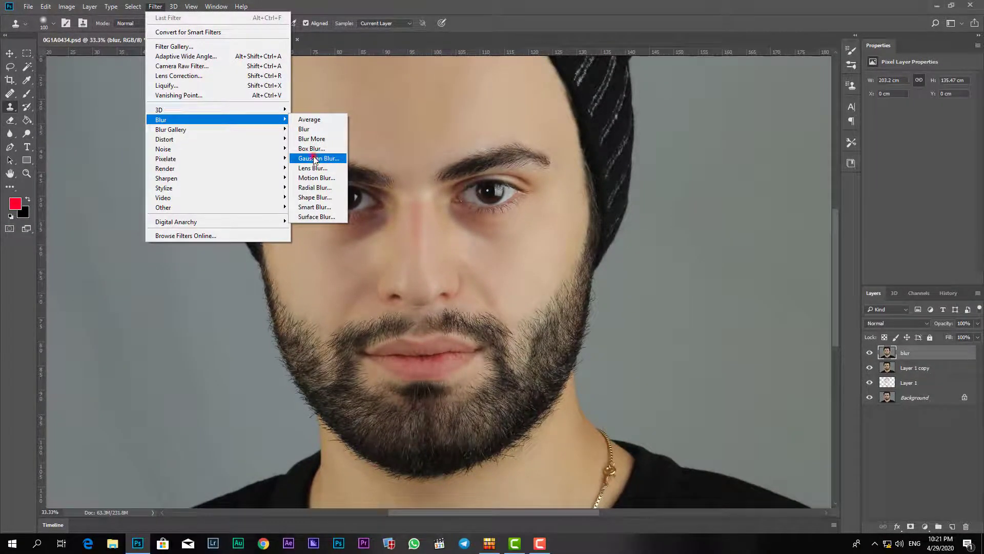
click(314, 159)
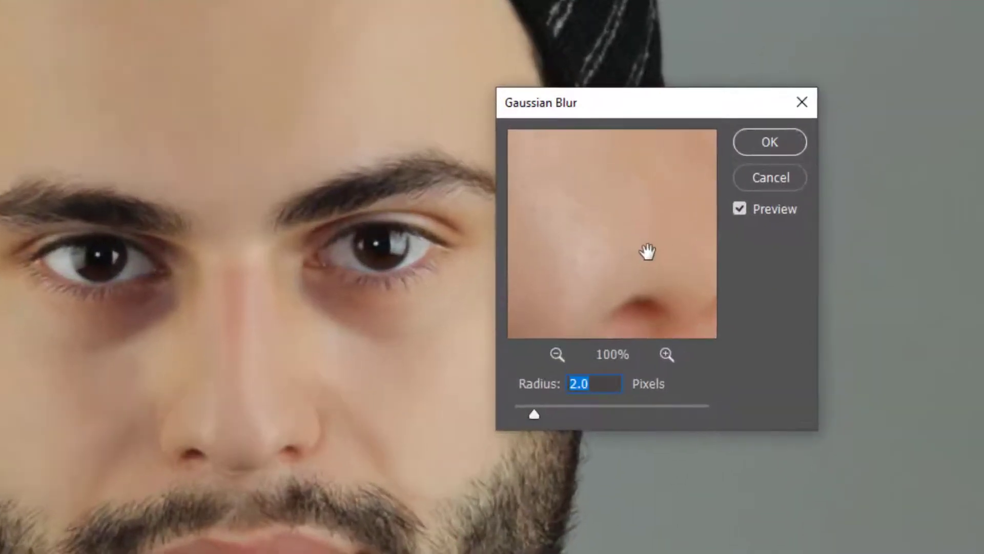
text(3)
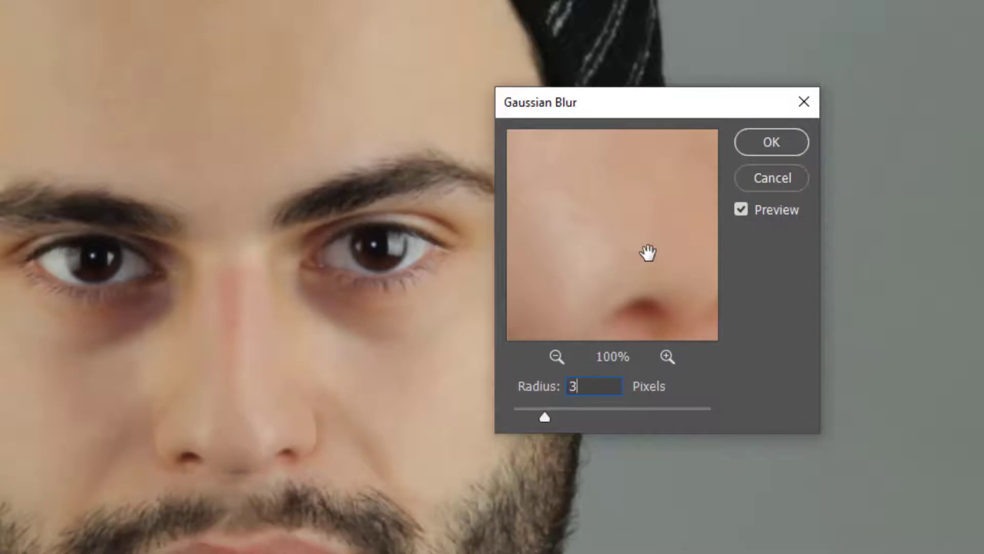
text(.7)
click(764, 141)
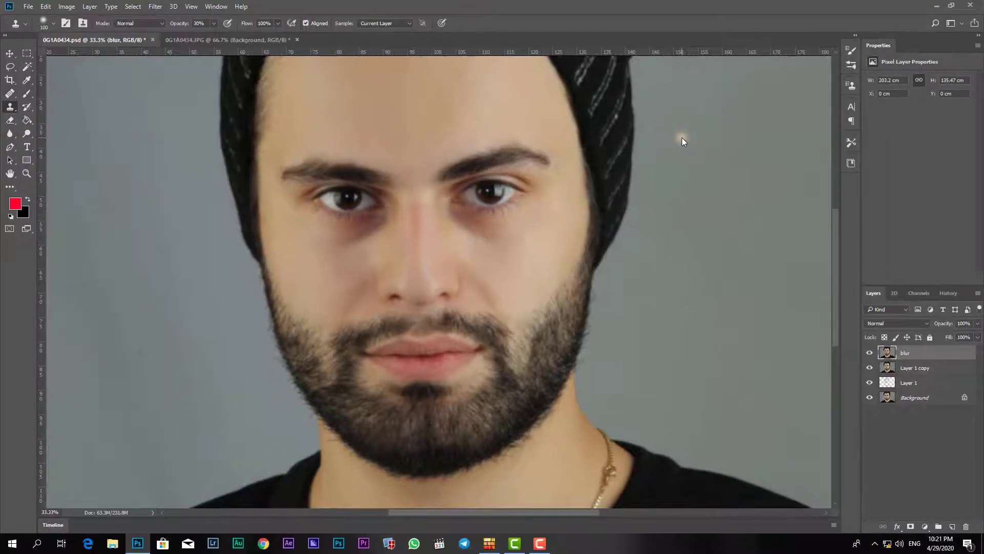
- Unlock Background and group it with Layer 1 in a group named 'back'
click(910, 398)
shift+click(911, 382)
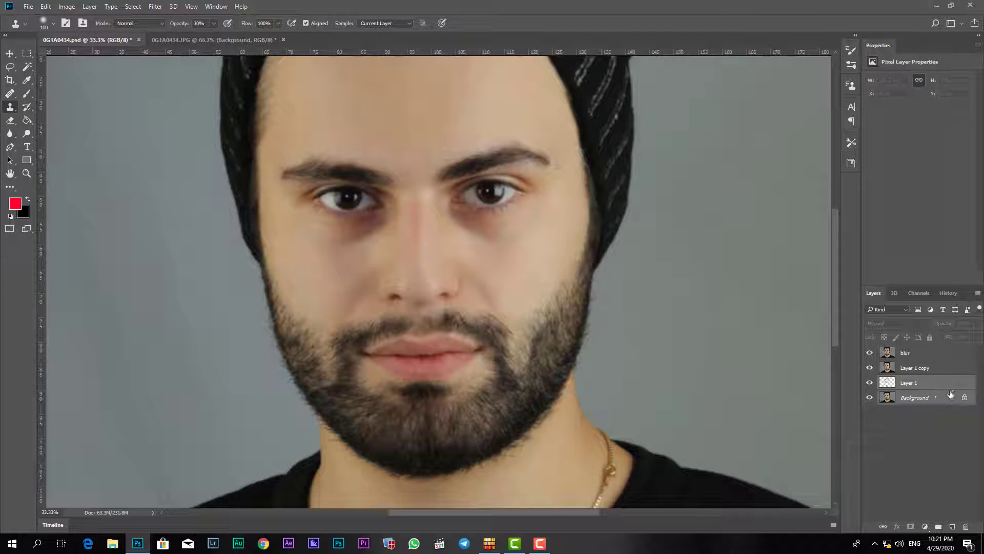
click(964, 399)
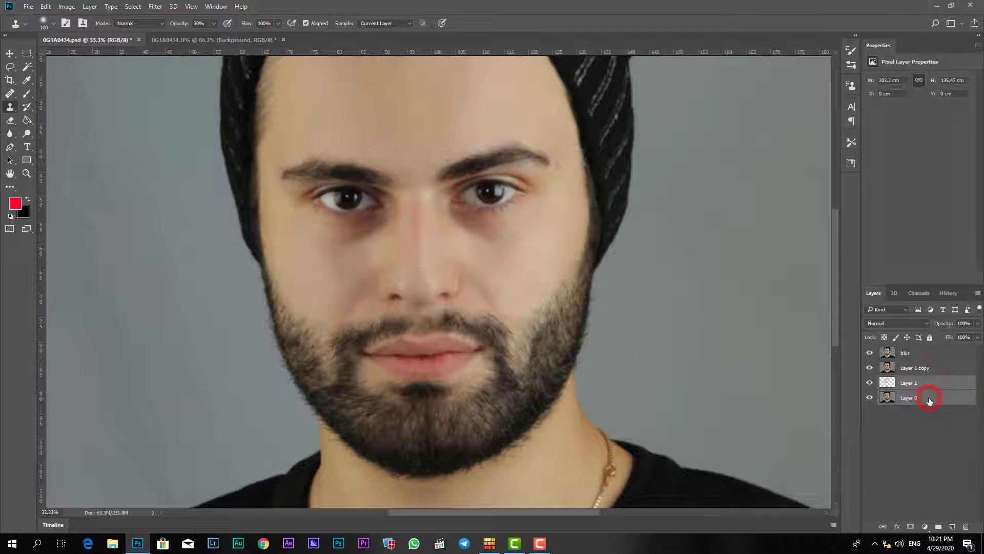
key(ctrl+g)
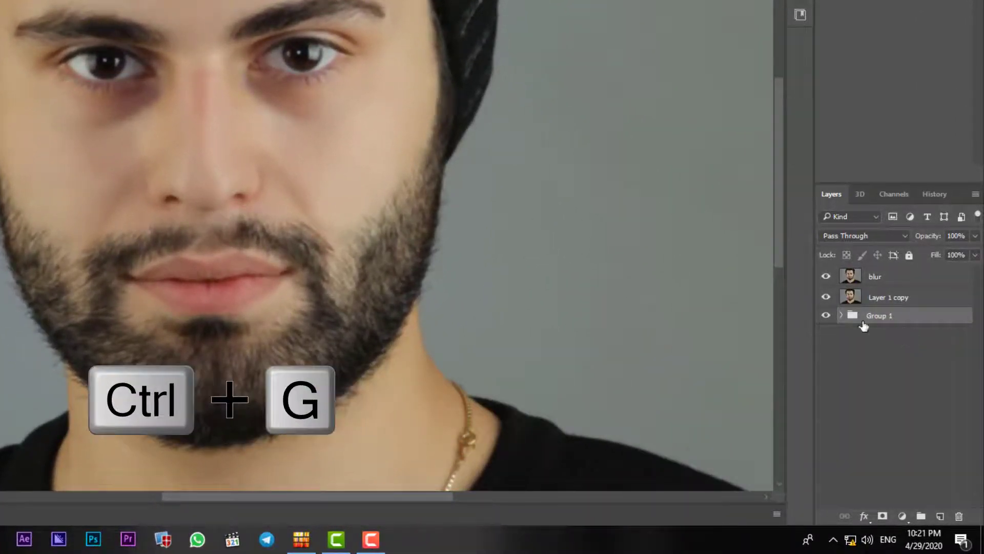
double_click(878, 315)
text(b)
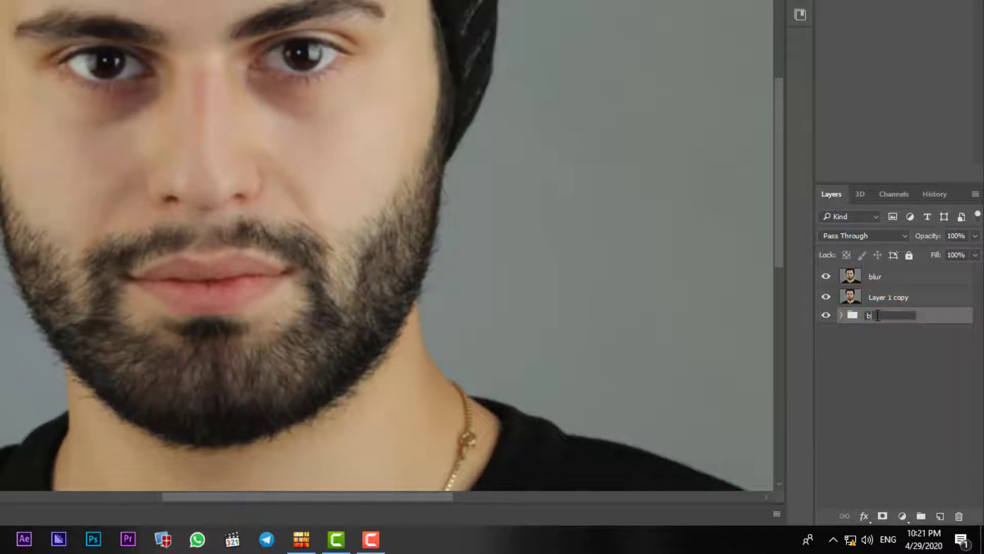
text(ack)
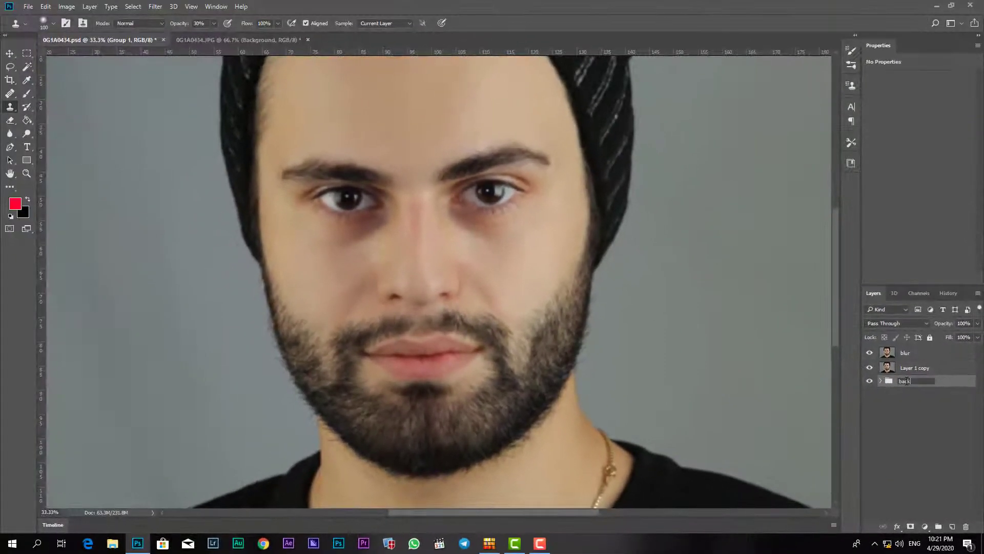
key(Return)
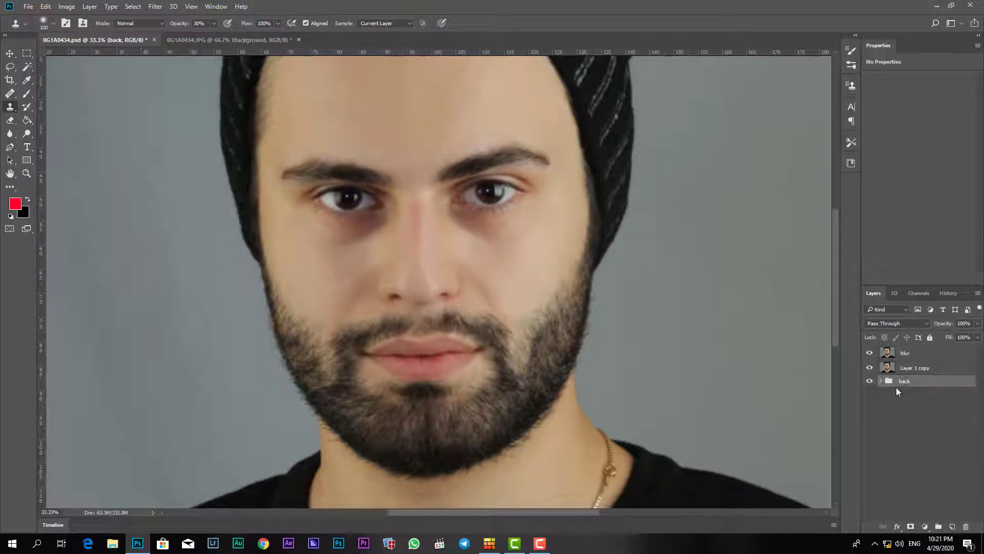
- Rename the Layer 1 copy layer to 'master'
double_click(921, 368)
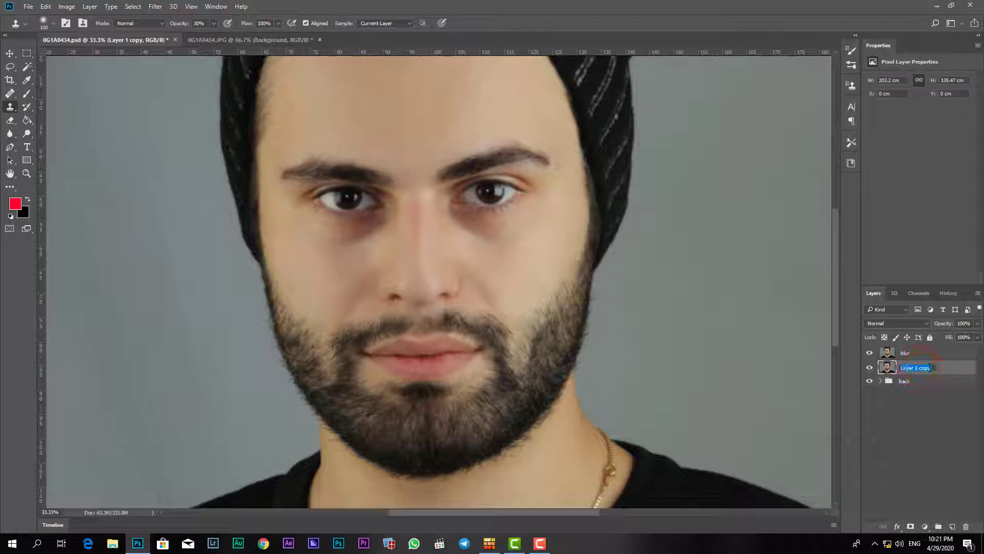
text(master)
key(Return)
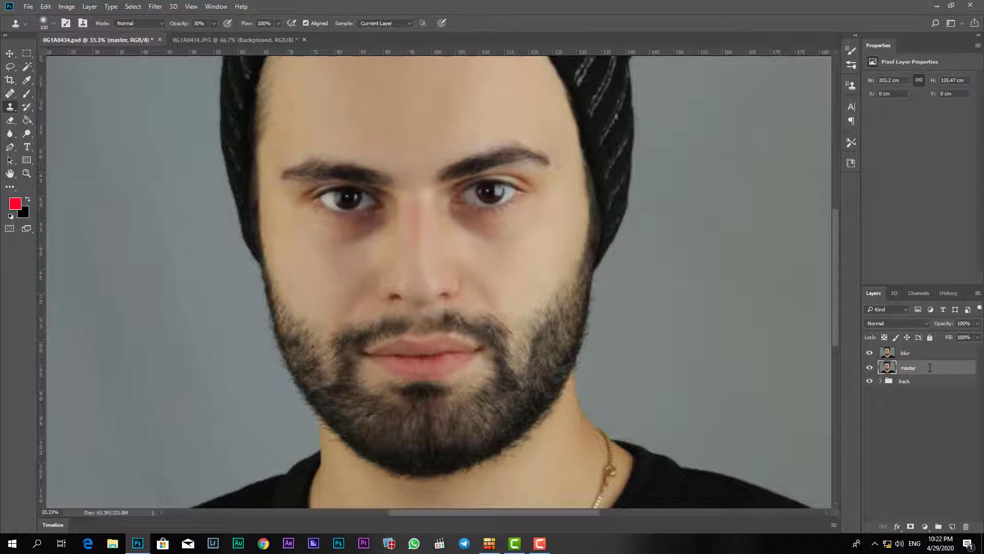
- Duplicate master, move the copy above blur, and name it 'add'
click(914, 368)
click(907, 354)
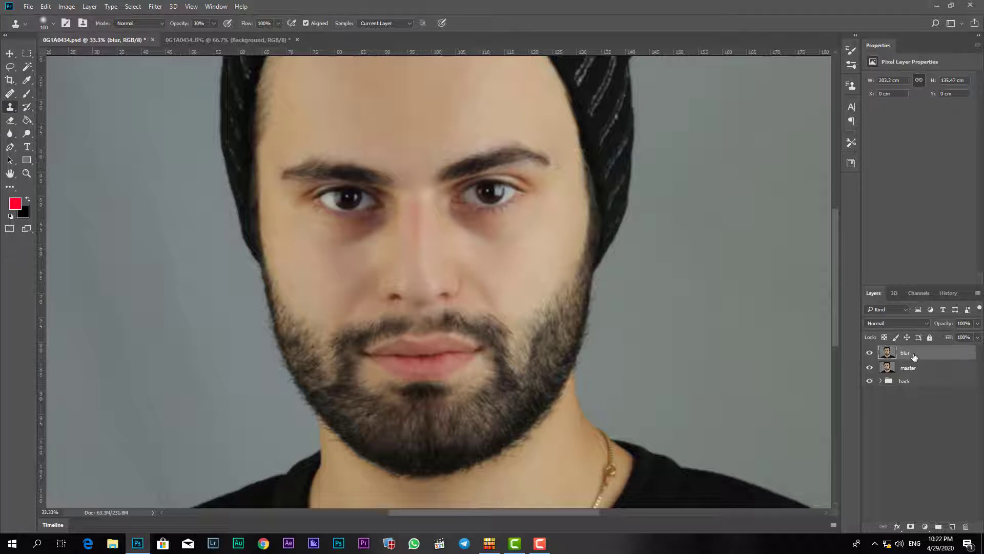
click(908, 367)
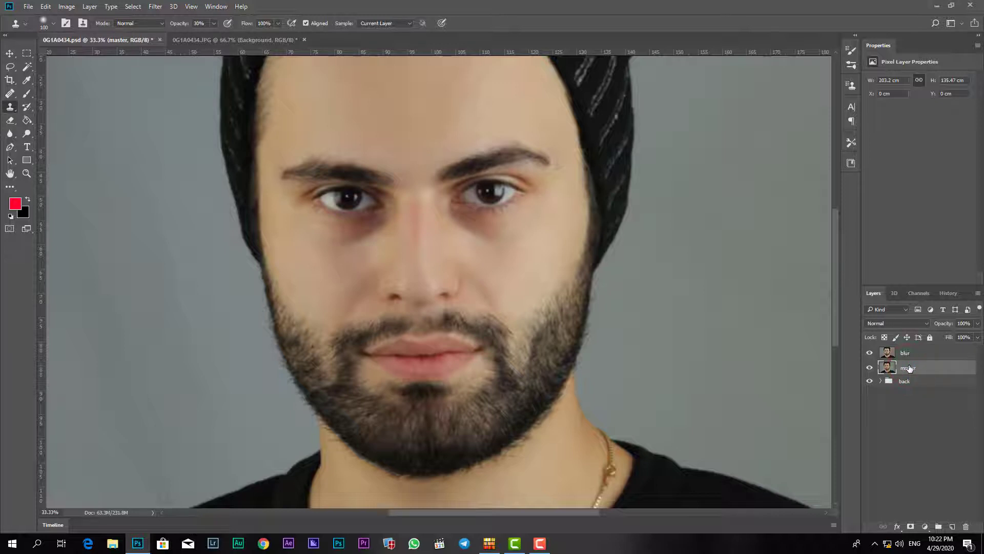
key(ctrl+j)
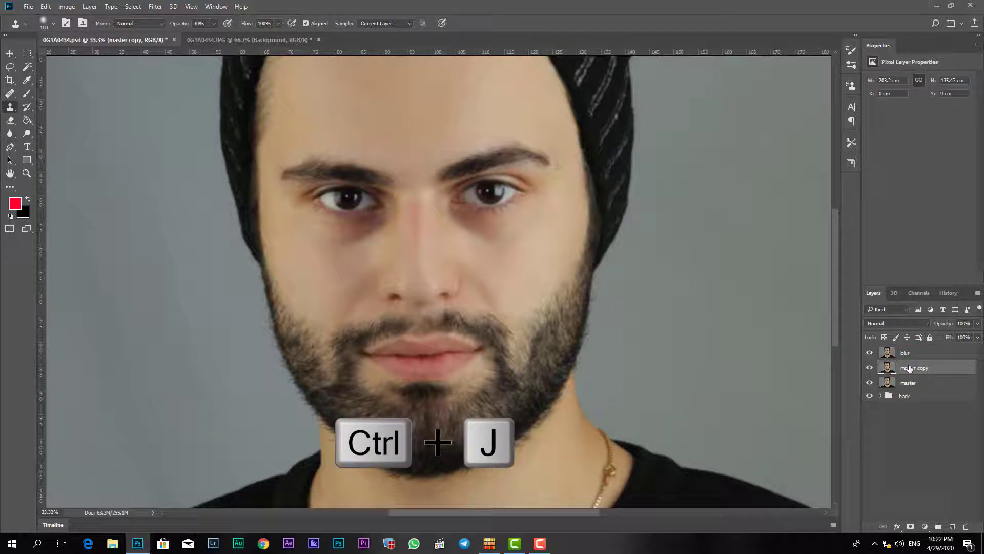
drag(909, 368, 910, 353)
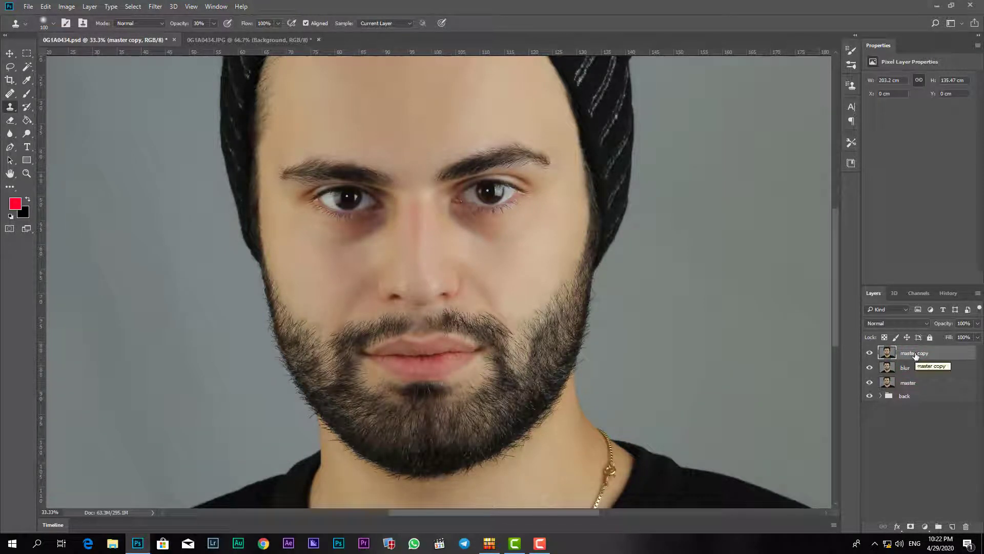
double_click(916, 354)
text(ad)
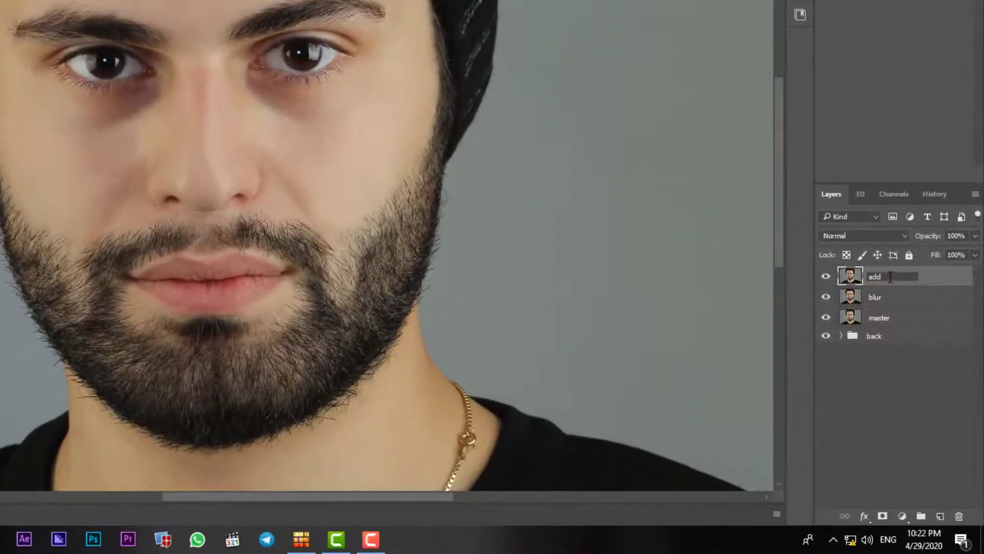
text(d)
key(Return)
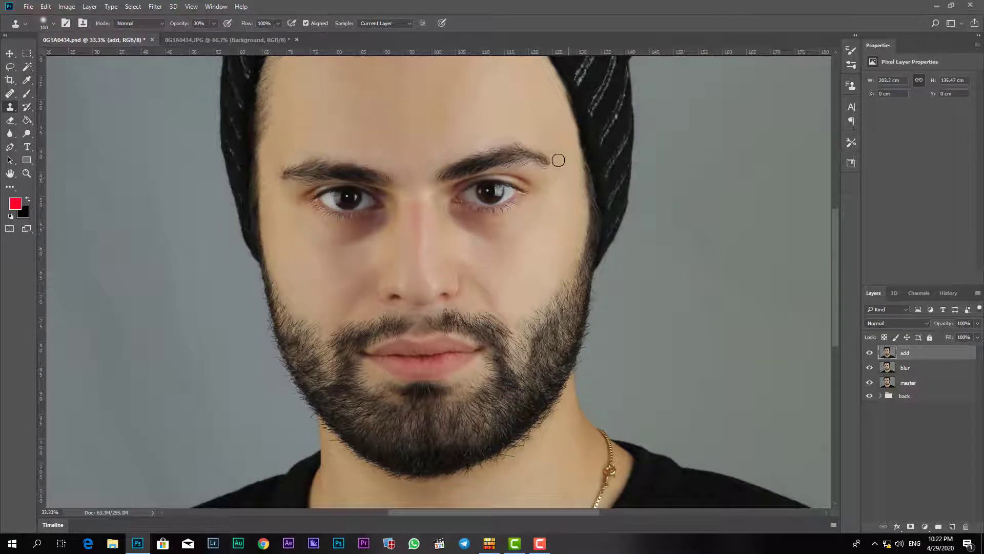
- In Apply Image, use the inverted blur layer as source with Add blending, after trying Subtract
click(67, 7)
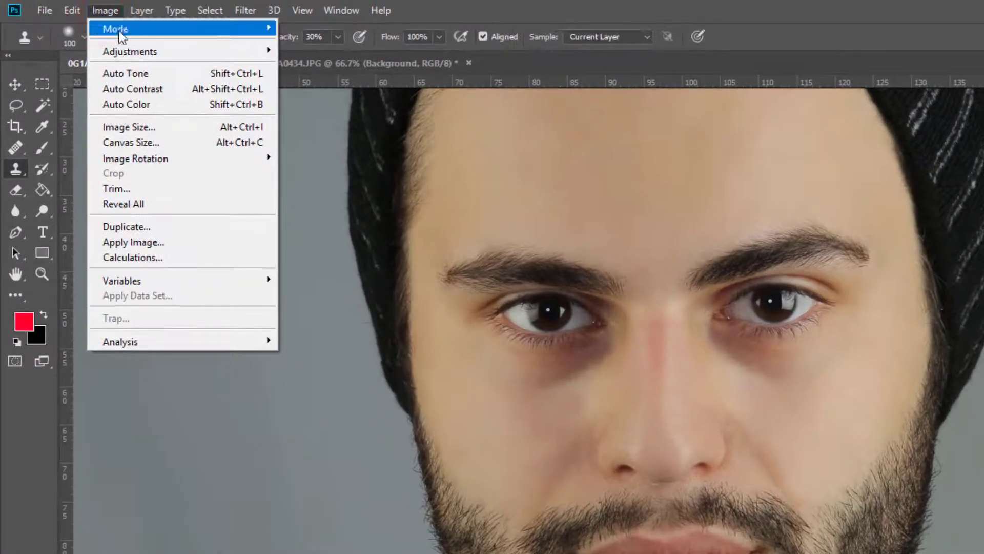
click(161, 243)
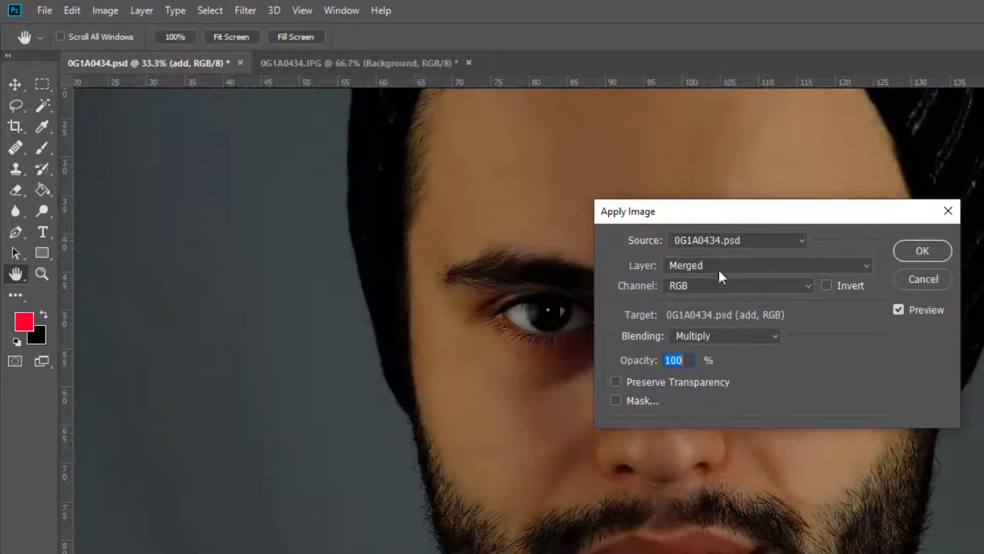
click(743, 264)
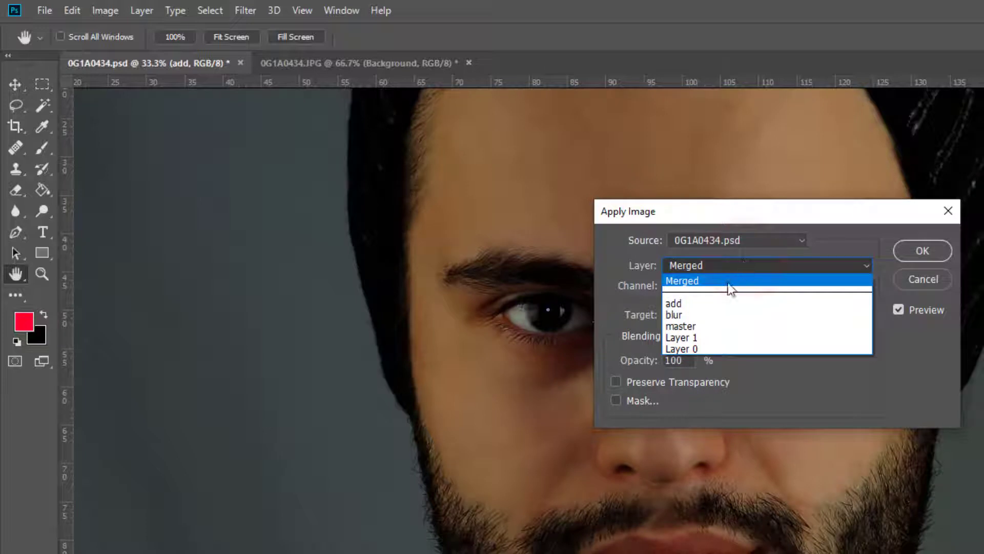
click(727, 266)
click(694, 313)
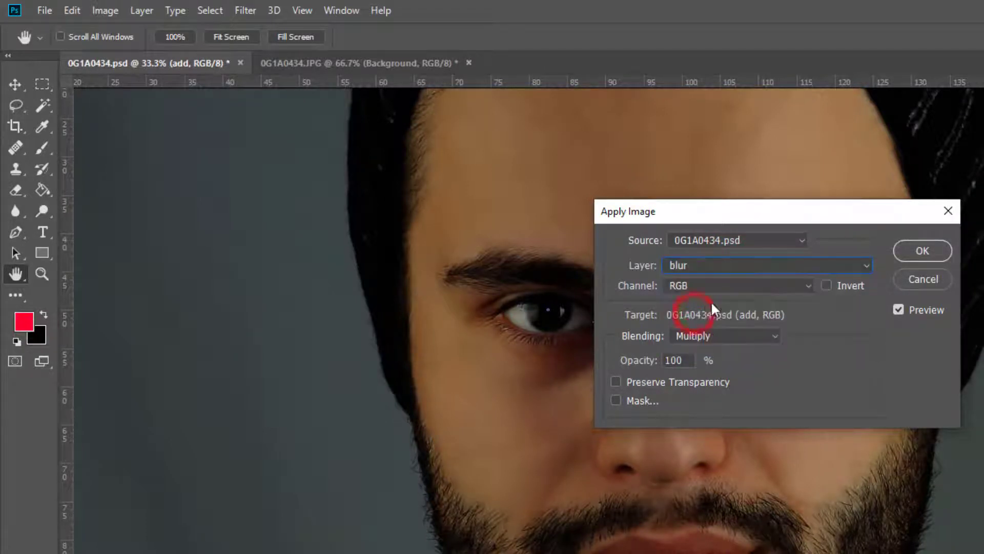
click(823, 285)
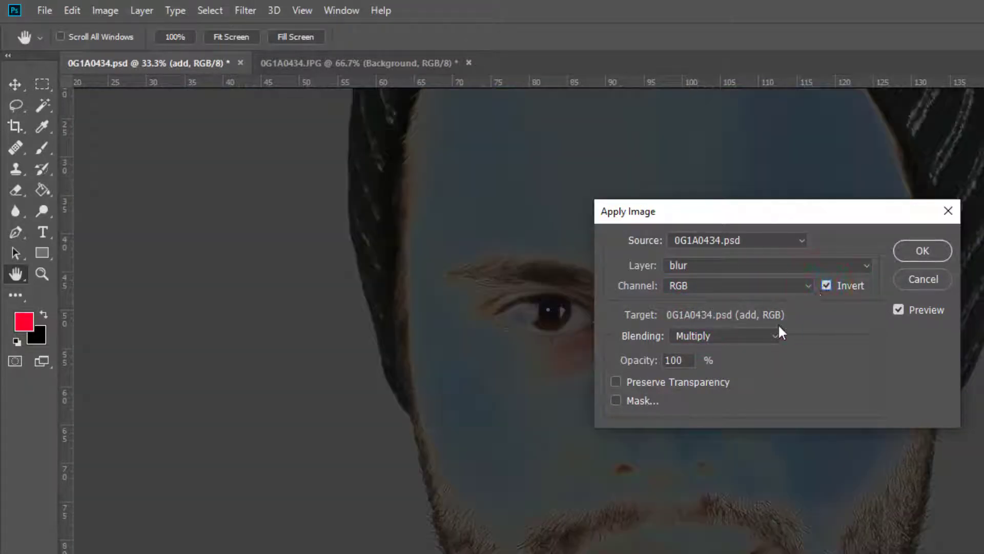
click(766, 333)
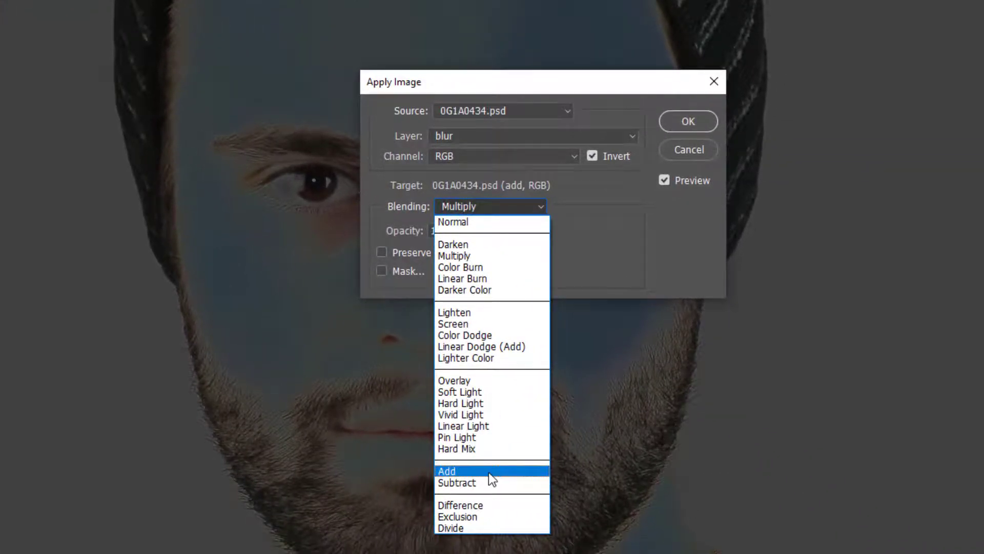
click(488, 472)
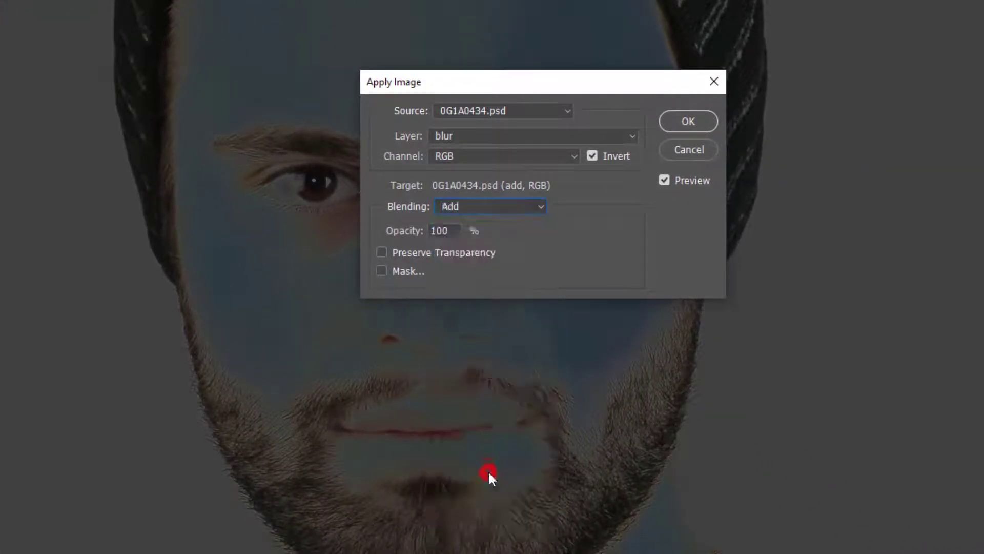
click(497, 207)
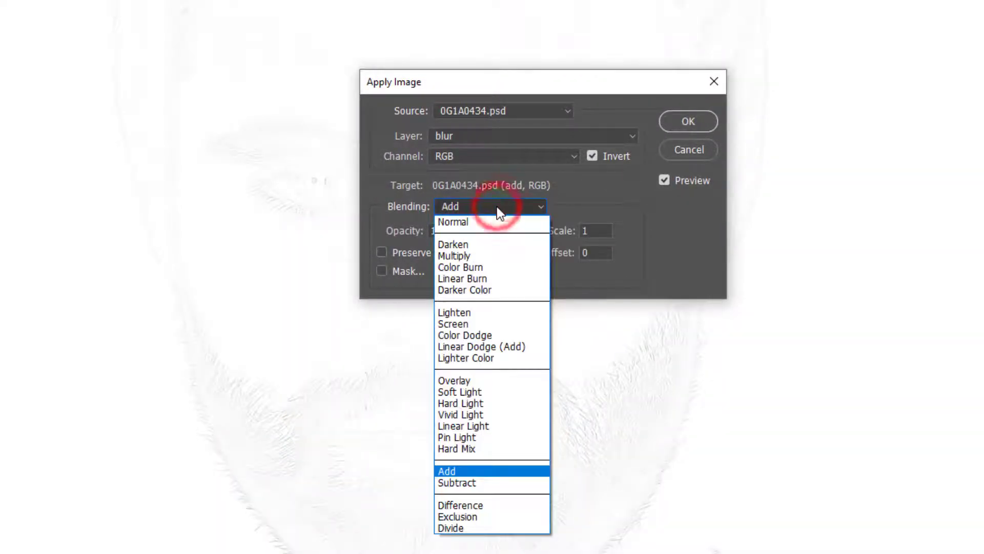
click(491, 482)
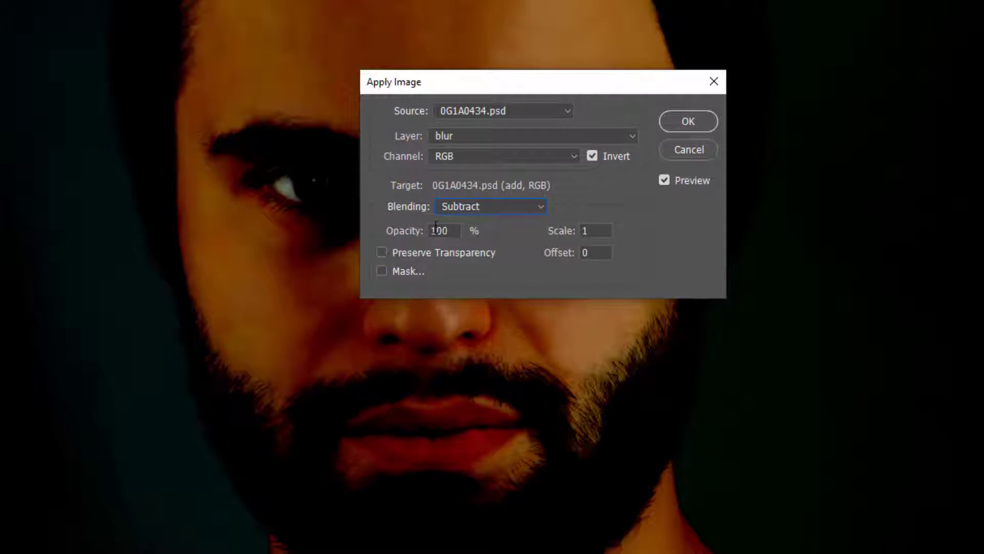
click(445, 208)
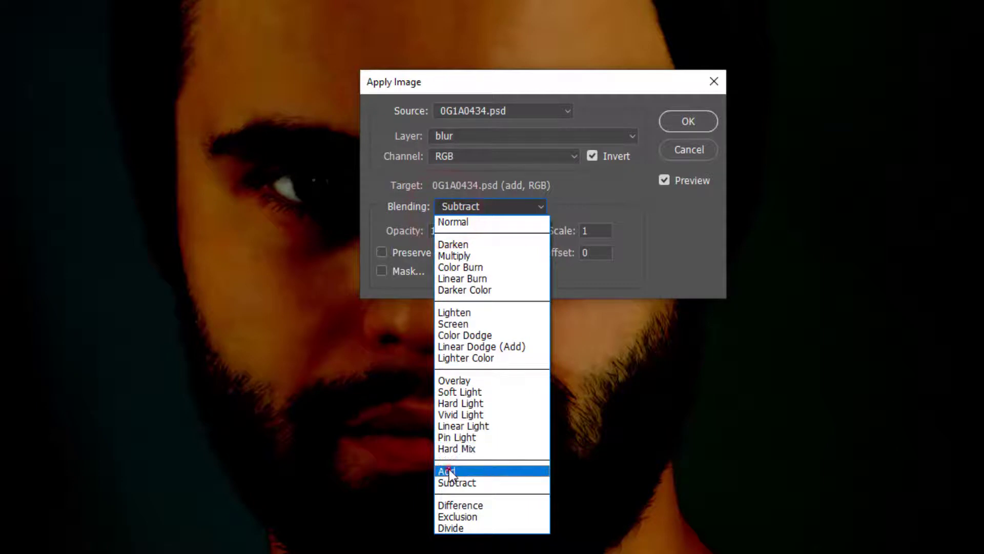
click(448, 469)
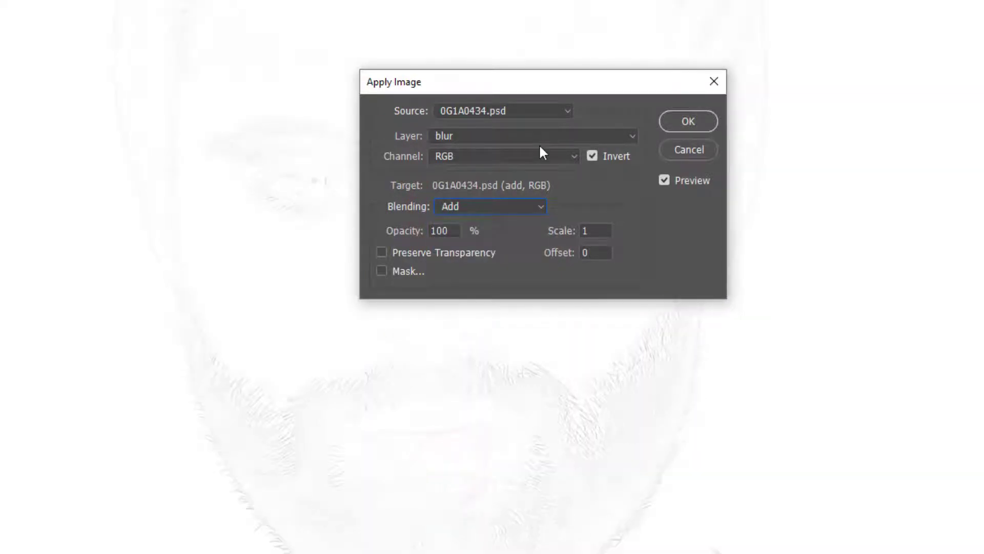
- Reconfirm Invert, RGB channel, blur source and Add, then edit Scale (2, then 1) while previewing
drag(512, 87, 646, 94)
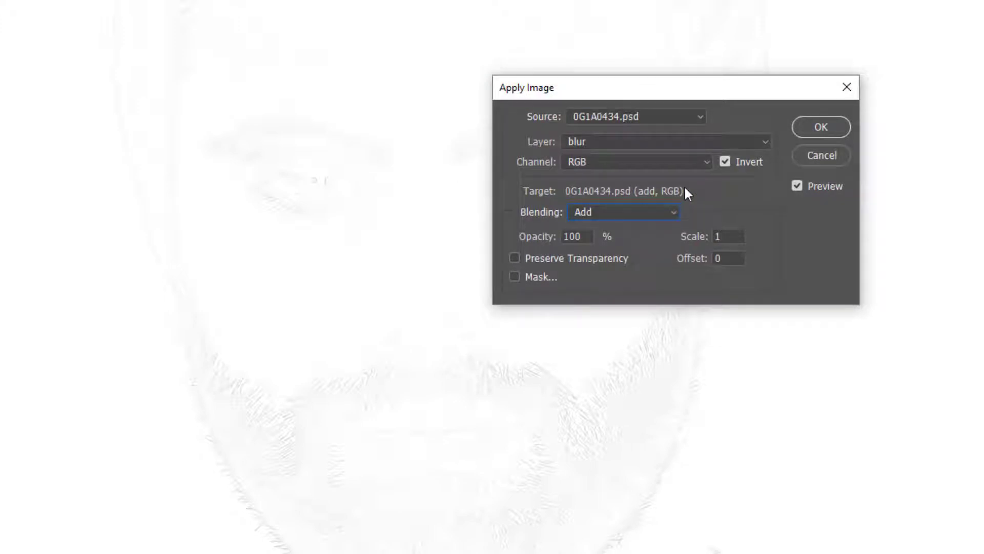
click(726, 160)
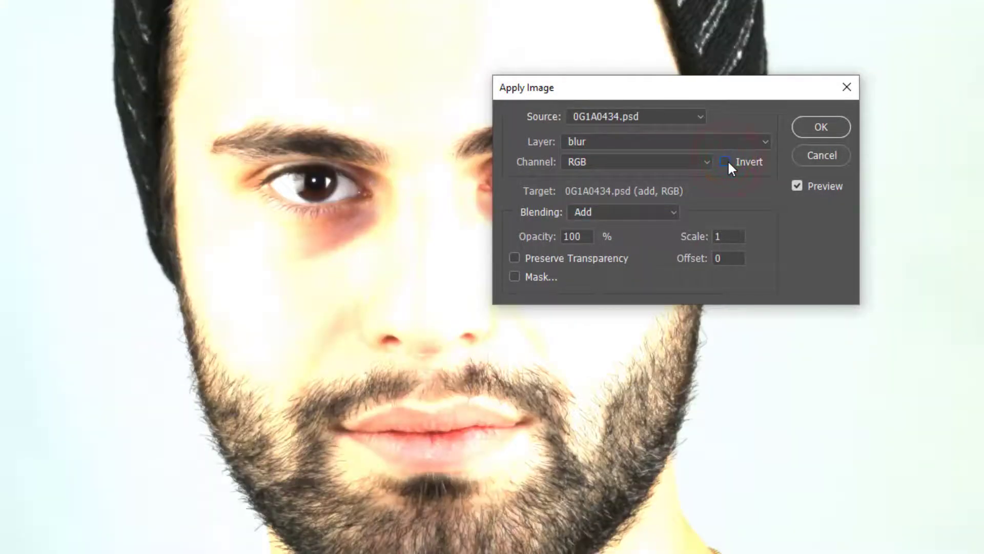
click(726, 161)
click(700, 163)
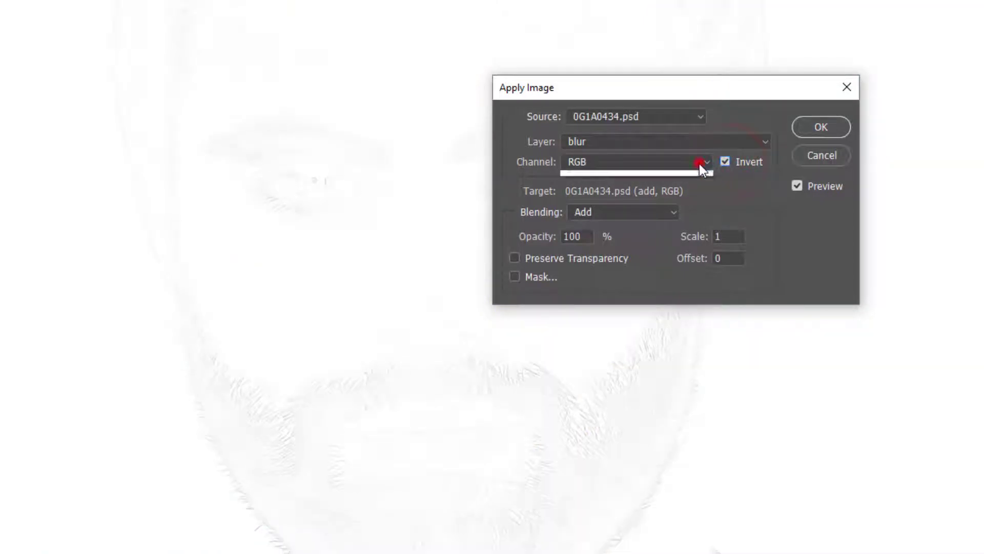
click(699, 162)
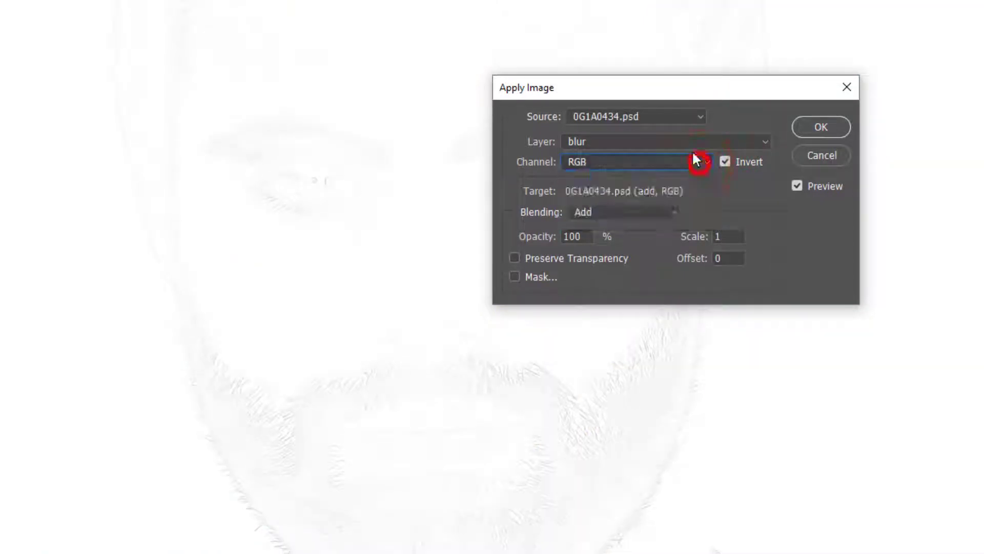
click(687, 142)
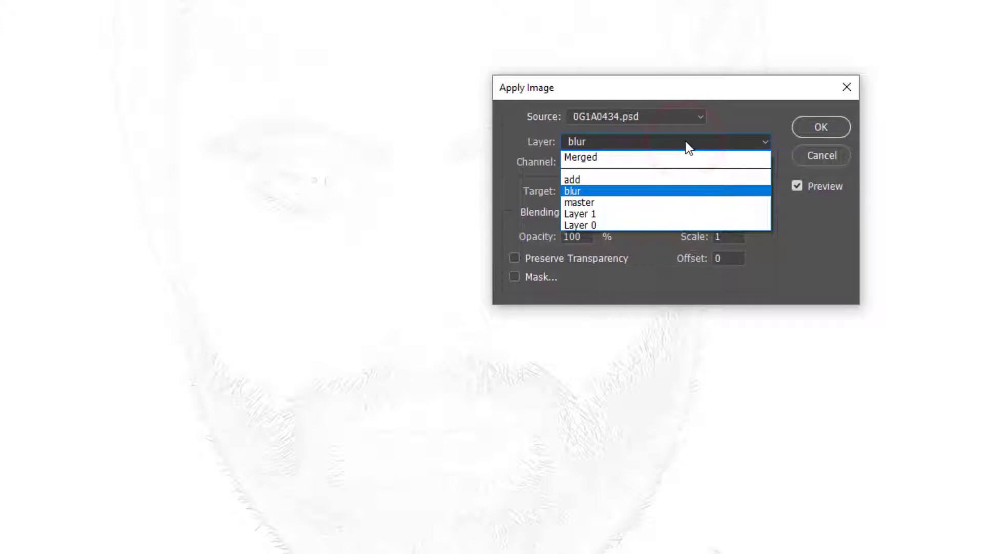
click(686, 143)
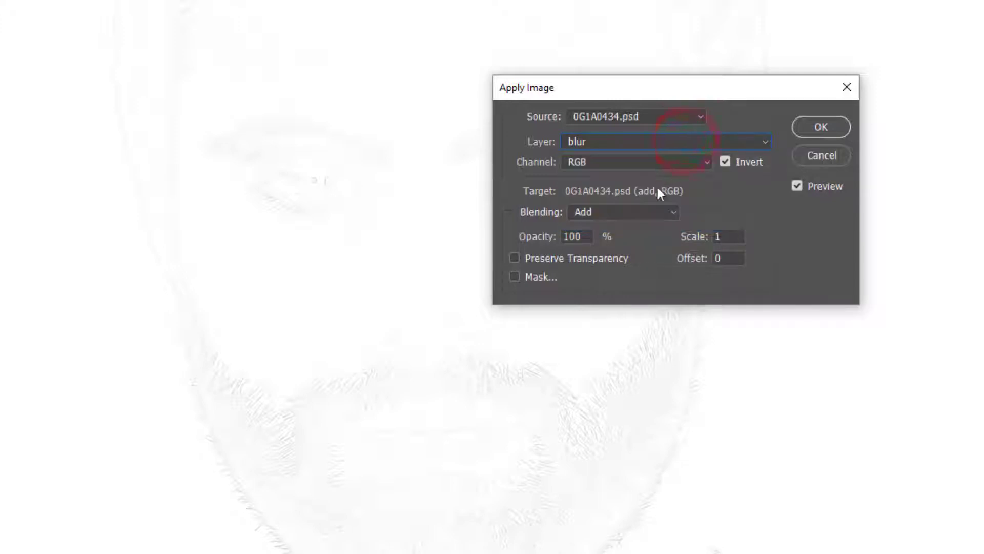
click(634, 212)
click(635, 213)
double_click(723, 236)
text(2)
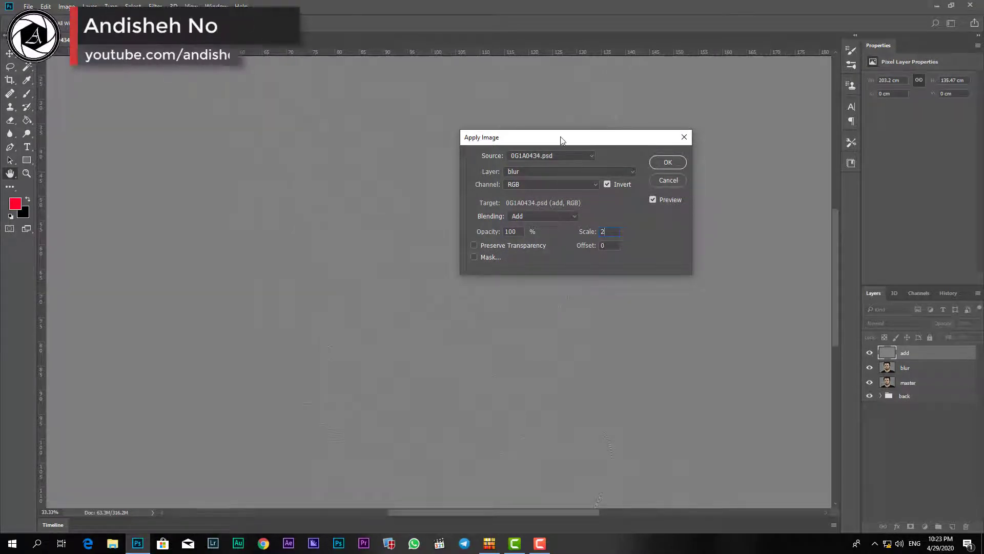
drag(561, 137, 737, 119)
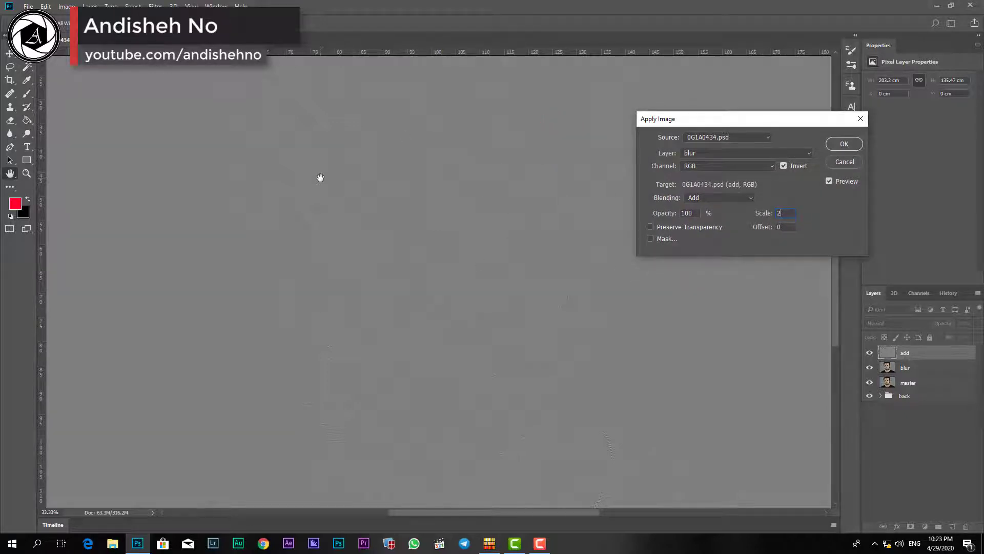
key(ctrl+minus)
key(ctrl+minus)
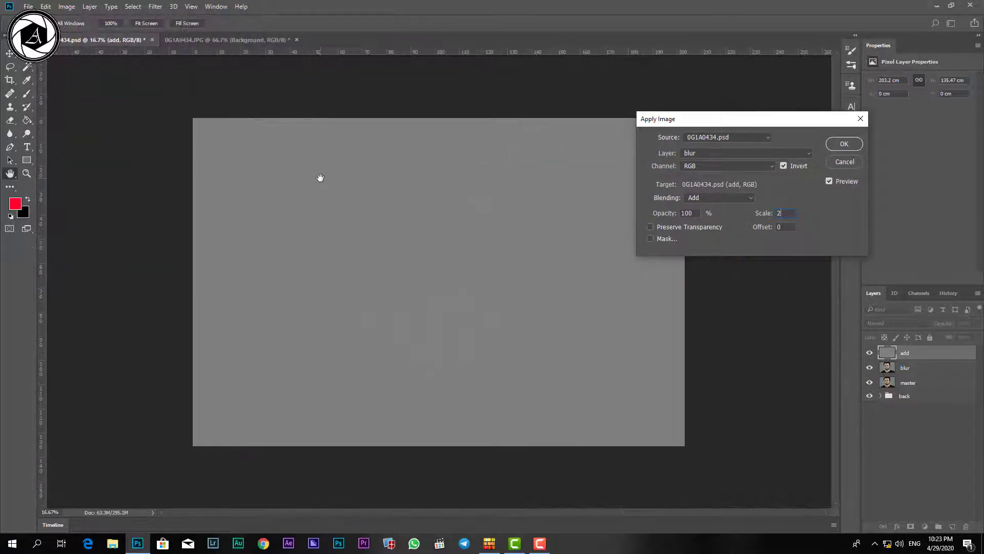
key(ctrl+plus)
key(ctrl+plus)
double_click(784, 214)
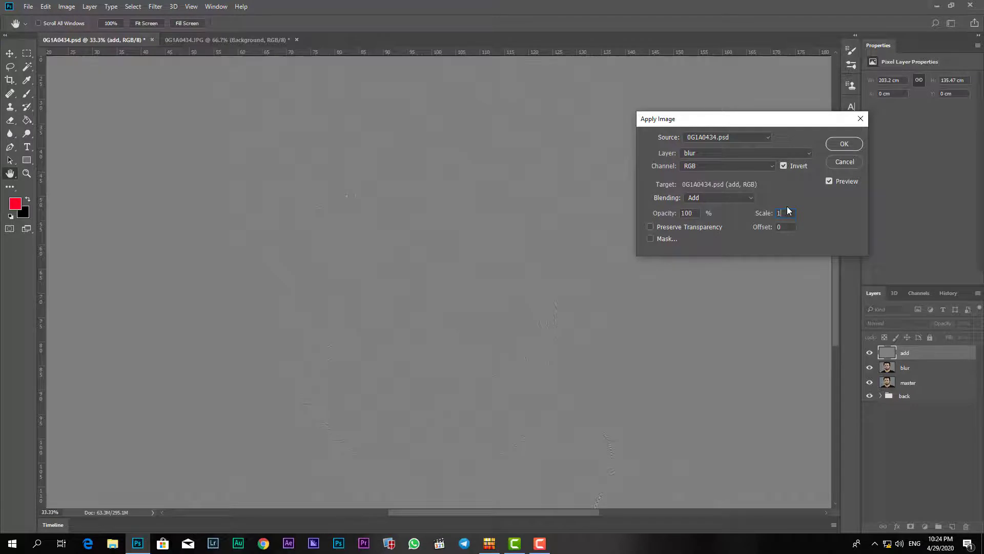
text(1)
- Commit the Apply Image result to add and convert the blur layer to an embedded smart object
click(843, 144)
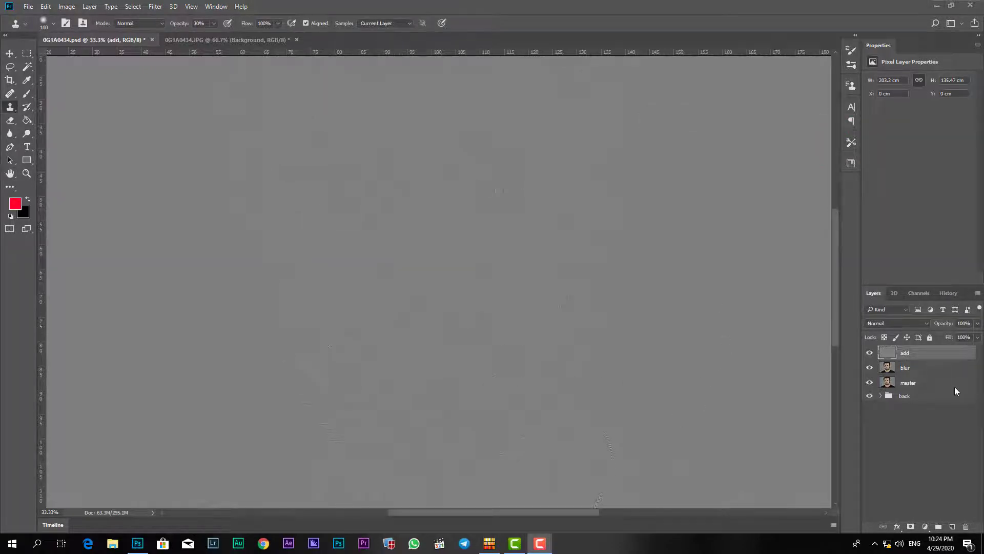
click(915, 367)
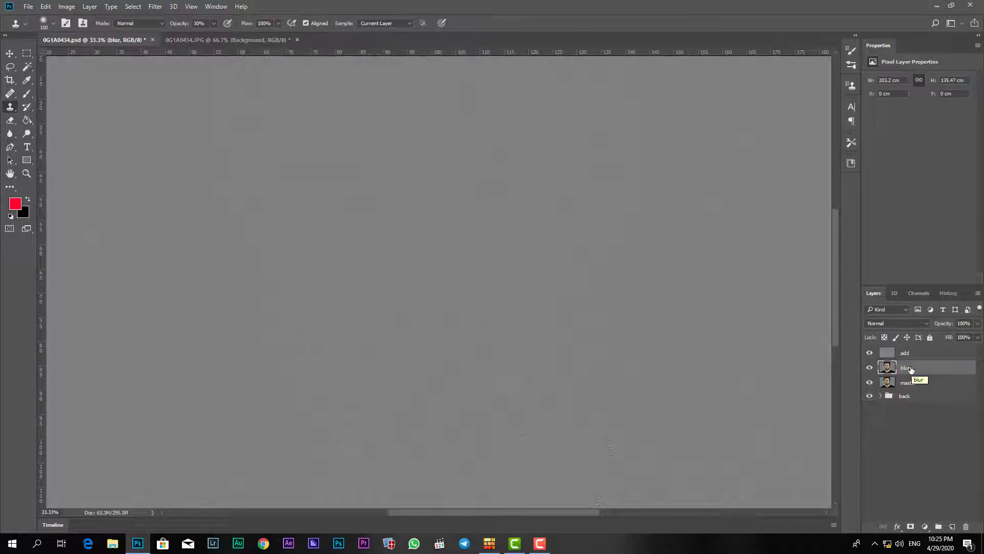
right_click(922, 368)
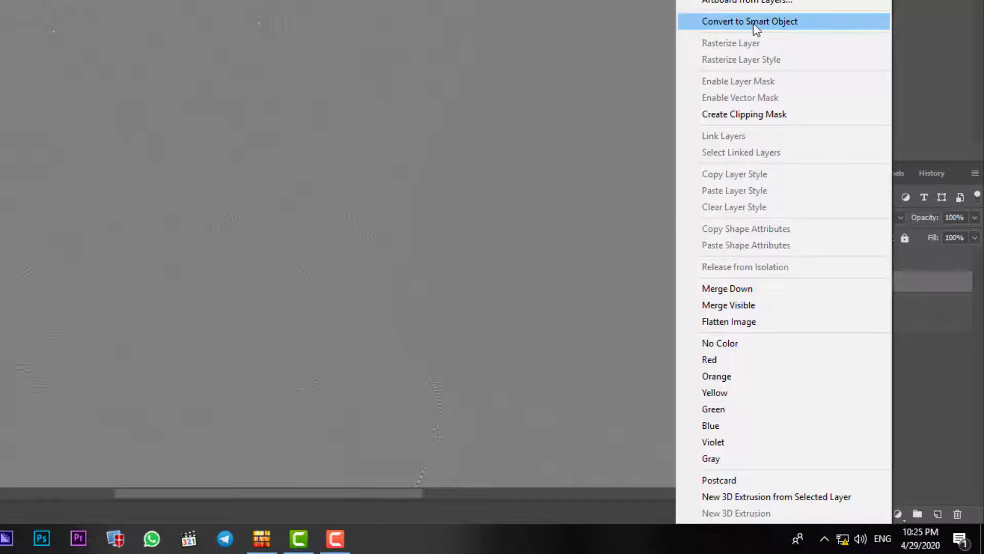
click(770, 22)
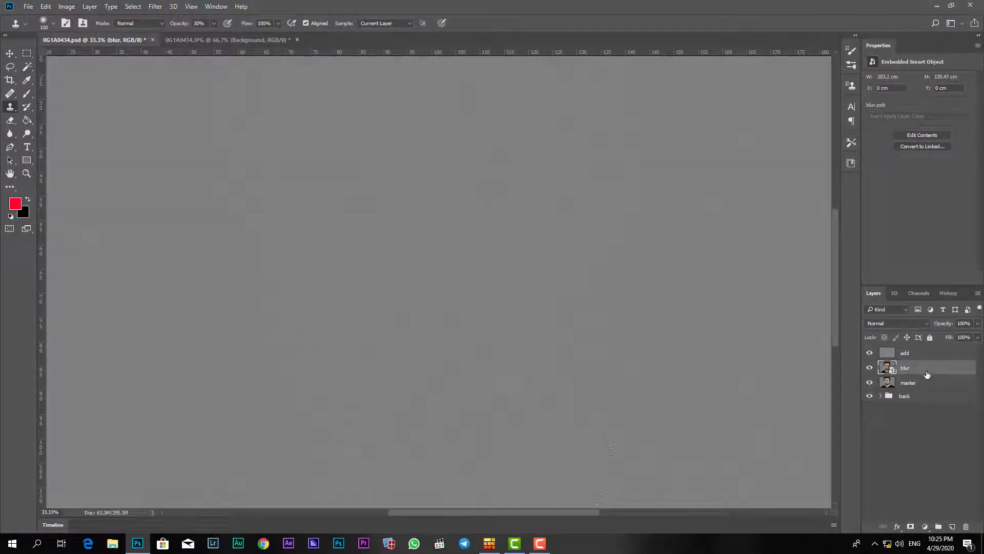
- Apply a 33-pixel Gaussian Blur smart filter to the blur smart object
click(155, 6)
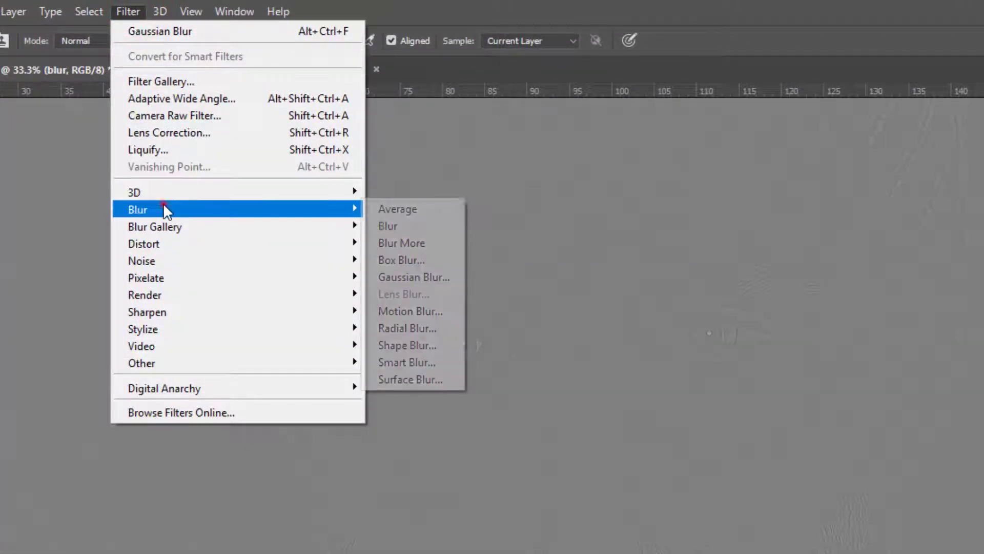
click(164, 205)
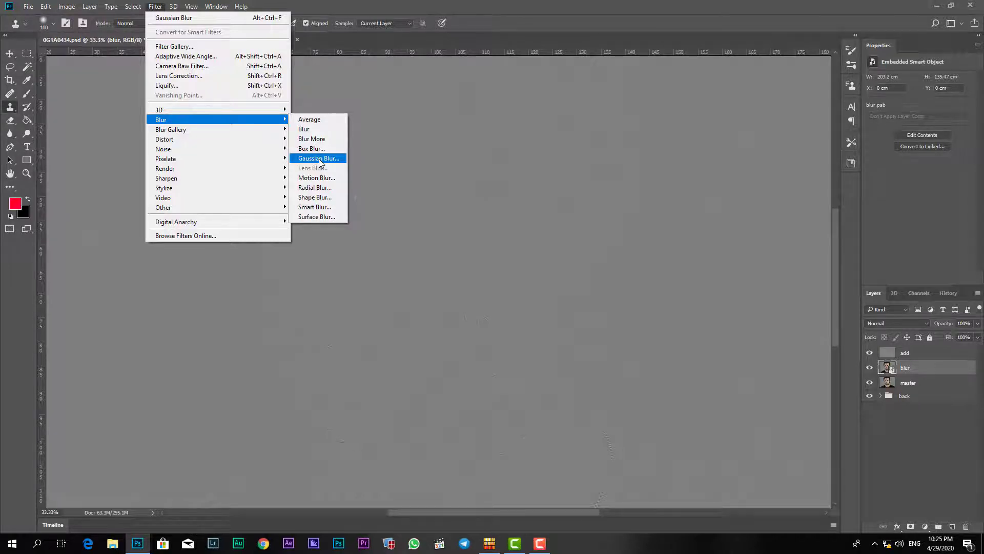
click(318, 159)
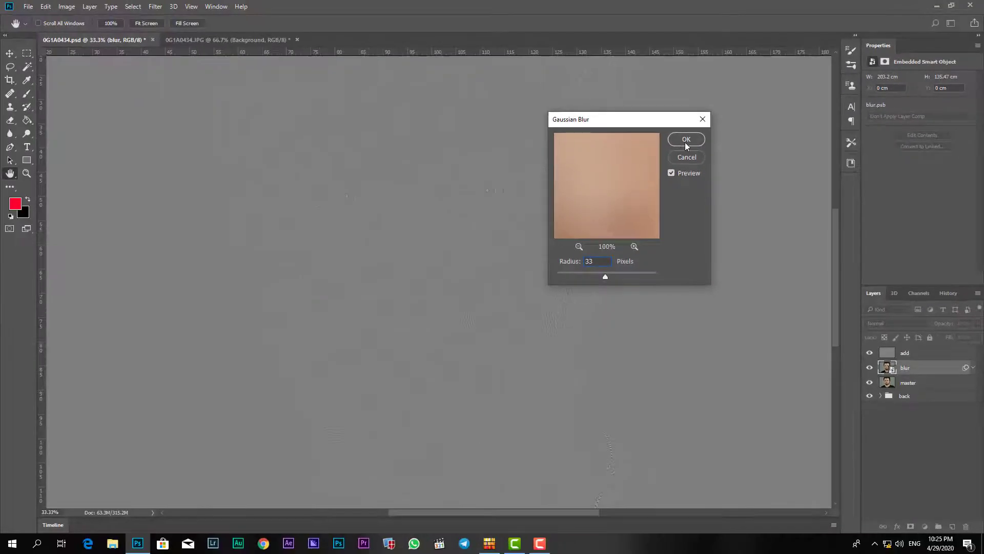
click(686, 140)
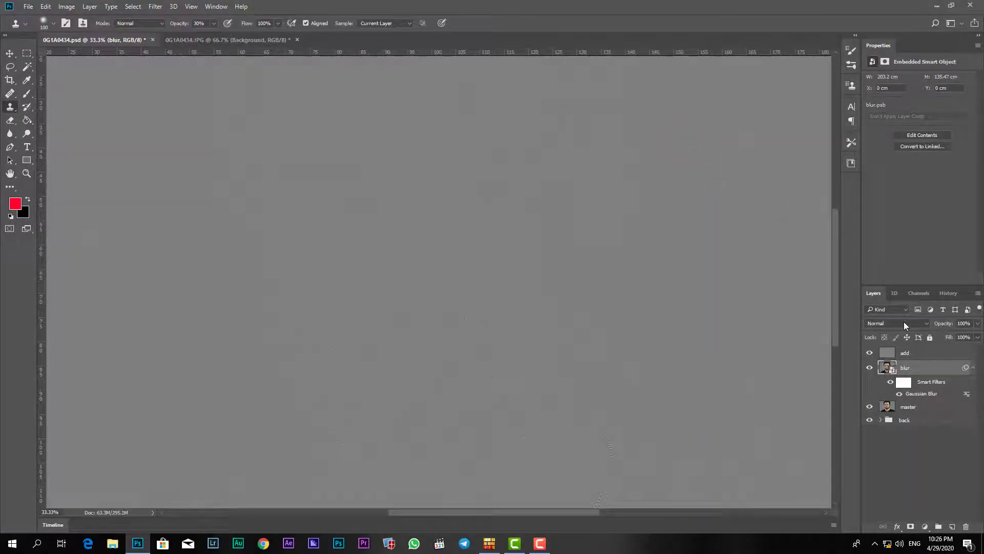
- Switch the add layer's blend mode to Linear Light in the Layers panel
click(917, 354)
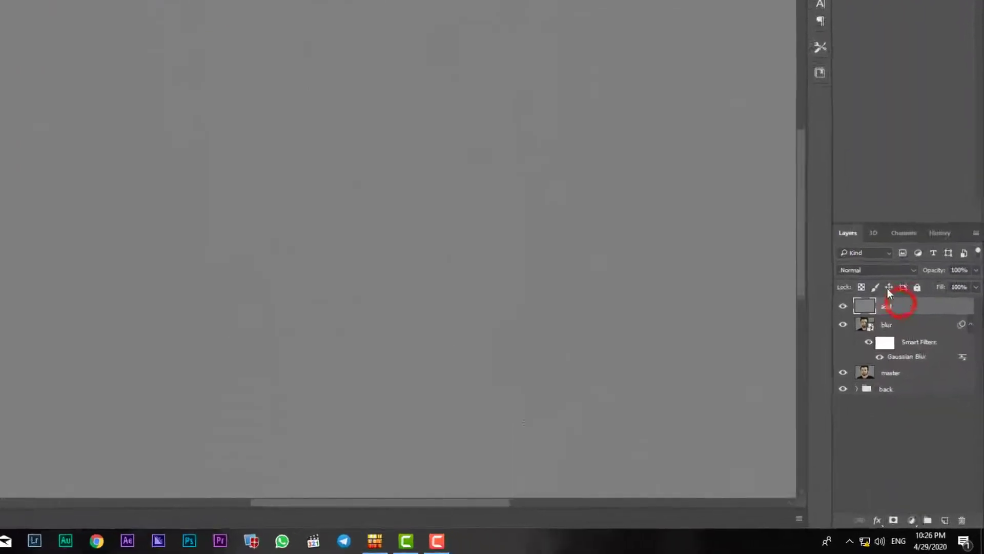
click(881, 269)
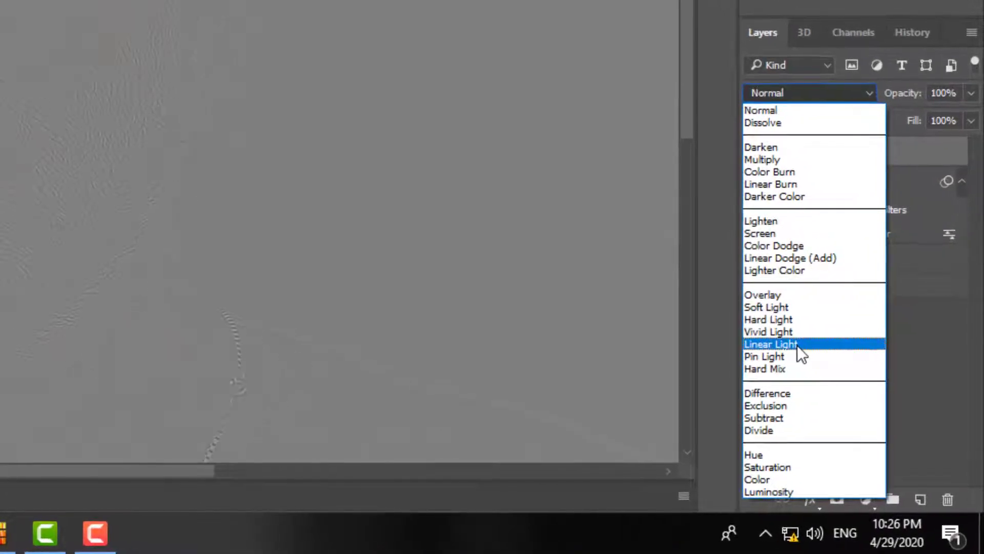
click(852, 406)
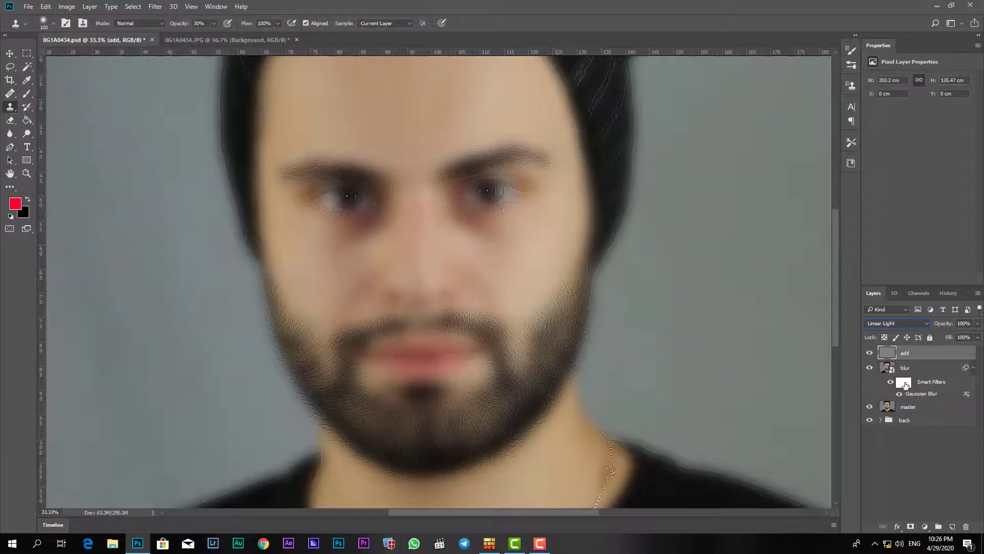
- Invert the blur layer's Smart Filters mask to black in the Properties panel
click(903, 383)
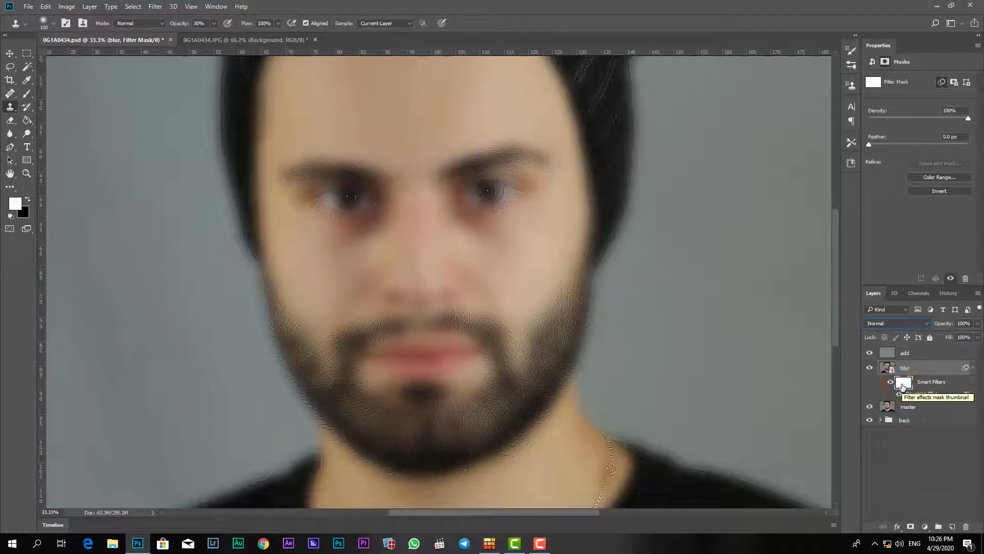
click(903, 385)
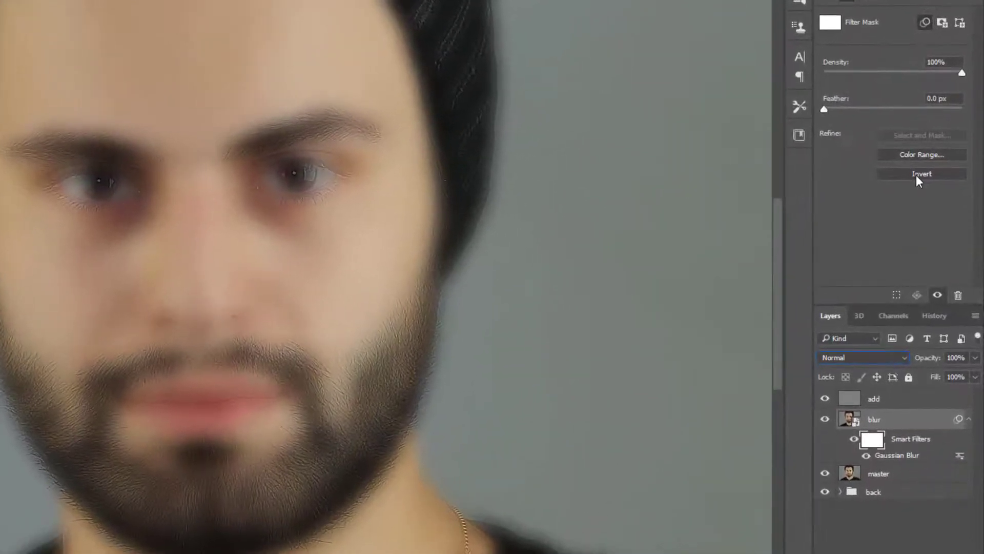
click(934, 190)
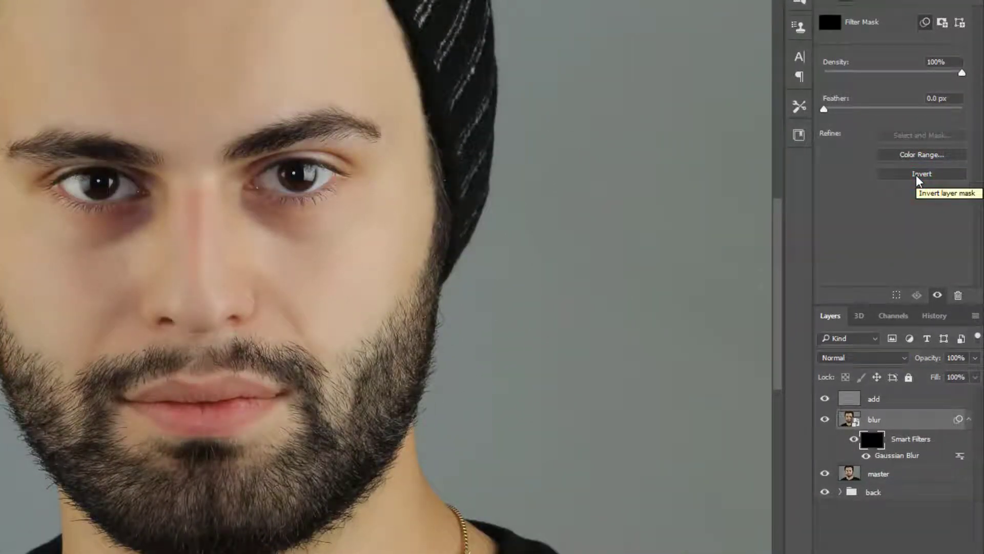
click(872, 446)
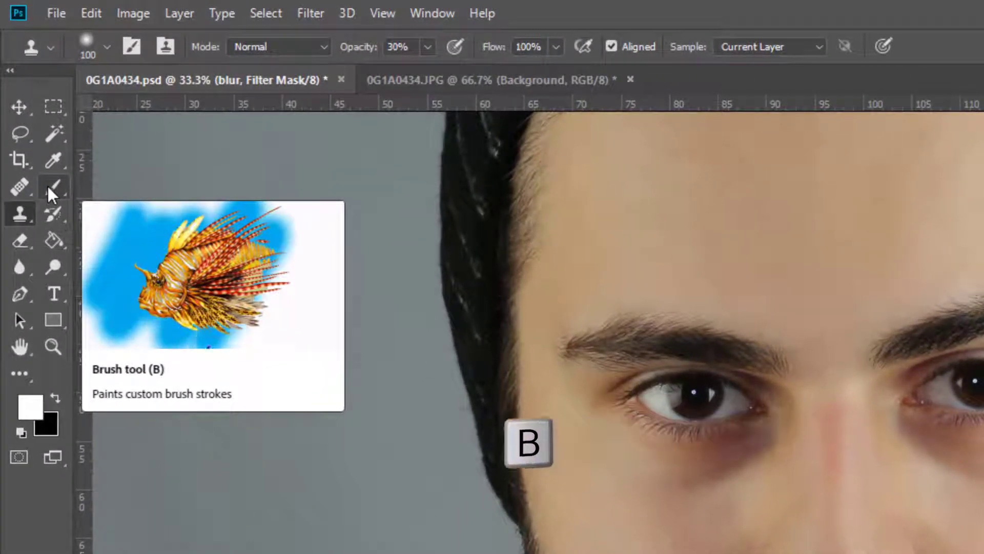
- With a small white brush, paint a stroke on the filter mask under one eye
key(b)
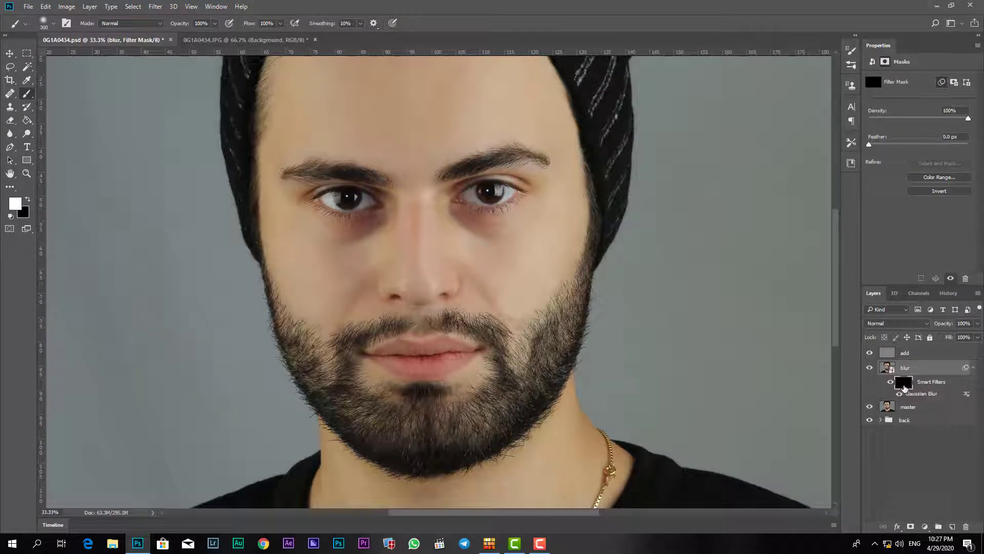
click(903, 388)
key(bracketleft)
key(bracketleft)
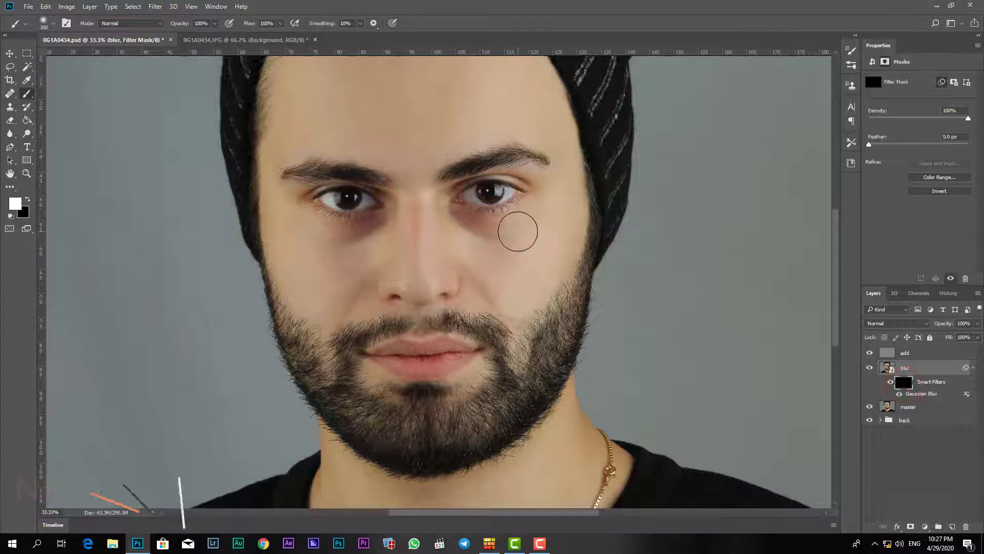
key(bracketleft)
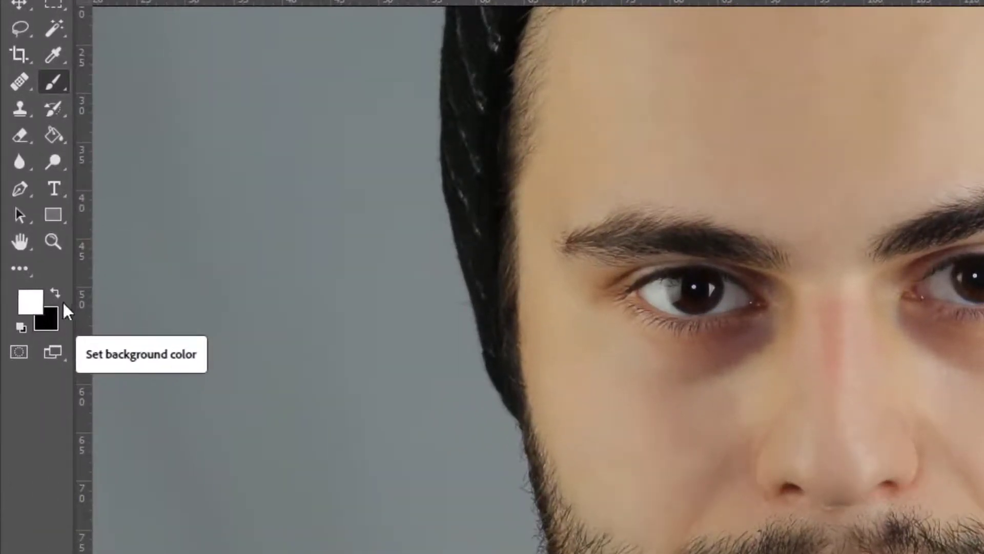
key(x)
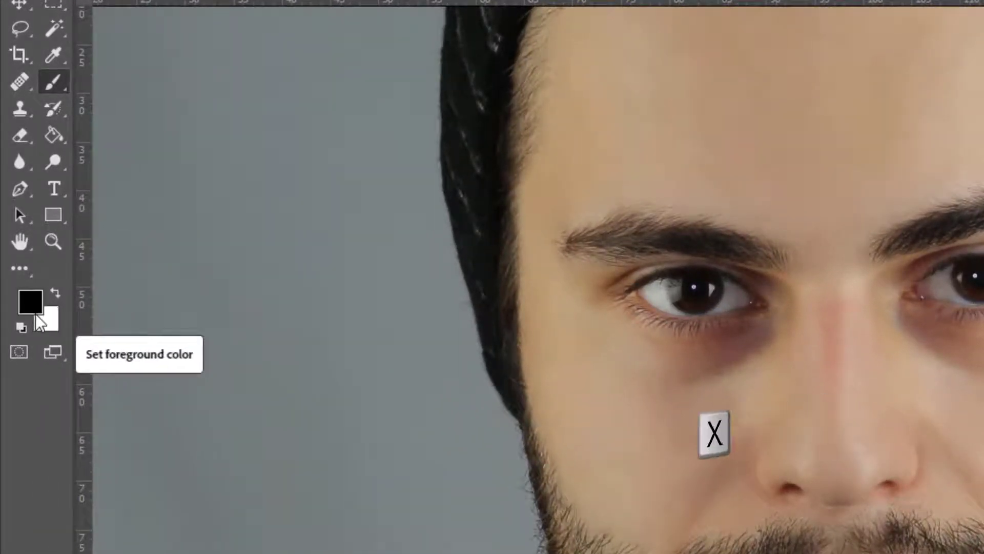
key(x)
key(x)
key(x)
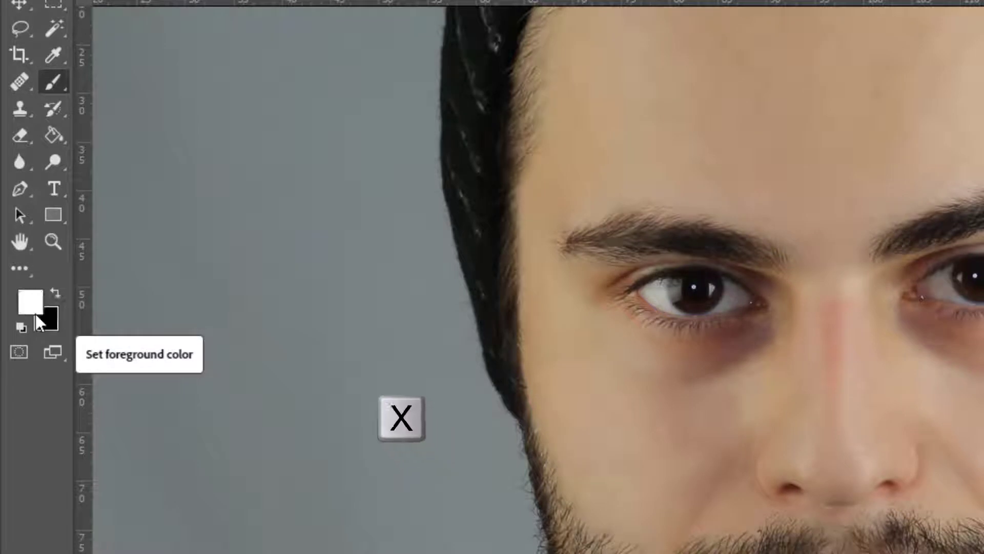
key(x)
key(x)
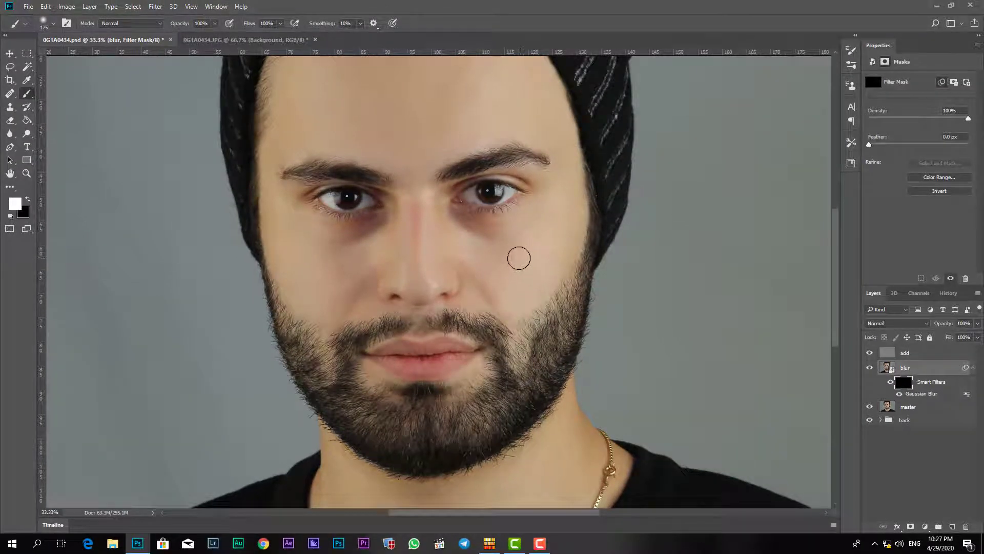
key(bracketright)
key(bracketright)
key(bracketleft)
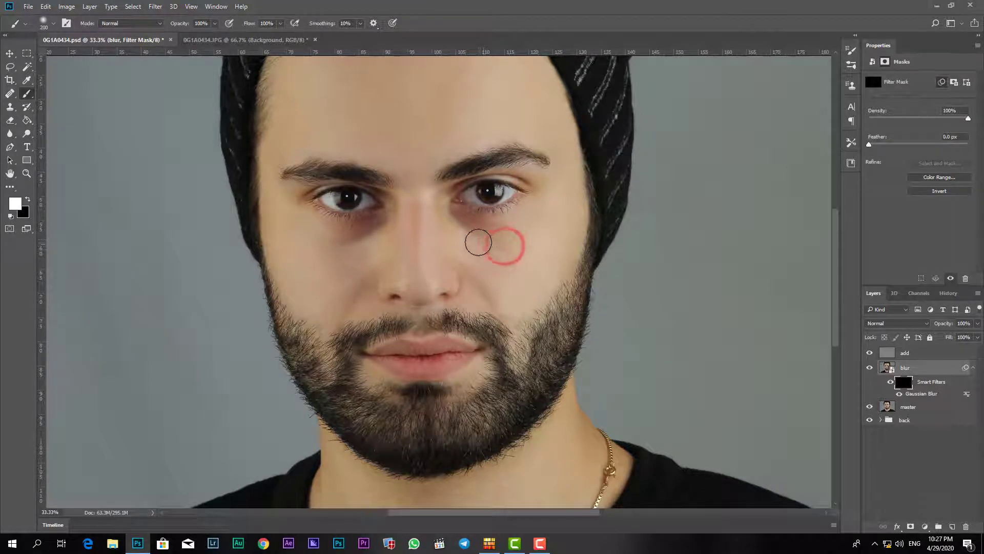
drag(519, 238, 518, 222)
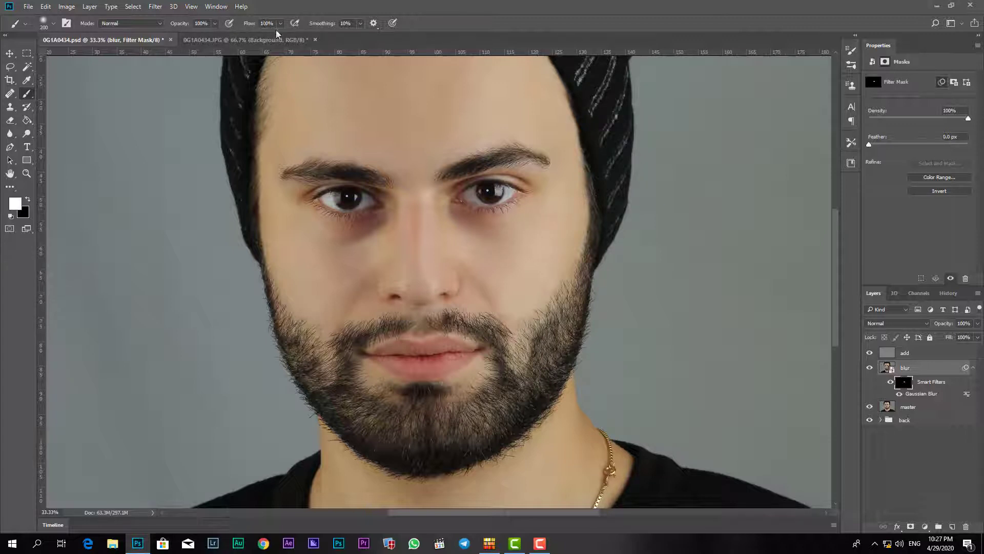
- Undo the stroke, set brush Opacity 30% and Flow 25%, and paint under the eyes
key(ctrl+z)
text(3)
text(3)
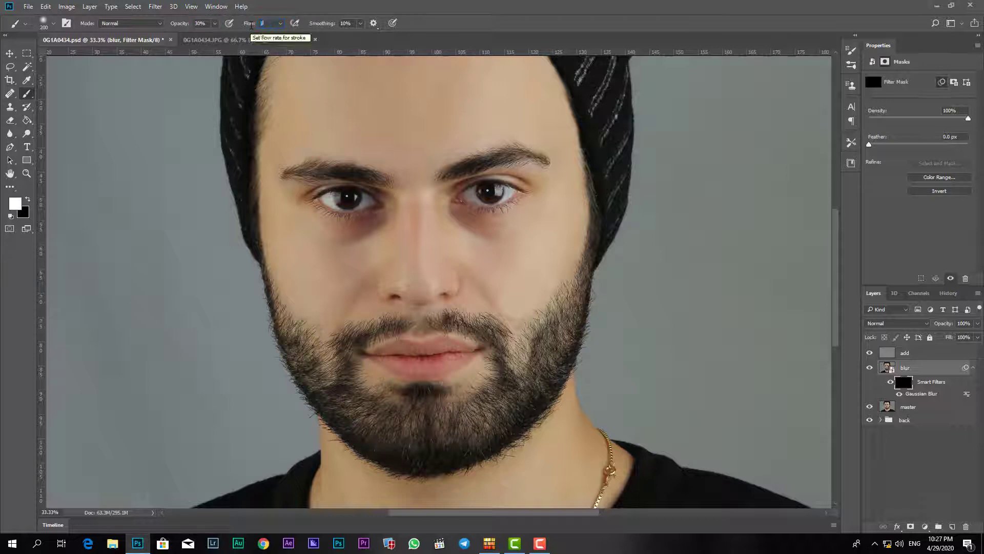
text(5)
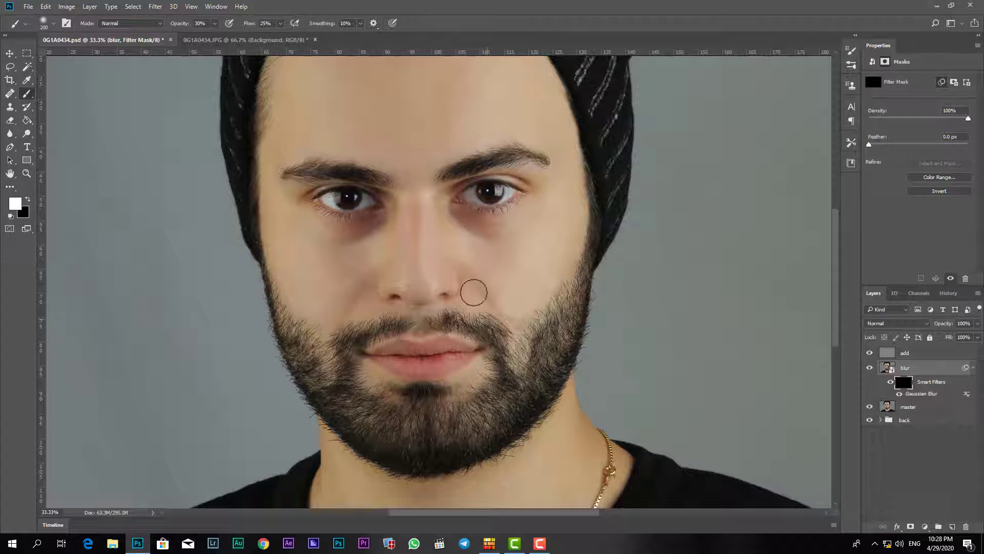
mouse_move(484, 238)
mouse_down()
mouse_move(470, 232)
mouse_move(509, 237)
mouse_up()
- Paint smoothing over the forehead, left temple, left cheek and under the left eye
drag(467, 128, 488, 203)
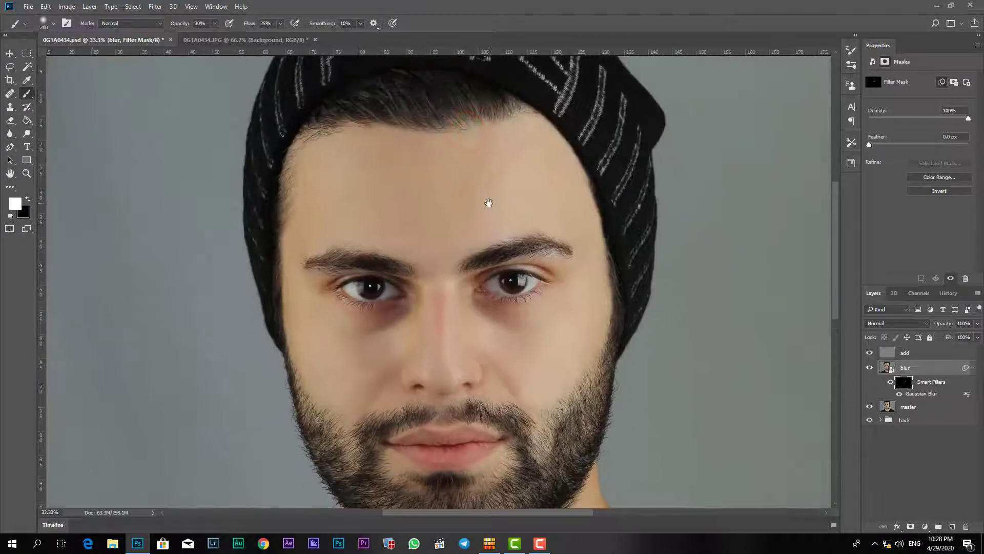
key(bracketright)
key(bracketright)
key(bracketright)
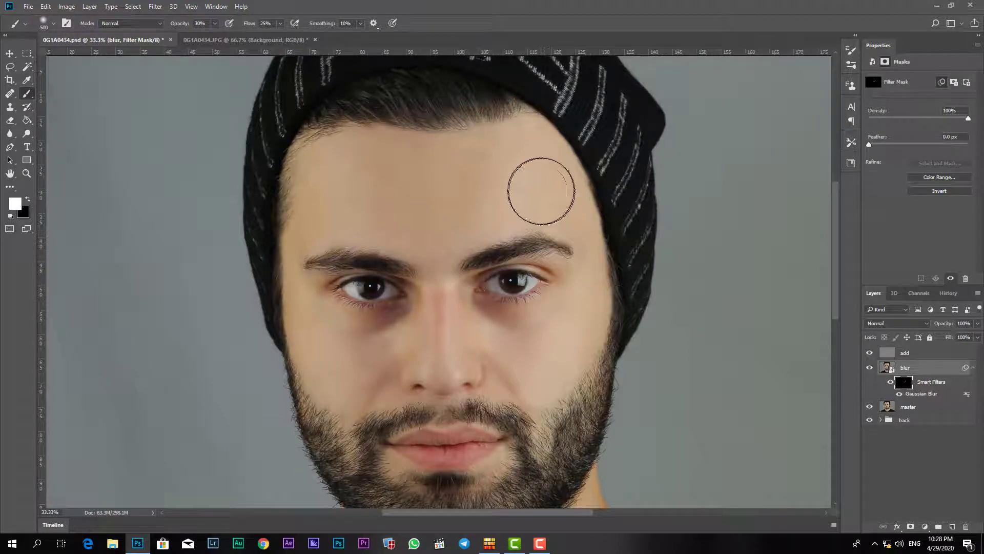
click(539, 186)
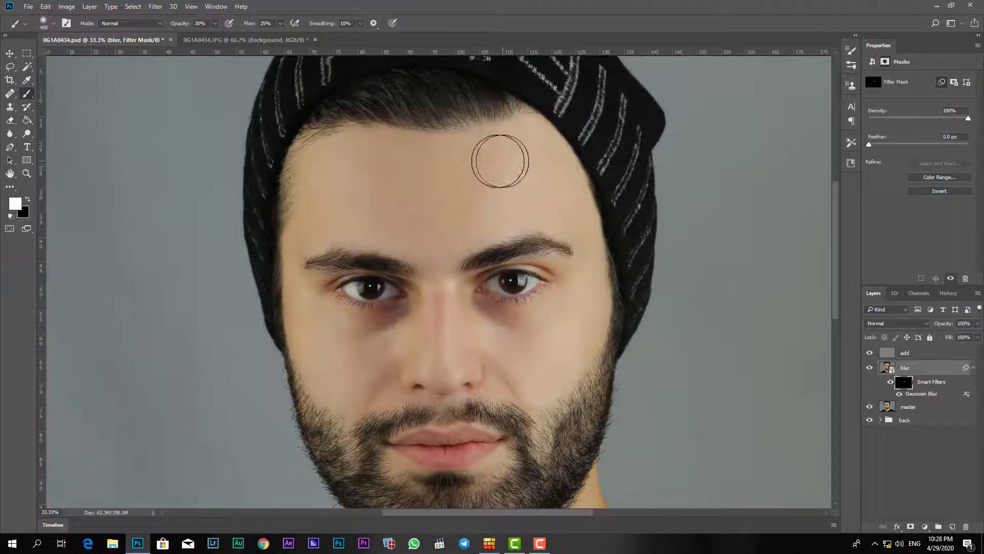
drag(369, 178, 441, 205)
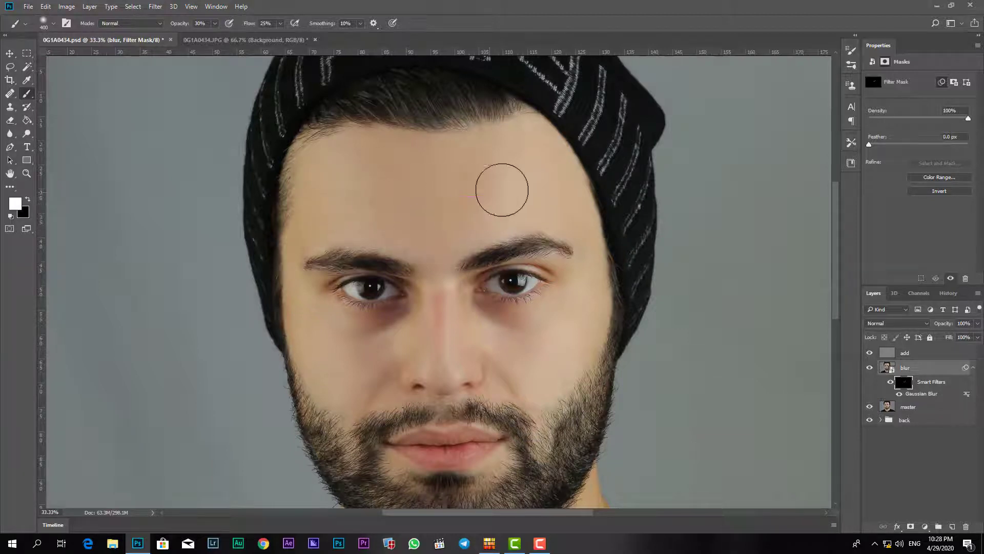
key(bracketleft)
key(bracketleft)
key(bracketleft)
click(304, 230)
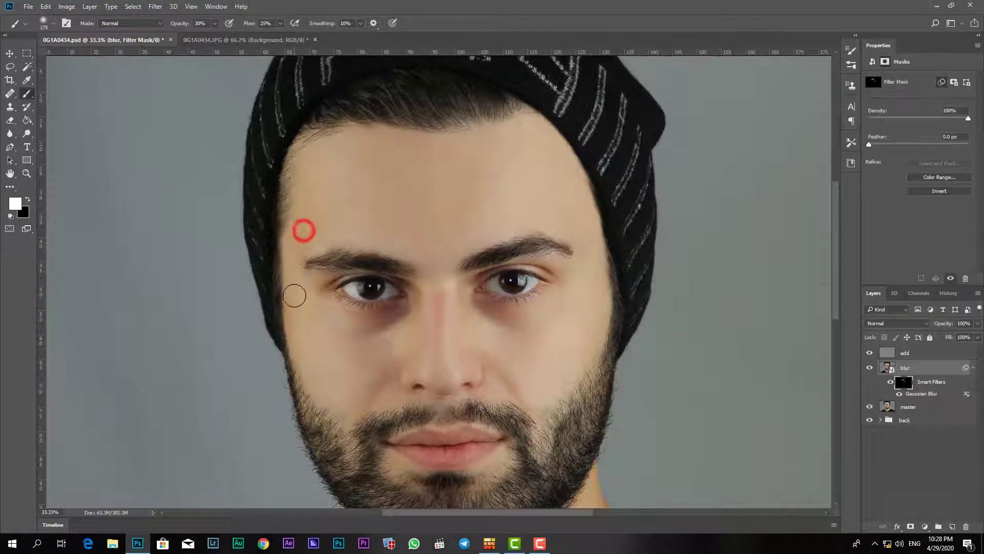
drag(294, 288, 319, 352)
click(325, 351)
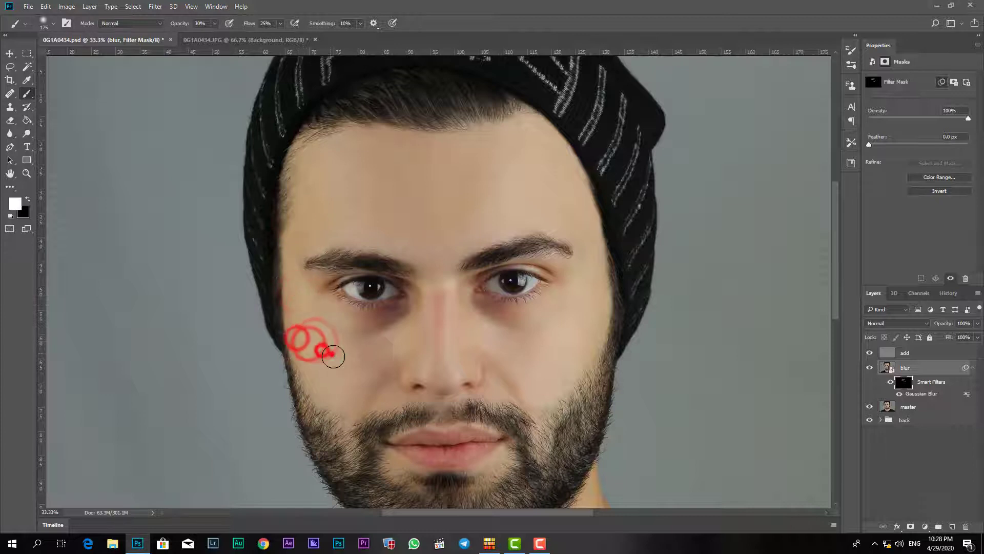
click(383, 334)
click(397, 318)
drag(398, 323, 358, 330)
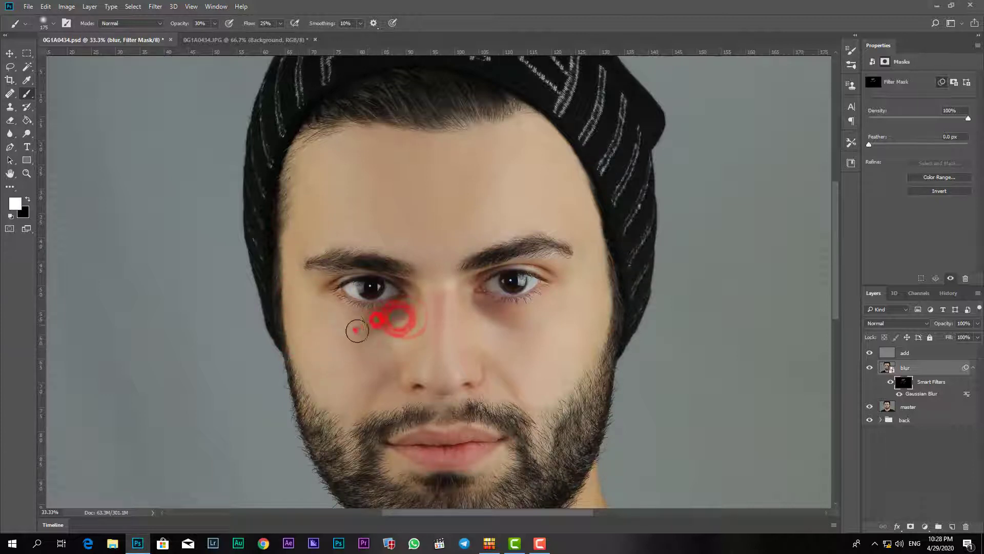
click(355, 329)
click(386, 344)
click(380, 357)
- Paint smoothing on the nose bridge and nose tip, shrinking the brush from 250 to 90
key(bracketright)
key(bracketright)
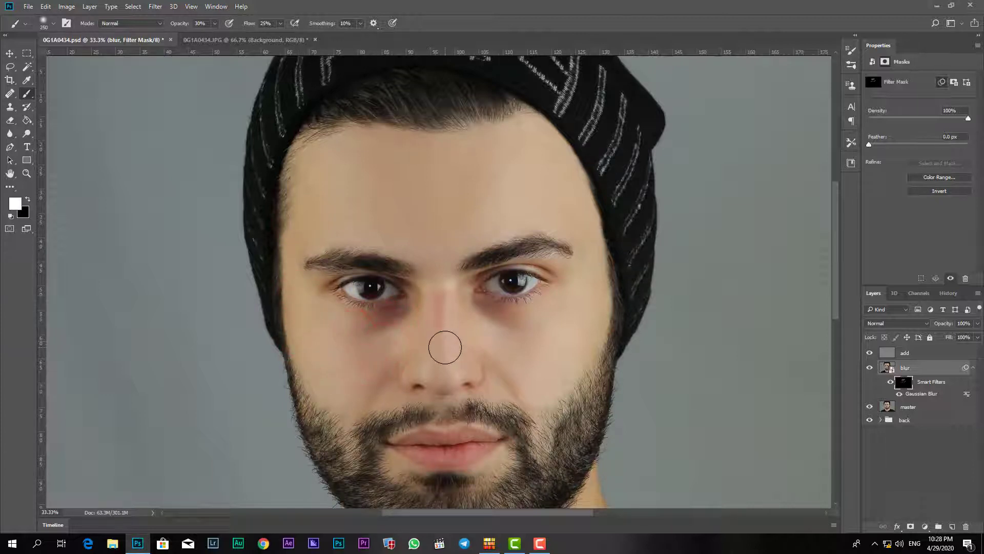
scroll(445, 347, up, 1)
scroll(444, 345, up, 2)
drag(441, 368, 440, 265)
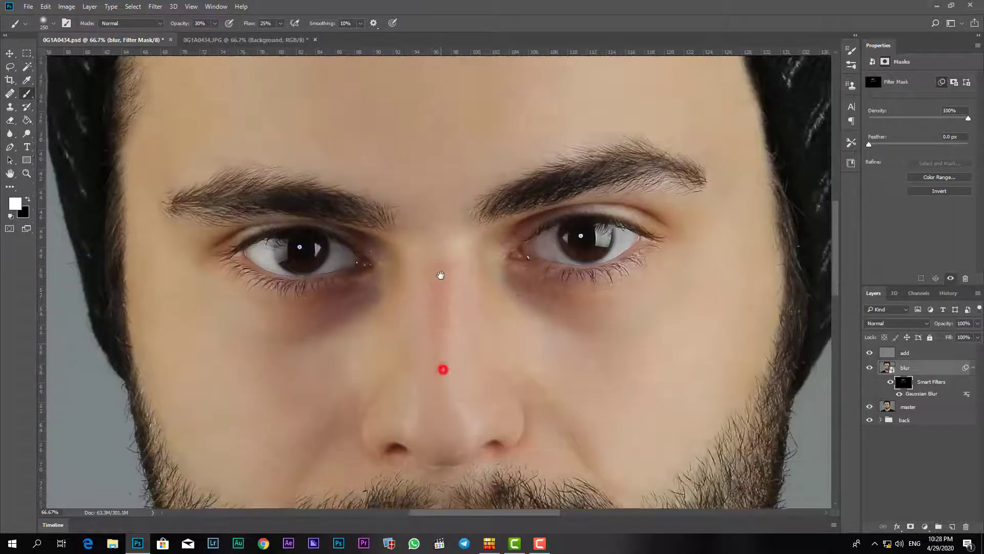
scroll(440, 265, up, 1)
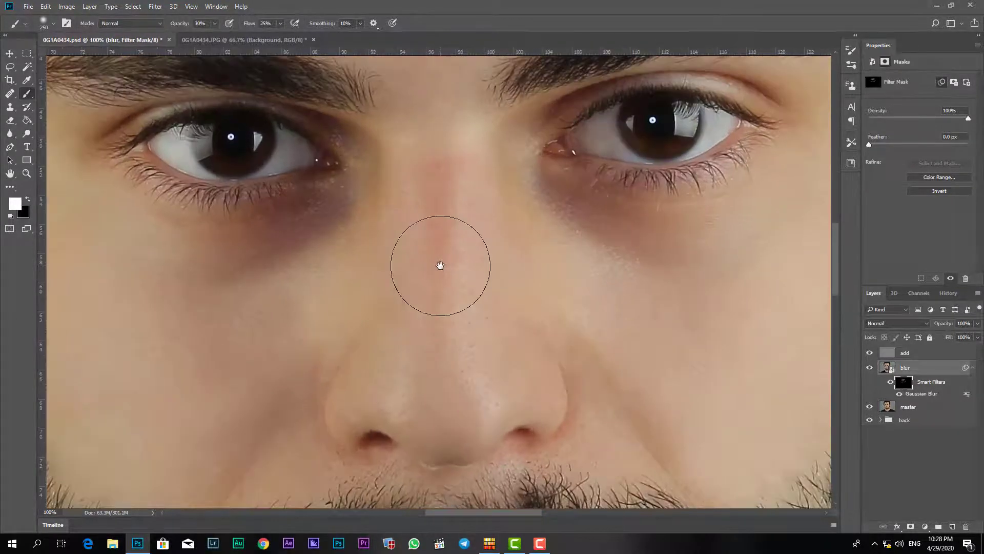
key(bracketleft)
key(bracketleft)
key(bracketleft)
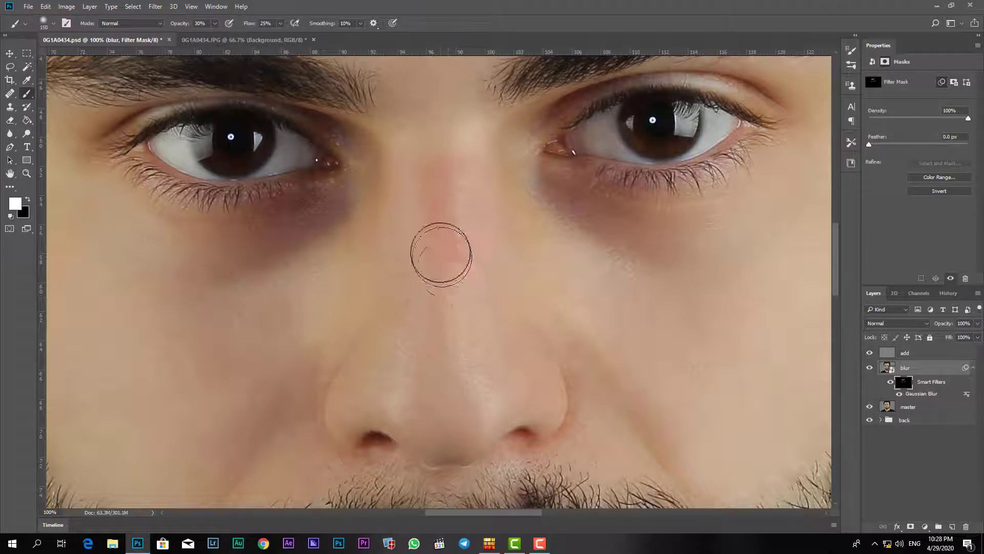
click(436, 277)
click(436, 318)
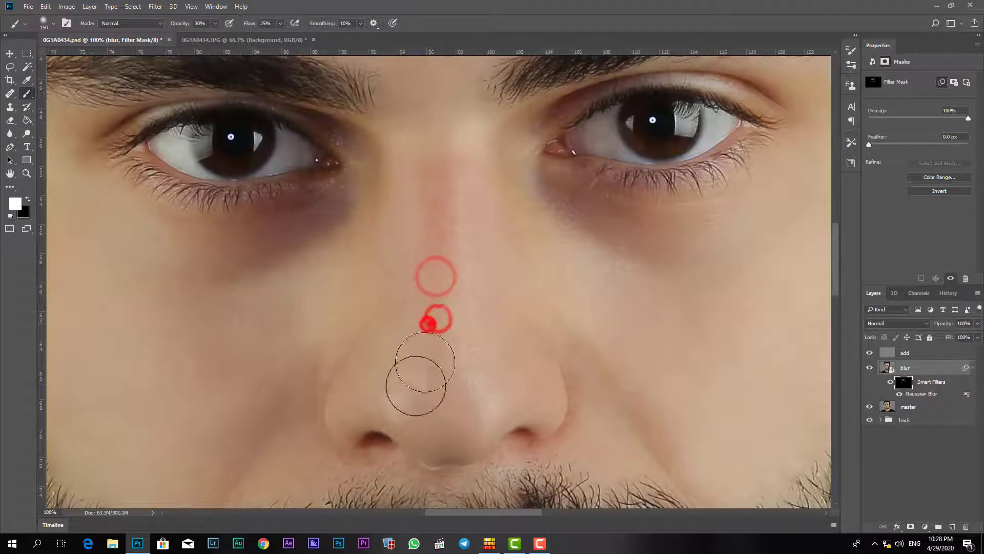
key(bracketleft)
key(bracketleft)
key(bracketleft)
click(418, 373)
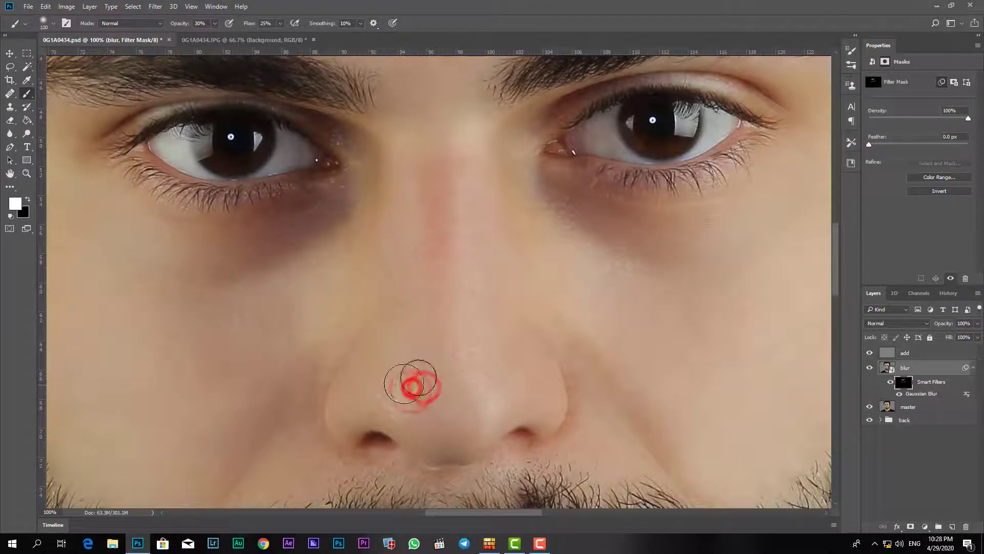
key(bracketleft)
click(391, 387)
click(351, 408)
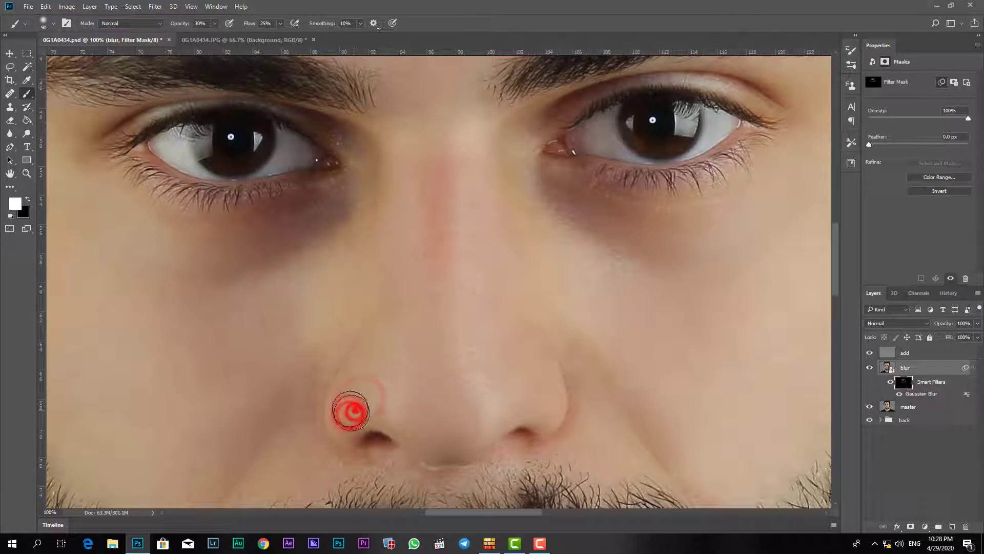
click(362, 385)
click(379, 367)
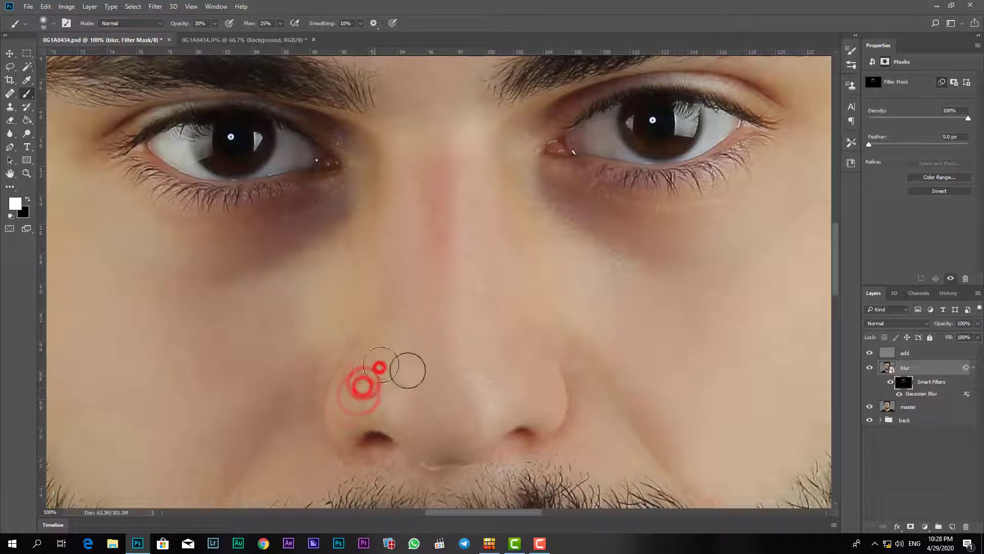
click(428, 402)
click(448, 430)
click(471, 416)
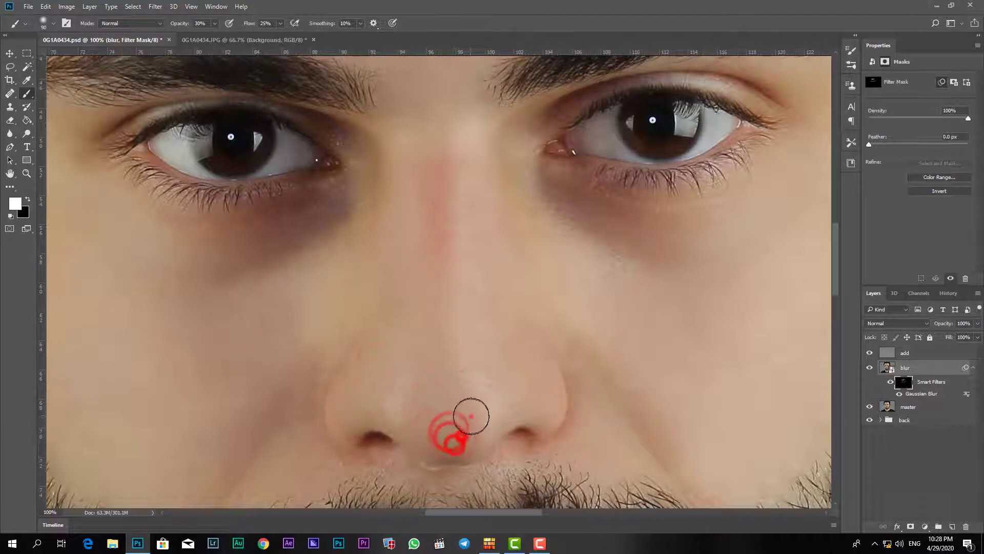
- Paint smoothing over the right side of the nose and back up the nose bridge
click(494, 394)
click(536, 402)
click(527, 374)
click(514, 351)
click(481, 369)
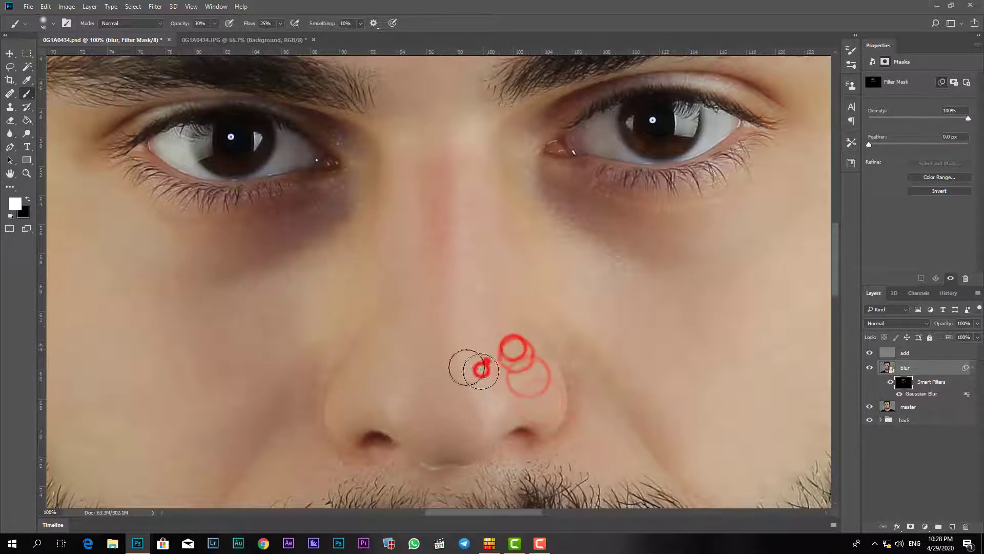
click(446, 323)
click(447, 261)
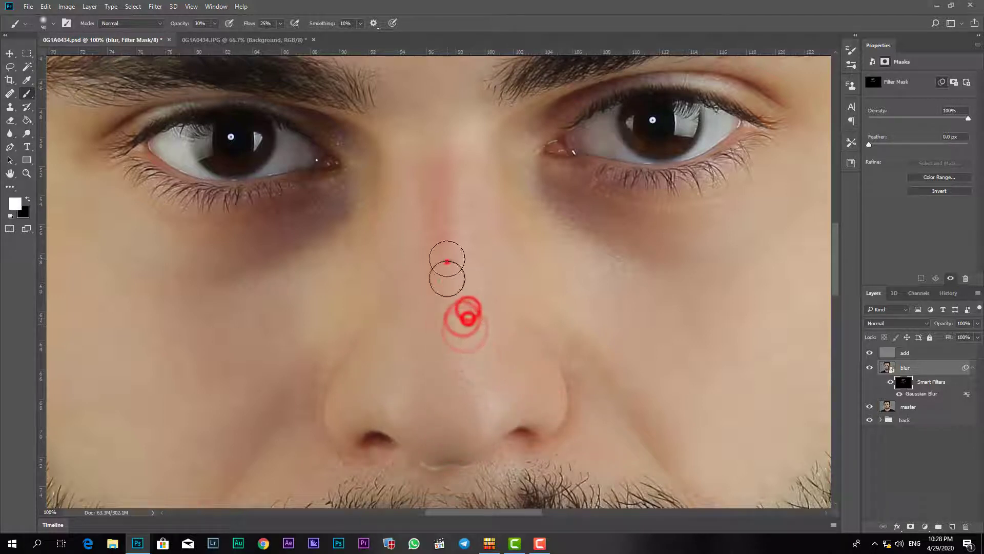
click(444, 283)
click(422, 276)
click(408, 230)
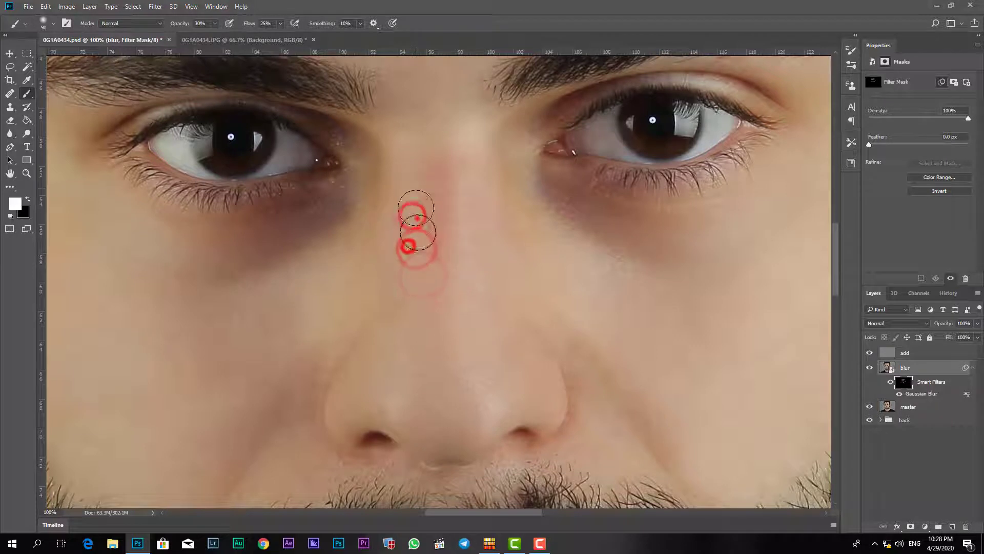
click(413, 194)
click(409, 170)
click(459, 203)
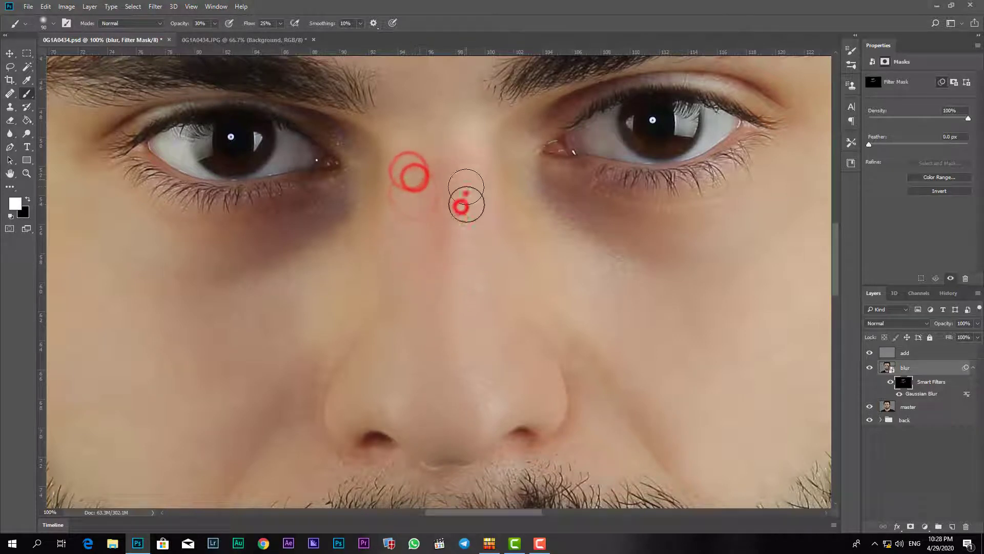
click(466, 171)
click(453, 151)
click(449, 136)
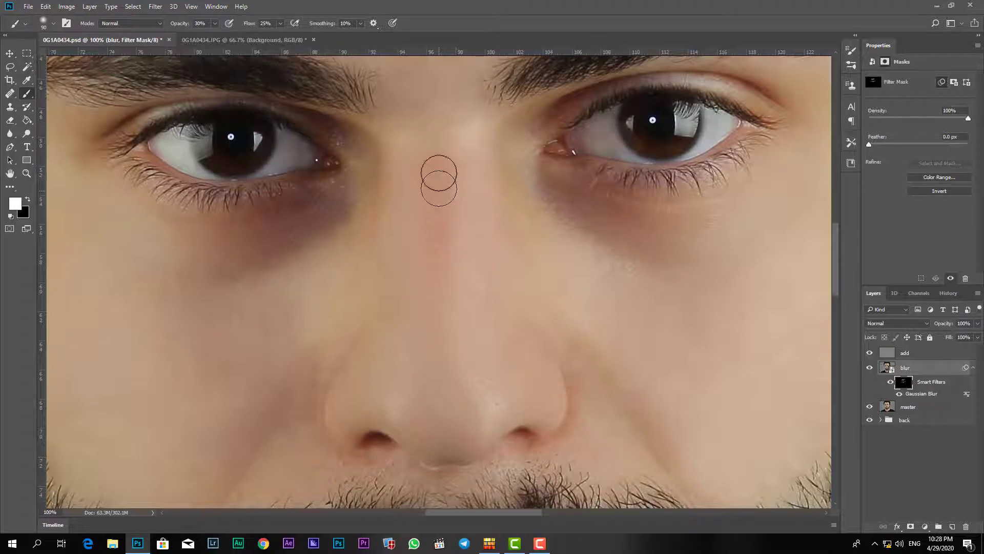
mouse_move(439, 322)
mouse_down()
mouse_move(447, 400)
mouse_move(443, 131)
mouse_up()
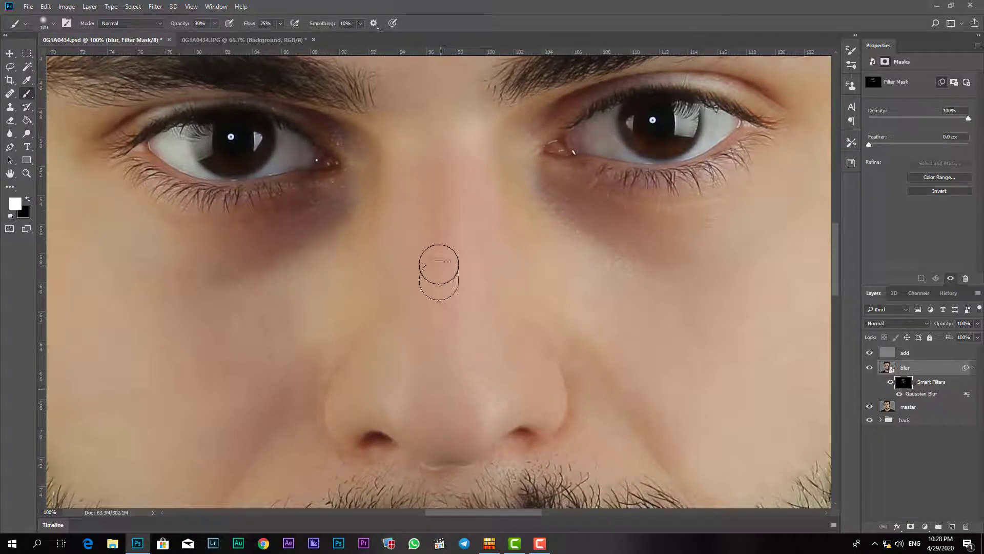
drag(395, 320, 343, 404)
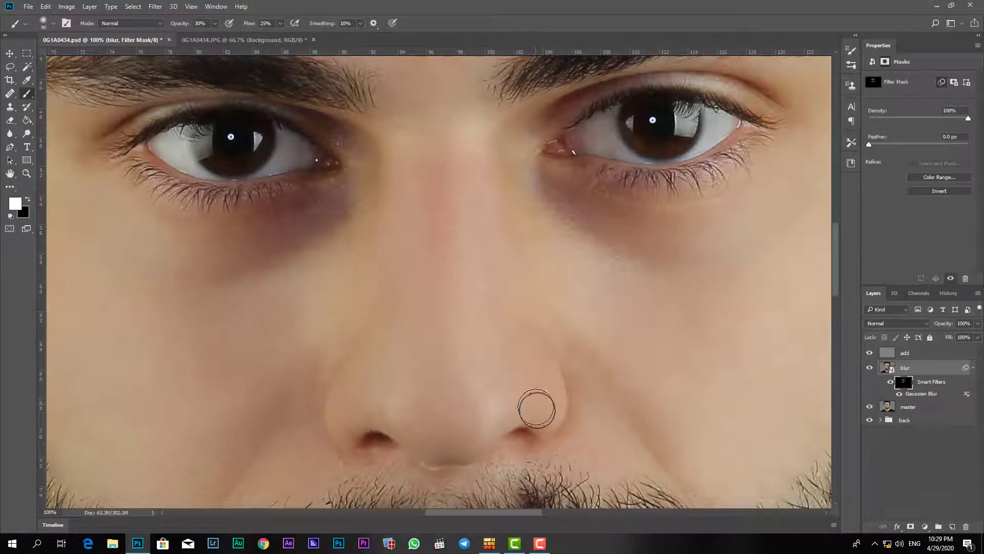
drag(541, 410, 531, 402)
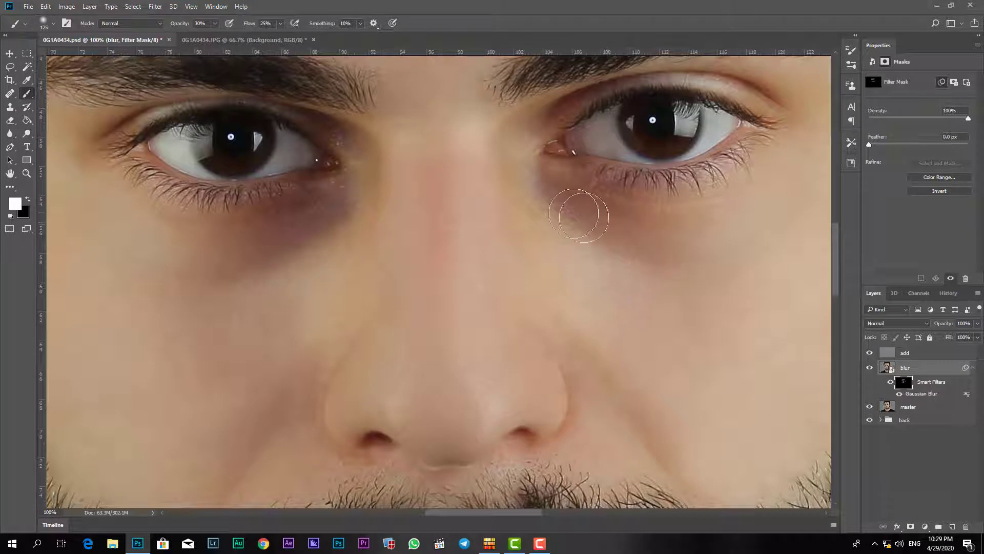
- Paint blur smoothing into the filter mask under the right eye and across the right cheek
mouse_move(556, 211)
mouse_down()
mouse_move(519, 172)
mouse_move(565, 224)
mouse_up()
click(595, 244)
click(762, 229)
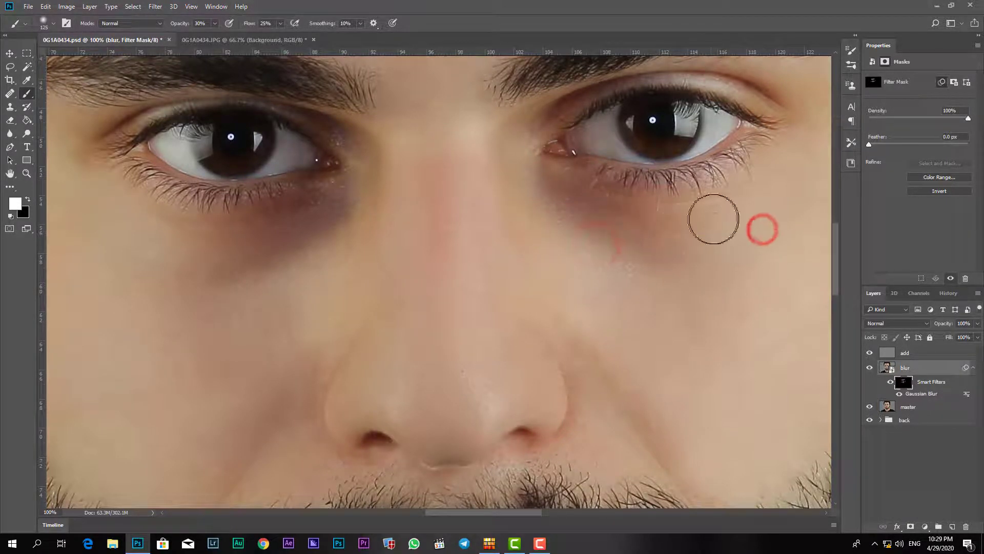
click(714, 219)
click(748, 204)
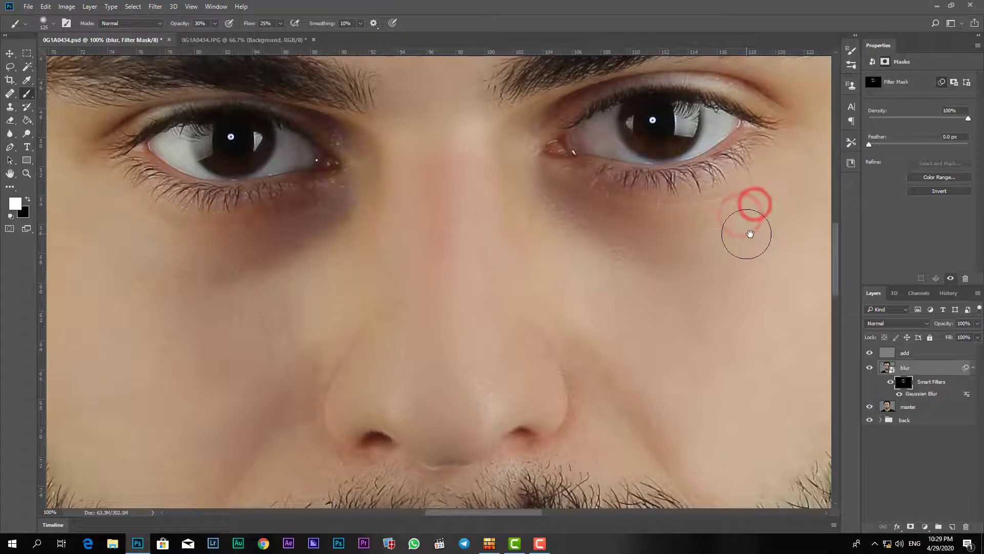
drag(753, 233, 578, 222)
click(668, 174)
click(665, 239)
click(730, 186)
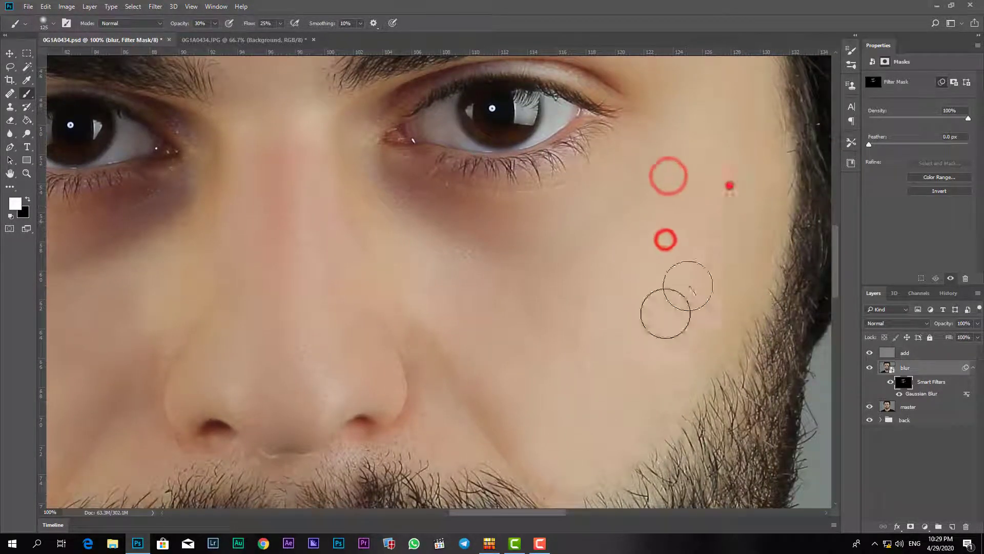
click(714, 212)
click(747, 252)
- Paint smoothing over the lower cheek beside the nose
drag(573, 295, 622, 189)
click(624, 215)
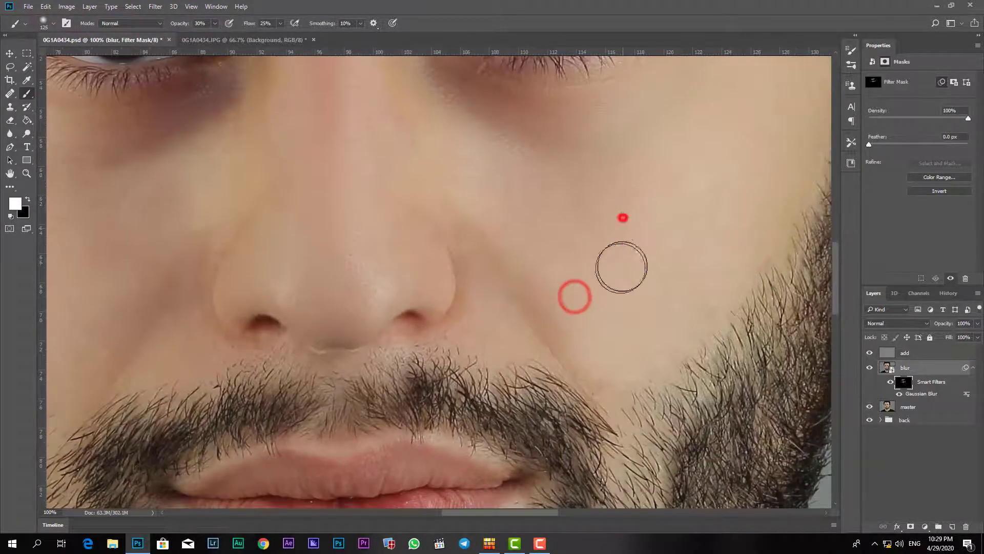
click(646, 243)
click(647, 282)
click(637, 304)
click(617, 345)
click(620, 374)
click(650, 372)
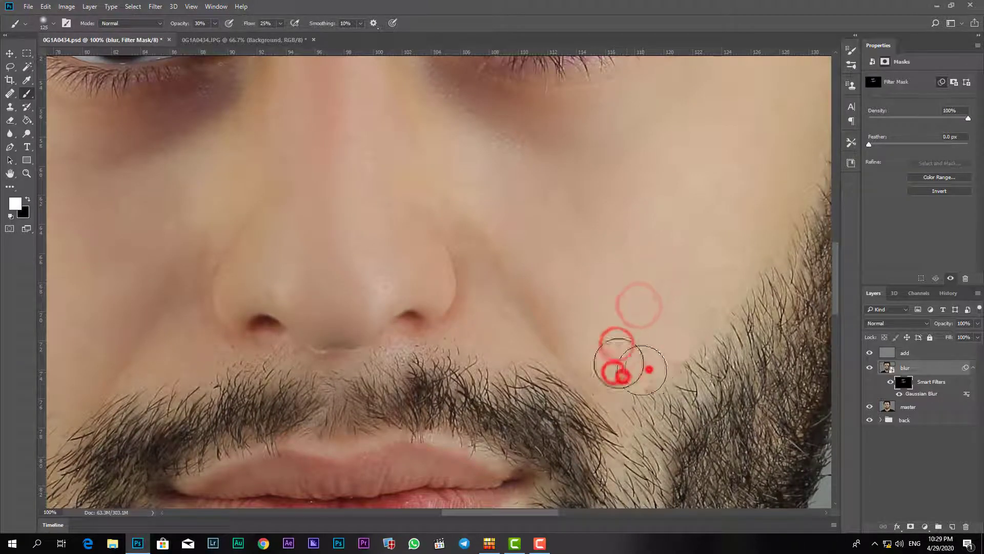
click(643, 352)
click(606, 288)
click(637, 264)
click(609, 237)
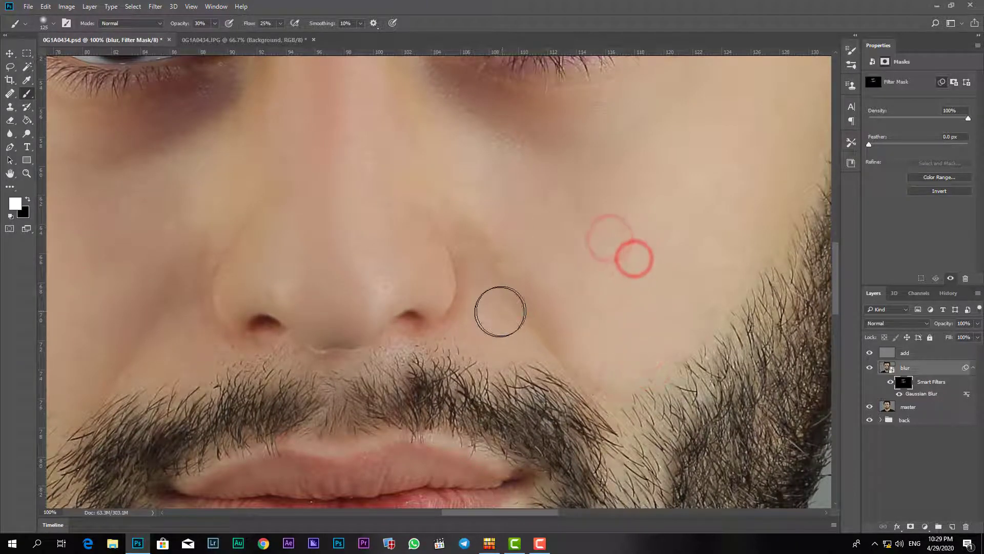
- Smooth the skin beside the nostril, on the left cheek and at both lip corners
click(485, 303)
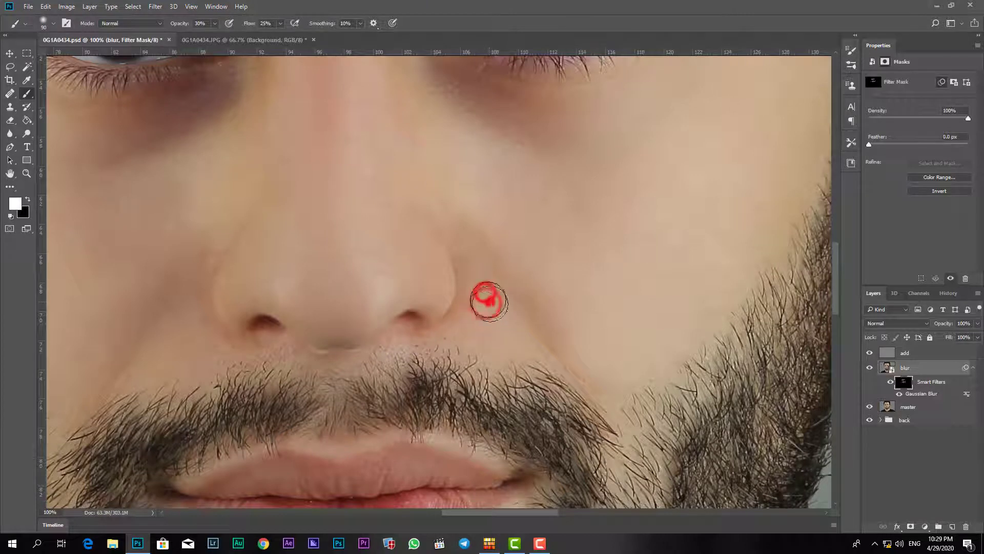
click(508, 335)
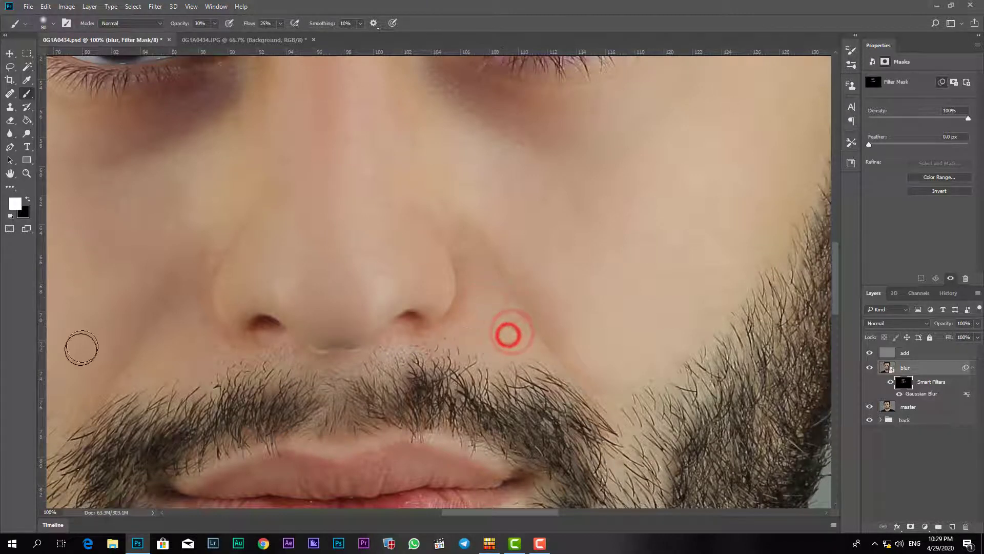
click(160, 356)
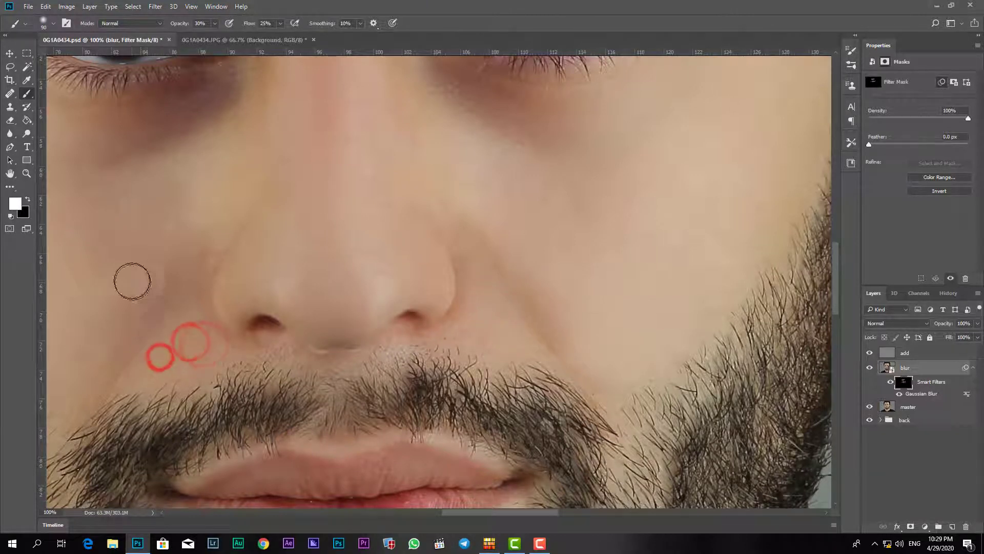
drag(134, 267, 195, 208)
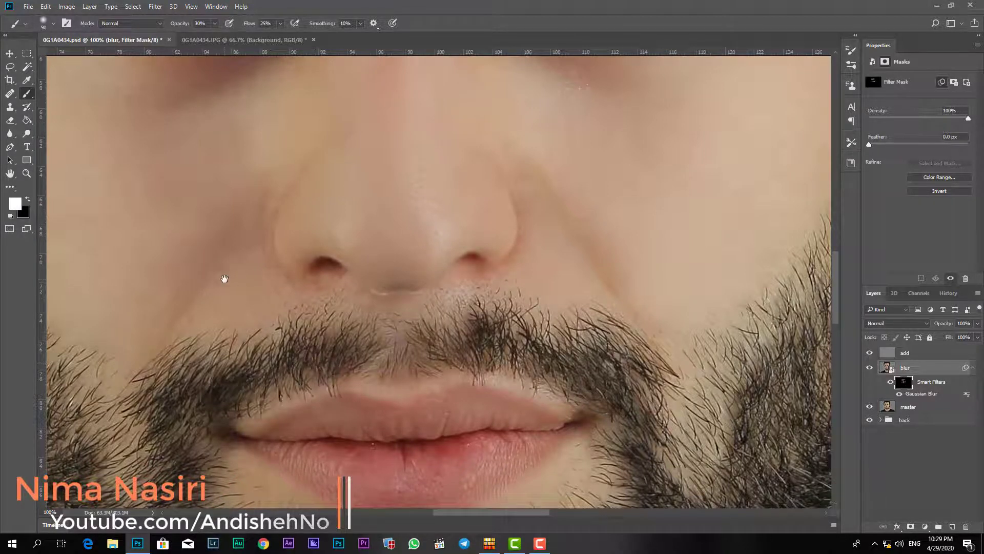
drag(224, 278, 215, 155)
mouse_move(264, 369)
mouse_down()
mouse_move(253, 380)
mouse_move(251, 372)
mouse_up()
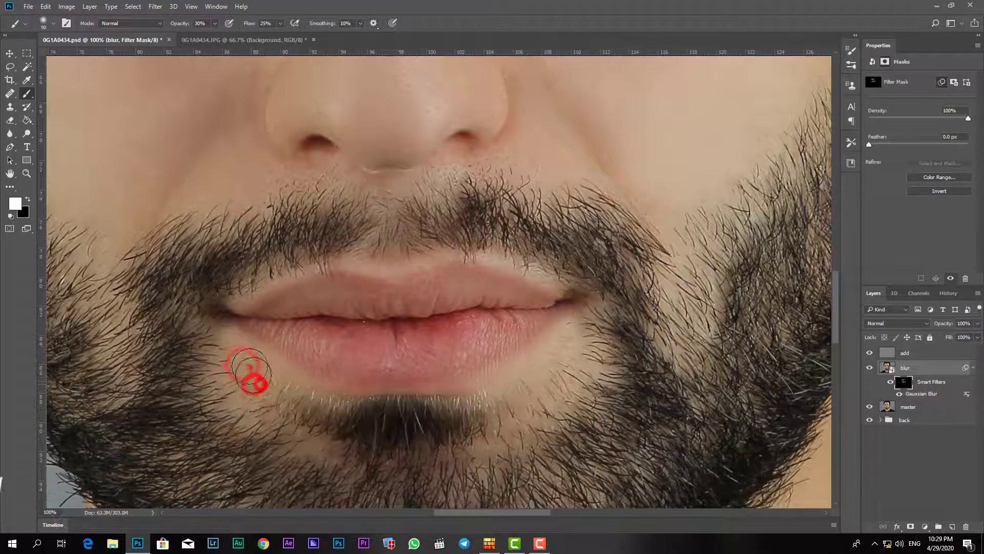
drag(527, 385, 556, 368)
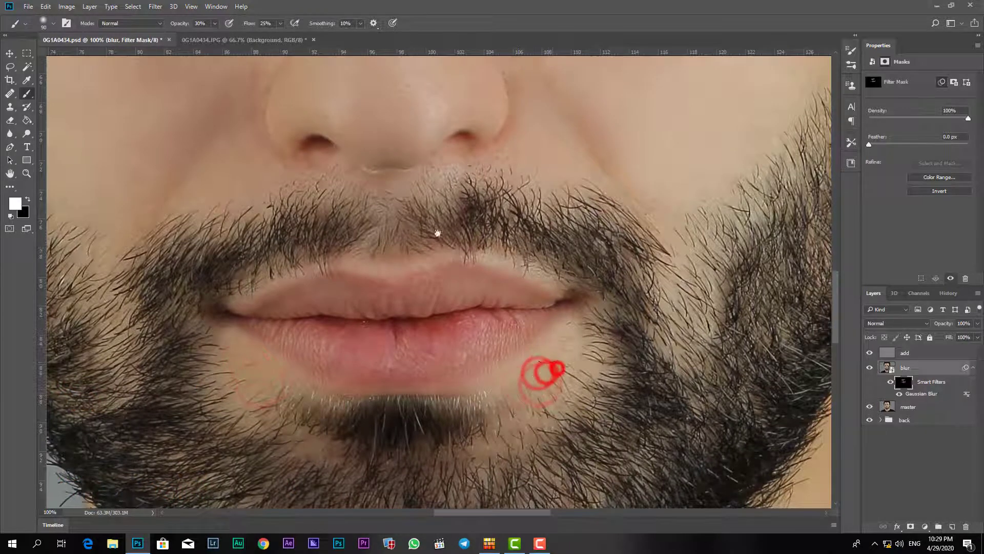
key(ctrl+minus)
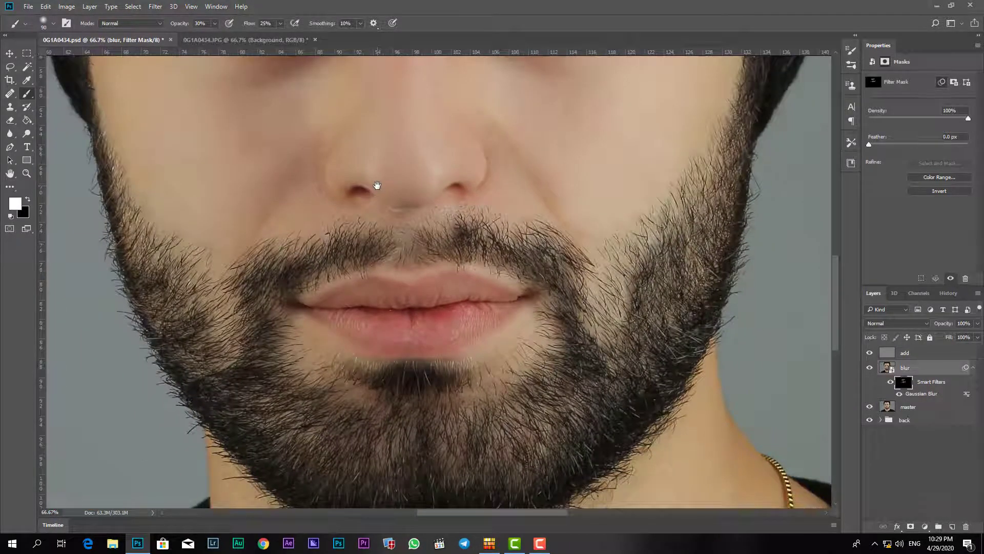
- Paint smoothing up the cheek and across the forehead on the blur filter mask
drag(229, 212, 175, 185)
drag(504, 309, 456, 158)
drag(451, 232, 445, 140)
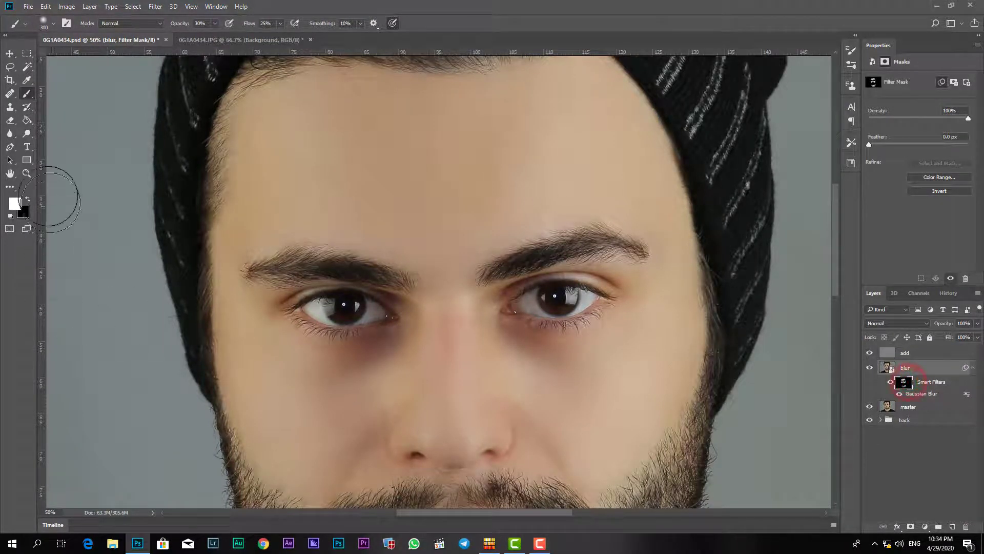
drag(433, 169, 430, 208)
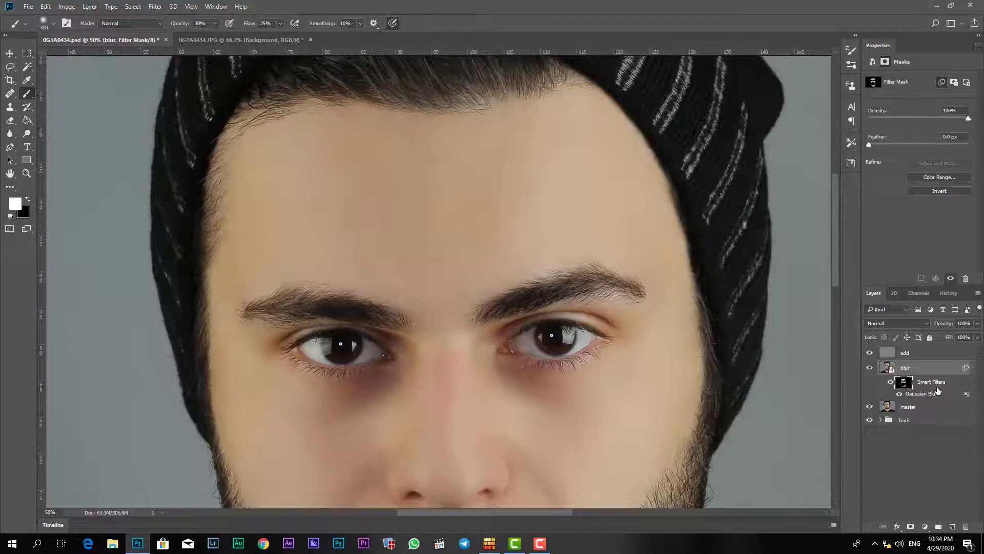
click(500, 164)
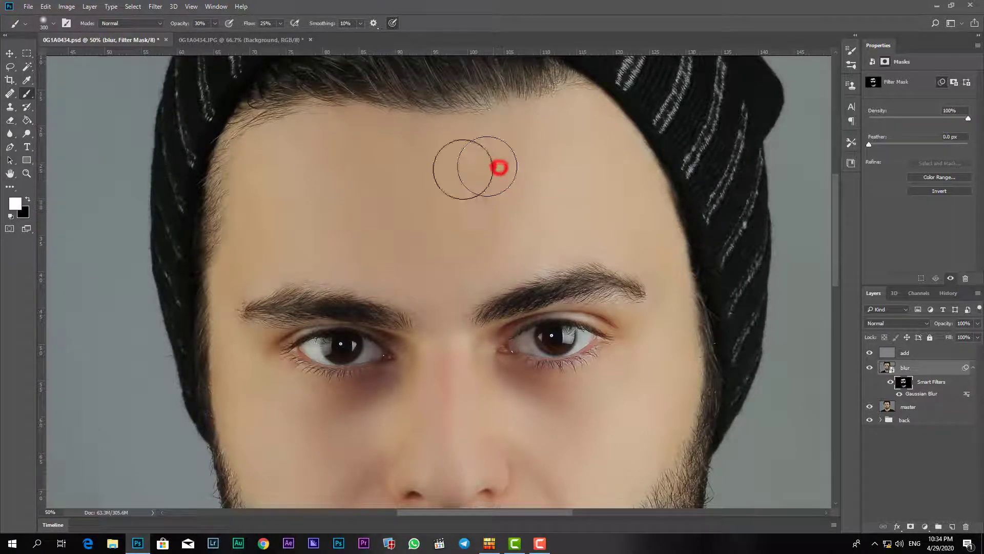
click(450, 156)
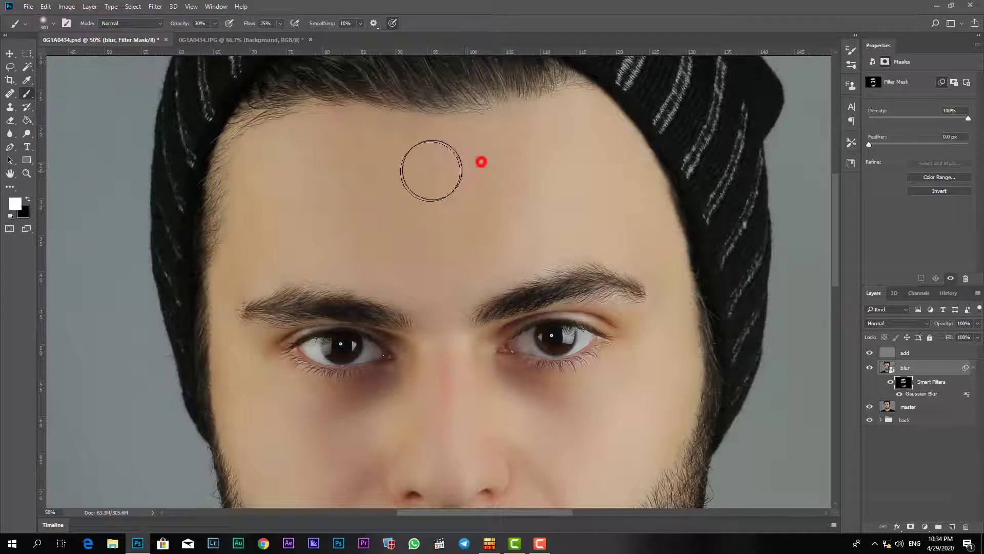
mouse_move(431, 170)
mouse_down()
mouse_move(265, 250)
mouse_move(274, 164)
mouse_move(322, 164)
mouse_move(305, 136)
mouse_move(402, 211)
mouse_move(355, 231)
mouse_move(413, 254)
mouse_move(450, 255)
mouse_move(640, 205)
mouse_move(574, 213)
mouse_move(533, 177)
mouse_move(575, 197)
mouse_move(529, 194)
mouse_up()
- Smooth from the brow down the nose, under the left eye, the left temple and left cheek
drag(408, 269, 406, 169)
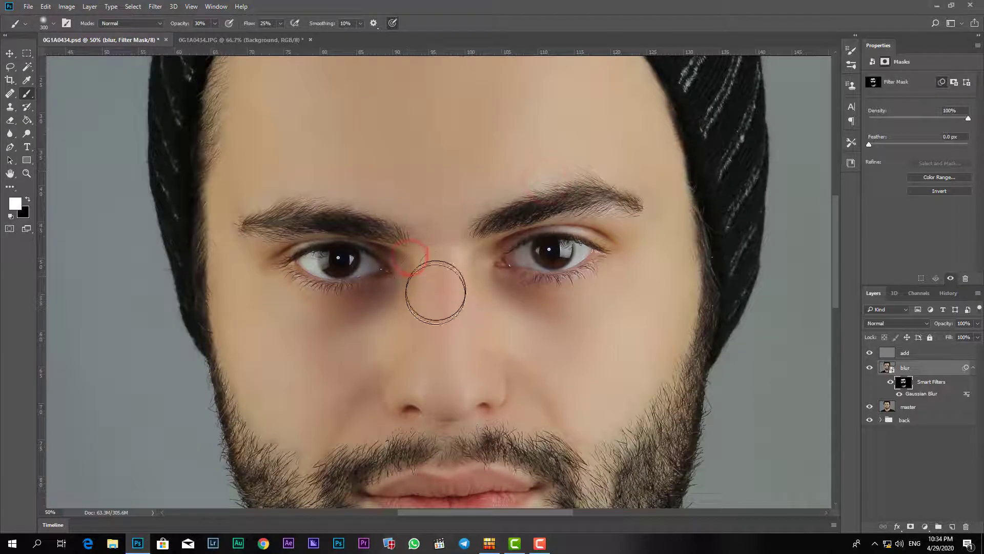
mouse_move(447, 245)
mouse_down()
mouse_move(445, 213)
mouse_move(451, 358)
mouse_move(422, 378)
mouse_up()
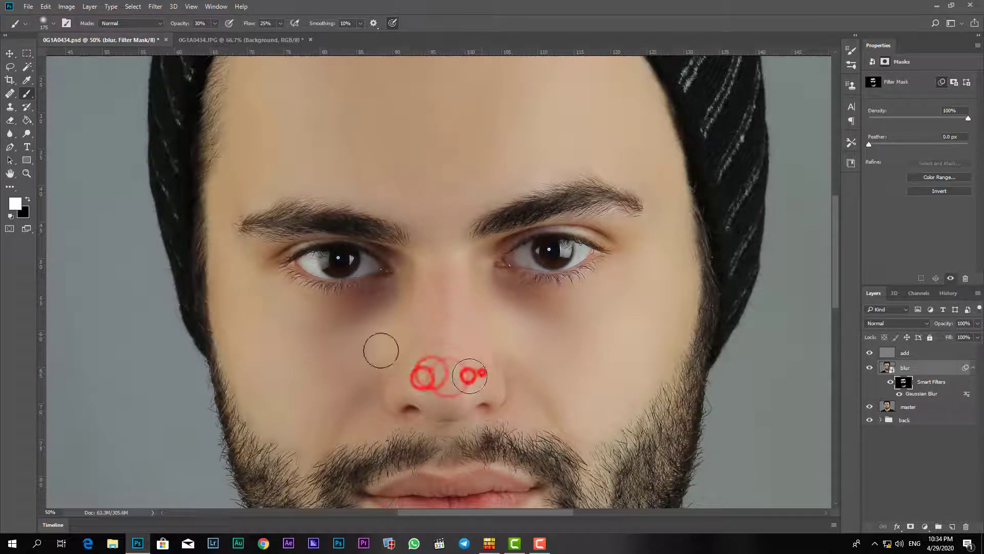
mouse_move(318, 345)
mouse_down()
mouse_move(371, 318)
mouse_move(388, 295)
mouse_up()
click(389, 295)
key(bracketleft)
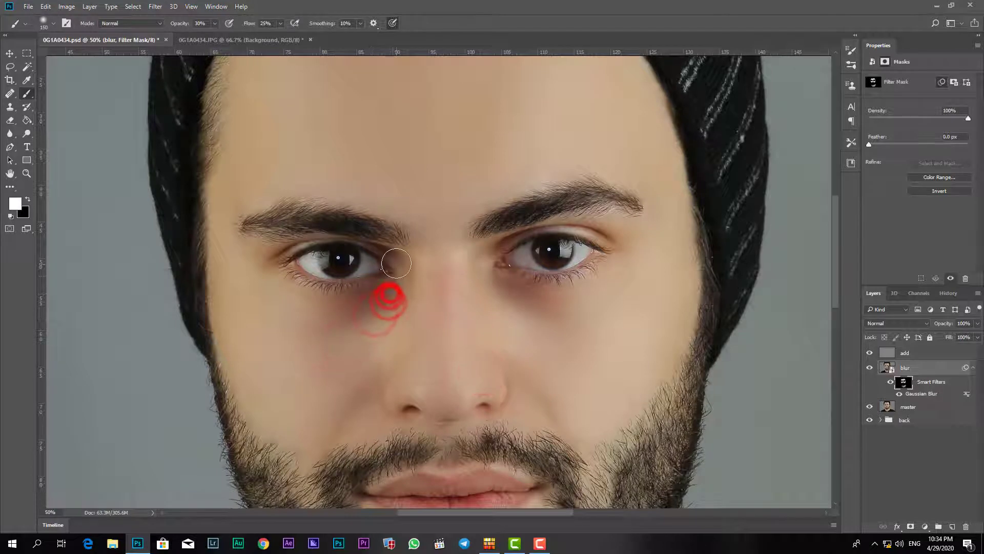
key(bracketleft)
key(bracketleft)
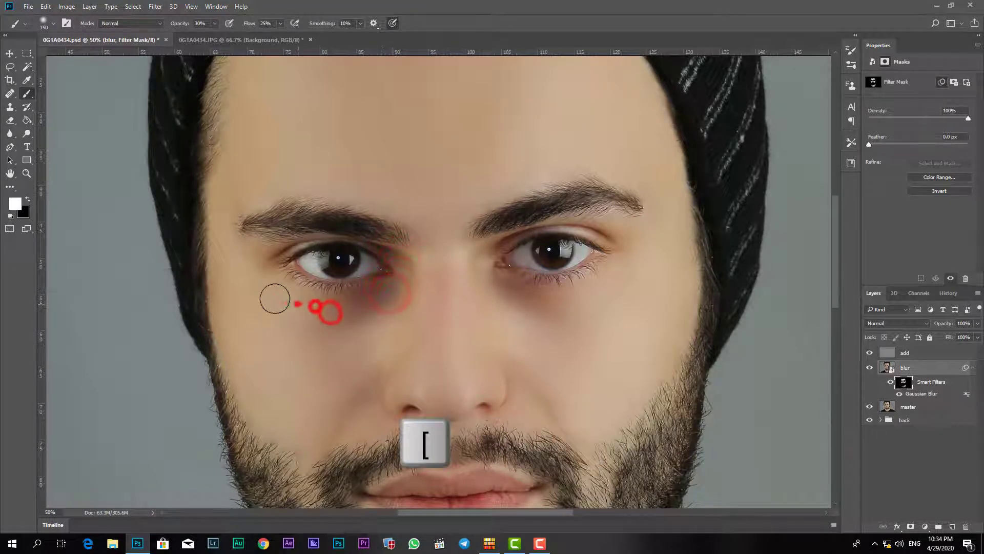
drag(275, 298, 236, 249)
key(bracketleft)
click(235, 246)
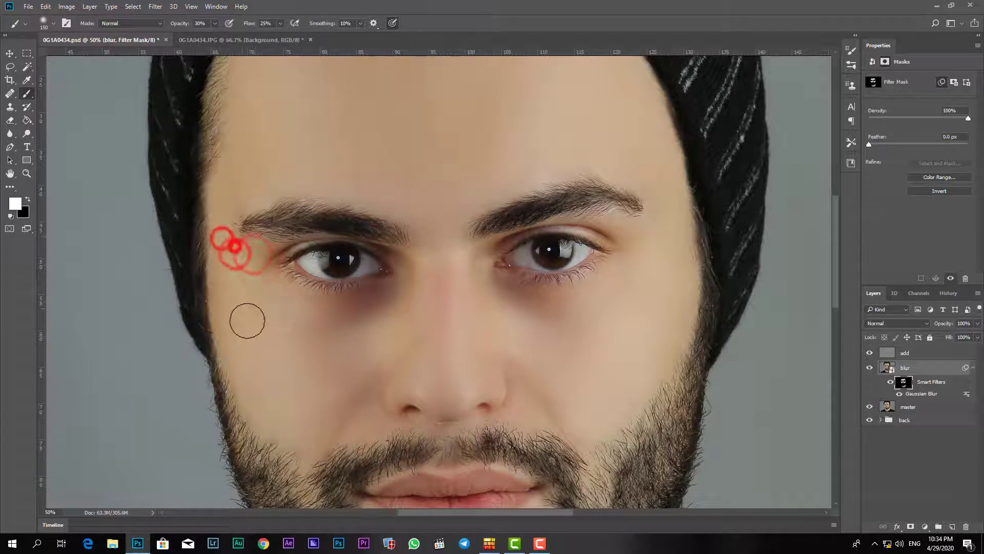
mouse_move(257, 342)
mouse_down()
mouse_move(264, 374)
mouse_move(293, 403)
mouse_up()
key(bracketright)
key(bracketright)
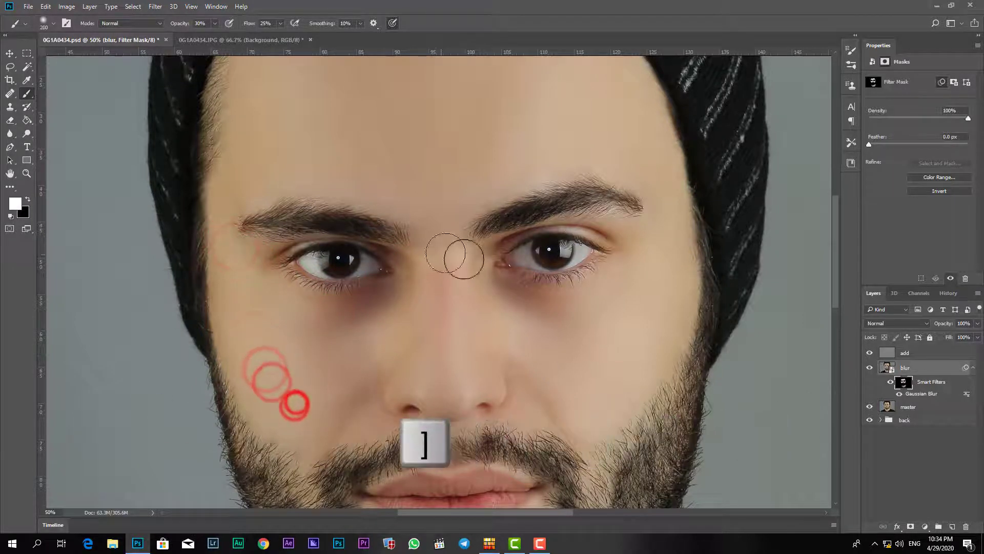
key(bracketleft)
key(bracketleft)
key(bracketright)
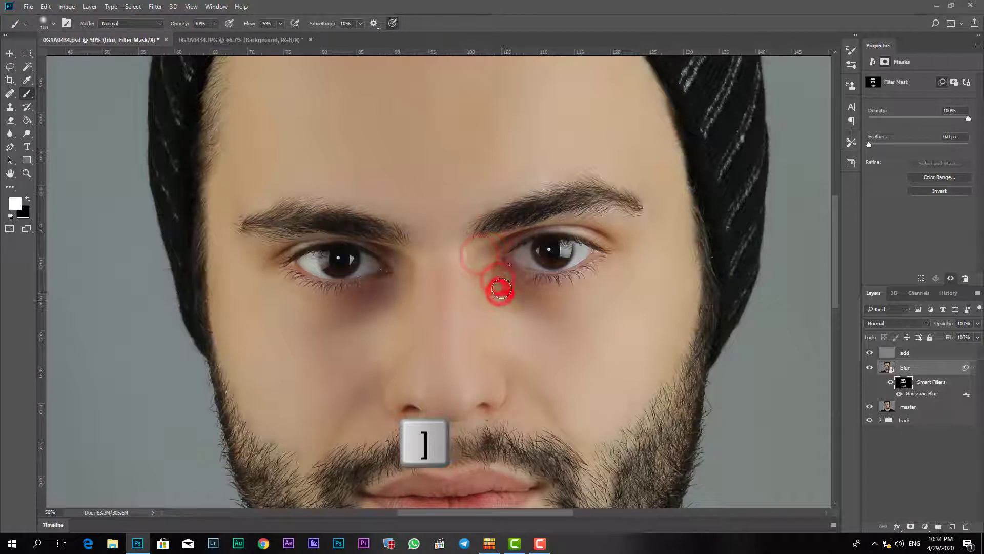
- Smooth under the right eye, along the right brow, and the cheeks and nose sides
mouse_move(513, 290)
mouse_down()
mouse_move(544, 311)
mouse_move(604, 290)
mouse_up()
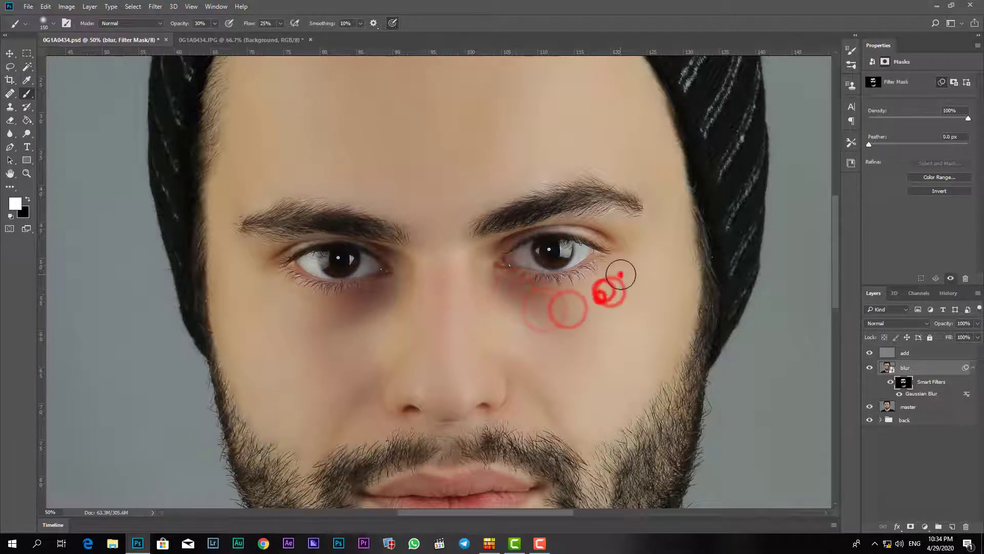
drag(587, 226, 589, 208)
key(bracketright)
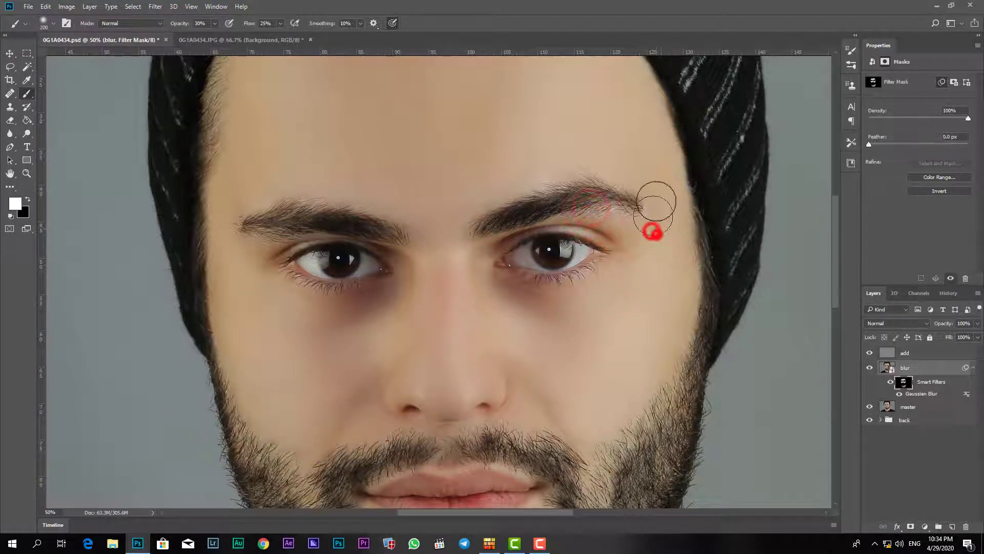
drag(648, 228, 662, 198)
key(bracketright)
mouse_move(622, 325)
mouse_down()
mouse_move(622, 190)
mouse_move(575, 160)
mouse_up()
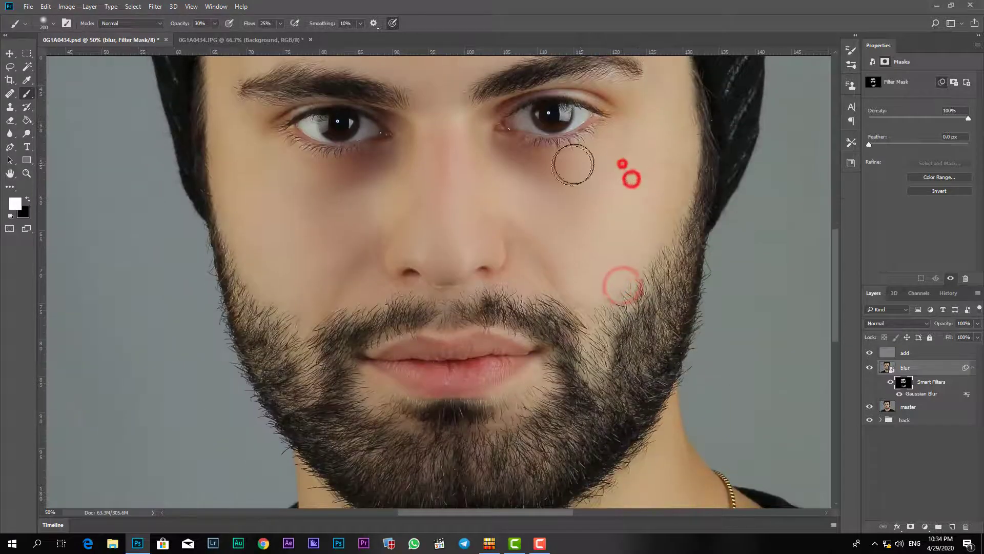
mouse_move(531, 187)
mouse_down()
mouse_move(578, 212)
mouse_move(588, 255)
mouse_move(530, 233)
mouse_up()
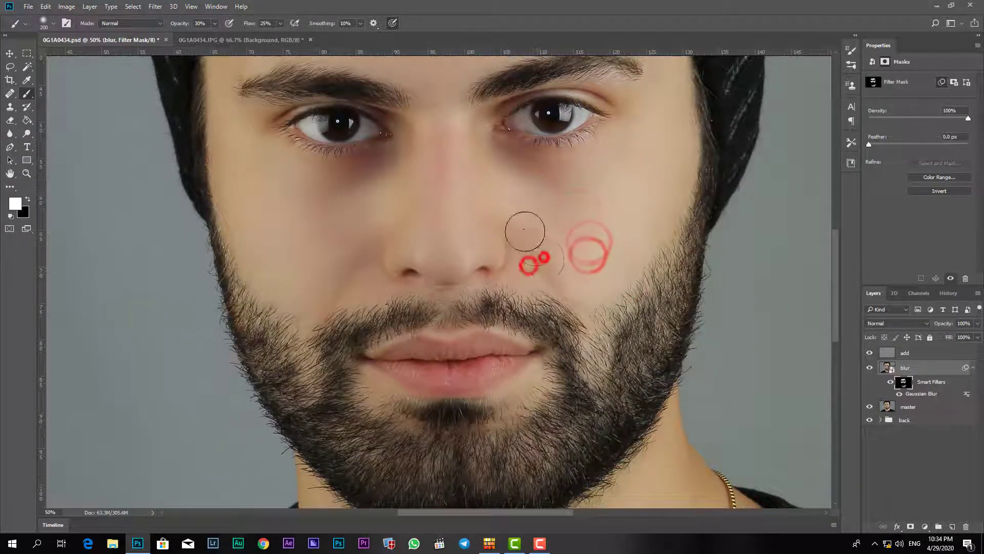
click(352, 278)
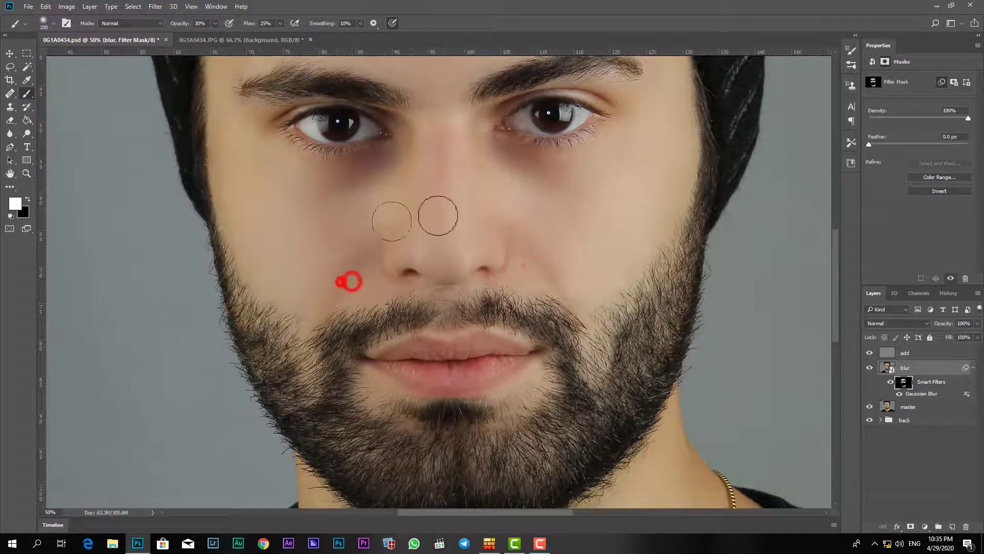
click(438, 235)
click(410, 241)
drag(483, 237, 465, 234)
drag(454, 193, 451, 165)
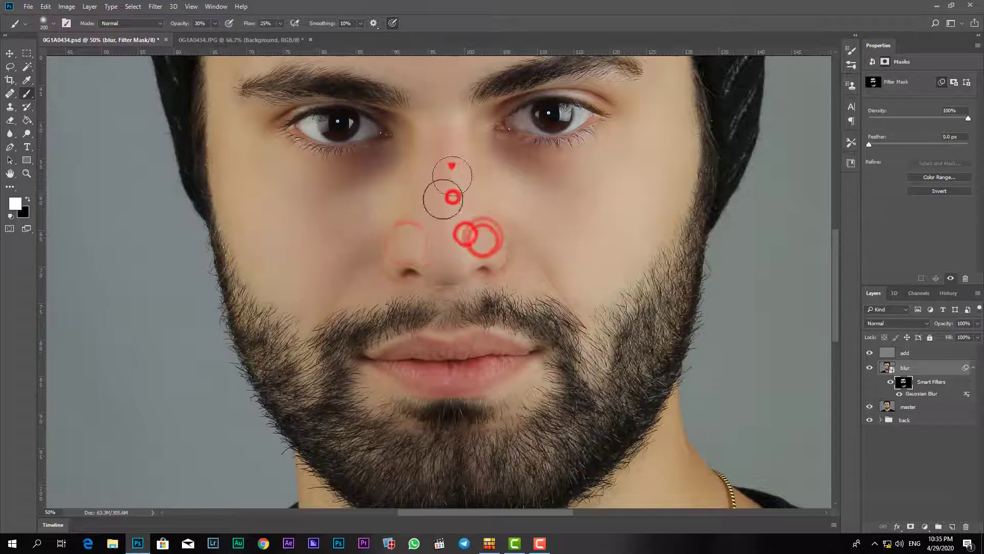
scroll(473, 241, down, 5)
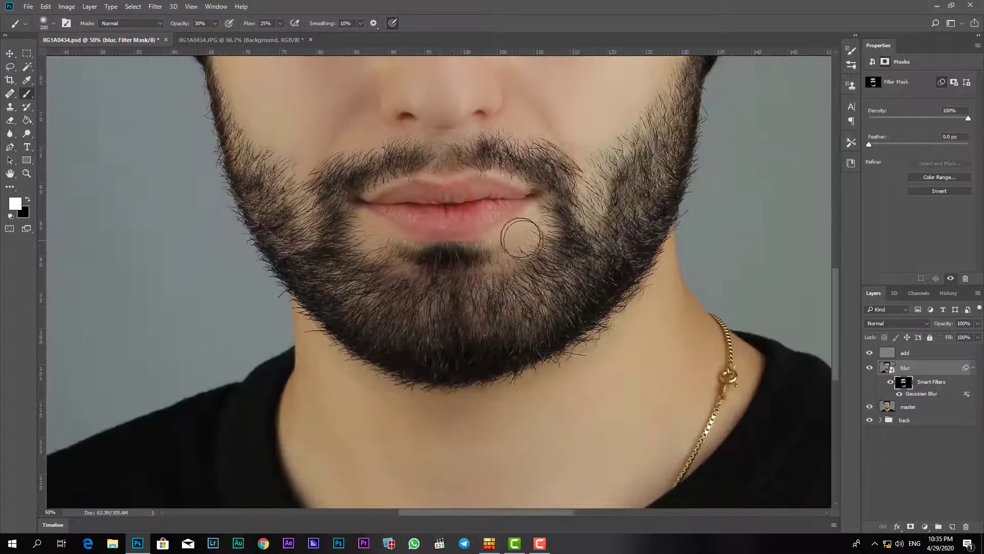
- Paint blur smoothing over the neck skin up to the jawline
drag(477, 333, 467, 247)
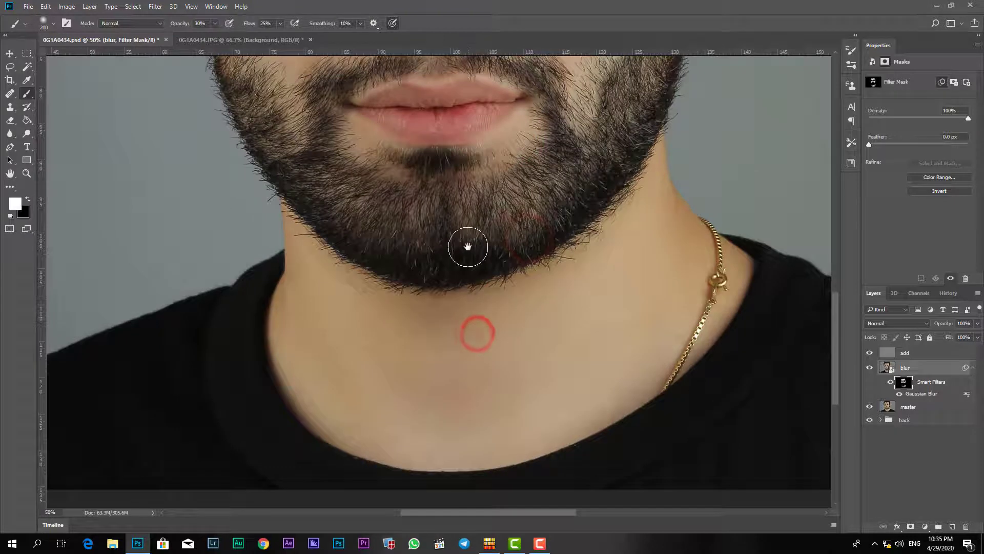
key(bracketleft)
drag(655, 214, 684, 251)
key(bracketleft)
key(bracketleft)
key(bracketleft)
mouse_move(742, 262)
mouse_down()
mouse_move(720, 315)
mouse_move(659, 325)
mouse_move(613, 388)
mouse_up()
key(bracketright)
key(bracketright)
key(bracketright)
key(bracketright)
mouse_move(600, 310)
mouse_down()
mouse_move(614, 270)
mouse_move(505, 323)
mouse_move(382, 325)
mouse_move(318, 284)
mouse_move(321, 374)
mouse_move(334, 402)
mouse_move(391, 424)
mouse_move(501, 364)
mouse_move(451, 355)
mouse_up()
mouse_move(376, 349)
mouse_down()
mouse_move(358, 321)
mouse_move(378, 325)
mouse_move(472, 433)
mouse_move(580, 396)
mouse_move(545, 356)
mouse_move(534, 332)
mouse_move(544, 320)
mouse_up()
key(bracketleft)
key(bracketright)
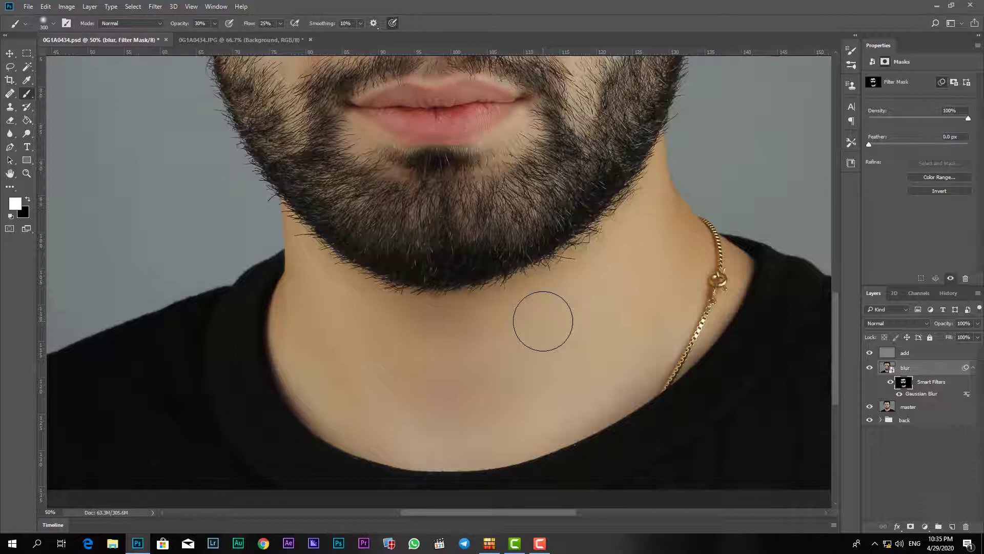
- Zoom to frame the whole portrait and make the Linear Light 'add' layer active
key(ctrl+minus)
key(ctrl+minus)
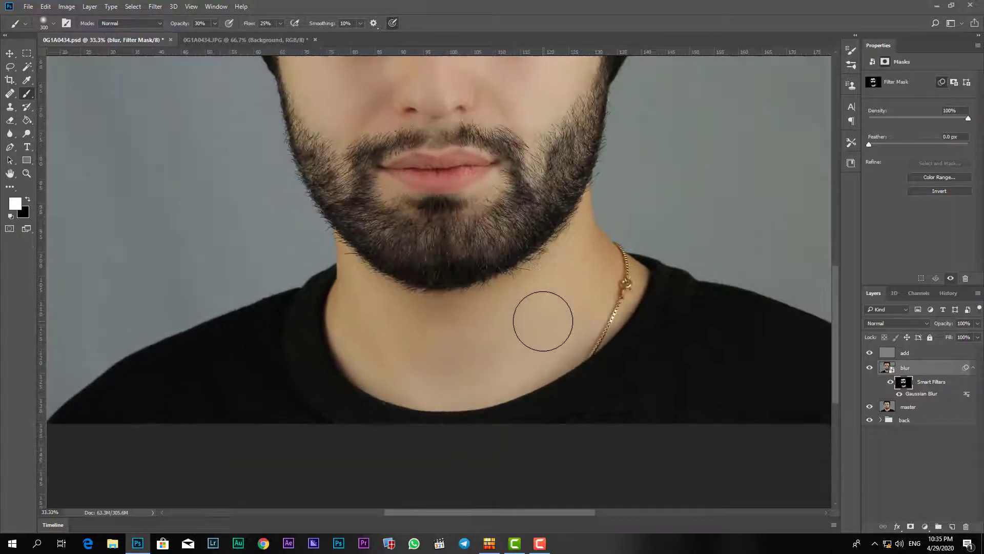
key(ctrl+minus)
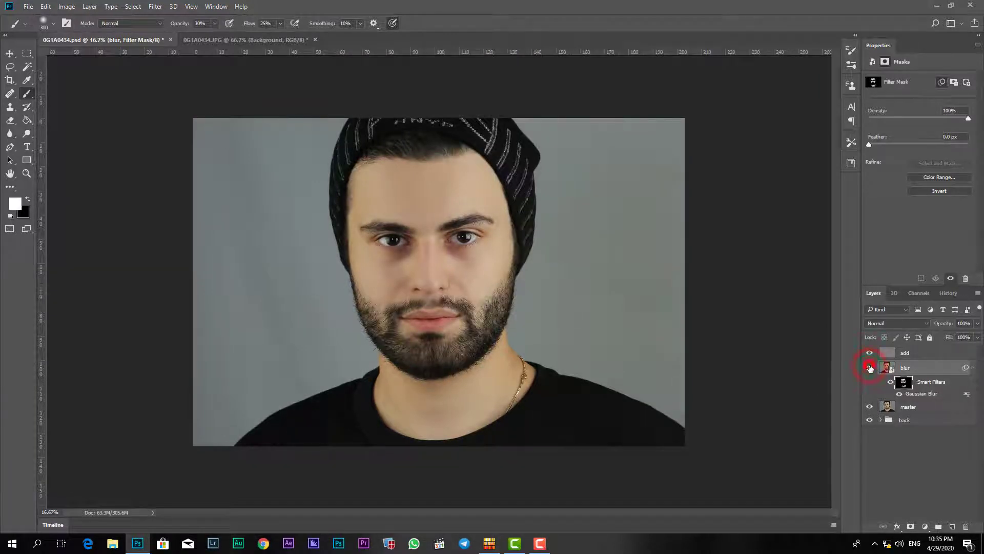
key(ctrl+plus)
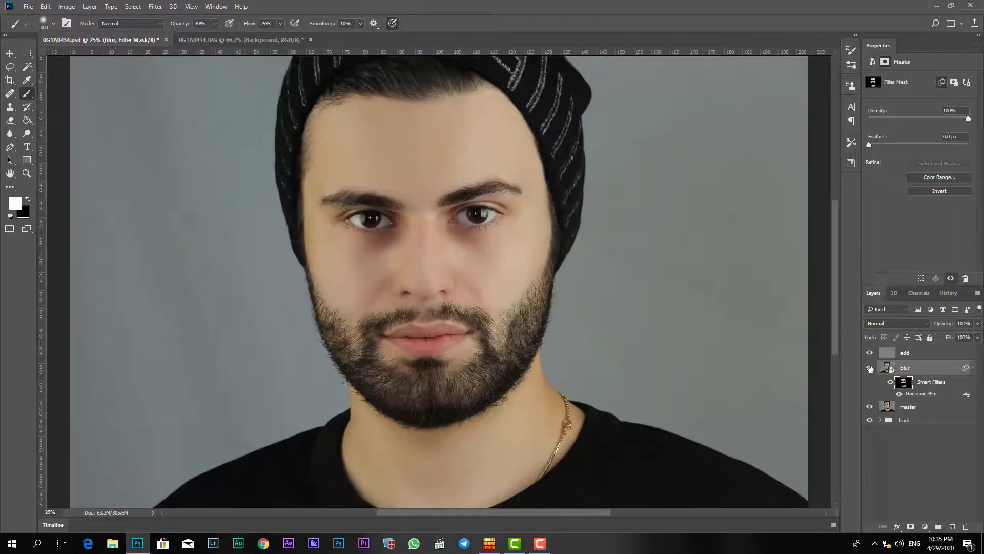
click(903, 353)
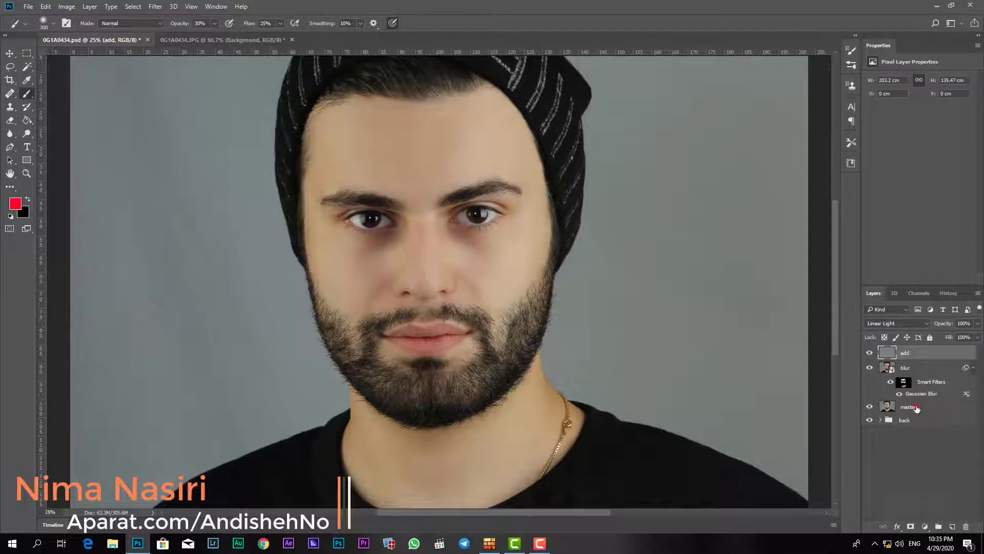
- Duplicate the master layer, move the copy to the top of the stack and rename it 'sharp'
click(917, 409)
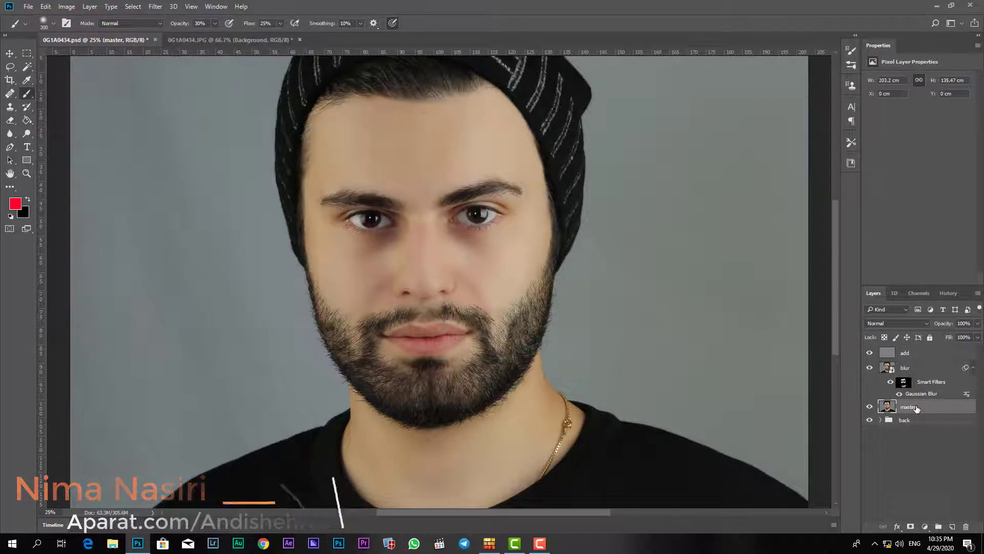
key(ctrl+j)
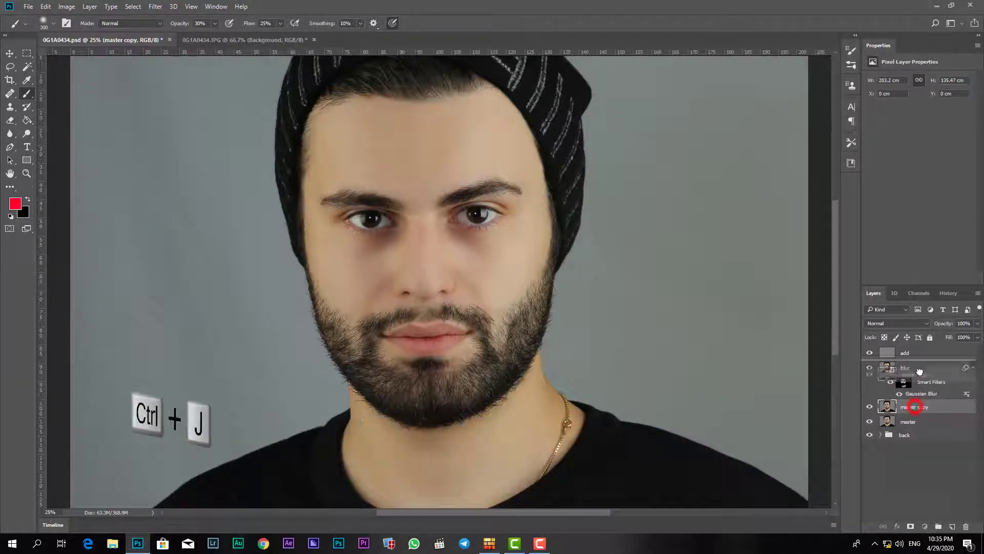
drag(917, 408, 922, 349)
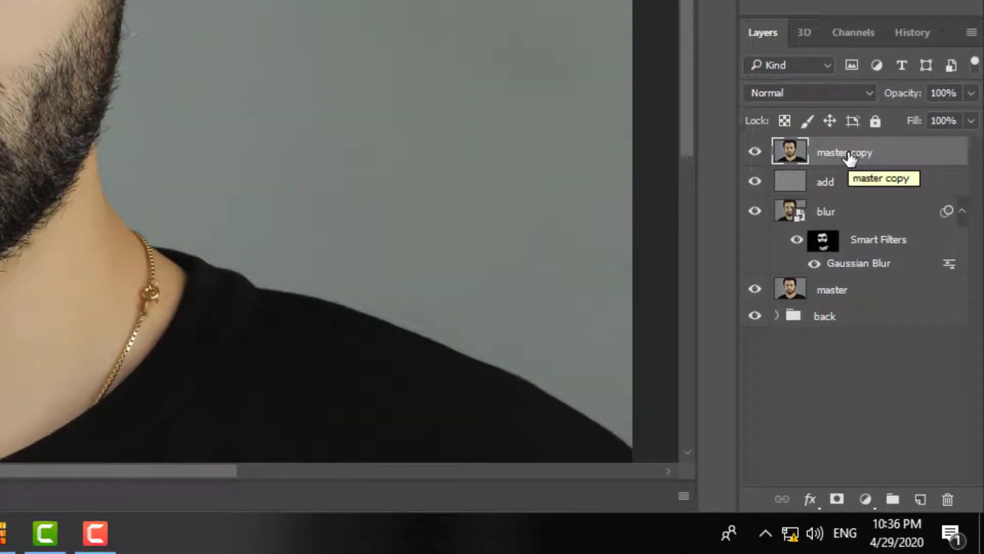
double_click(850, 153)
text(sharp)
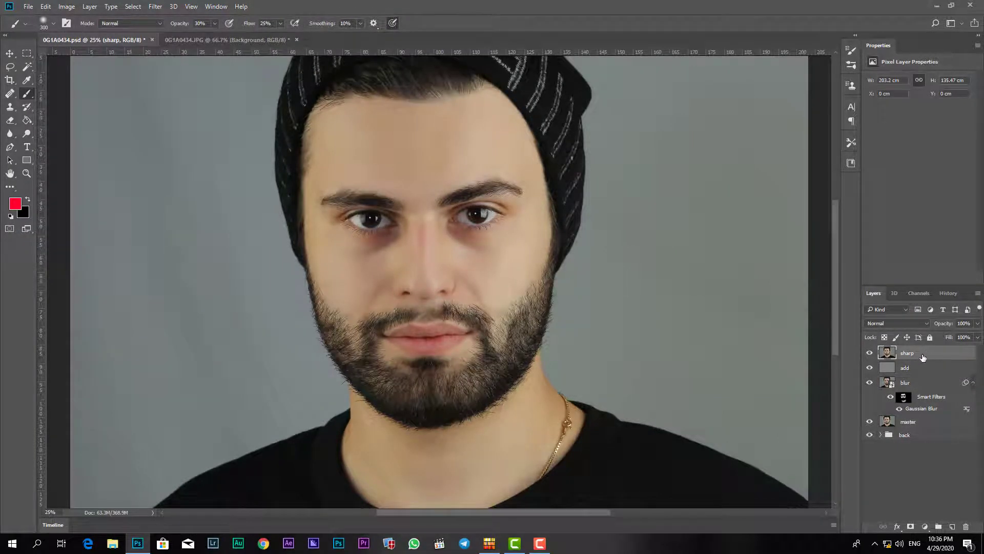
- Apply a High Pass filter with a 2.7-pixel radius to the sharp layer
click(157, 8)
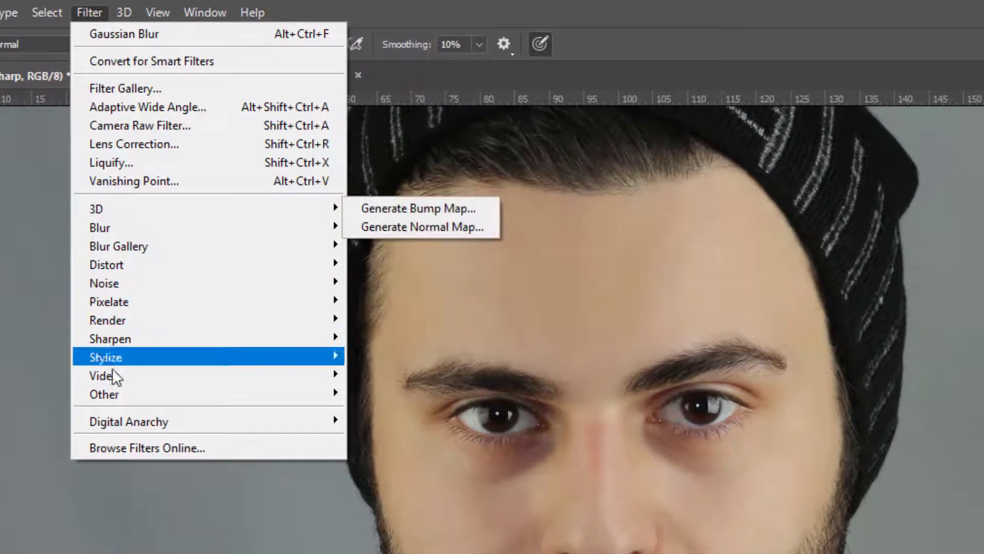
mouse_move(104, 394)
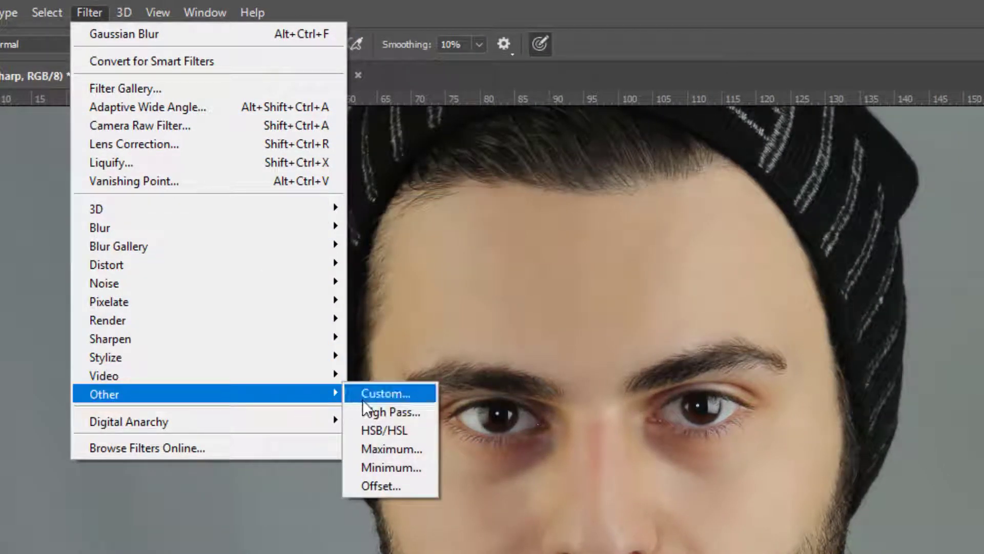
click(391, 411)
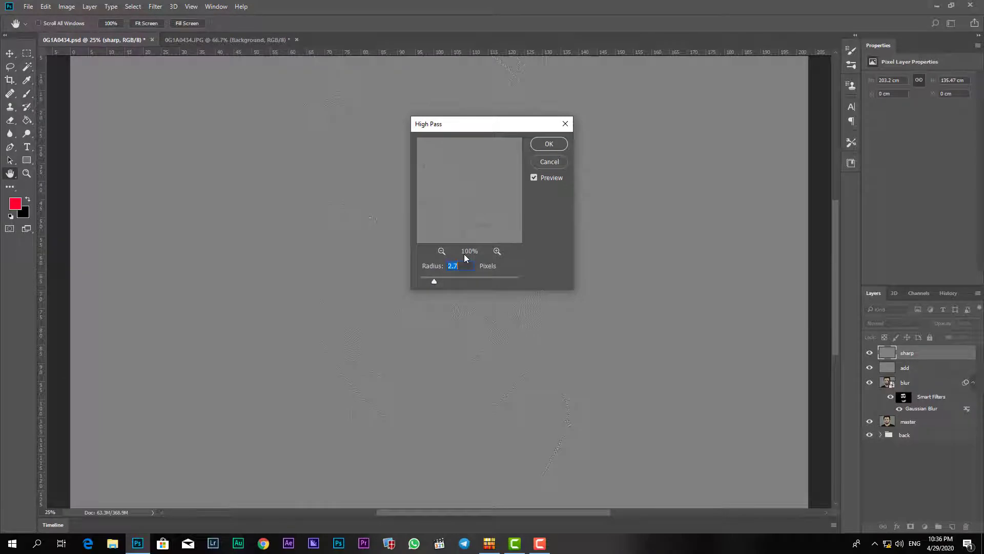
key(Return)
key(b)
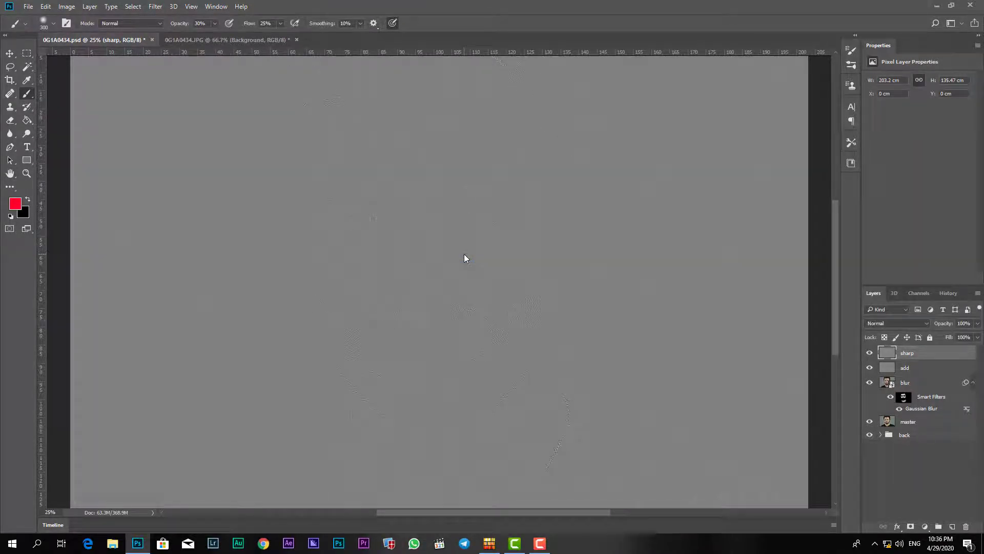
- Blend the sharp layer in Linear Light and the add layer in Vivid Light
click(896, 322)
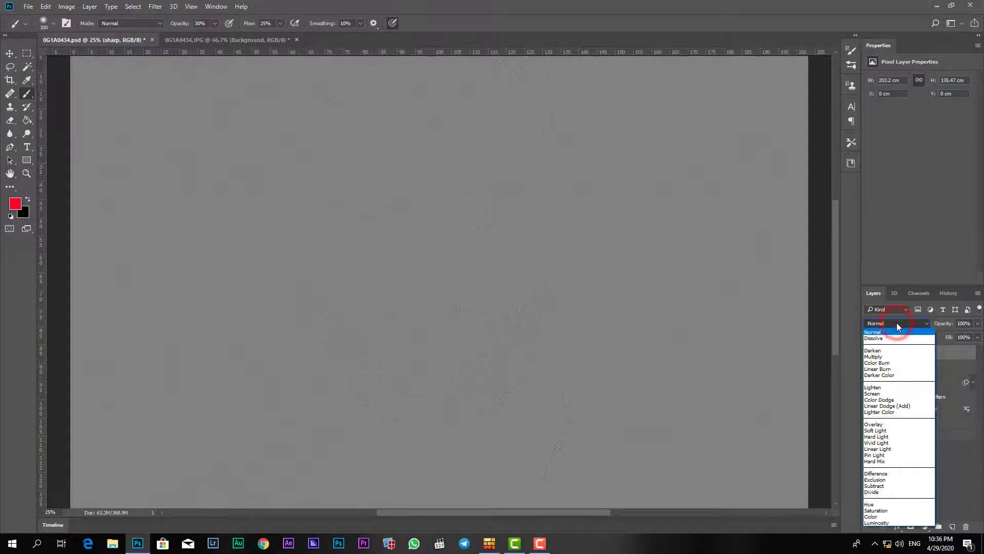
click(876, 444)
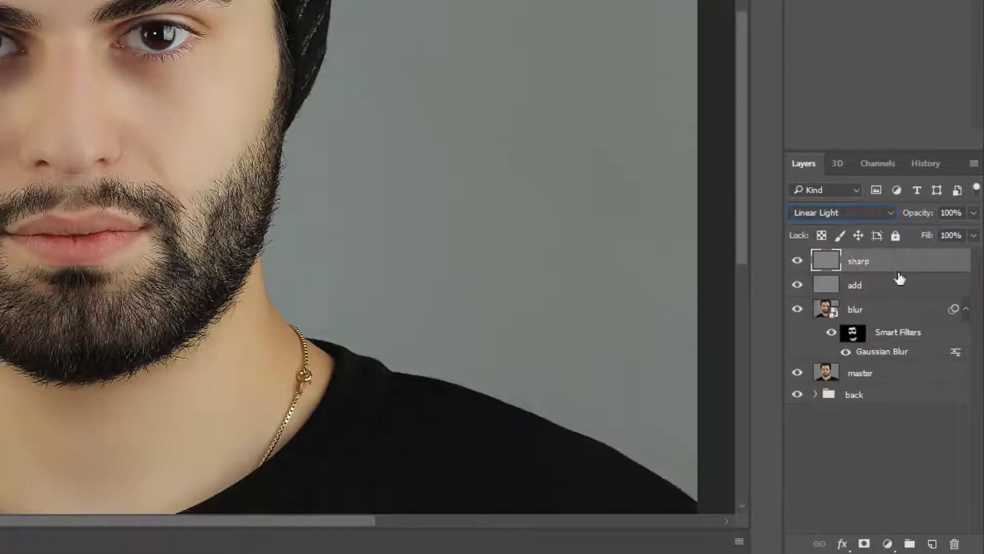
click(881, 287)
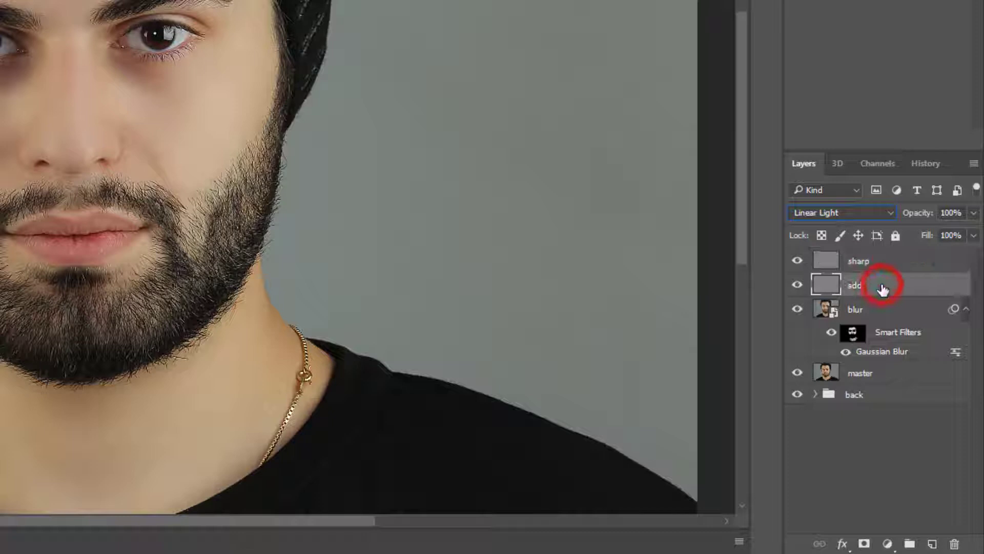
click(849, 217)
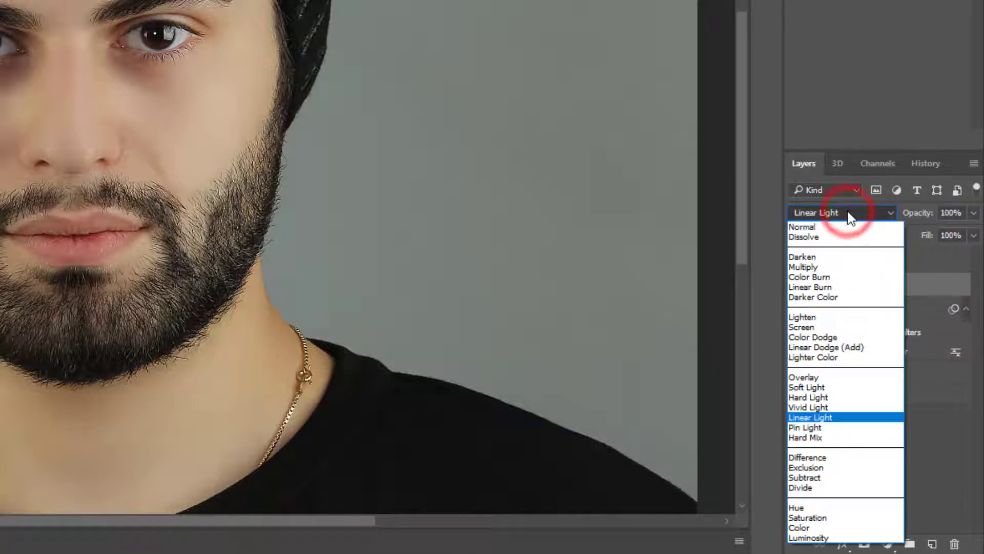
click(828, 407)
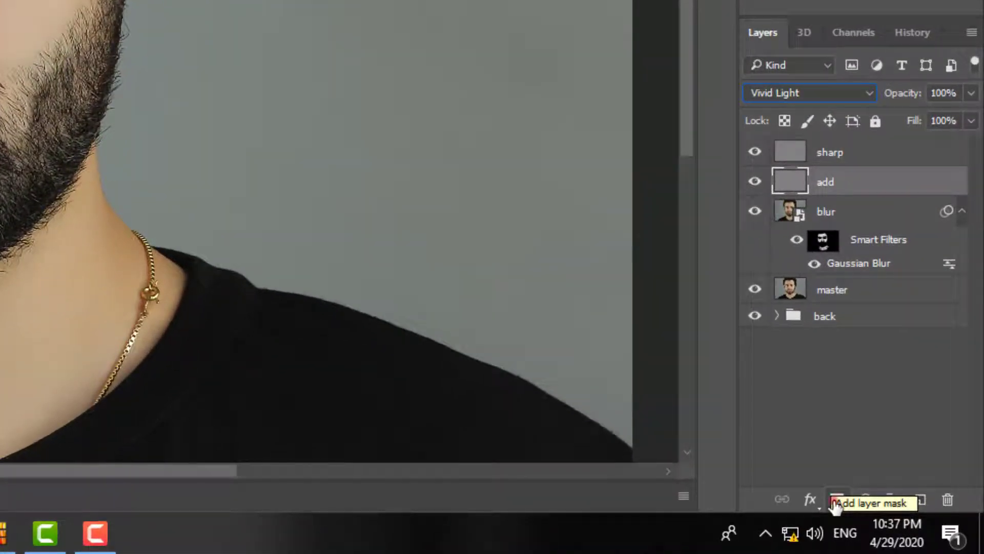
- Add a white layer mask to 'add' and toggle the sharp layer's visibility to compare
click(835, 500)
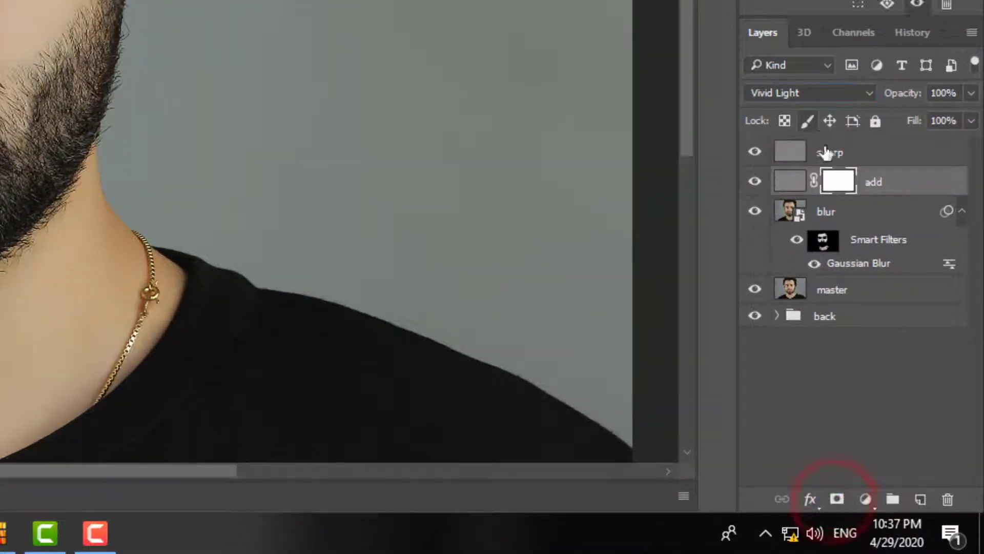
click(839, 177)
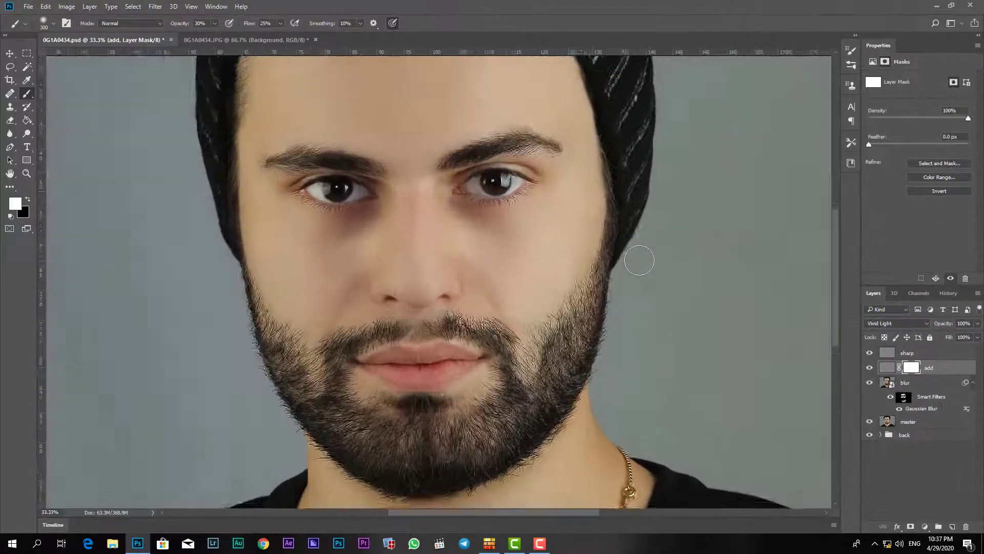
key(ctrl+plus)
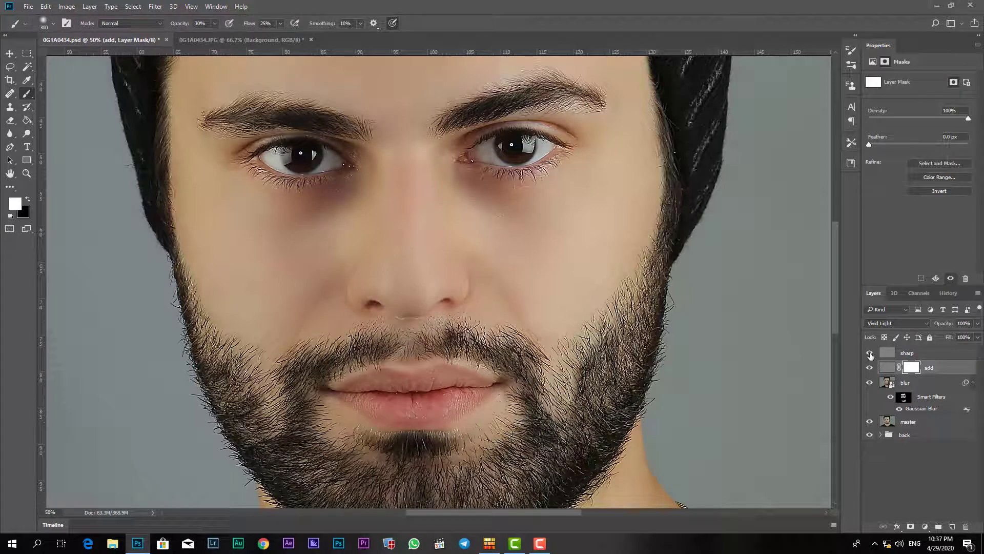
click(870, 353)
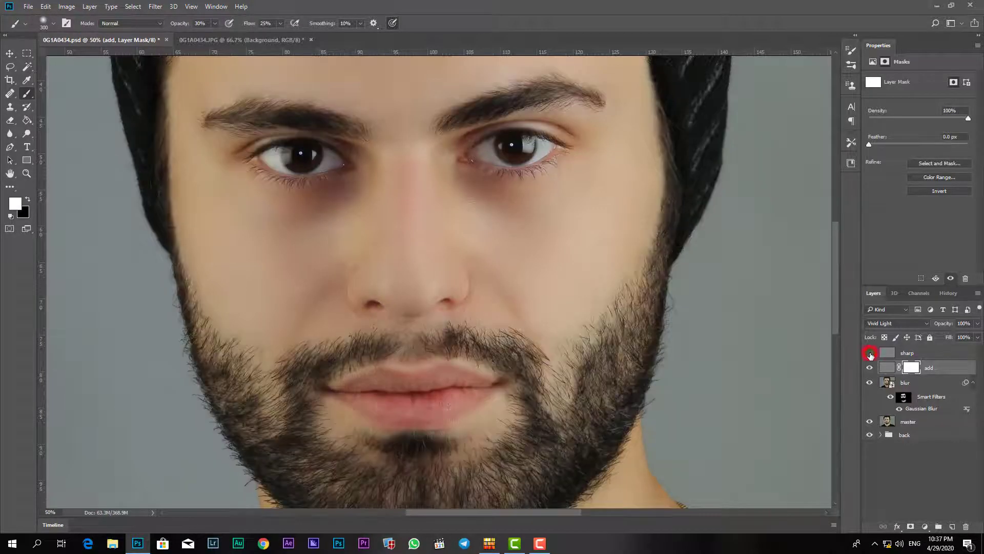
click(869, 353)
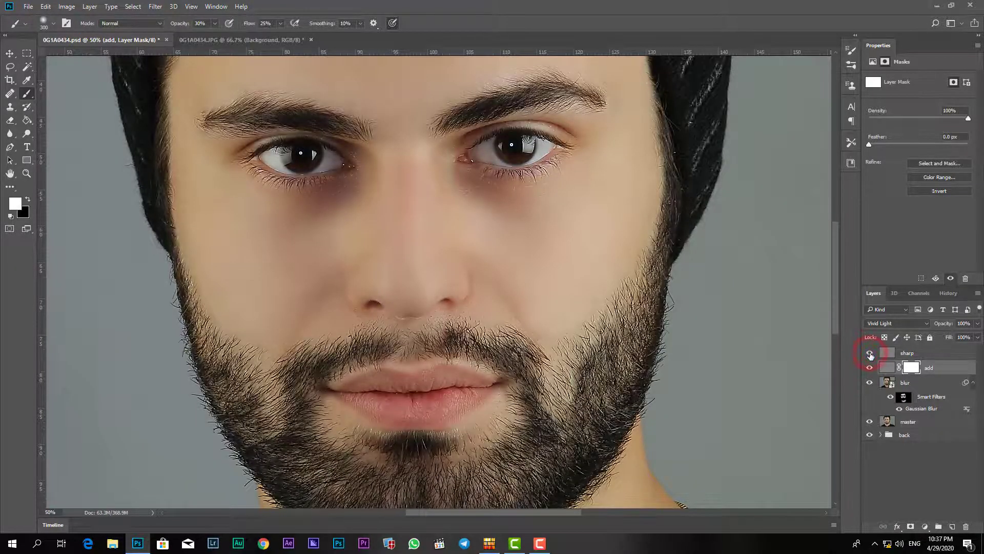
click(870, 353)
click(869, 353)
click(870, 353)
click(870, 353)
- Paint black into the add mask under the right-hand eye and on the cheek below it
key(x)
key(bracketleft)
key(bracketleft)
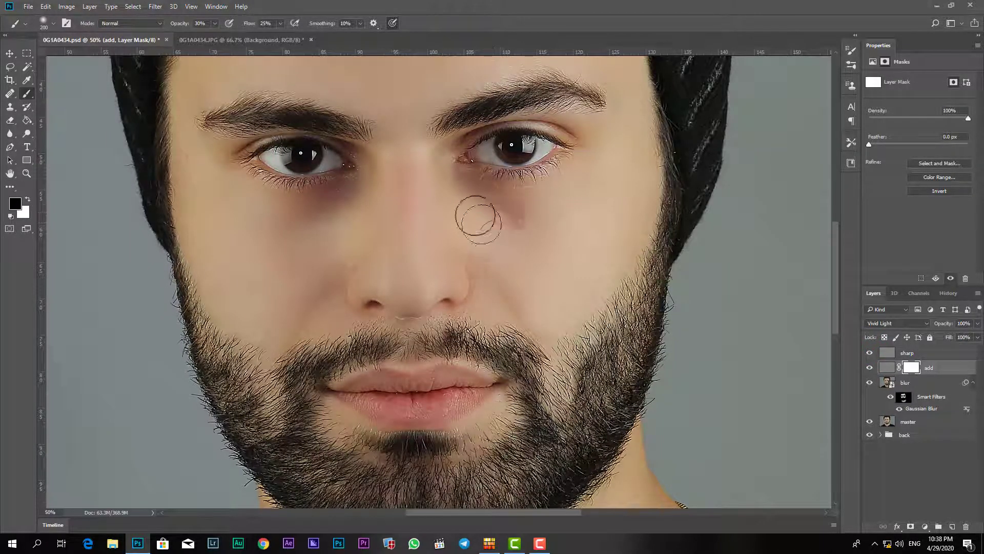
click(475, 218)
drag(464, 199, 492, 214)
drag(453, 182, 472, 210)
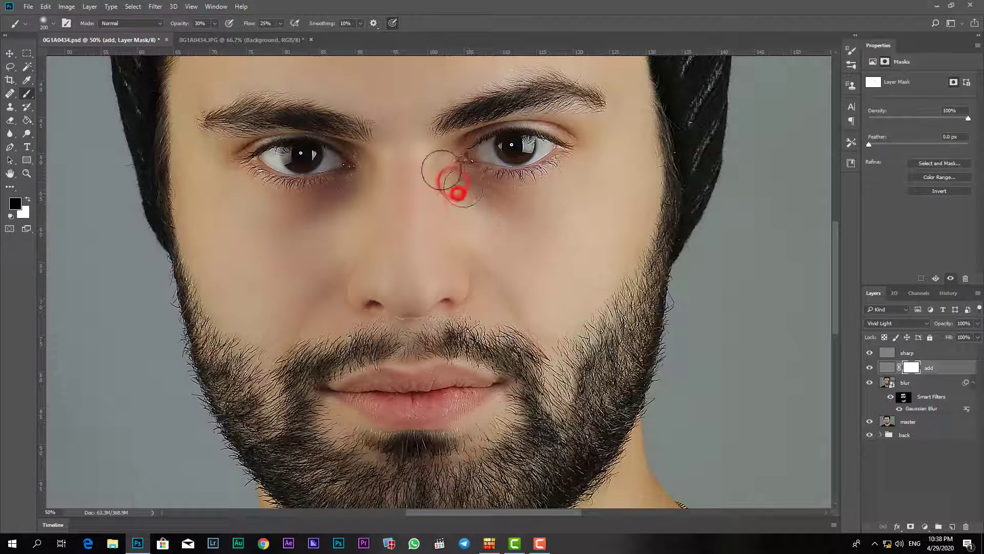
key(bracketleft)
key(bracketleft)
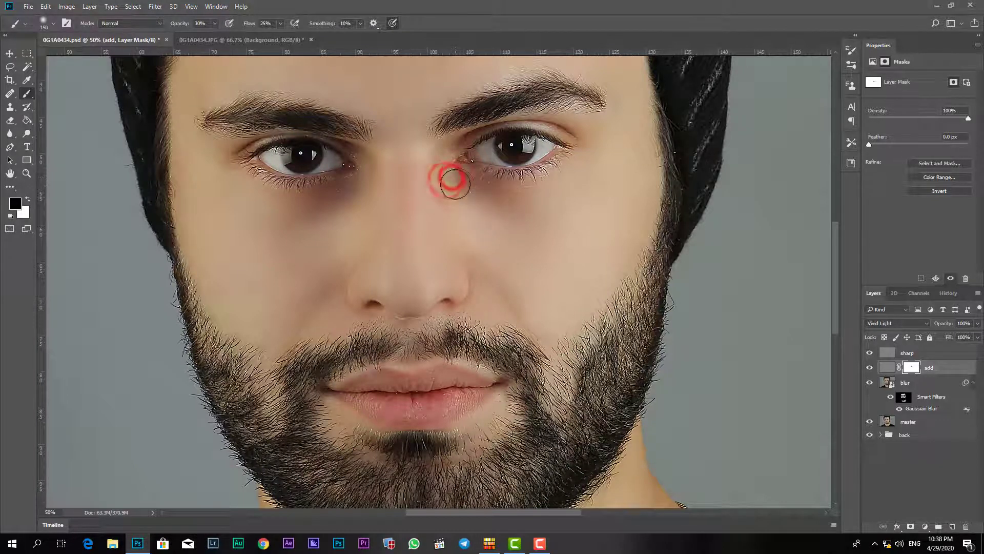
drag(464, 204, 485, 219)
mouse_move(455, 174)
mouse_down()
mouse_move(467, 191)
mouse_move(547, 219)
mouse_move(604, 165)
mouse_move(622, 137)
mouse_move(615, 126)
mouse_move(615, 235)
mouse_up()
key(bracketright)
- Paint black on the add mask across the forehead, above and between the eyebrows
mouse_move(605, 132)
mouse_down()
mouse_move(559, 130)
mouse_move(549, 201)
mouse_up()
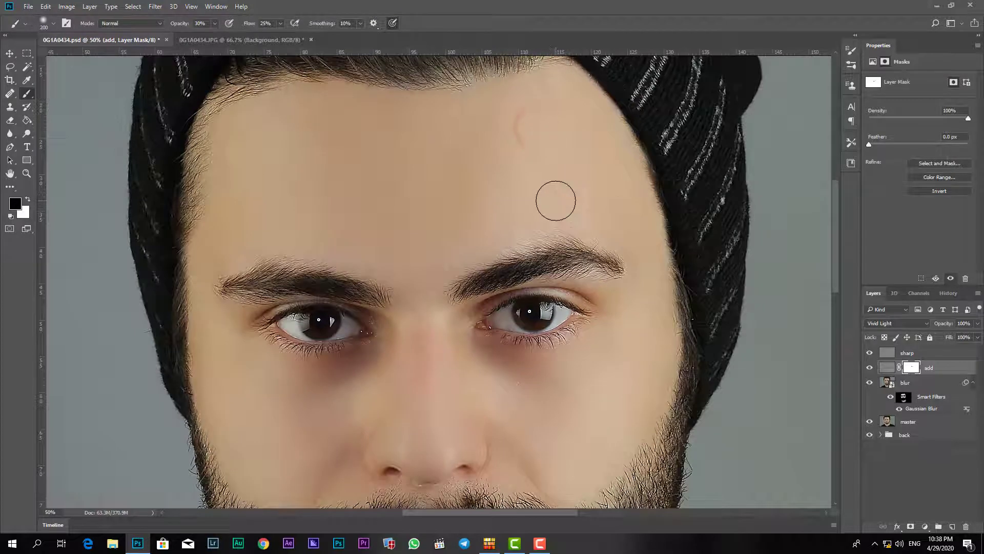
click(576, 161)
click(566, 149)
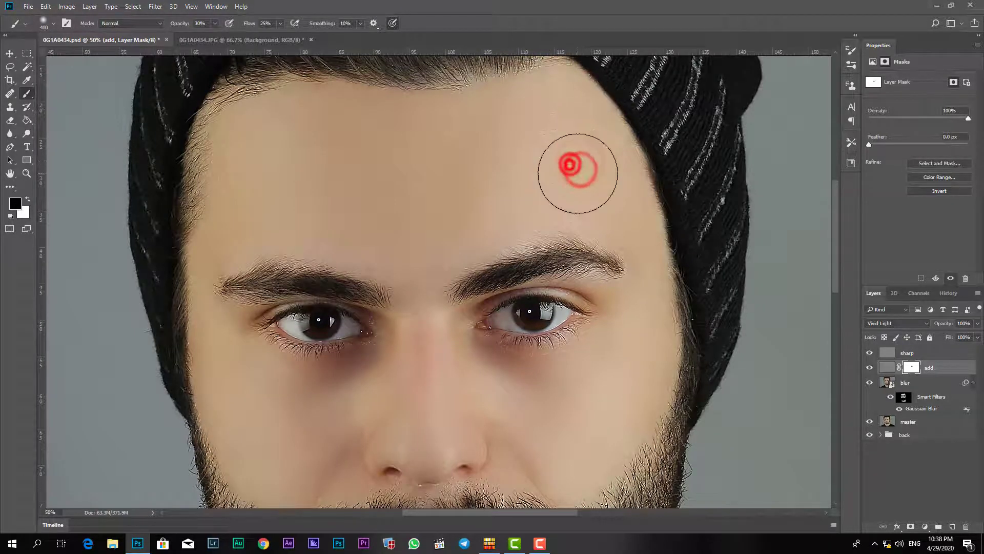
click(577, 173)
click(534, 141)
click(521, 119)
click(507, 144)
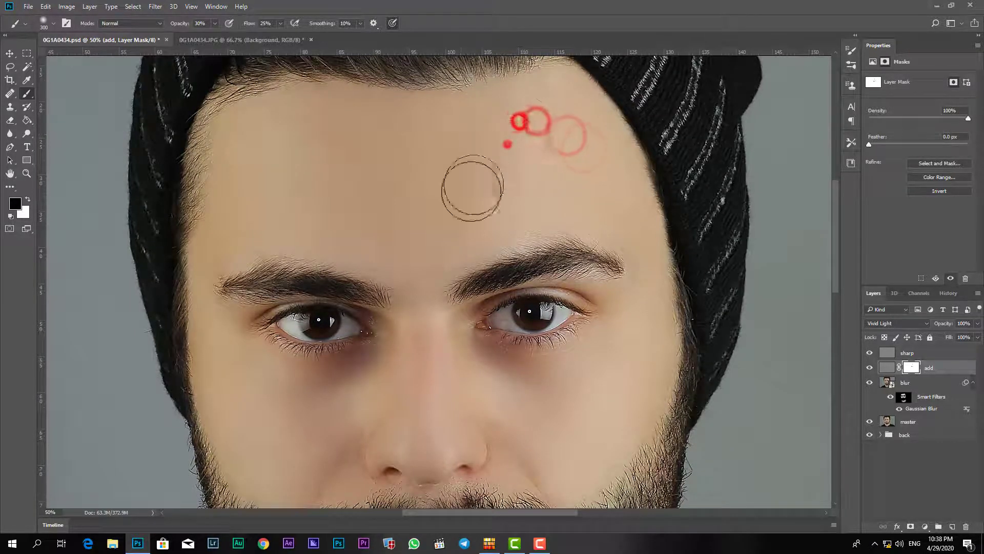
click(497, 165)
click(506, 216)
click(448, 146)
click(332, 148)
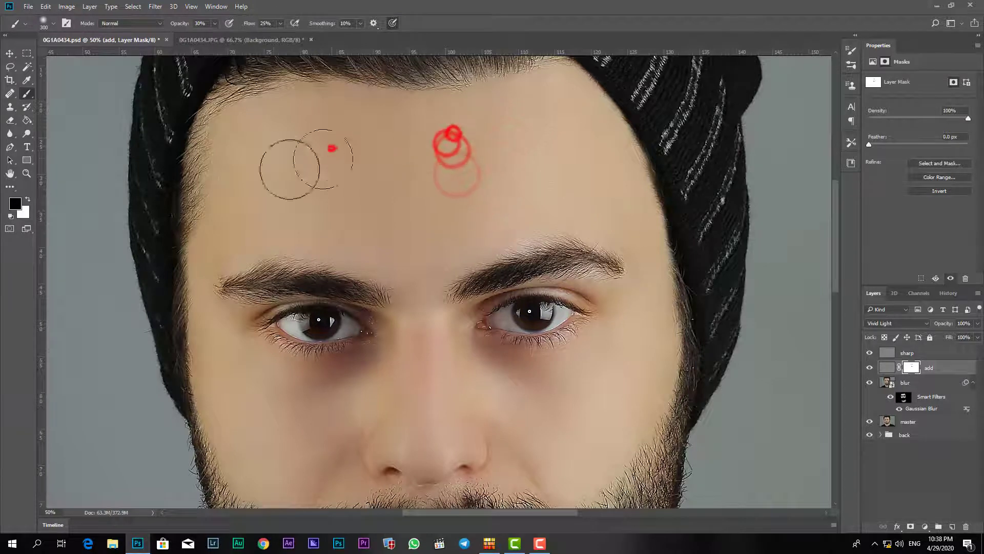
click(274, 158)
click(267, 184)
click(312, 195)
click(359, 210)
click(359, 159)
click(319, 135)
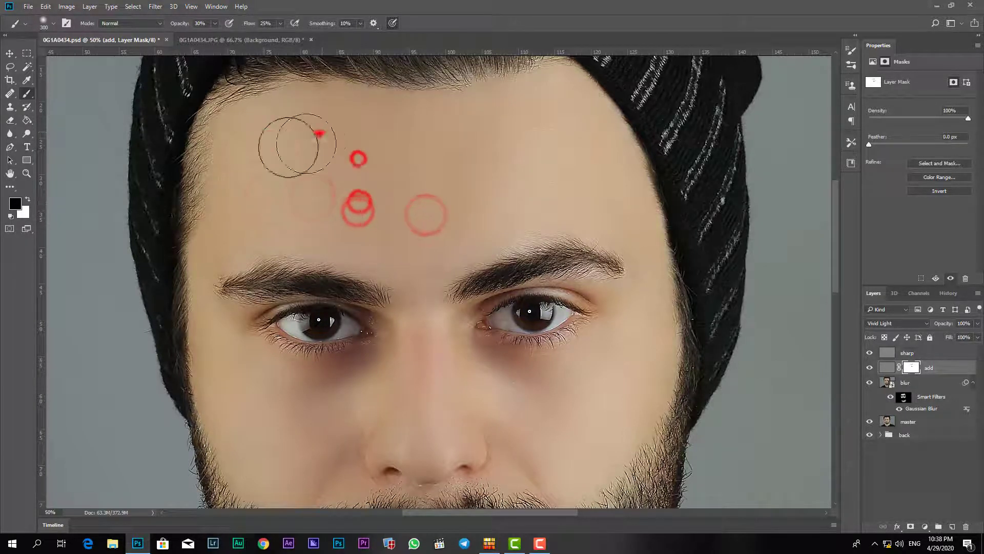
click(267, 133)
click(243, 164)
click(259, 193)
- Paint black on the add mask over the left cheek
drag(400, 211, 397, 141)
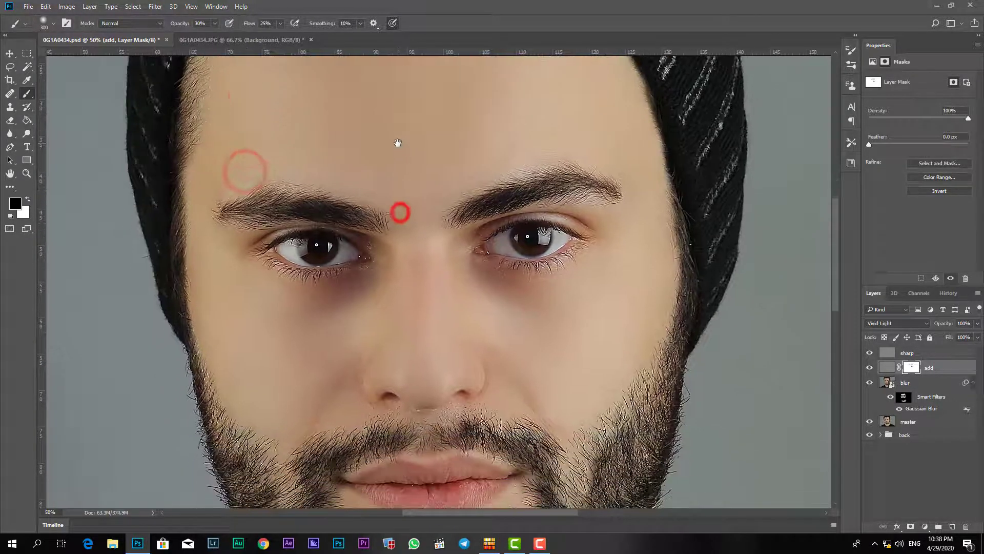
click(226, 298)
click(270, 321)
click(323, 345)
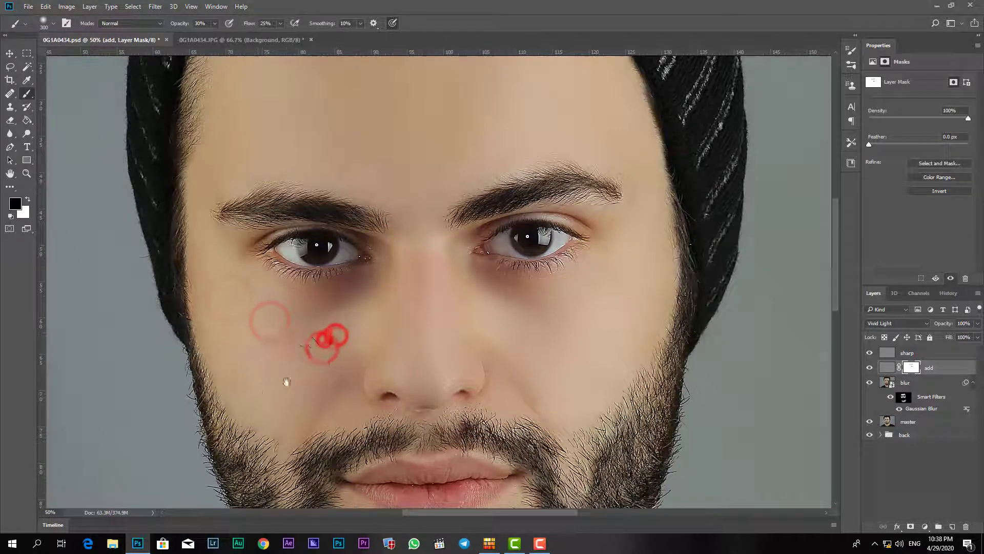
drag(260, 390, 259, 291)
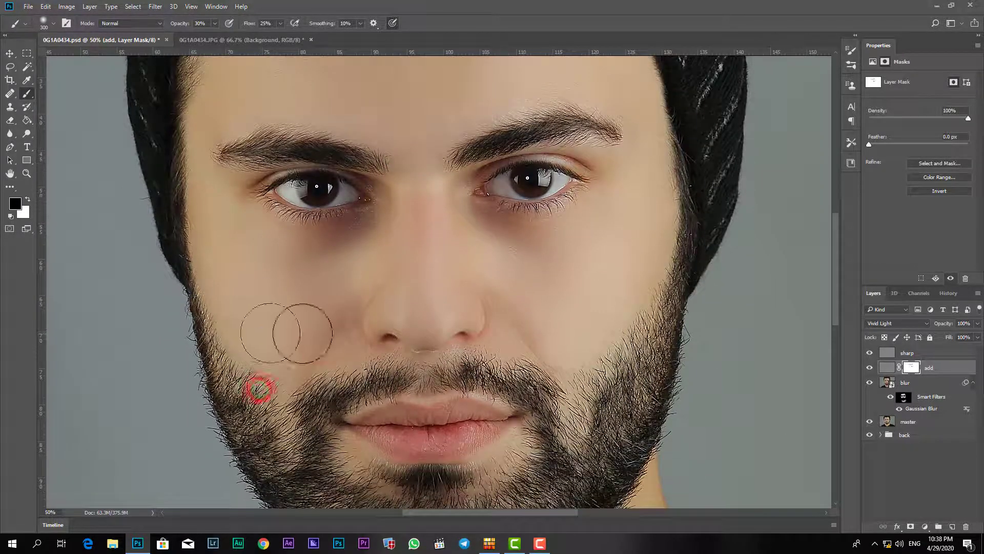
- Leave the blur layer's filter mask options and target the add layer's mask
click(910, 401)
right_click(907, 401)
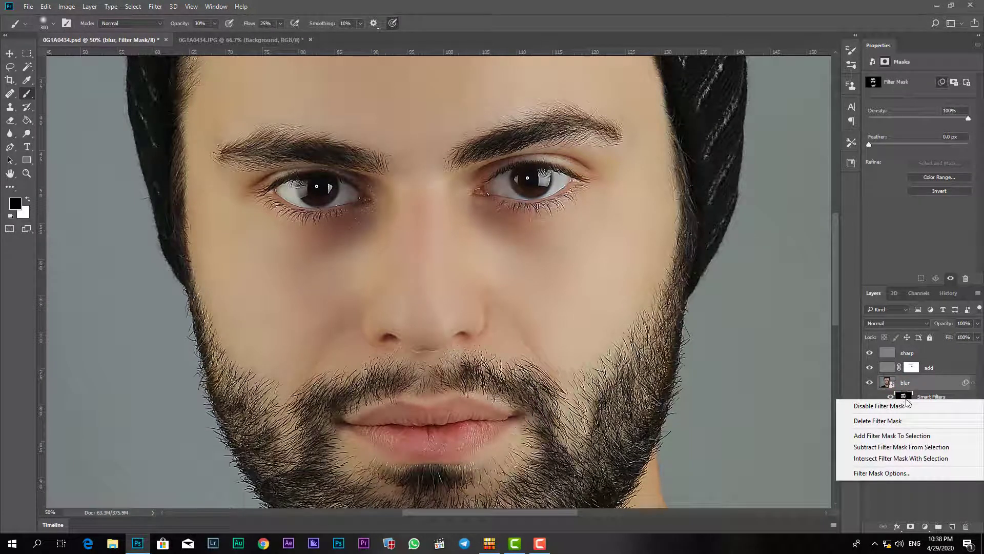
click(933, 396)
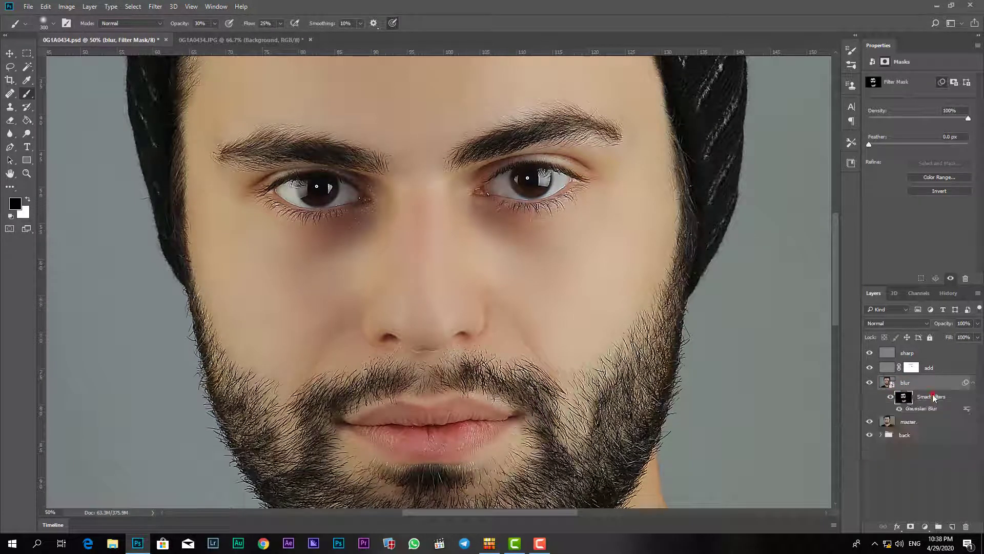
right_click(937, 400)
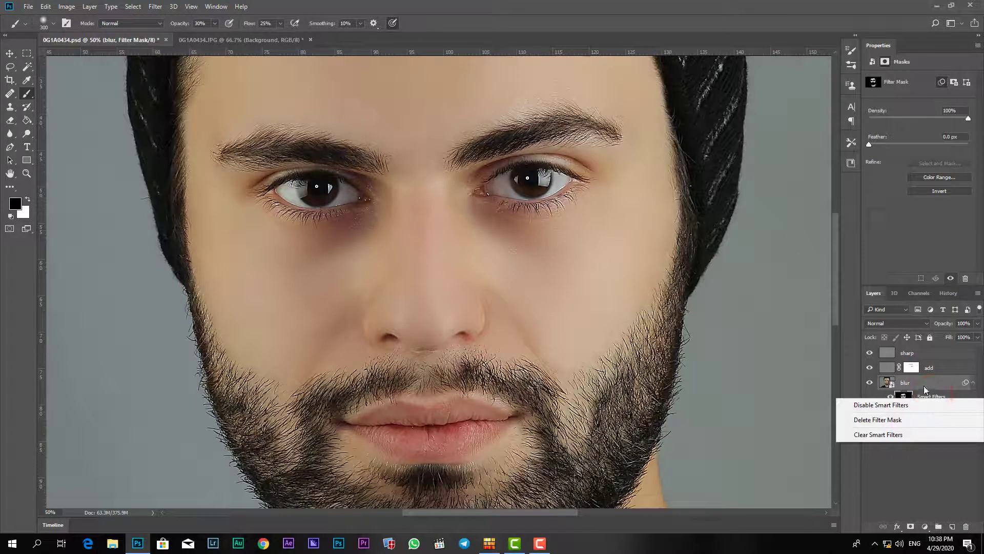
click(924, 369)
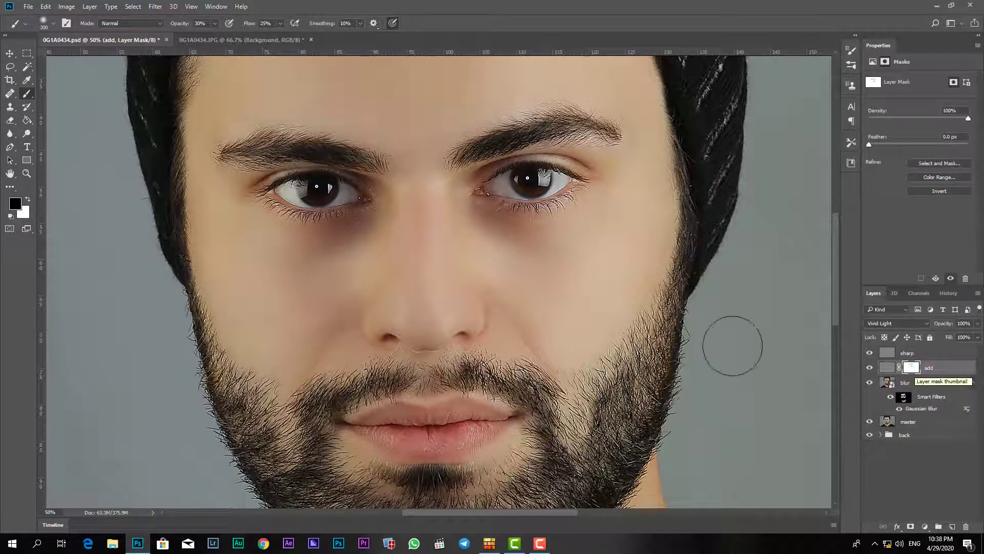
- Paint the add mask under the right-hand eye, the inner eye corner and the right cheek
key(bracketleft)
key(bracketleft)
key(bracketleft)
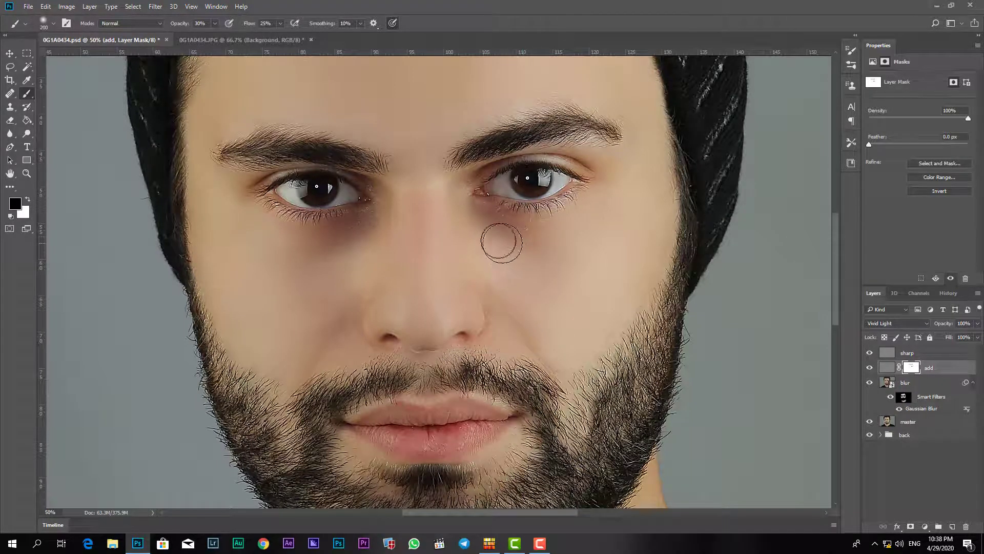
click(484, 230)
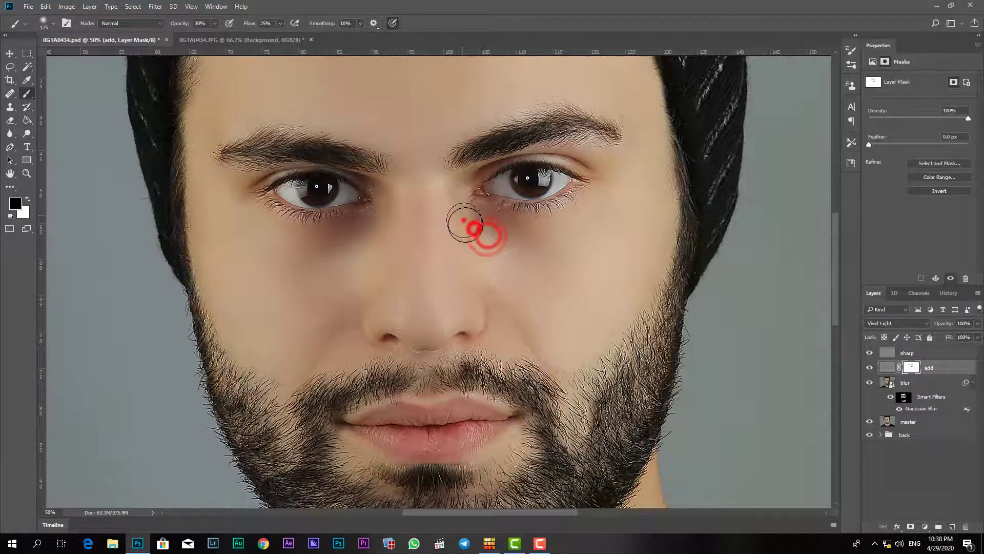
click(461, 194)
click(516, 251)
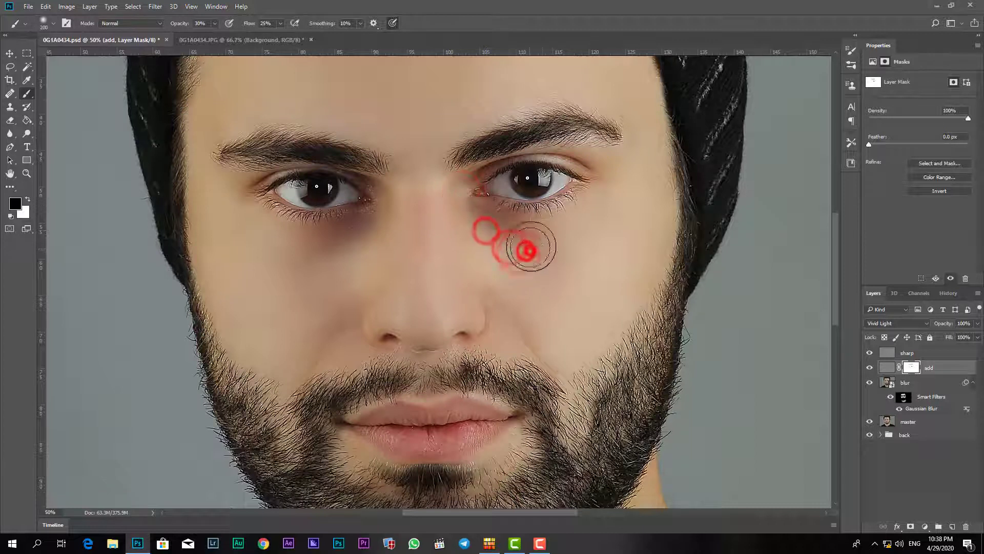
click(590, 228)
key(bracketright)
key(bracketright)
click(609, 291)
click(585, 320)
click(615, 256)
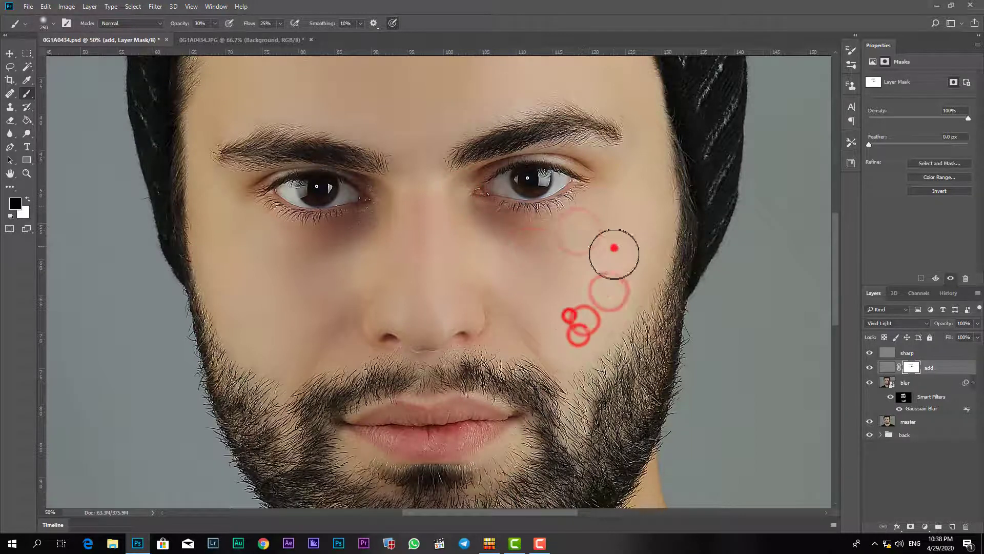
click(632, 211)
click(632, 230)
- Paint the add mask beside the nose and along the nose bridge, resizing the brush
key(bracketleft)
key(bracketleft)
key(bracketleft)
click(502, 323)
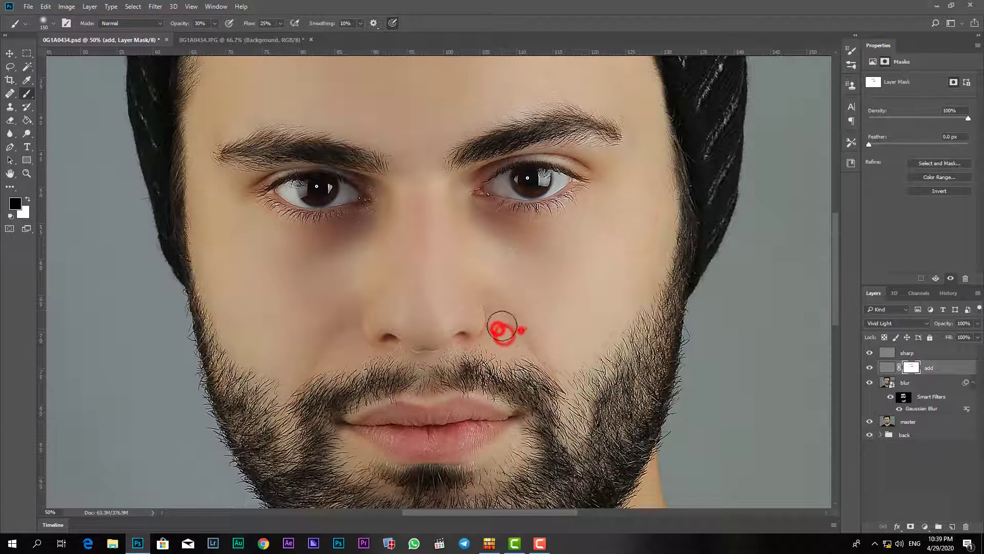
click(454, 307)
key(bracketright)
click(428, 302)
click(423, 263)
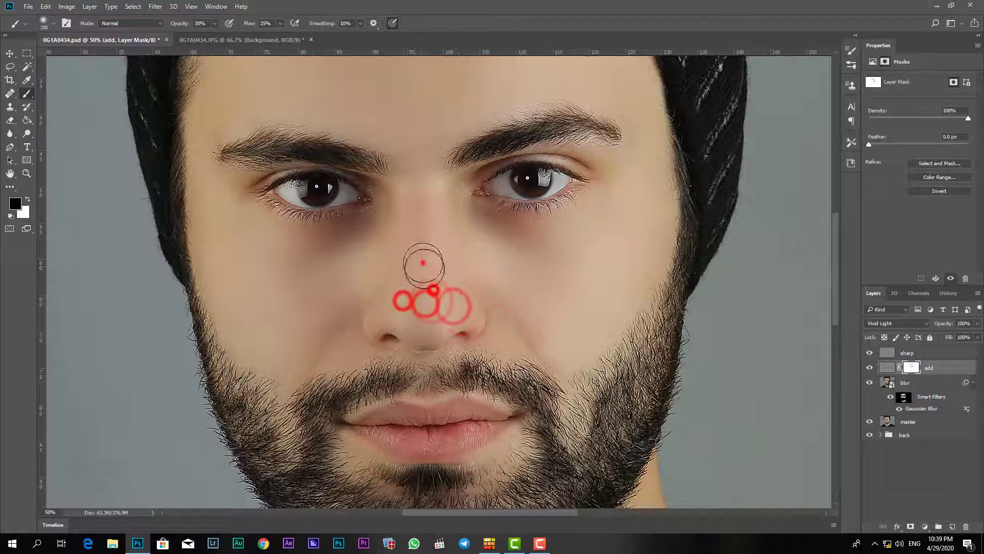
key(bracketright)
key(bracketright)
key(bracketright)
click(409, 229)
click(423, 233)
click(422, 208)
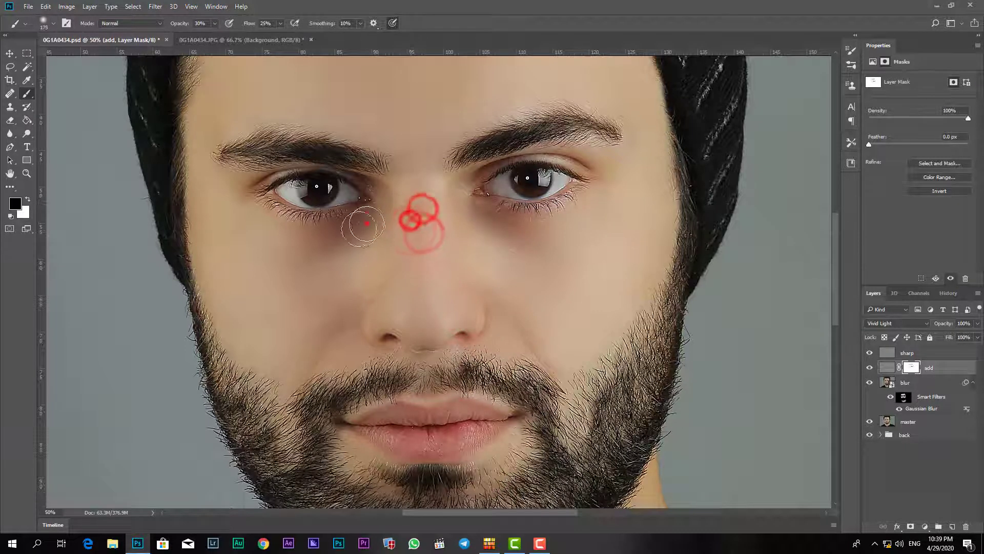
- Paint the add mask under the left-hand eye, on the left cheek and beside the nose
click(369, 221)
click(326, 273)
click(335, 297)
click(307, 322)
click(260, 323)
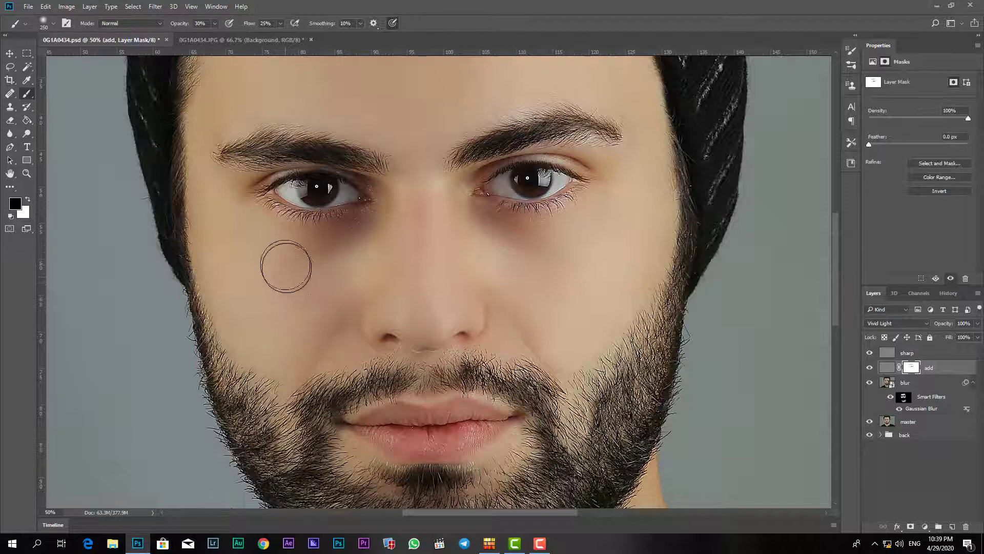
click(309, 276)
click(412, 274)
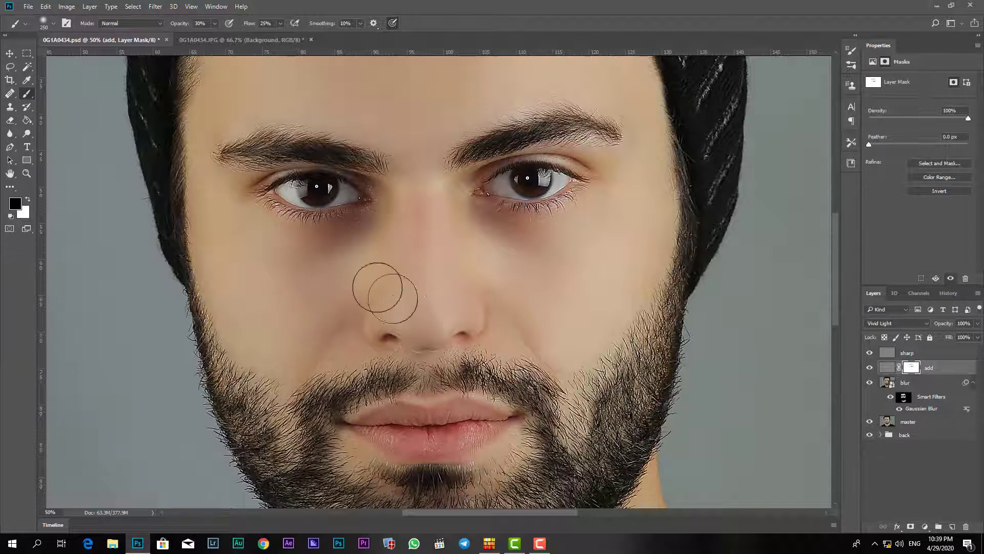
click(359, 302)
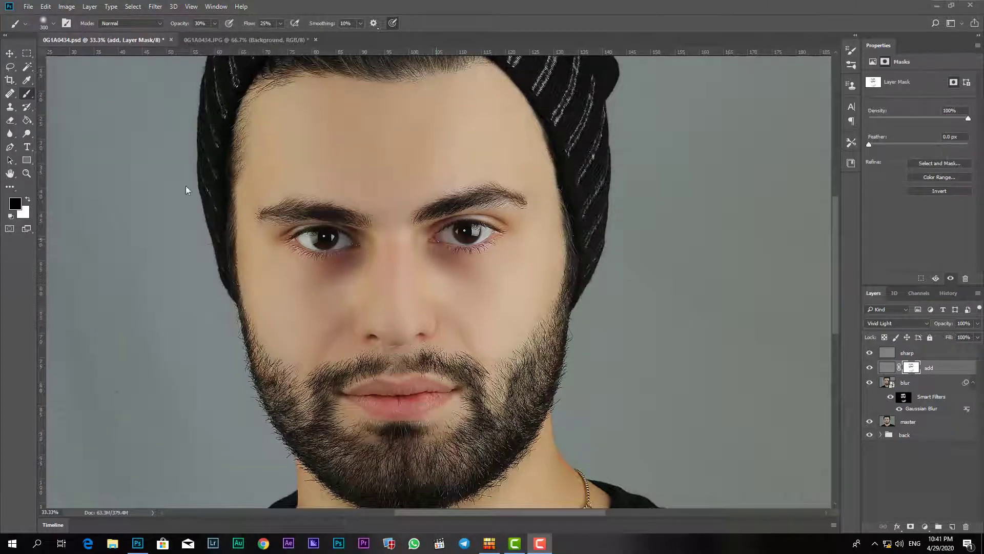
- Re-target the add layer's mask and paint strokes across the forehead
click(912, 367)
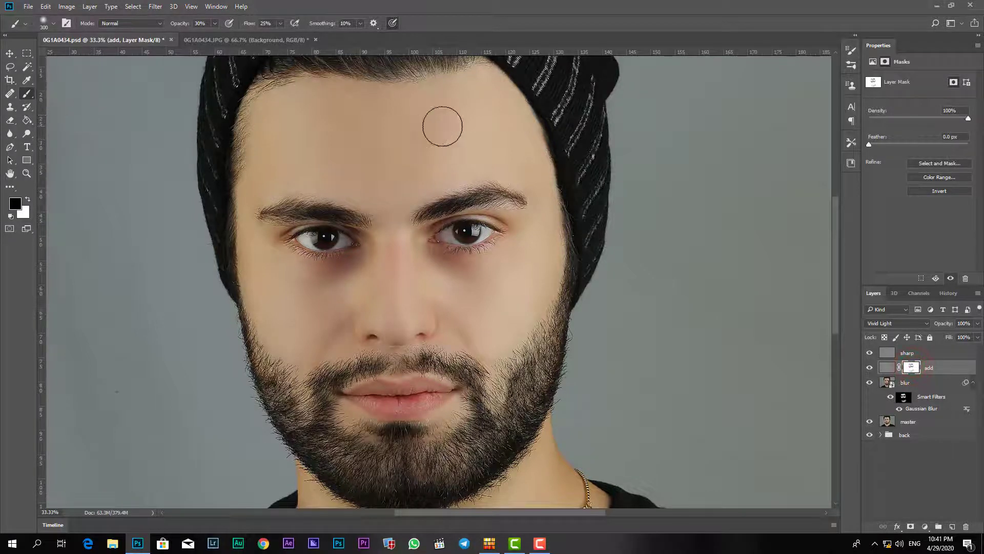
click(426, 117)
click(364, 103)
click(289, 105)
click(273, 159)
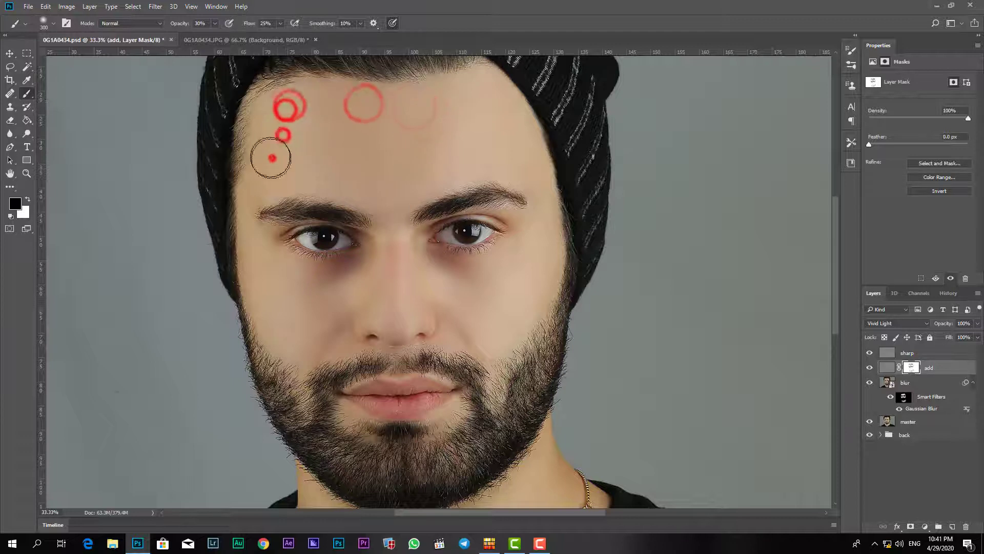
click(333, 169)
click(378, 171)
click(411, 172)
click(449, 154)
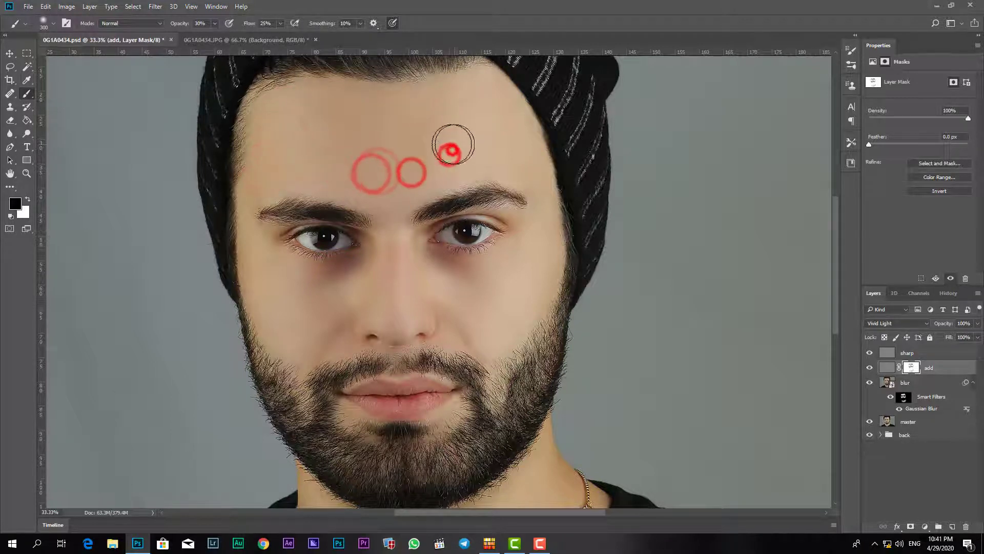
click(473, 149)
click(448, 134)
- Paint the add mask along the lower forehead, beside the right eye and down the right cheek to the jaw
click(380, 137)
click(340, 132)
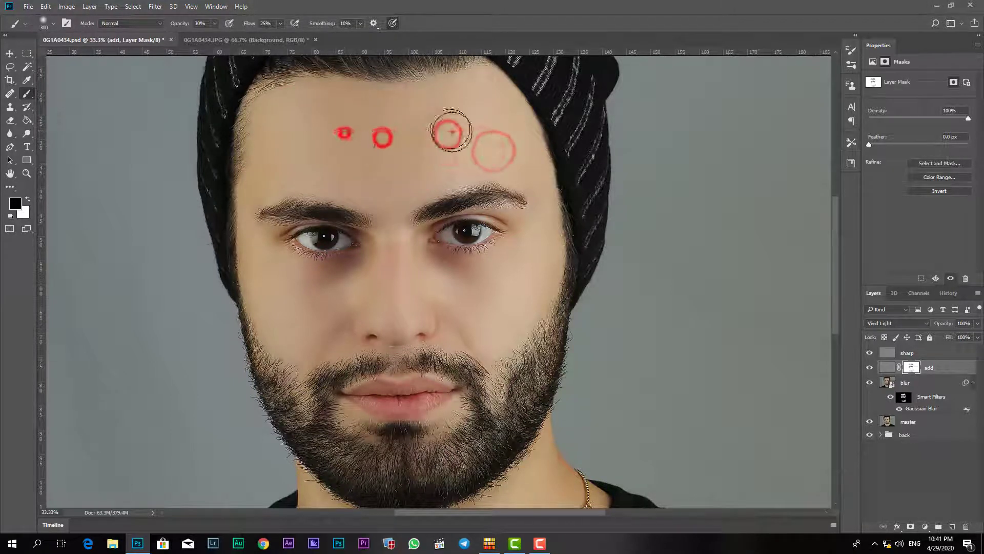
click(450, 132)
click(490, 136)
click(539, 221)
click(546, 236)
click(479, 283)
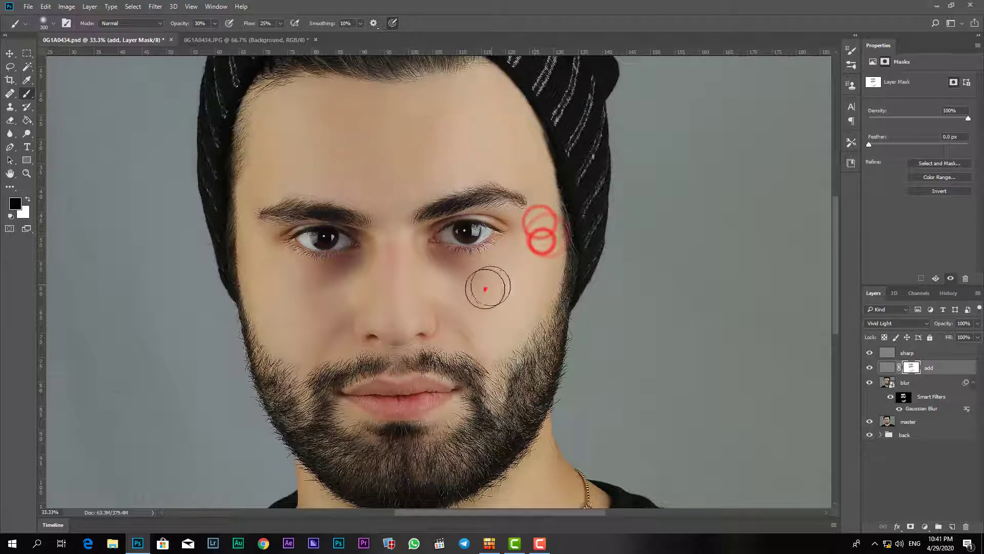
click(497, 279)
click(518, 272)
click(501, 303)
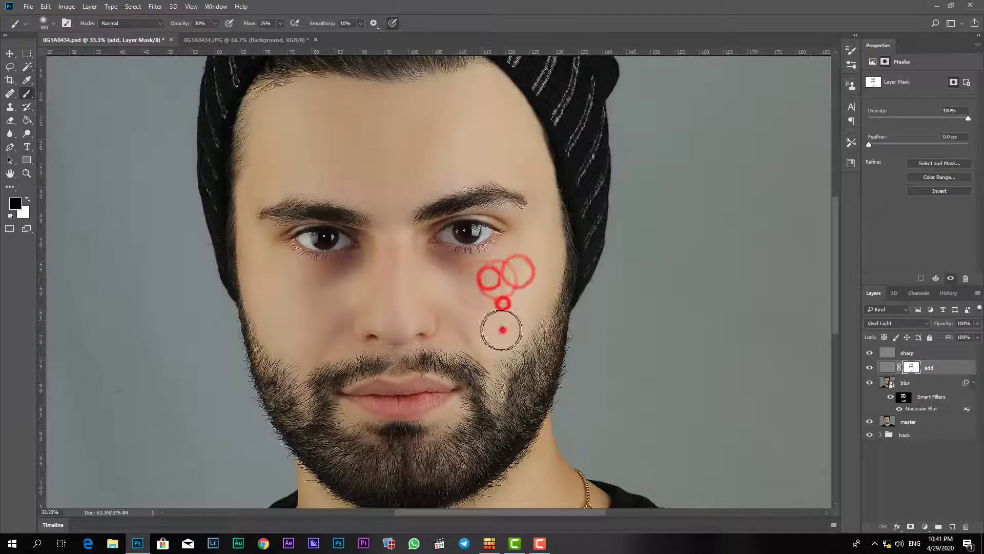
click(501, 328)
click(509, 280)
click(529, 274)
- Touch up the forehead, left cheek and nose bridge on the add mask
click(489, 127)
click(426, 112)
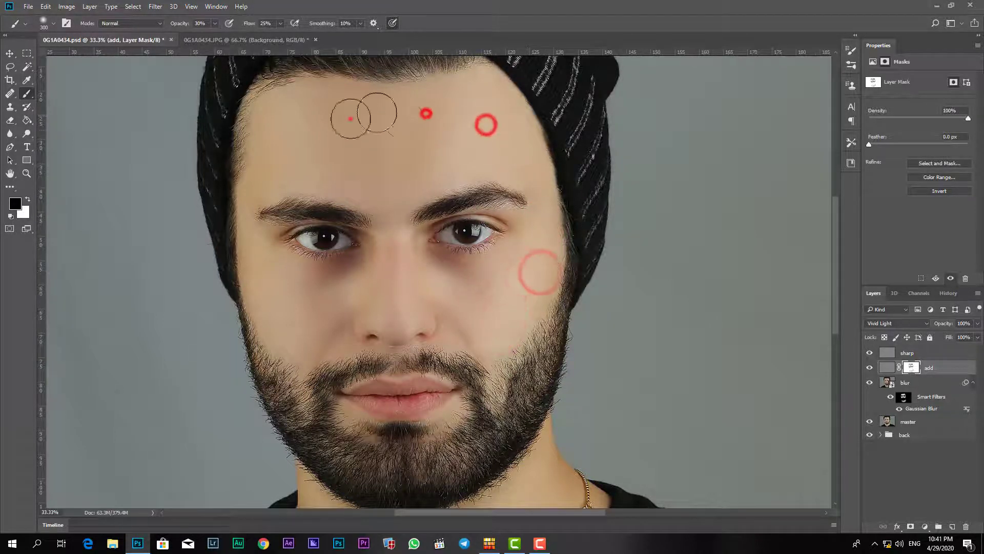
click(349, 116)
click(325, 149)
click(271, 282)
click(294, 325)
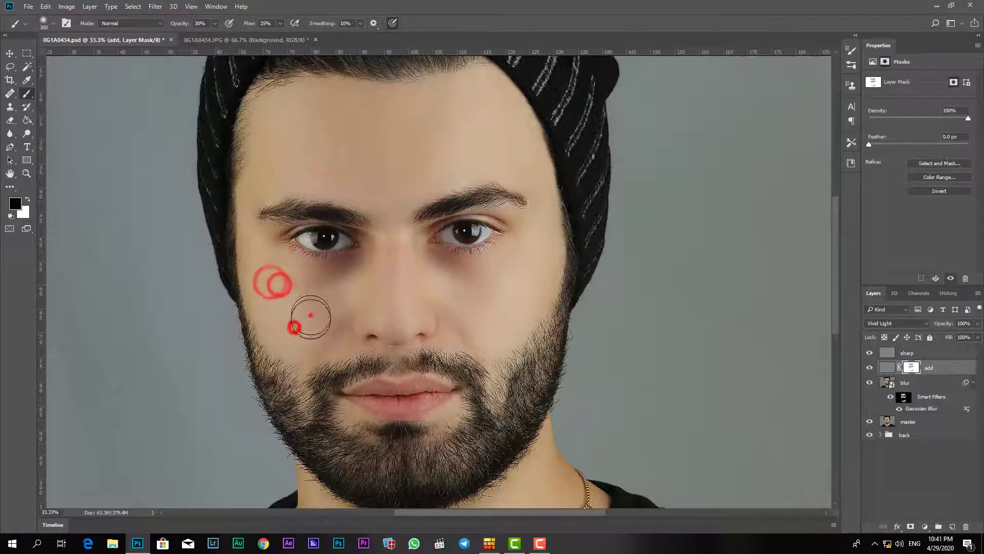
click(382, 318)
click(399, 319)
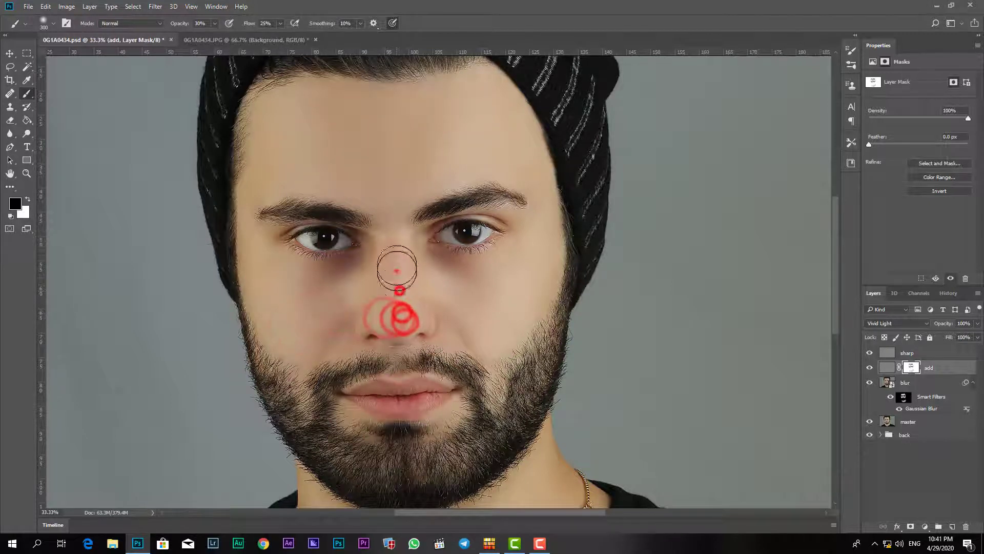
click(398, 267)
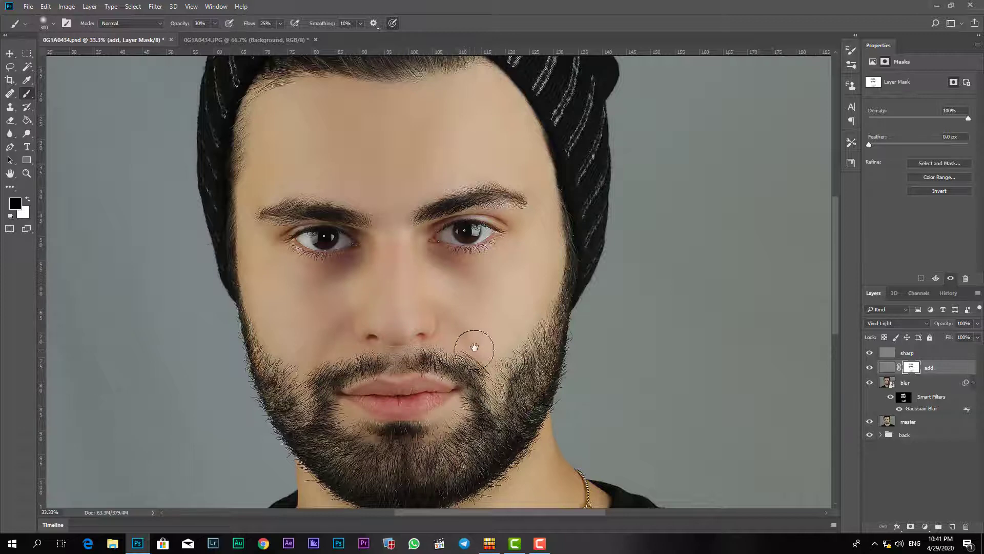
- Scroll down and paint the add mask over the neck above the collar
drag(475, 347, 472, 230)
click(510, 439)
click(461, 456)
click(338, 457)
drag(386, 461, 381, 417)
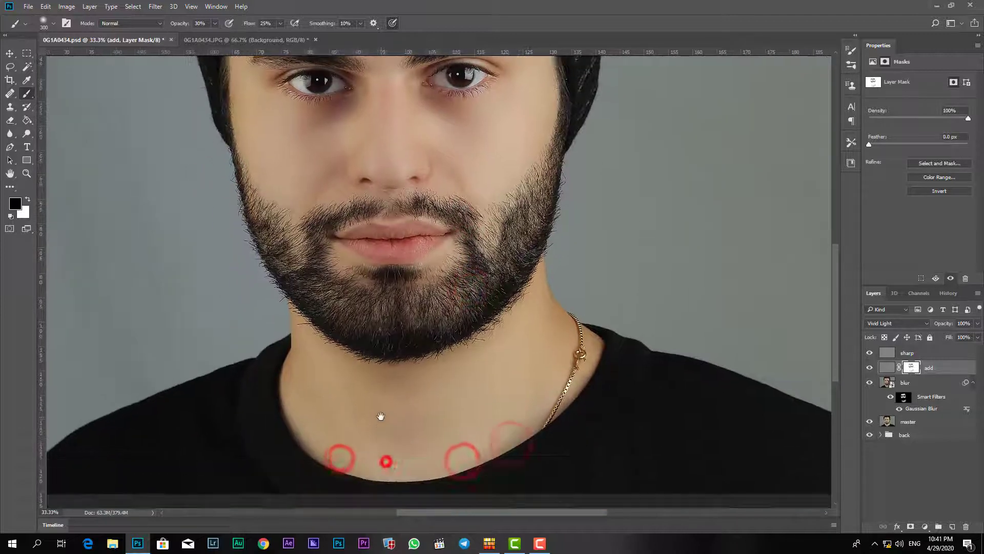
click(451, 418)
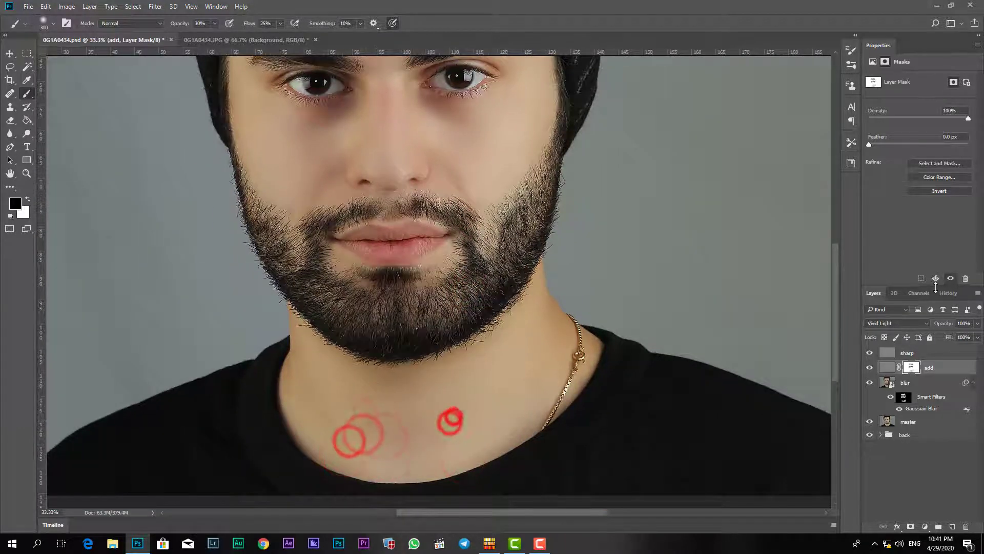
- Select the sharp layer and add a white layer mask to it
click(917, 353)
drag(422, 152, 423, 250)
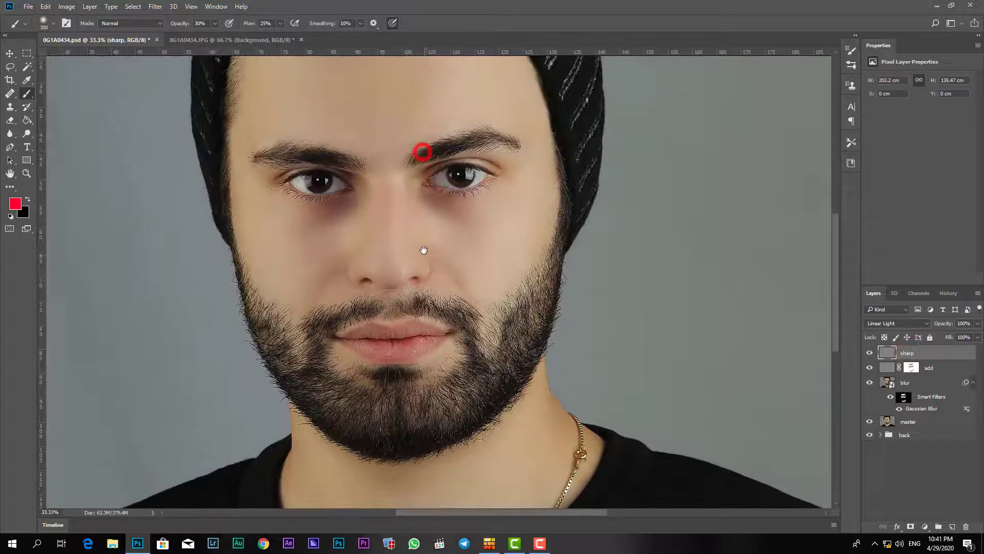
drag(456, 202, 456, 229)
drag(463, 169, 463, 210)
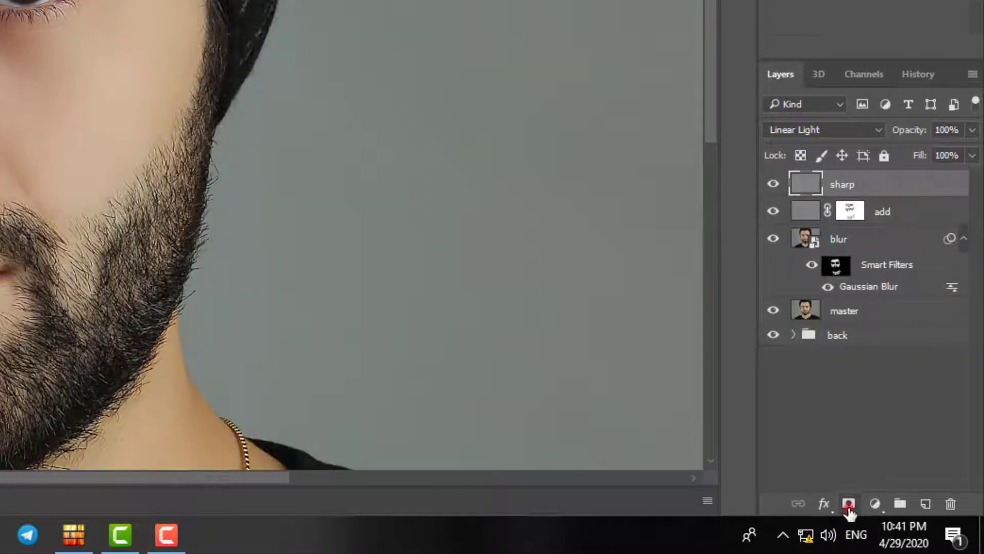
click(910, 528)
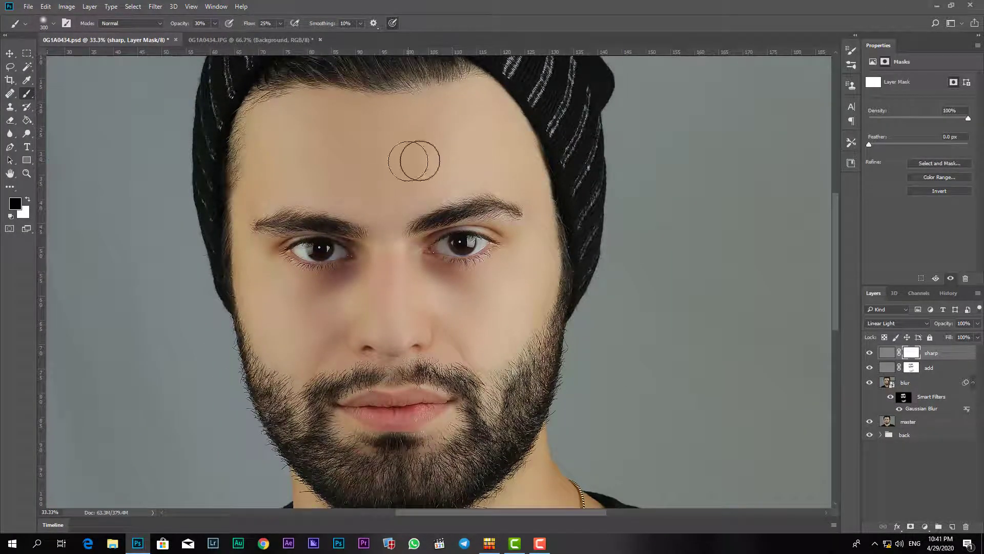
- Zoom the face to 50% and paint the sharp mask over the central and upper forehead
drag(386, 164, 402, 215)
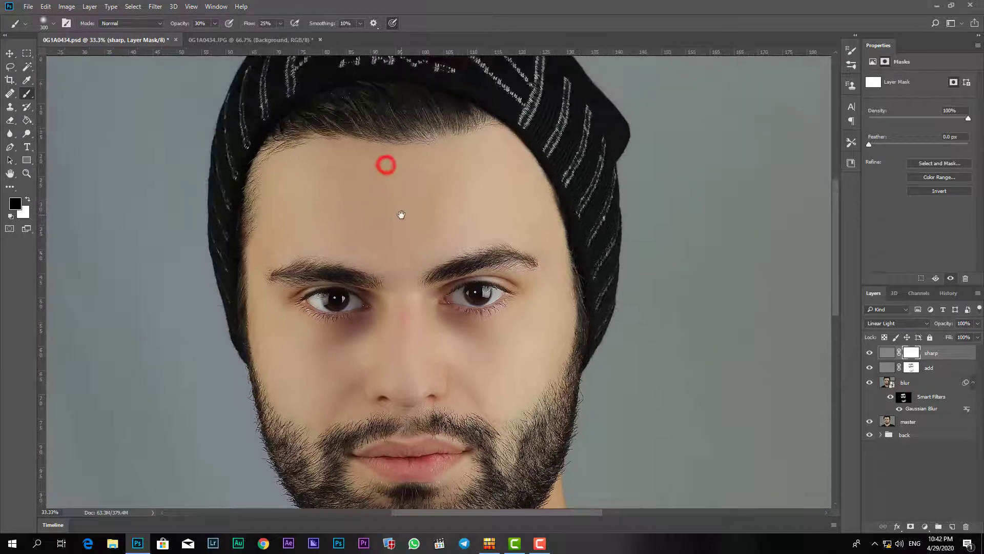
key(ctrl+plus)
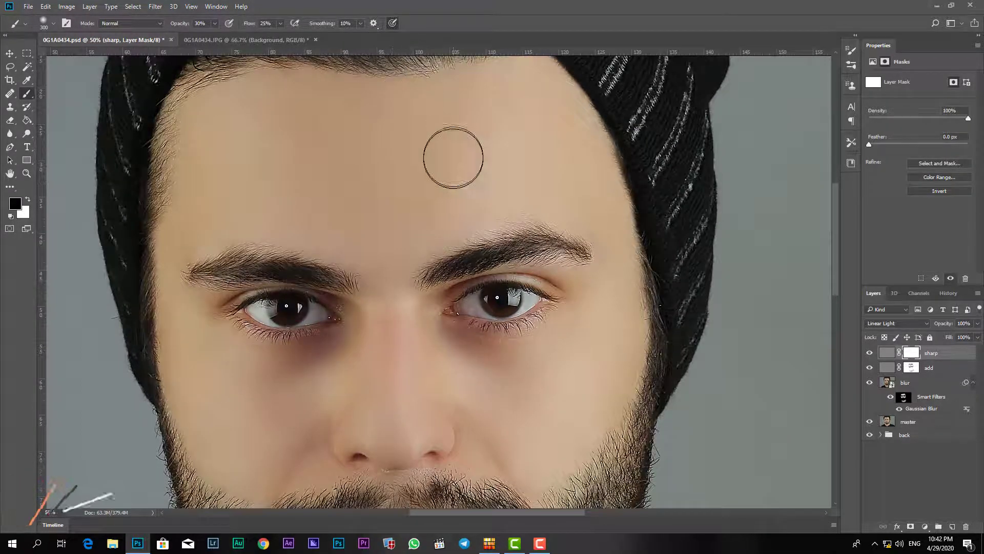
key(bracketleft)
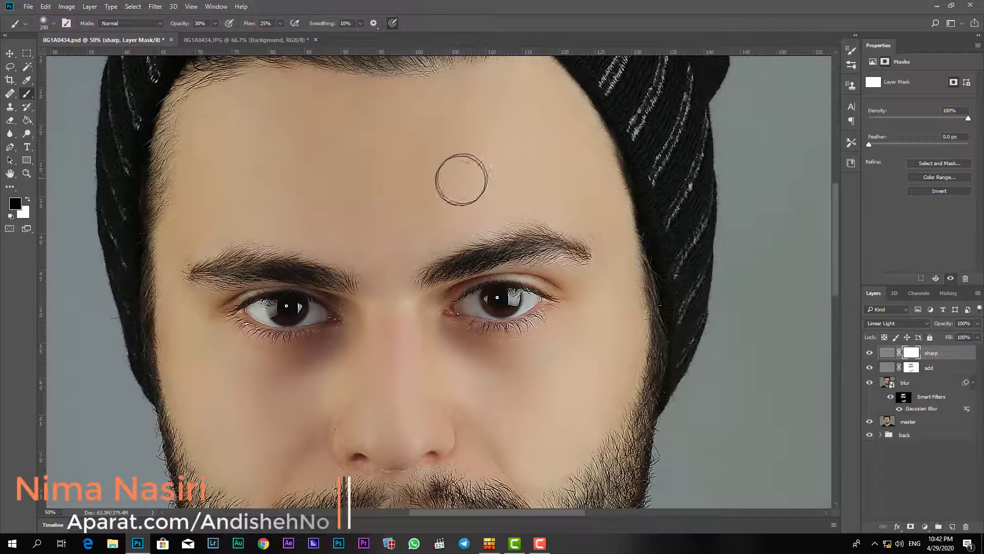
key(bracketleft)
click(453, 171)
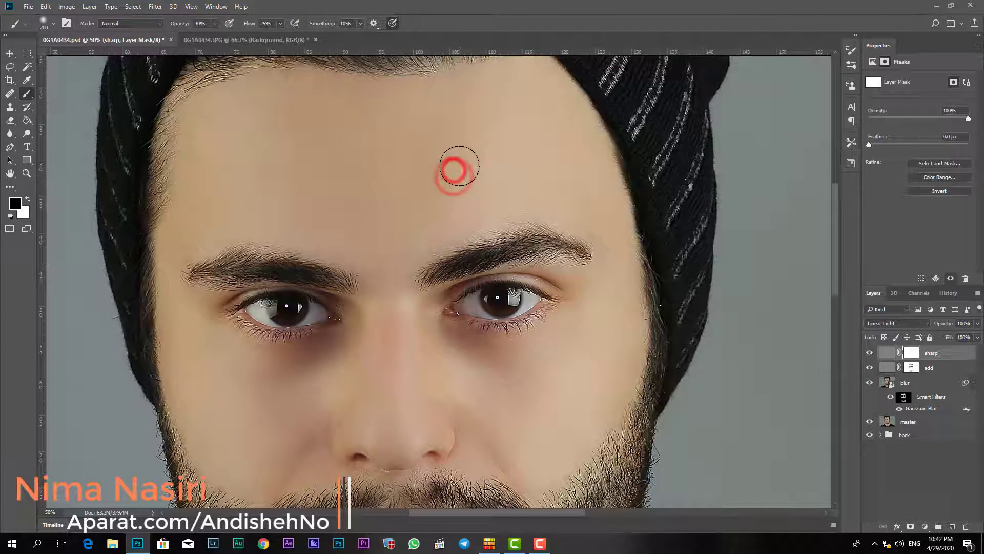
click(451, 169)
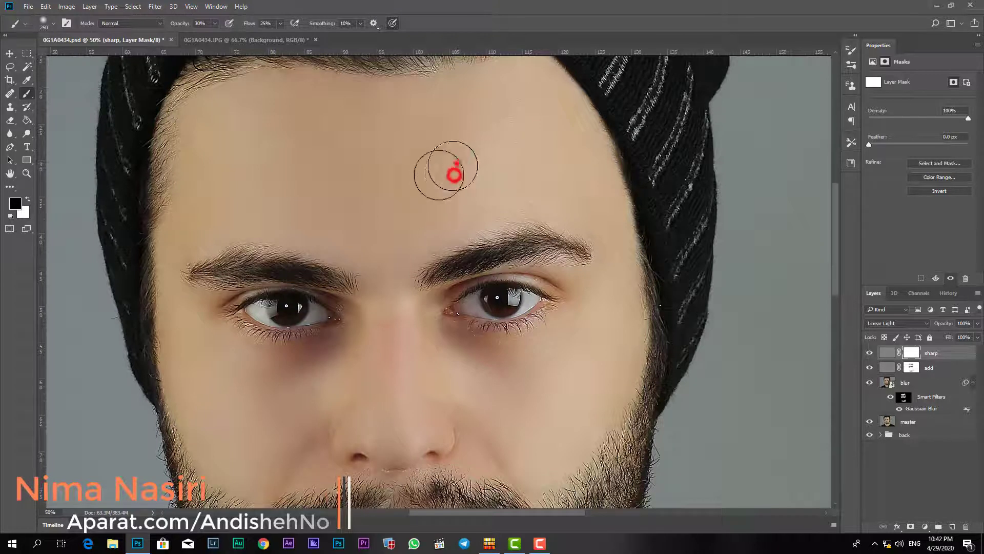
click(463, 165)
click(477, 195)
click(450, 210)
click(417, 223)
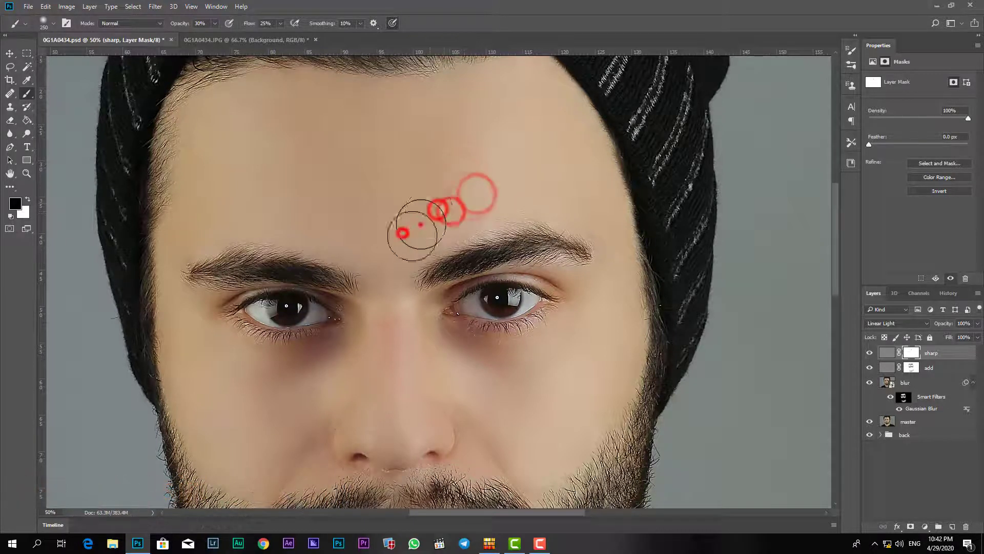
click(479, 203)
click(515, 178)
click(573, 179)
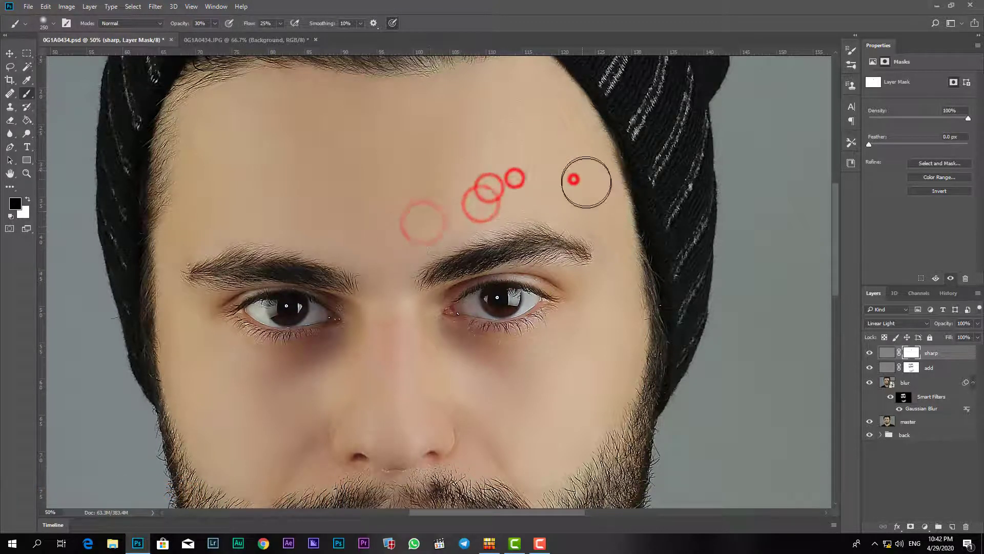
click(533, 135)
click(513, 97)
click(475, 85)
click(441, 89)
click(417, 103)
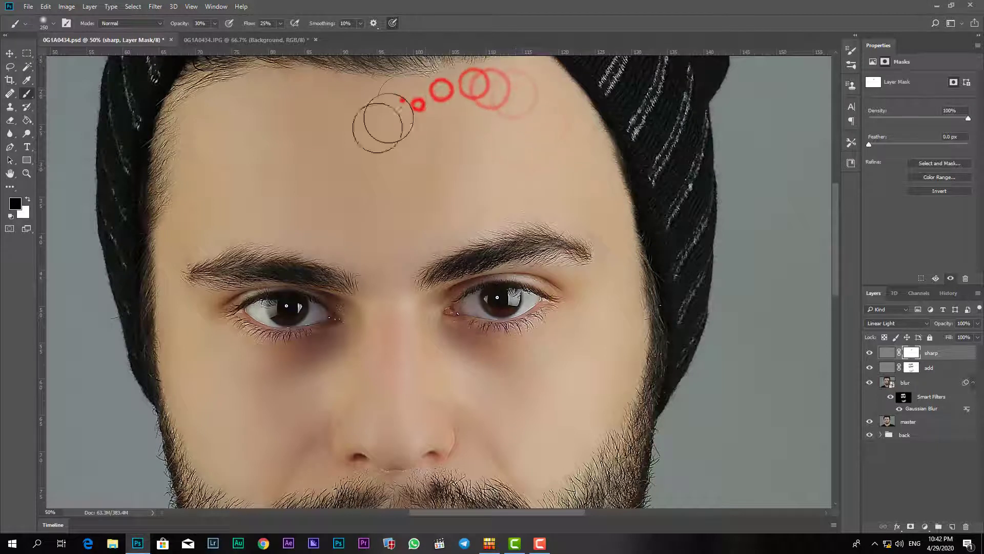
- With a larger brush, paint the sharp mask over the upper-left forehead and its left edge
key(])
click(407, 114)
click(357, 117)
click(351, 126)
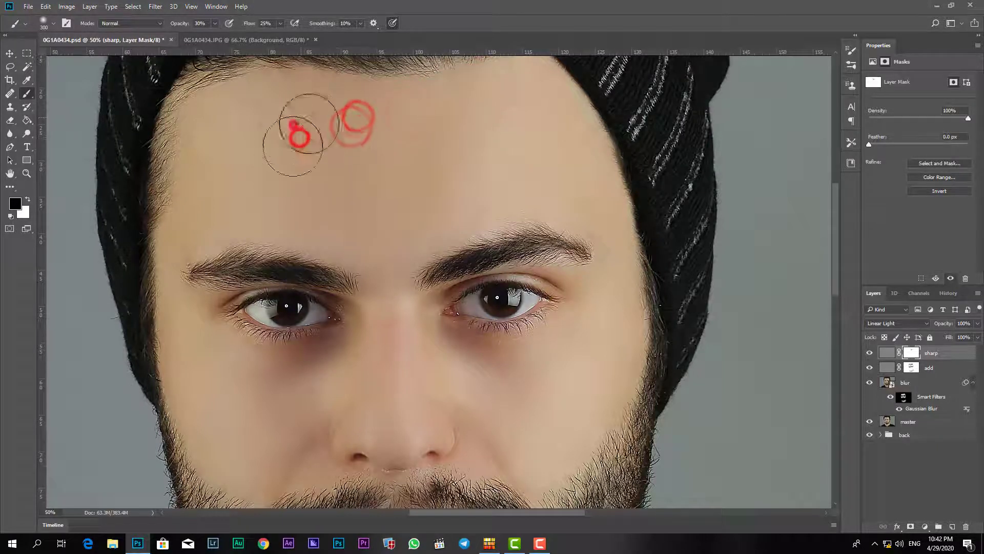
click(267, 105)
click(285, 128)
click(235, 116)
click(199, 130)
click(204, 186)
click(195, 203)
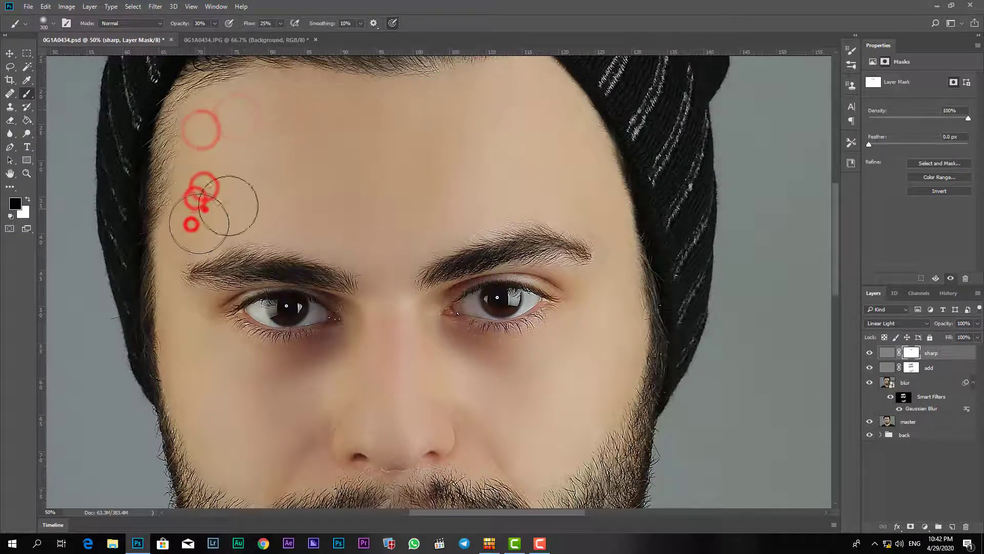
click(299, 195)
click(249, 206)
click(243, 168)
click(193, 181)
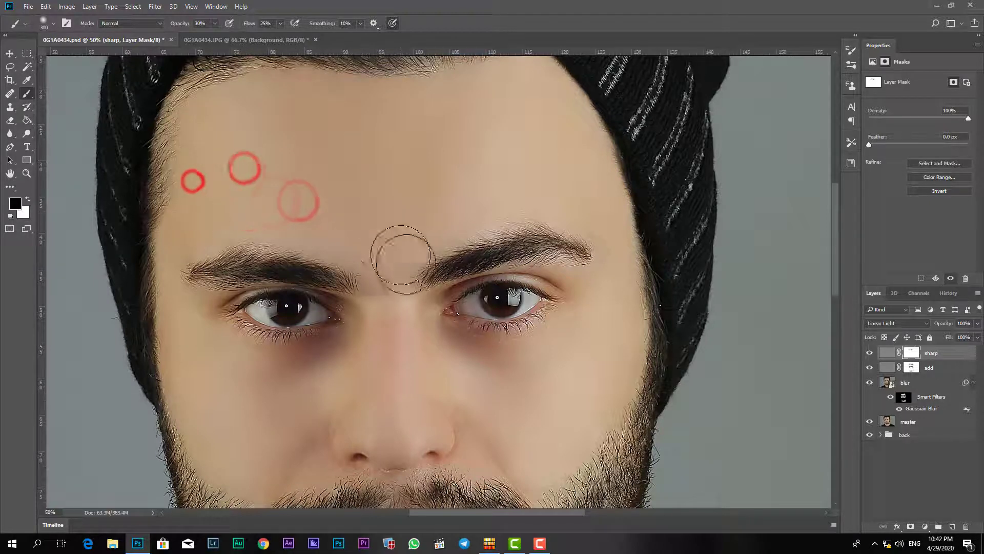
- Paint the sharp mask down the nose bridge and across the nose tip
drag(391, 264, 391, 171)
click(393, 230)
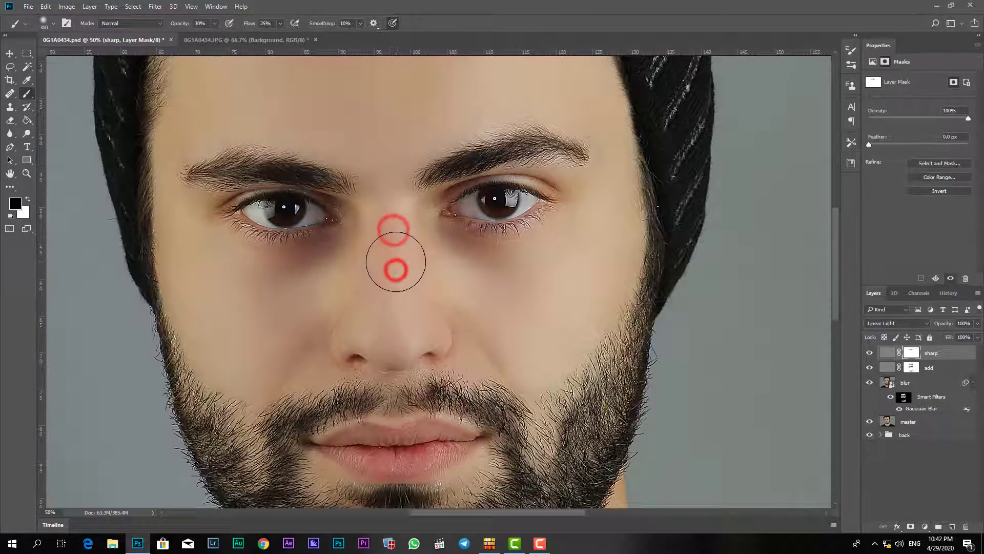
key(bracketleft)
key(bracketleft)
click(374, 248)
click(378, 266)
key(bracketleft)
click(363, 323)
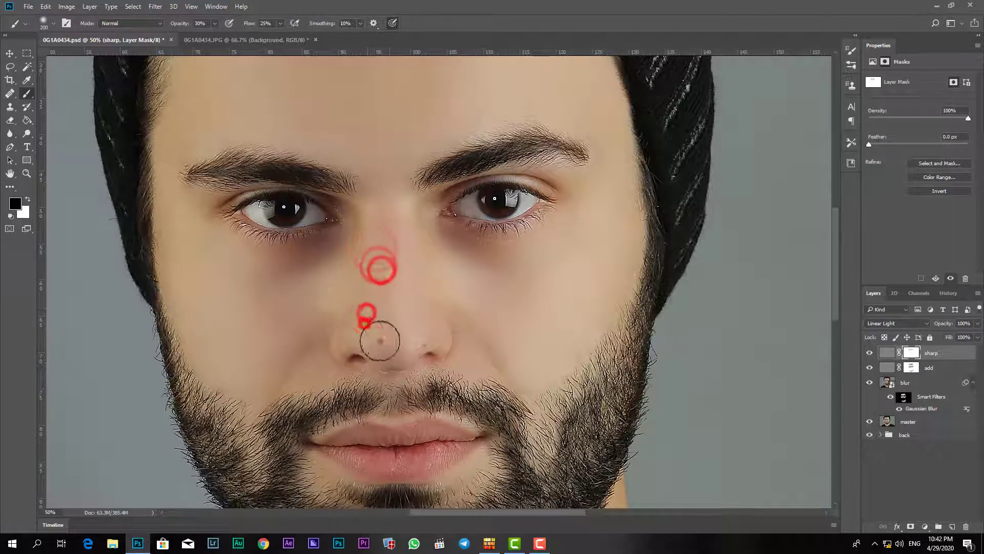
click(392, 335)
click(428, 327)
key(bracketright)
click(391, 281)
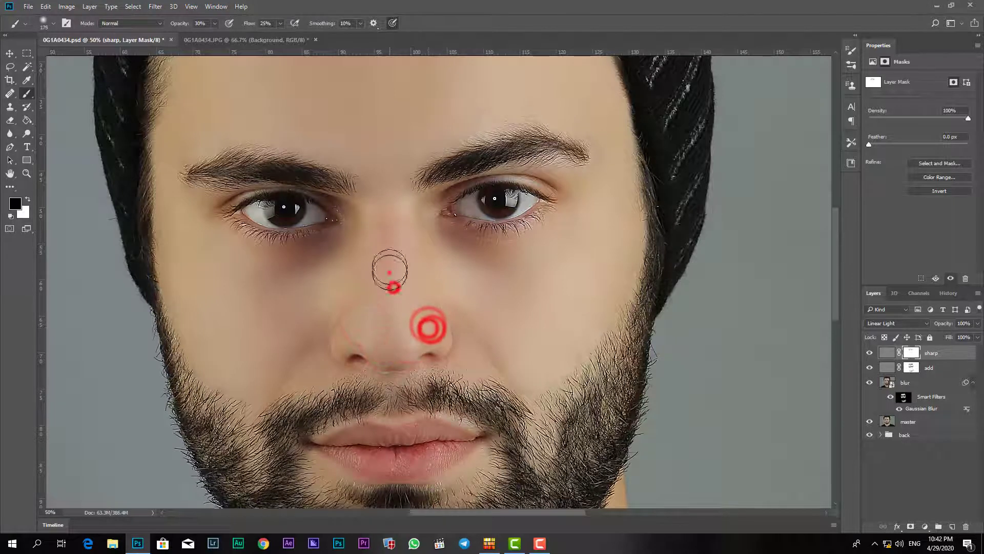
click(391, 259)
click(334, 256)
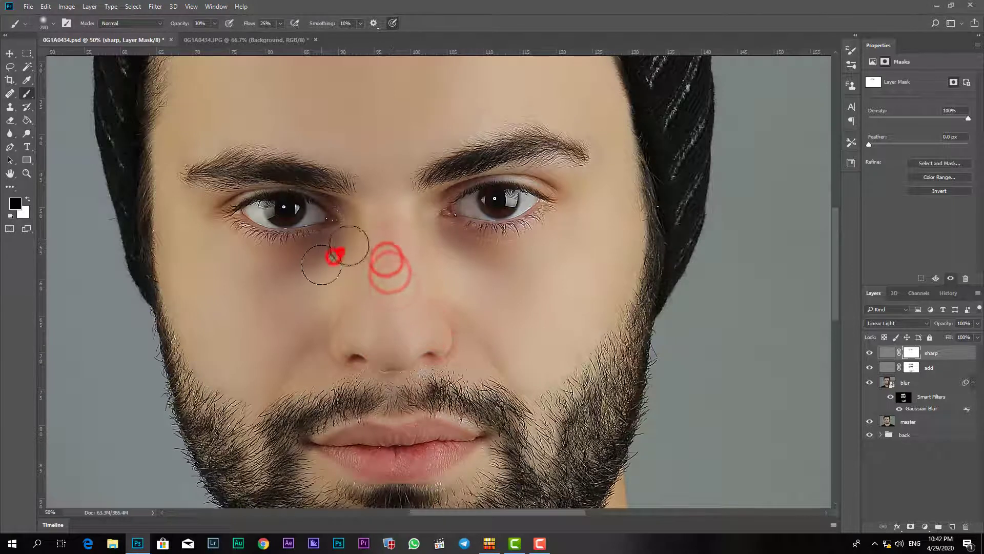
- Paint the sharp mask under the left eye, out to its corner and the left temple
click(353, 211)
click(349, 229)
key(bracketleft)
key(bracketleft)
click(320, 242)
click(309, 241)
click(281, 254)
click(235, 260)
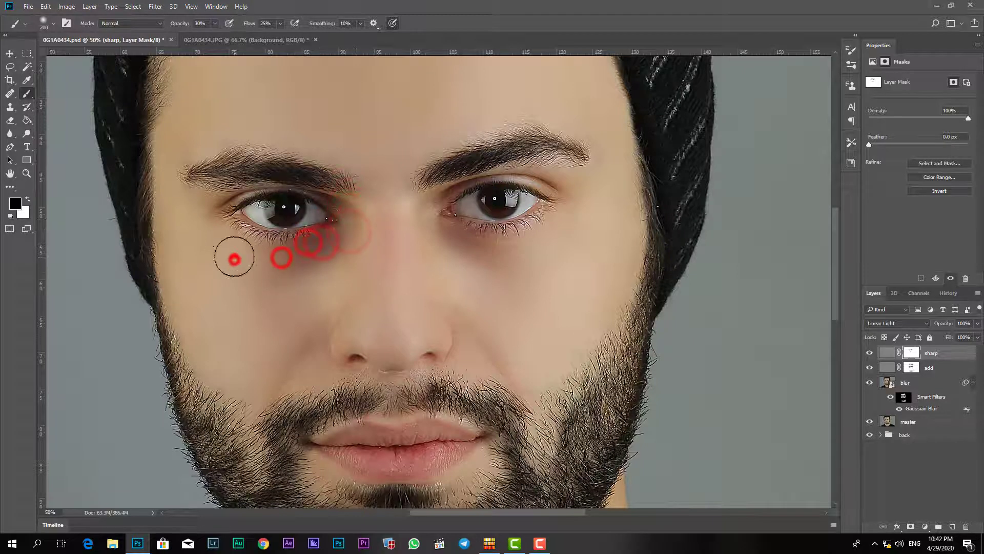
click(205, 212)
key(bracketright)
click(182, 203)
click(173, 121)
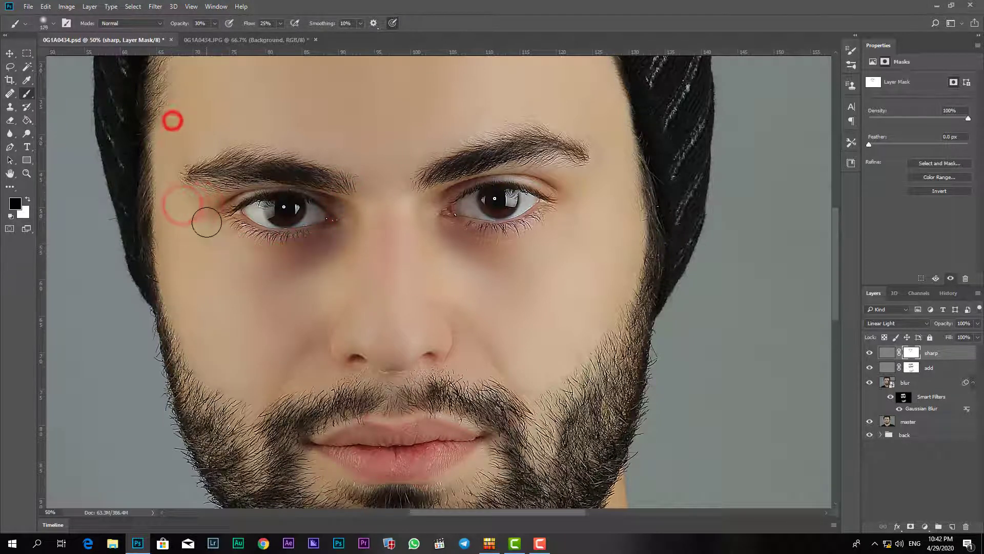
- With a smaller brush, paint the sharp mask over the left eye's whites and the right eye
key(bracketleft)
key(bracketleft)
key(bracketleft)
drag(249, 209, 266, 202)
click(315, 216)
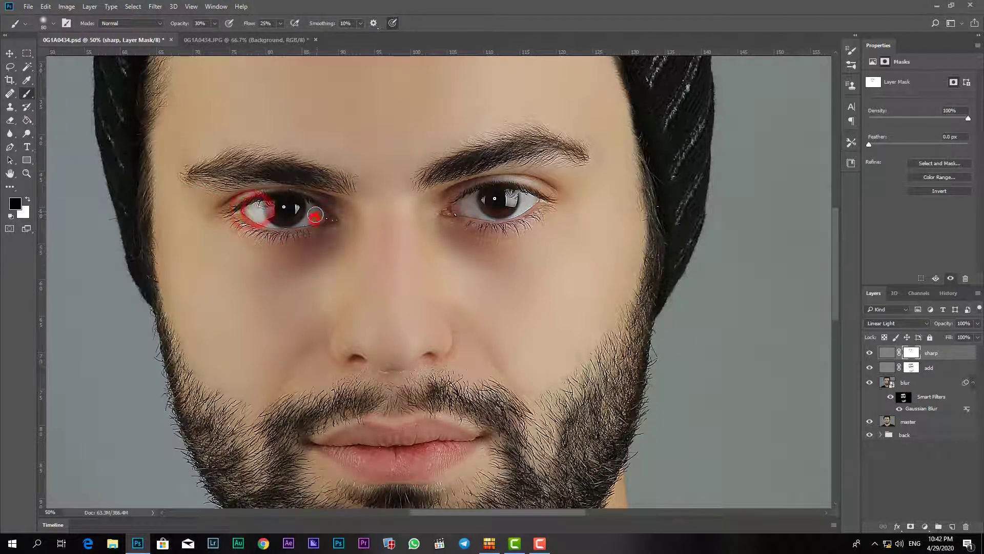
click(470, 206)
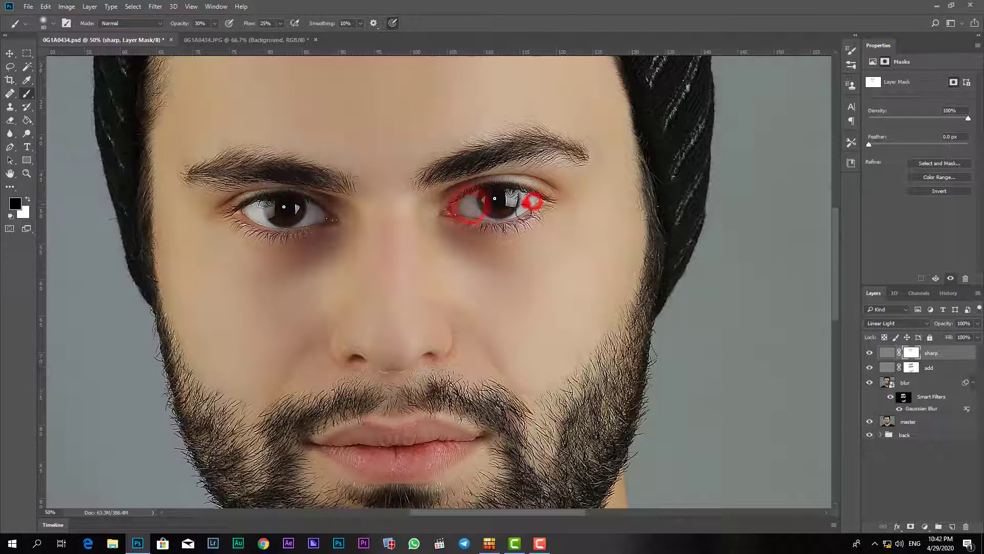
- Paint the sharp mask across the right cheek and beside the right eye
key(bracketright)
key(bracketright)
key(bracketright)
drag(494, 279, 454, 264)
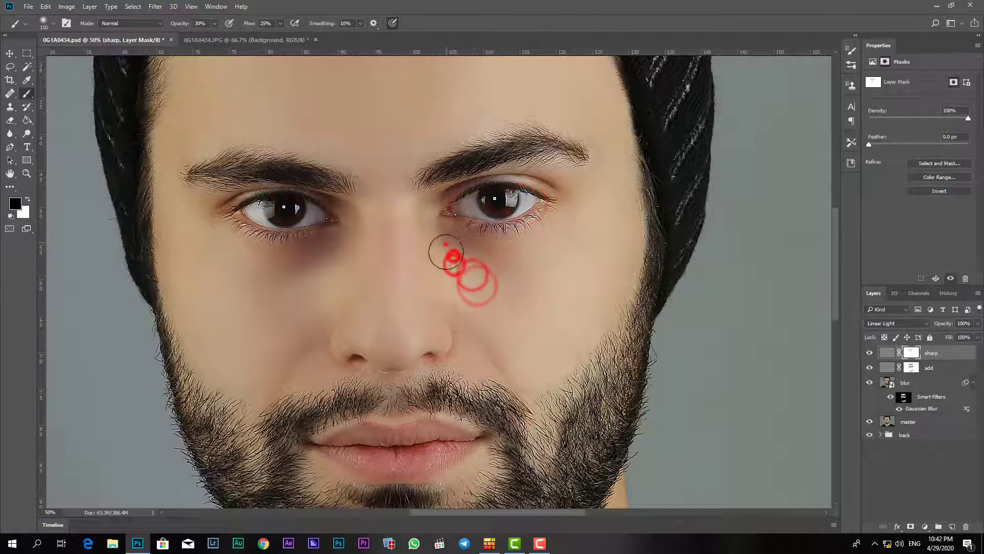
key(bracketright)
key(bracketright)
key(bracketright)
click(471, 328)
click(509, 334)
click(531, 334)
click(532, 281)
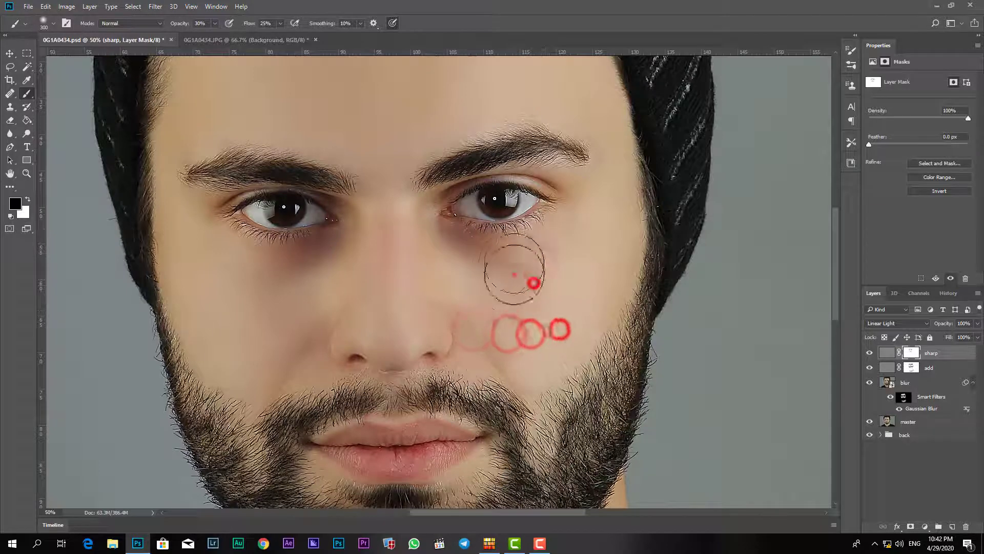
click(563, 279)
click(545, 364)
click(584, 291)
click(589, 239)
click(599, 228)
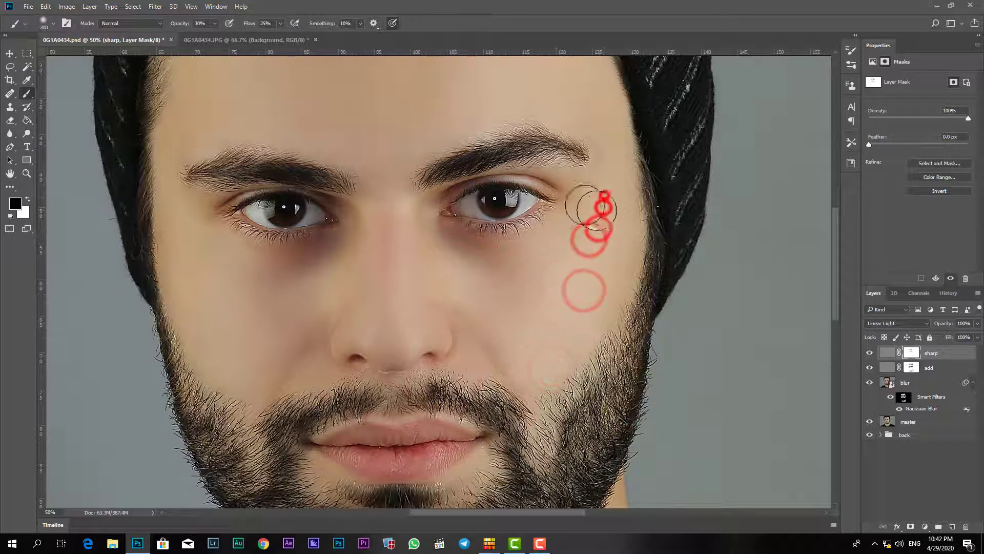
- Paint the sharp mask along the right temple
key(bracketleft)
key(bracketleft)
key(bracketleft)
drag(594, 143, 567, 242)
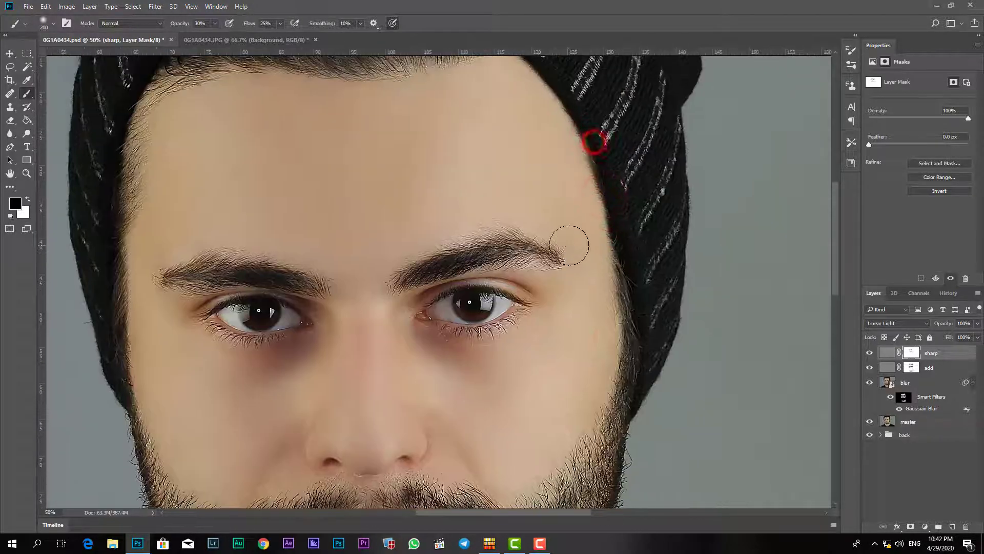
click(593, 266)
click(589, 310)
key(bracketright)
key(bracketright)
key(bracketright)
click(586, 238)
click(578, 216)
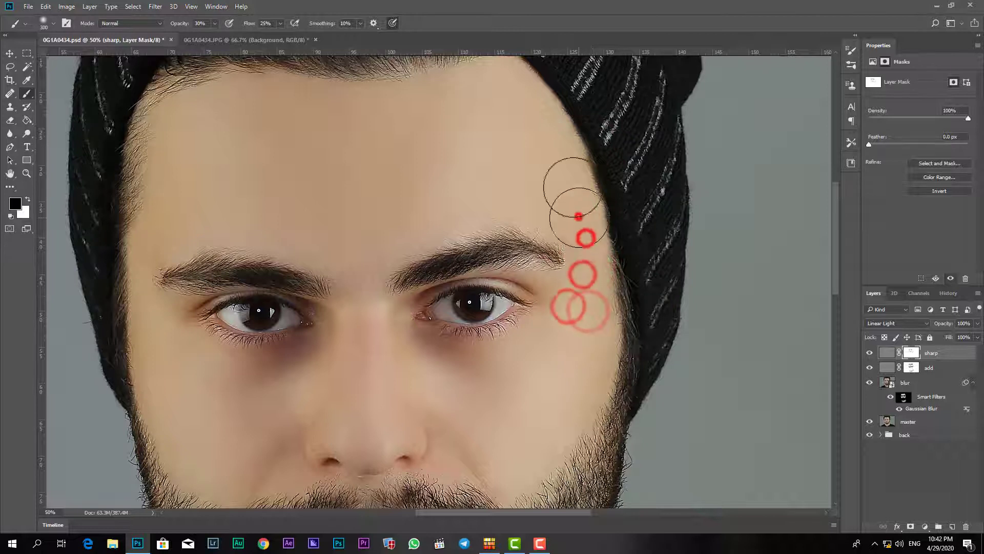
- Paint the sharp mask across the upper forehead and just above the brows
click(549, 176)
click(516, 137)
key(bracketright)
click(466, 103)
click(375, 121)
click(199, 113)
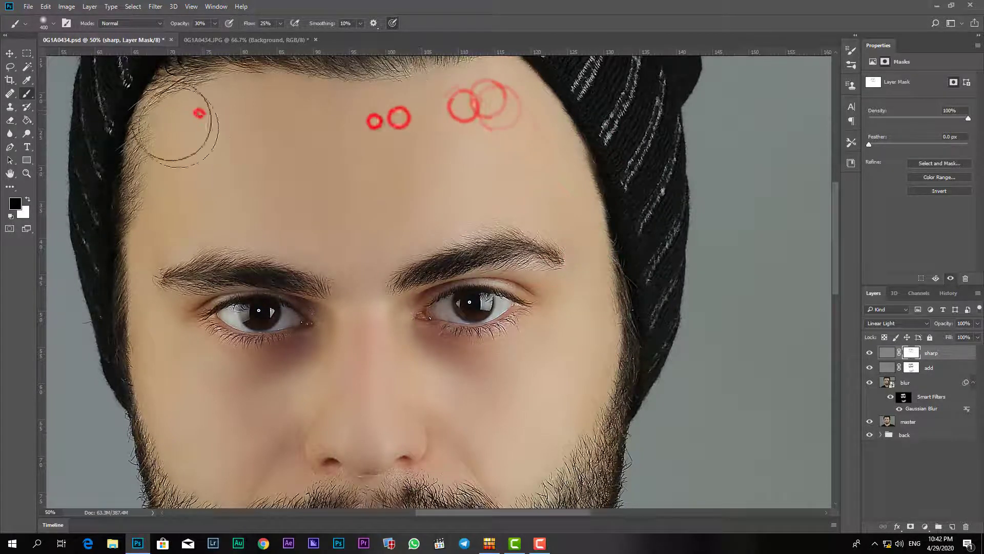
key(bracketleft)
click(281, 169)
click(467, 178)
click(215, 204)
key(bracketleft)
key(bracketleft)
click(183, 206)
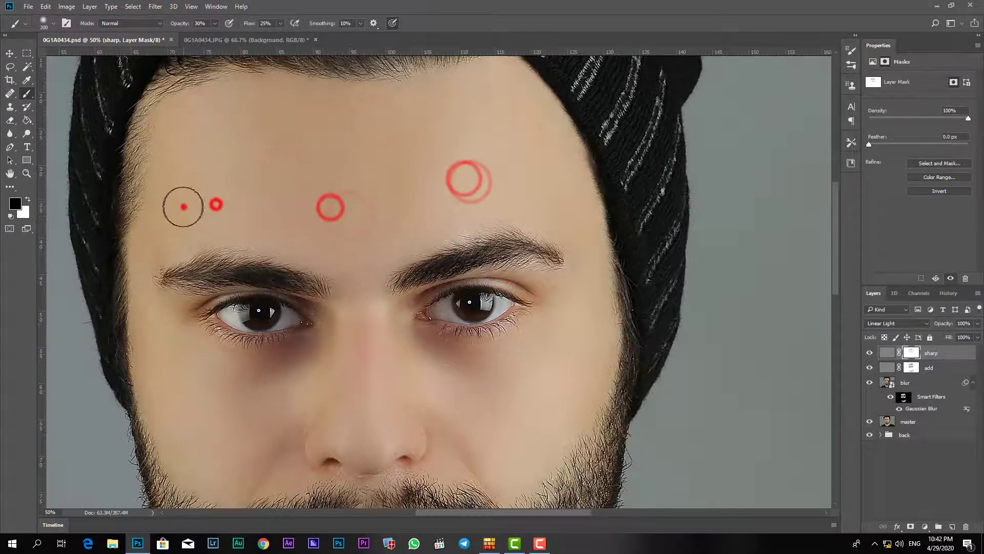
drag(237, 214, 236, 165)
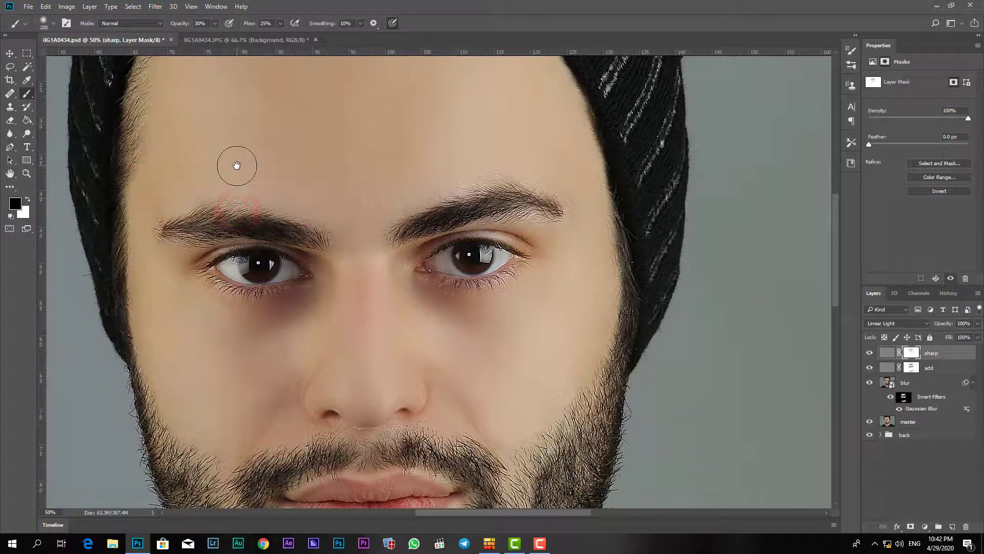
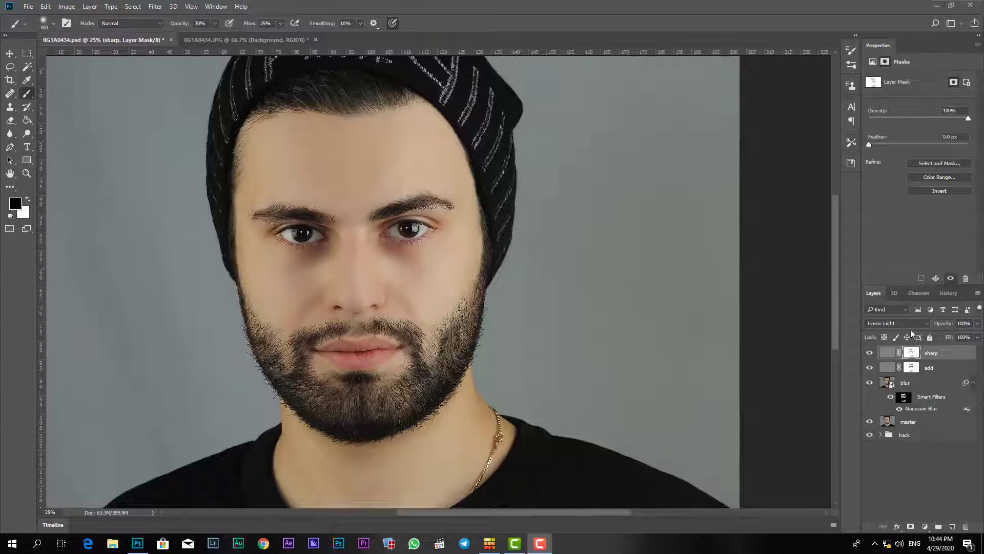
- Target the sharp layer's mask and frame the eyes and nose up close
click(912, 352)
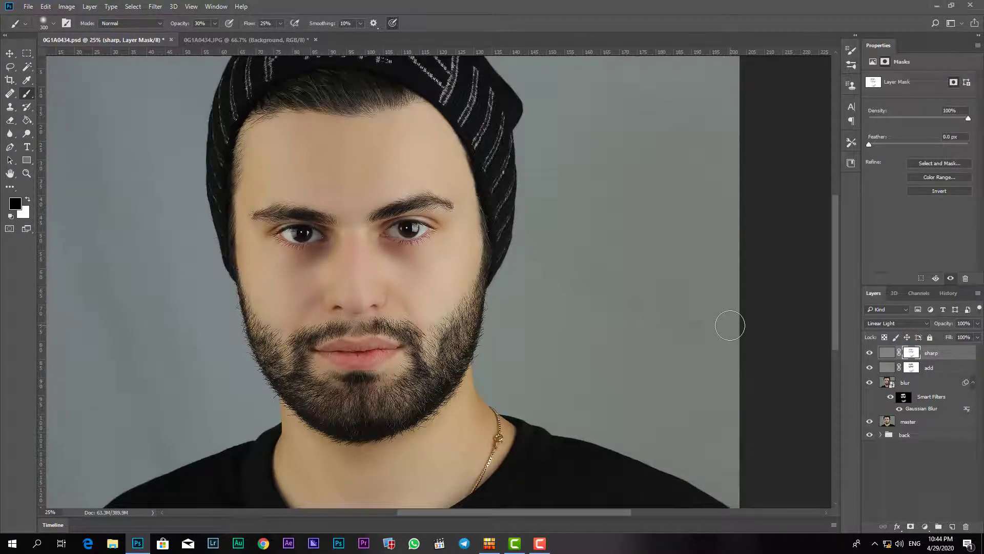
key(ctrl+plus)
key(ctrl+plus)
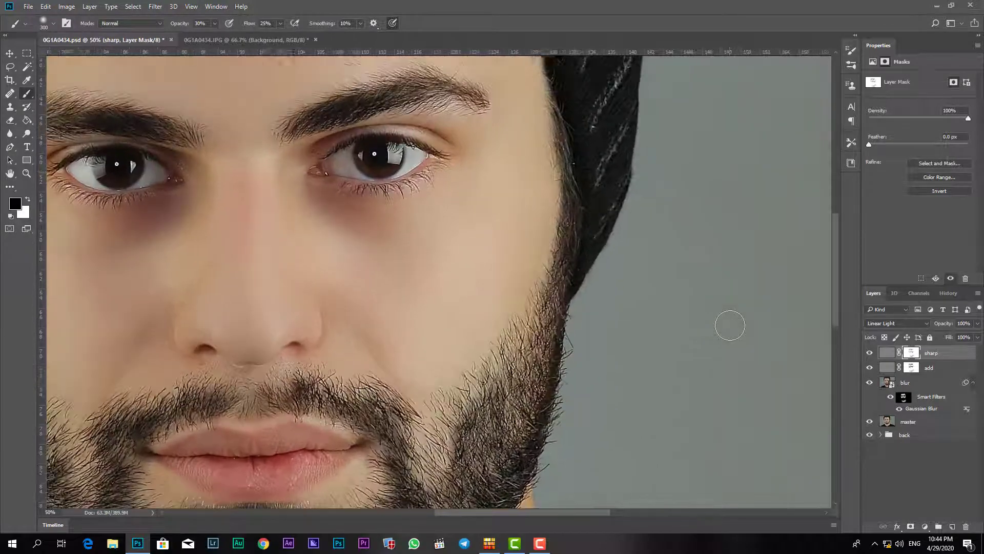
ctrl+click(413, 237)
drag(343, 209, 367, 225)
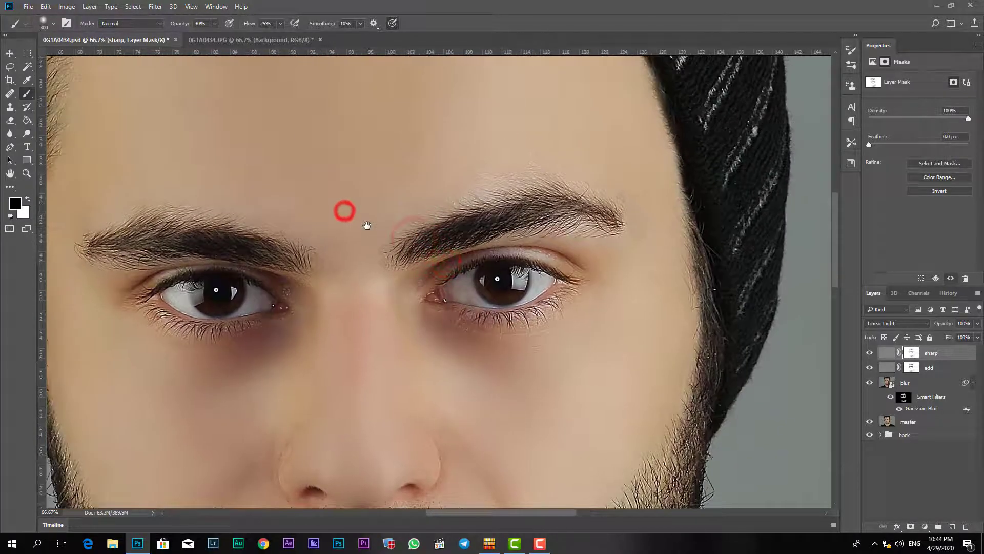
drag(324, 198, 374, 222)
mouse_move(373, 263)
mouse_down()
mouse_move(430, 256)
mouse_move(422, 204)
mouse_up()
key(ctrl+plus)
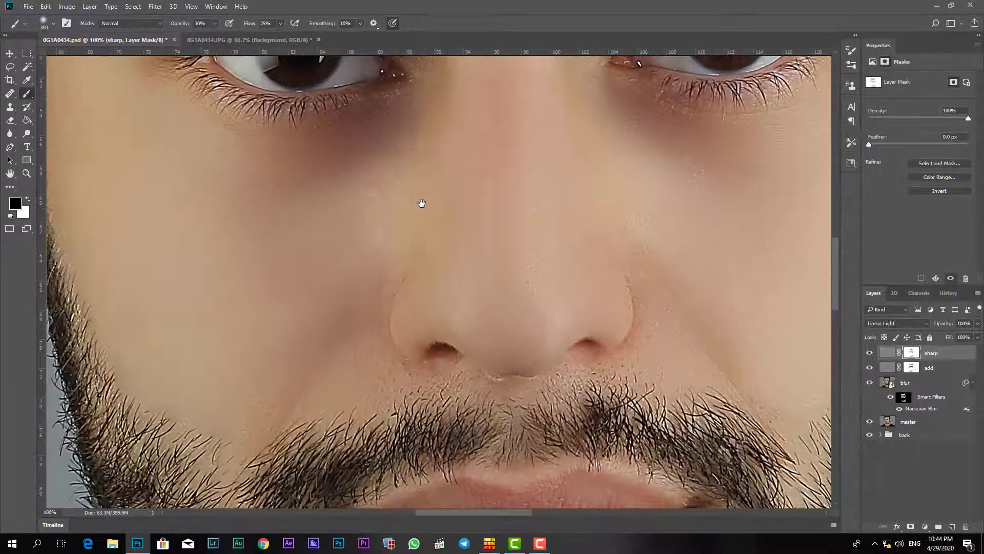
key(ctrl+plus)
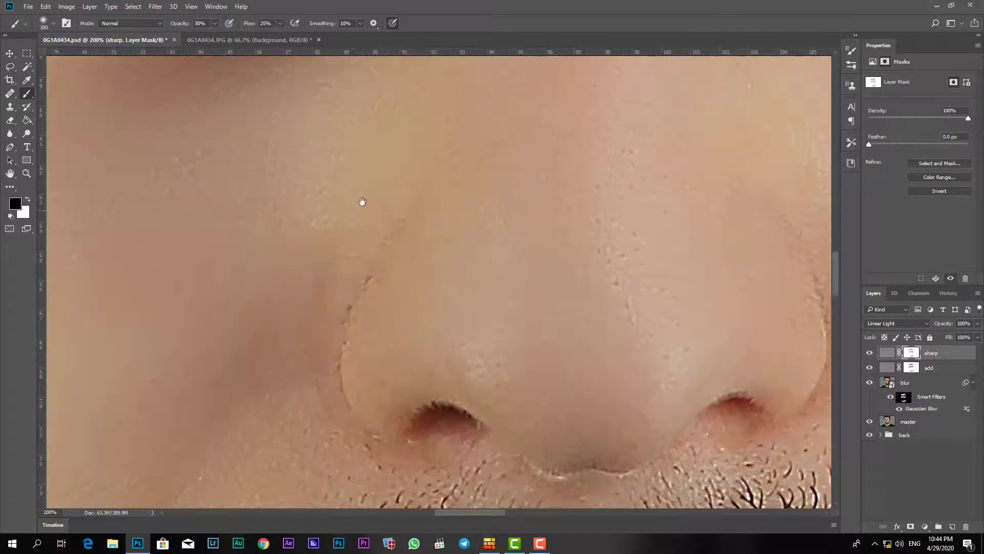
key(ctrl+minus)
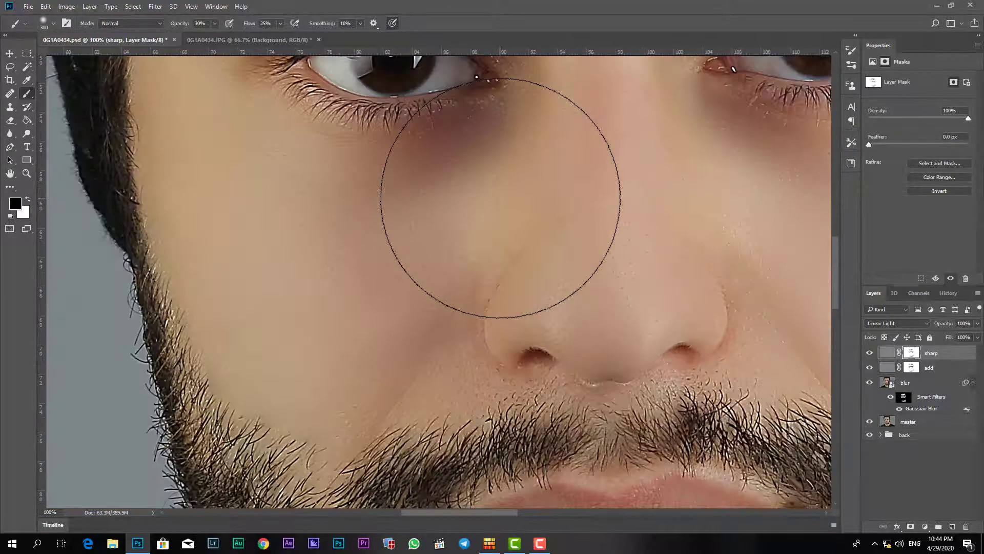
key(ctrl+minus)
key(ctrl+minus)
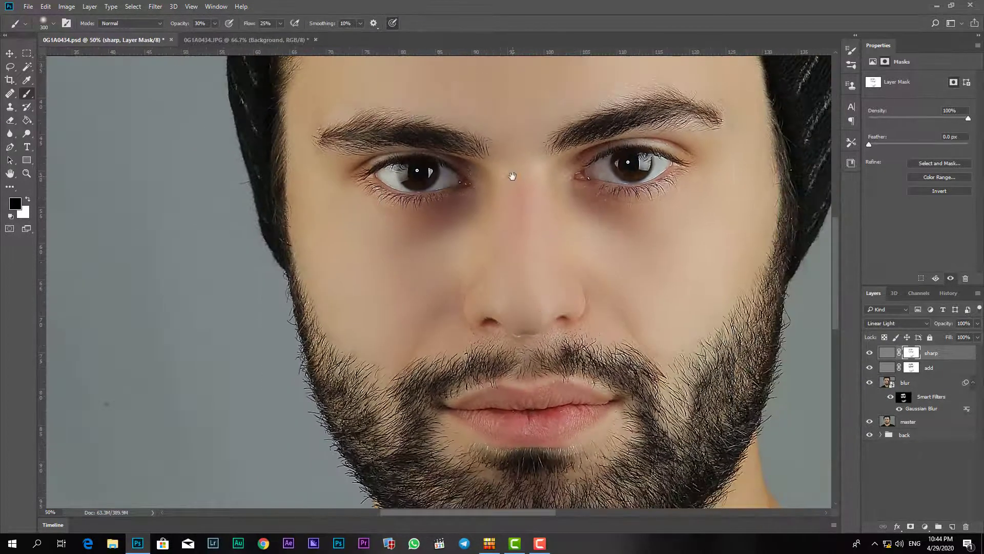
mouse_move(512, 177)
mouse_down()
mouse_move(455, 255)
mouse_move(432, 323)
mouse_up()
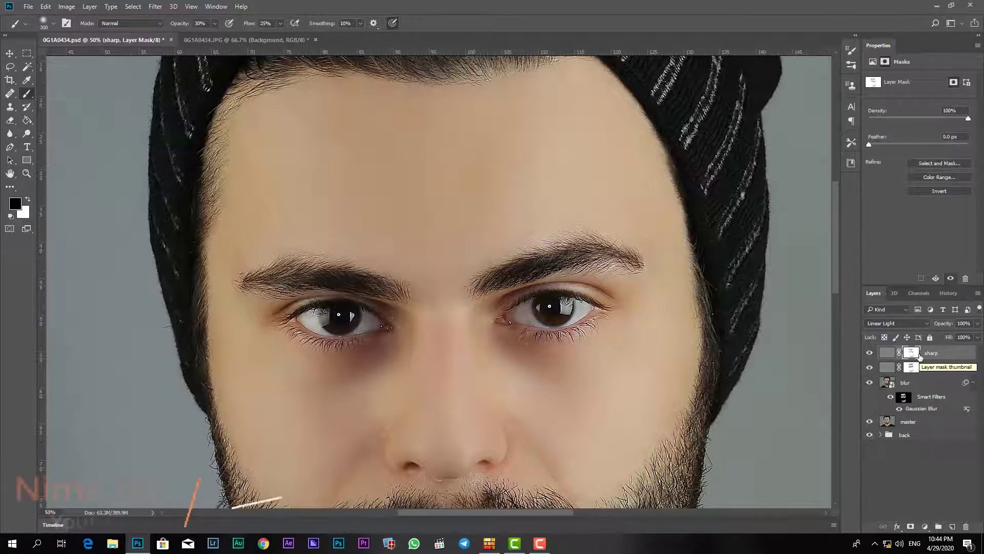
click(913, 353)
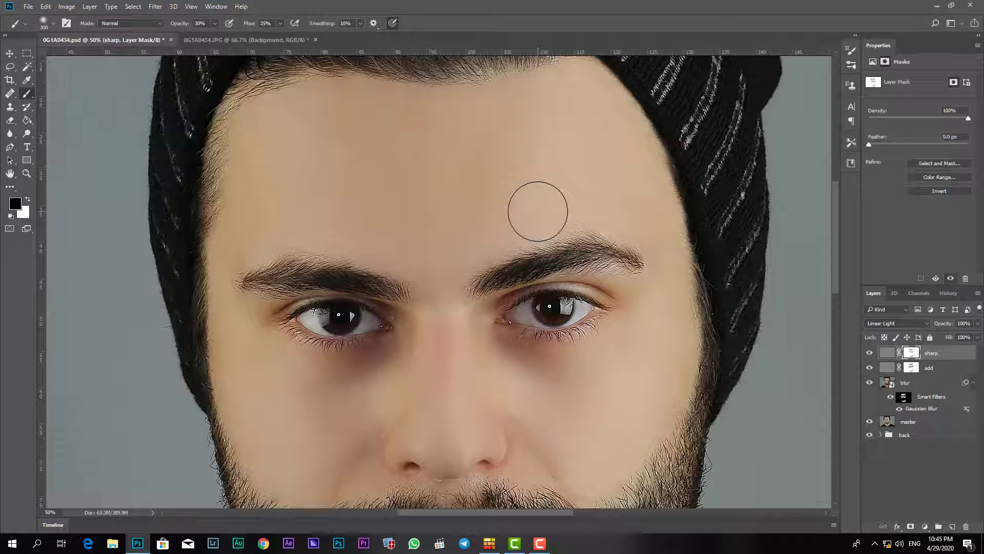
- Paint the sharp mask black over the nose, under the left eye and left cheek
drag(418, 368, 421, 308)
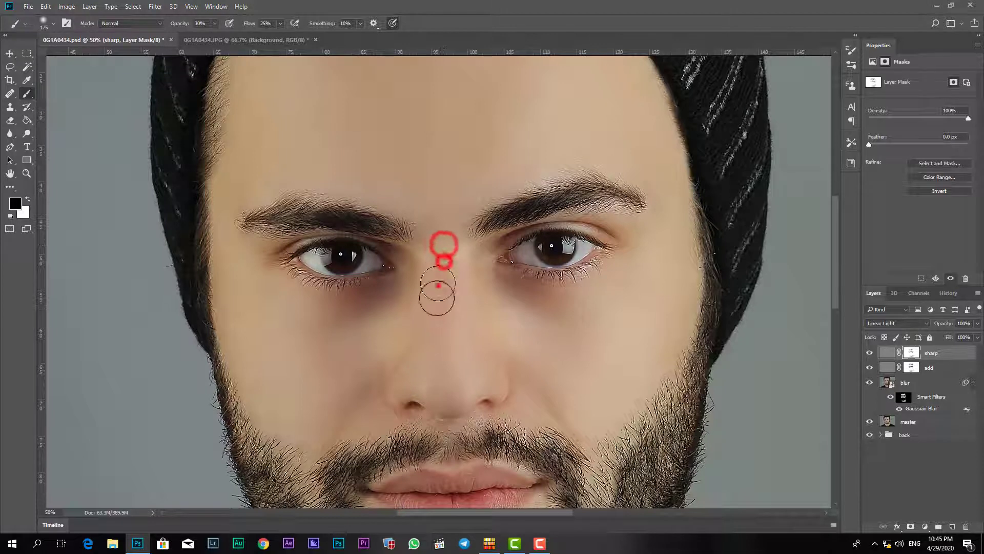
click(442, 286)
click(457, 343)
click(425, 379)
click(447, 382)
click(480, 383)
key(bracketright)
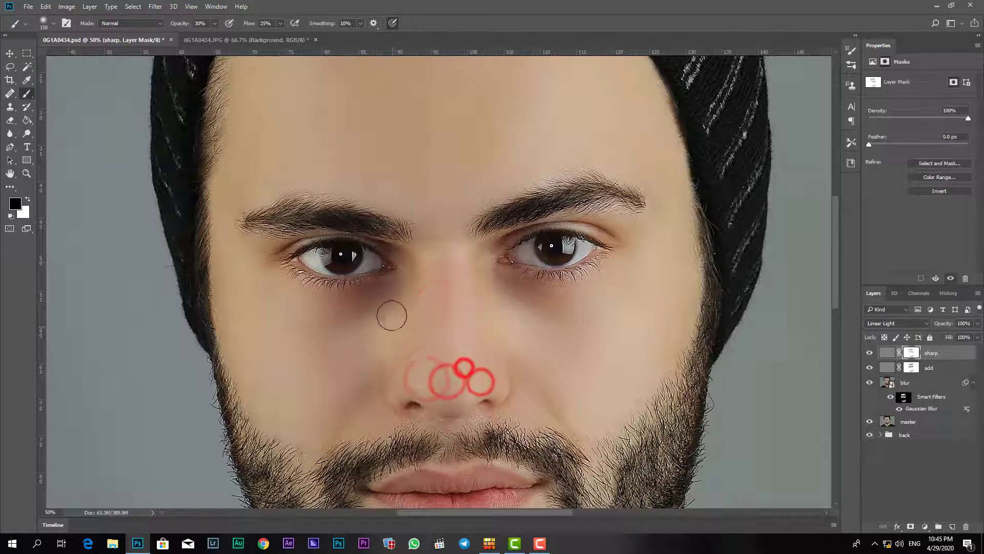
click(373, 311)
click(345, 327)
click(285, 328)
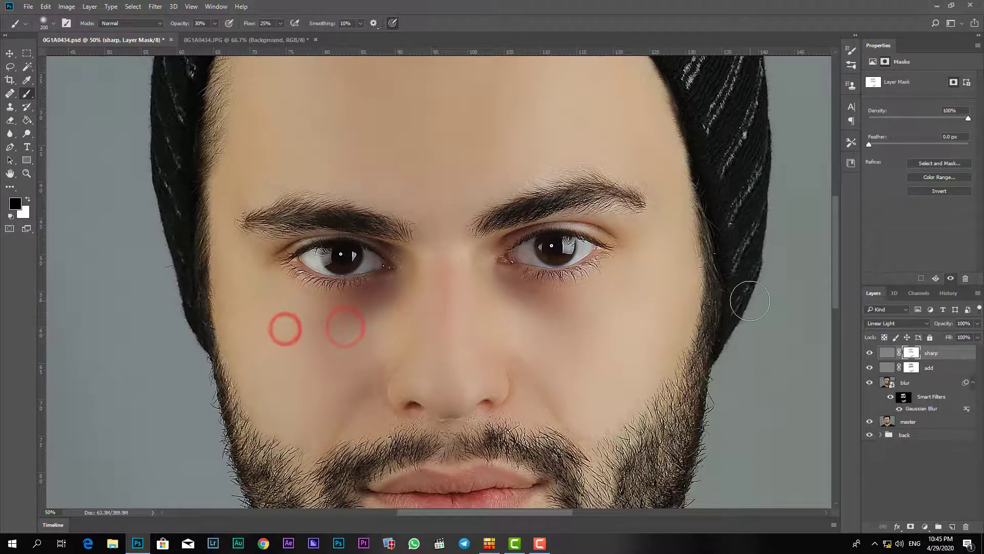
key(ctrl+minus)
key(ctrl+minus)
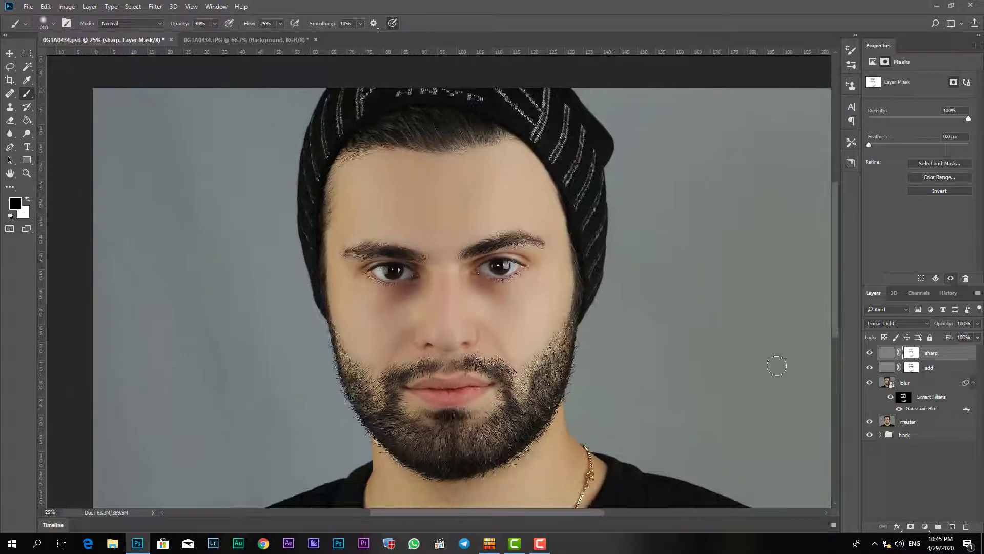
mouse_move(530, 307)
mouse_down()
mouse_move(528, 205)
mouse_move(530, 246)
mouse_up()
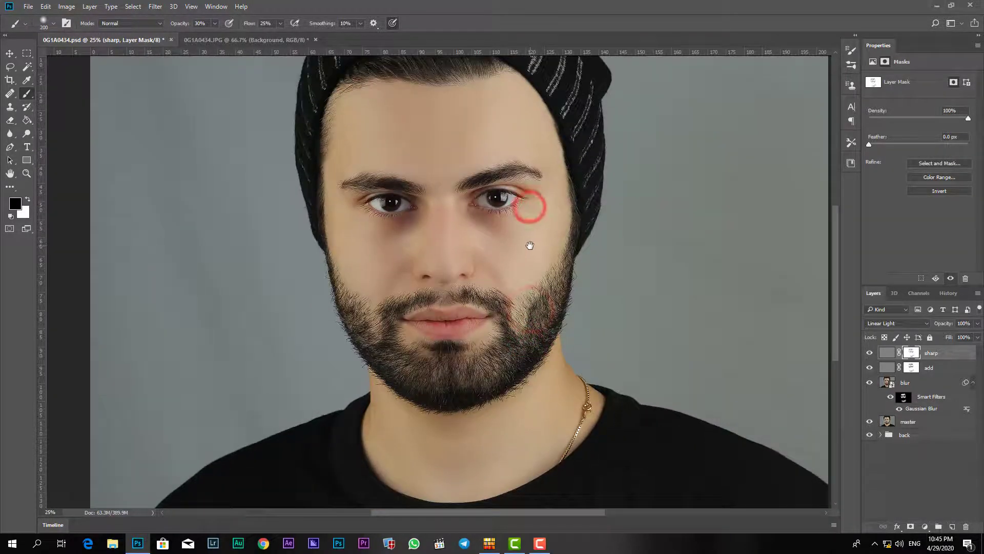
- Toggle the sharp, master, Layer 1 and blur visibility to compare the retouch
click(872, 352)
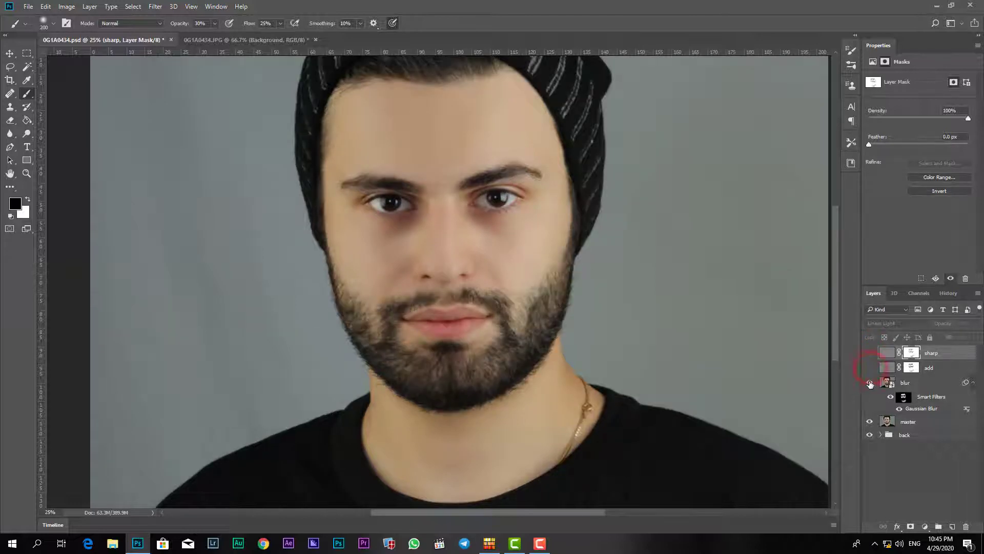
click(870, 421)
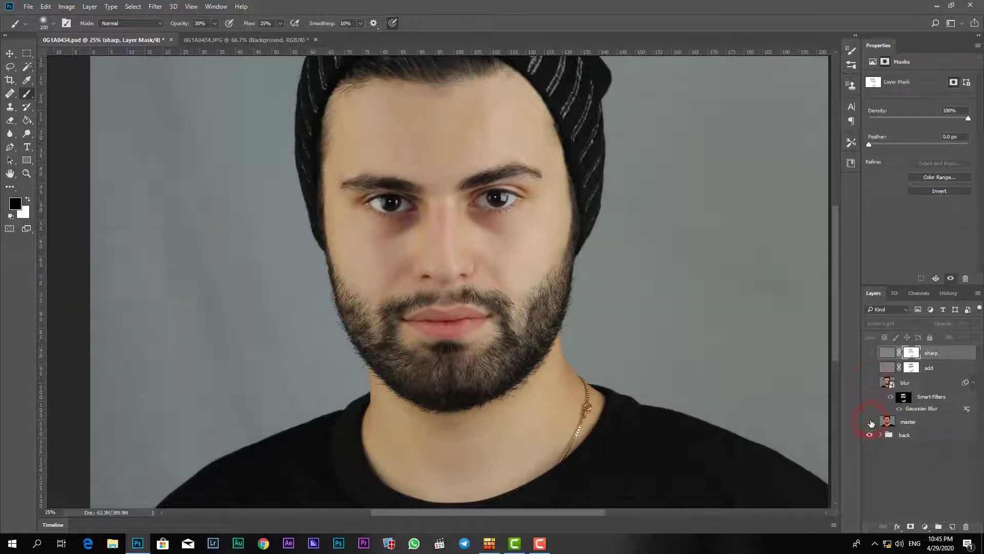
click(881, 434)
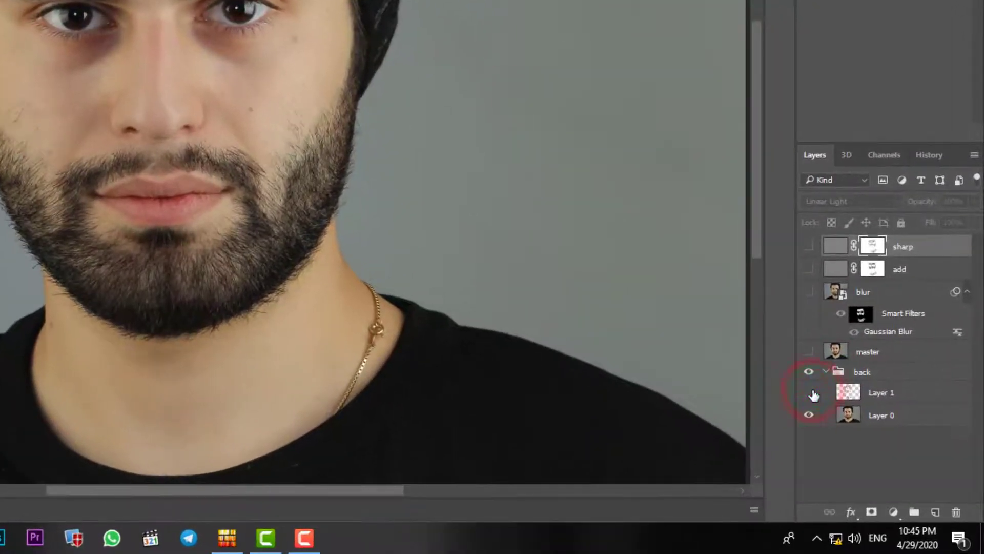
click(811, 392)
click(810, 292)
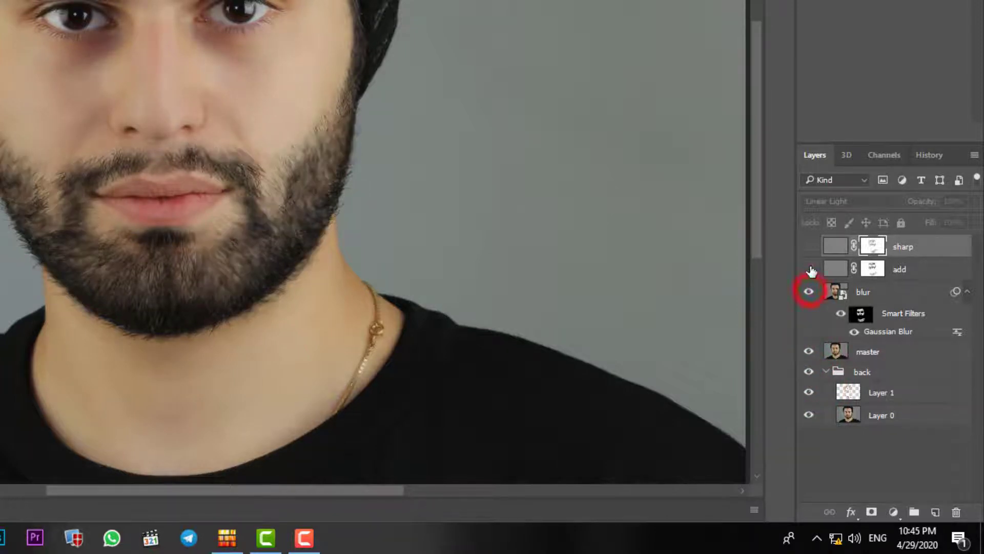
click(810, 248)
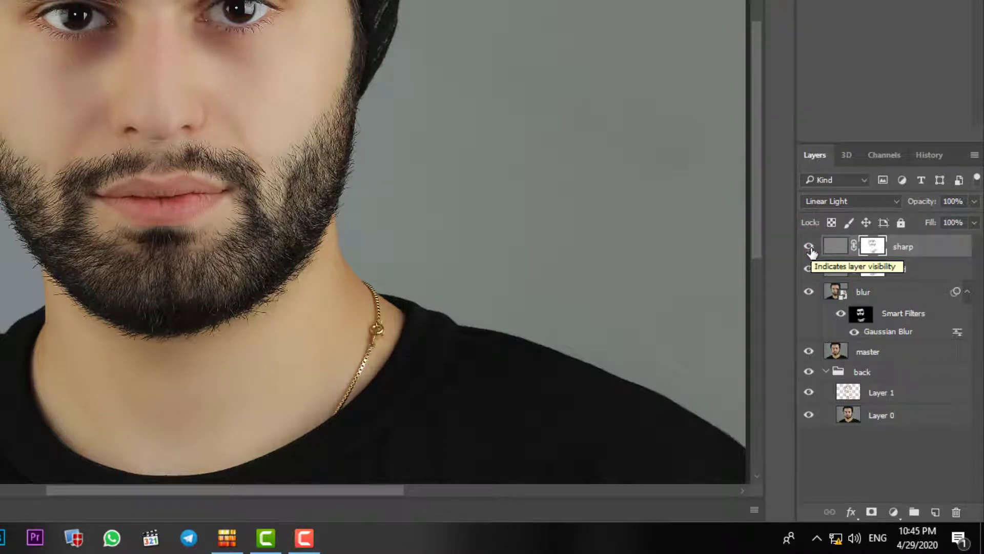
- Collapse the back group and drag it to the top, above sharp
click(835, 370)
click(825, 371)
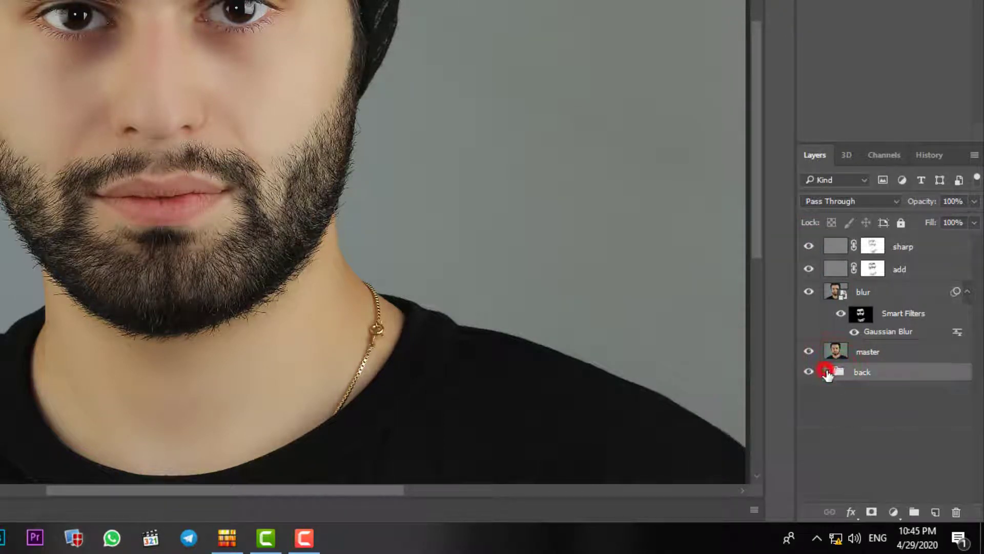
drag(841, 375, 855, 242)
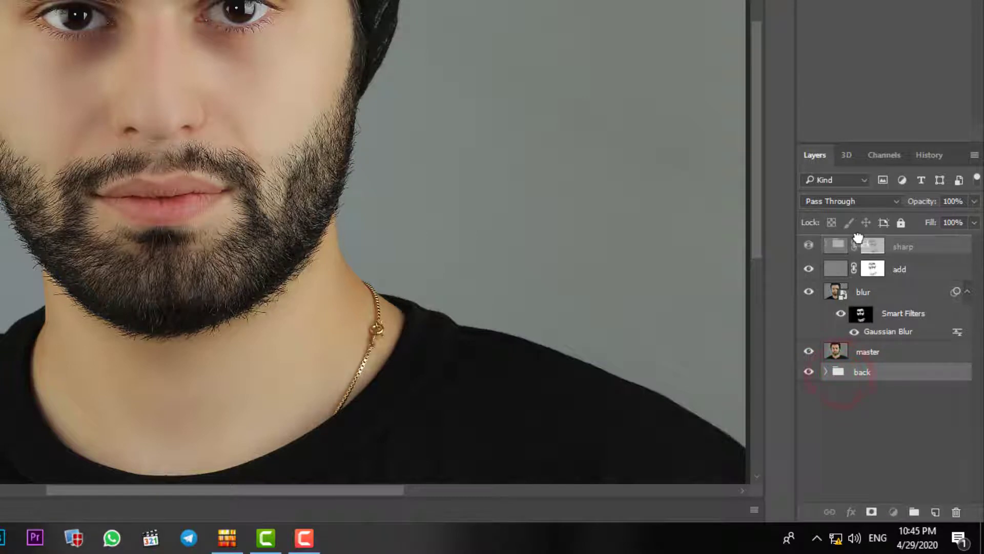
- Zoom in and toggle the back group repeatedly to compare the face retouch
click(809, 245)
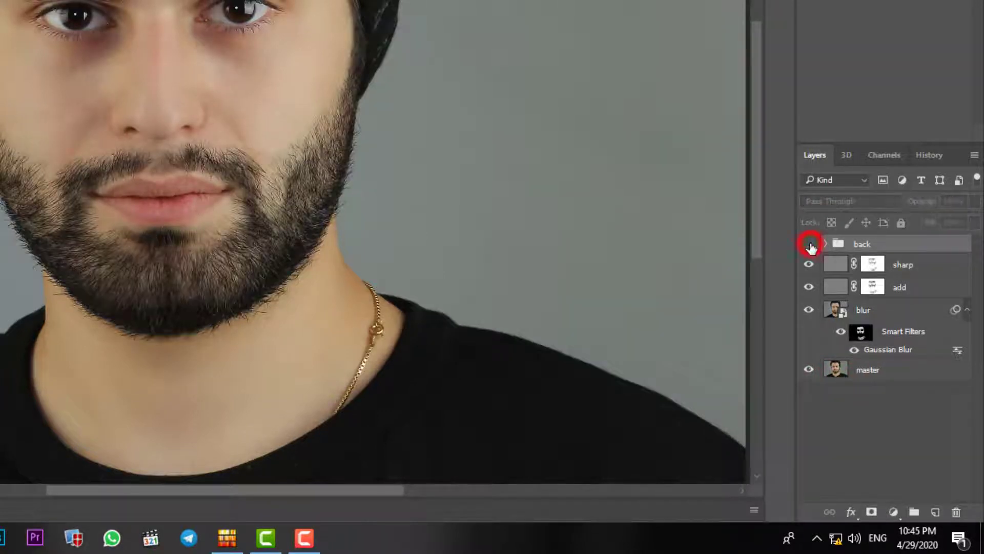
click(810, 244)
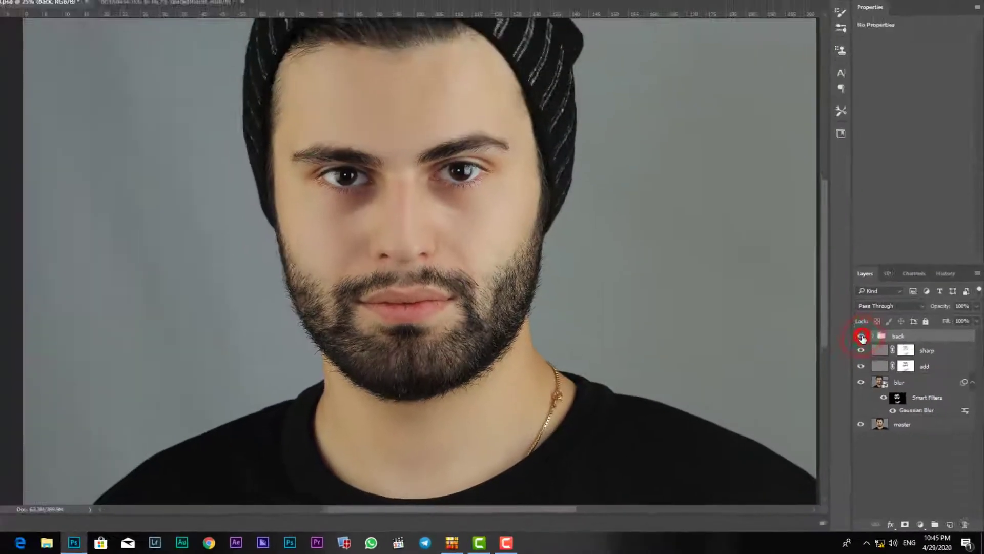
click(810, 244)
key(ctrl+equal)
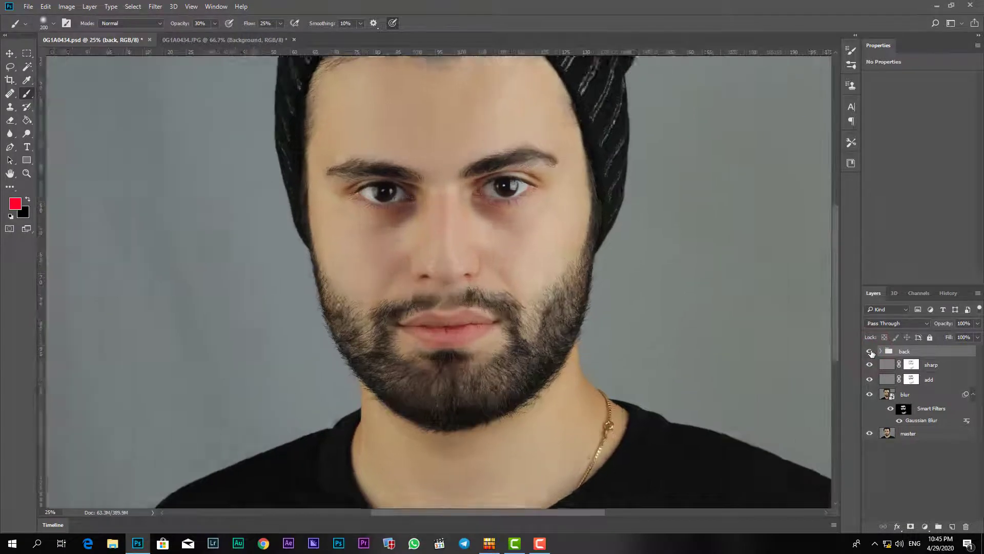
key(ctrl+equal)
click(870, 351)
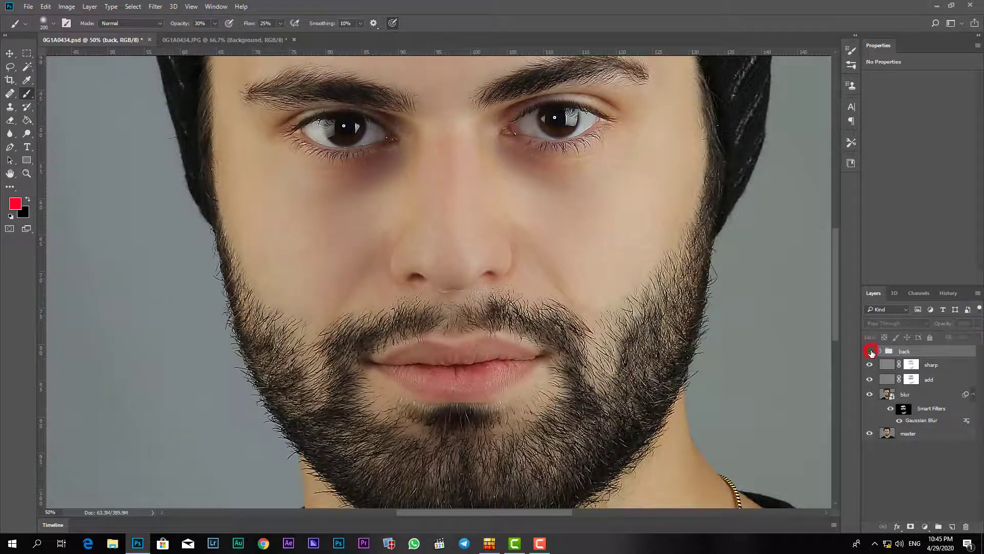
click(870, 351)
click(870, 351)
click(869, 352)
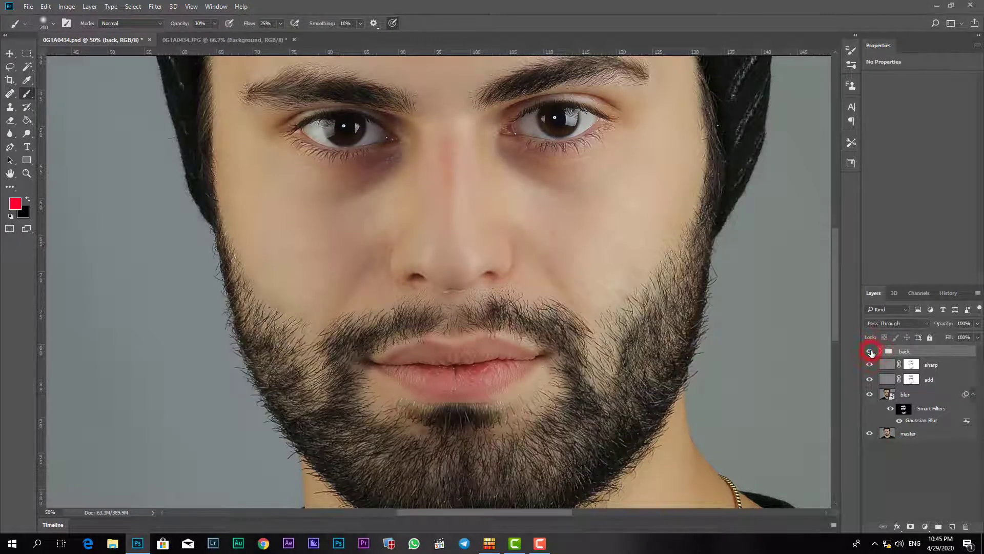
scroll(547, 180, up, 5)
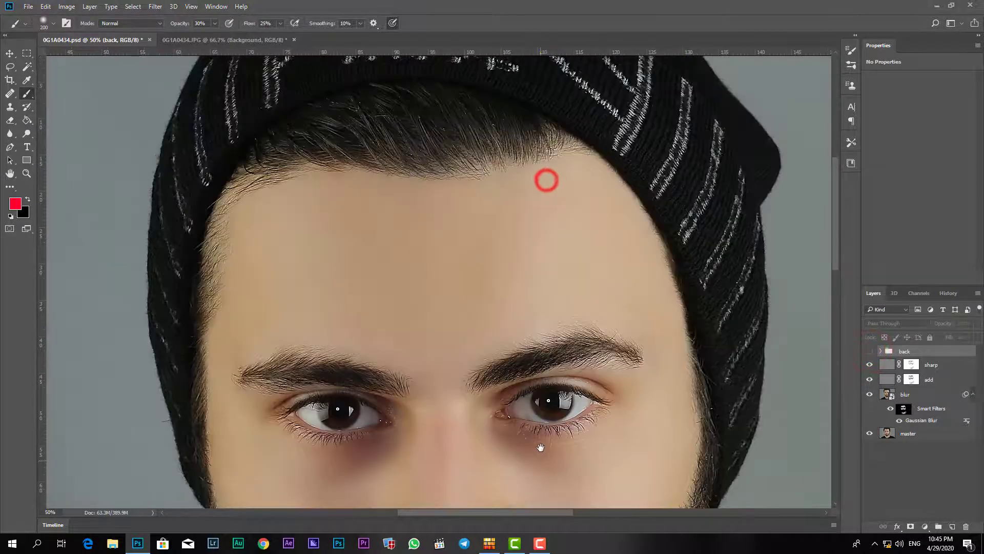
scroll(545, 176, down, 1)
click(870, 351)
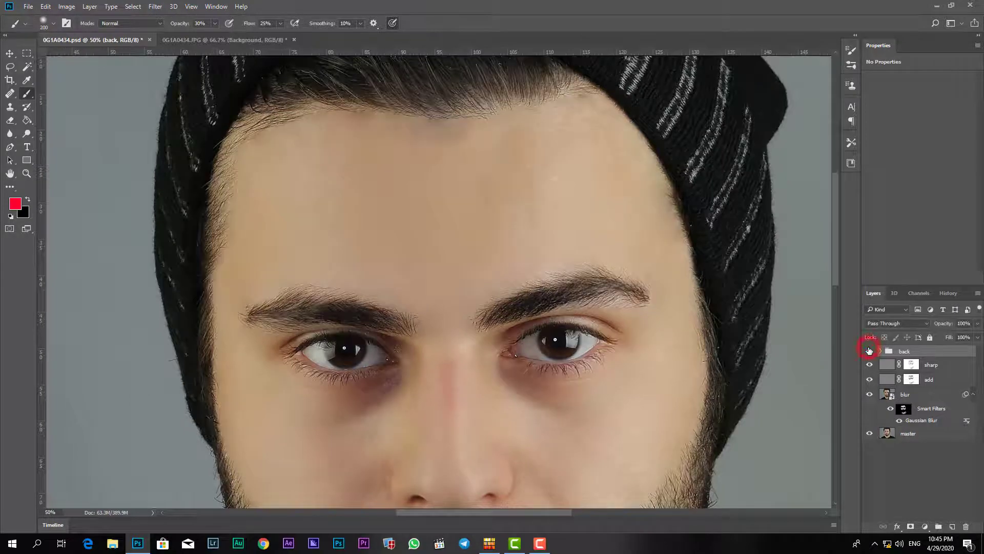
click(869, 350)
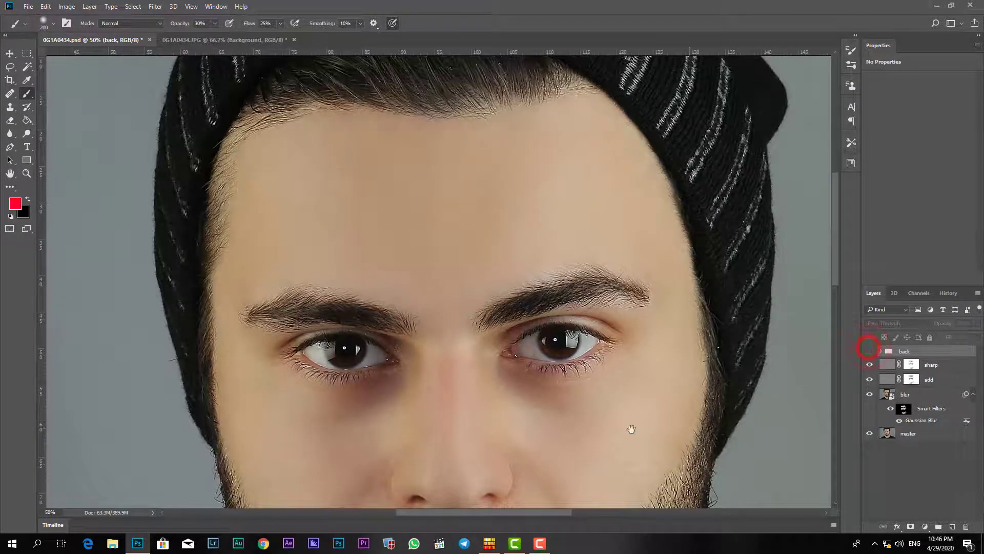
drag(611, 418, 624, 183)
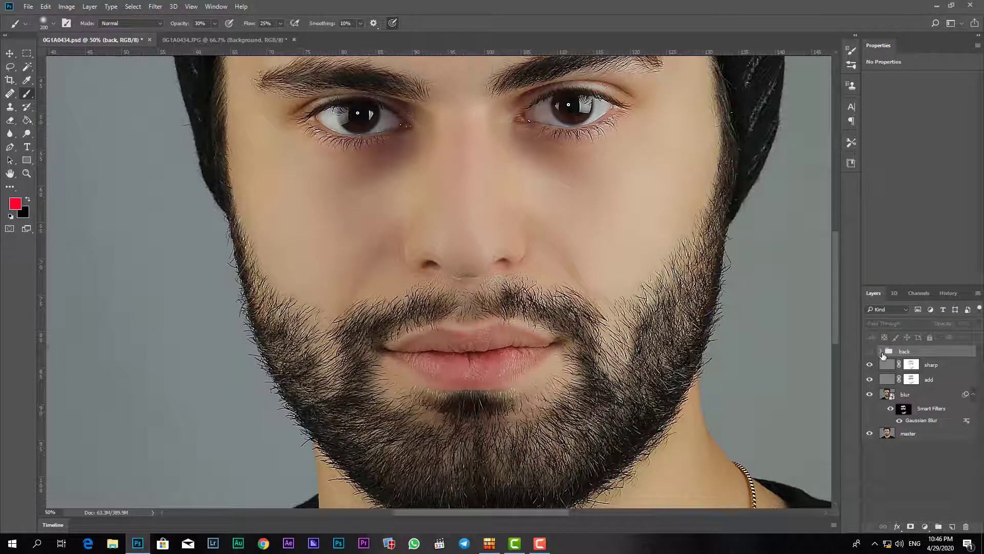
- Expand the back group, re-show its layers, and compare the eyes and skin with it toggled
click(882, 351)
click(870, 365)
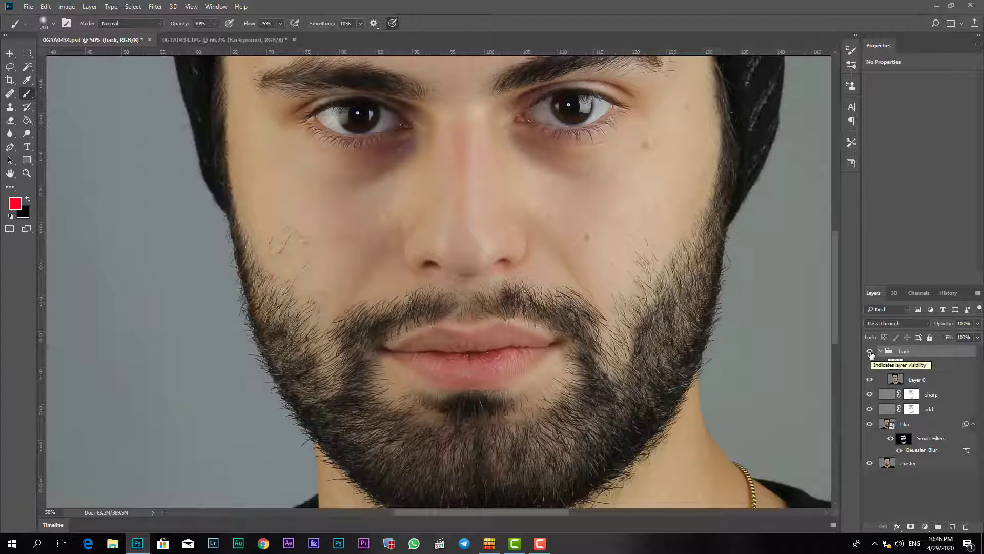
click(870, 352)
click(870, 353)
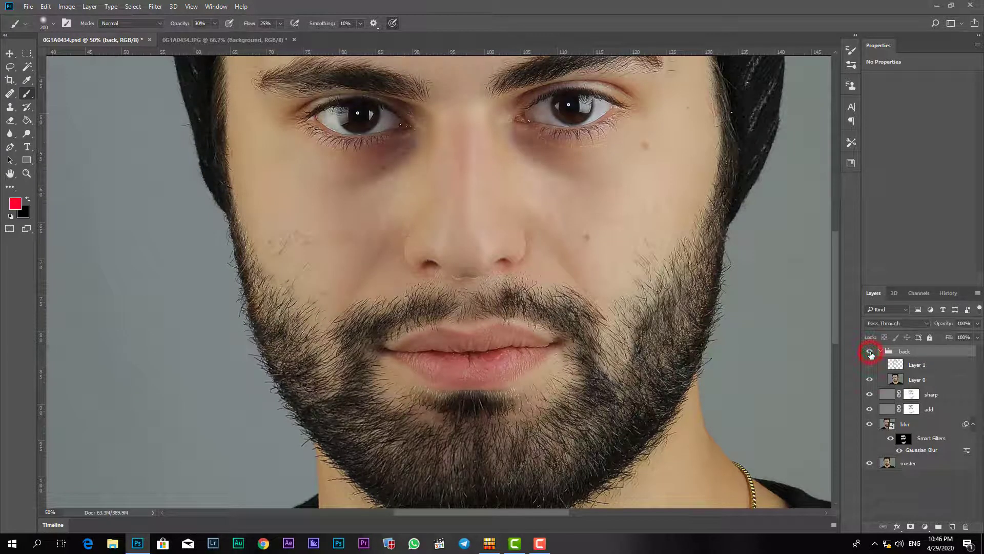
click(870, 352)
key(ctrl+minus)
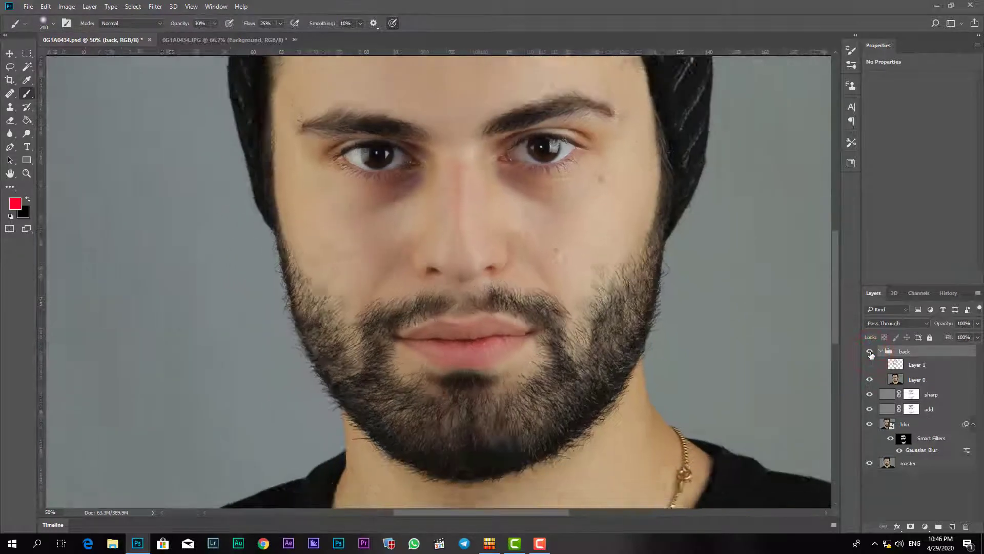
key(ctrl+minus)
click(871, 353)
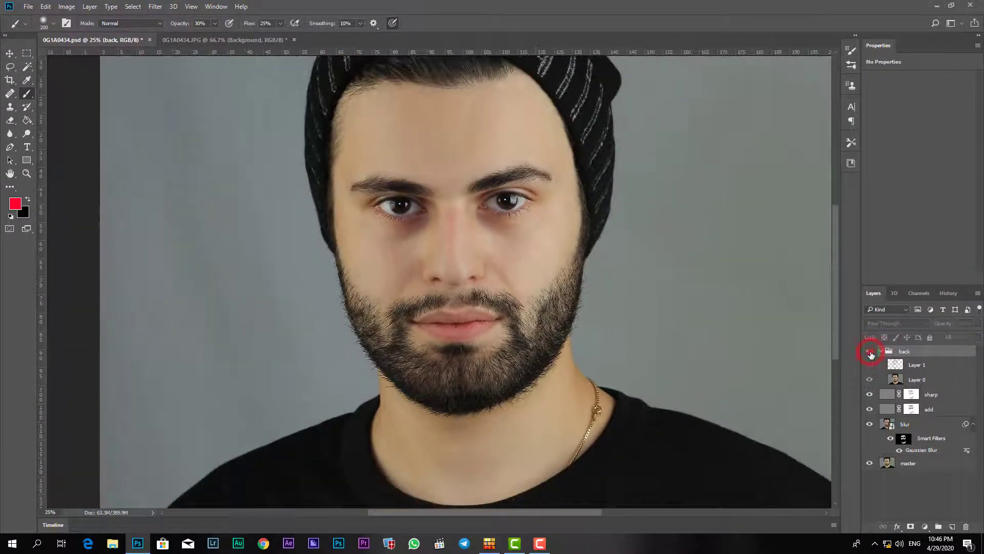
key(ctrl+plus)
key(ctrl+plus)
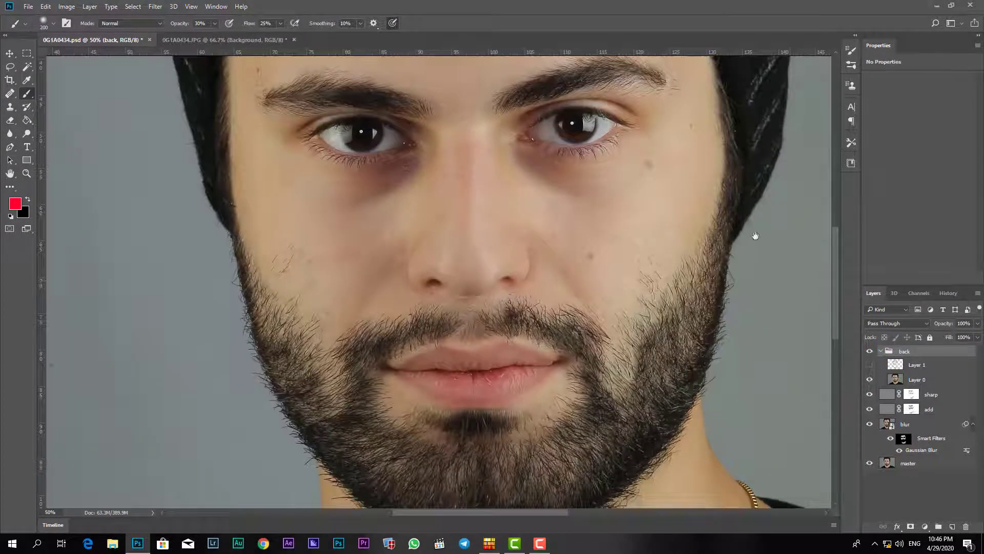
scroll(649, 209, up, 4)
scroll(647, 209, up, 2)
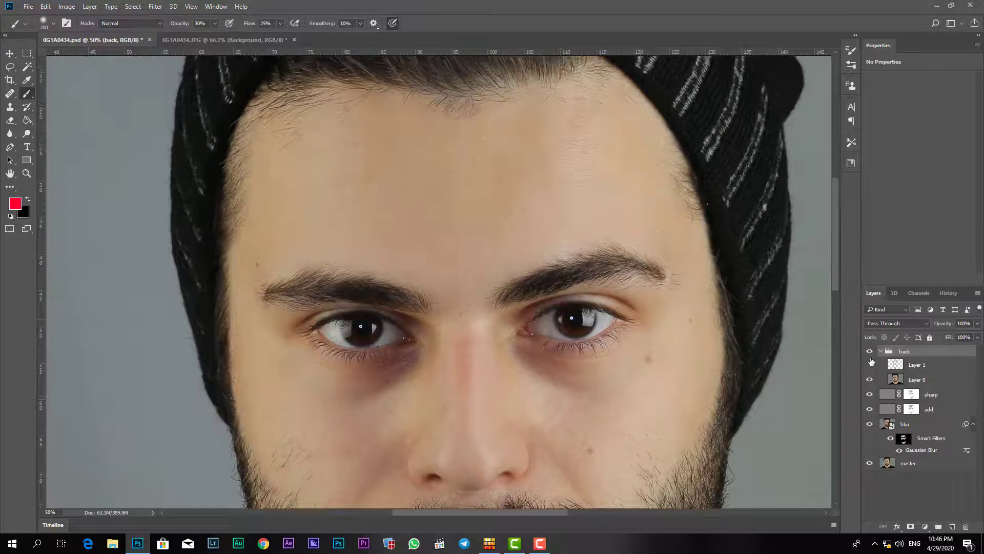
key(ctrl+plus)
scroll(611, 231, up, 3)
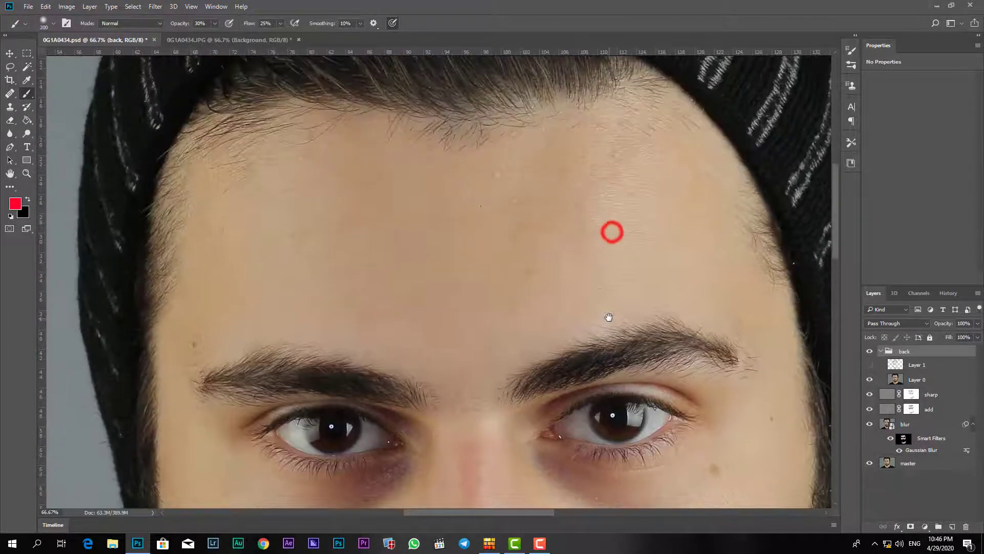
click(871, 353)
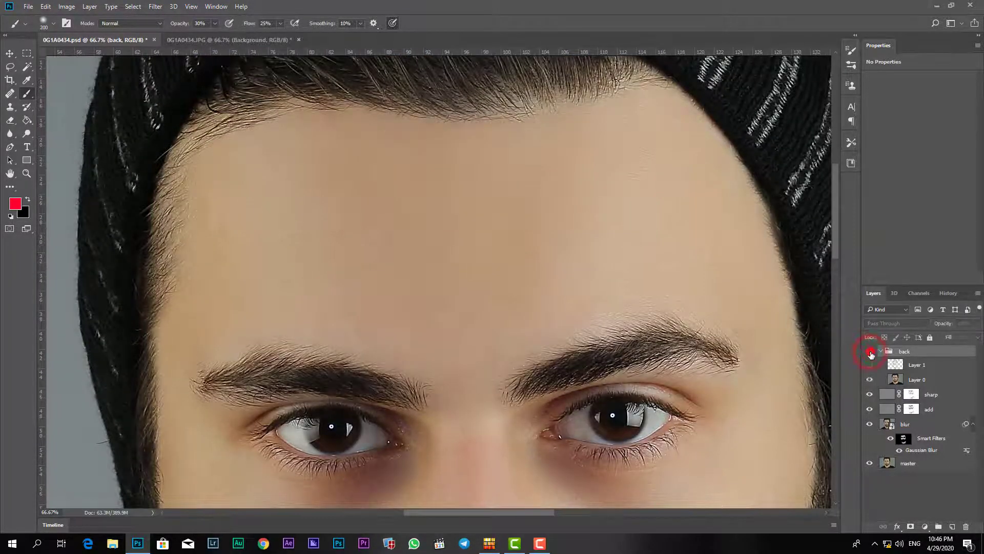
click(870, 352)
click(871, 352)
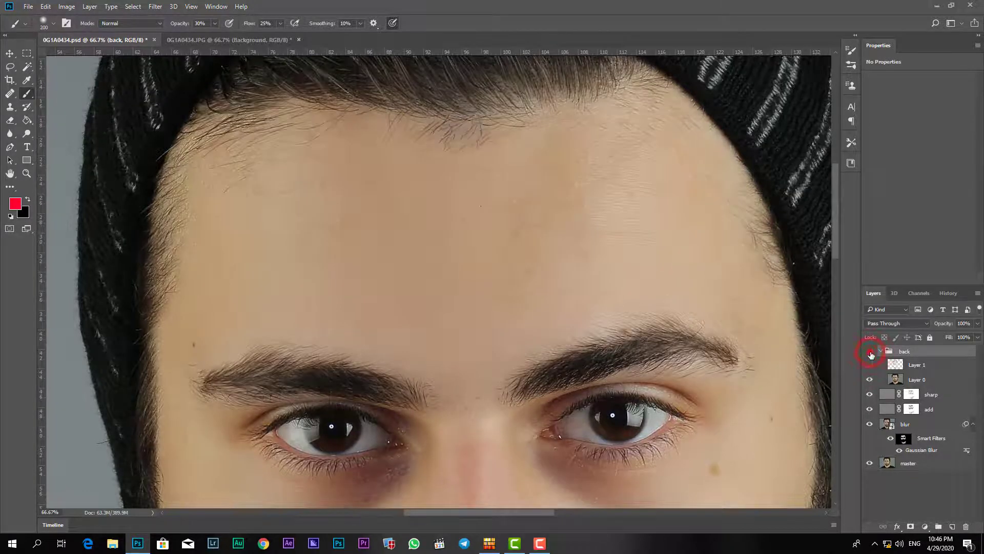
click(871, 353)
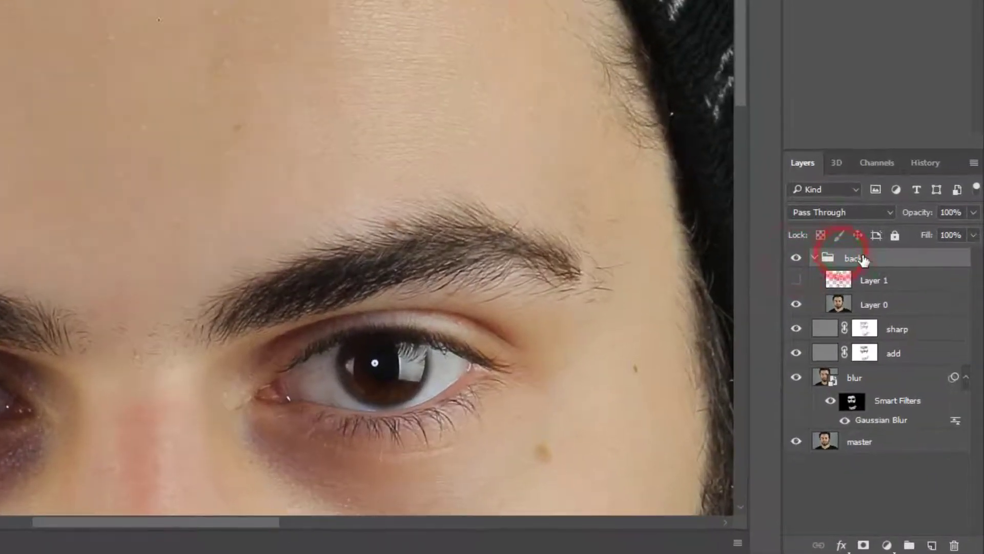
- Move the back group below master, hide it, and target the sharp layer's mask
drag(862, 259, 869, 445)
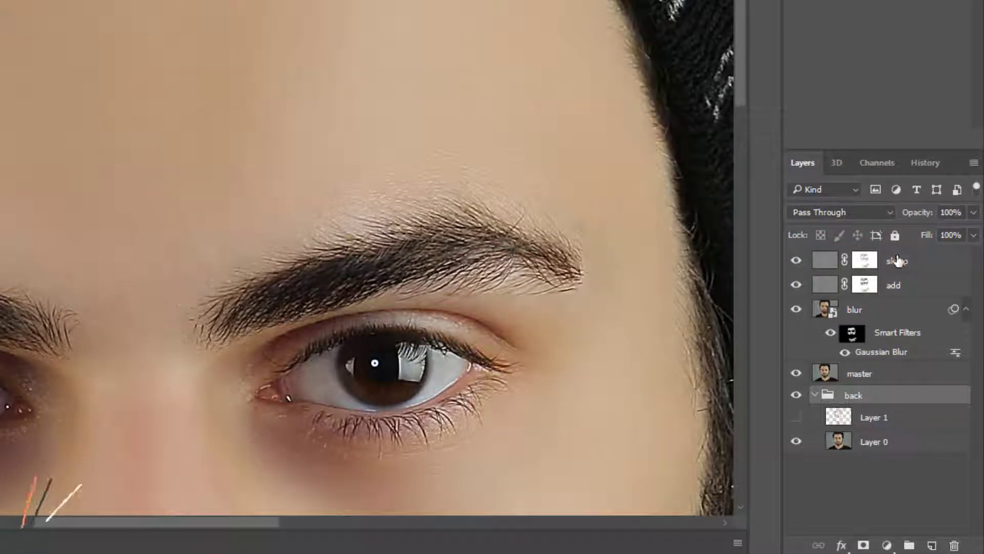
click(796, 396)
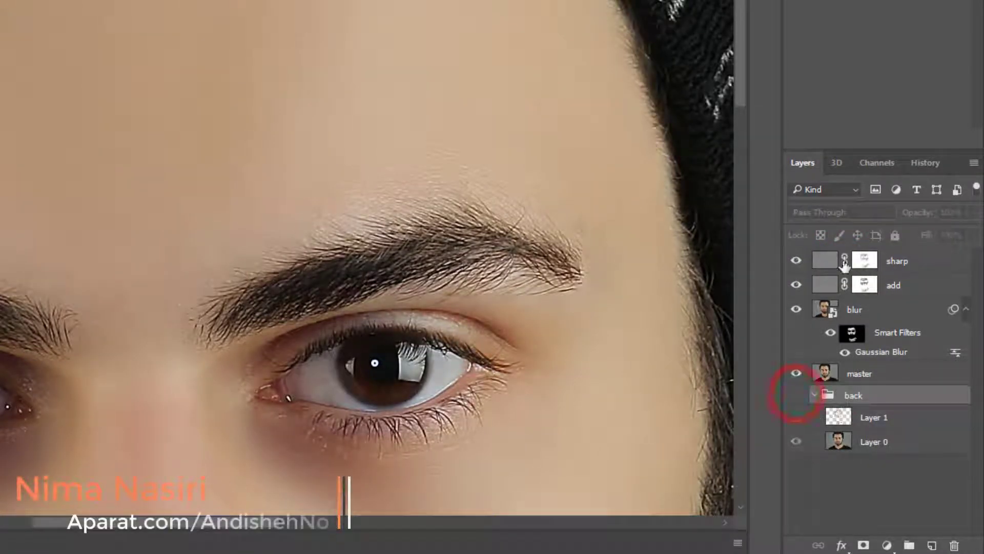
click(861, 261)
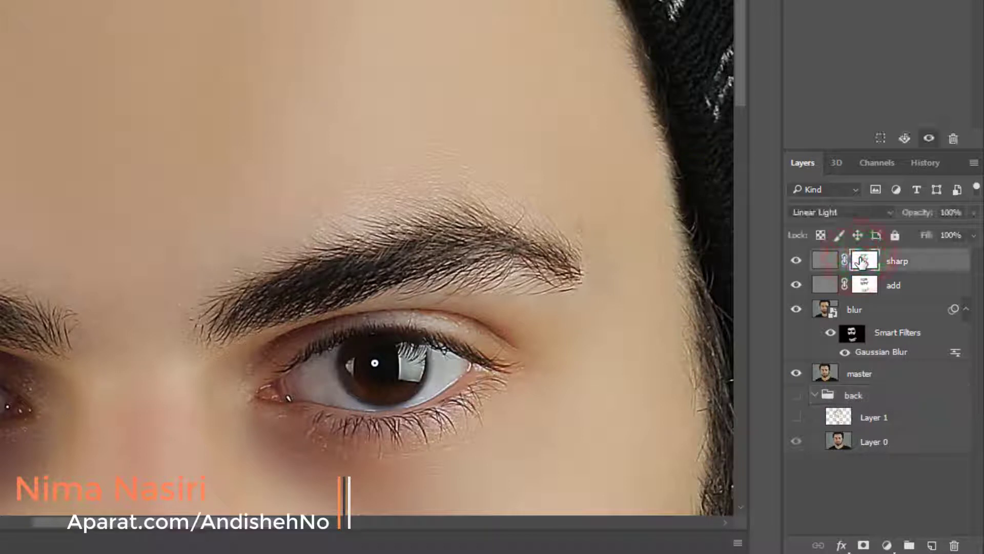
key(ctrl+minus)
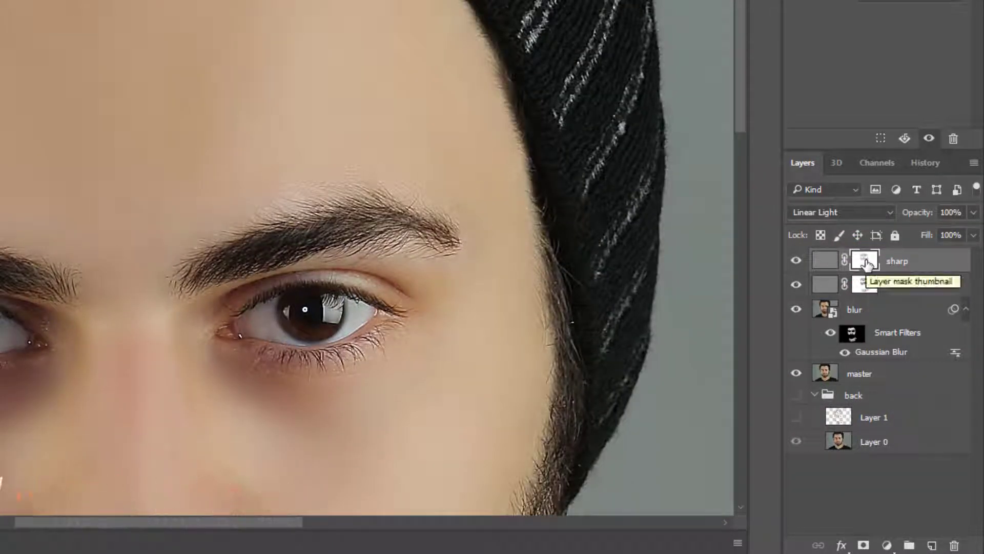
key(ctrl+minus)
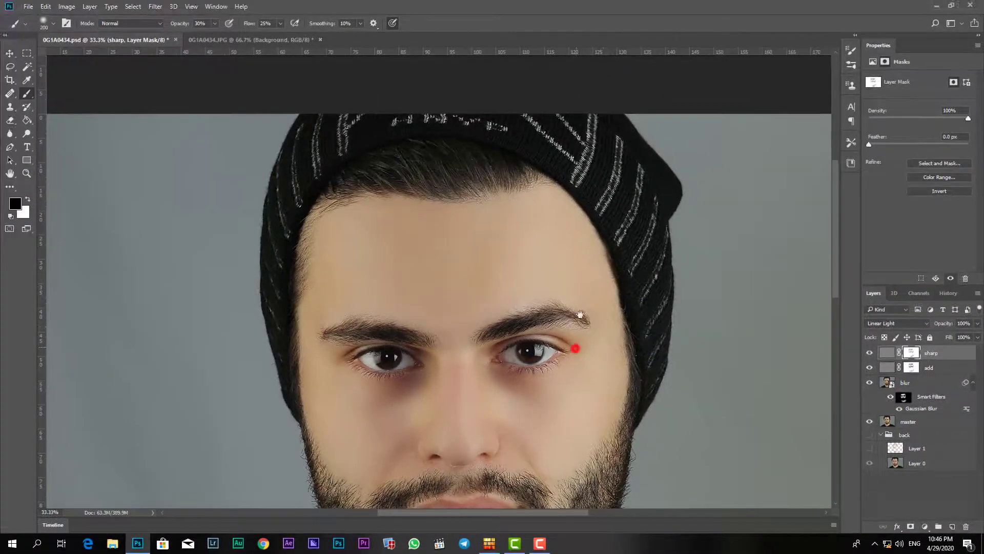
drag(580, 314, 580, 269)
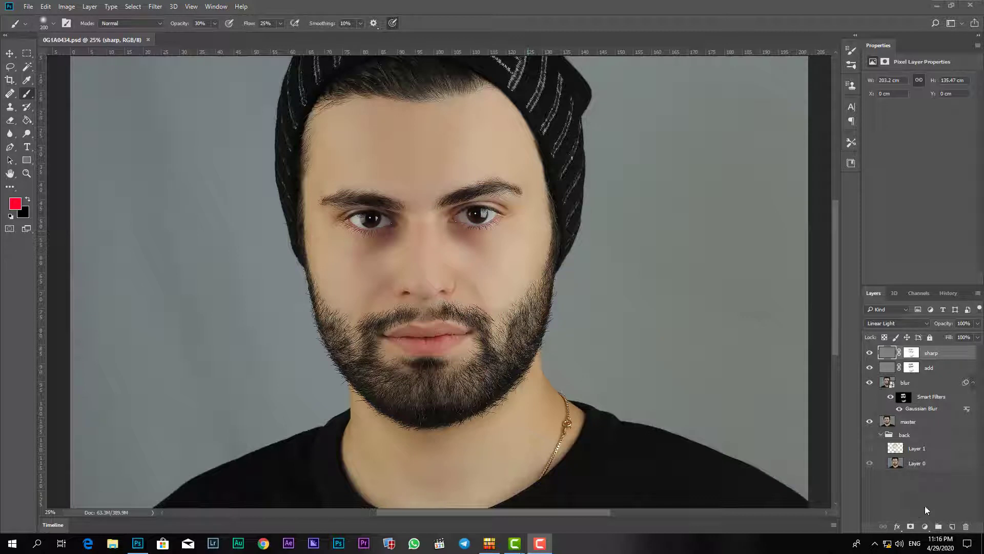
- Add a Solid Color fill layer, Color Fill 1, from the fill/adjustment layer menu
click(926, 527)
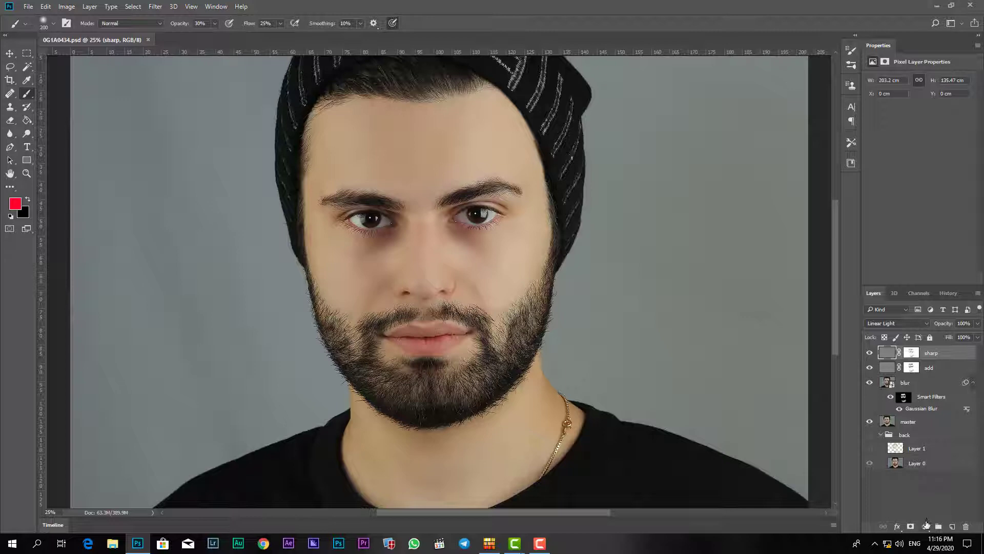
click(925, 526)
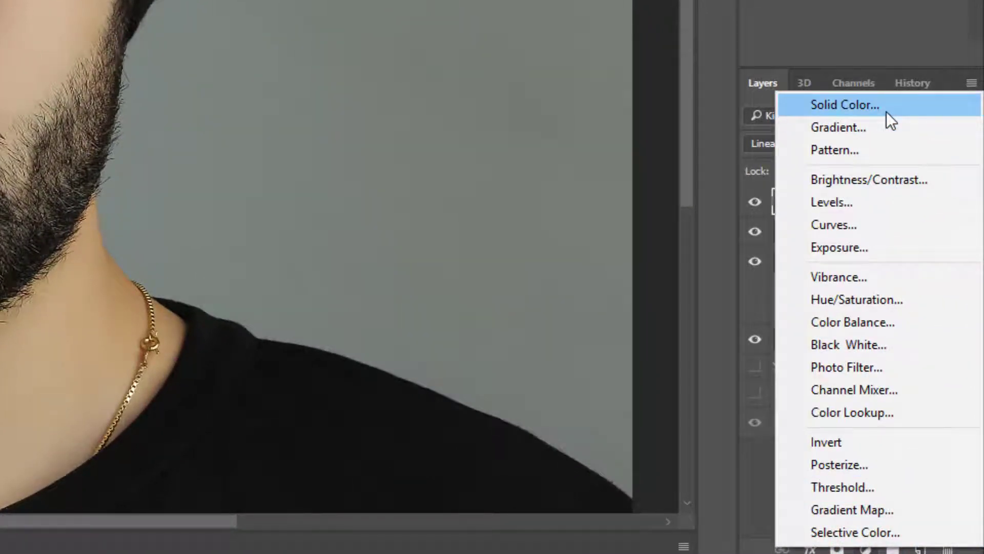
click(866, 548)
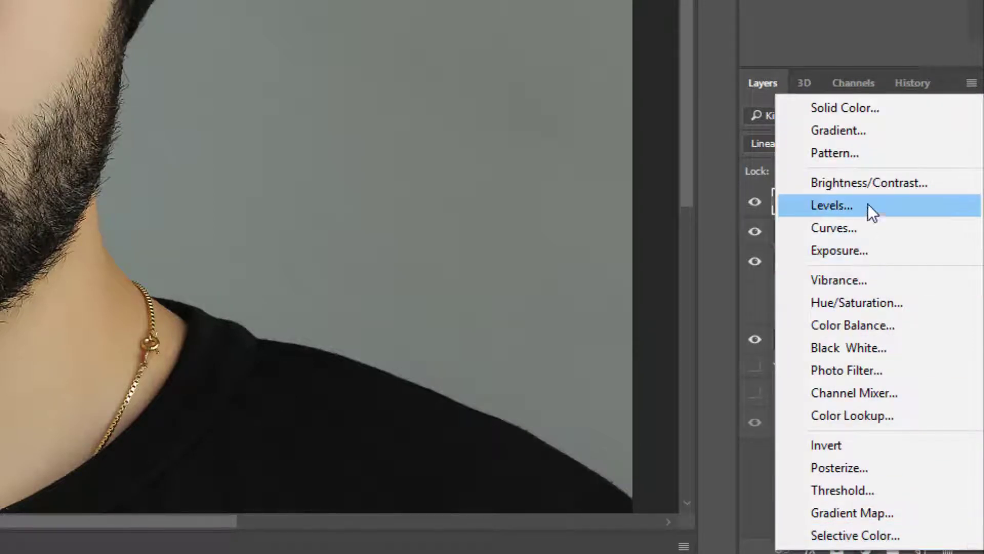
click(887, 115)
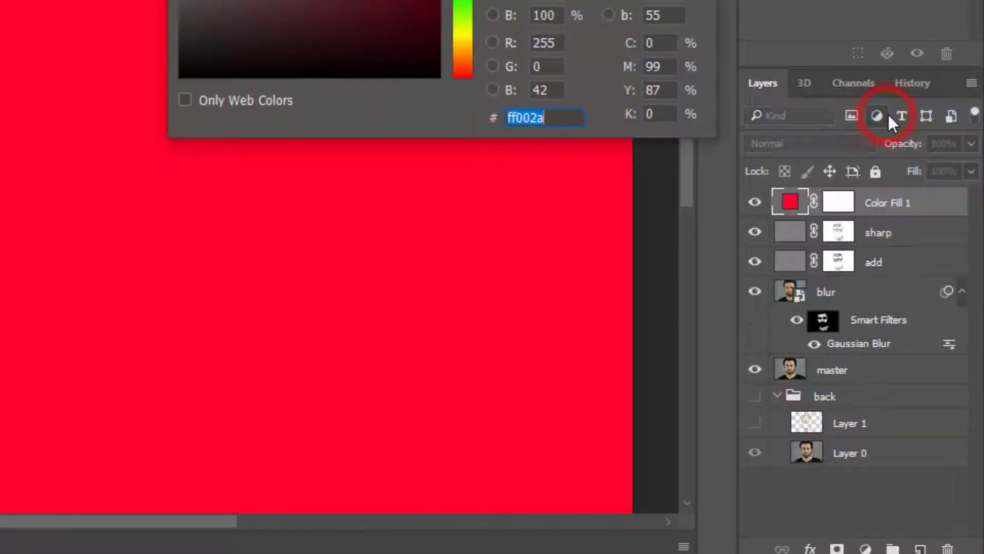
- Set Color Fill 1 to black #000000 and invert its mask to solid black
click(553, 265)
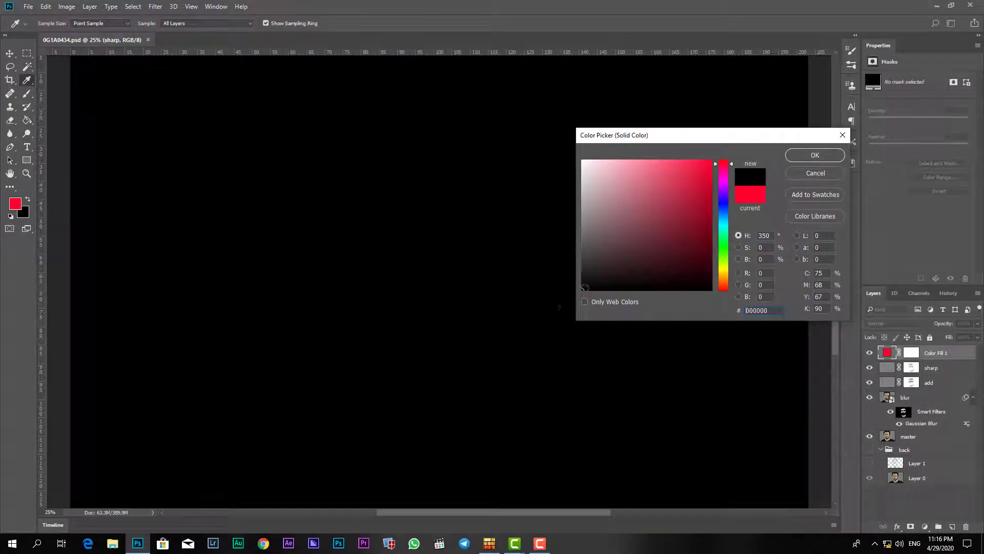
click(803, 159)
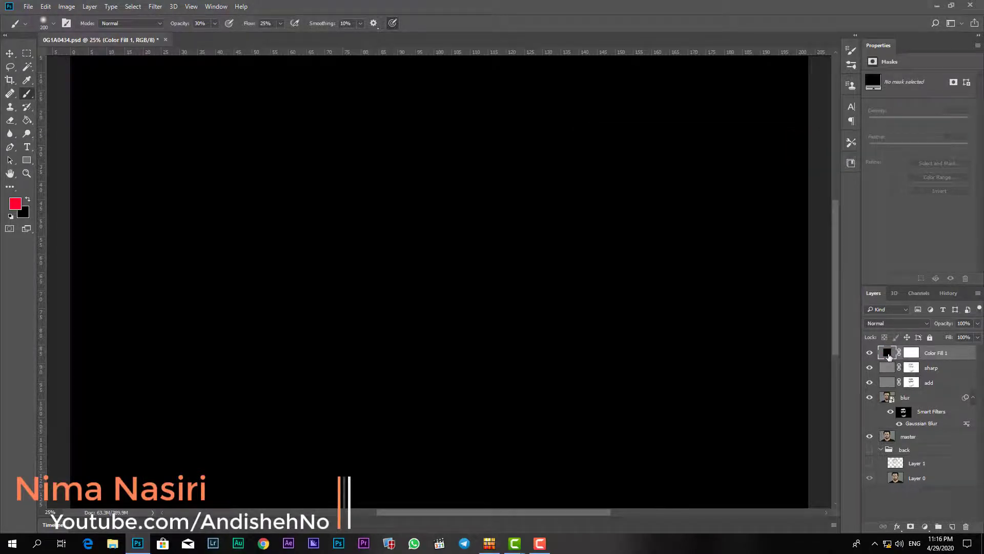
click(910, 353)
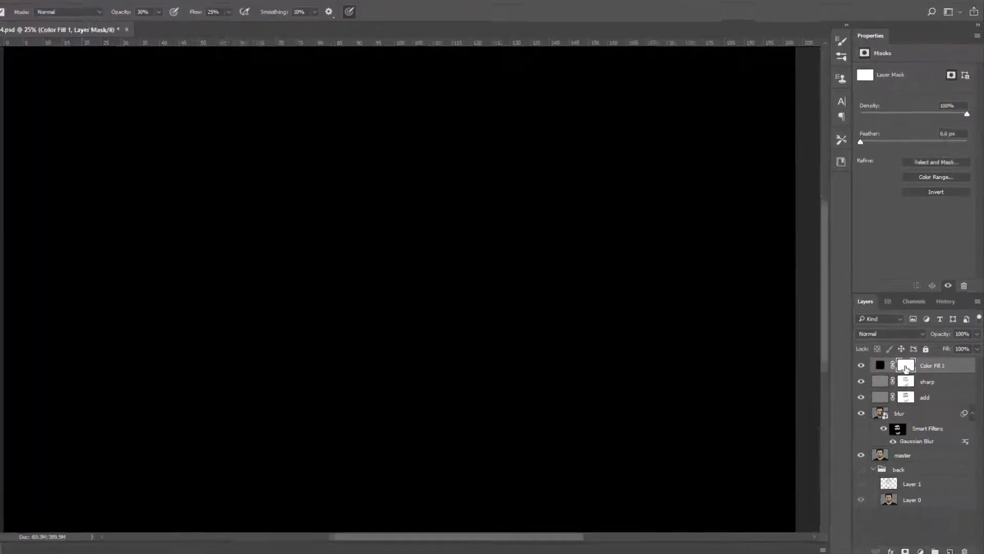
click(906, 367)
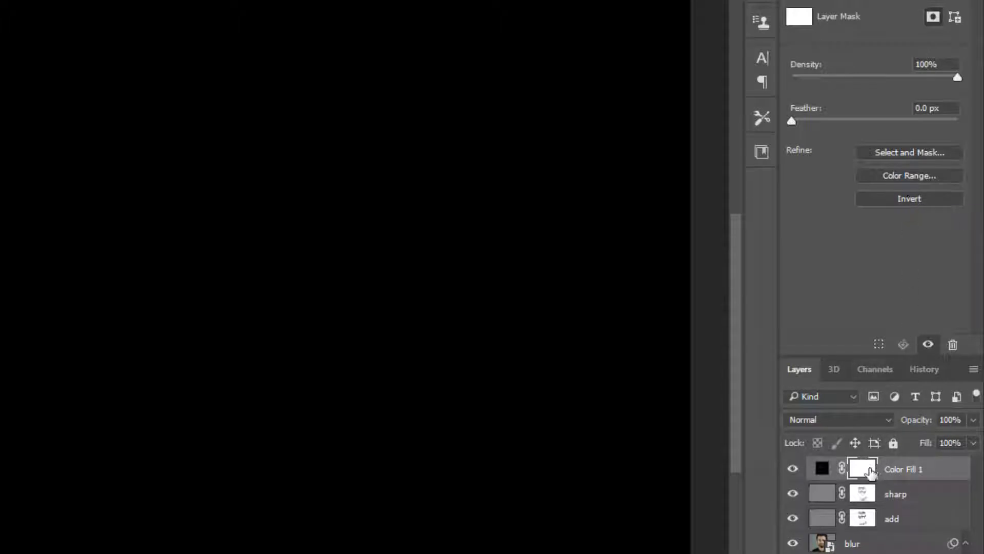
click(860, 470)
click(895, 201)
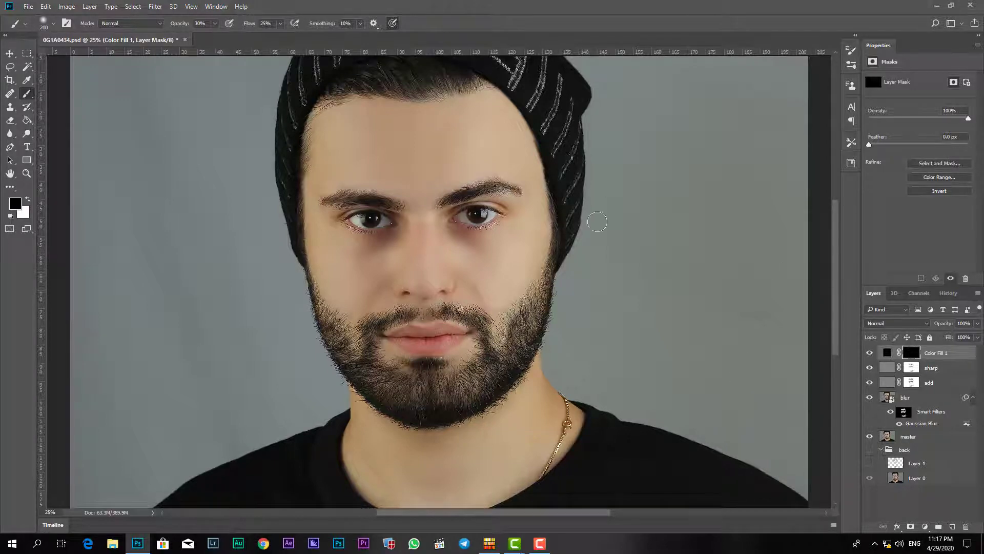
- Zoom to the eyes, size the brush, and set Smoothing 25% and Flow 30%
key(ctrl+plus)
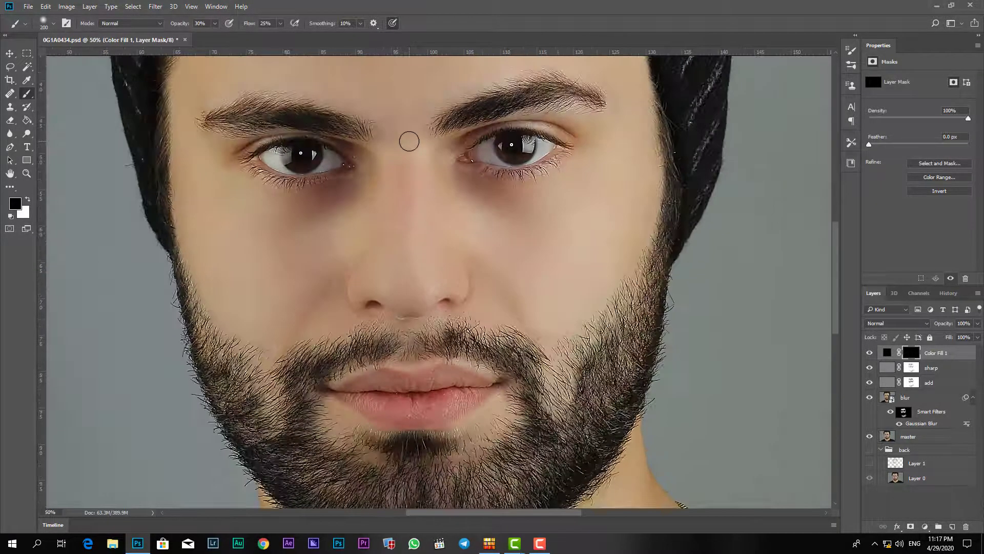
drag(455, 120, 455, 257)
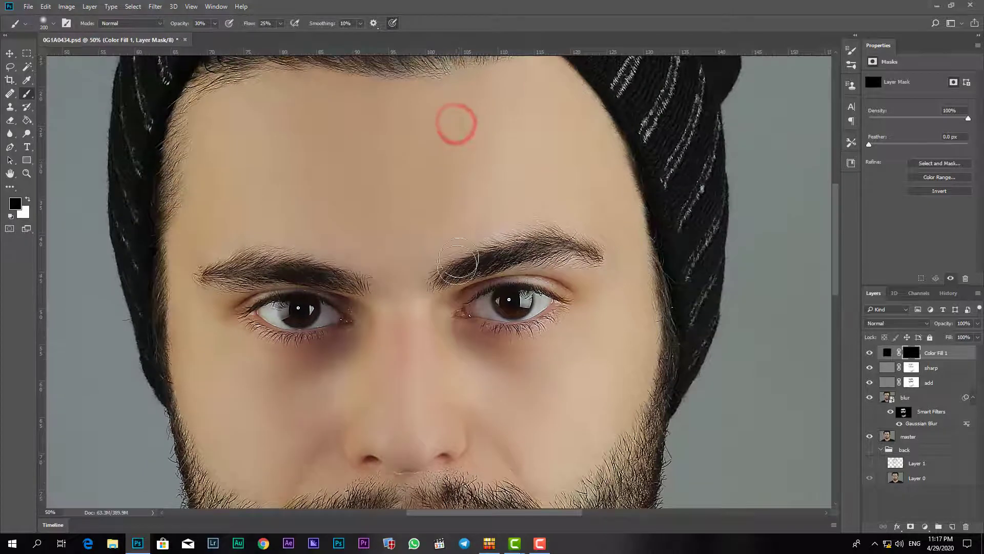
key(bracketleft)
key(bracketleft)
key(bracketleft)
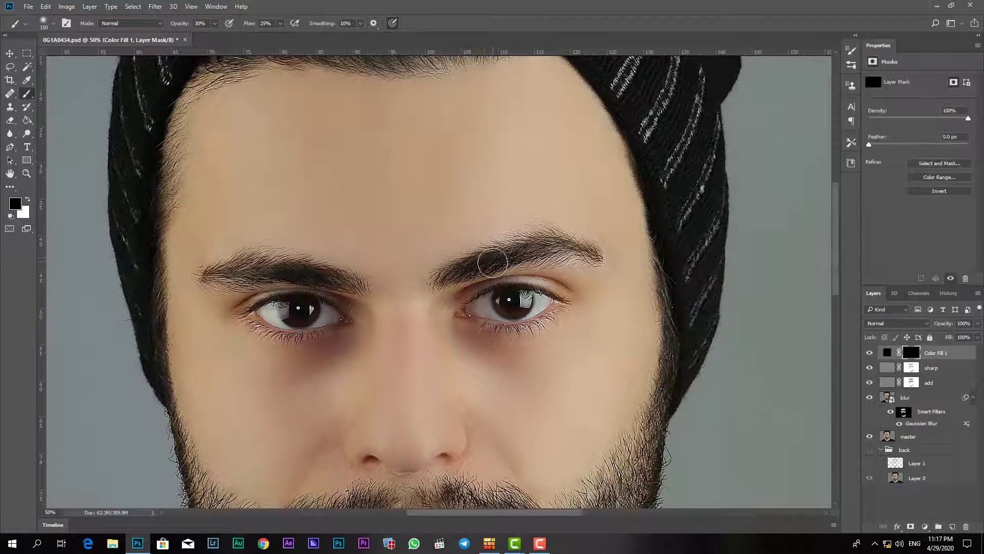
key(bracketleft)
key(bracketright)
key(bracketright)
drag(520, 304, 512, 302)
key(ctrl+z)
click(349, 24)
alt+right_click(448, 276)
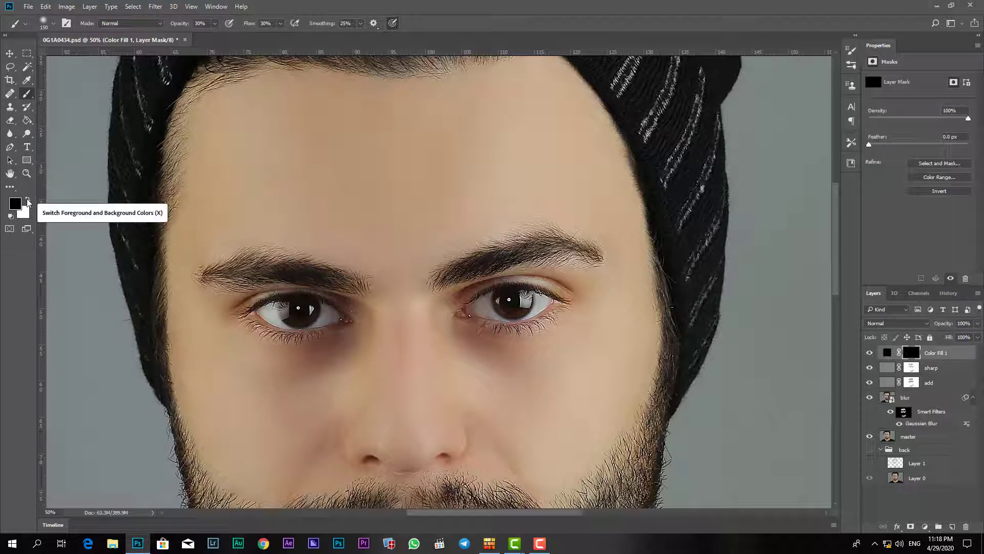
- Switch to white and paint Color Fill 1's mask over both eyebrows
key(x)
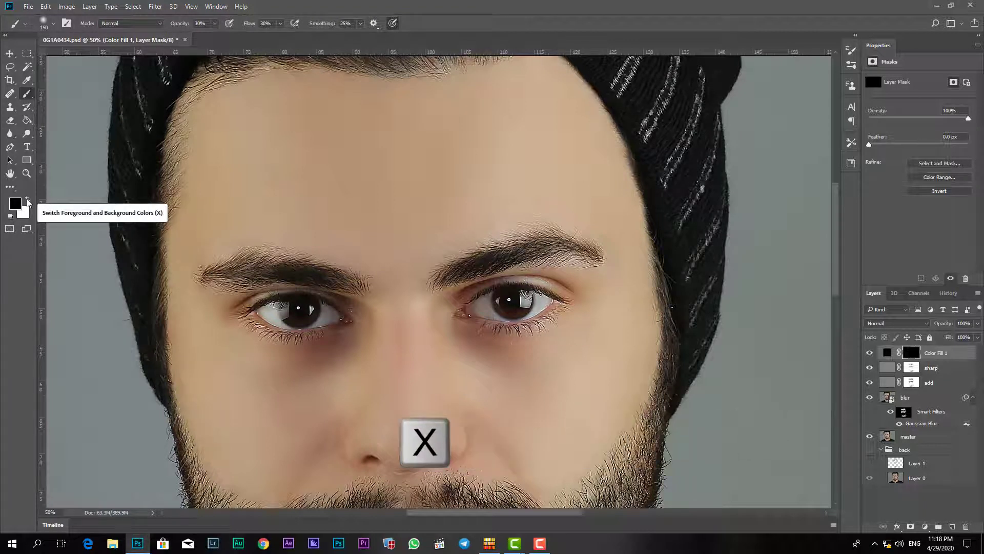
key(x)
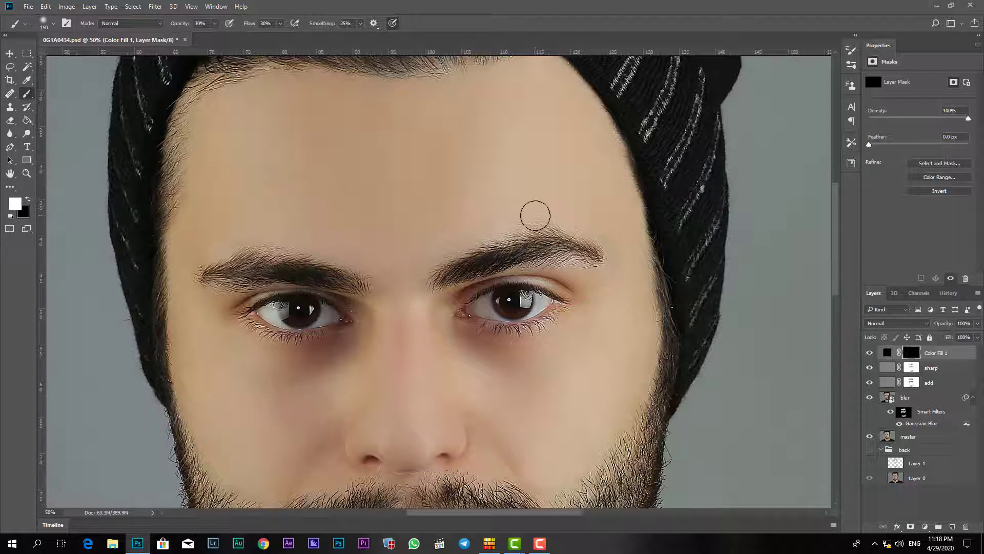
key(bracketleft)
drag(441, 277, 451, 281)
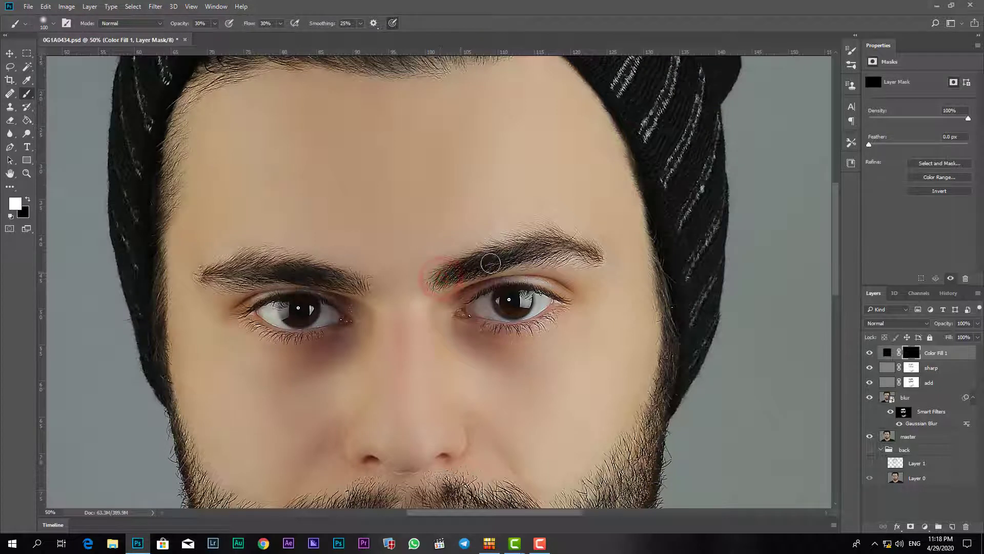
key(bracketleft)
mouse_move(519, 255)
mouse_down()
mouse_move(579, 251)
mouse_move(459, 269)
mouse_up()
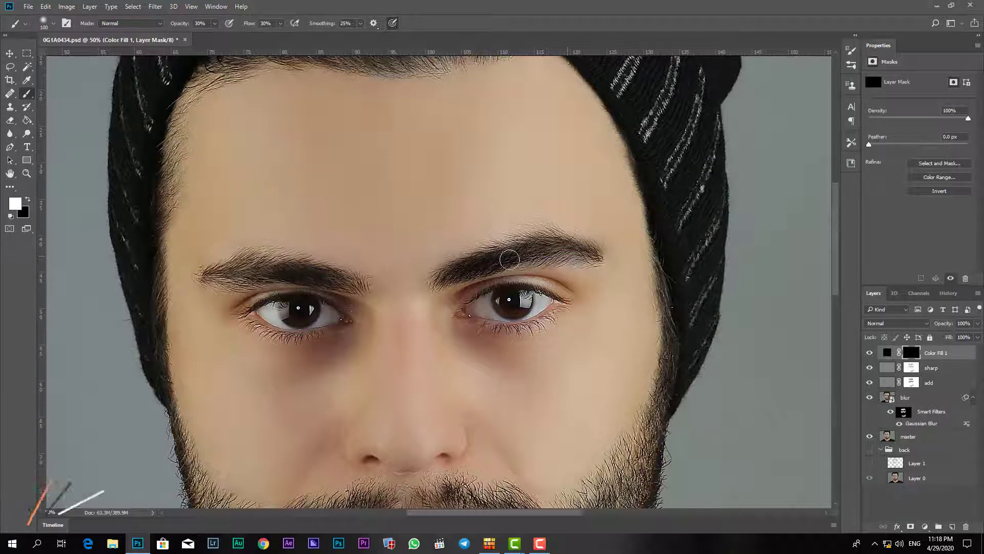
key(bracketright)
mouse_move(358, 281)
mouse_down()
mouse_move(367, 282)
mouse_move(221, 274)
mouse_move(256, 267)
mouse_move(344, 280)
mouse_up()
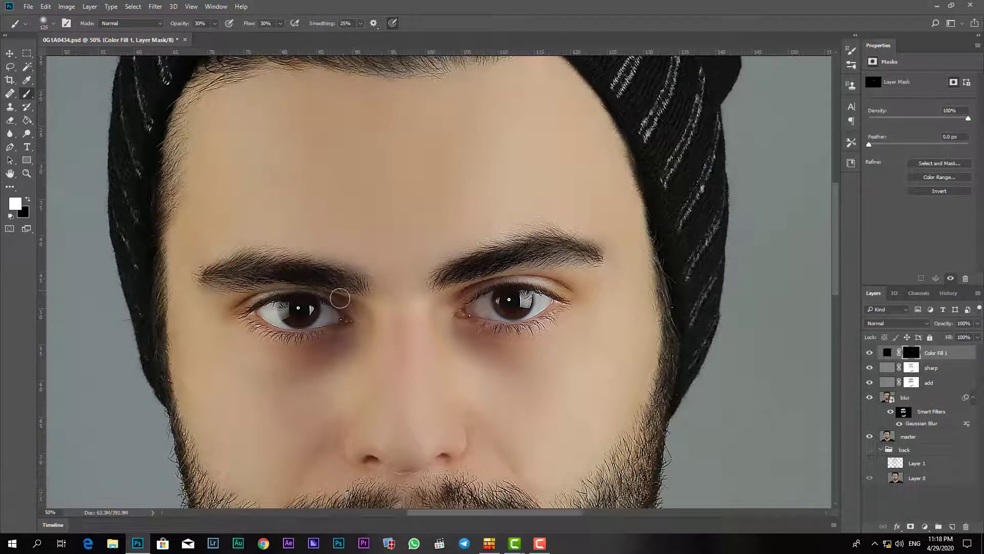
- Paint the mask over the pupils, iris rims, and lower and upper eyelid edges
drag(308, 313, 298, 310)
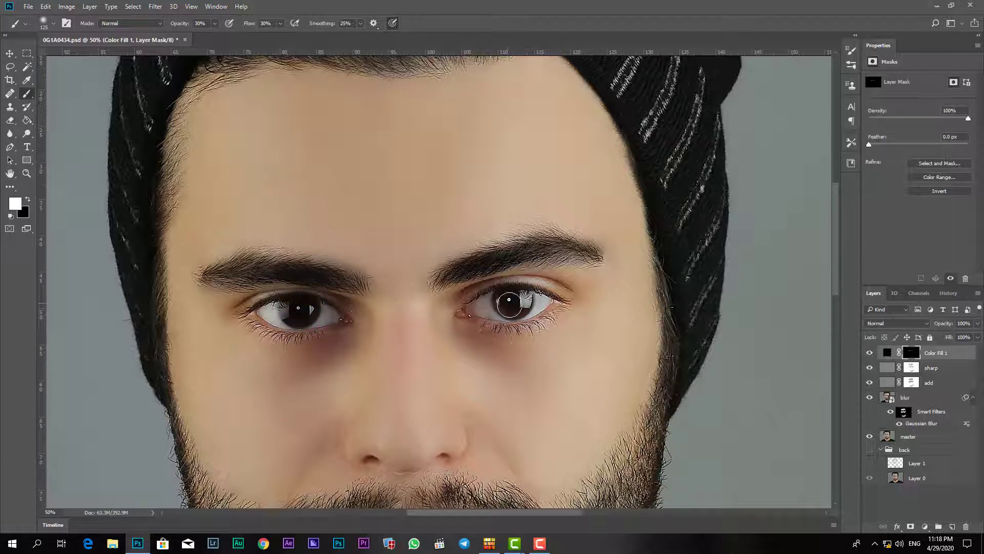
drag(518, 304, 512, 302)
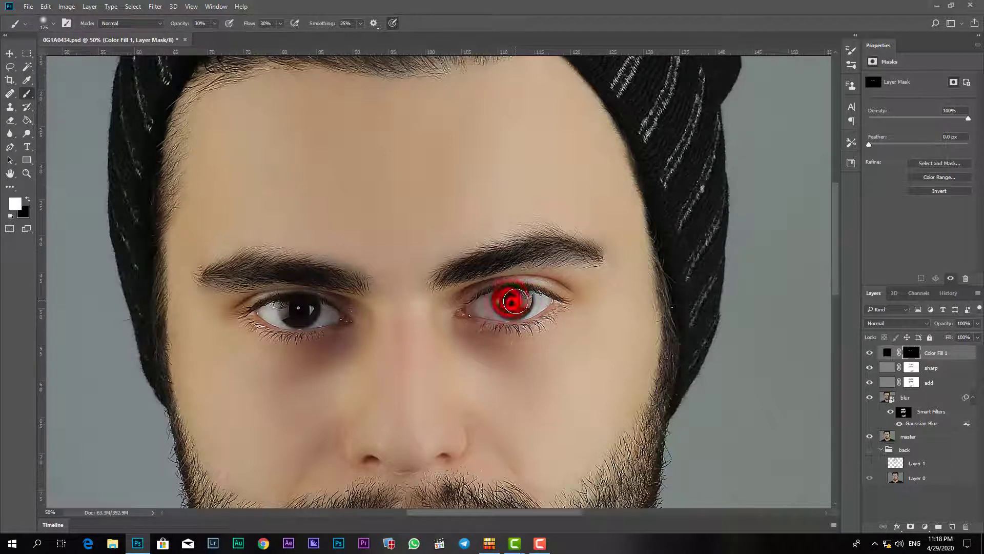
drag(298, 308, 335, 303)
key(bracketleft)
key(bracketleft)
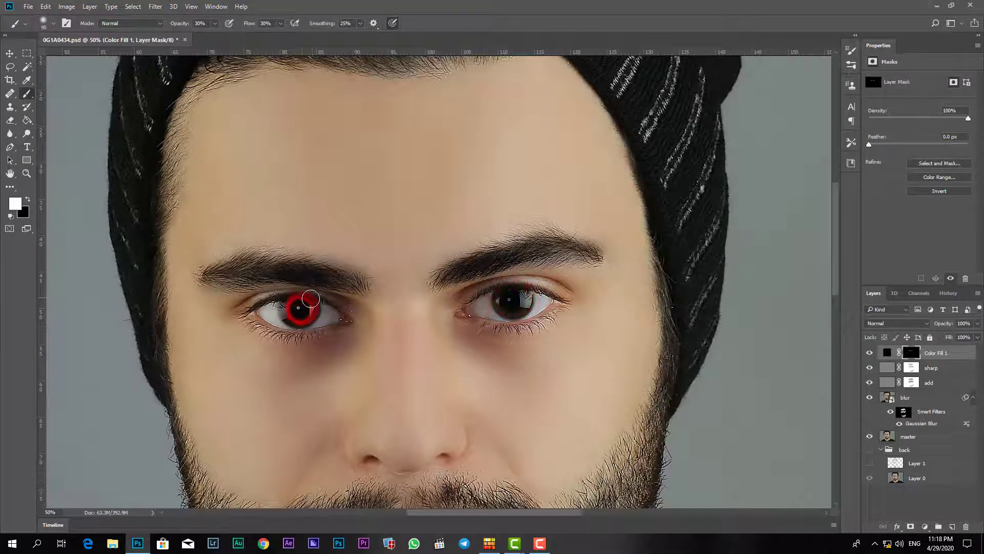
key(bracketleft)
key(bracketleft)
key(bracketleft)
mouse_move(305, 298)
mouse_down()
mouse_move(276, 297)
mouse_move(248, 328)
mouse_up()
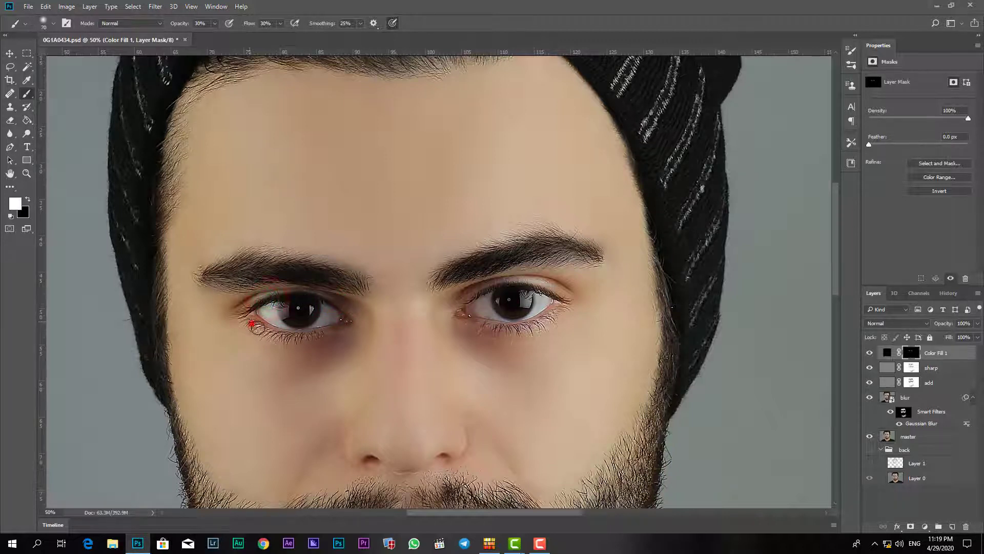
key(bracketright)
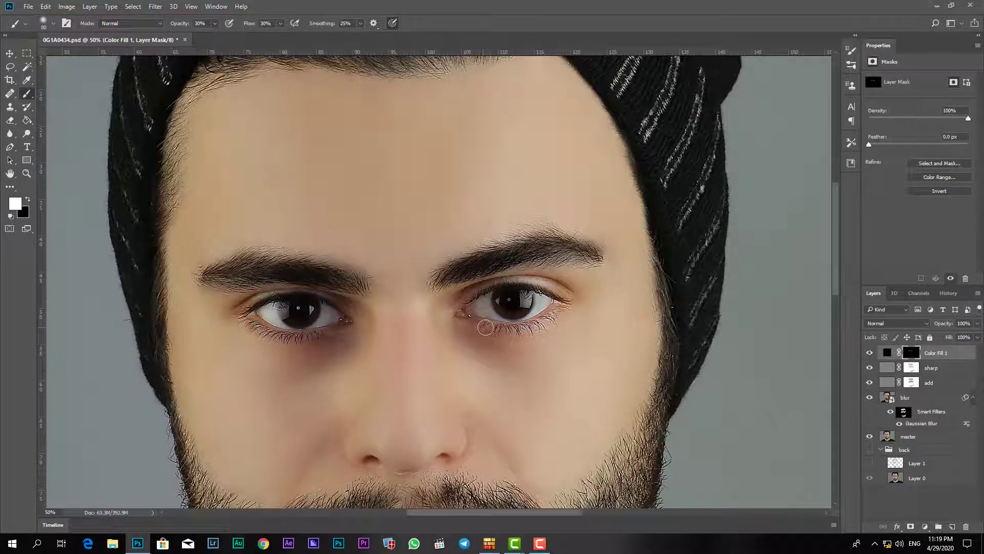
mouse_move(515, 326)
mouse_down()
mouse_move(561, 315)
mouse_move(493, 290)
mouse_up()
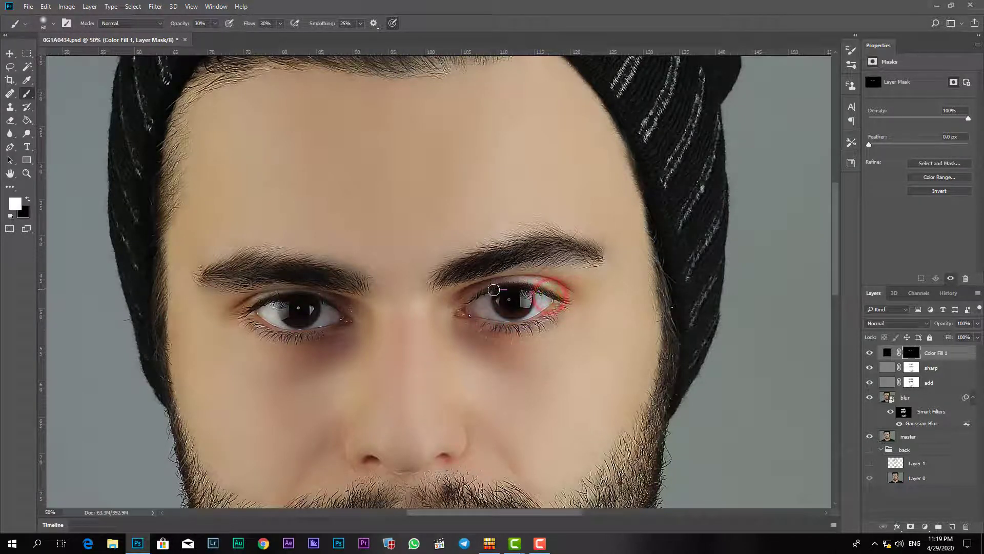
drag(471, 300, 528, 276)
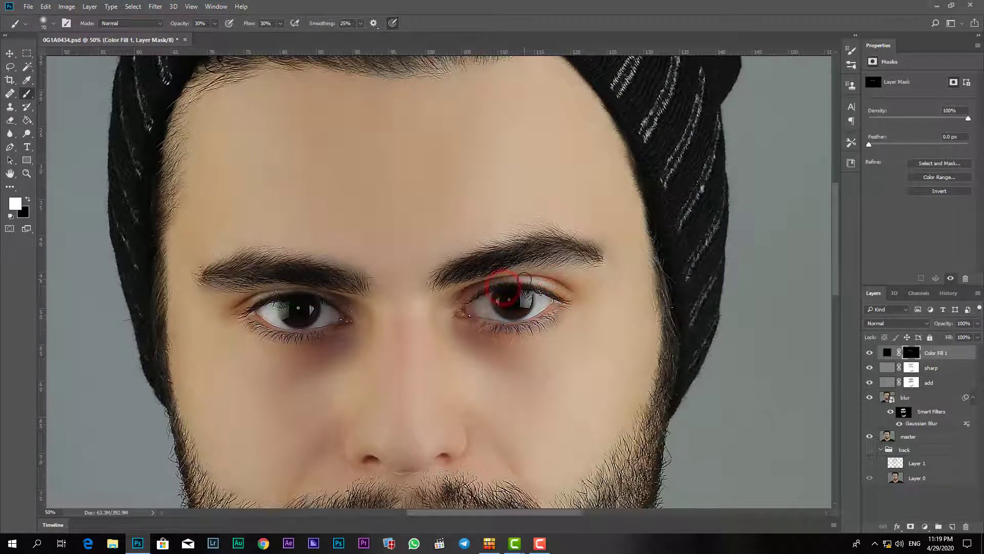
key(ctrl+minus)
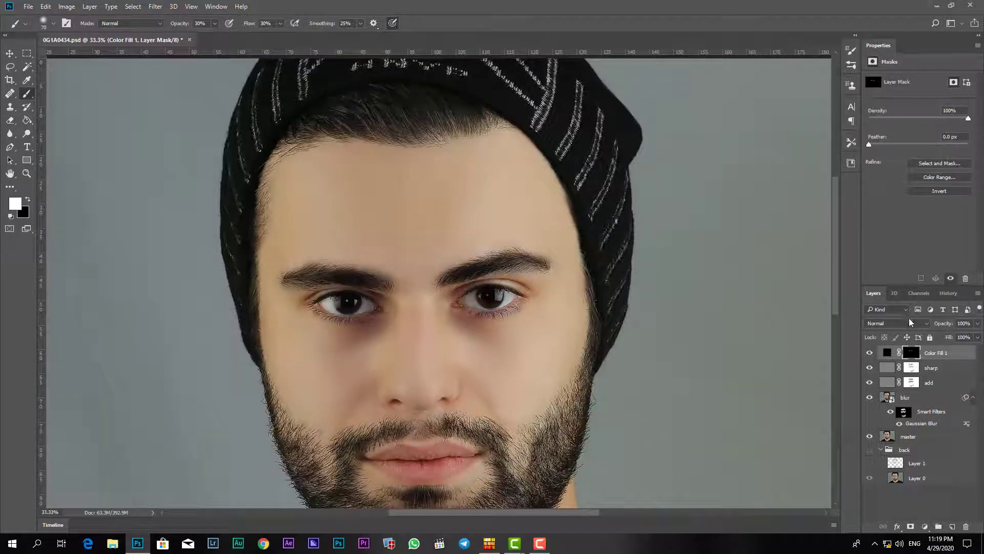
- Toggle Color Fill 1 to compare, then paint its mask along the right hairline
click(869, 354)
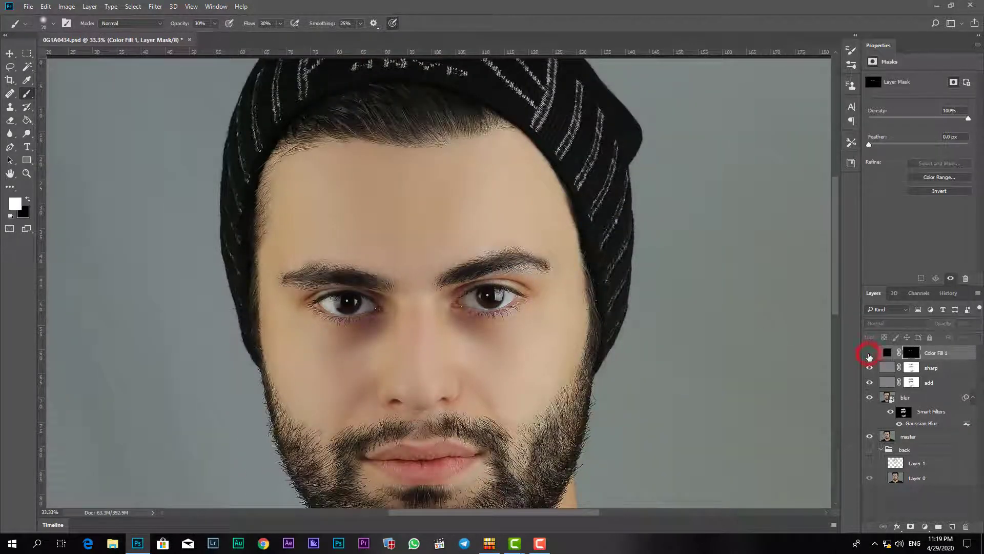
click(869, 353)
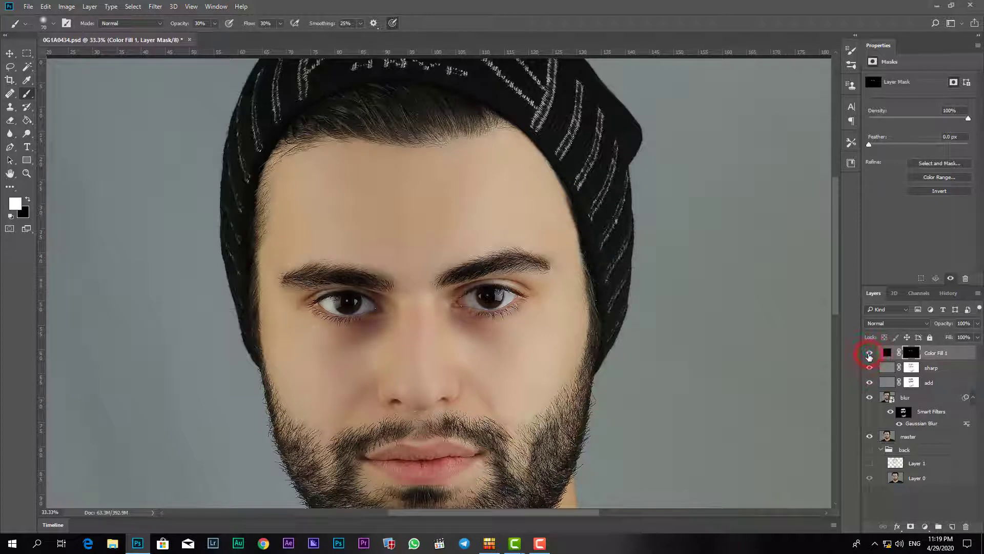
click(870, 353)
click(869, 353)
drag(547, 353, 530, 205)
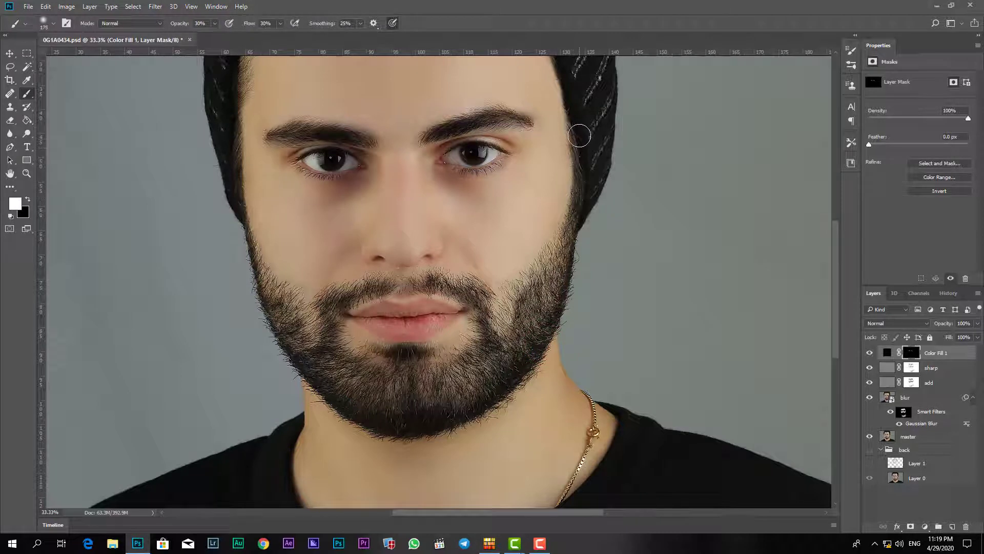
mouse_move(579, 137)
mouse_down()
mouse_move(569, 234)
mouse_move(571, 213)
mouse_move(548, 279)
mouse_move(545, 268)
mouse_move(513, 307)
mouse_move(512, 325)
mouse_move(529, 322)
mouse_move(527, 307)
mouse_move(528, 331)
mouse_move(491, 385)
mouse_move(488, 369)
mouse_move(461, 396)
mouse_move(413, 401)
mouse_move(391, 385)
mouse_move(403, 372)
mouse_move(406, 384)
mouse_move(395, 357)
mouse_move(404, 404)
mouse_move(329, 378)
mouse_move(361, 391)
mouse_move(301, 339)
mouse_move(257, 266)
mouse_move(252, 229)
mouse_up()
- Resize the brush and paint the mask over the left cheek and mouth corner
key(bracketright)
key(bracketright)
key(bracketleft)
key(bracketleft)
key(bracketleft)
key(bracketright)
key(bracketright)
key(bracketright)
key(bracketleft)
key(bracketleft)
key(bracketleft)
key(bracketleft)
key(bracketright)
mouse_move(330, 305)
mouse_down()
mouse_move(446, 281)
mouse_move(477, 303)
mouse_move(492, 353)
mouse_move(561, 241)
mouse_move(488, 356)
mouse_move(454, 380)
mouse_move(469, 377)
mouse_move(438, 391)
mouse_move(406, 369)
mouse_move(455, 396)
mouse_move(421, 405)
mouse_move(354, 380)
mouse_up()
key(bracketright)
key(bracketright)
key(bracketright)
key(bracketleft)
key(bracketleft)
key(bracketleft)
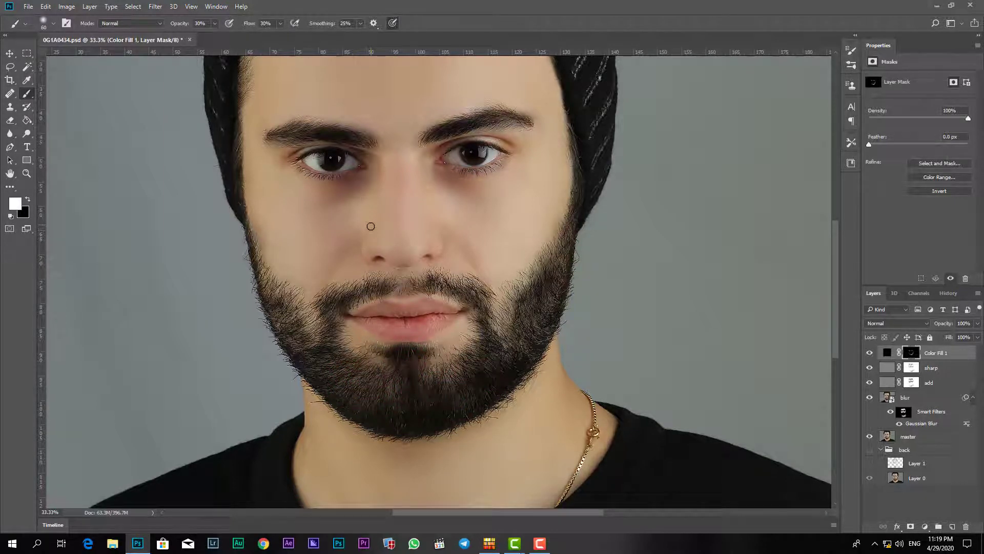
- Darken beside the nostril and near the upper lip on Color Fill 1's mask
drag(370, 227, 388, 226)
key(ctrl+z)
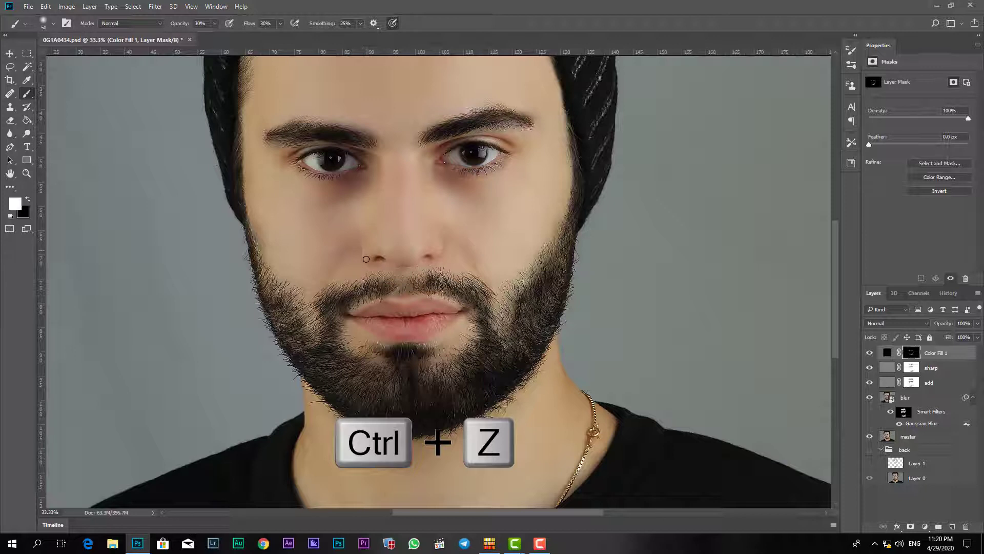
drag(365, 259, 362, 241)
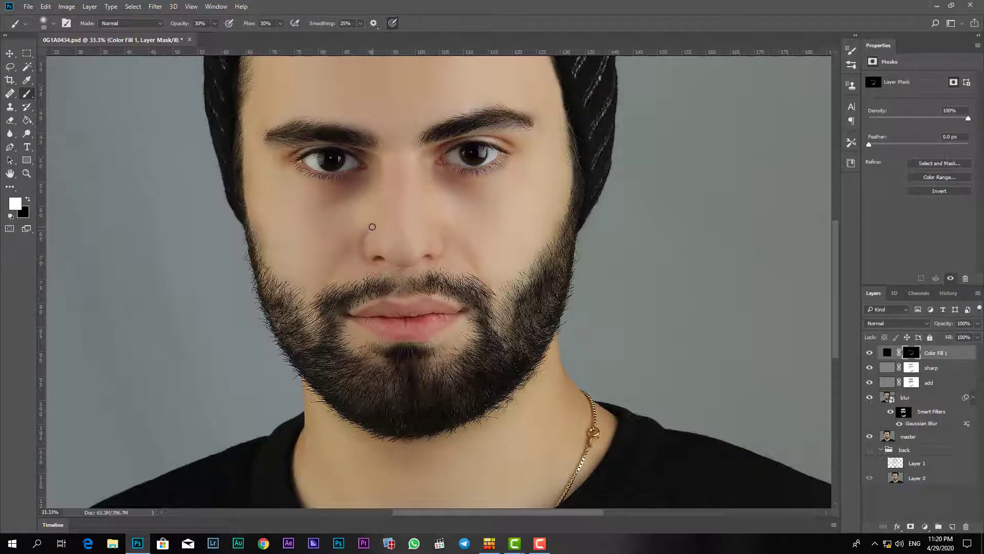
click(439, 230)
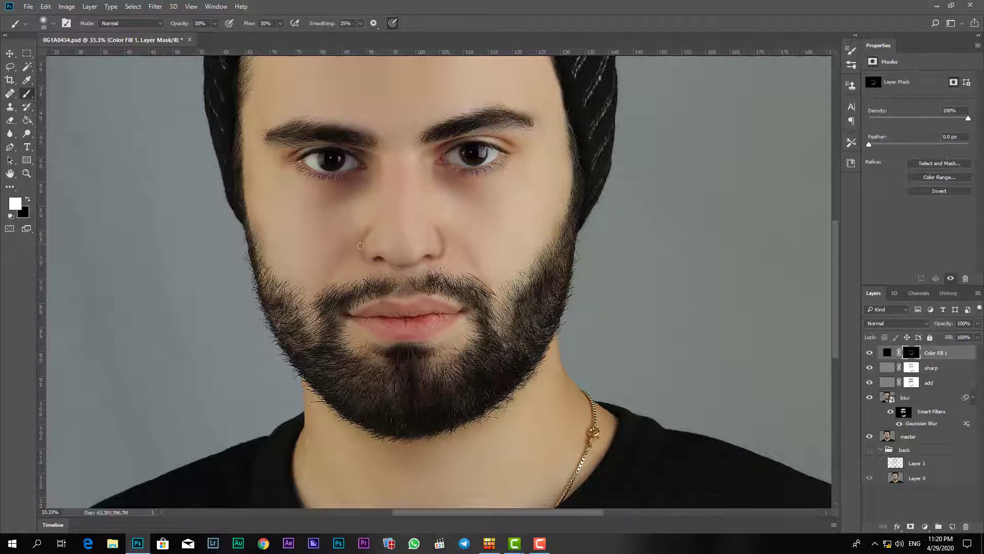
click(329, 281)
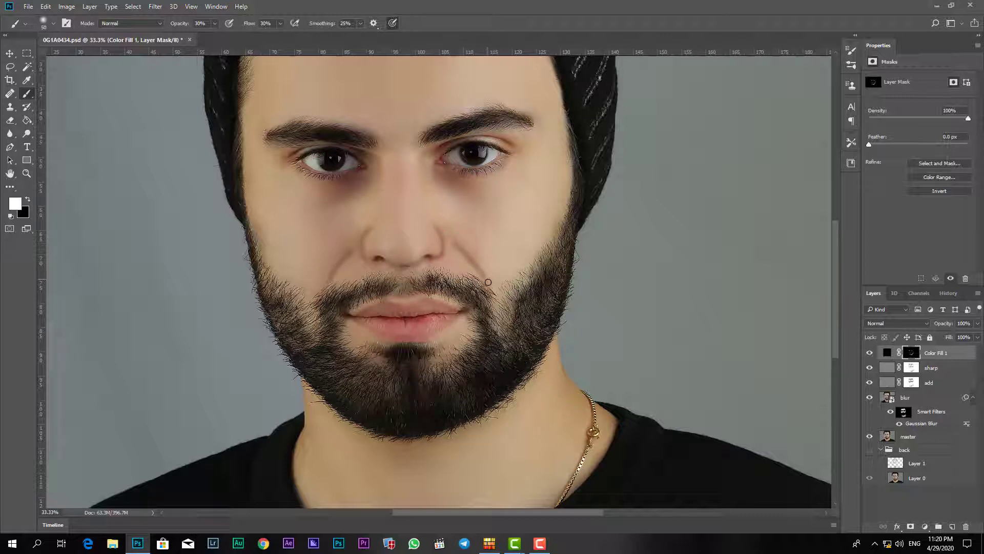
- Dab Color Fill 1's mask onto the forehead and nose bridge with a 300 brush
drag(422, 165, 412, 246)
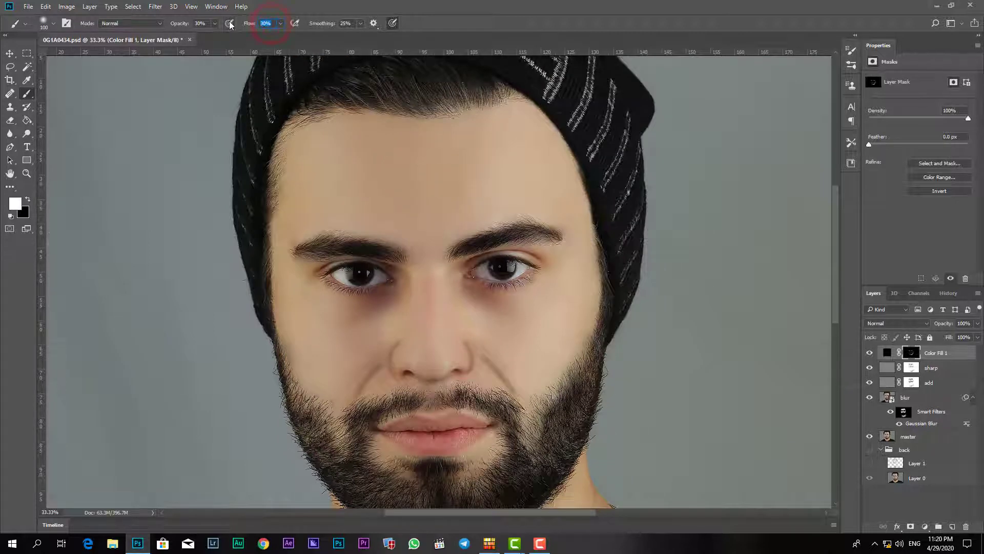
text(302)
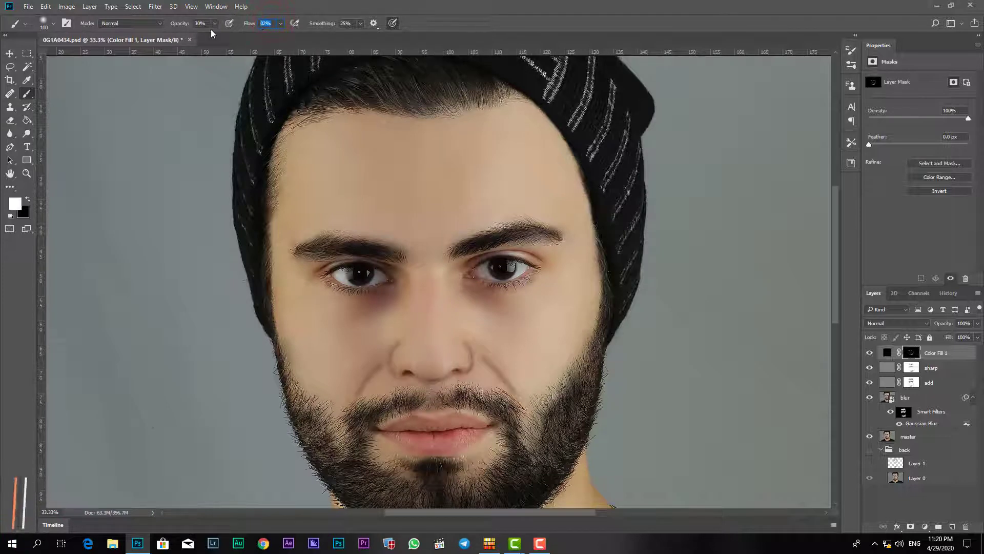
text(20)
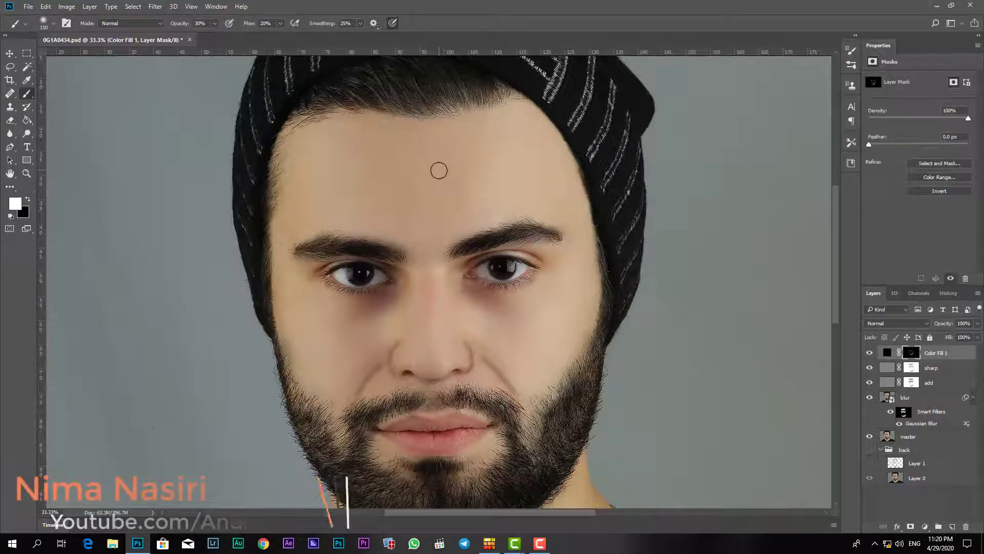
key(bracketright)
key(bracketright)
key(bracketright)
key(bracketright)
key(bracketright)
key(bracketleft)
key(bracketleft)
drag(439, 179, 419, 179)
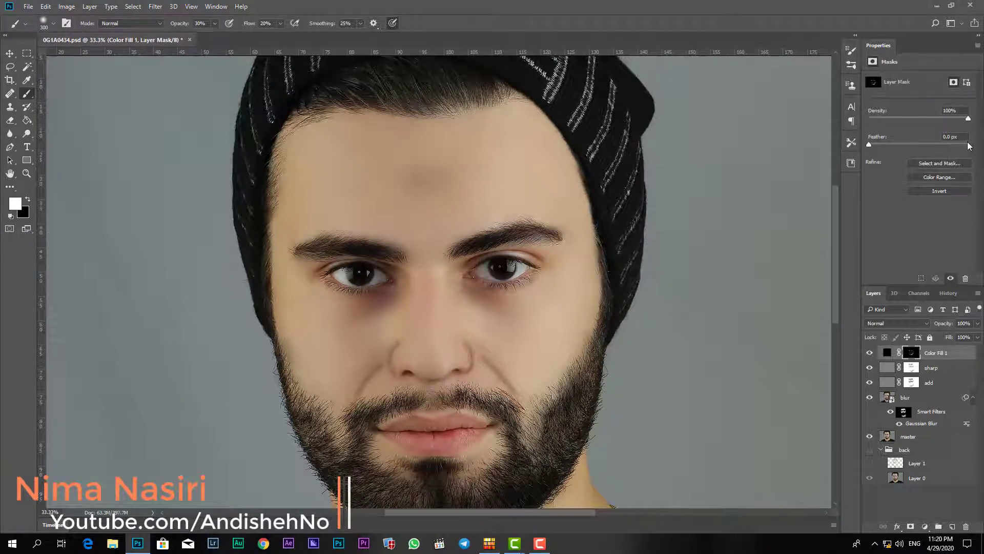
key(ctrl+z)
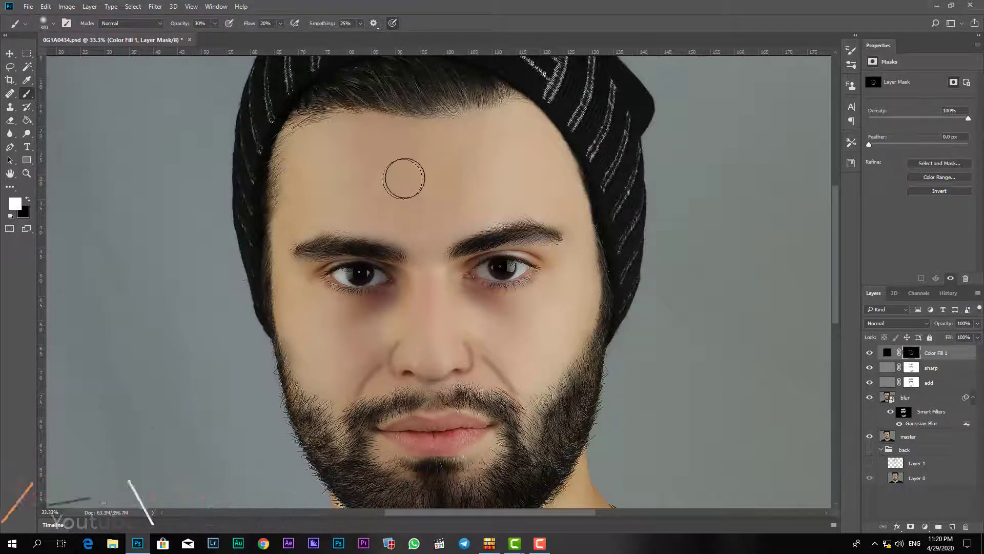
click(412, 174)
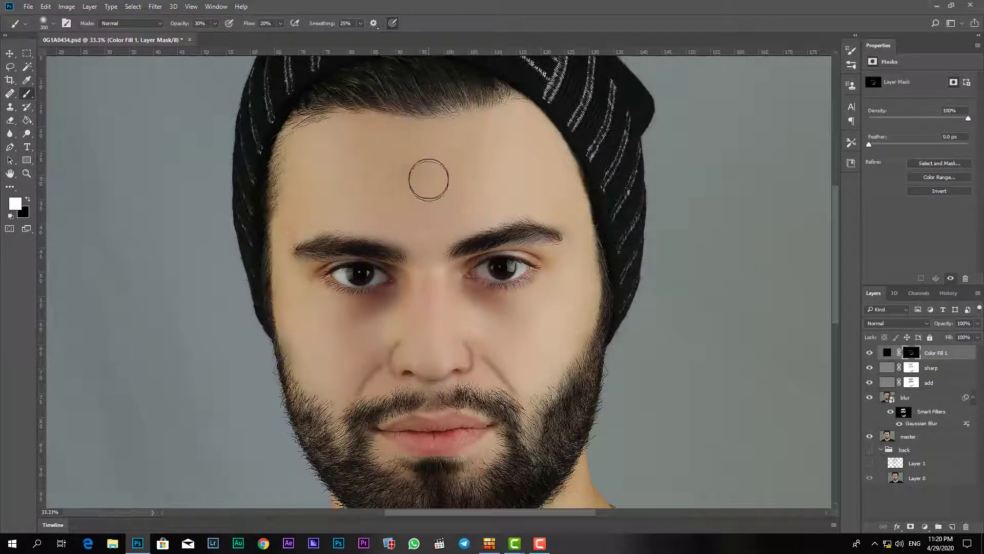
click(424, 180)
scroll(480, 323, down, 2)
click(435, 248)
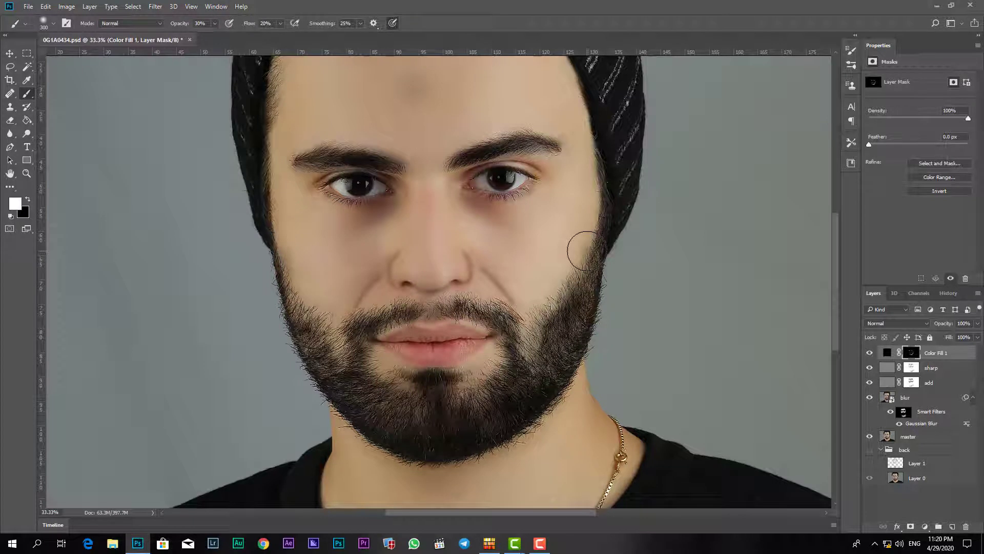
- Paint the mask around and under the eye and along the underside of the chin
key(bracketleft)
key(bracketleft)
drag(530, 186, 487, 170)
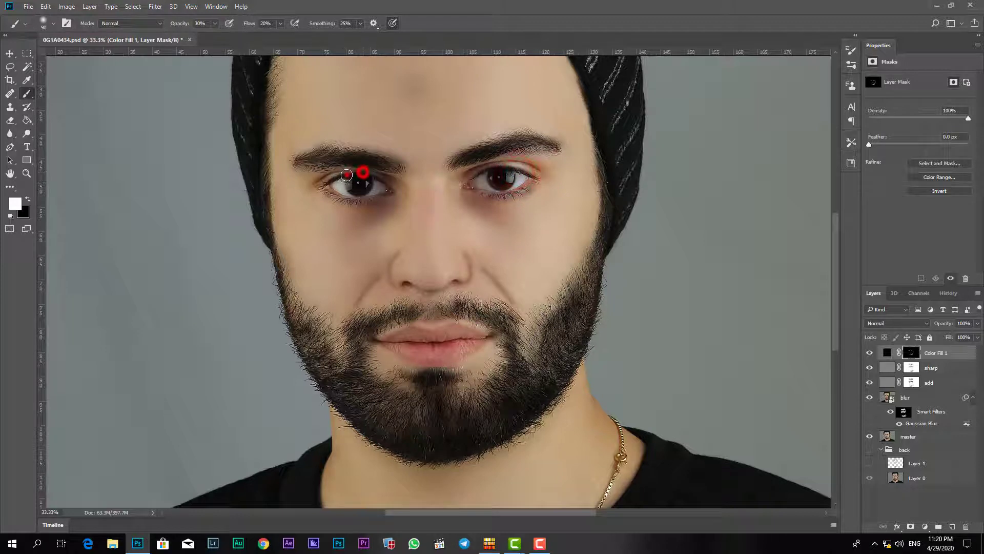
drag(346, 174, 339, 194)
drag(563, 277, 564, 135)
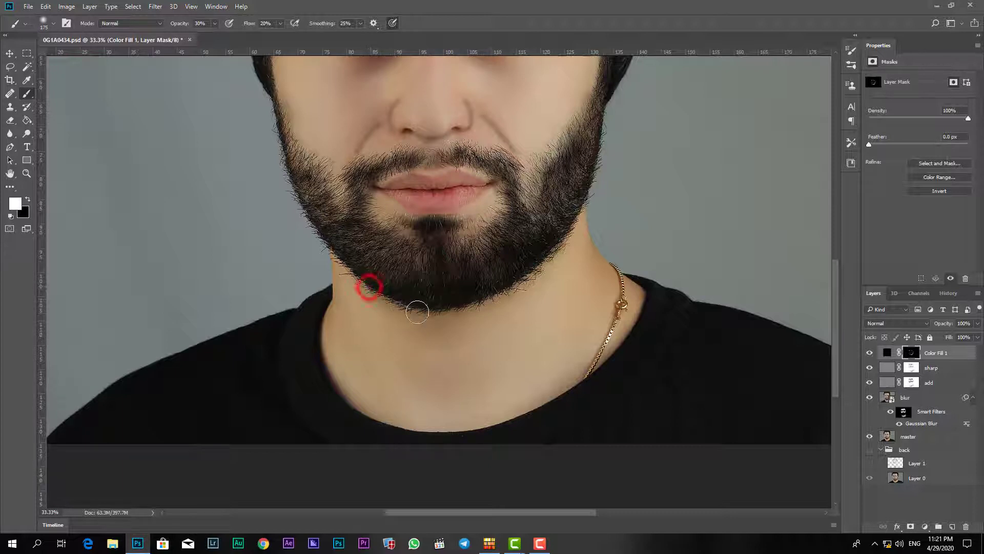
key(bracketright)
key(bracketright)
drag(417, 312, 465, 313)
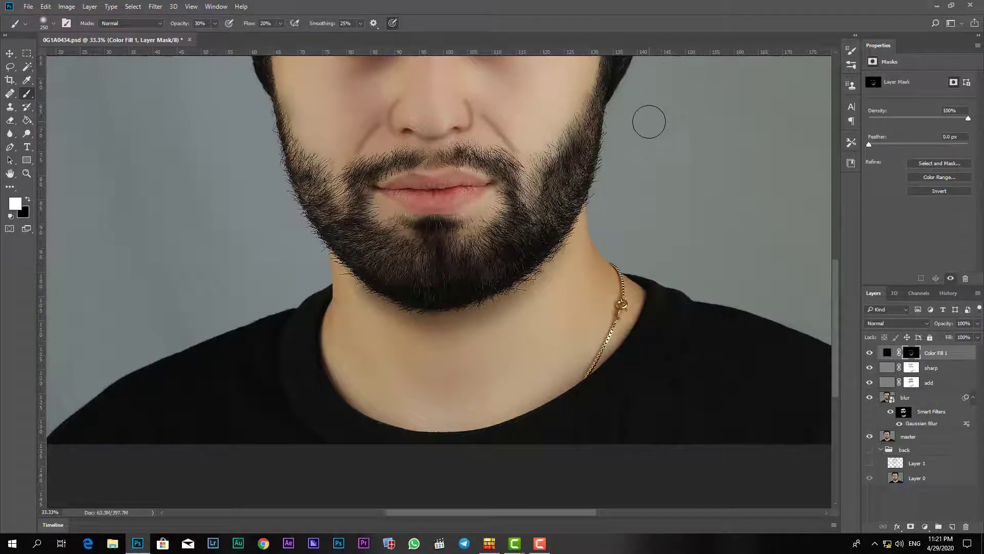
key(ctrl+minus)
key(ctrl+minus)
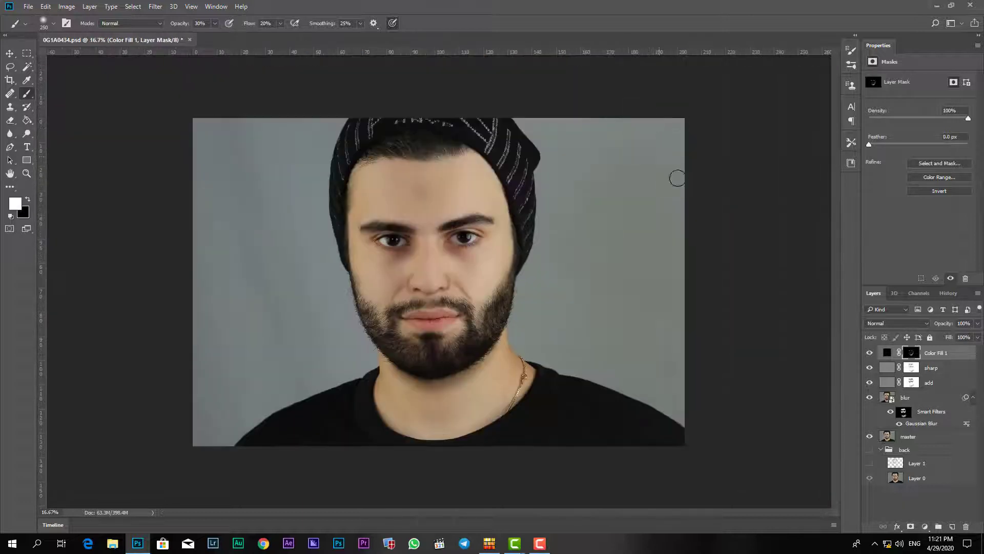
- Set Color Fill 1's blend mode to Soft Light, keeping its mask targeted
click(871, 352)
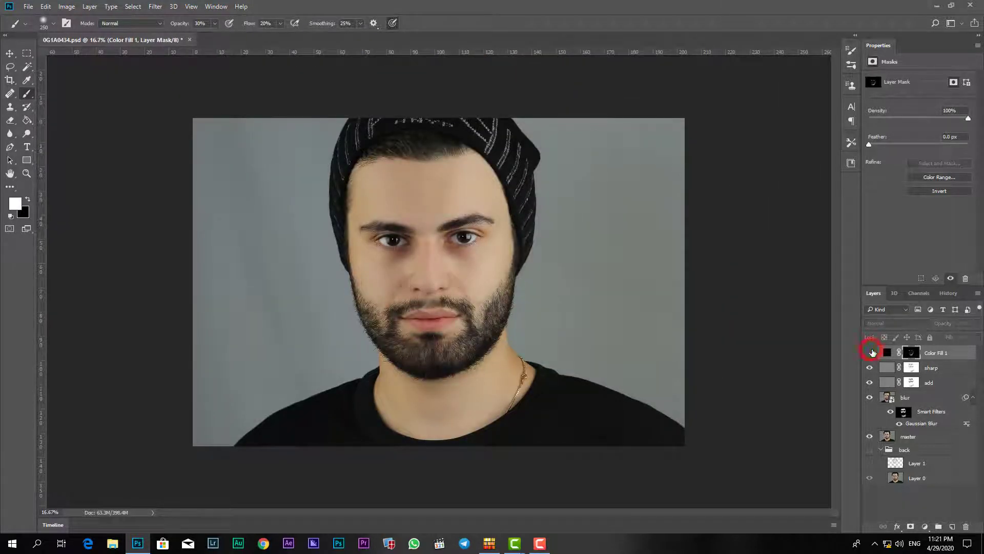
click(871, 352)
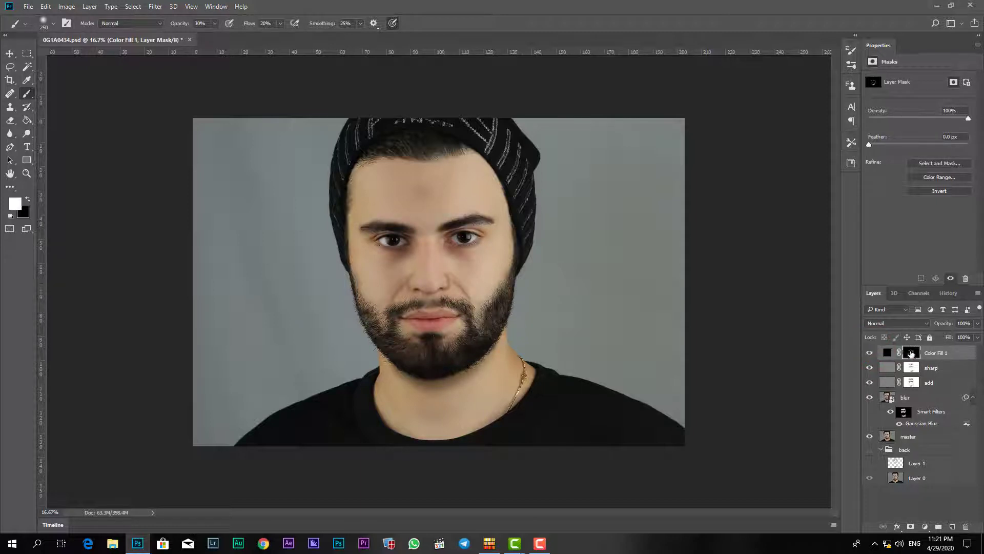
click(910, 352)
click(926, 323)
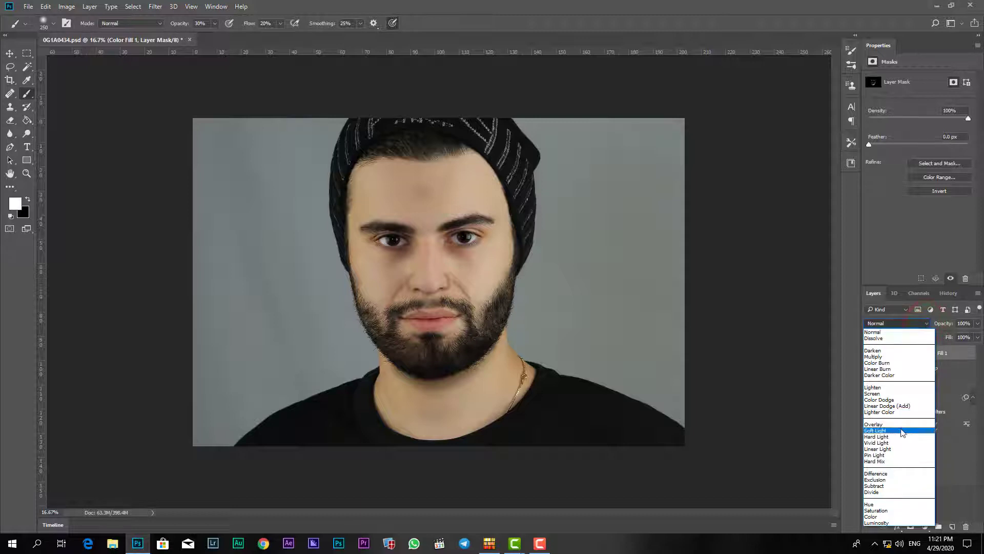
click(901, 431)
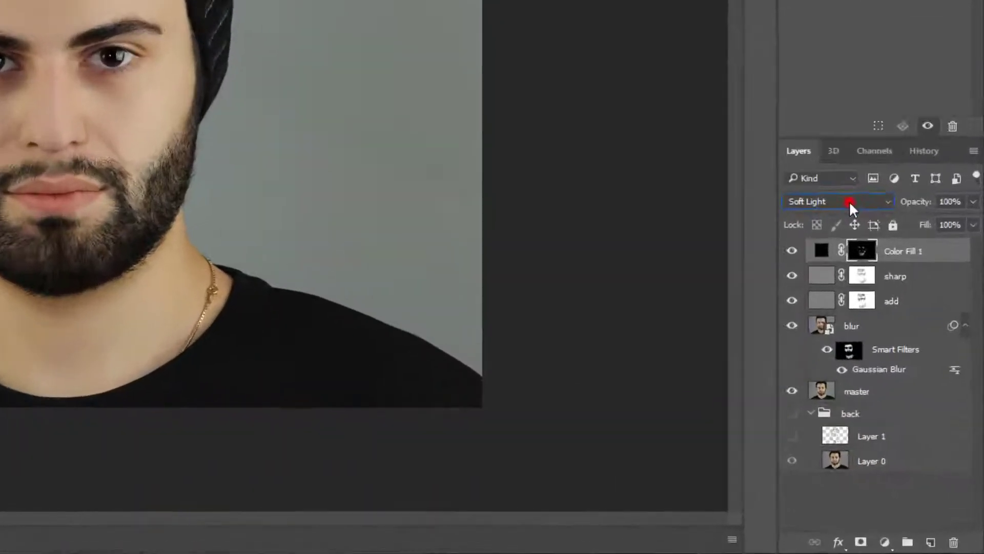
click(903, 323)
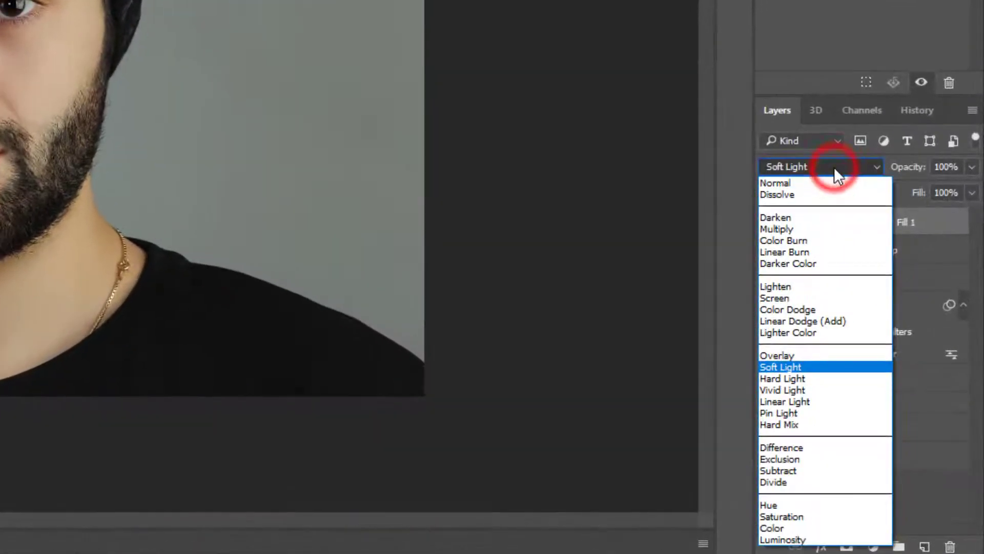
click(837, 166)
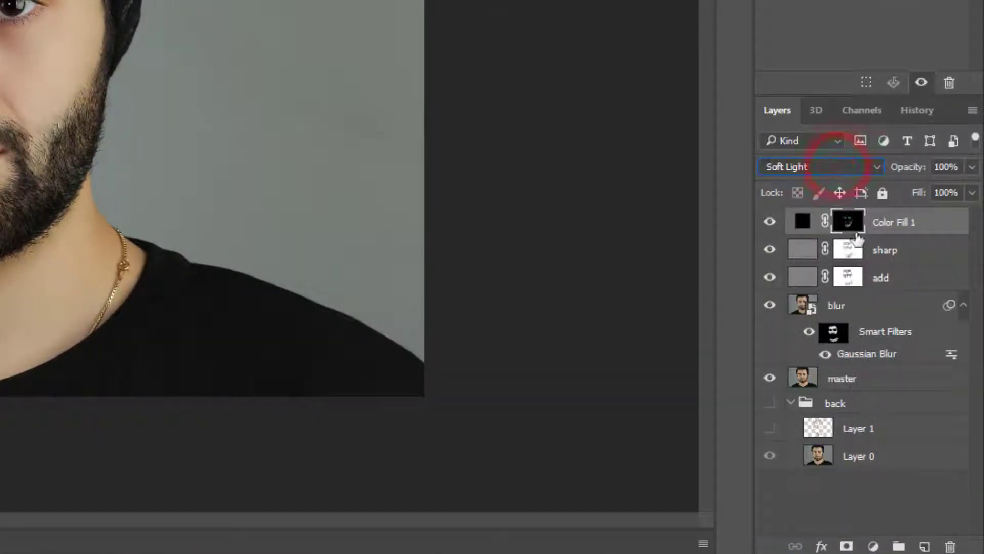
click(930, 218)
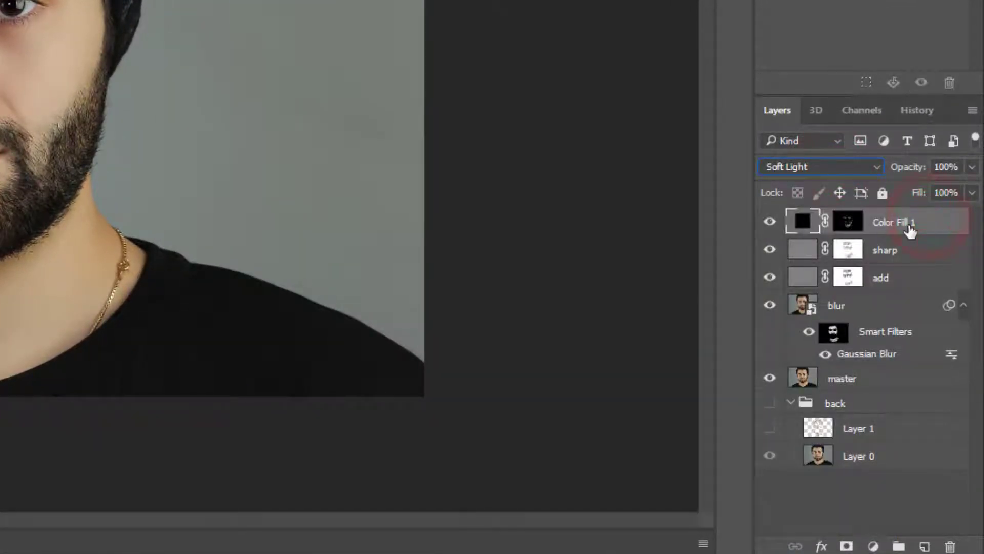
click(850, 222)
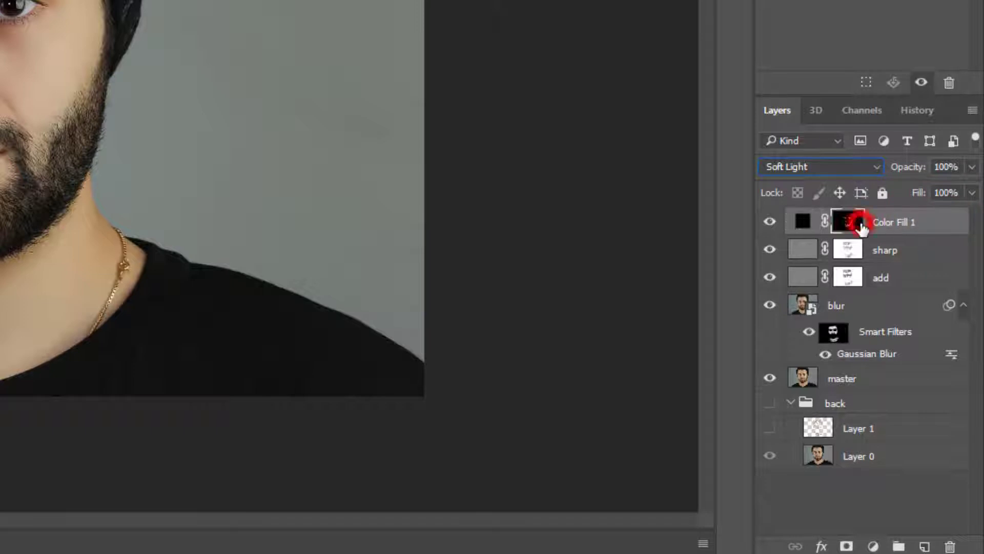
- Lower Color Fill 1's opacity to about half, entering 50, and compare it on and off
click(975, 165)
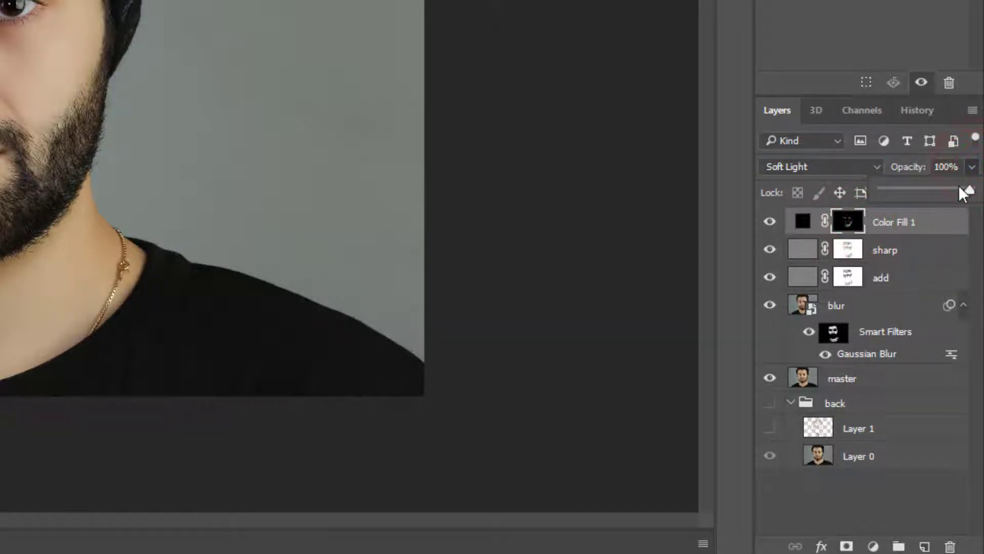
drag(958, 187, 949, 337)
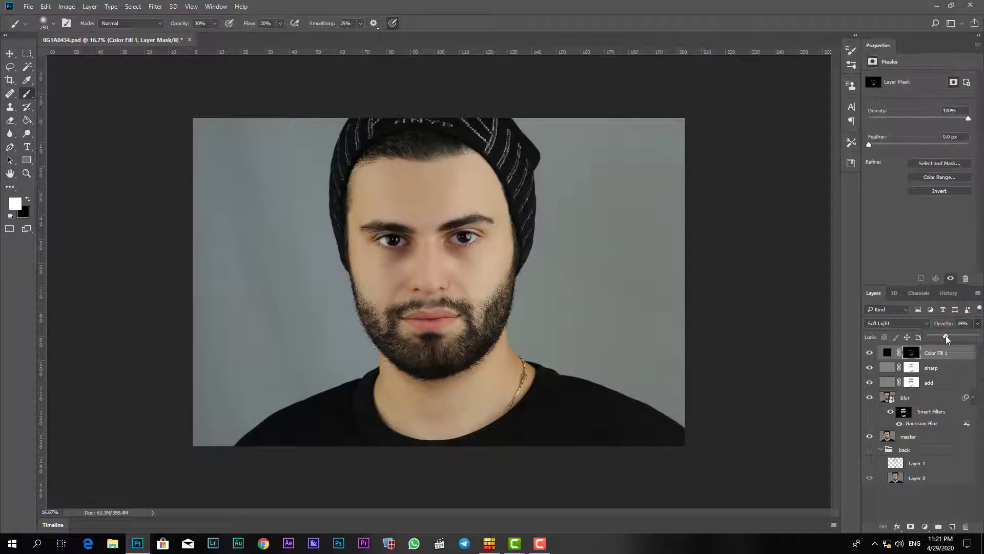
drag(954, 334, 957, 334)
click(966, 323)
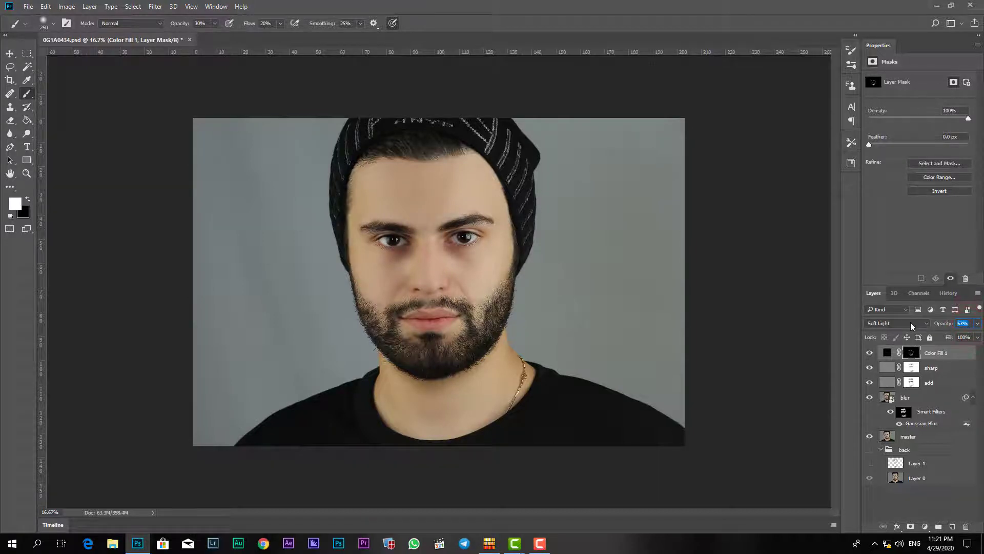
text(50)
key(Return)
click(869, 353)
click(869, 352)
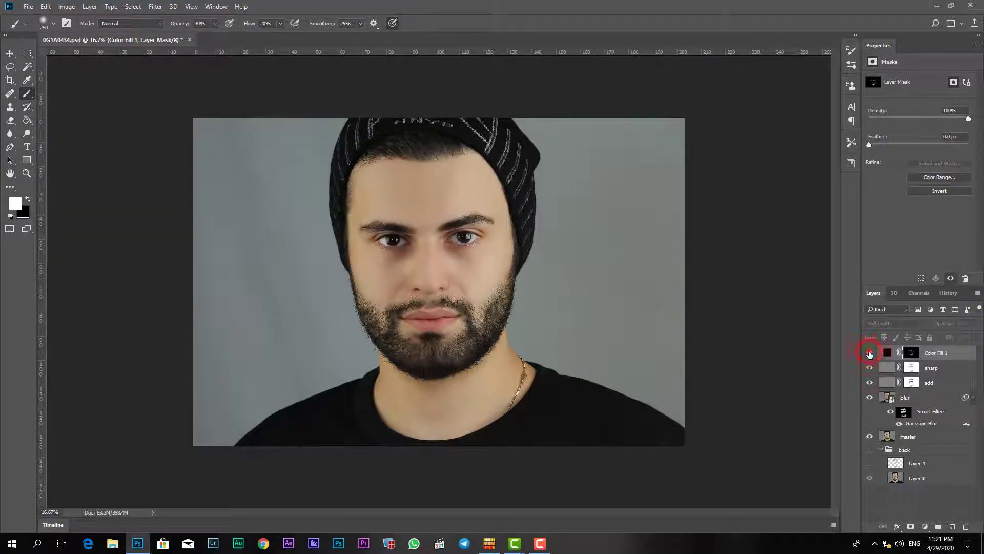
click(869, 353)
click(869, 353)
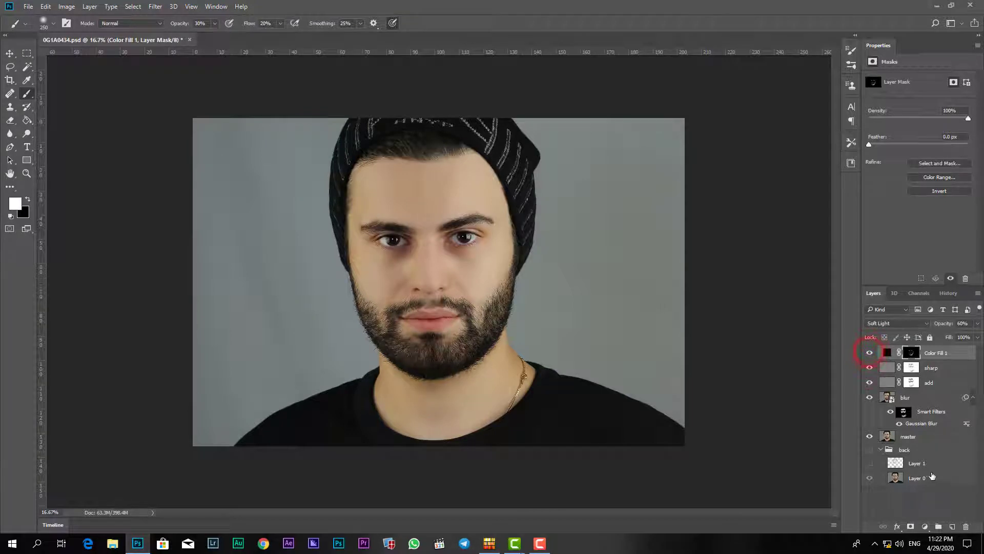
- Add a near-white Solid Color layer, Color Fill 2, and invert its mask to black
click(924, 528)
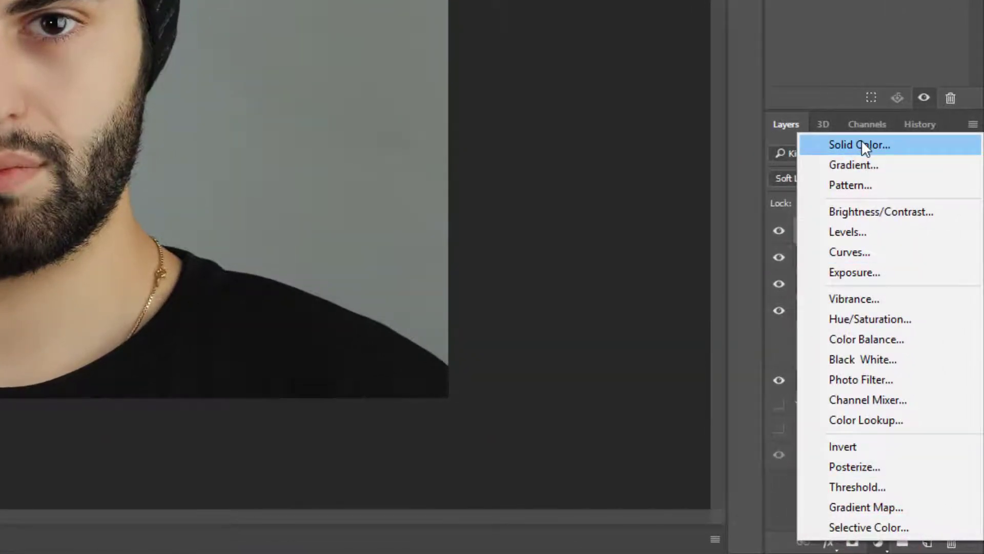
click(865, 145)
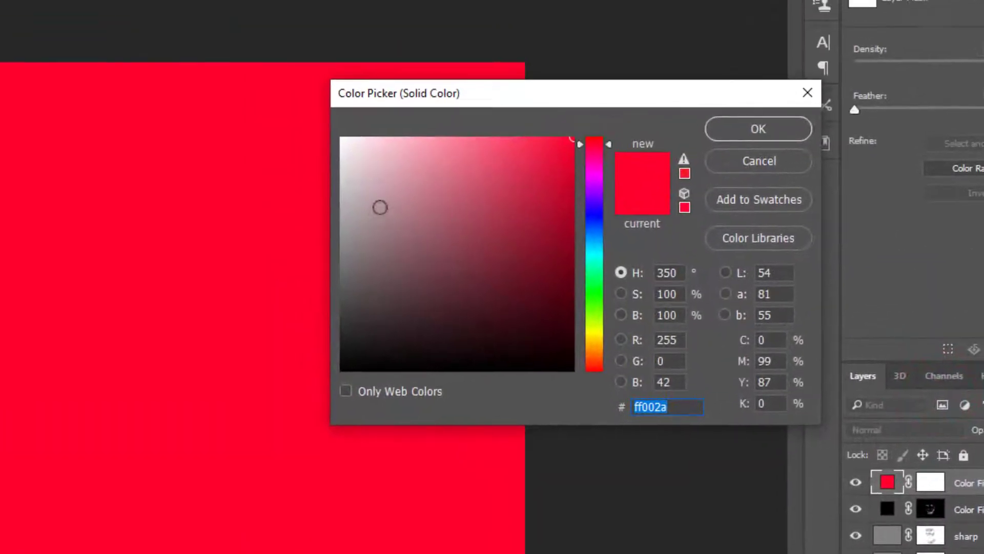
drag(347, 179, 332, 120)
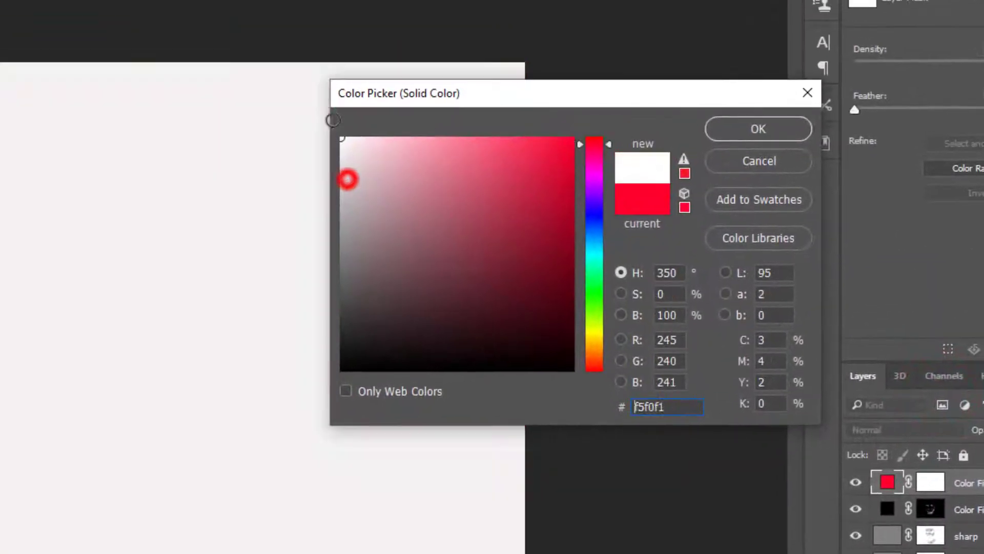
click(729, 126)
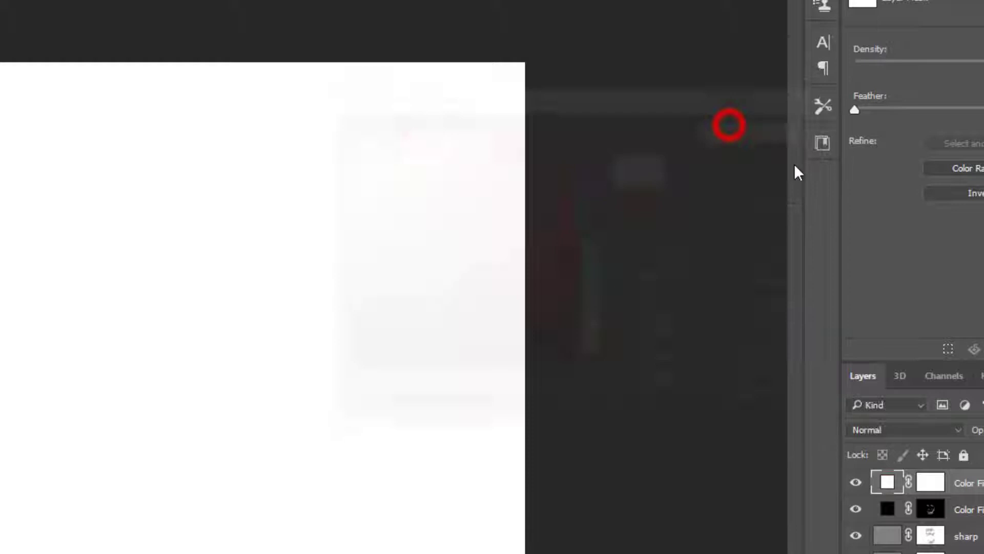
click(944, 193)
click(856, 483)
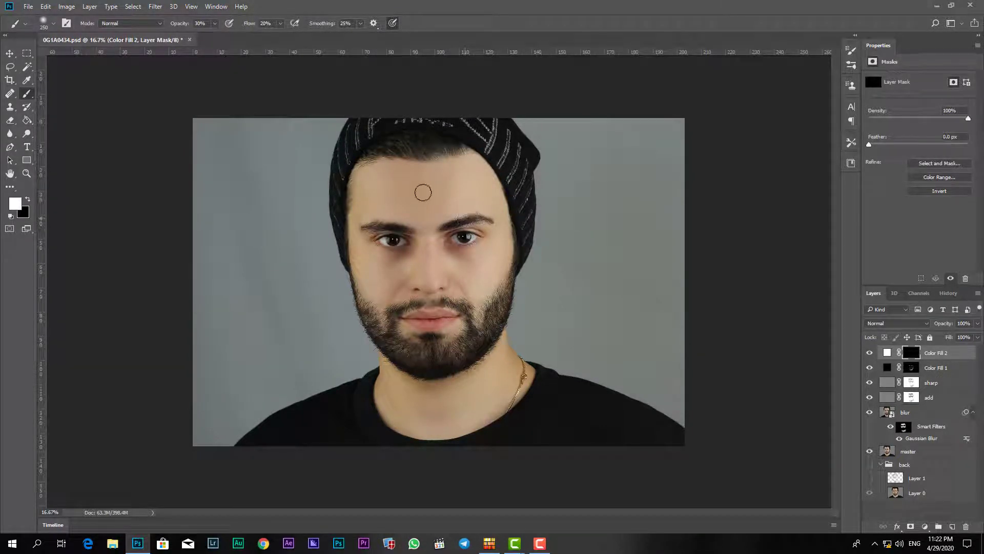
- Brighten the whites and corners of both eyes on Color Fill 2's mask with a small brush
key(ctrl+plus)
key(ctrl+plus)
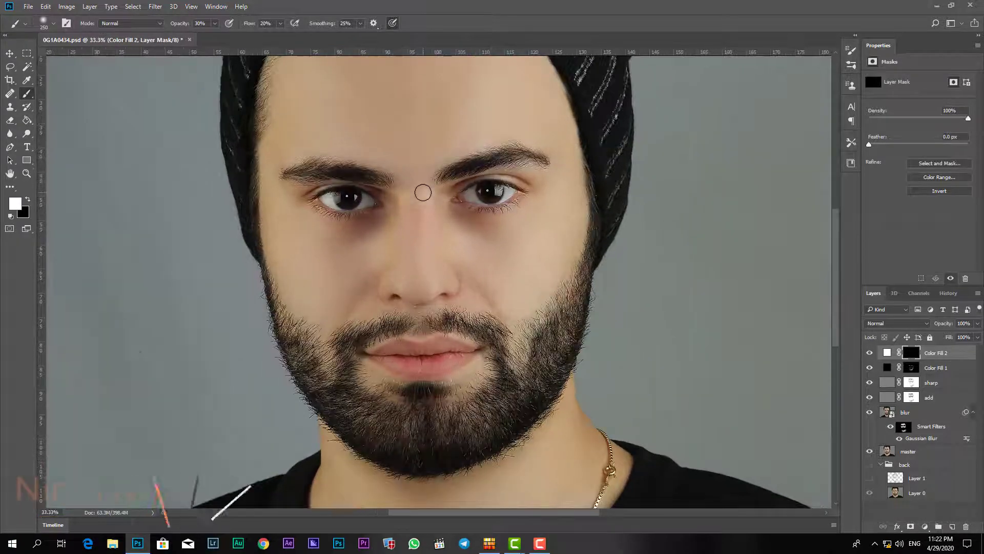
key(bracketleft)
key(bracketleft)
key(bracketleft)
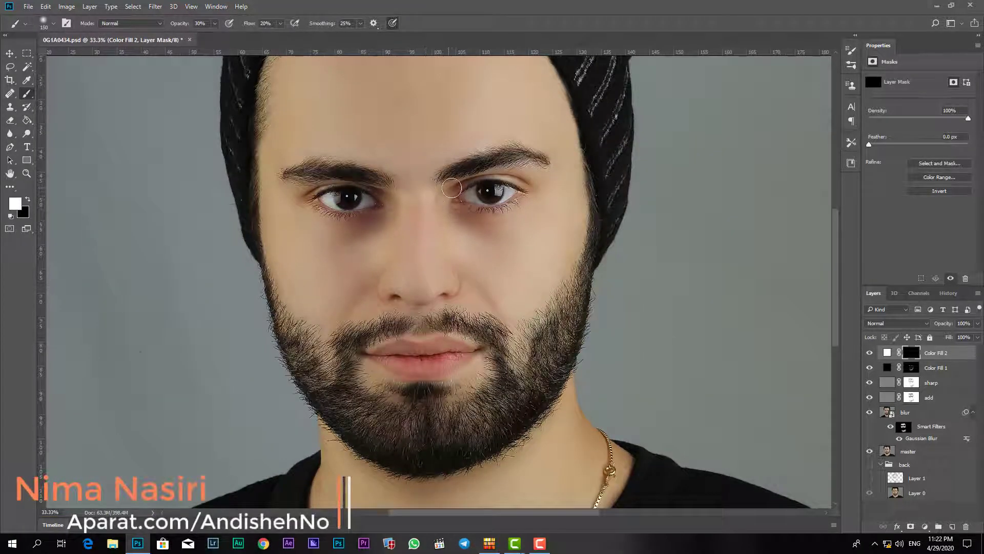
key(ctrl+plus)
key(ctrl+plus)
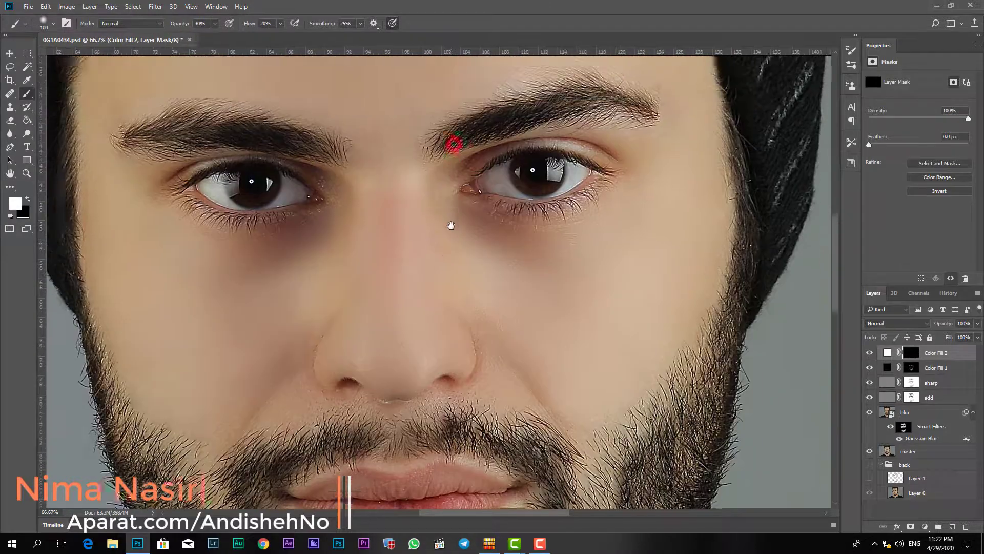
drag(451, 225, 449, 243)
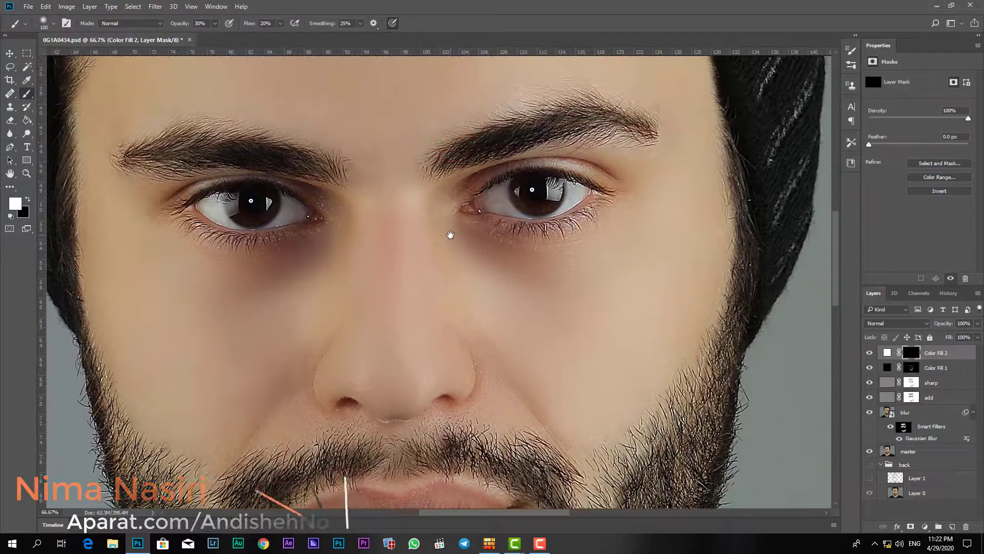
key(bracketleft)
key(bracketleft)
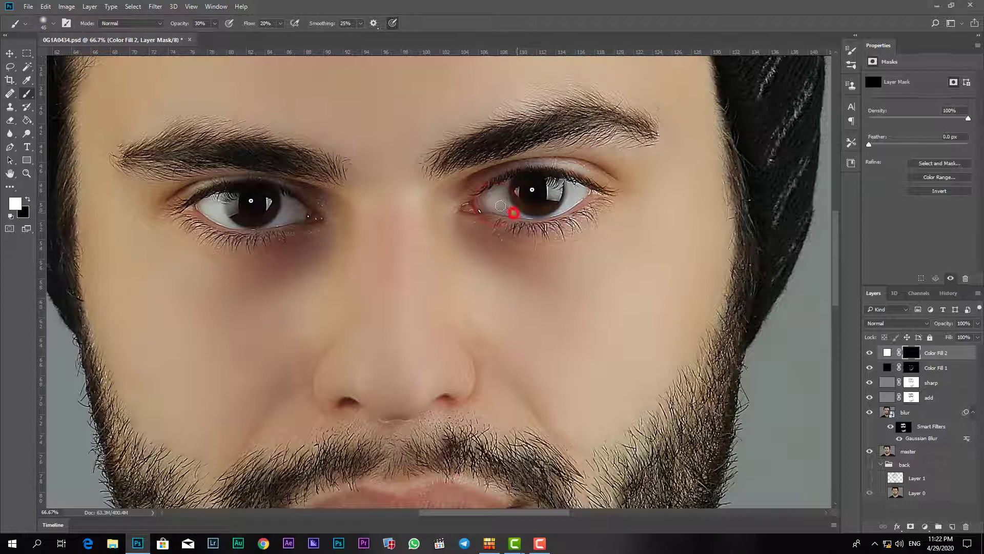
drag(500, 206, 497, 200)
key(bracketleft)
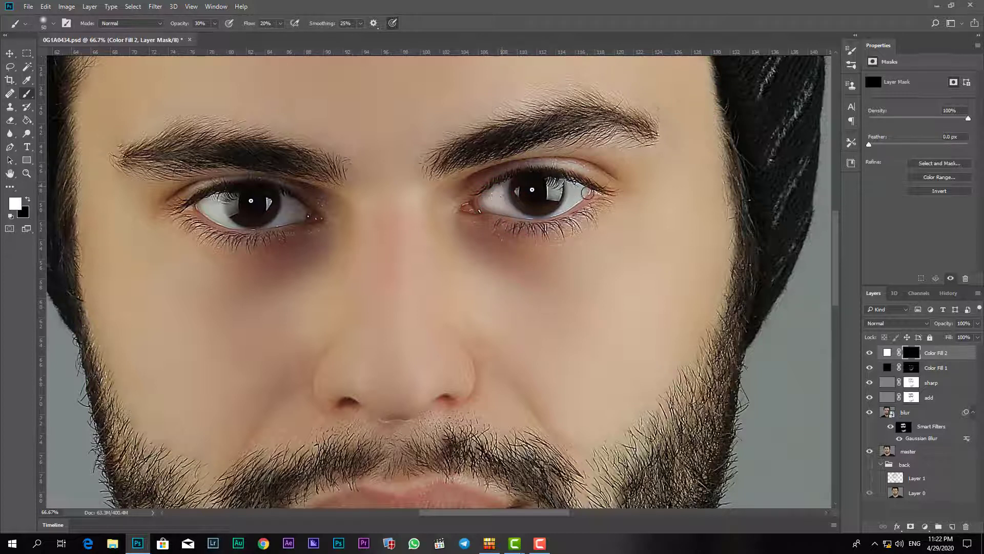
mouse_move(577, 190)
mouse_down()
mouse_move(578, 199)
mouse_move(555, 194)
mouse_up()
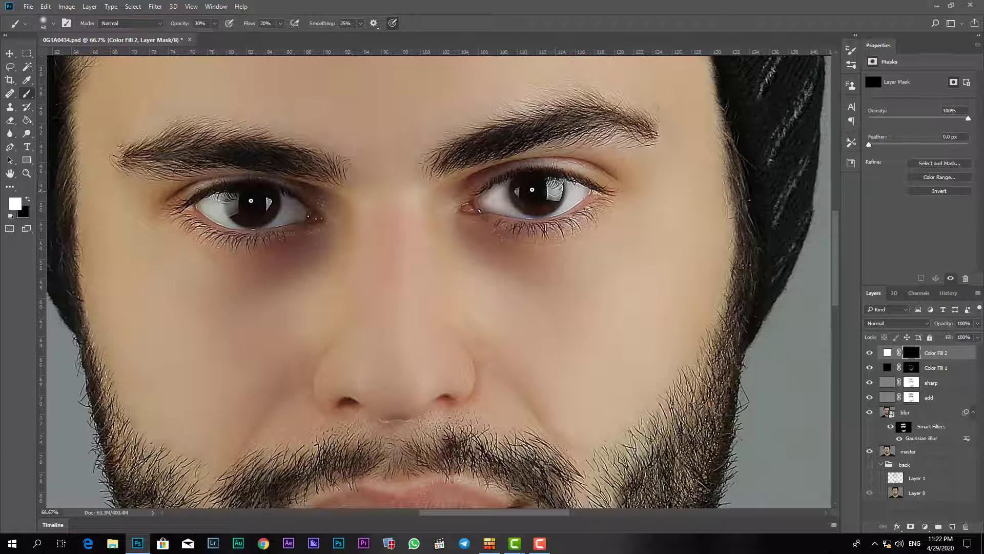
mouse_move(227, 206)
mouse_down()
mouse_move(217, 218)
mouse_move(205, 205)
mouse_up()
click(290, 210)
drag(291, 214, 287, 210)
click(212, 206)
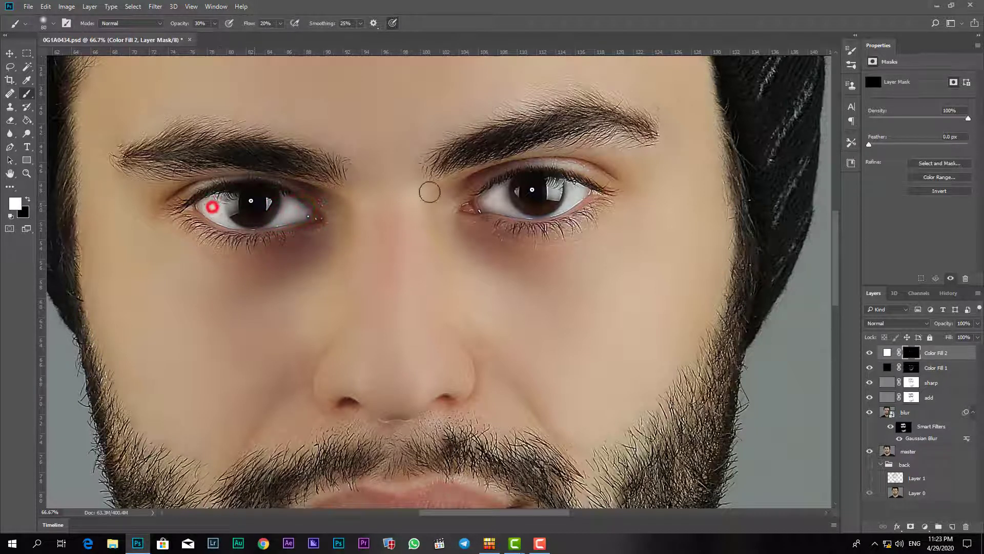
- Lighten the forehead across its width with a larger brush
key(ctrl+minus)
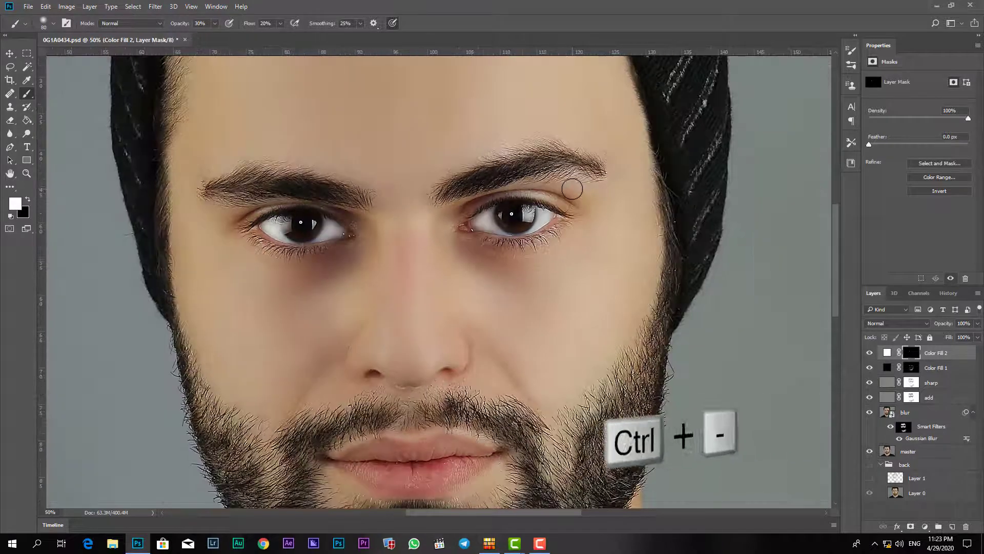
key(ctrl+minus)
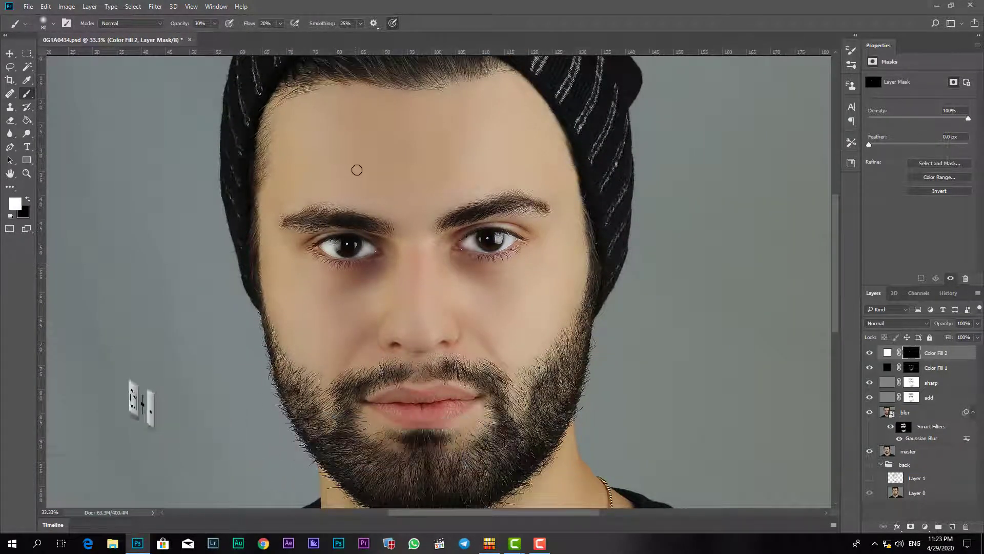
key(bracketright)
key(bracketright)
key(bracketright)
key(bracketright)
key(bracketright)
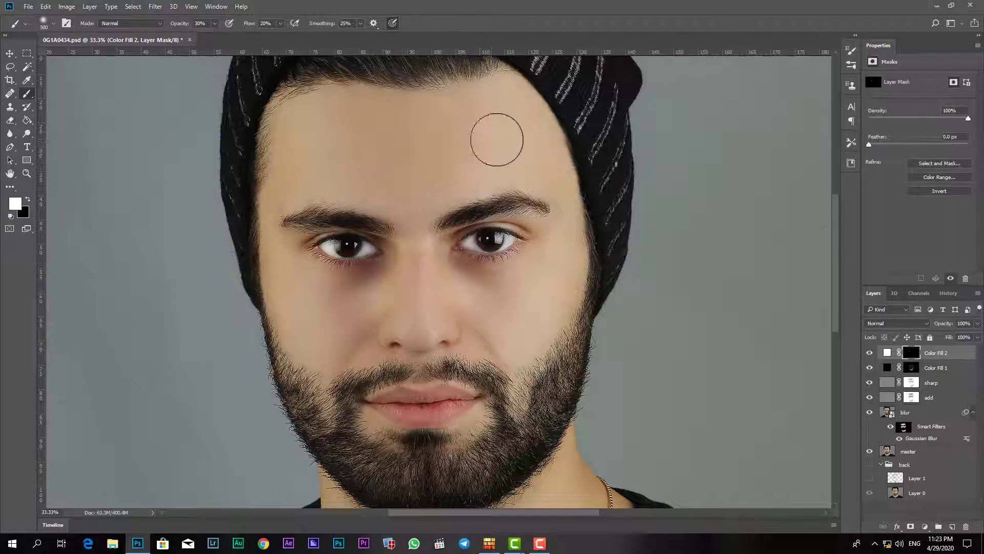
key(bracketright)
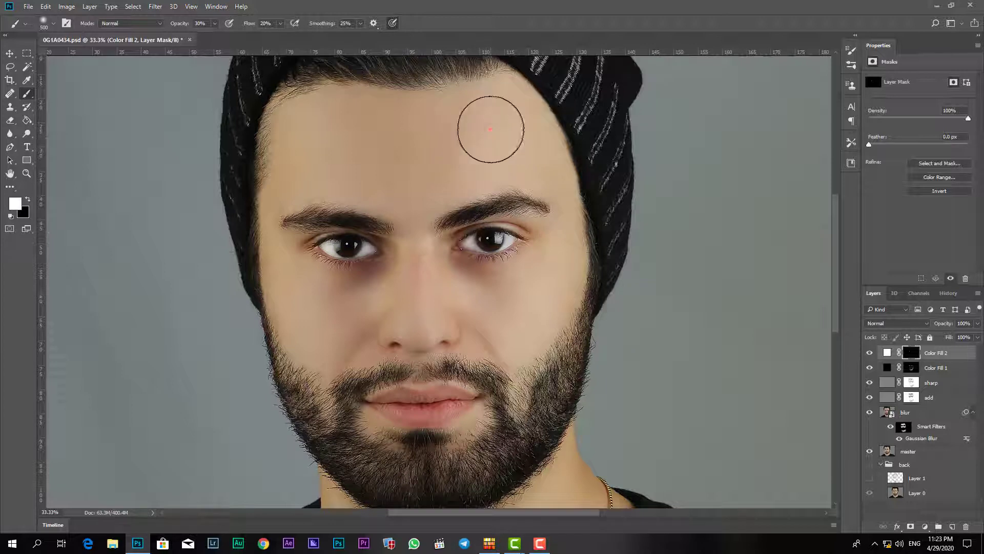
click(488, 132)
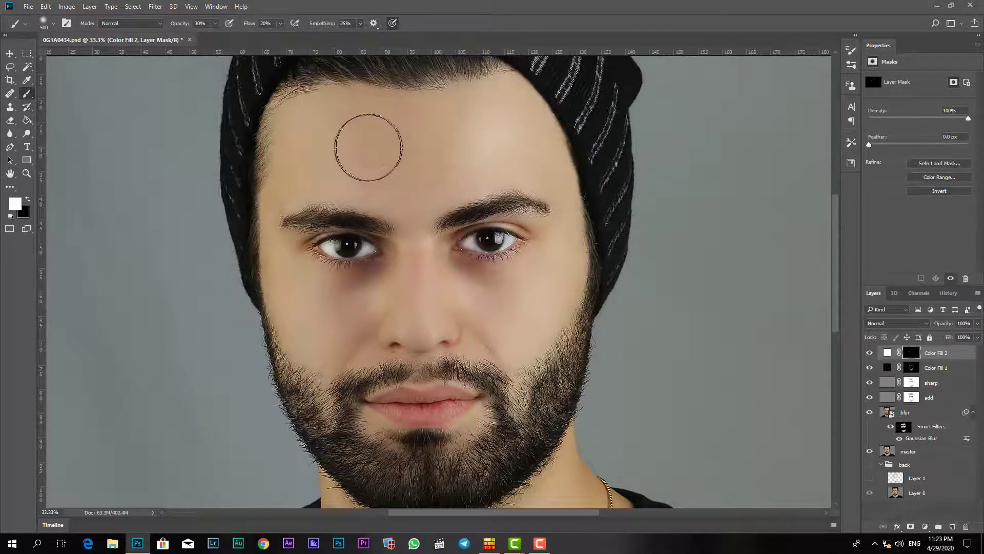
click(366, 147)
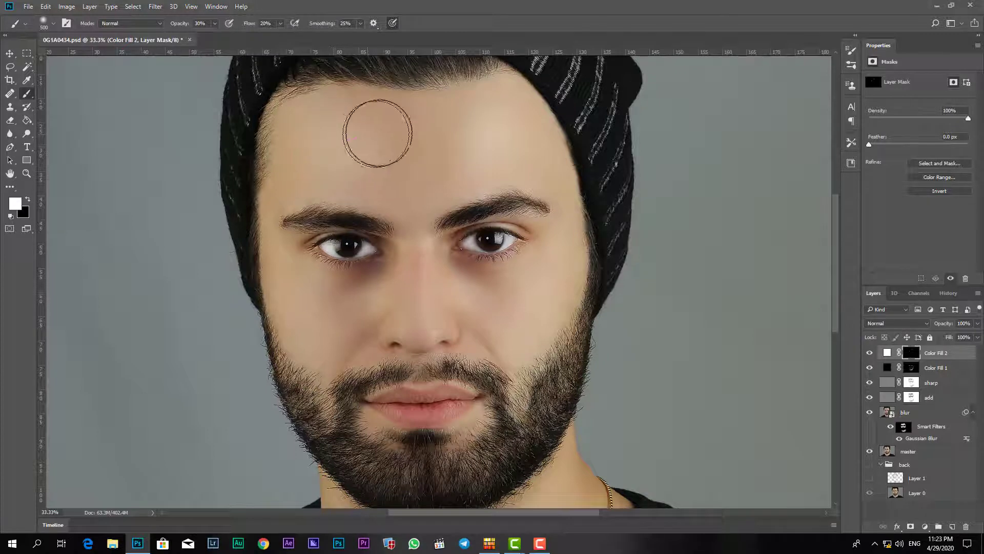
drag(468, 131, 341, 140)
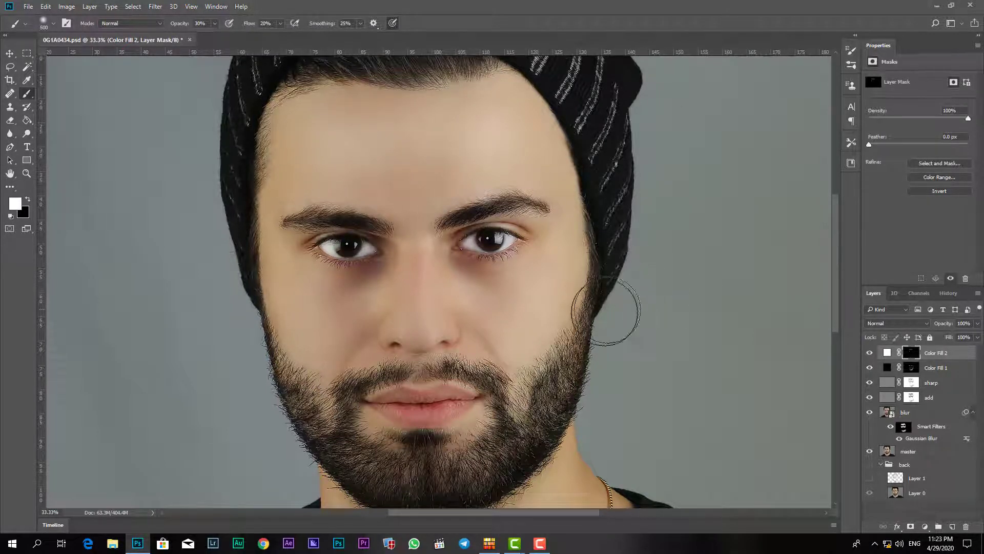
- Lighten both cheeks, including the area under the left eye
key(bracketleft)
key(bracketleft)
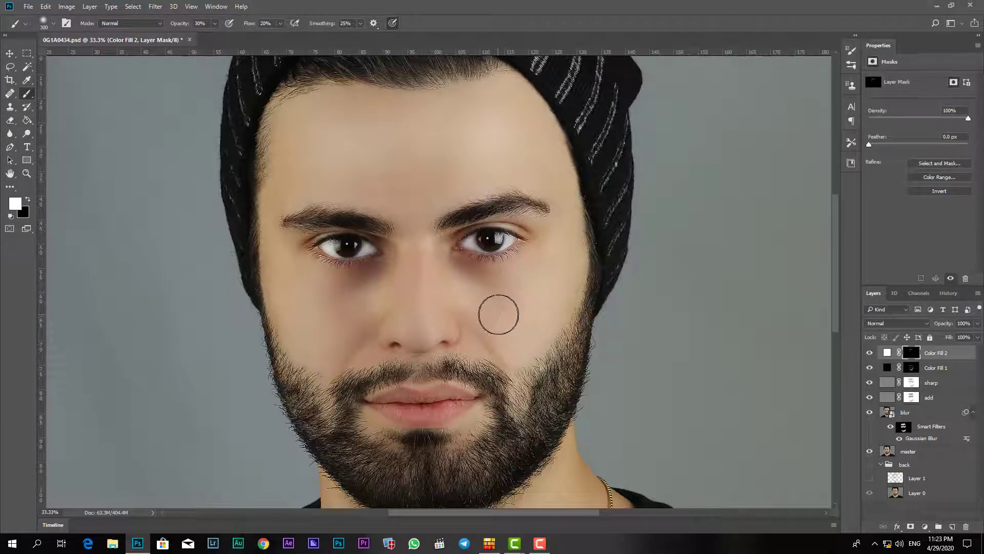
drag(495, 314, 489, 305)
click(488, 305)
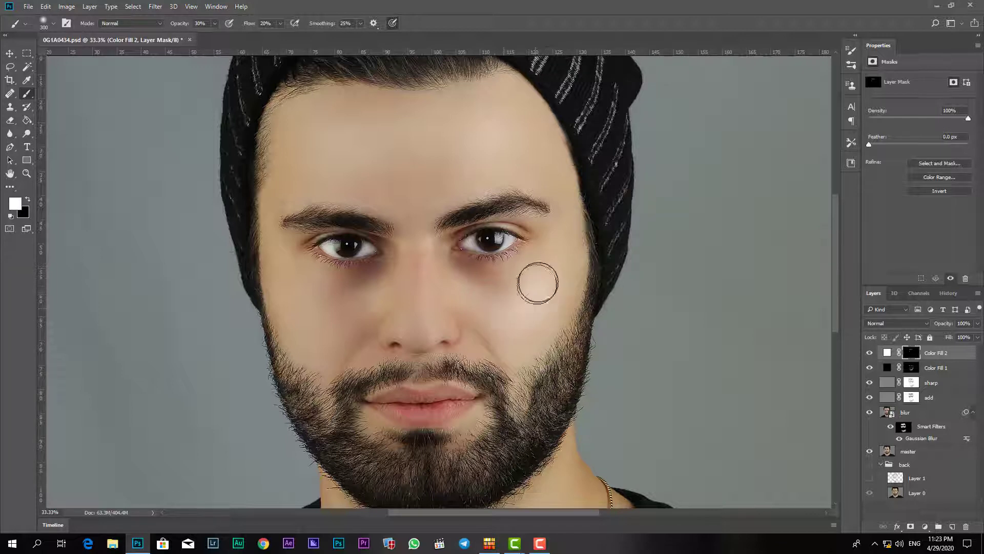
mouse_move(538, 279)
mouse_down()
mouse_move(514, 315)
mouse_move(549, 268)
mouse_up()
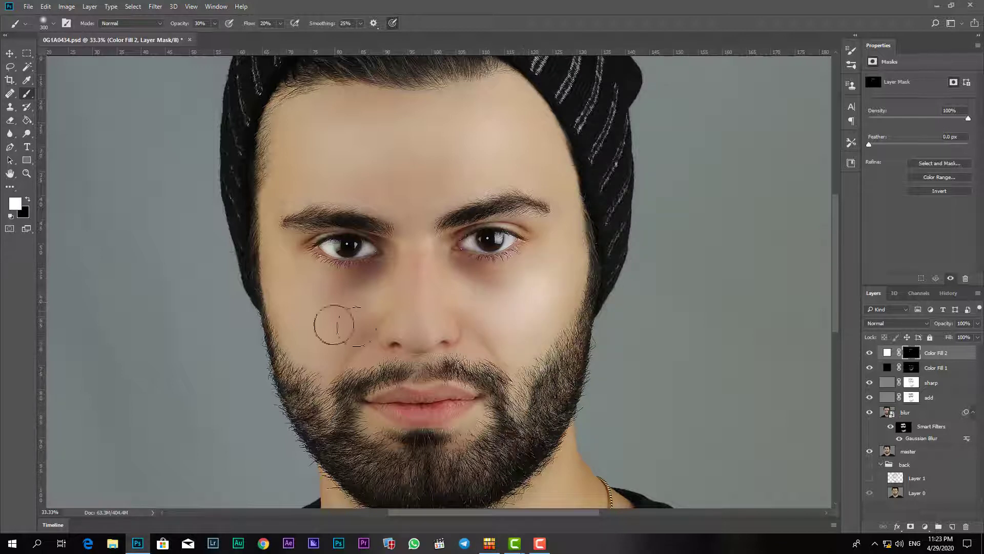
mouse_move(353, 310)
mouse_down()
mouse_move(303, 282)
mouse_move(319, 336)
mouse_move(307, 326)
mouse_move(323, 292)
mouse_up()
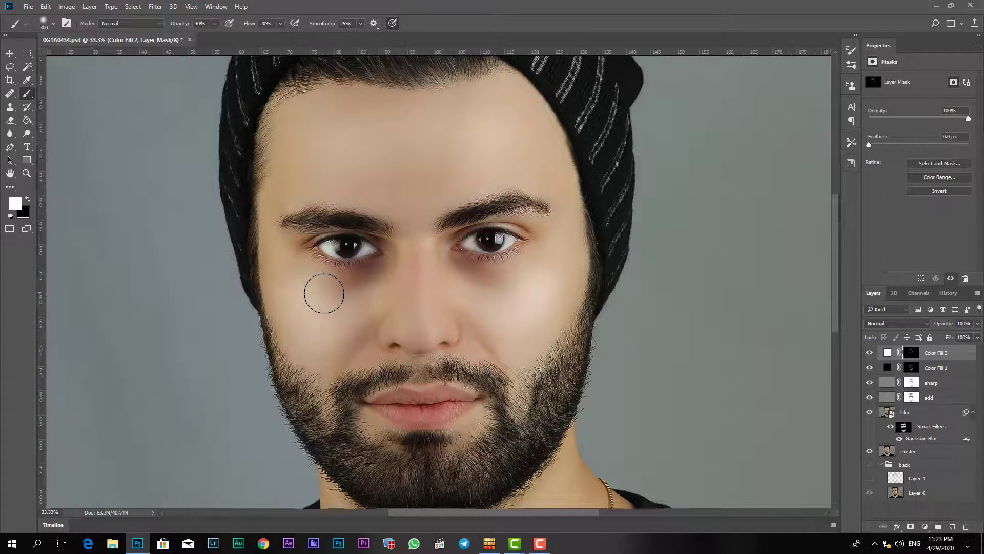
key(ctrl+plus)
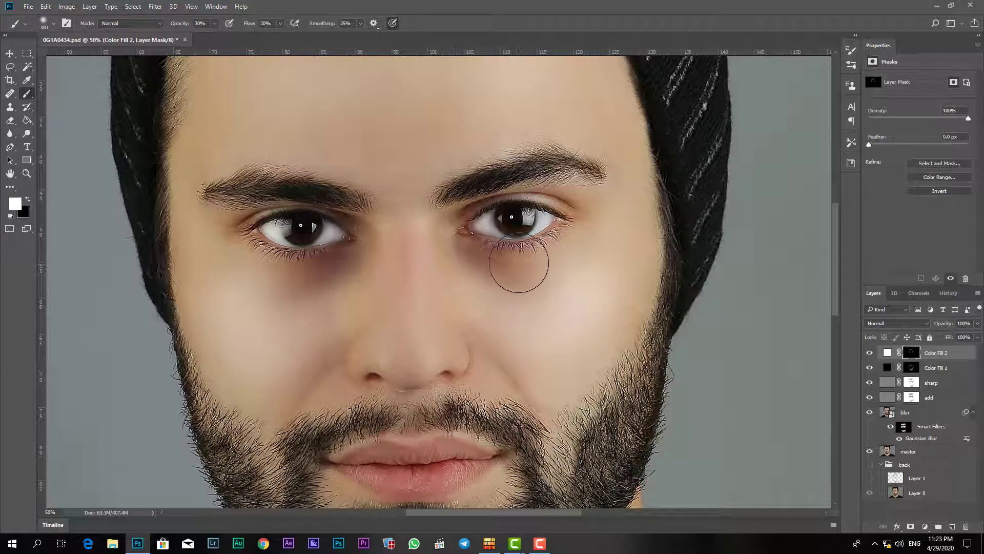
- Lighten the dark circles under both eyes on Color Fill 2's mask
key(bracketleft)
key(bracketleft)
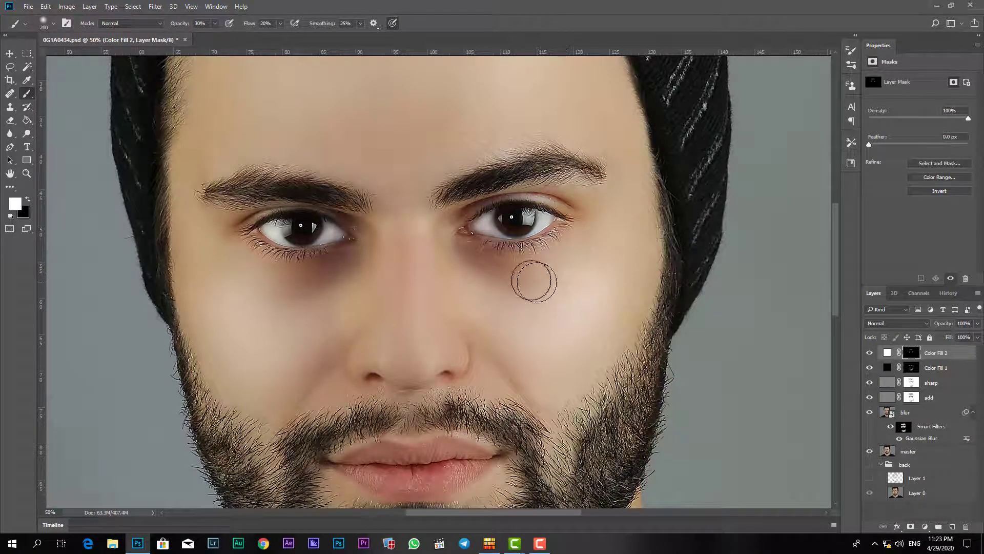
key(bracketleft)
key(bracketleft)
click(513, 278)
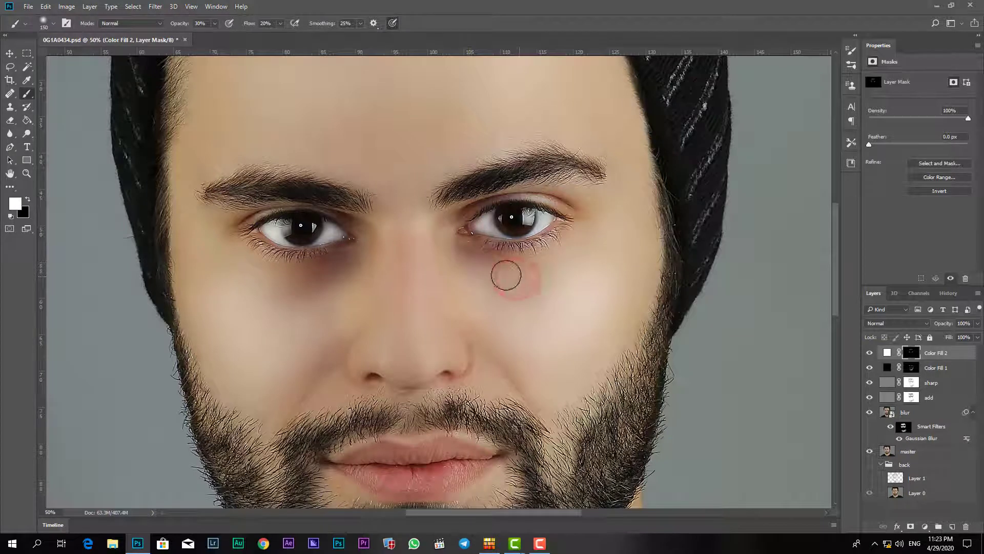
mouse_move(466, 248)
mouse_down()
mouse_move(501, 260)
mouse_move(474, 253)
mouse_up()
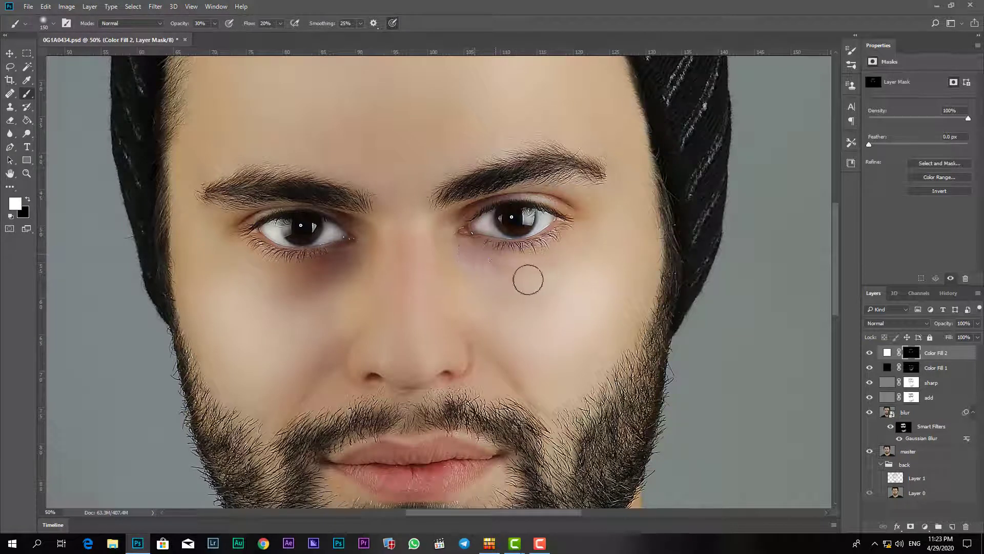
drag(547, 260, 495, 266)
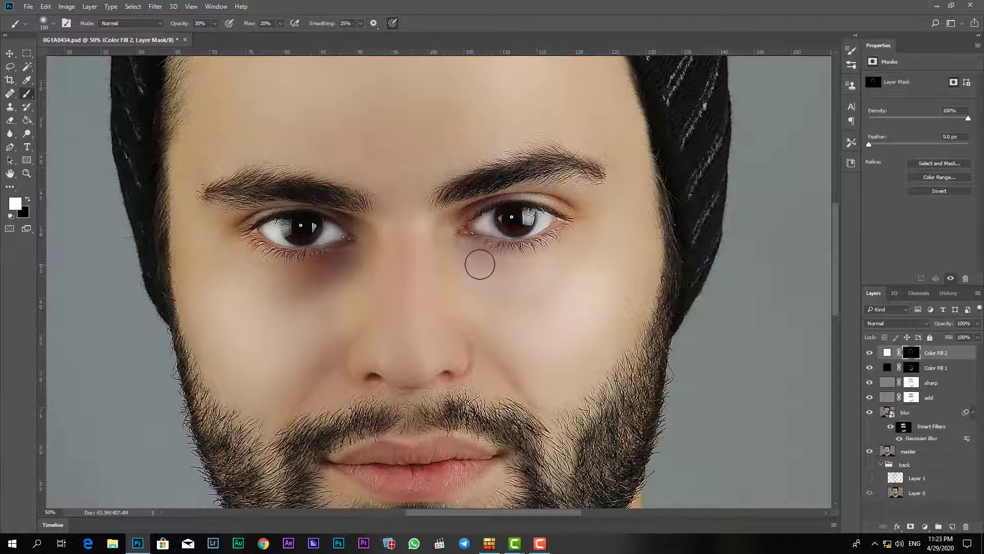
mouse_move(354, 259)
mouse_down()
mouse_move(246, 283)
mouse_move(336, 273)
mouse_up()
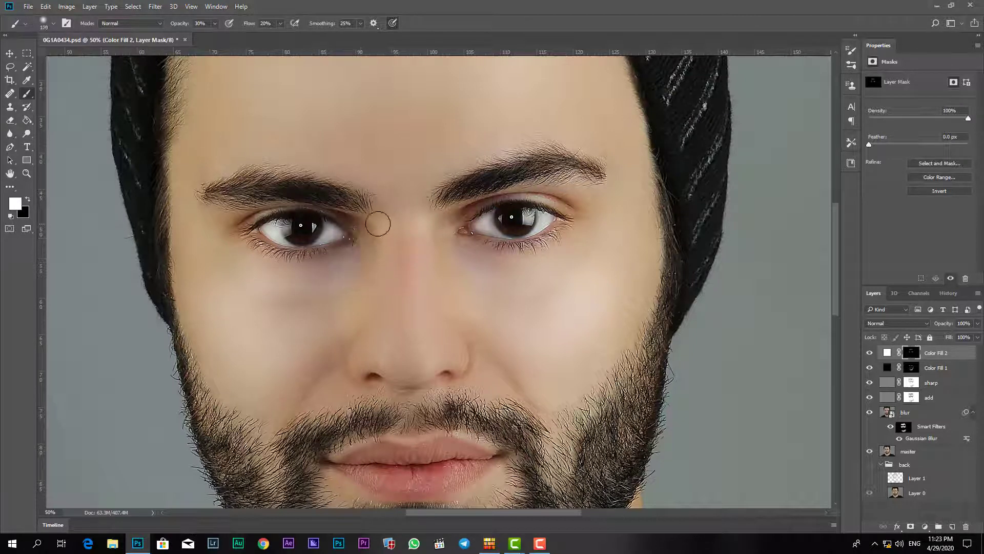
drag(365, 234, 371, 233)
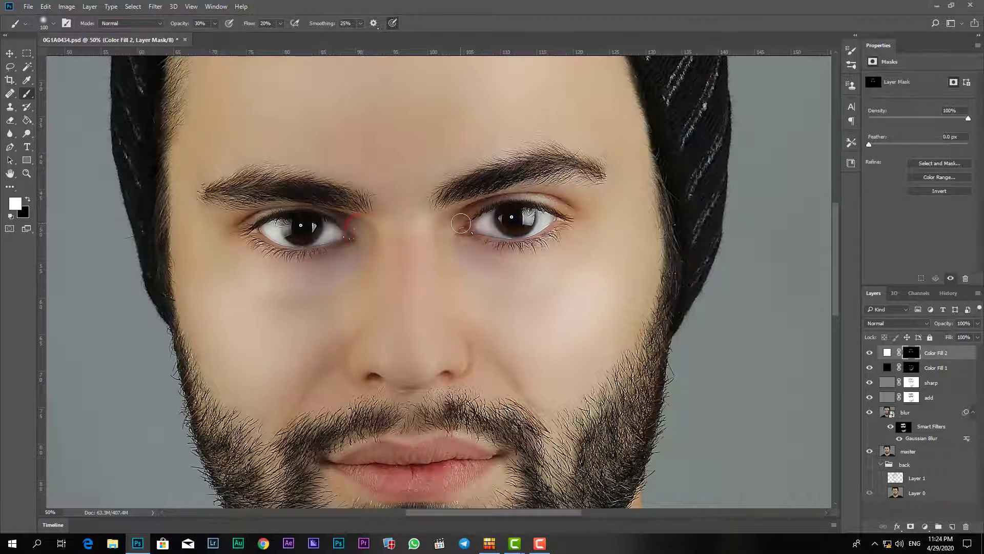
drag(452, 235, 465, 235)
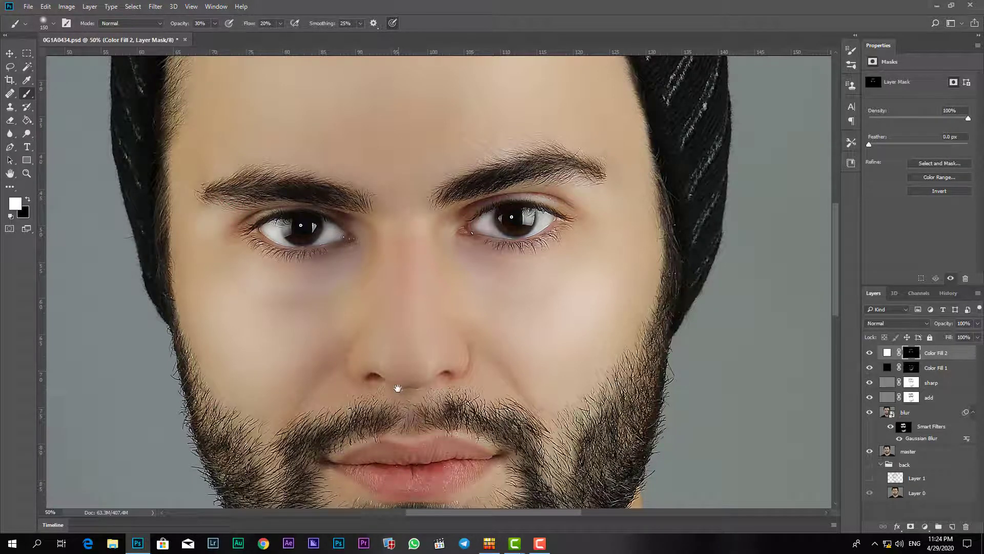
- Lighten the skin at both lip corners, around the nostrils and under the nose tip
drag(398, 389, 388, 362)
click(311, 366)
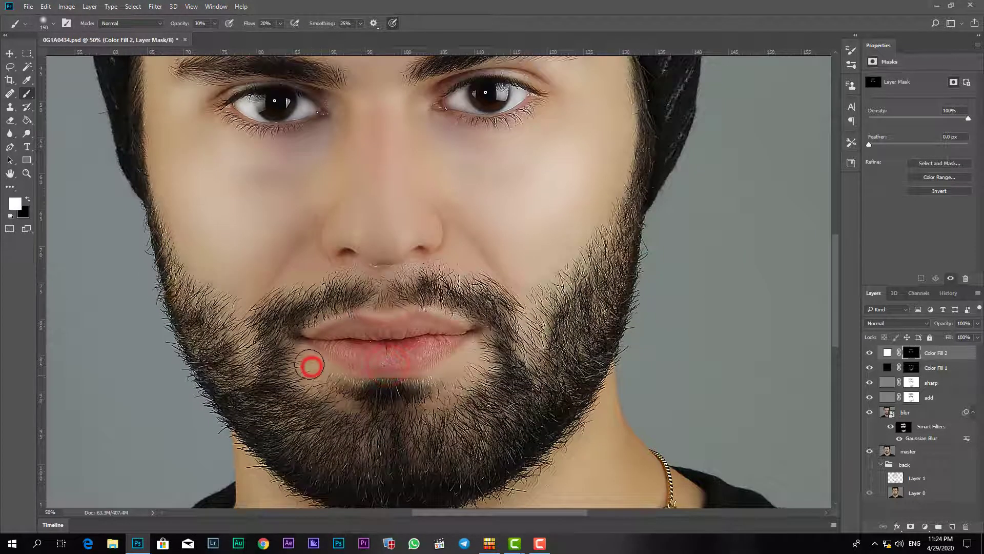
click(472, 359)
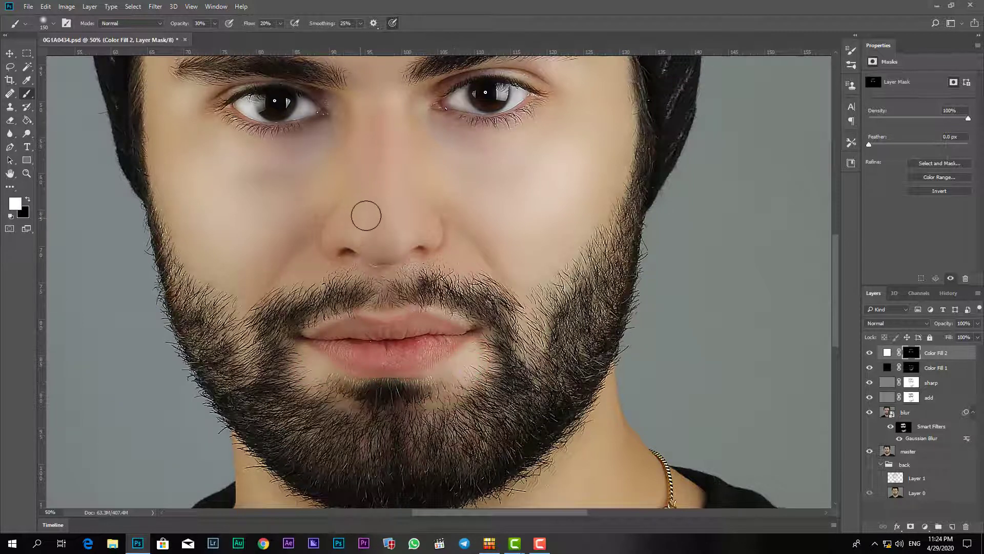
drag(382, 187, 385, 236)
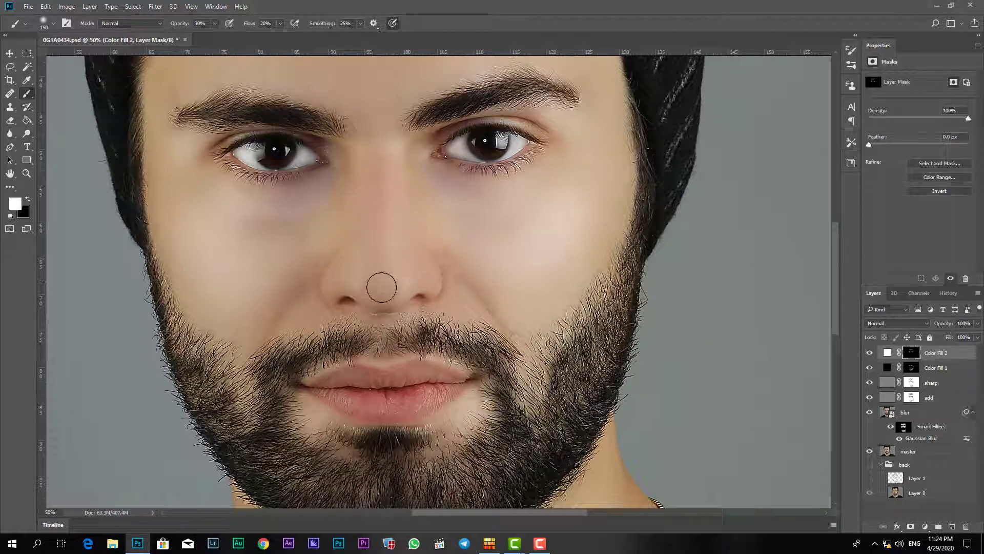
key(bracketleft)
key(bracketleft)
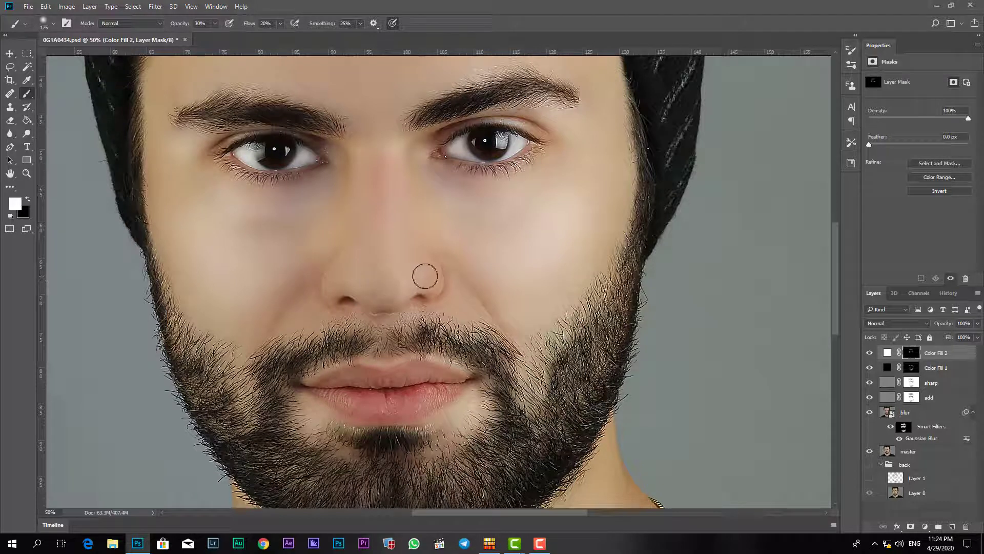
drag(425, 277, 407, 240)
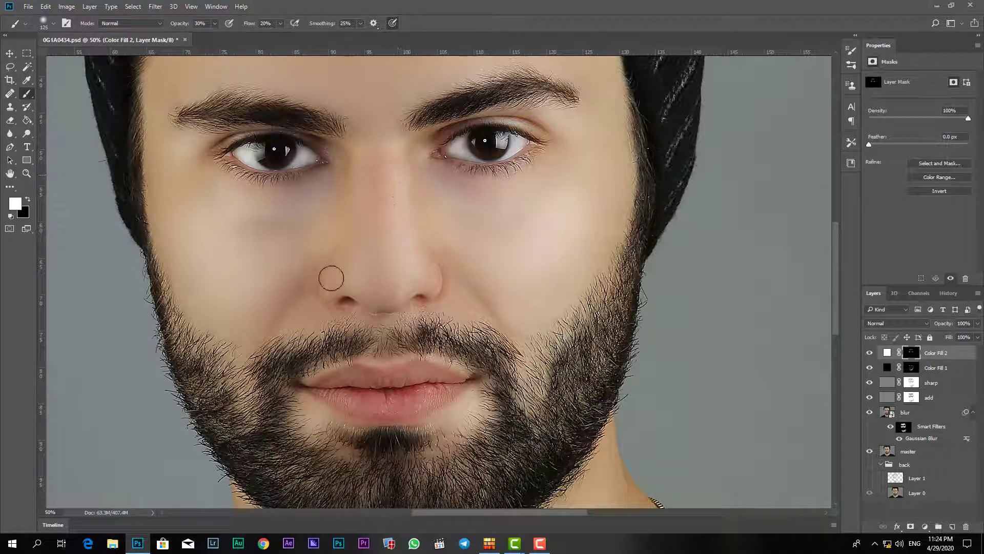
drag(337, 281, 348, 267)
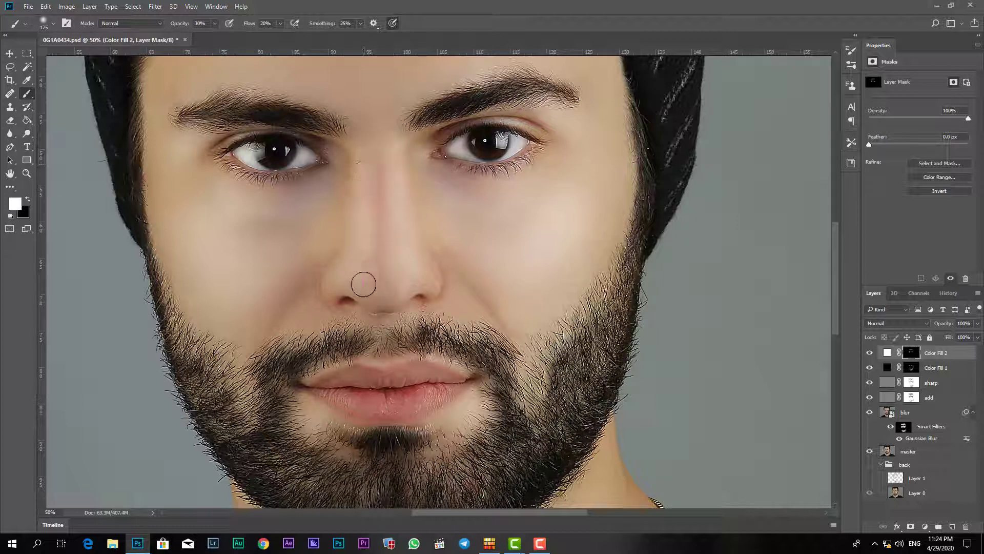
drag(368, 283, 389, 283)
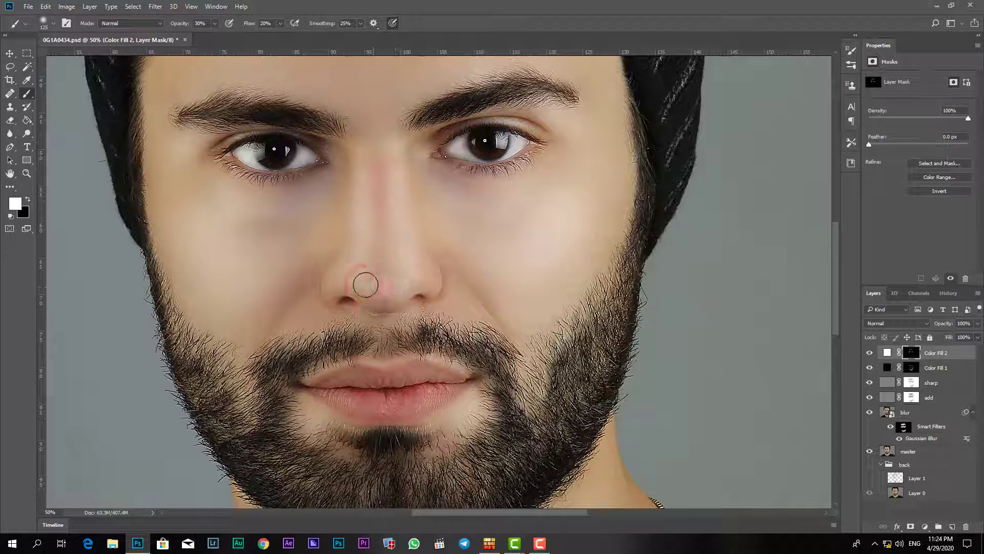
- Brighten the nose bridge and the area between the brows
key(bracketright)
key(bracketright)
key(bracketright)
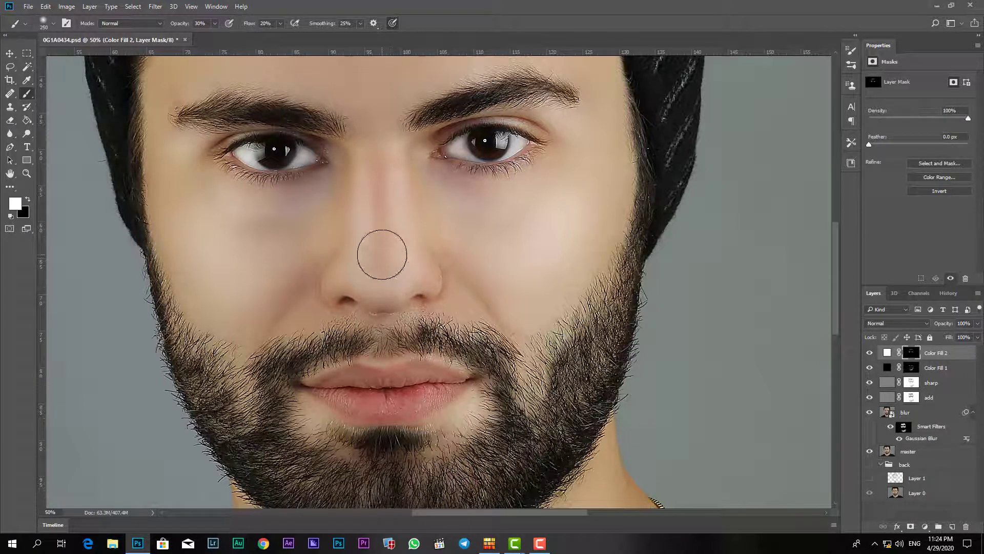
drag(380, 183, 378, 255)
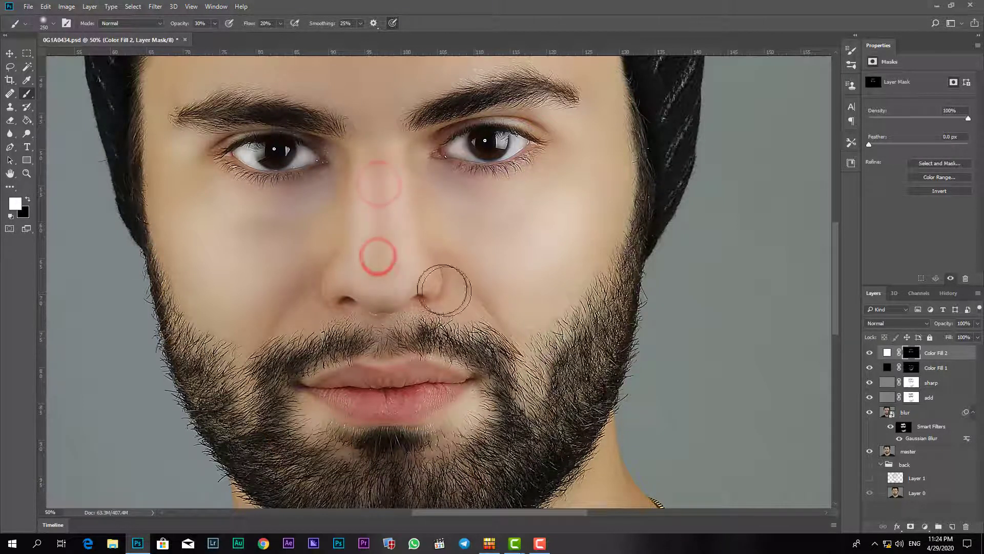
key(bracketleft)
key(bracketleft)
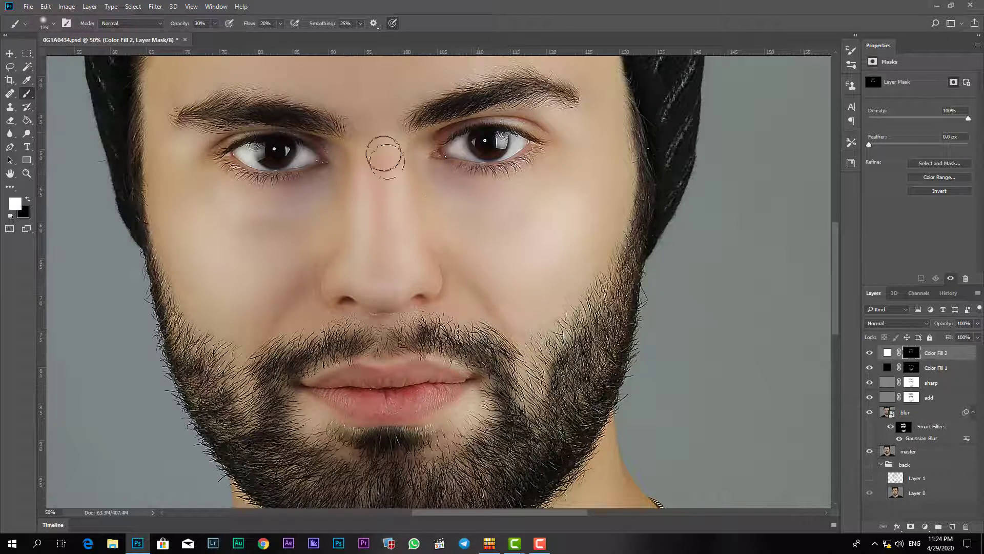
drag(379, 125, 382, 194)
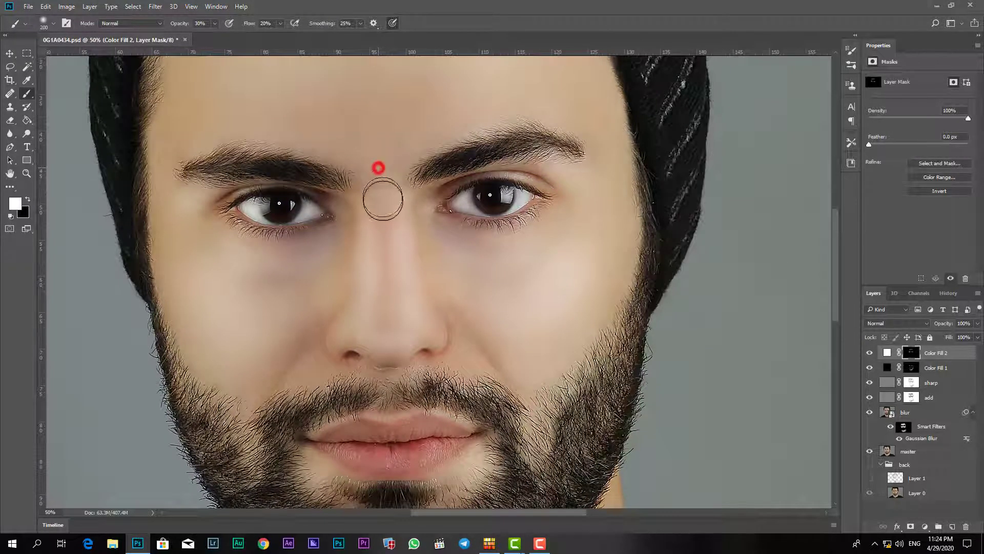
key(bracketright)
key(bracketright)
key(bracketright)
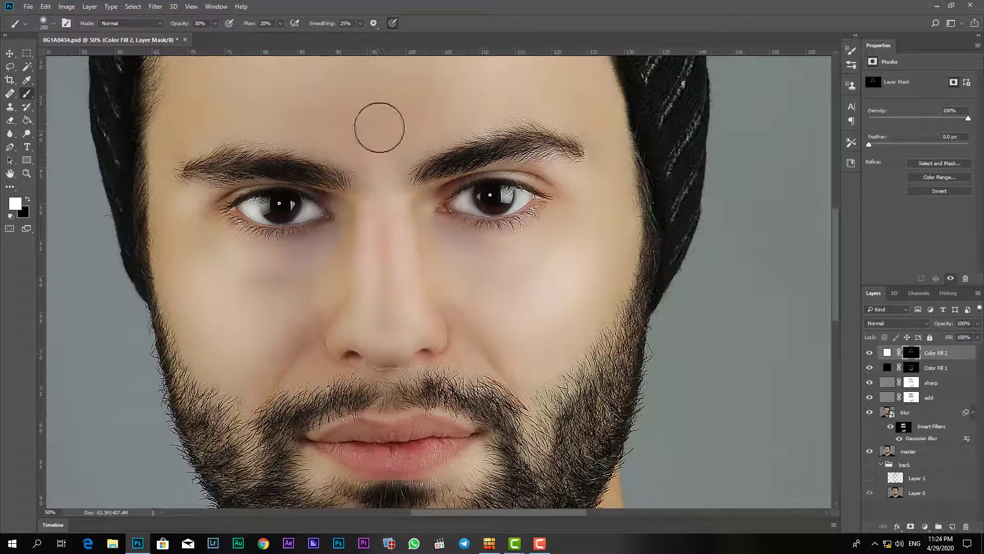
drag(382, 180, 363, 114)
mouse_move(380, 215)
mouse_down()
mouse_move(359, 93)
mouse_move(352, 109)
mouse_up()
key(bracketright)
key(bracketright)
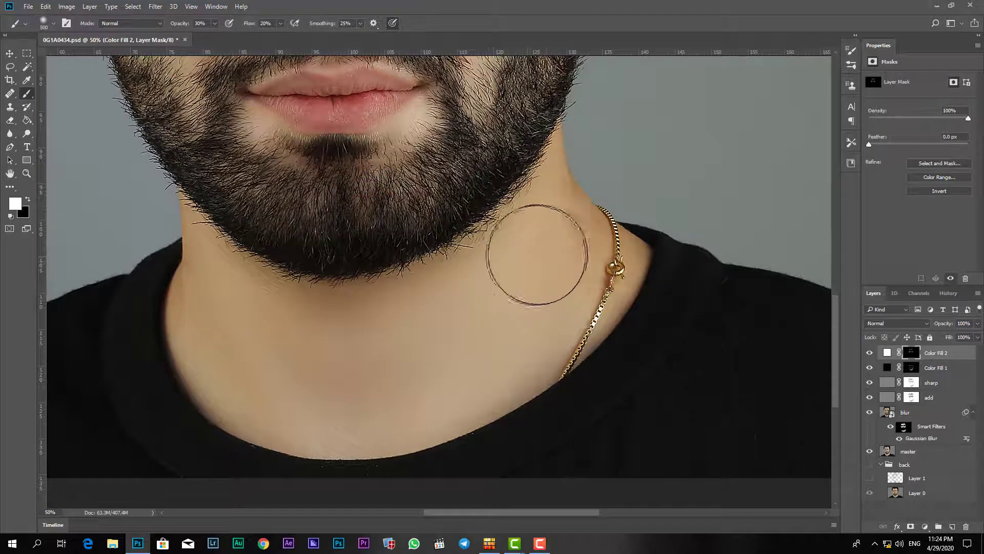
- Lighten the neck with broad strokes on Color Fill 2's mask
mouse_move(546, 255)
mouse_down()
mouse_move(524, 294)
mouse_move(399, 355)
mouse_up()
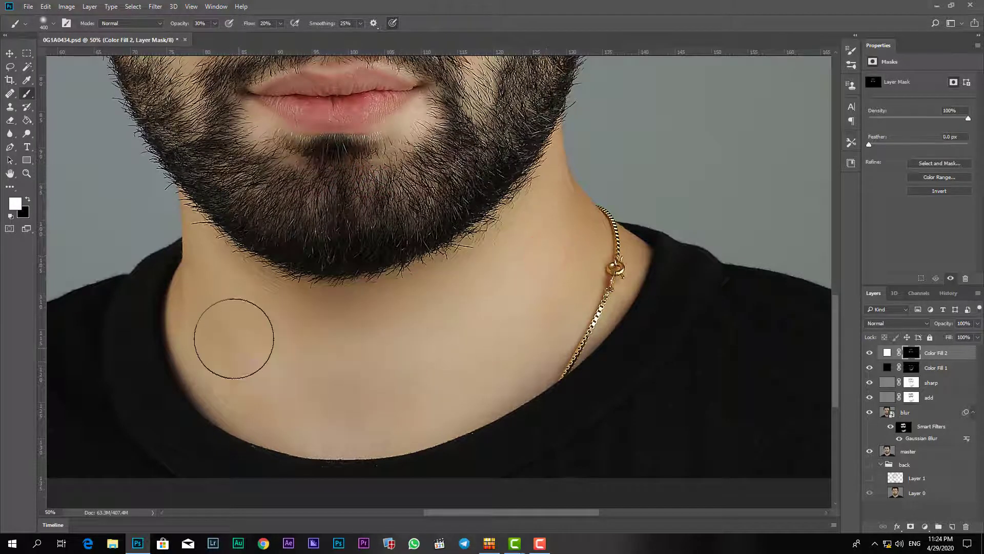
mouse_move(536, 294)
mouse_down()
mouse_move(274, 343)
mouse_move(284, 372)
mouse_move(538, 315)
mouse_move(562, 255)
mouse_up()
key(ctrl+minus)
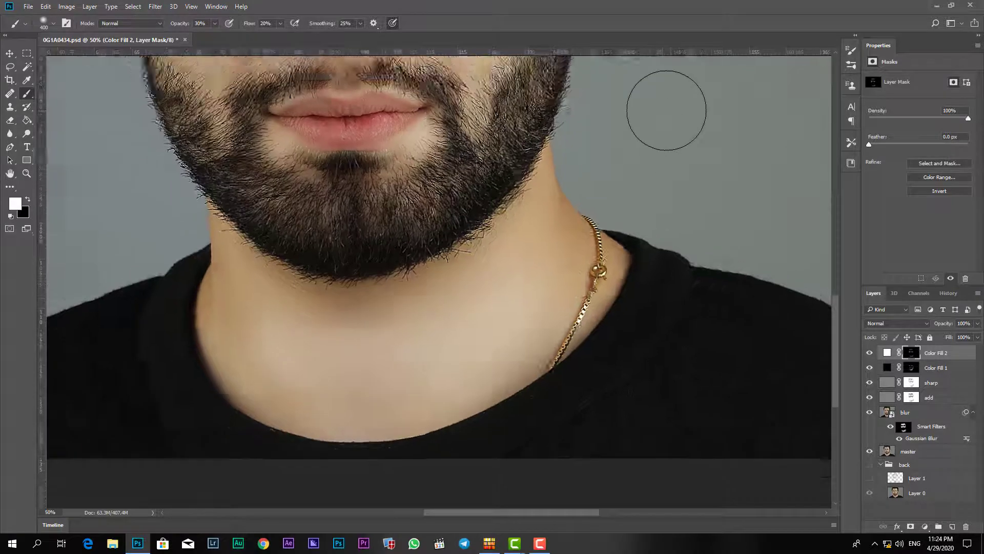
key(ctrl+minus)
key(ctrl+minus)
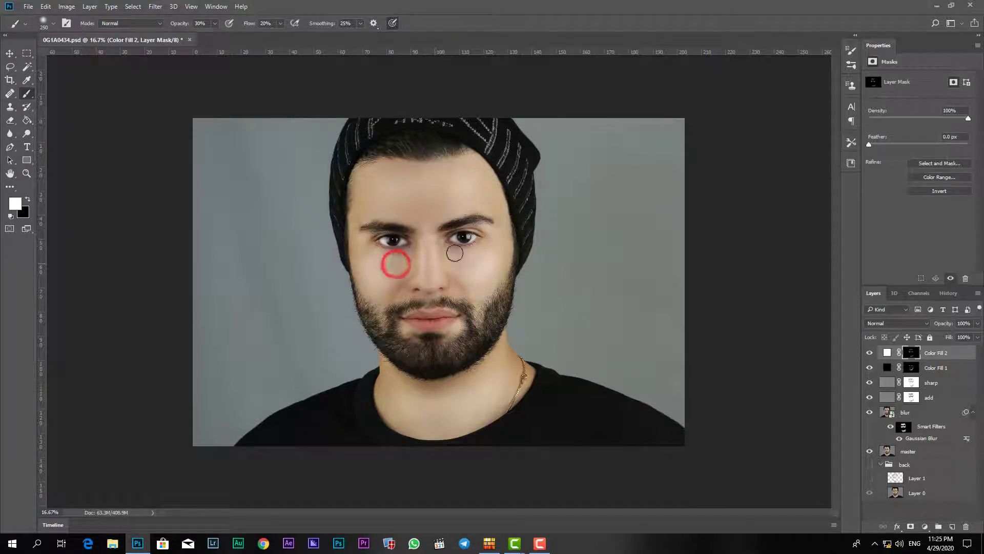
- Lighten the shadows under both eyes, then compare Color Fill 2 on and off
drag(389, 263, 368, 265)
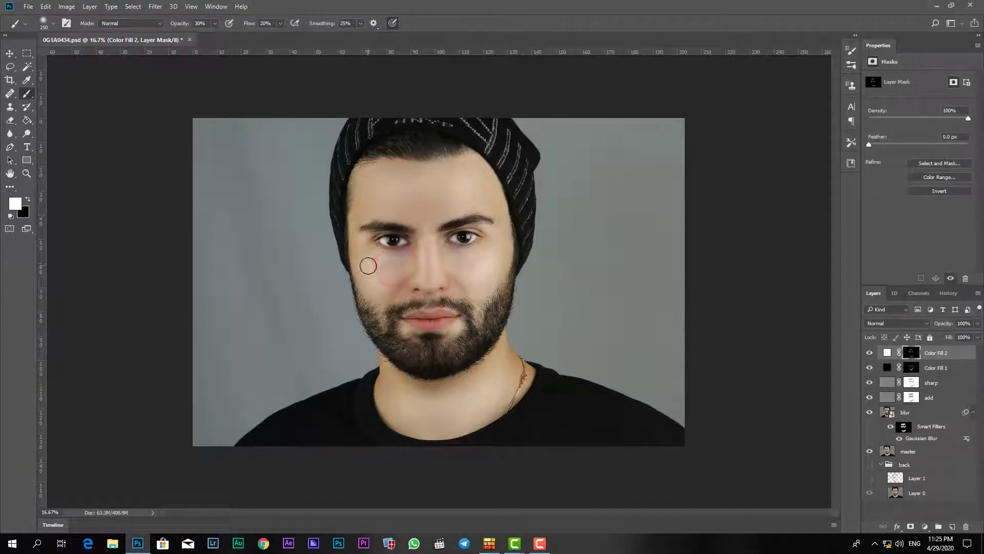
click(460, 261)
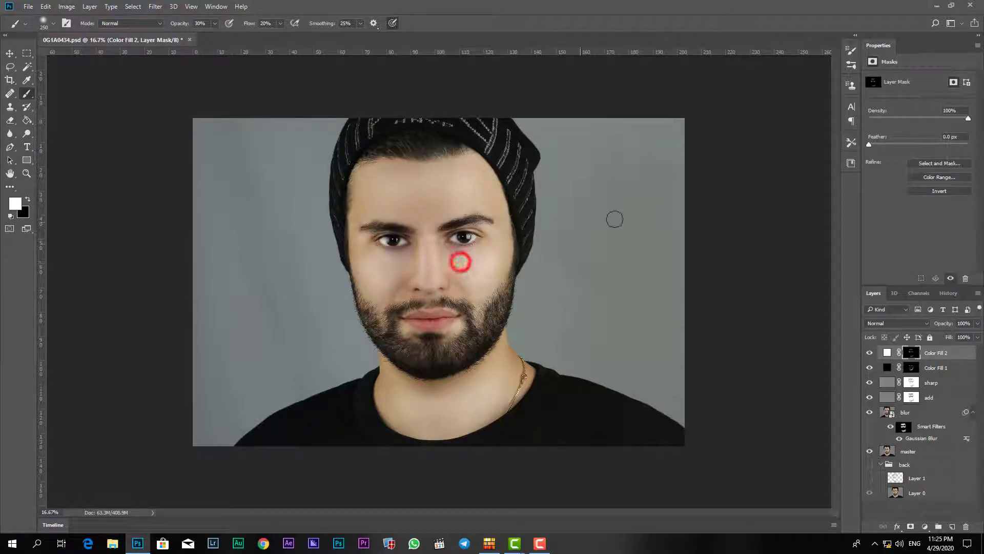
click(870, 353)
click(870, 353)
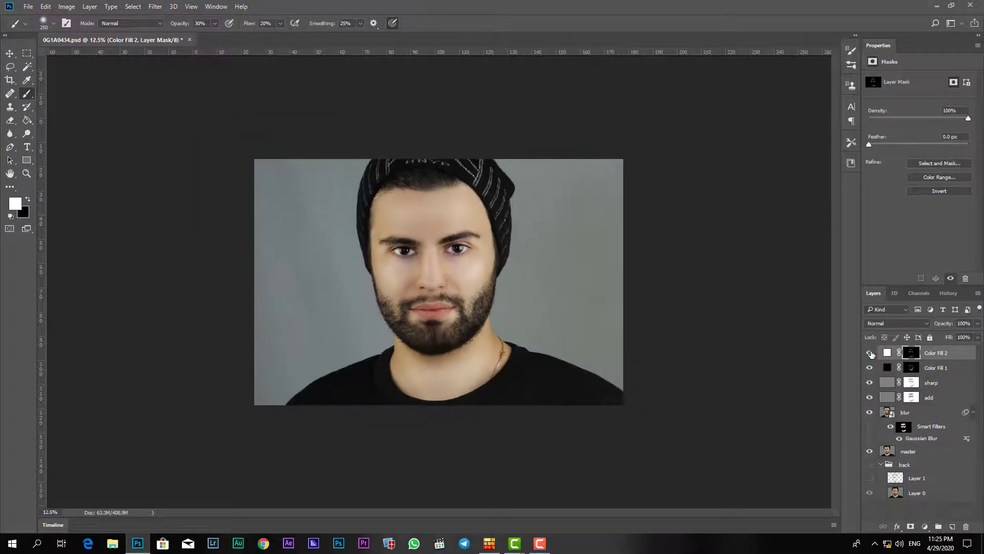
key(ctrl+plus)
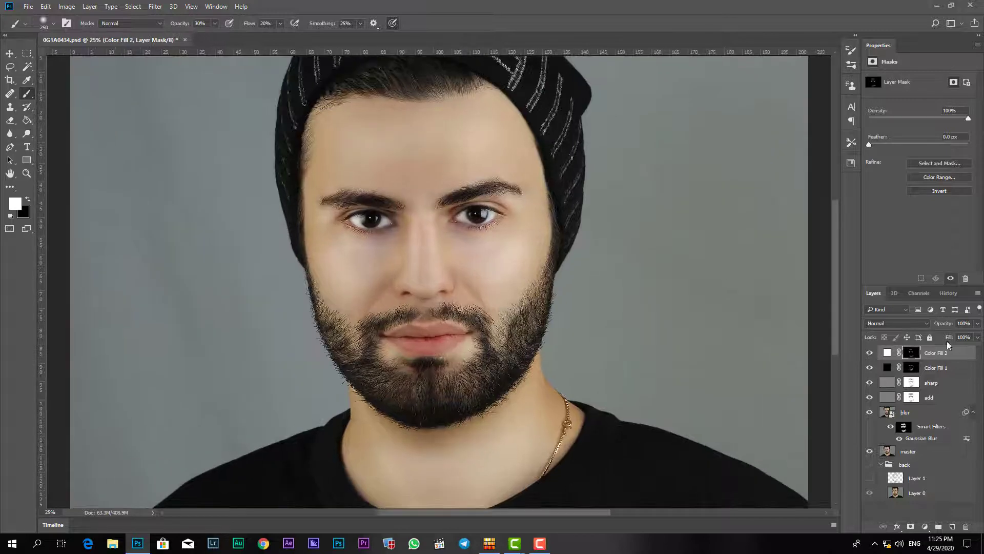
- Blend Color Fill 2 in Soft Light at 60% opacity, comparing it on and off
click(910, 325)
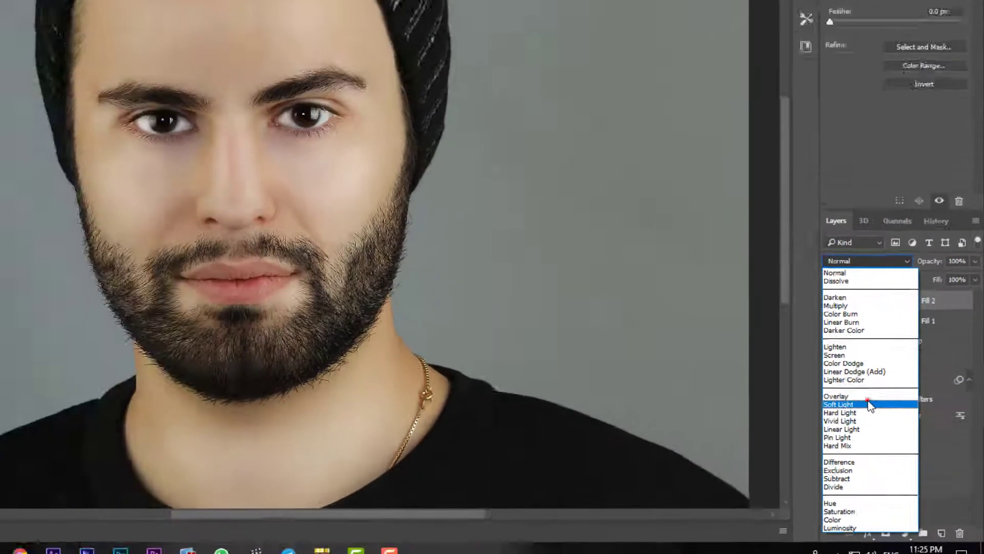
click(869, 405)
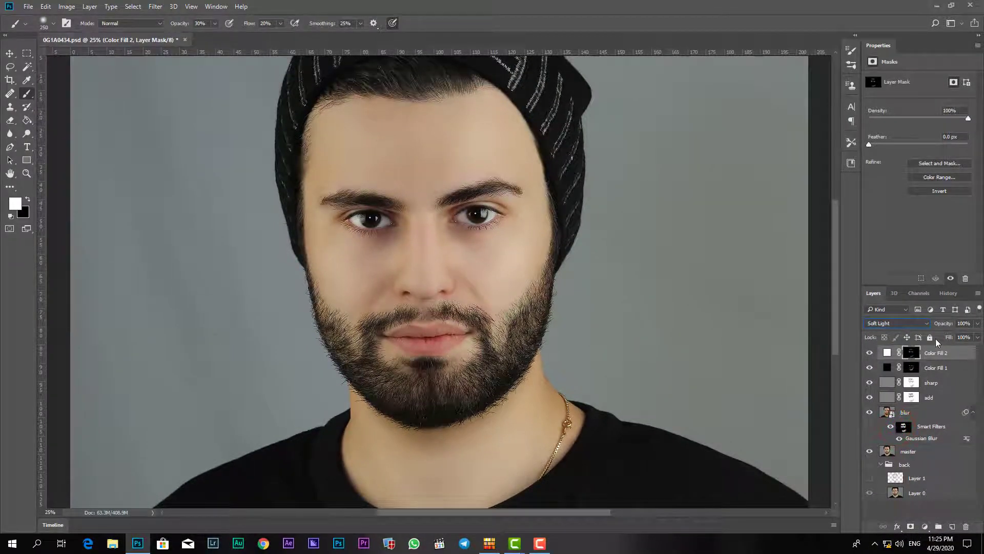
click(869, 352)
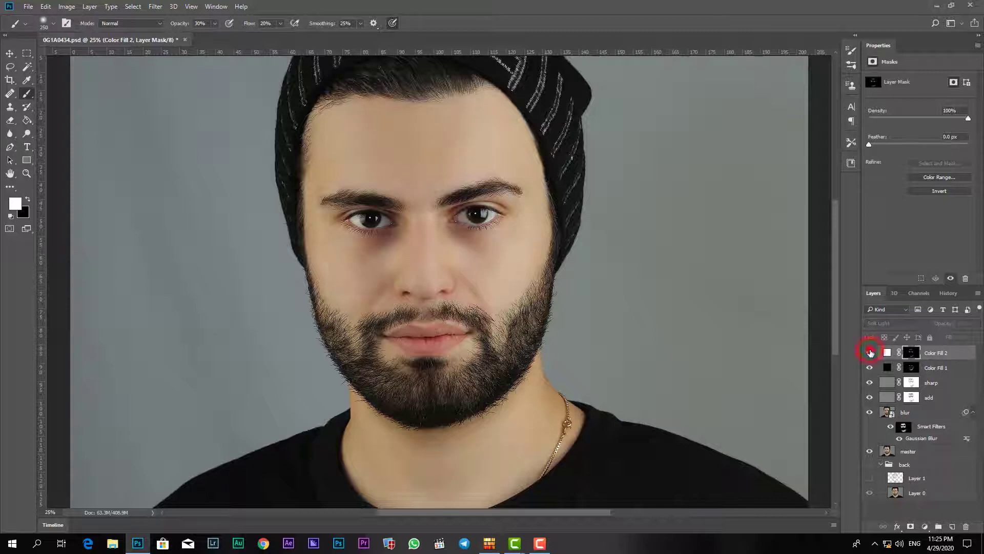
click(869, 352)
click(870, 352)
click(870, 352)
click(870, 352)
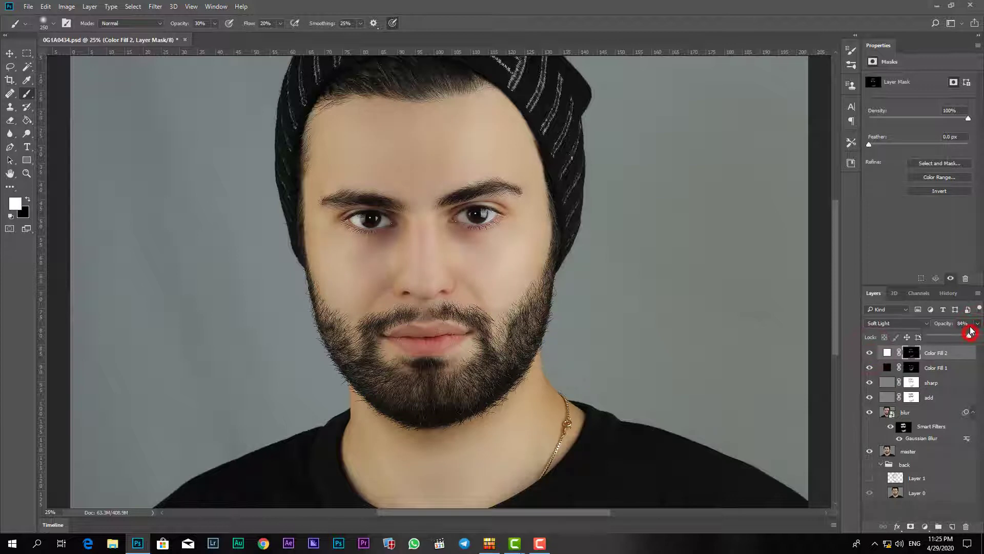
text(60)
key(Return)
click(912, 368)
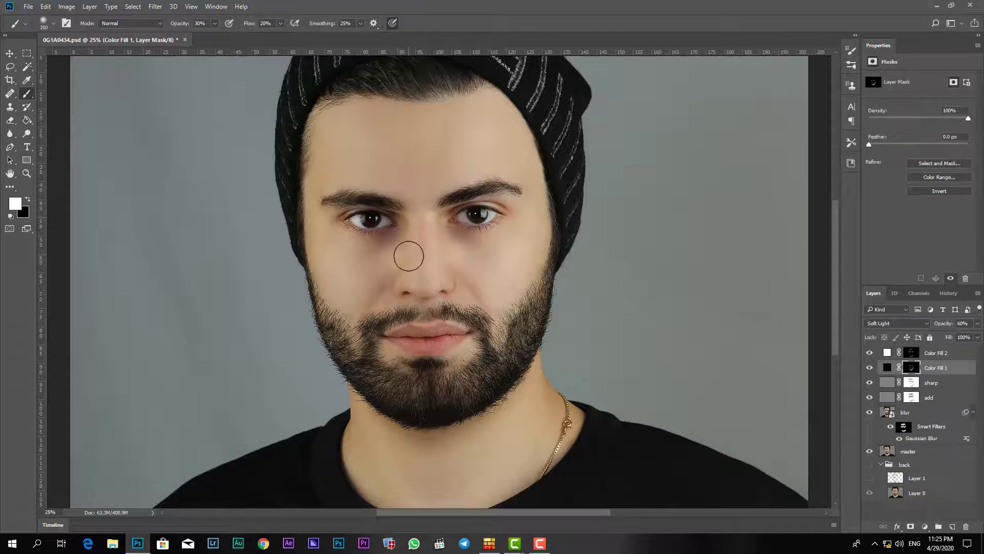
- Shade down and across the nose bridge on Color Fill 1's mask, then compare both fills
key(bracketleft)
key(bracketleft)
key(bracketleft)
drag(415, 224, 419, 269)
mouse_move(403, 231)
mouse_down()
mouse_move(441, 228)
mouse_move(434, 241)
mouse_up()
key(ctrl+minus)
key(ctrl+minus)
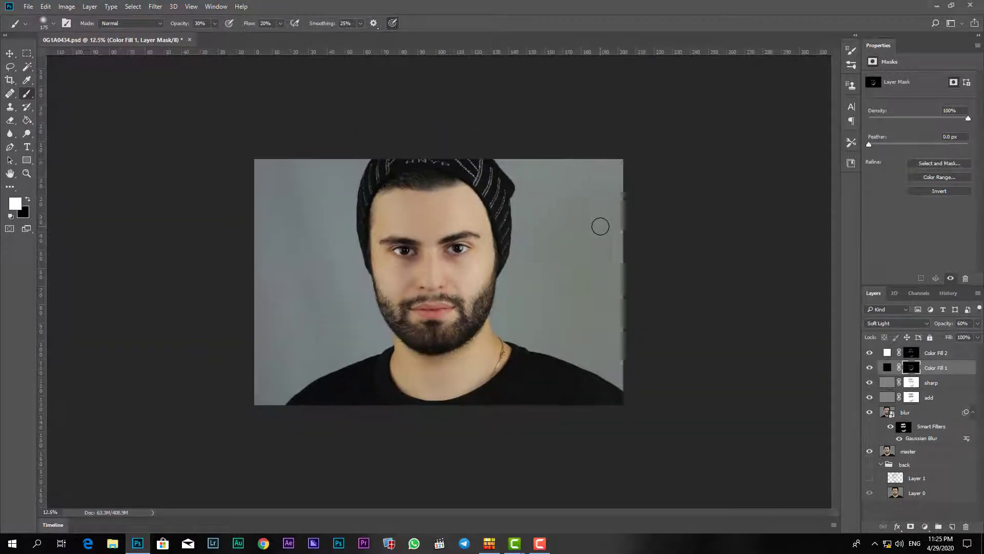
click(869, 369)
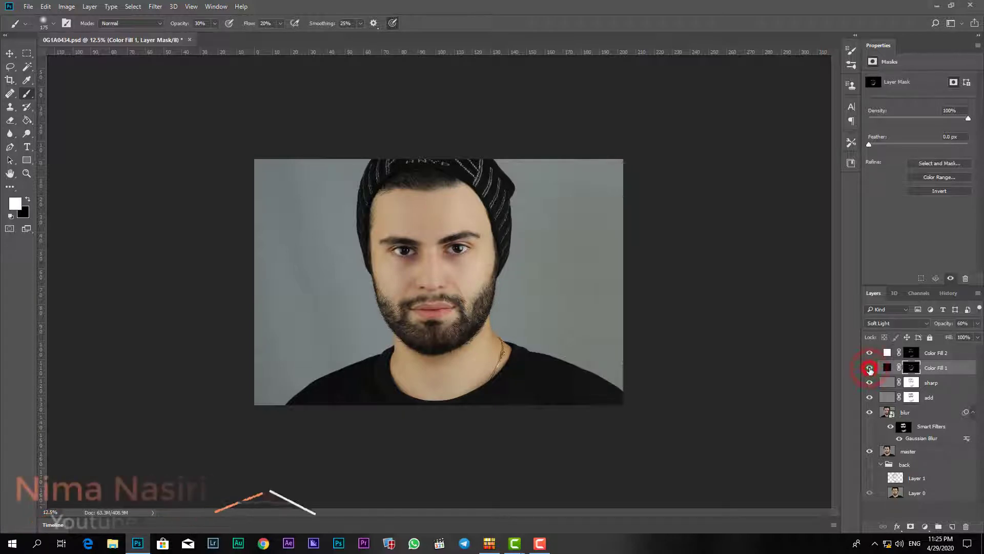
click(872, 352)
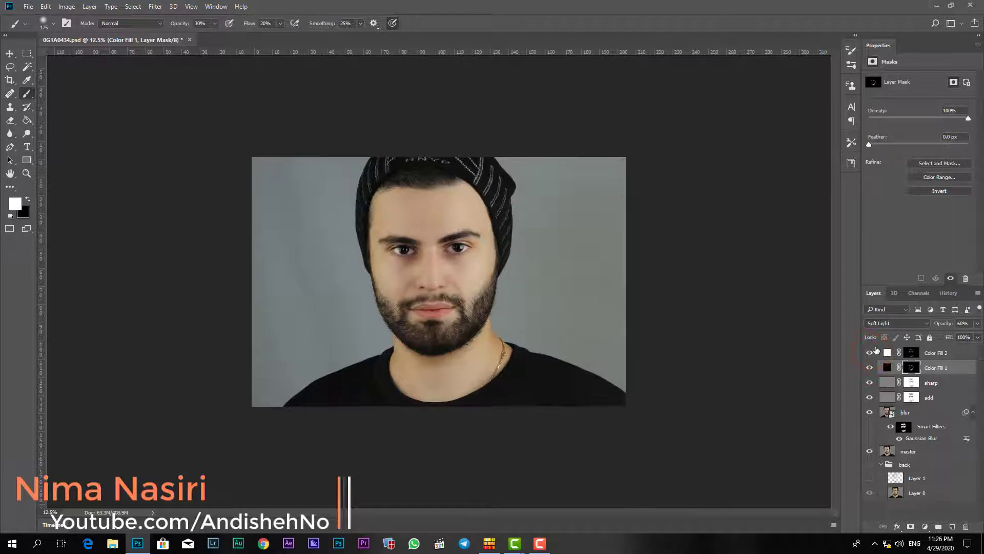
key(ctrl+plus)
key(ctrl+plus)
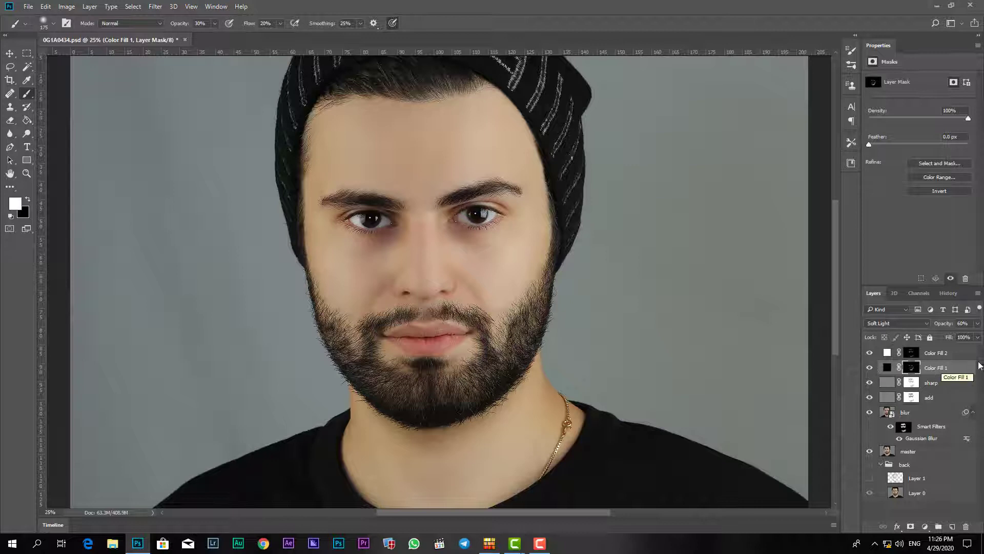
click(937, 352)
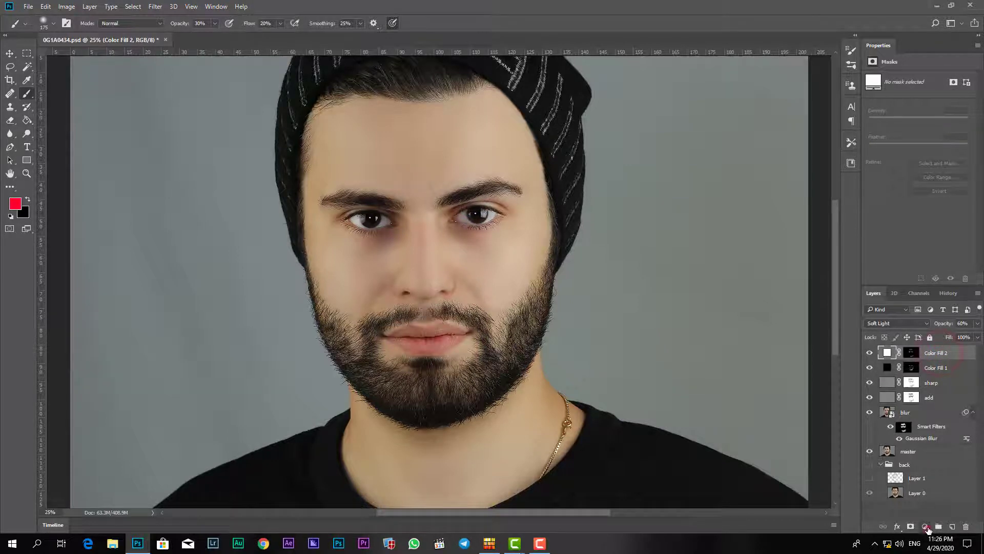
- Add a Curves layer with points sampled from the eye and cheek, lifting midtones and highlights slightly
click(926, 527)
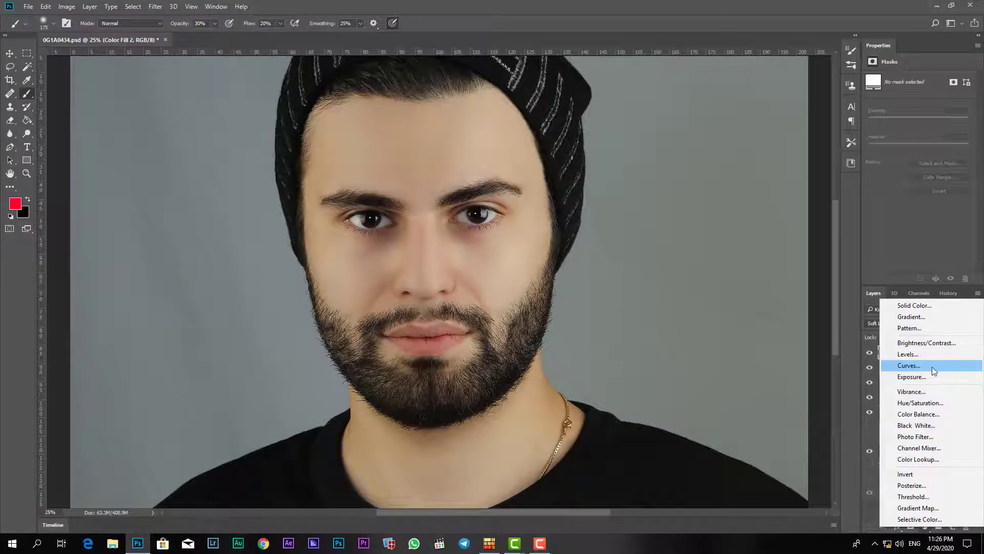
click(932, 367)
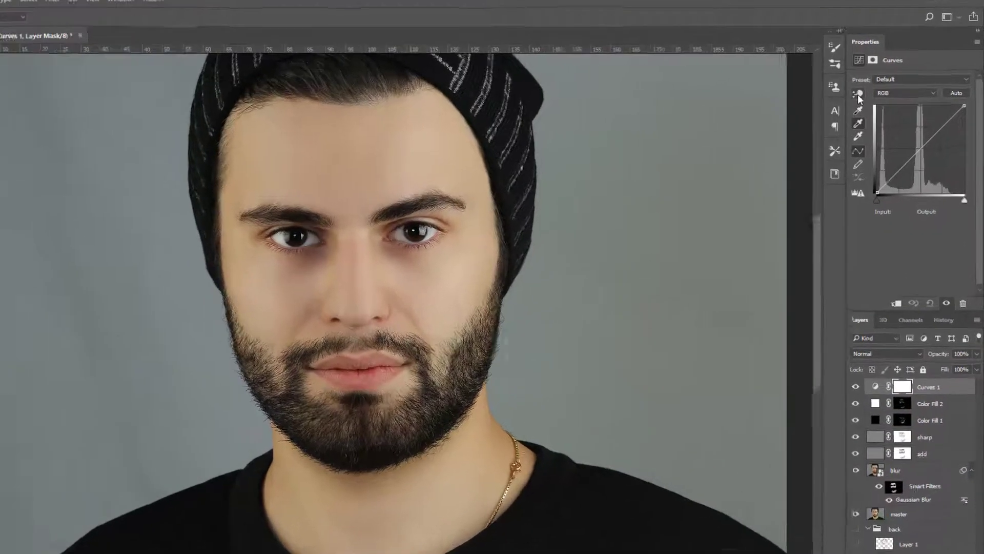
click(872, 94)
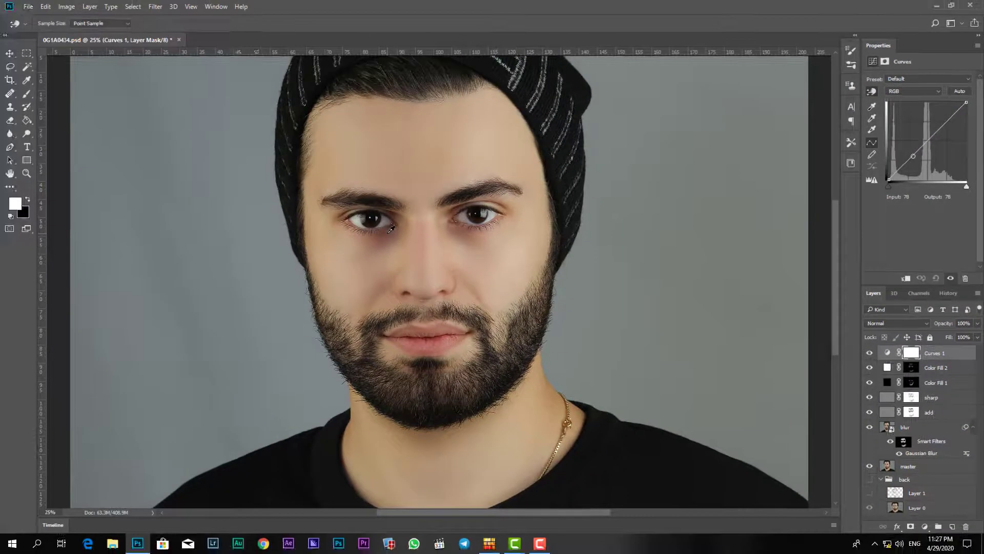
click(389, 233)
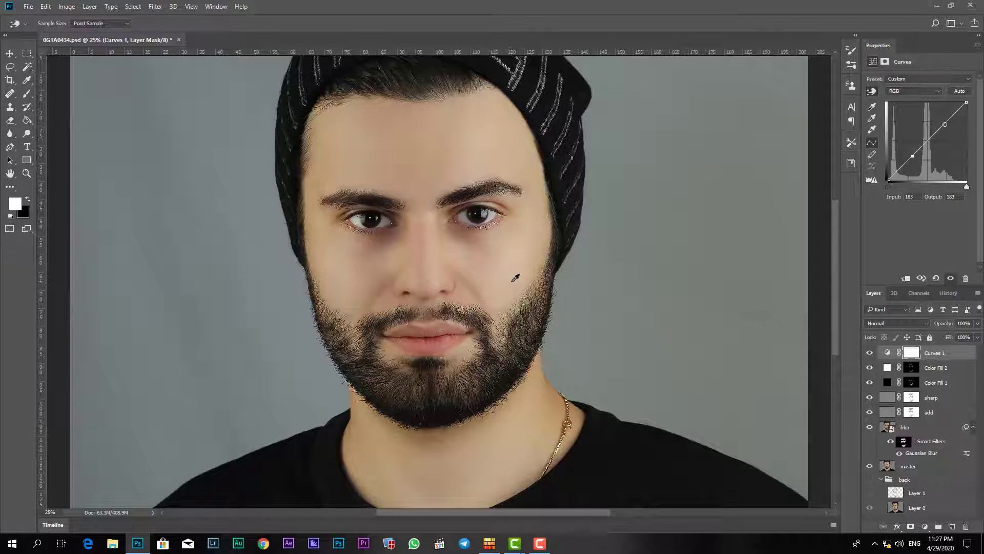
click(501, 280)
mouse_move(912, 156)
mouse_down()
mouse_move(907, 149)
mouse_move(916, 155)
mouse_up()
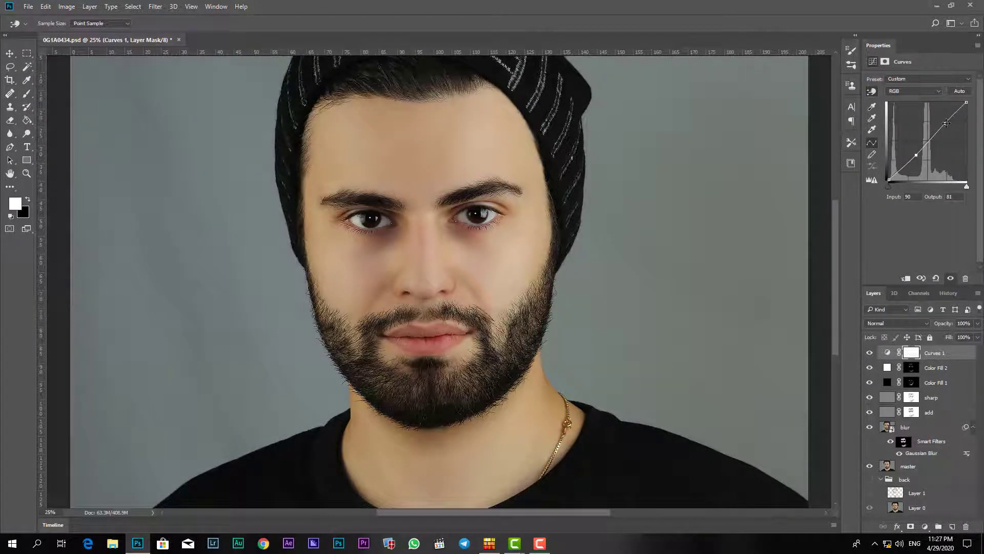
drag(946, 123, 944, 122)
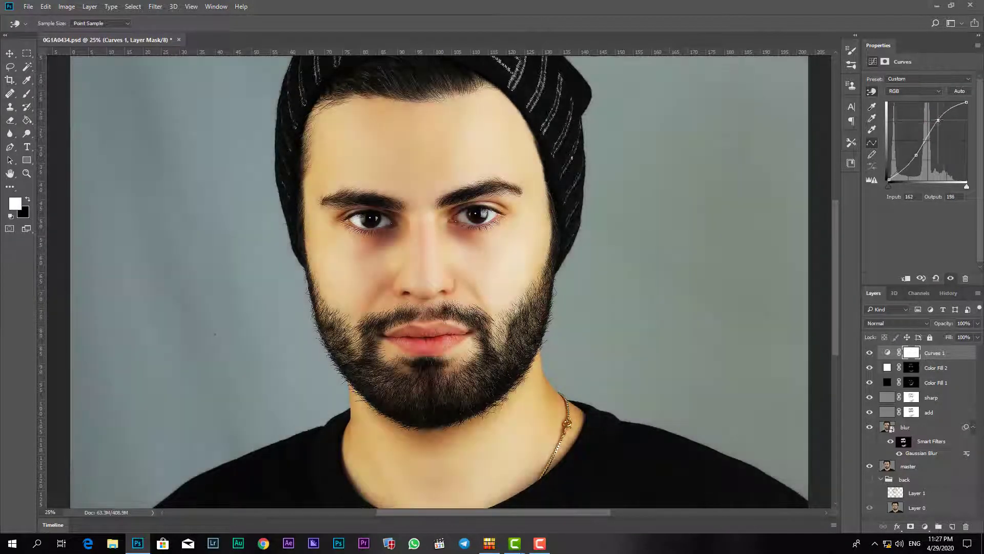
drag(945, 122, 938, 119)
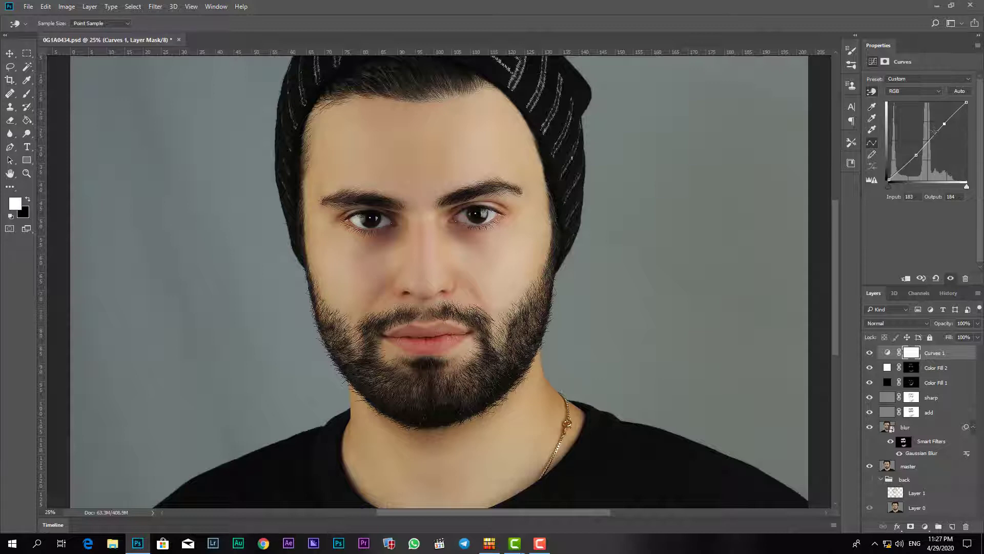
- Add a Brightness/Contrast layer set to brightness 12 and contrast -5, then compare it on and off
click(926, 528)
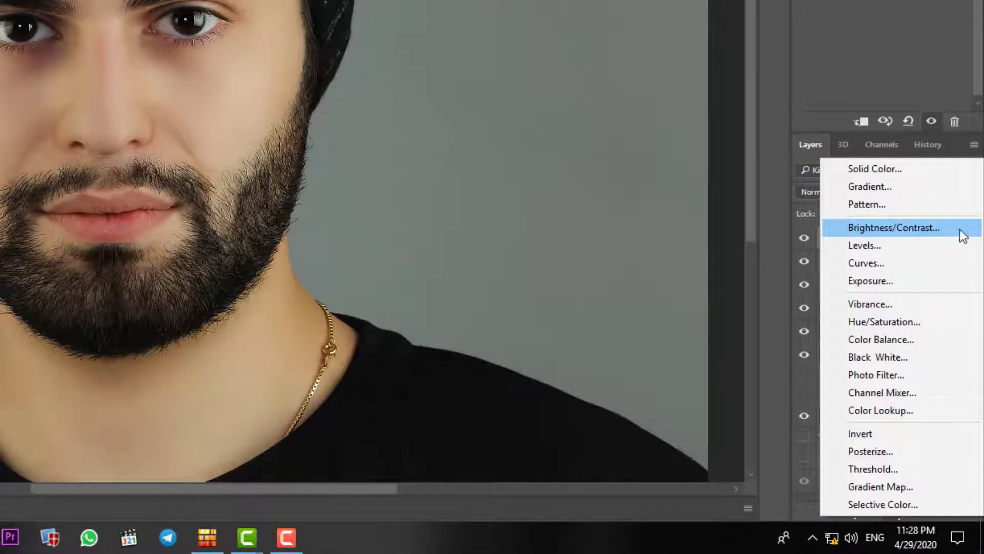
click(937, 229)
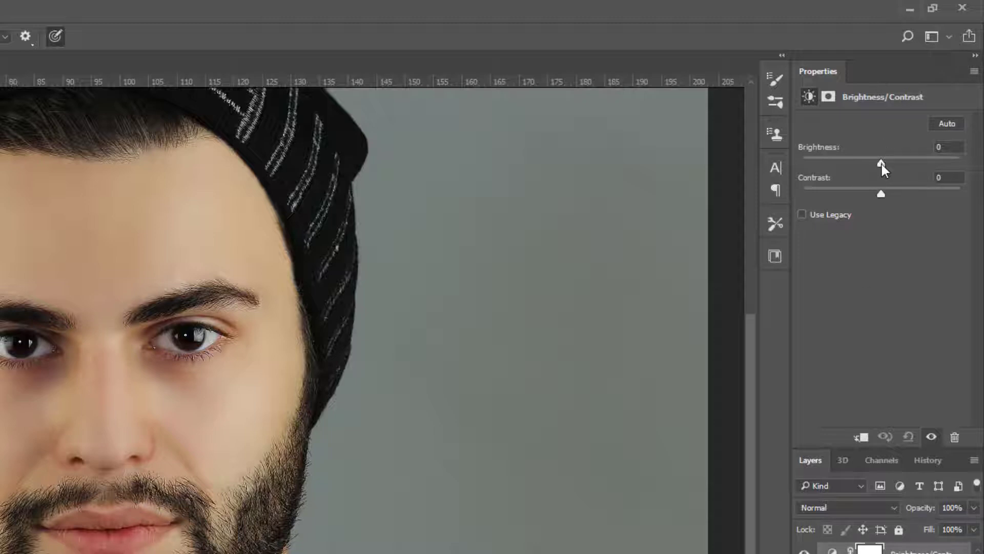
mouse_move(882, 164)
mouse_down()
mouse_move(898, 165)
mouse_move(871, 104)
mouse_move(930, 101)
mouse_move(922, 104)
mouse_up()
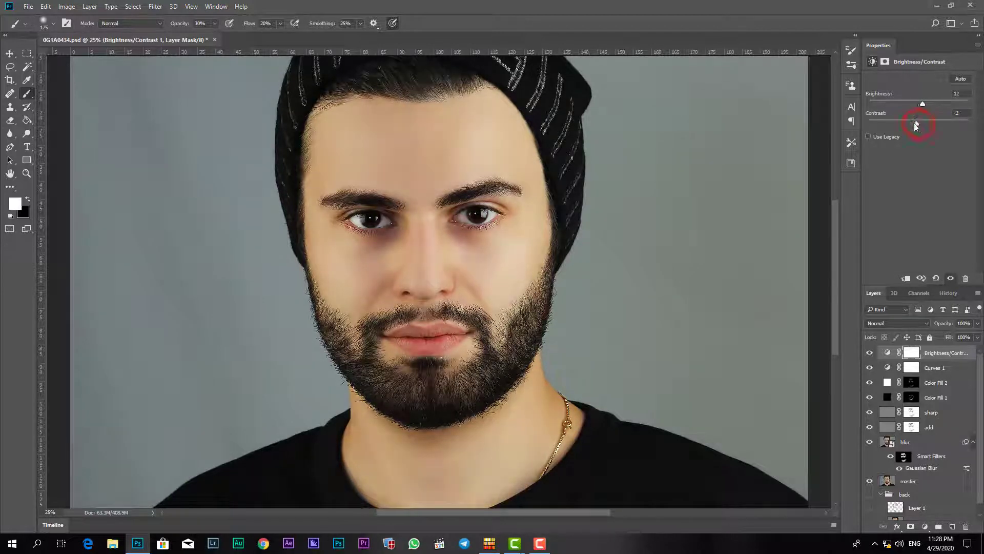
click(942, 122)
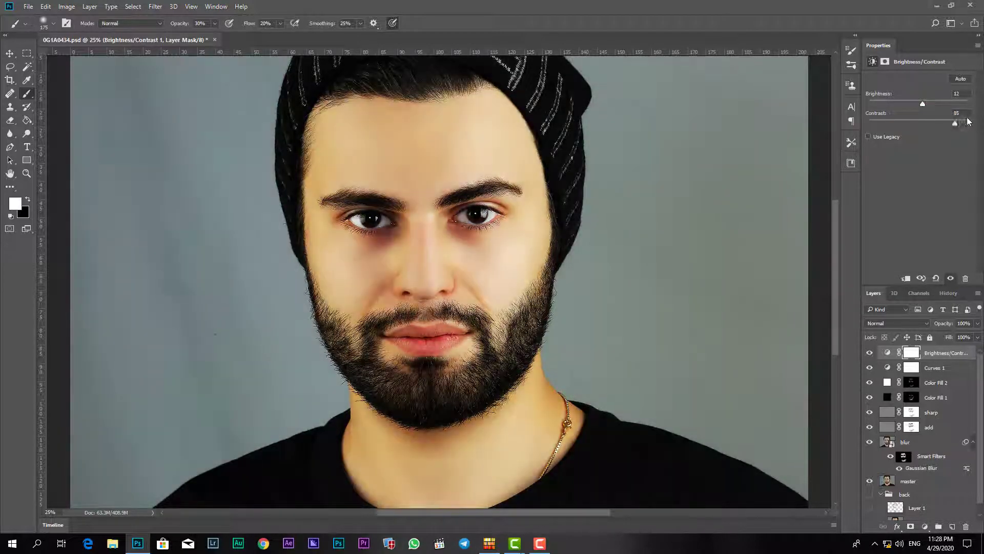
drag(929, 120, 913, 121)
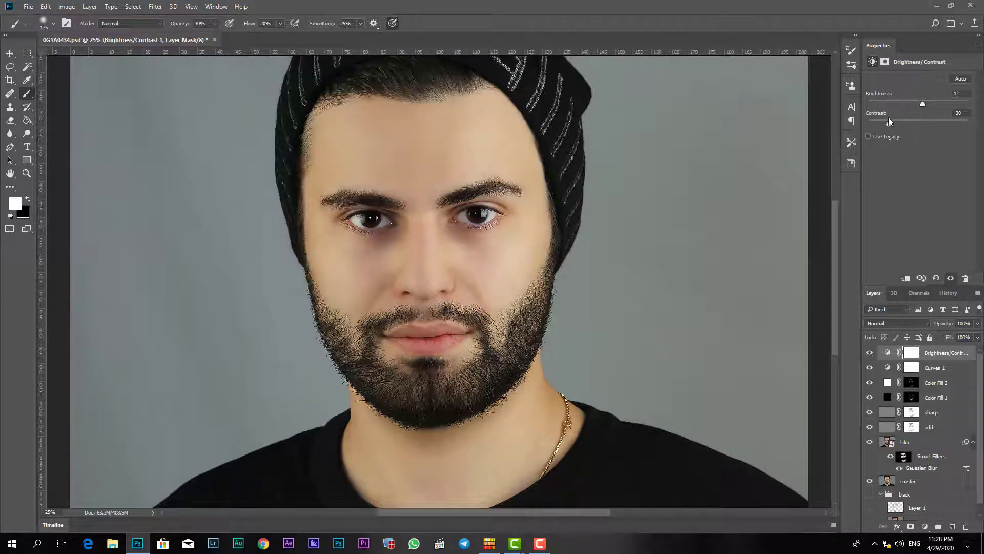
drag(903, 121, 930, 122)
drag(914, 126, 914, 129)
click(870, 353)
click(870, 353)
key(ctrl+minus)
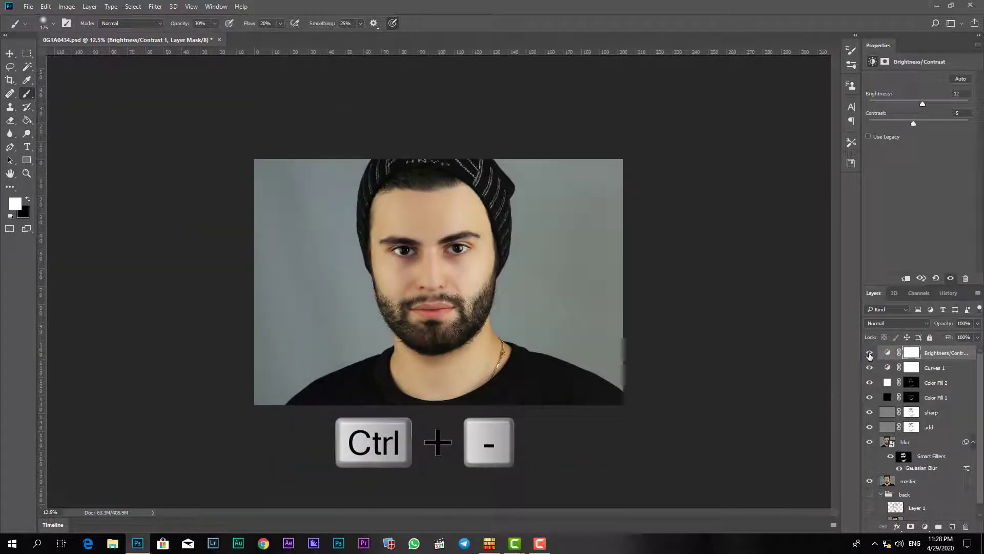
click(869, 354)
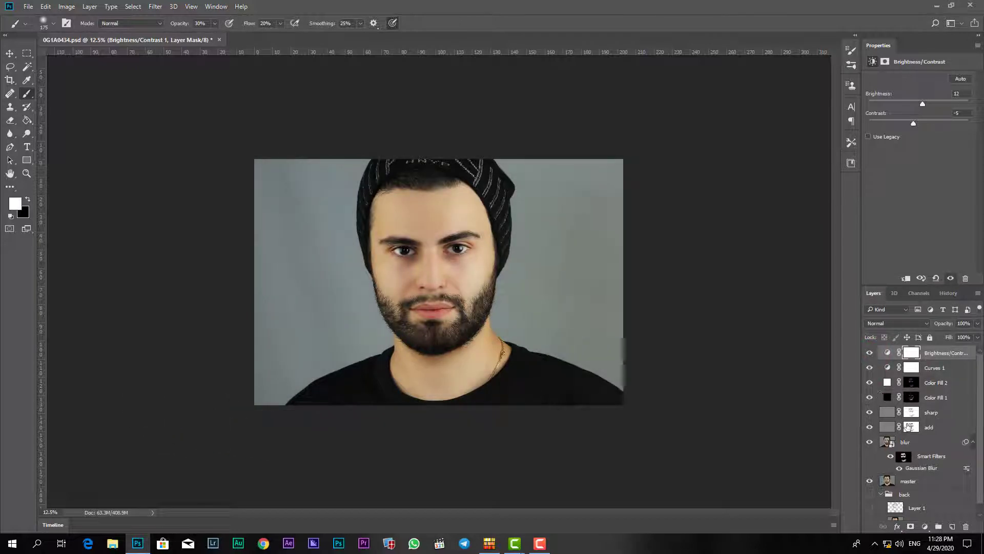
key(ctrl+plus)
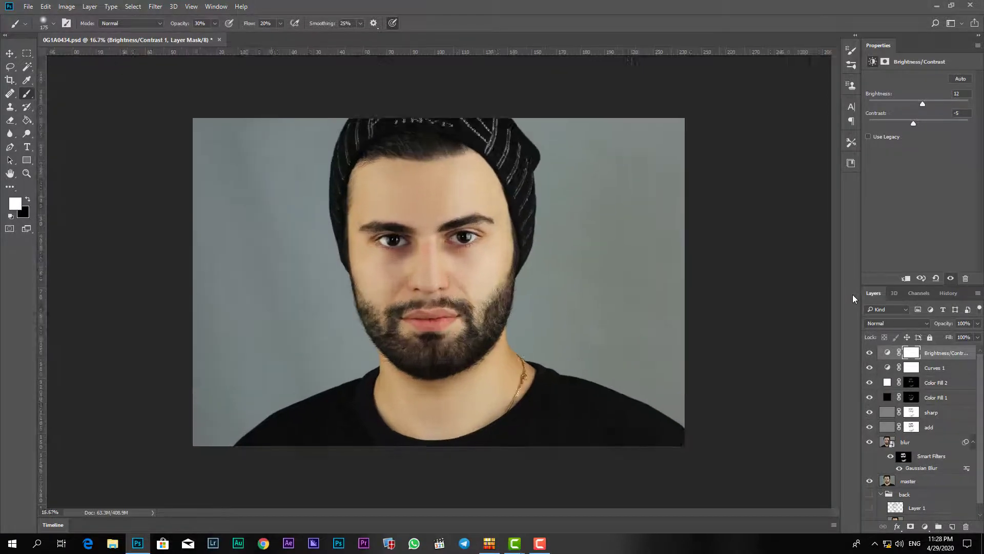
key(ctrl+plus)
key(ctrl+plus)
key(ctrl+plus)
drag(457, 132, 470, 218)
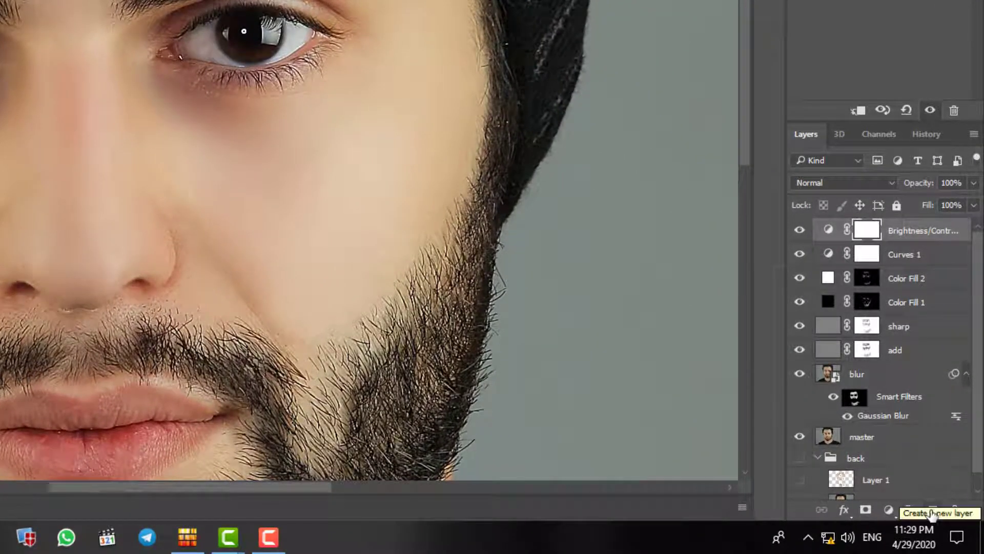
- Add an empty Layer 2 on top and draw a centred elliptical selection around the right iris
click(933, 510)
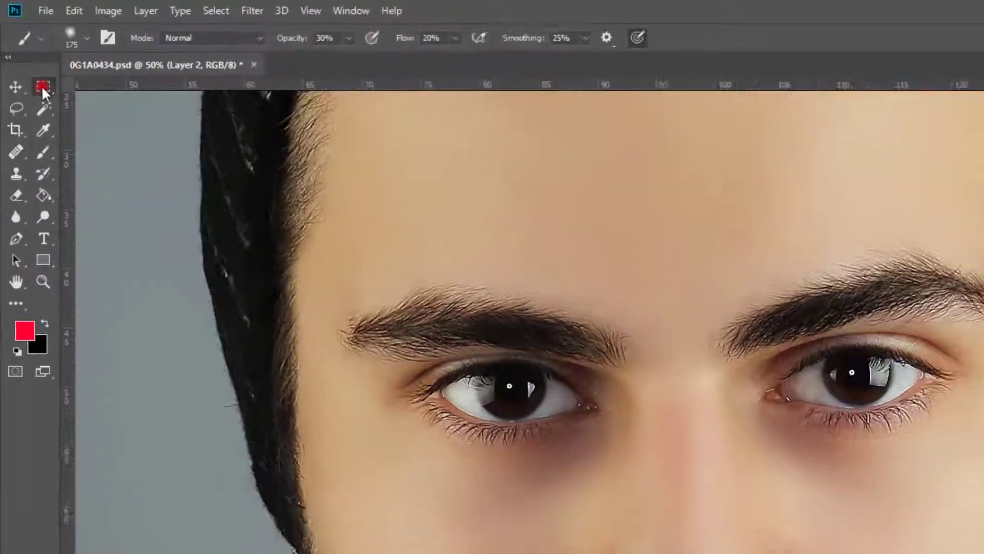
click(27, 53)
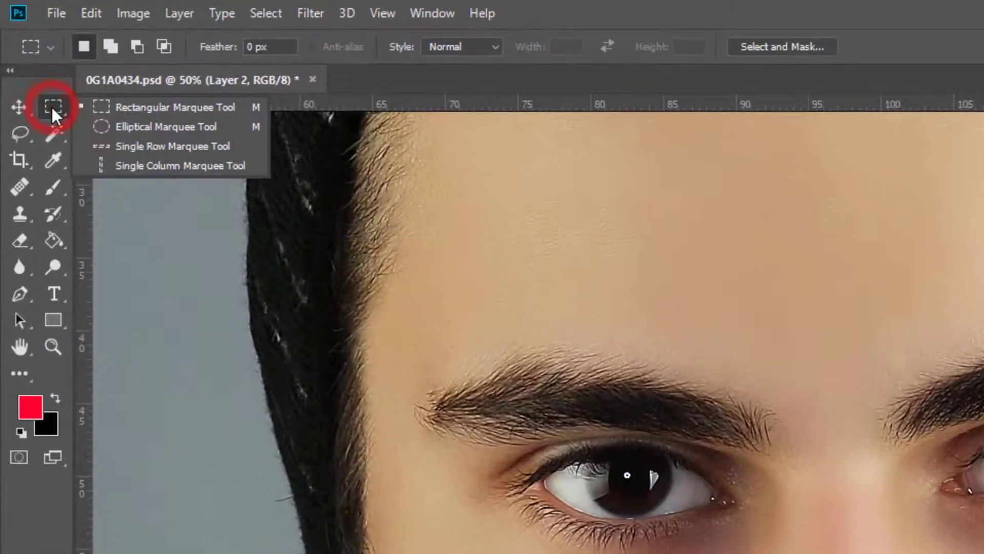
click(104, 120)
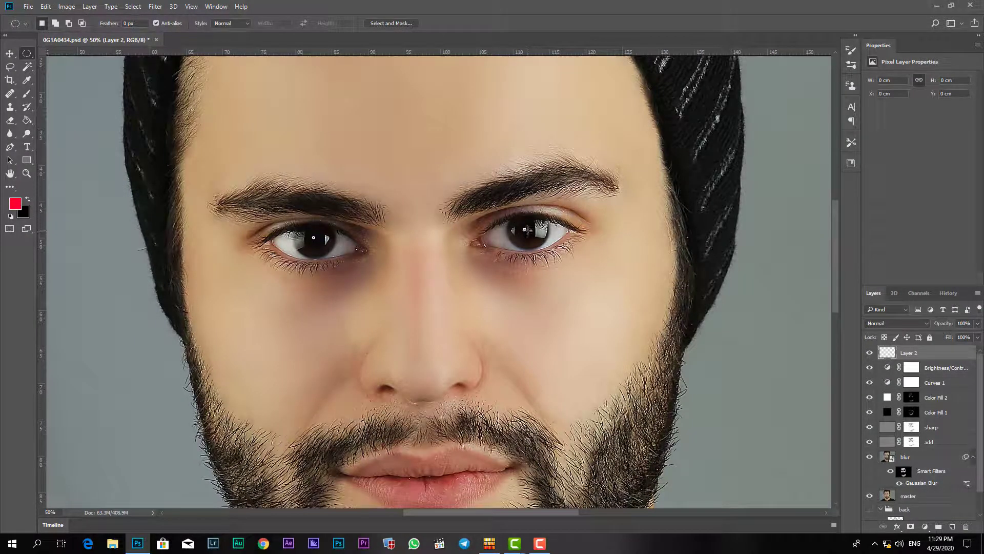
key(alt)
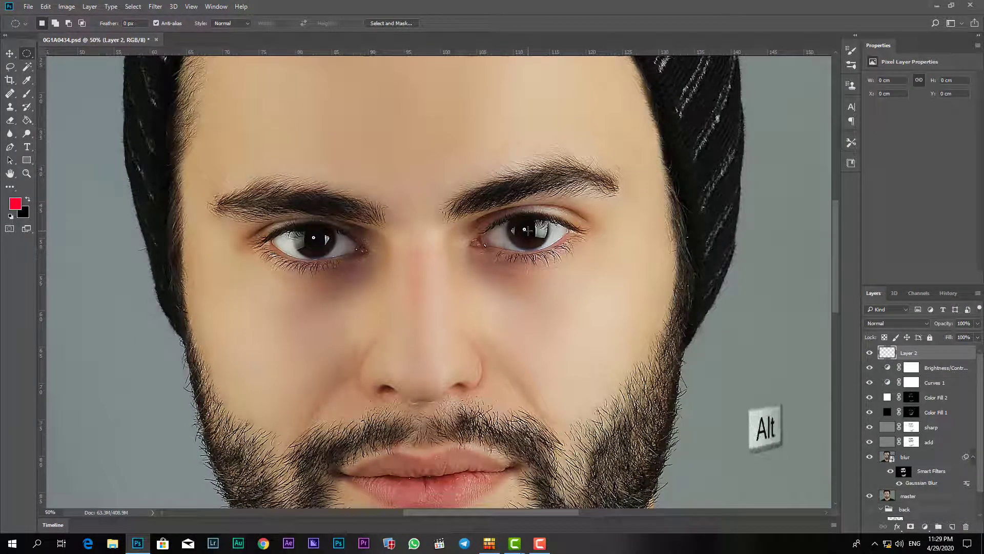
drag(527, 230, 543, 219)
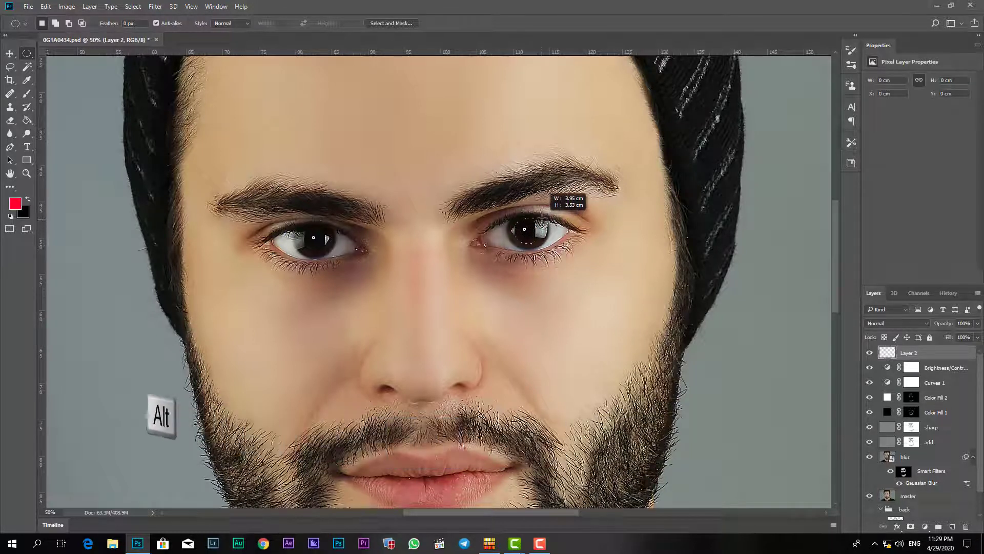
drag(542, 219, 544, 219)
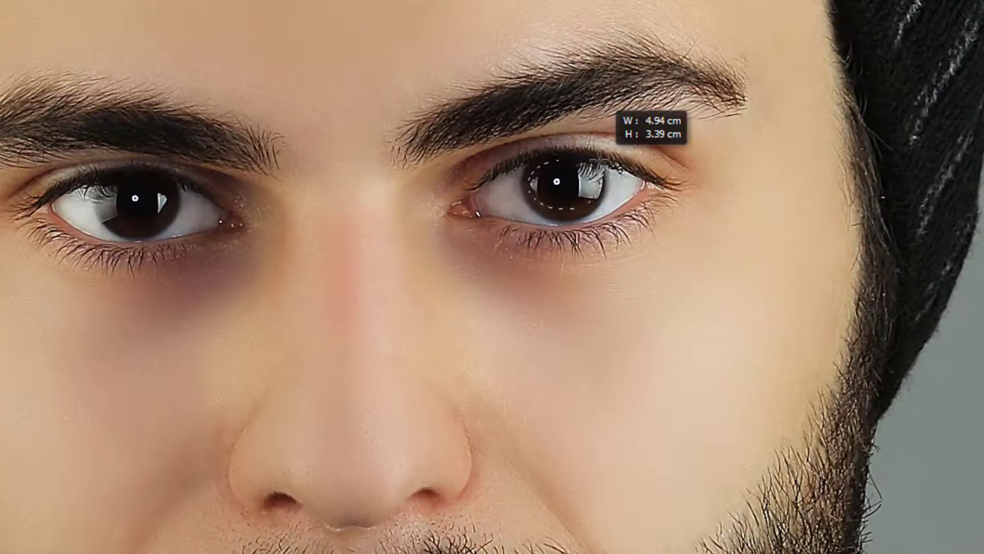
drag(598, 160, 595, 159)
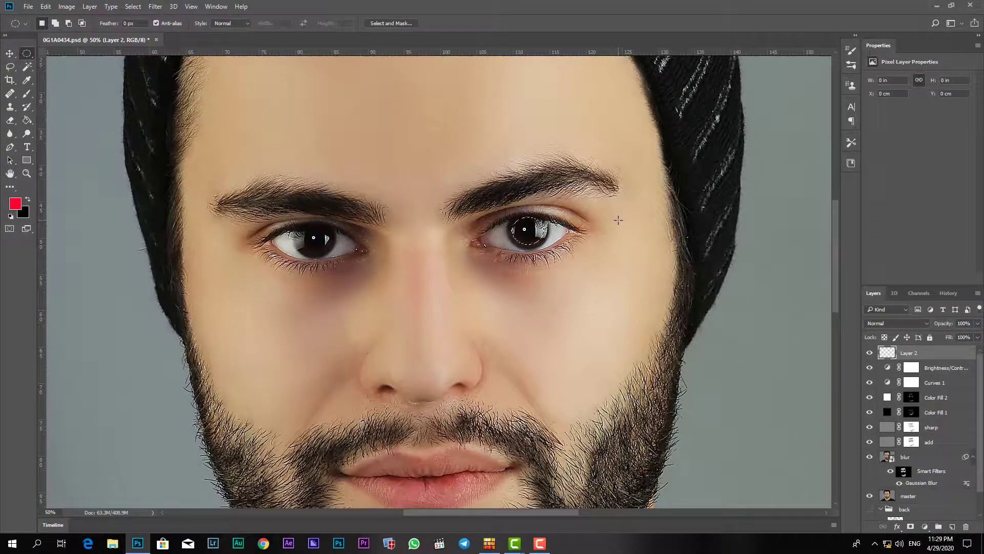
key(shift)
- With the Paint Bucket active, set the foreground colour to white
click(27, 123)
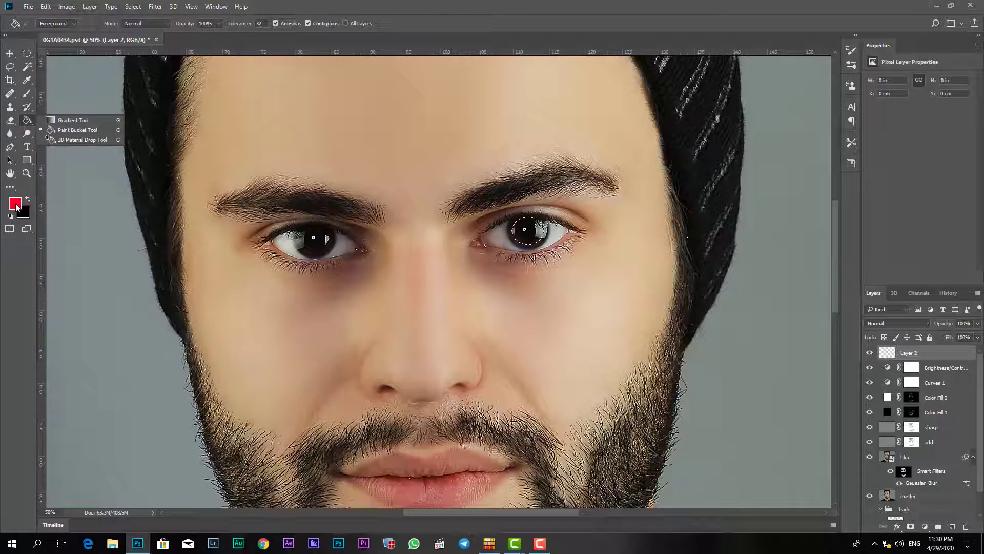
click(17, 206)
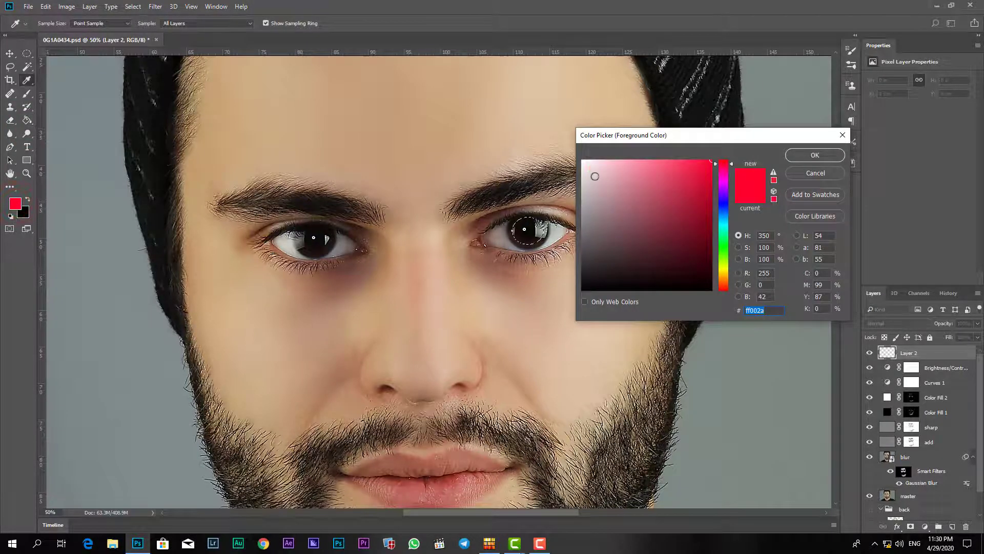
drag(593, 173, 582, 160)
key(Return)
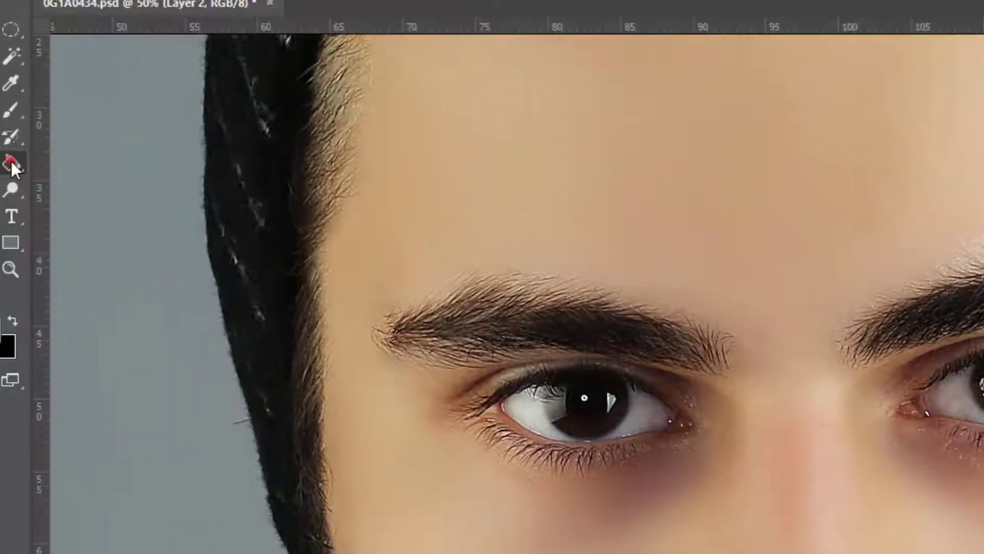
- Fill the iris selection on Layer 2 with white, then deselect
click(10, 163)
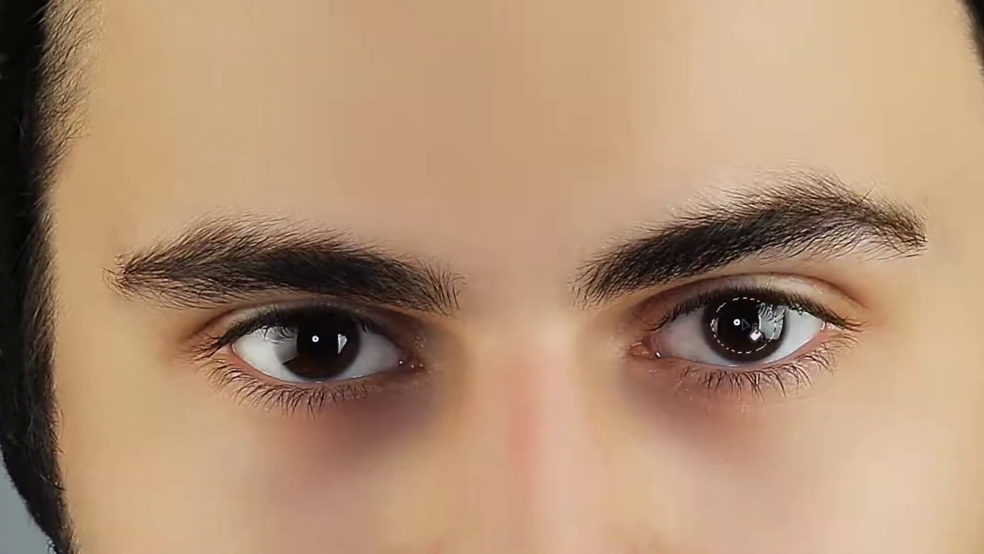
click(555, 274)
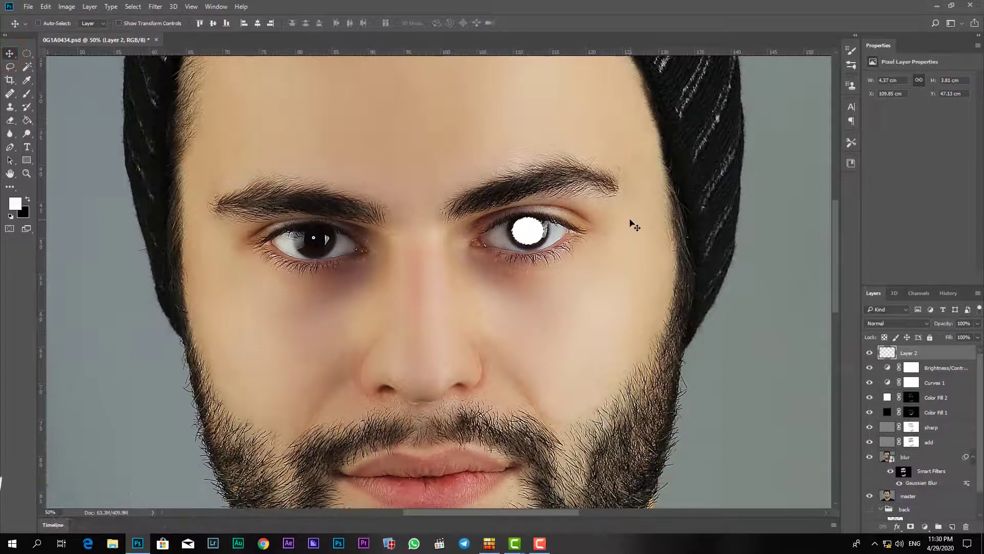
drag(634, 226, 634, 226)
key(ctrl+d)
- Draw a smaller new ellipse inside the white disc, nudge it left, and clear it
click(27, 55)
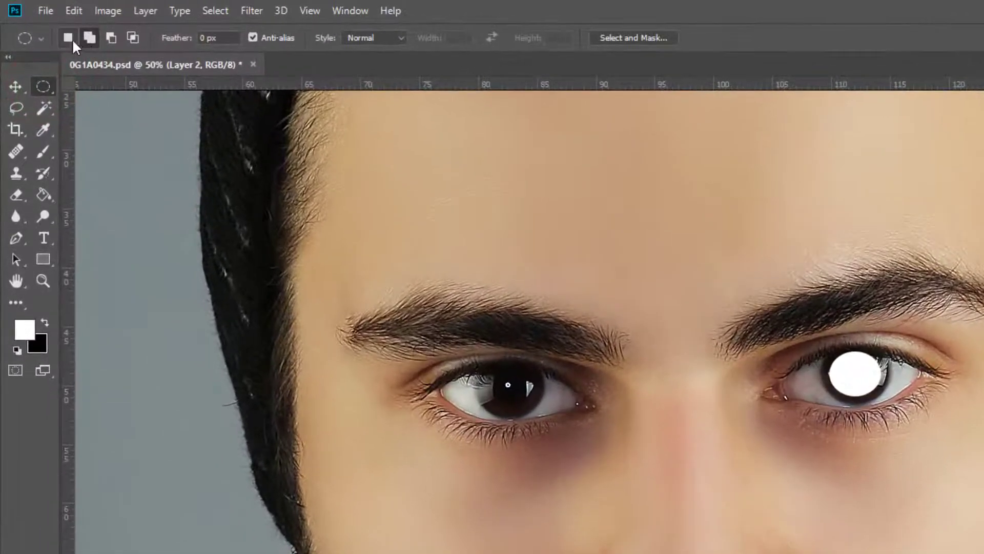
click(71, 37)
drag(851, 373, 881, 350)
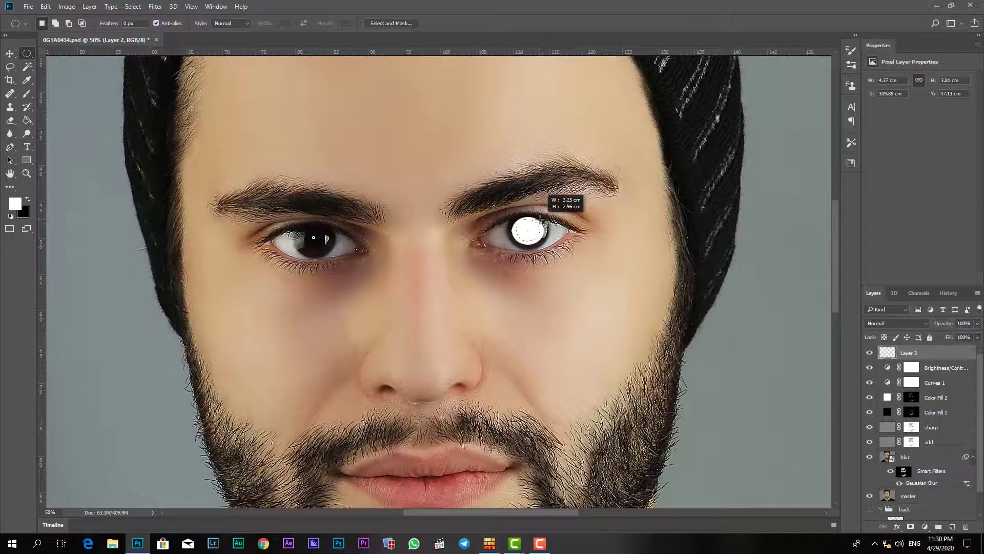
drag(544, 218, 544, 218)
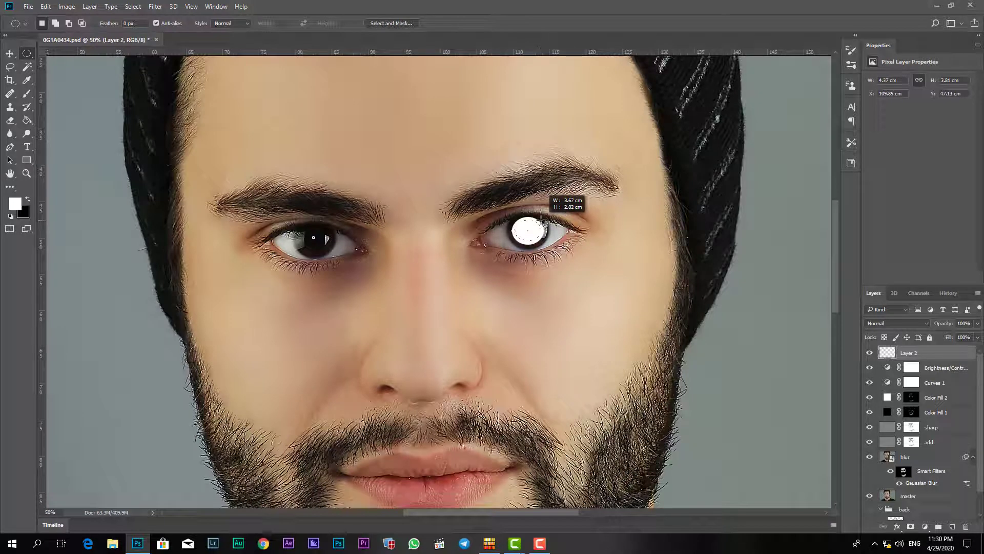
drag(545, 218, 544, 218)
drag(545, 218, 545, 217)
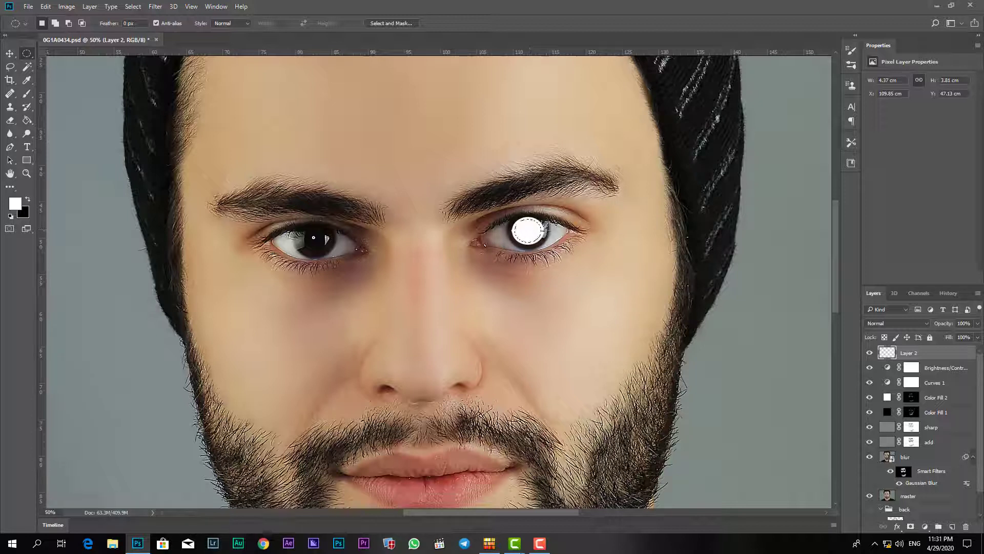
key(Left)
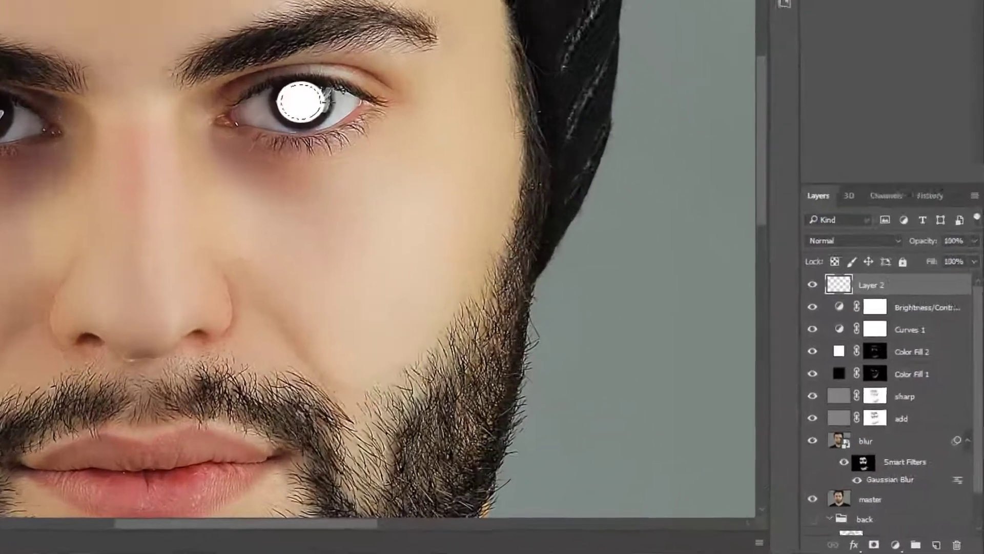
key(Delete)
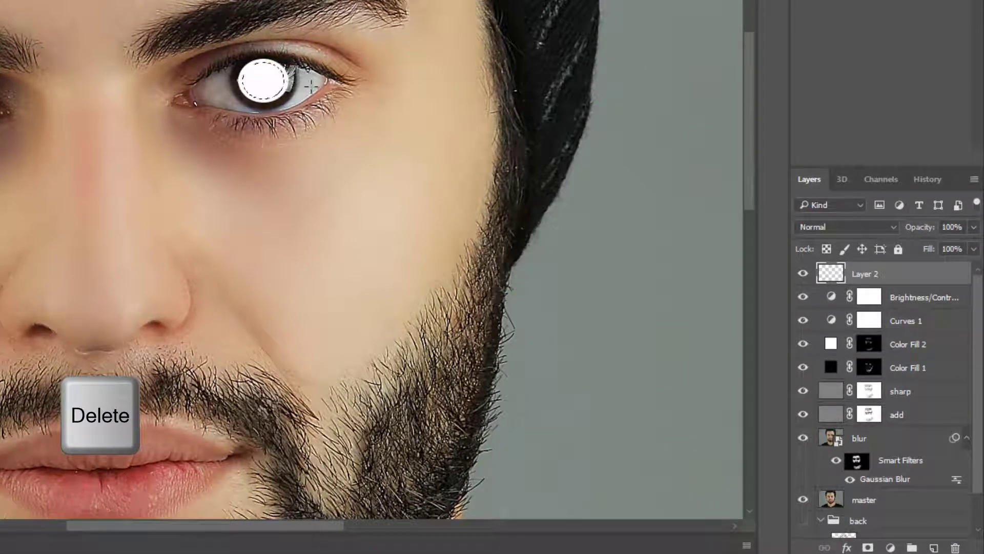
- Give Layer 2 an inverted layer mask, leaving a thin white ring around the right iris
click(869, 548)
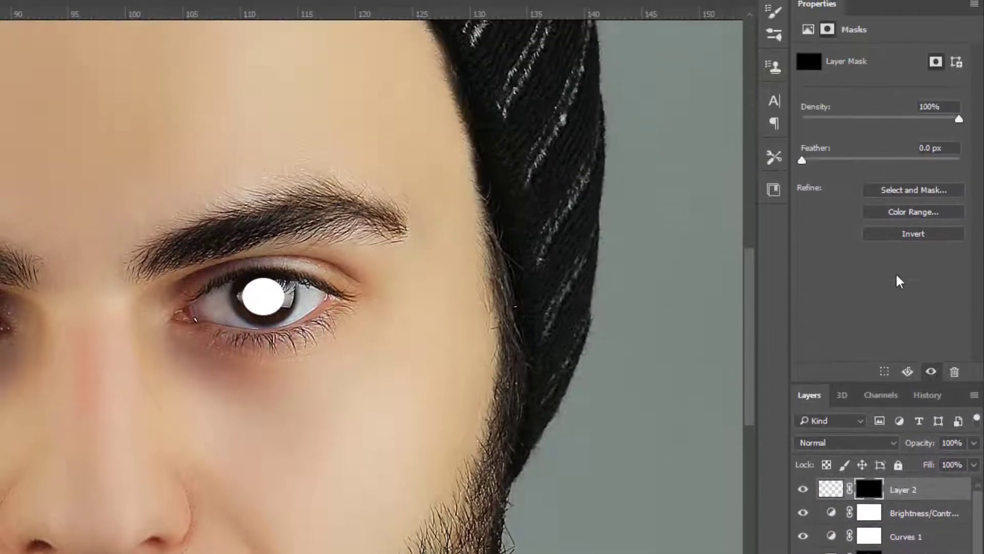
click(917, 234)
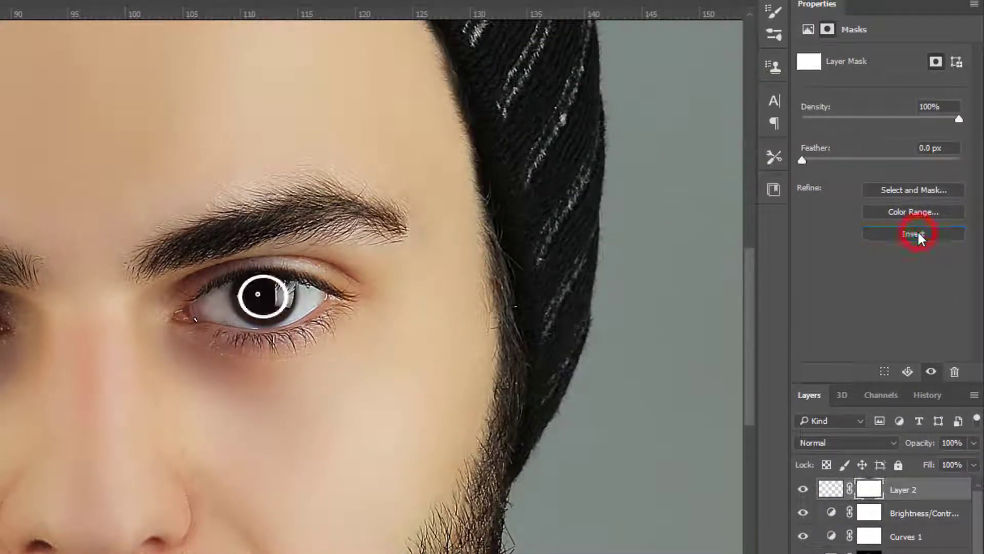
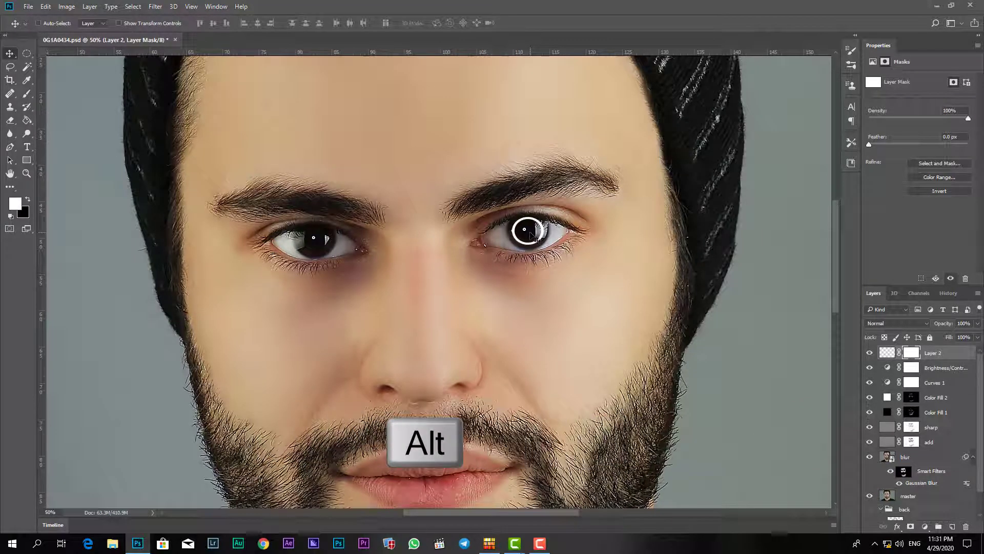
- Alt-drag a copy of the white eye ring onto the left pupil and align it
drag(532, 234, 316, 240)
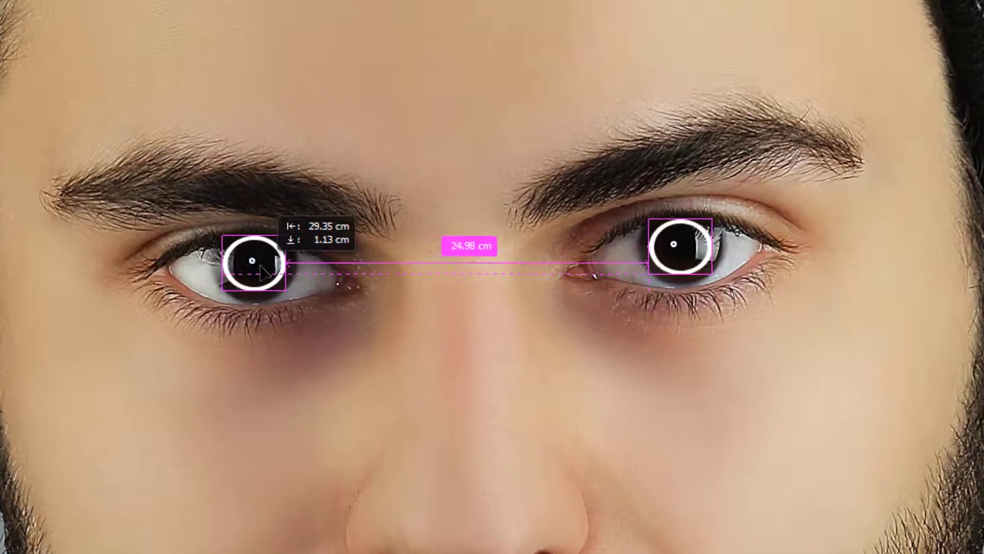
drag(314, 239, 314, 243)
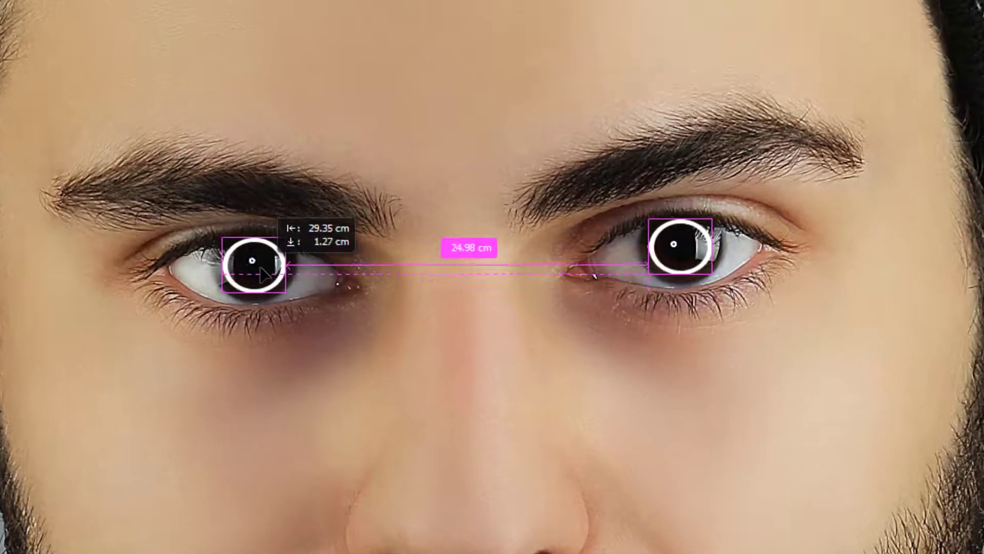
drag(261, 273, 263, 274)
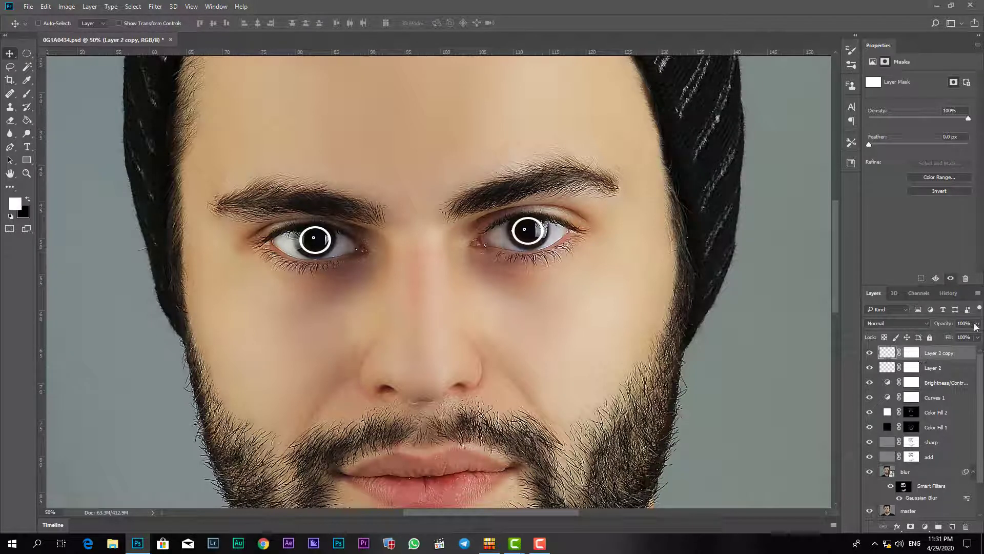
- Fade the copied ring on Layer 2 copy to 60% opacity
drag(976, 323, 957, 337)
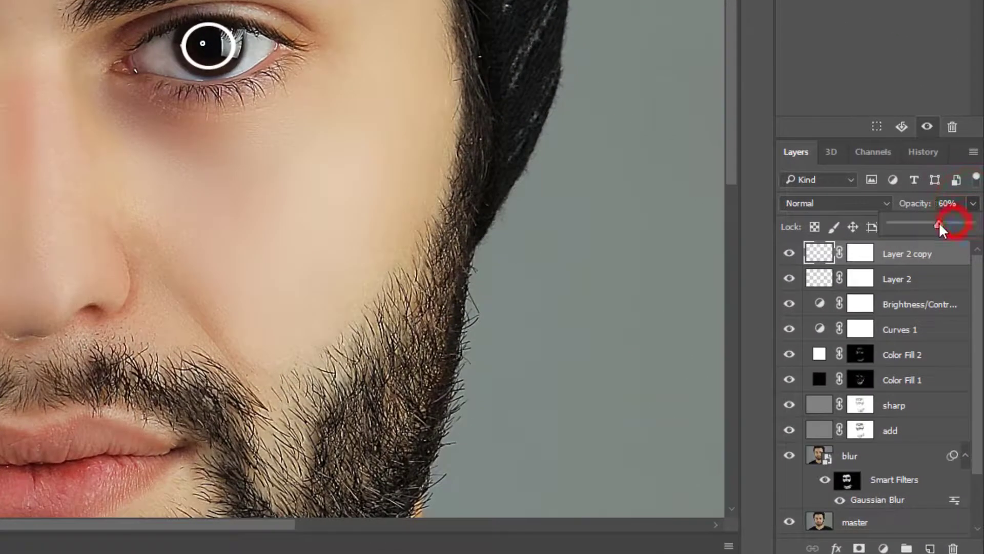
mouse_move(939, 222)
mouse_down()
mouse_move(922, 224)
mouse_move(955, 230)
mouse_up()
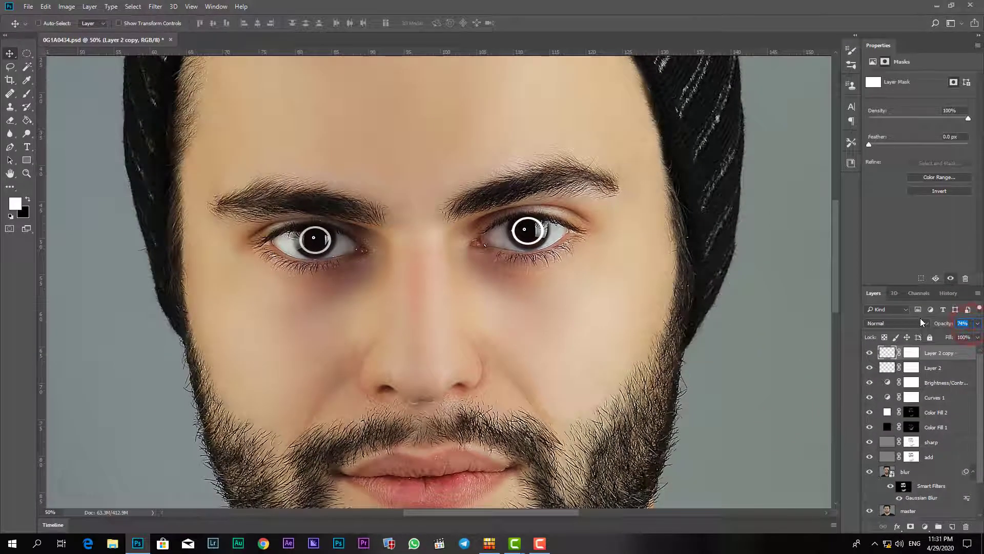
text(60)
key(Return)
click(933, 368)
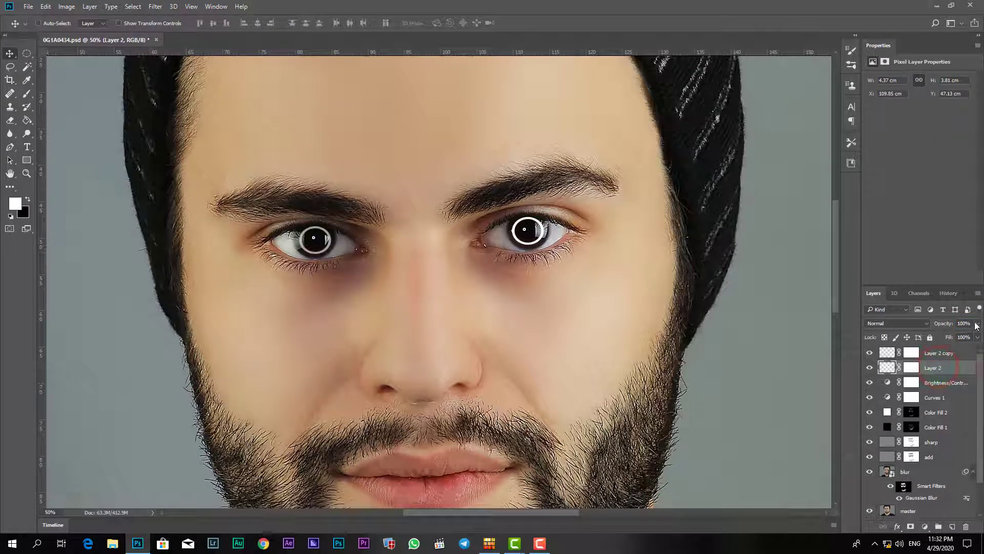
- Set Layer 2's ring to 60% opacity with Soft Light blending
text(6)
text(0)
click(902, 321)
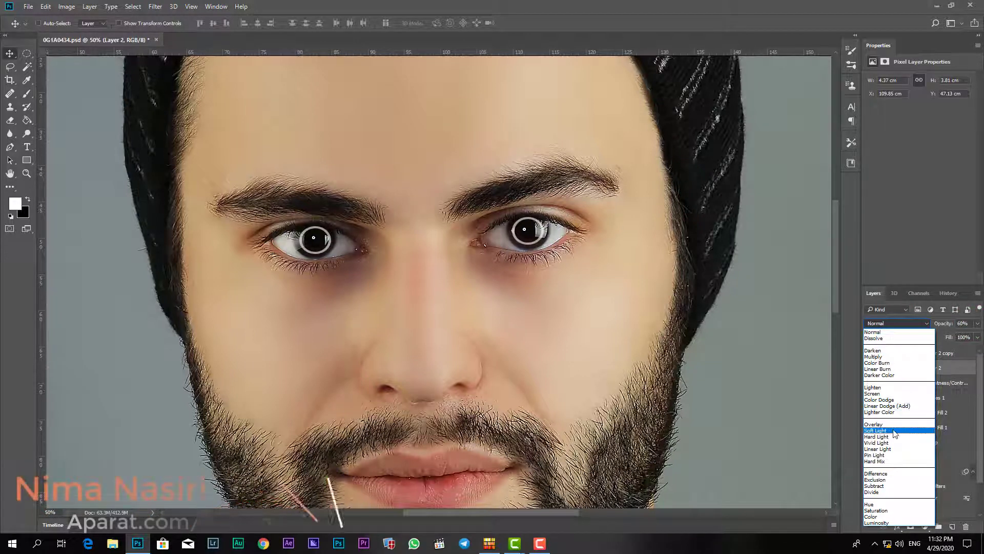
click(893, 431)
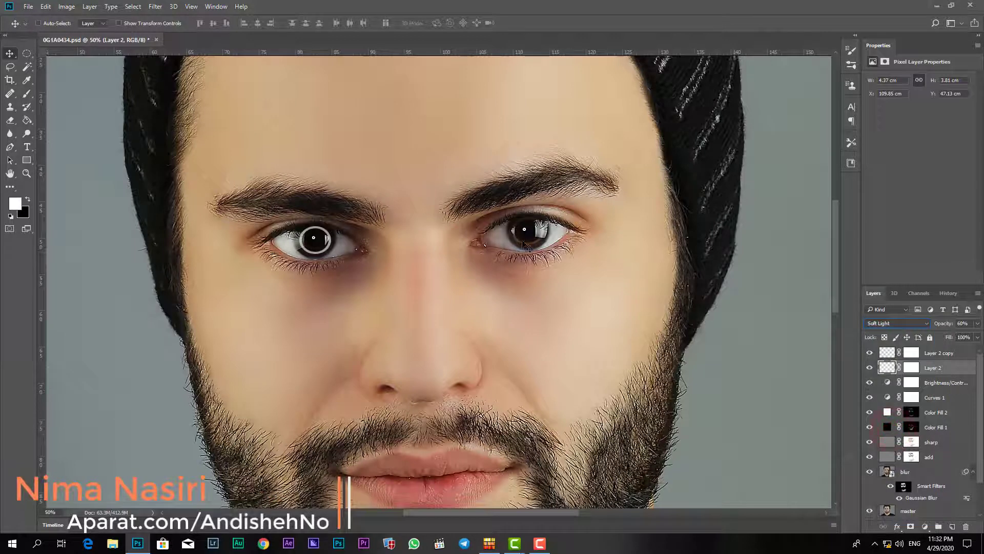
- Zoom in on the right eye and preview other blend modes on the ring
click(880, 323)
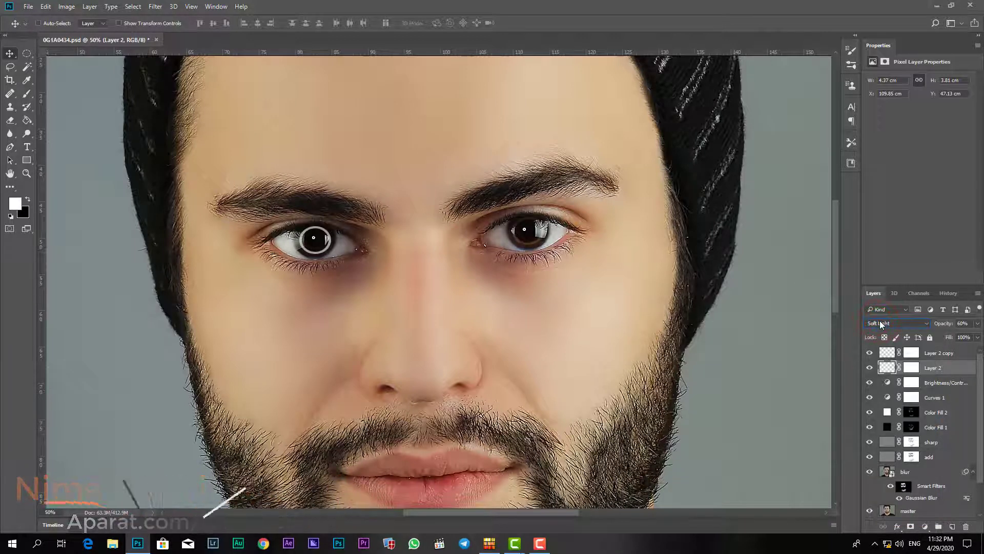
key(ctrl+plus)
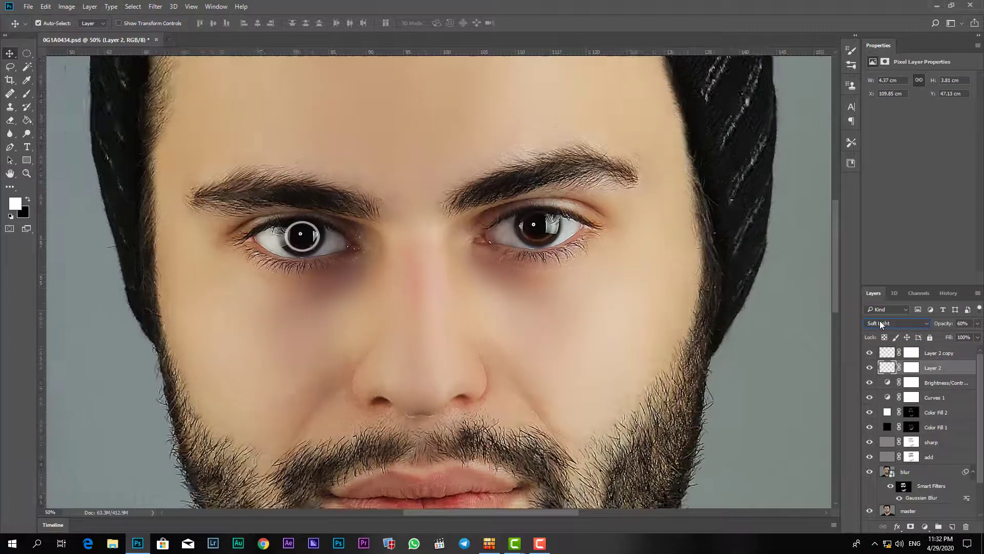
key(ctrl+plus)
key(ctrl+plus)
drag(662, 193, 314, 417)
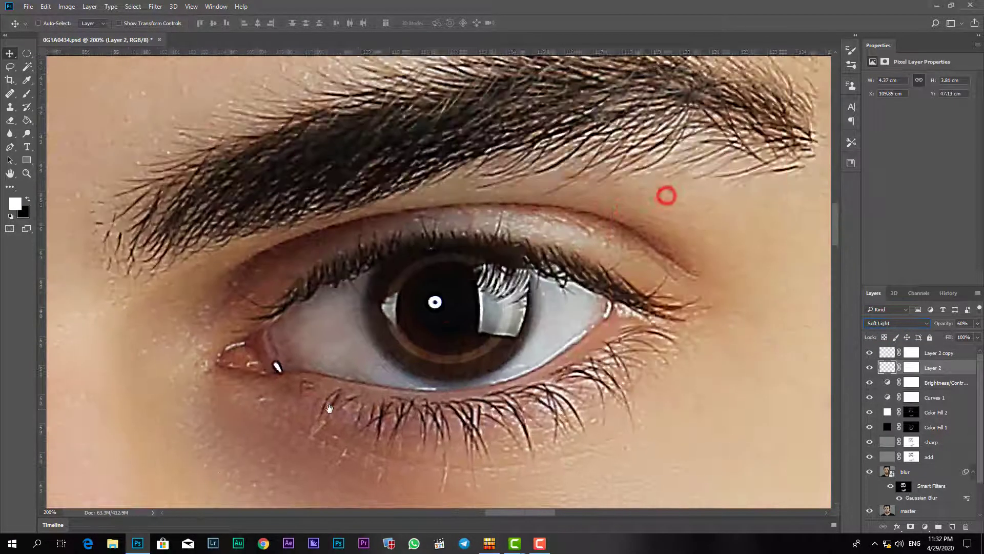
click(896, 323)
scroll(897, 324, up, 3)
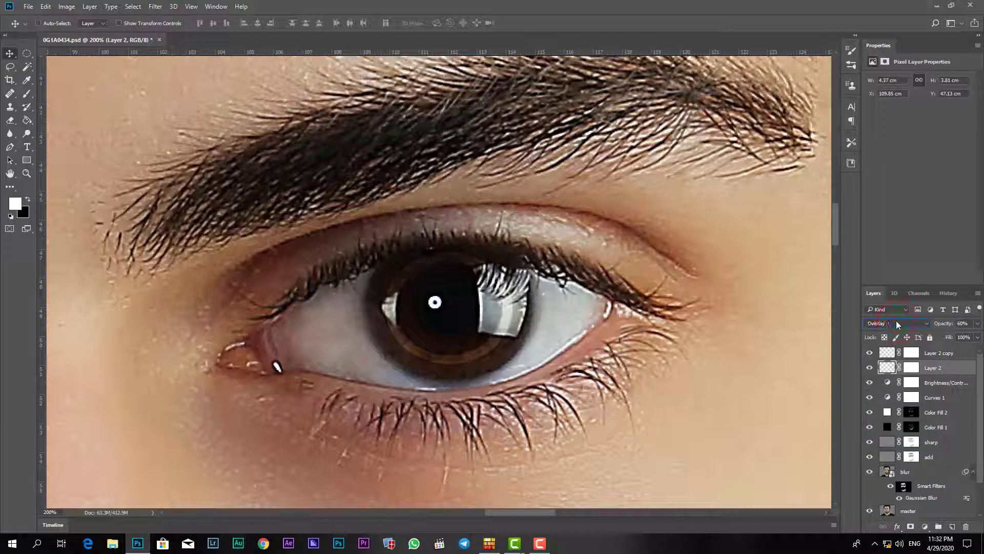
scroll(897, 323, up, 4)
scroll(896, 323, up, 2)
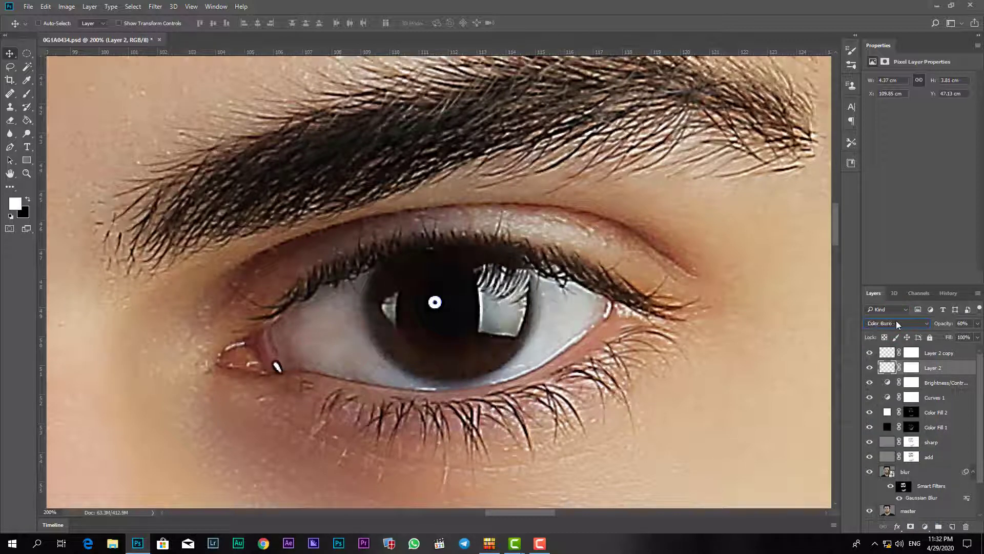
scroll(896, 323, down, 2)
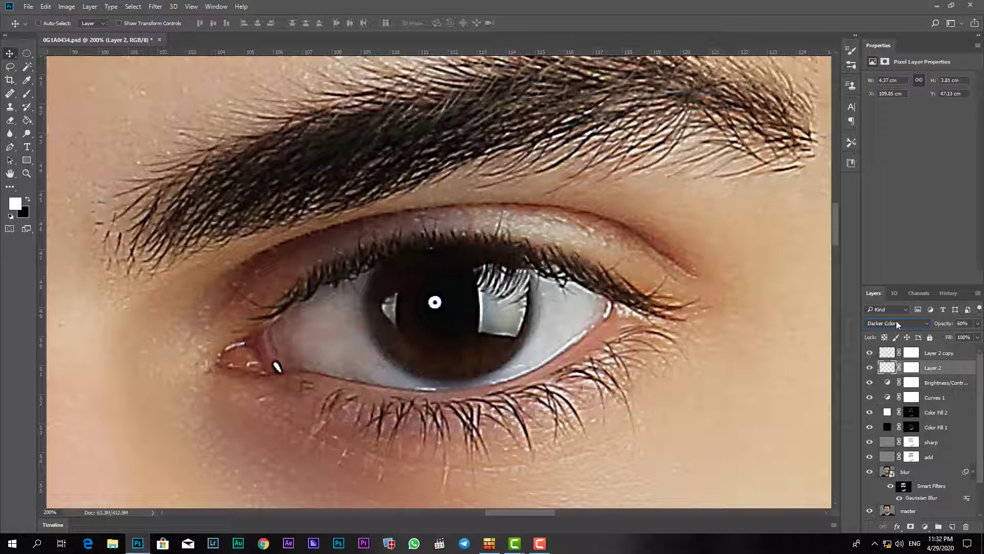
scroll(896, 323, down, 5)
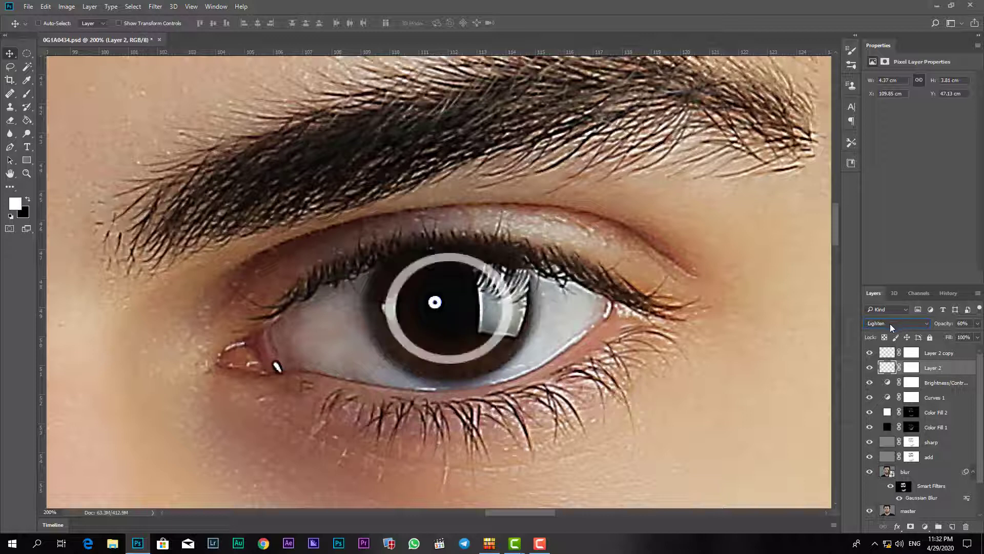
key(Down)
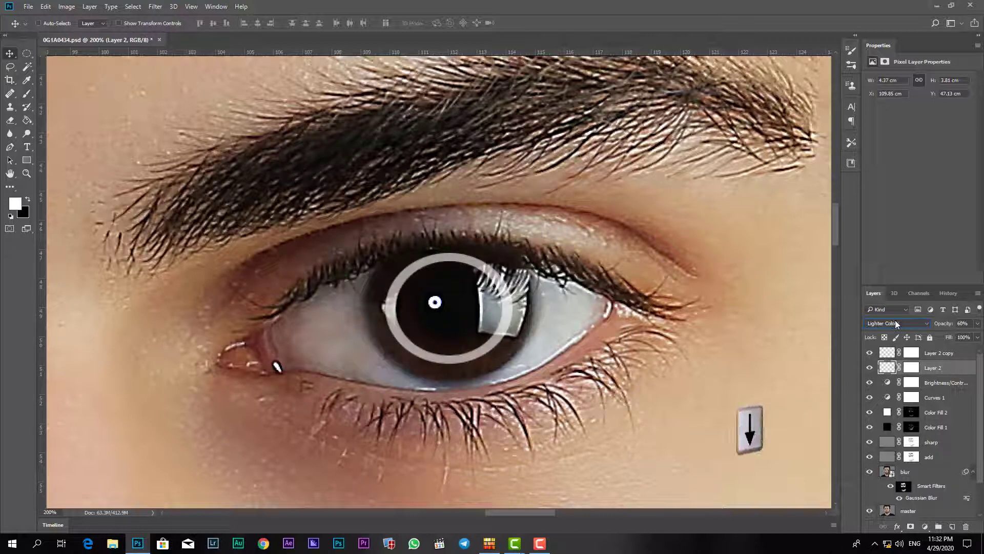
key(Down)
key(Down)
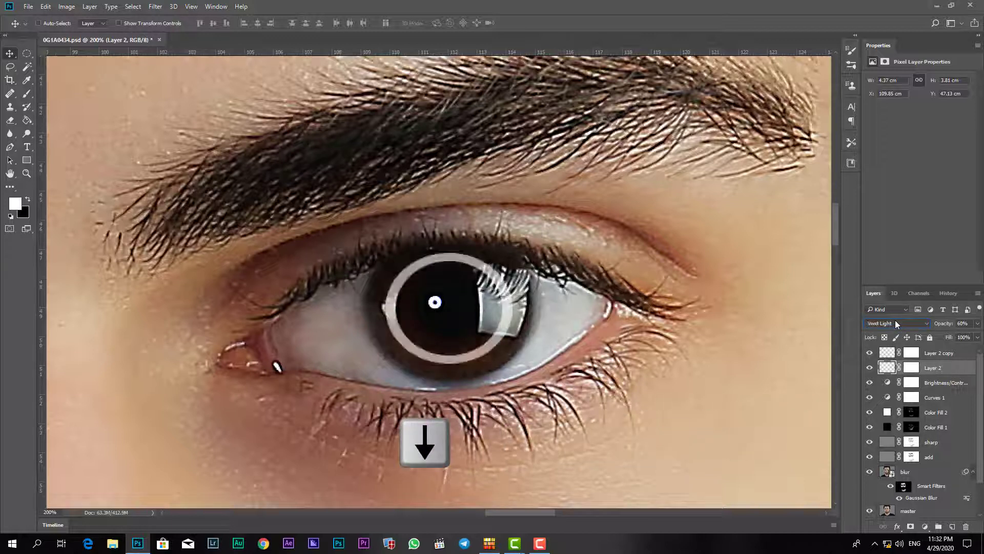
key(Down)
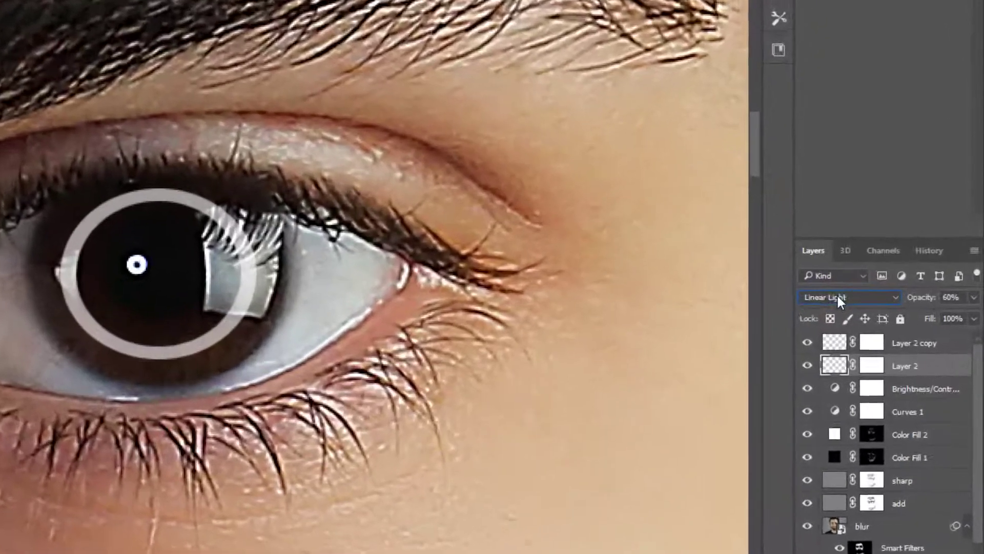
key(Down)
key(Down)
key(Down)
key(Down)
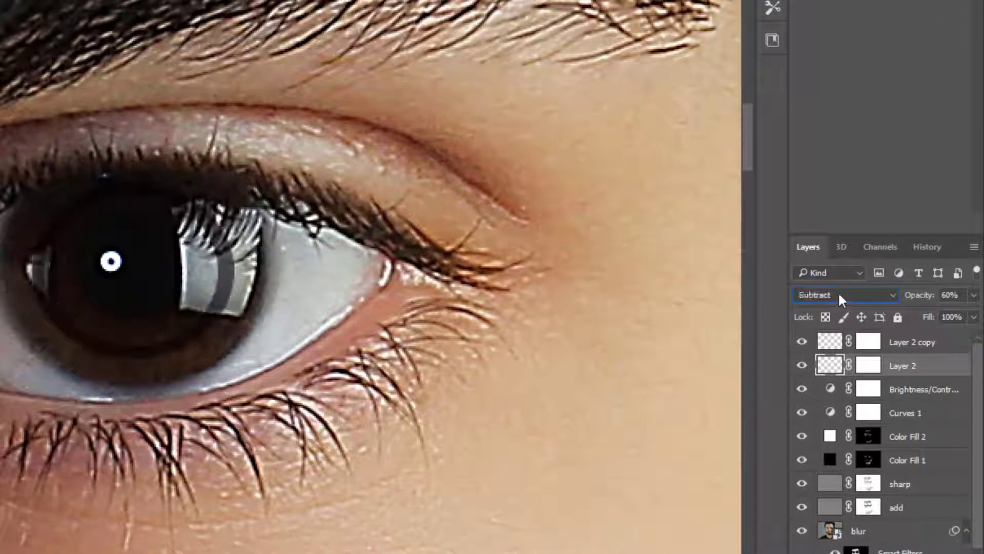
- Settle on Soft Light for the right eye's ring and raise its opacity to about 73%
click(838, 291)
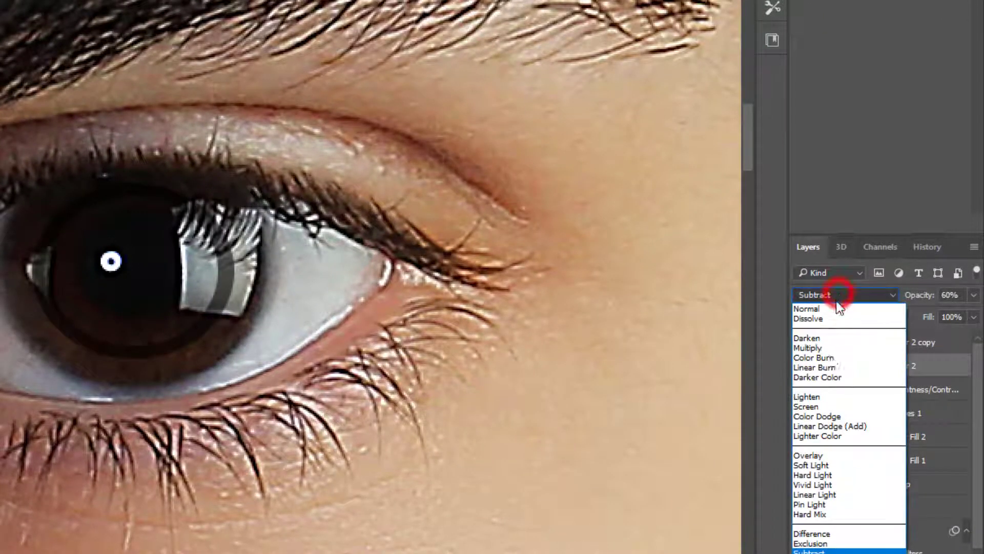
click(824, 464)
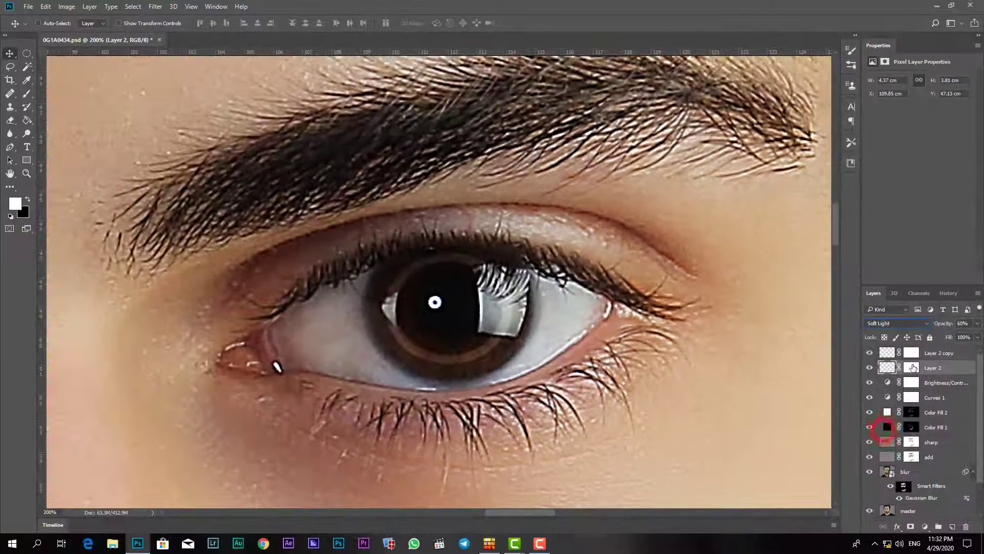
click(976, 323)
drag(958, 336, 962, 336)
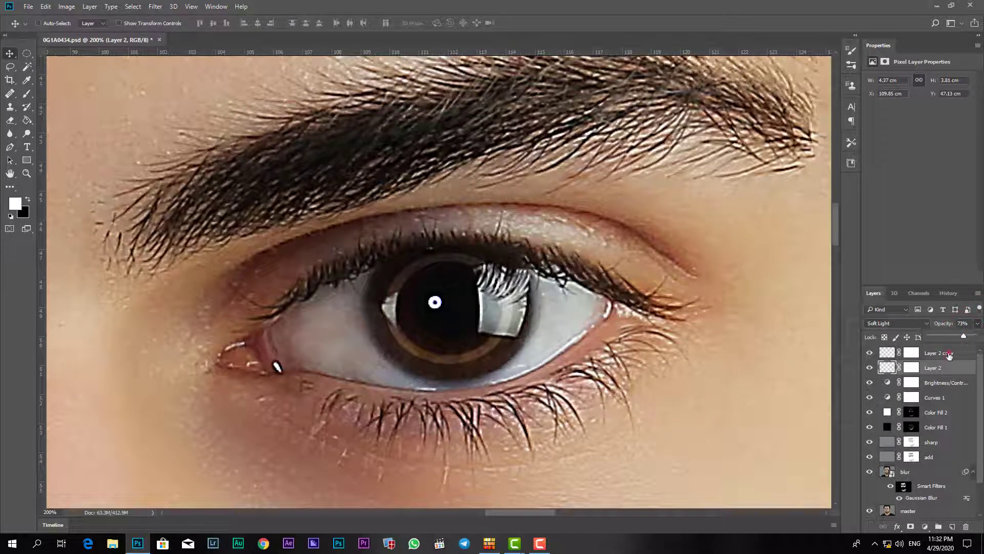
- Set Layer 2 copy to Soft Light at 73% opacity, then zoom out to the face
click(949, 355)
key(ctrl+minus)
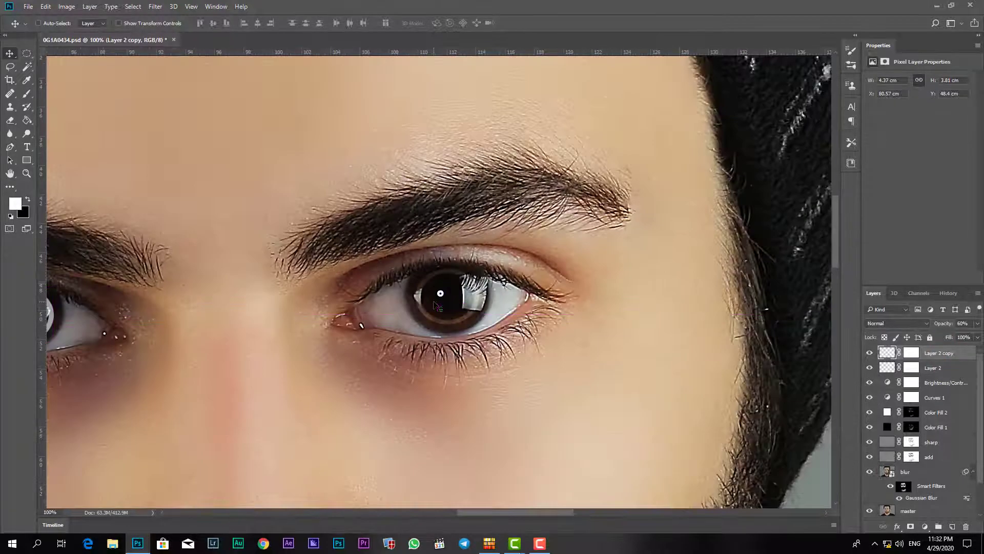
drag(177, 283, 477, 280)
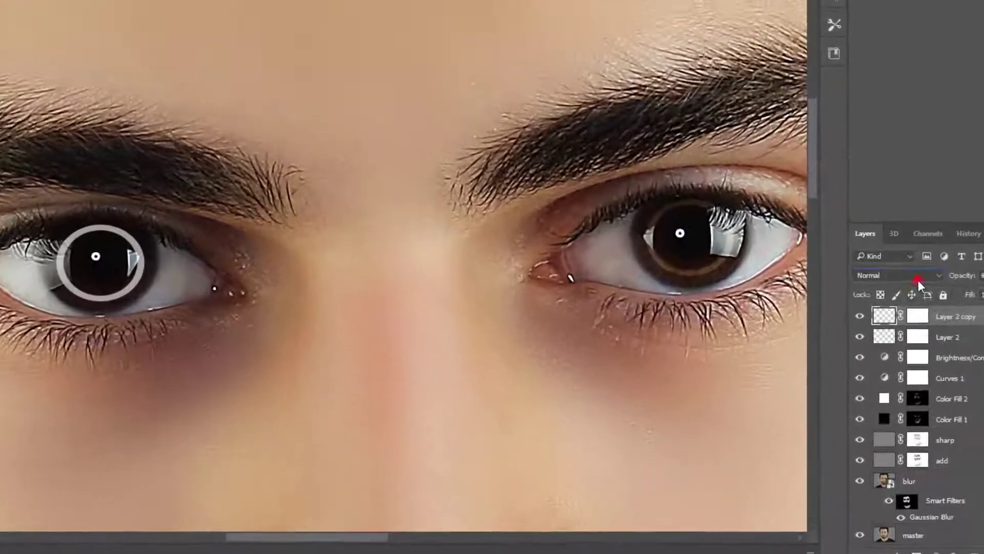
click(910, 323)
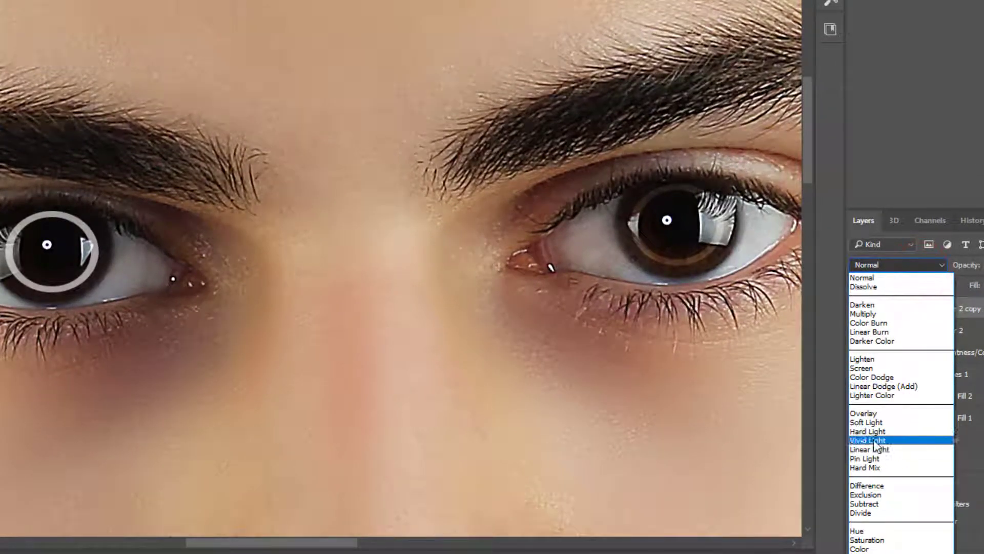
click(880, 422)
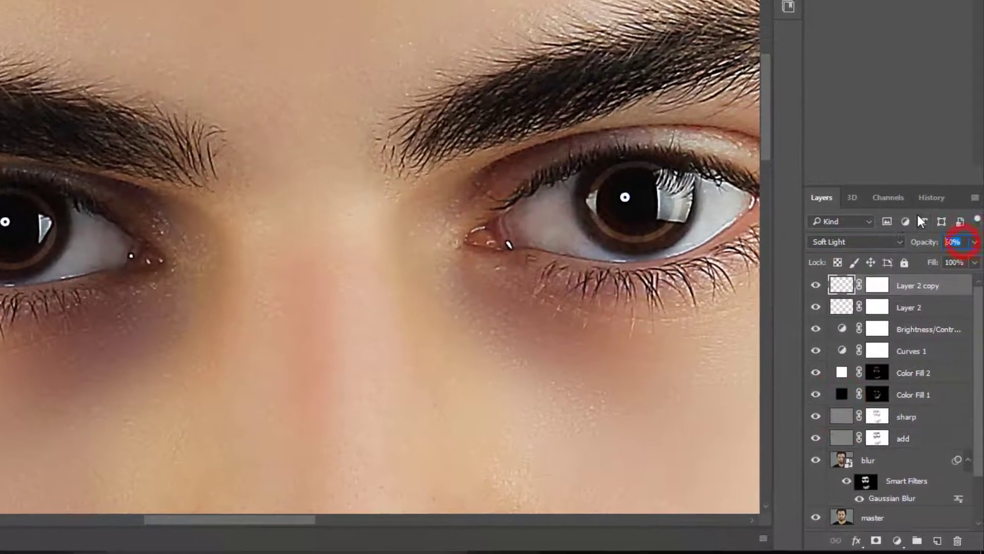
click(954, 242)
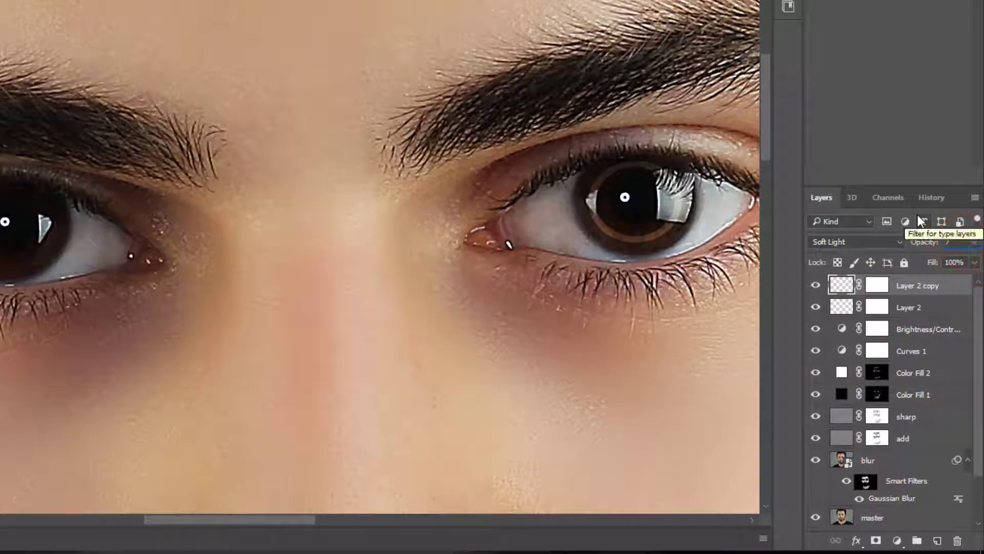
text(73)
key(Return)
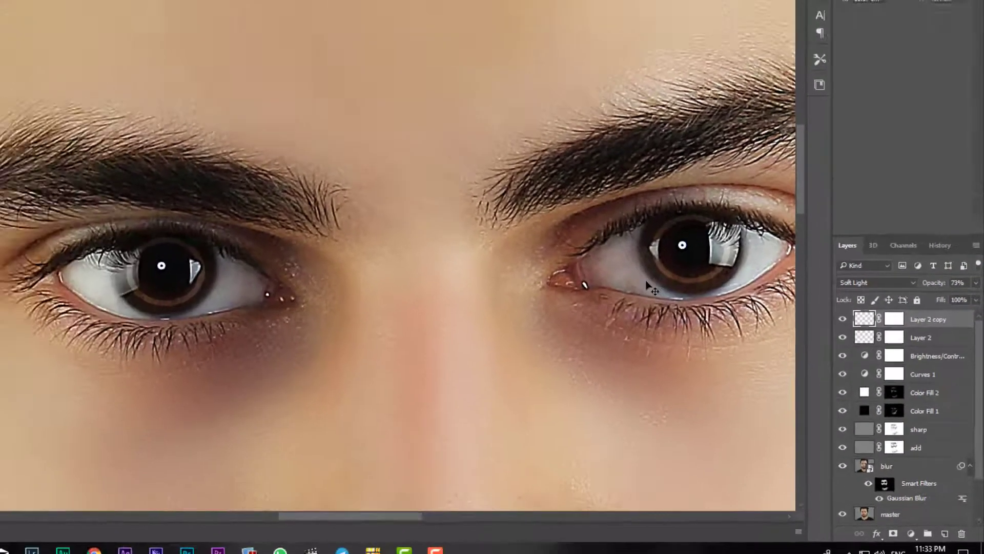
key(ctrl+minus)
key(ctrl+minus)
key(ctrl+minus)
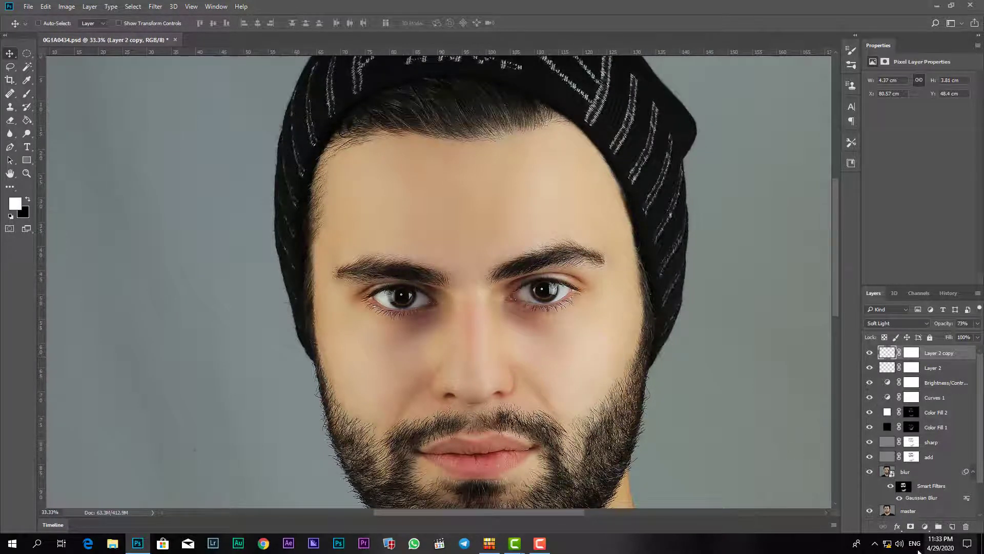
- Add Color Balance 1 and push the midtone sliders toward red, yellow and magenta
click(925, 527)
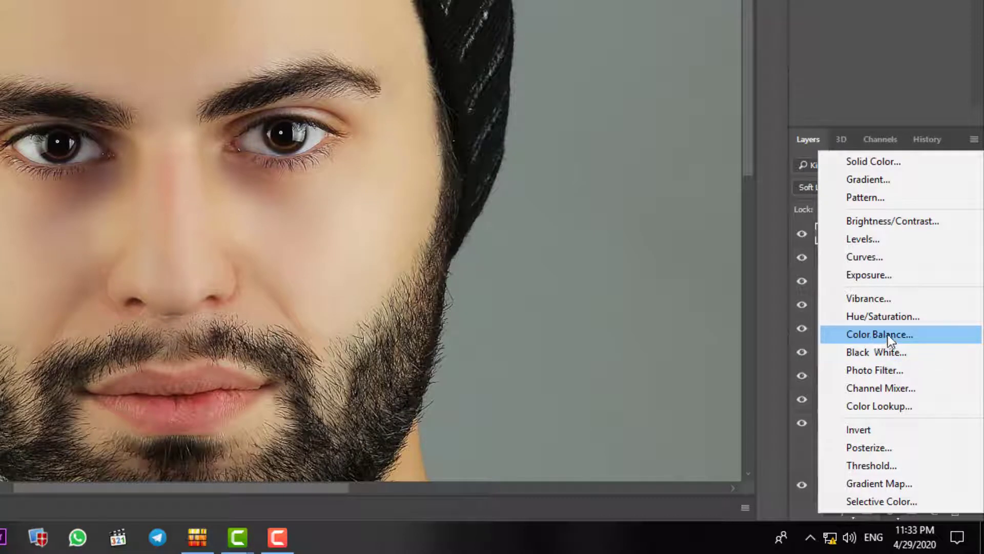
click(889, 336)
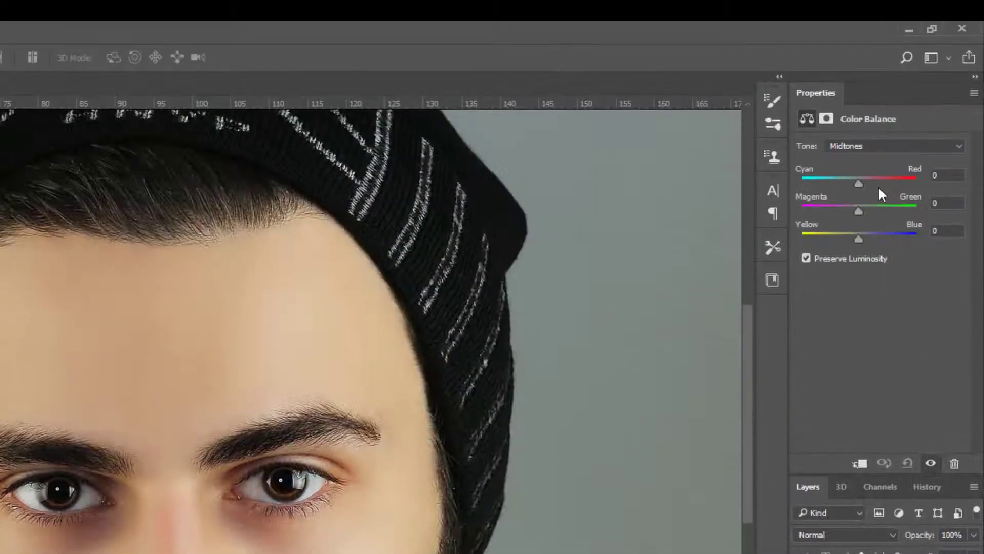
mouse_move(858, 183)
mouse_down()
mouse_move(879, 184)
mouse_move(915, 116)
mouse_move(898, 115)
mouse_move(918, 110)
mouse_move(892, 134)
mouse_move(928, 125)
mouse_move(900, 135)
mouse_up()
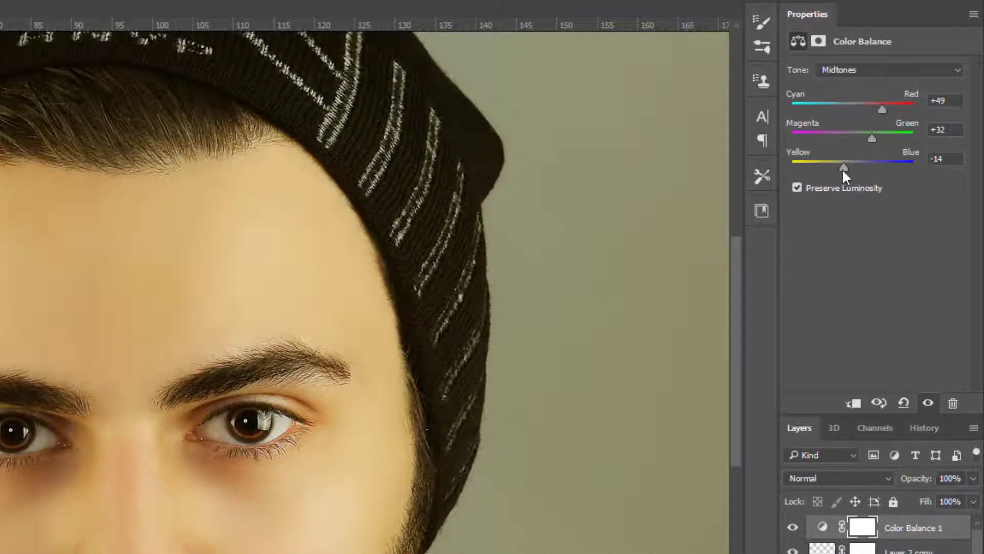
drag(843, 168, 830, 168)
drag(872, 137, 923, 103)
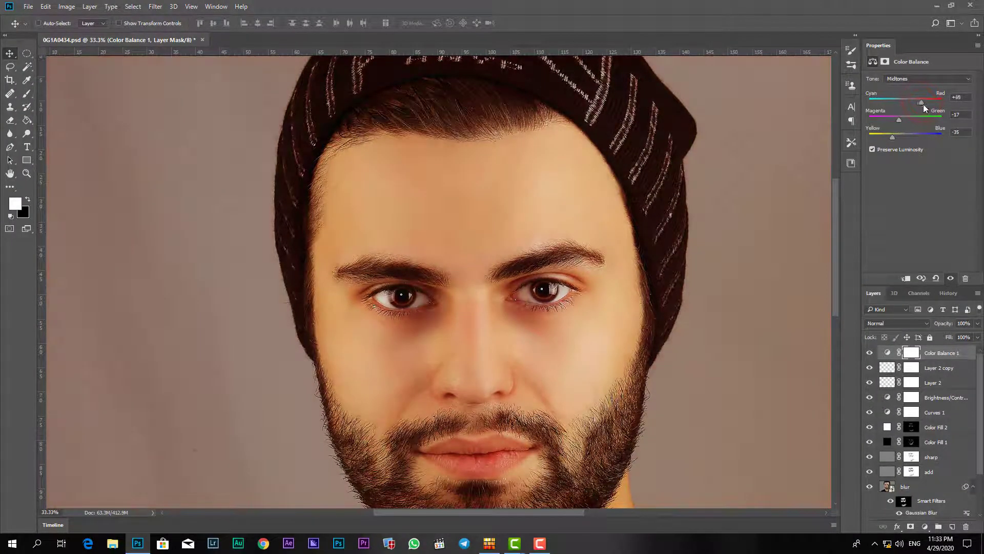
- Zoom in and invert the Color Balance 1 mask so the tint is hidden
key(ctrl+equal)
key(ctrl+equal)
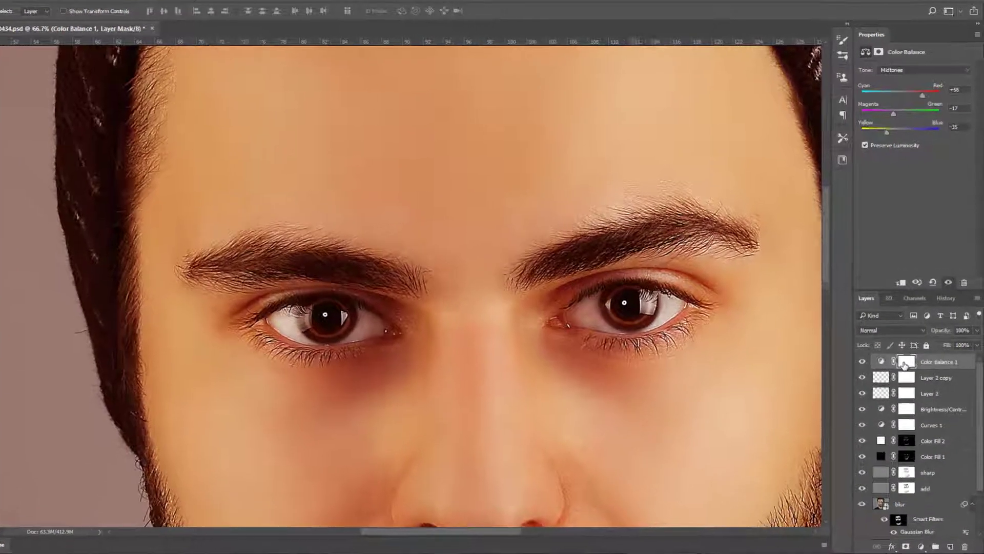
click(911, 352)
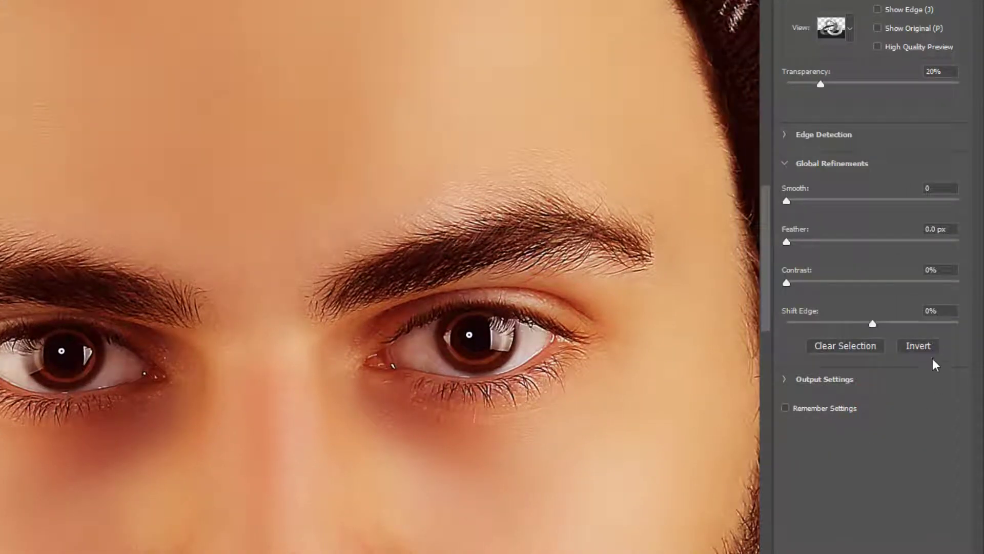
click(928, 348)
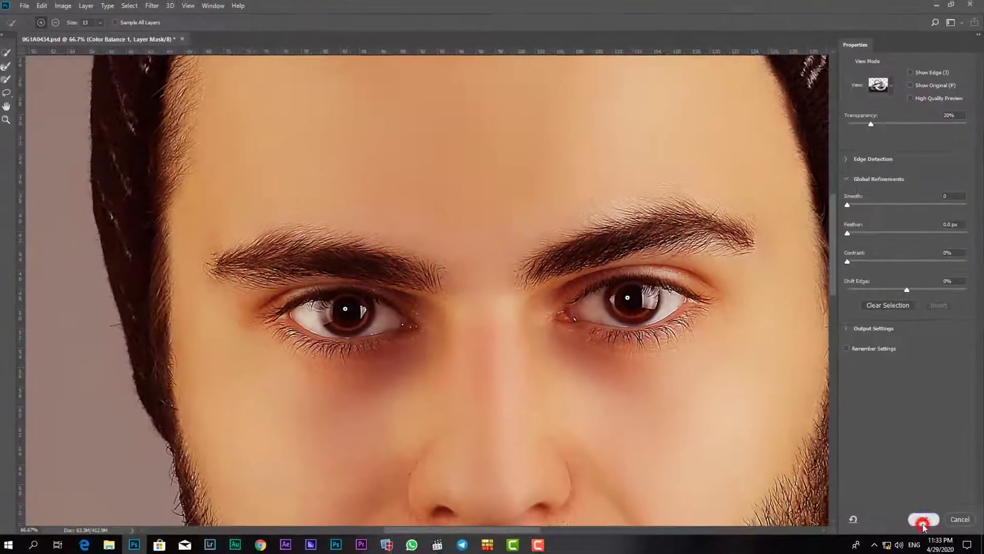
click(951, 519)
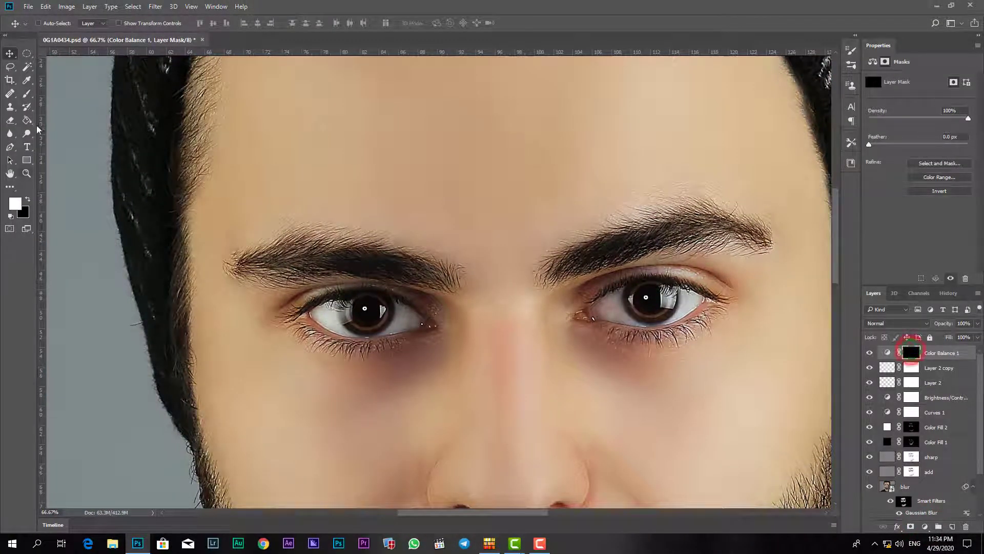
- Paint white with a small brush over both irises on the Color Balance mask
click(25, 94)
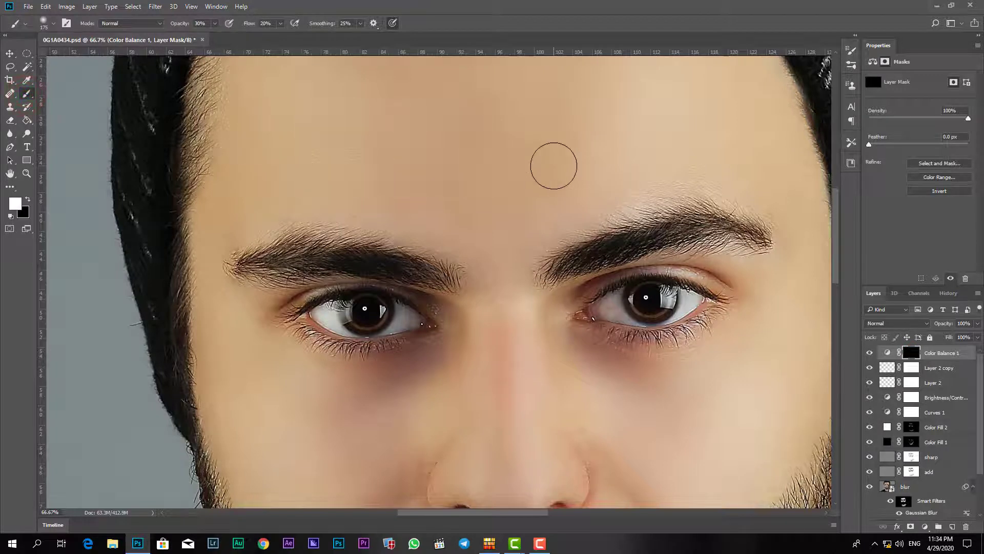
key(bracketleft)
key(bracketleft)
key(bracketleft)
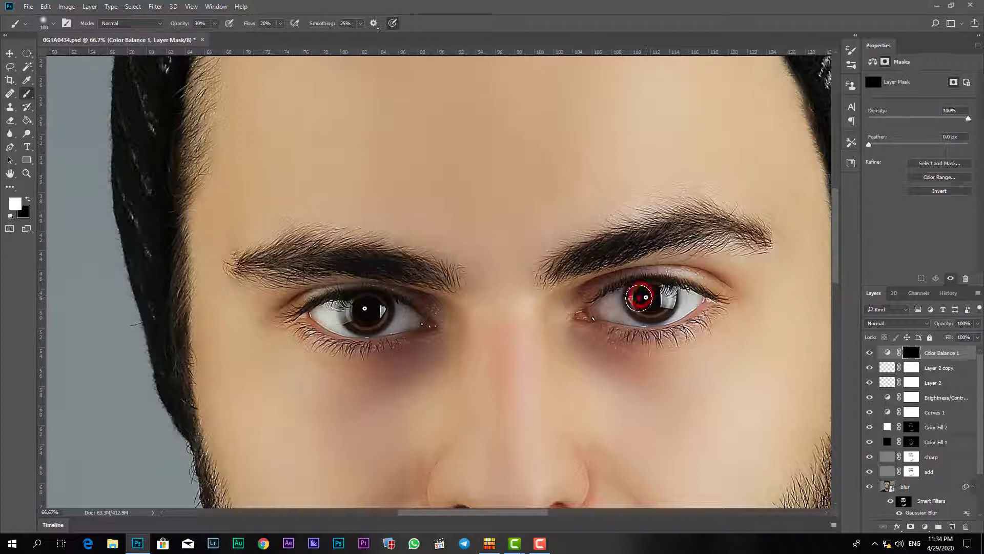
mouse_move(637, 302)
mouse_down()
mouse_move(654, 314)
mouse_move(676, 297)
mouse_move(639, 293)
mouse_move(647, 311)
mouse_move(648, 298)
mouse_move(673, 296)
mouse_move(641, 295)
mouse_move(643, 302)
mouse_up()
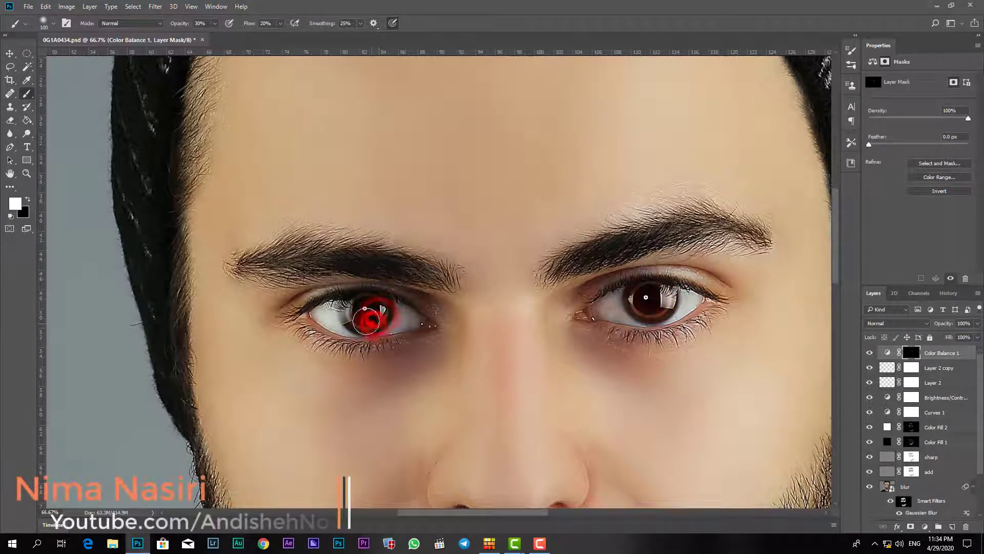
mouse_move(378, 319)
mouse_down()
mouse_move(344, 314)
mouse_move(370, 309)
mouse_move(361, 318)
mouse_move(381, 317)
mouse_move(370, 321)
mouse_up()
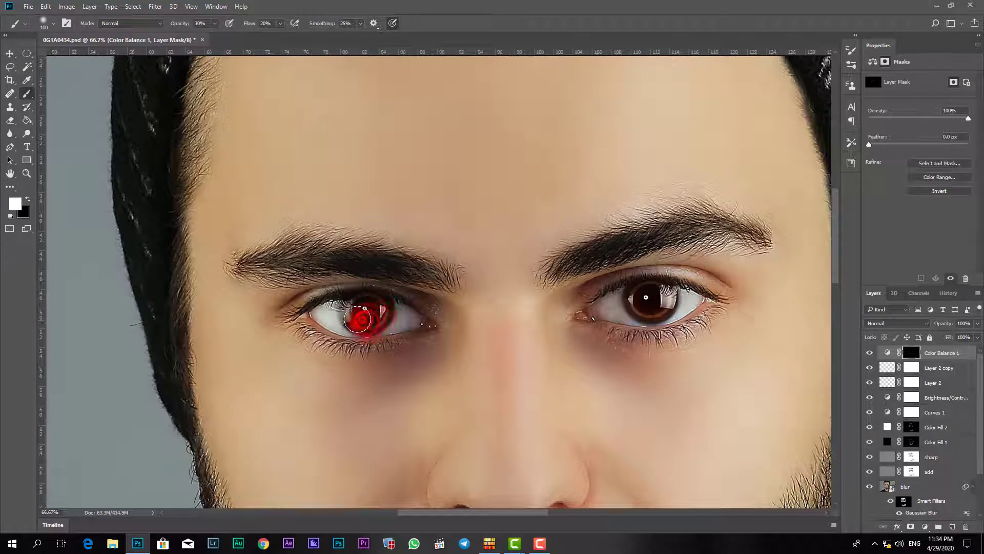
mouse_move(355, 311)
mouse_down()
mouse_move(377, 311)
mouse_move(367, 315)
mouse_up()
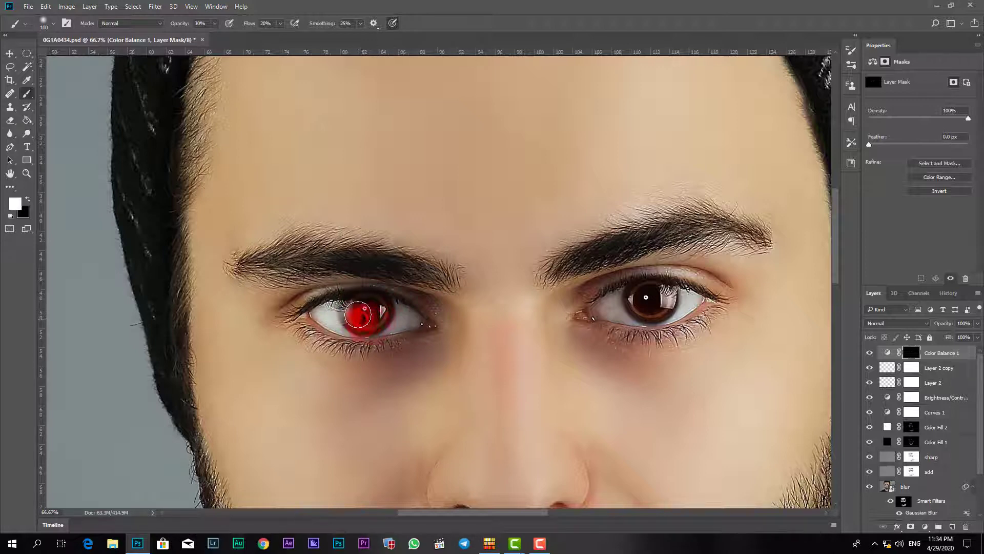
drag(644, 302, 657, 310)
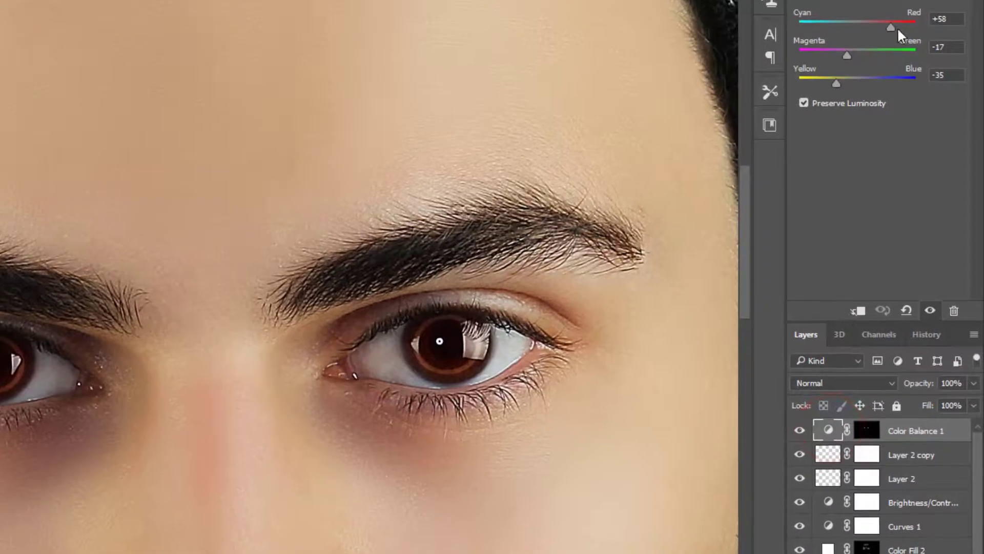
- Set the Color Balance Yellow/Blue slider to -49 and zoom out to the whole face
drag(837, 83, 915, 83)
drag(826, 89, 828, 89)
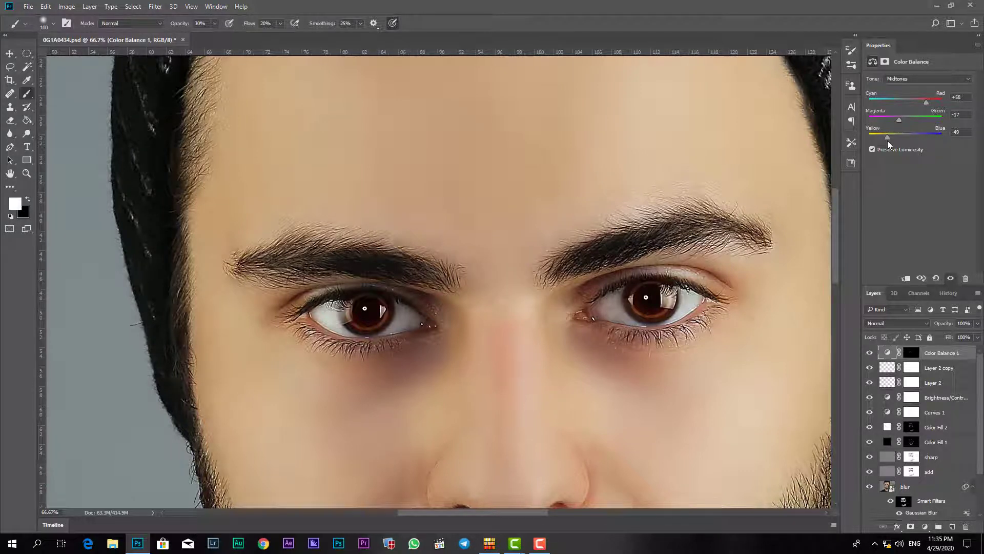
key(ctrl+minus)
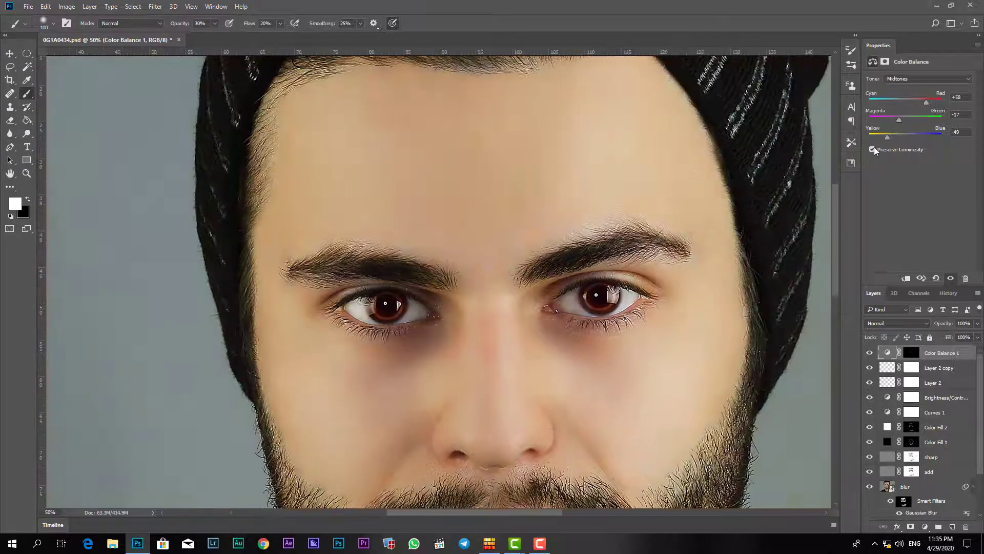
key(ctrl+minus)
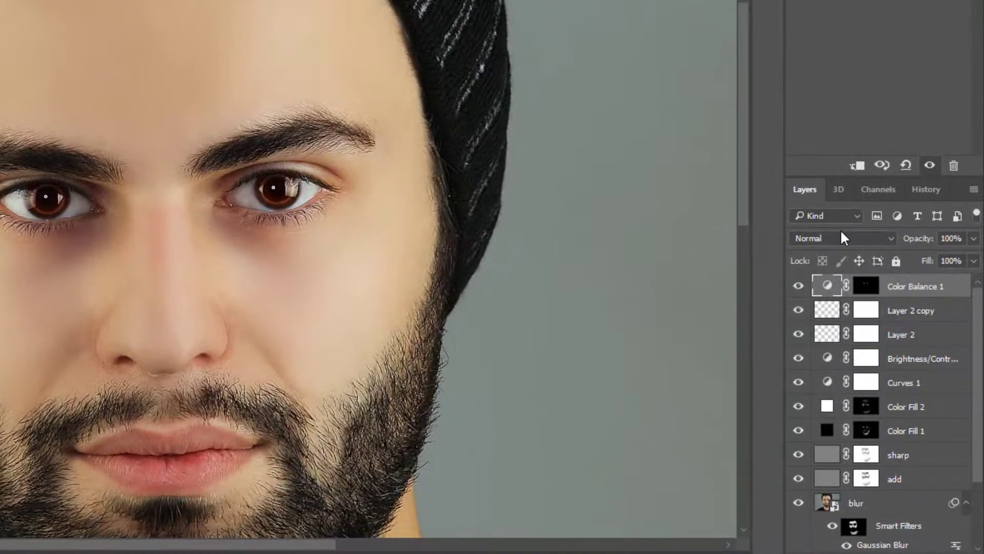
- Blend Color Balance 1 as Soft Light and inspect the eyes up close
click(895, 323)
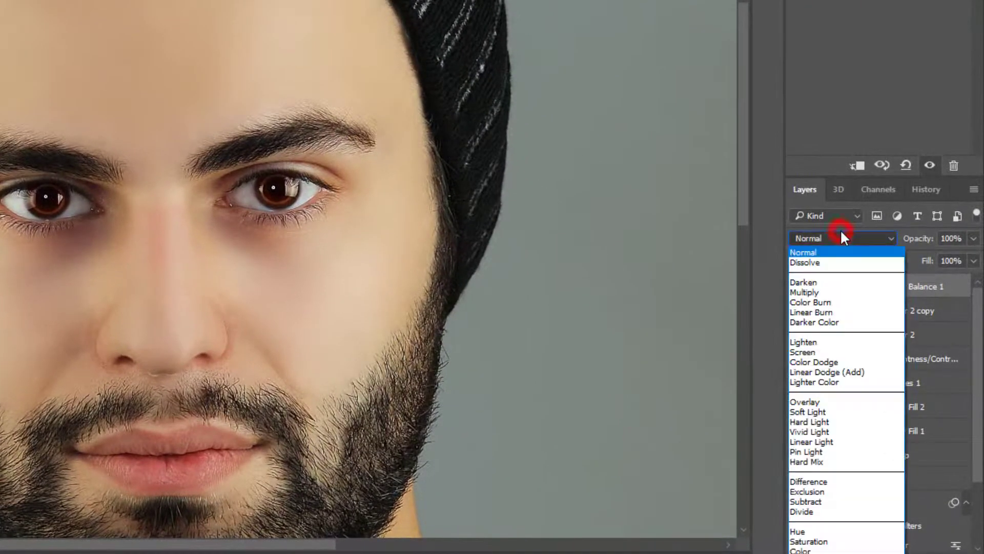
click(817, 410)
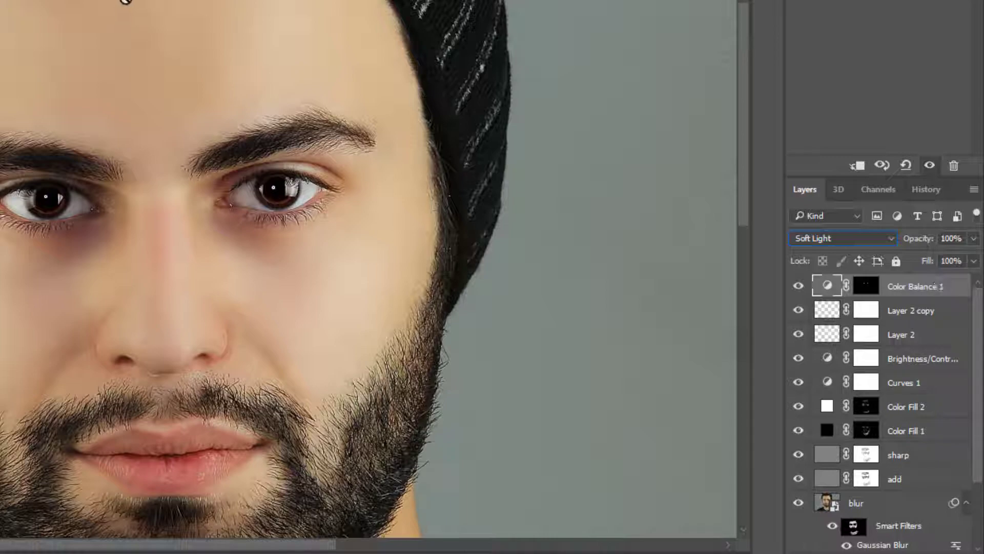
scroll(125, 1, up, 5)
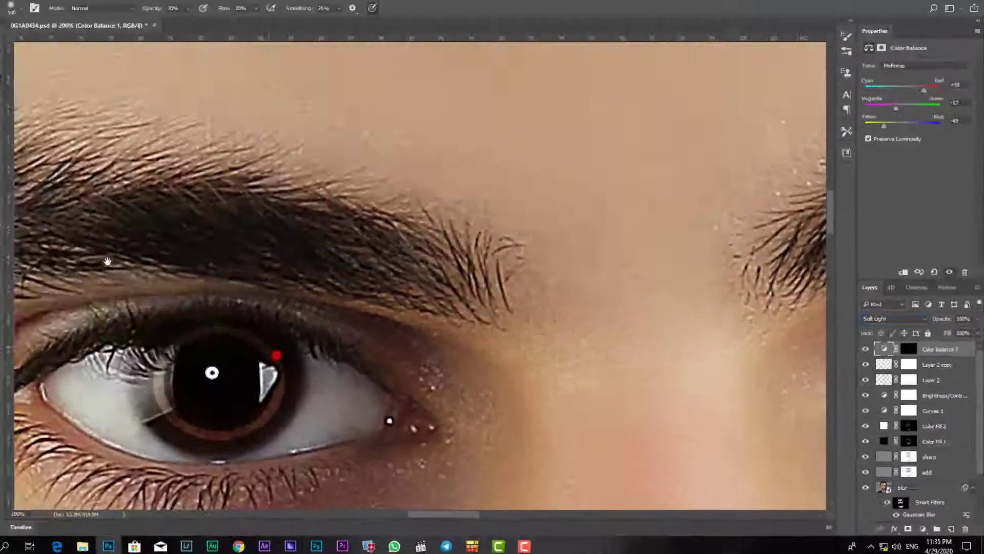
drag(299, 356, 155, 358)
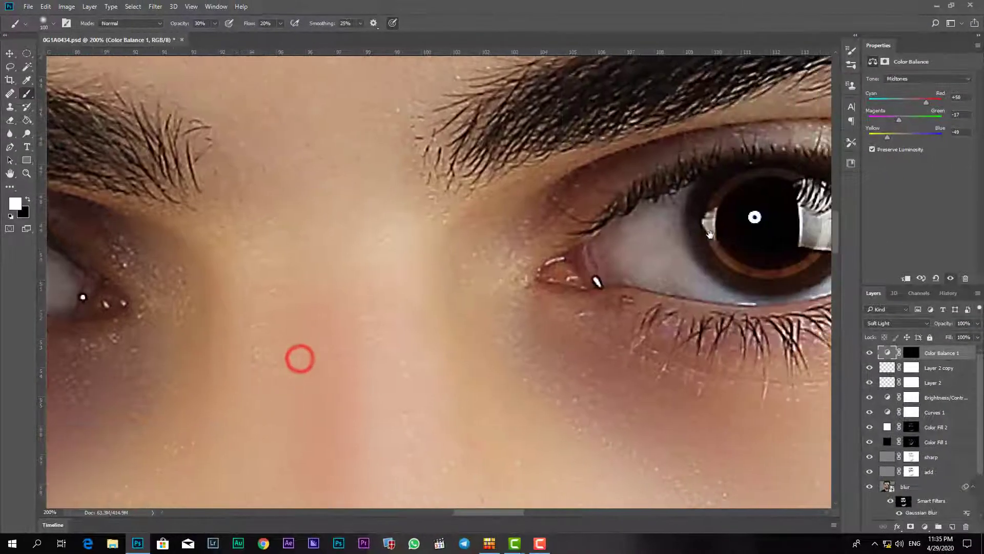
drag(699, 237, 446, 258)
scroll(446, 257, down, 2)
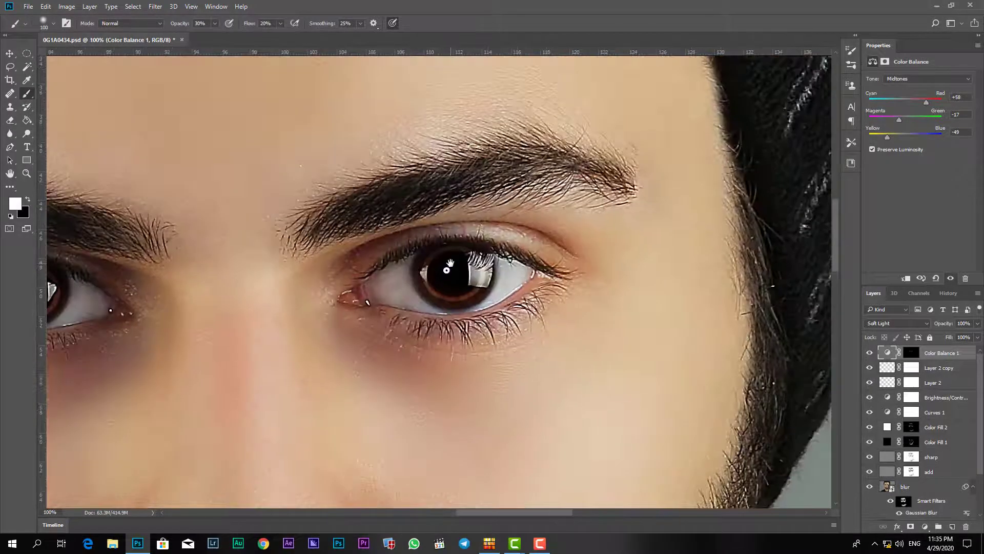
scroll(450, 263, down, 1)
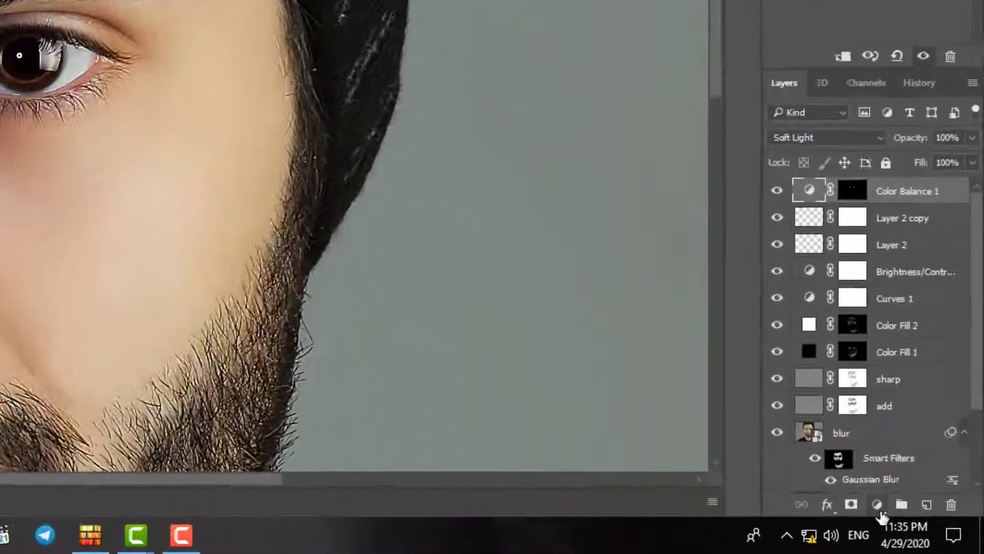
click(925, 527)
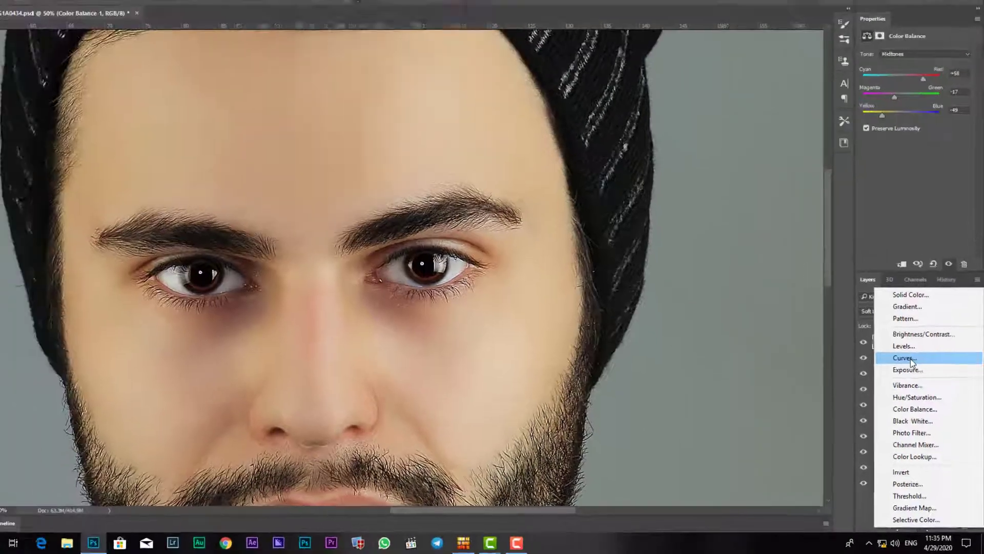
- Add a Curves 2 adjustment with a brightening curve and invert its mask
click(866, 237)
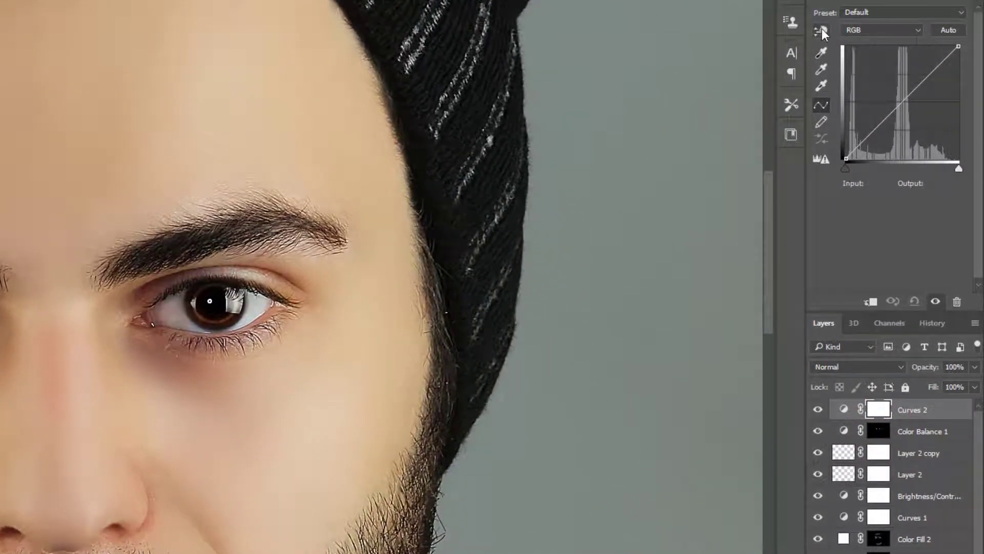
drag(941, 66, 917, 58)
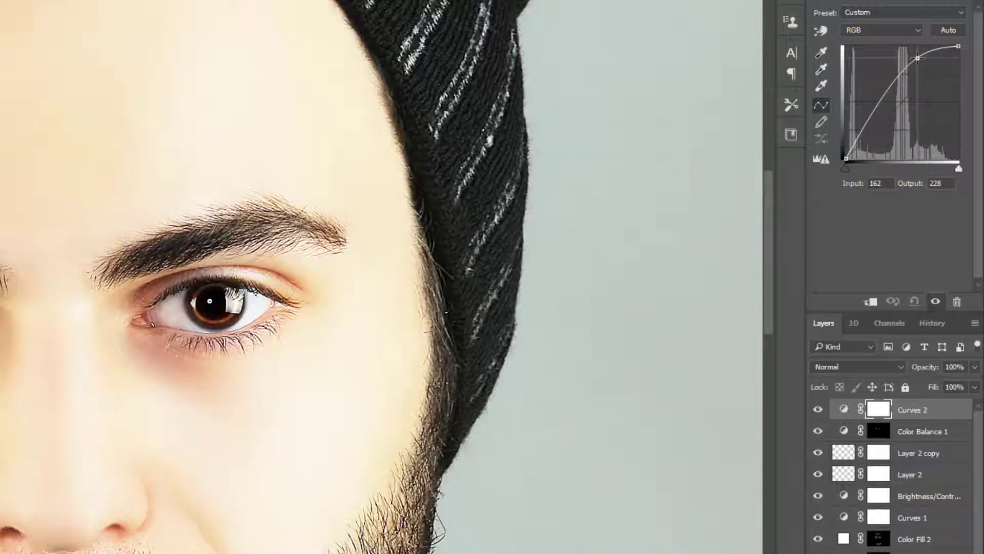
drag(866, 123, 860, 117)
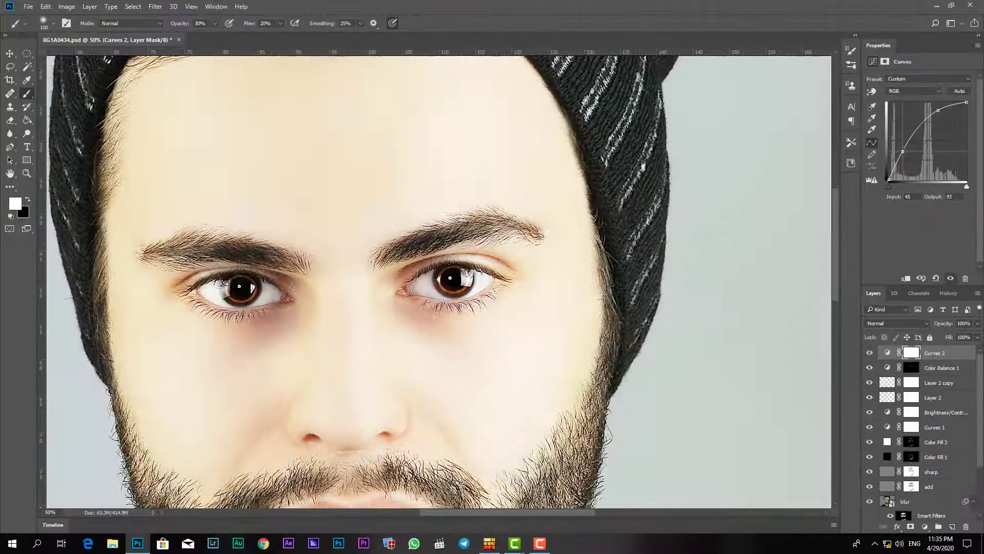
drag(898, 152, 903, 151)
click(912, 354)
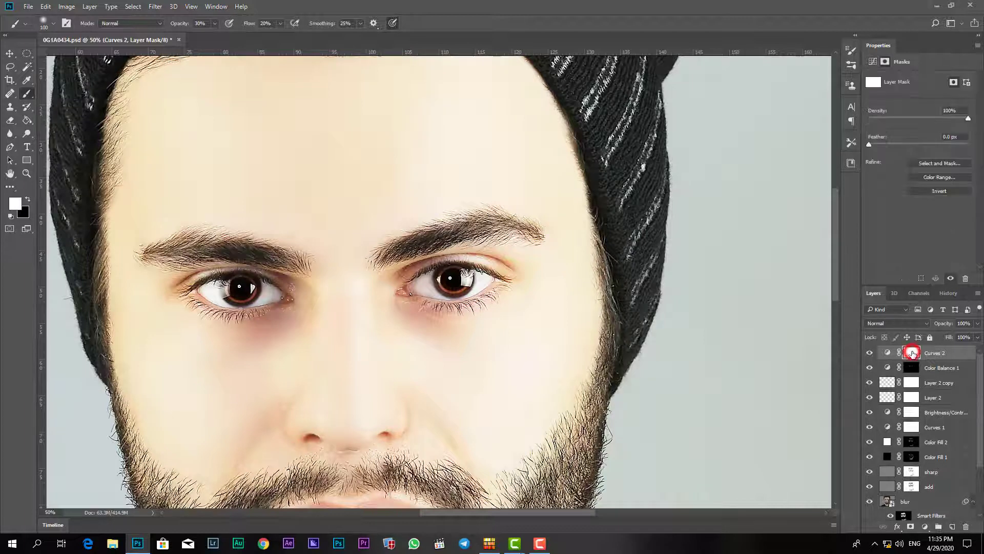
click(943, 191)
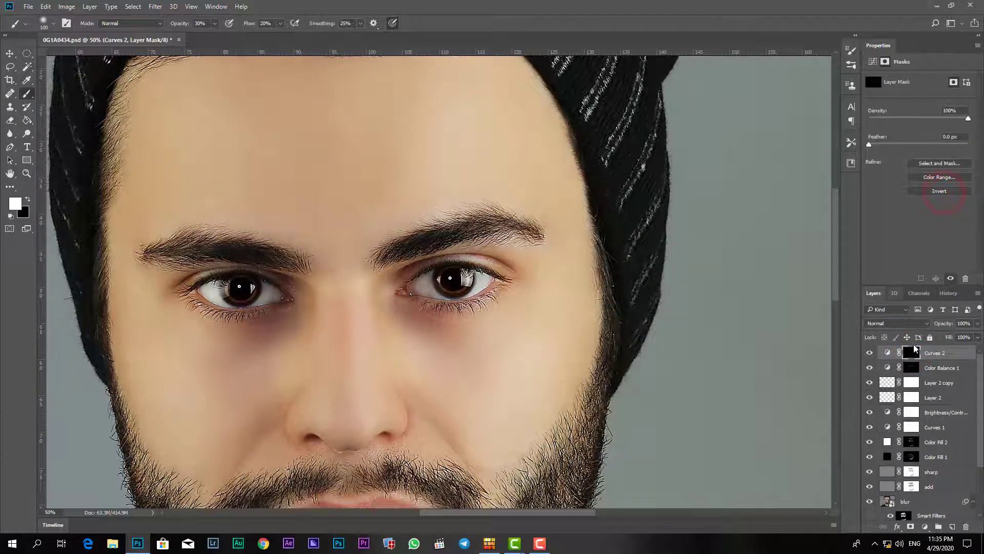
- Paint the Curves 2 brightening onto the lower iris with a small brush
click(27, 94)
key(ctrl+plus)
key(ctrl+plus)
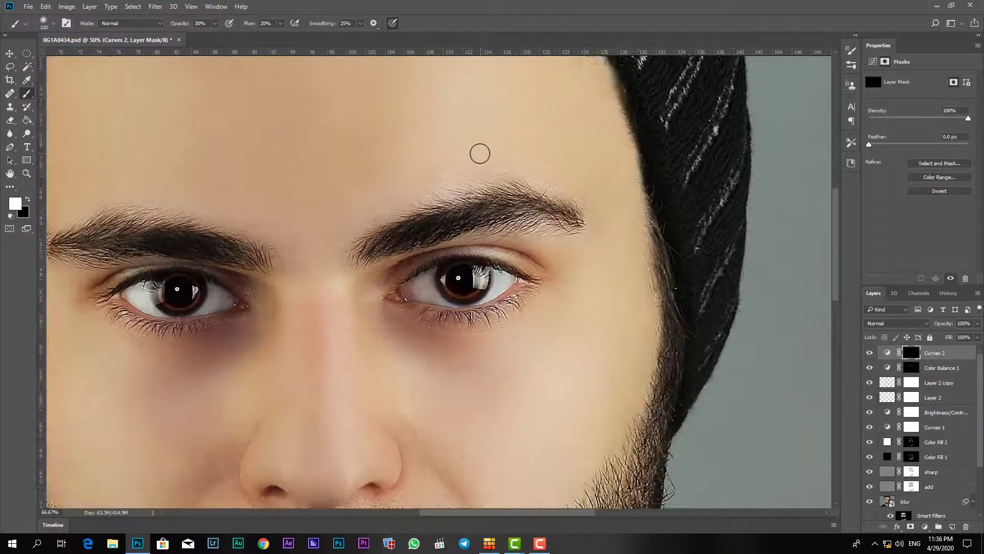
key(ctrl+plus)
key(ctrl+plus)
key(bracketleft)
key(bracketleft)
key(bracketleft)
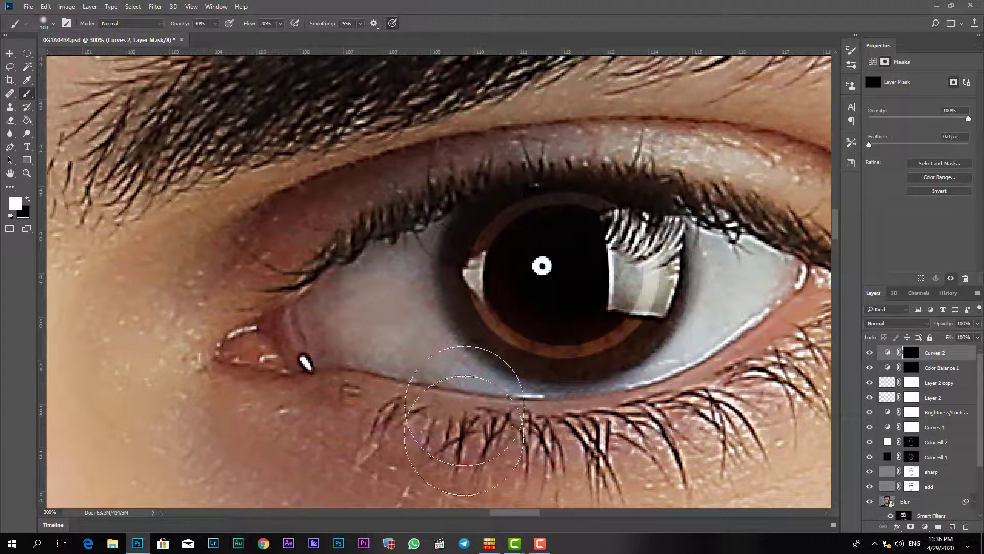
key(bracketleft)
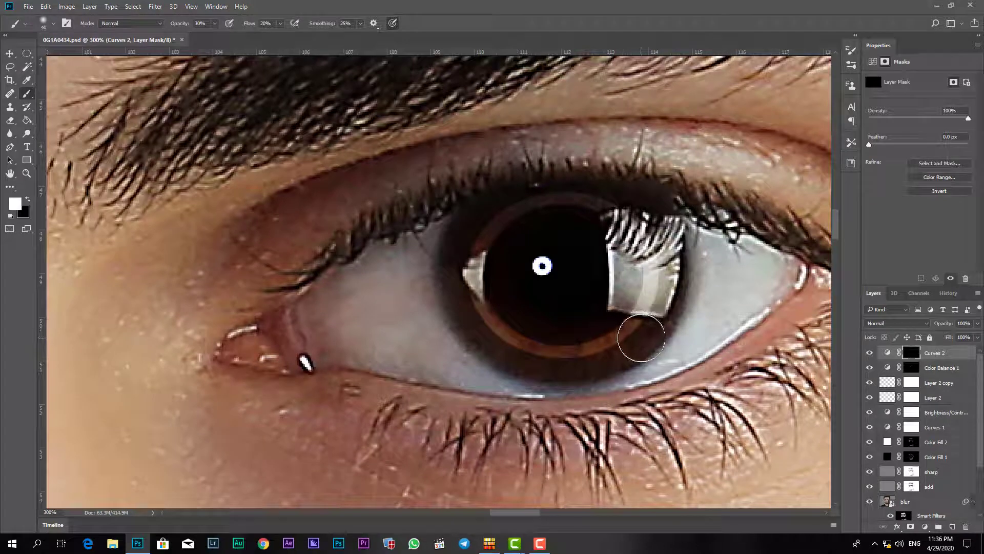
mouse_move(637, 337)
mouse_down()
mouse_move(615, 353)
mouse_move(558, 358)
mouse_up()
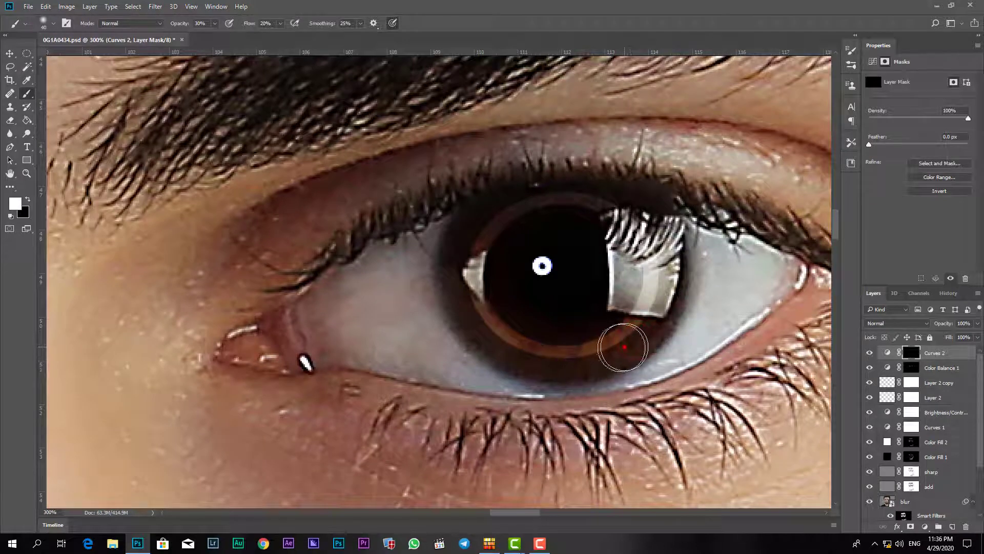
mouse_move(623, 345)
mouse_down()
mouse_move(487, 347)
mouse_move(608, 343)
mouse_move(512, 340)
mouse_move(597, 345)
mouse_move(567, 346)
mouse_move(595, 354)
mouse_move(510, 345)
mouse_move(611, 334)
mouse_up()
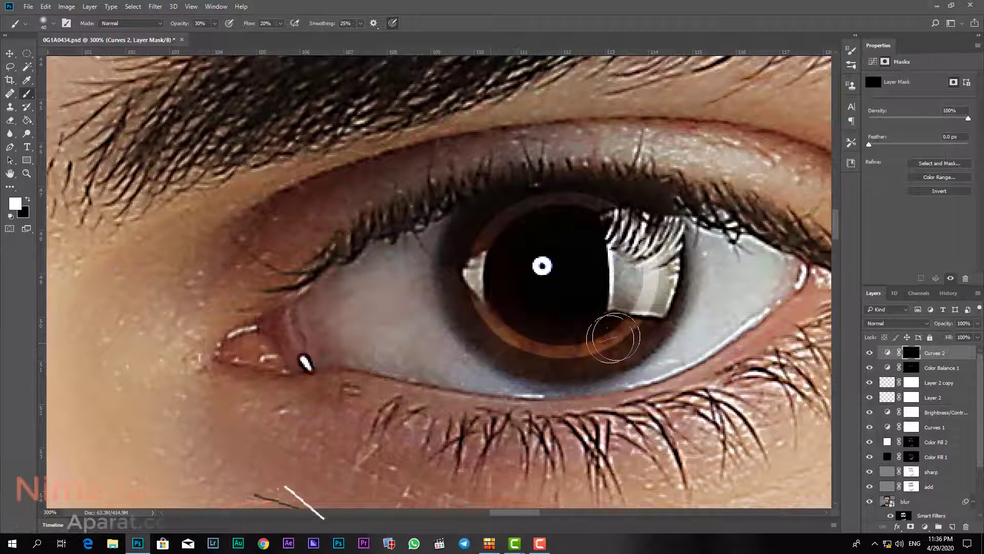
mouse_move(315, 327)
mouse_down()
mouse_move(538, 311)
mouse_move(794, 328)
mouse_up()
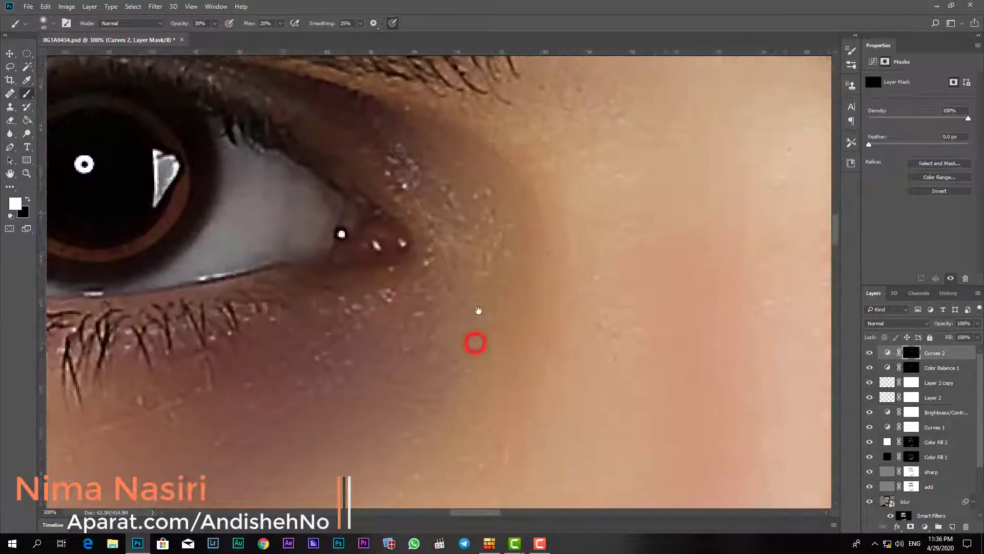
- Pan the view across to the other eye
drag(474, 342, 794, 328)
drag(641, 340, 332, 252)
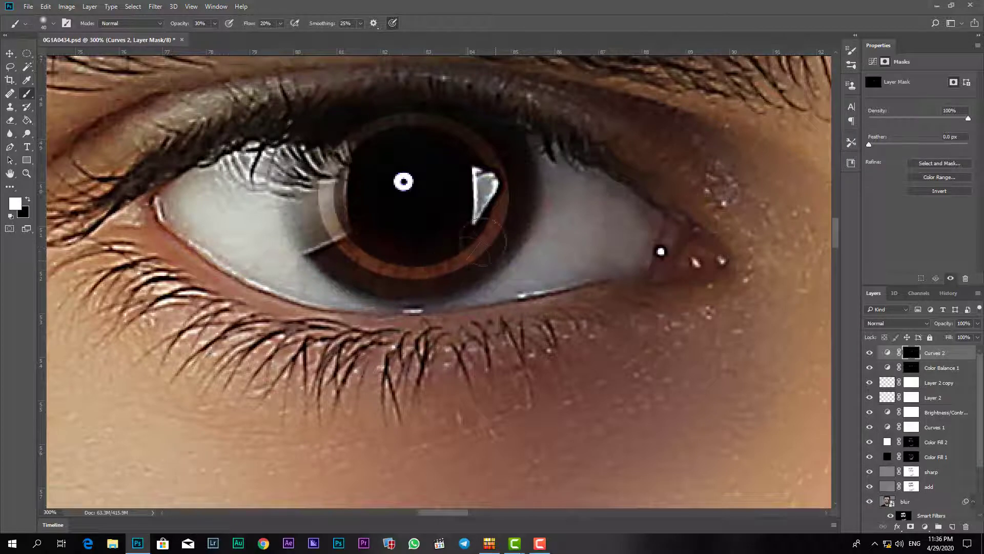
scroll(472, 246, down, 3)
scroll(473, 245, down, 1)
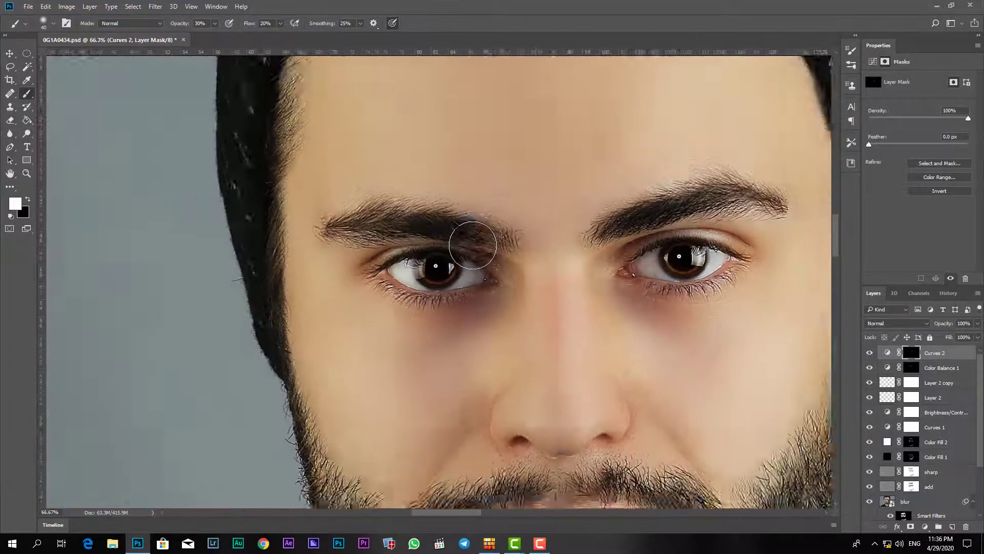
scroll(473, 245, down, 1)
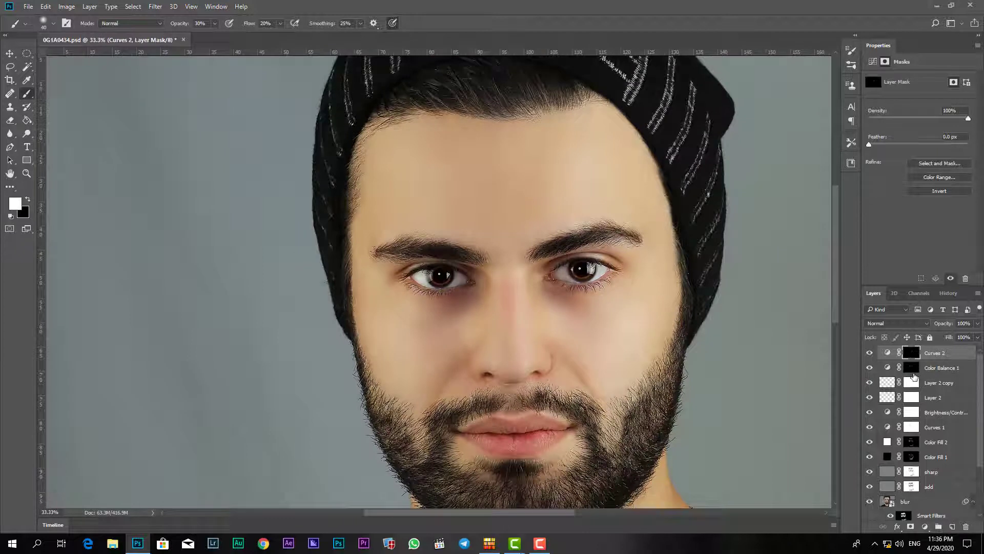
click(911, 383)
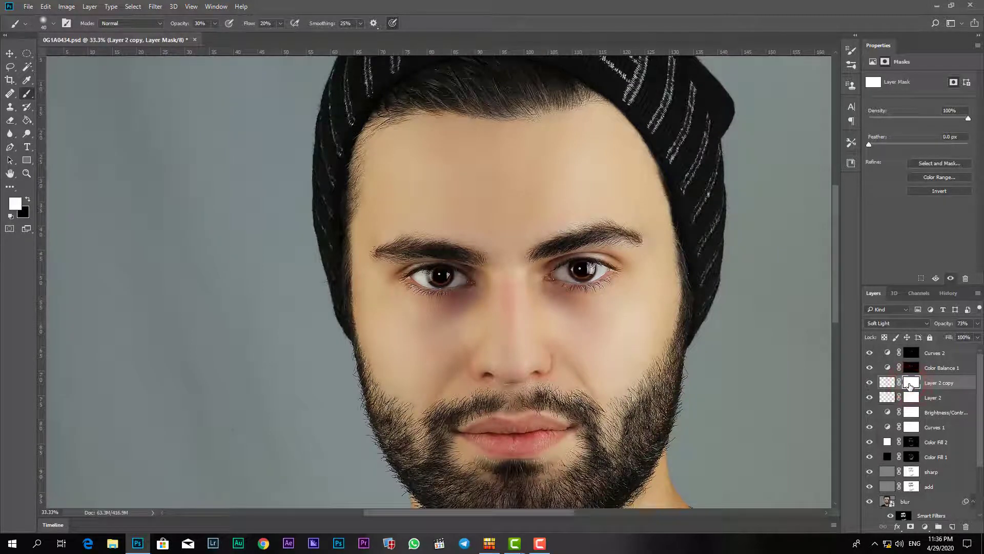
click(9, 54)
key(Right)
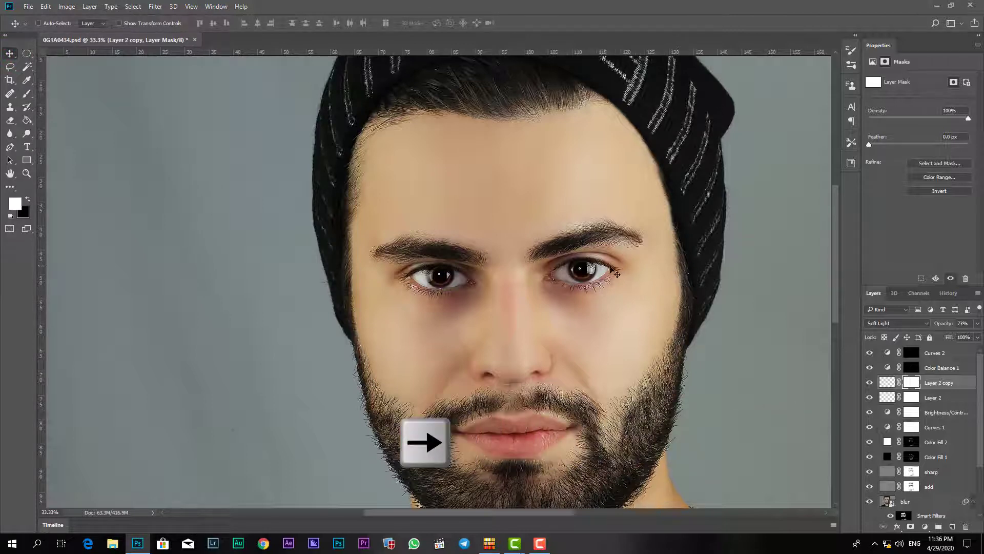
drag(617, 274, 582, 263)
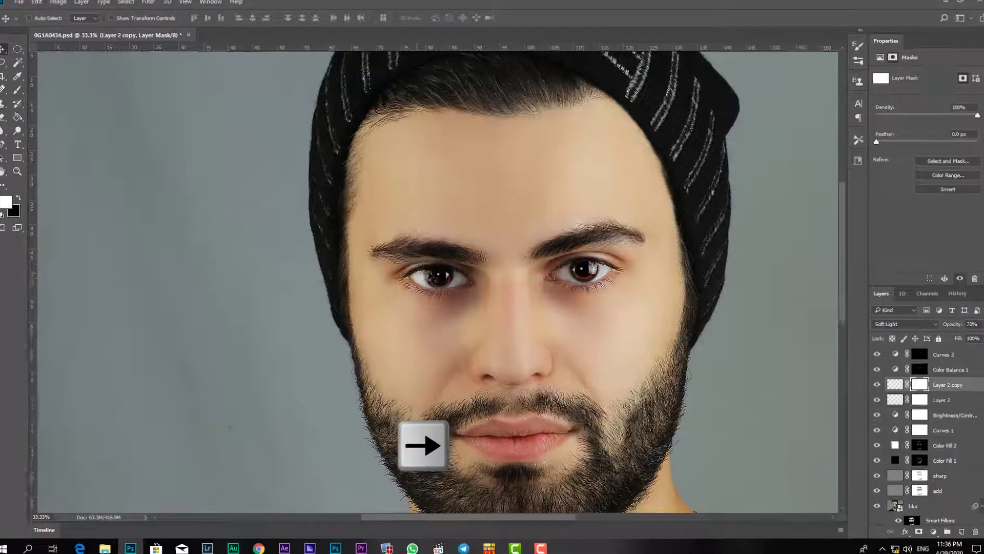
drag(411, 272, 398, 272)
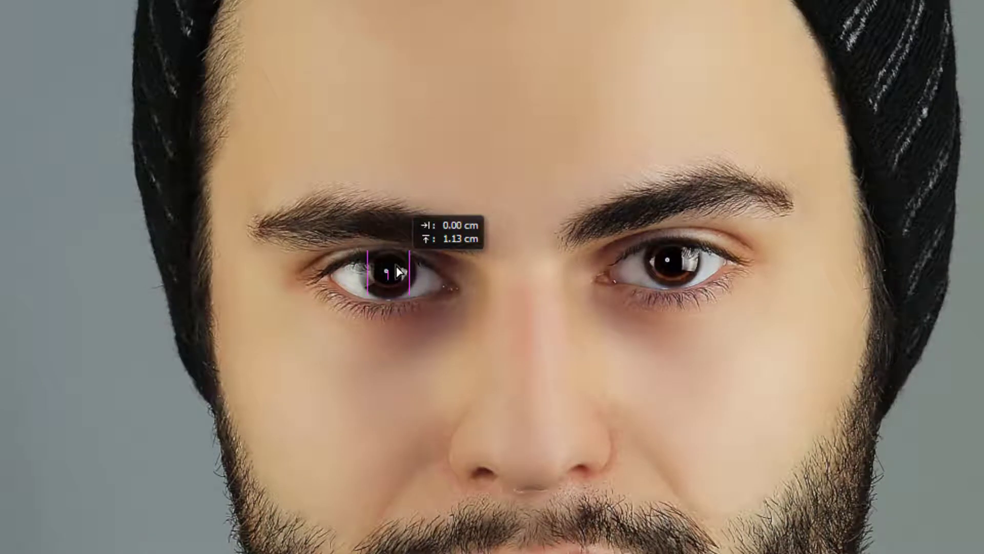
drag(399, 272, 399, 272)
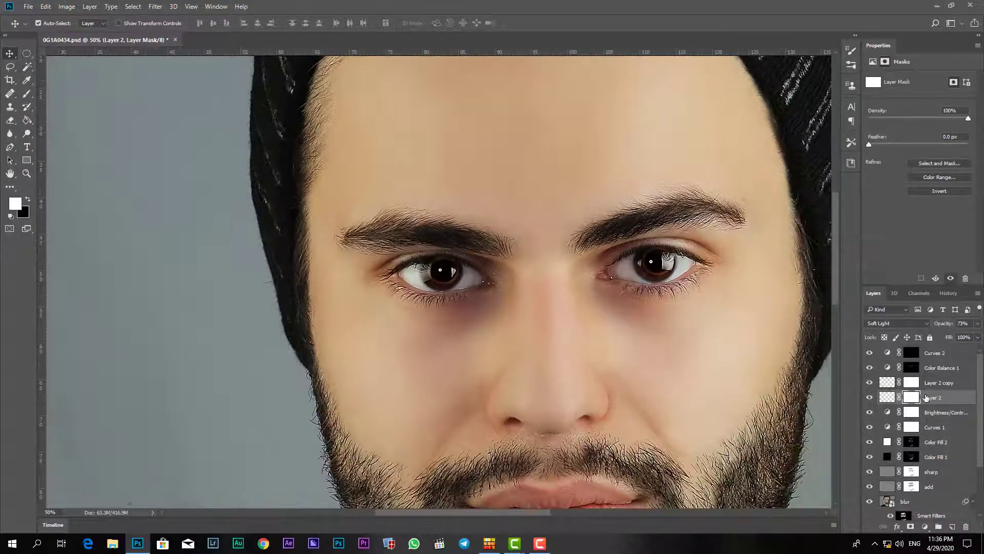
- Paint black on Layer 2's mask to hide the ring from the right upper eyelid
key(ctrl+plus)
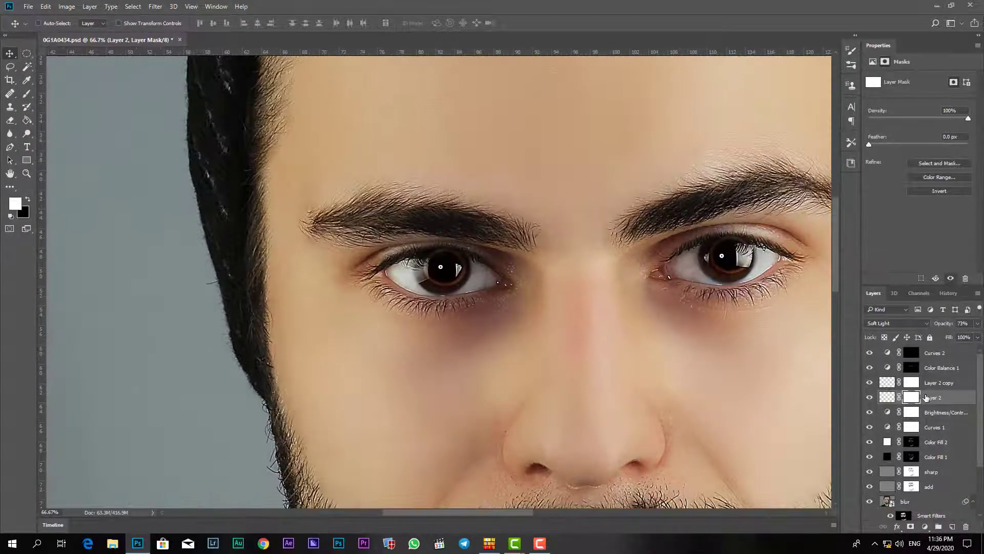
drag(682, 272, 654, 299)
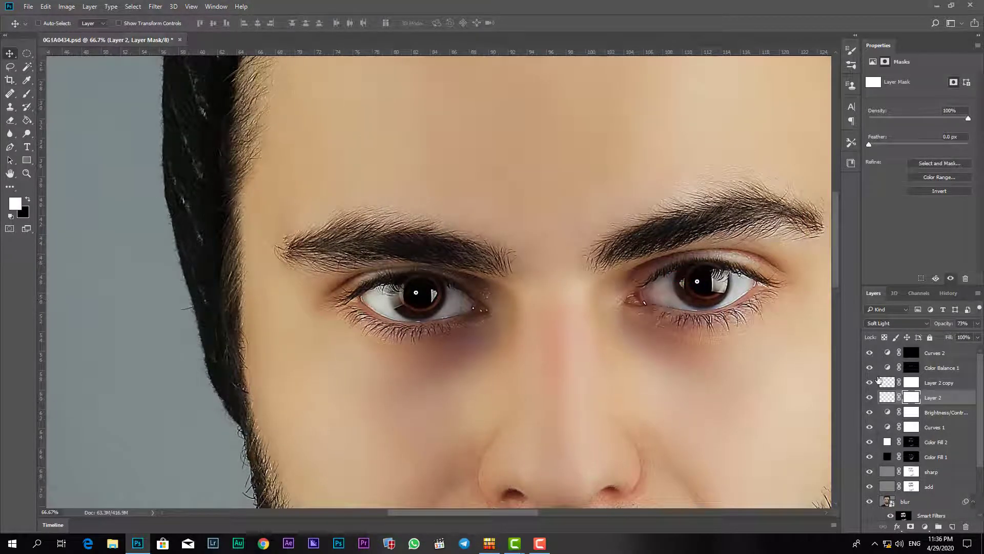
click(27, 94)
click(912, 397)
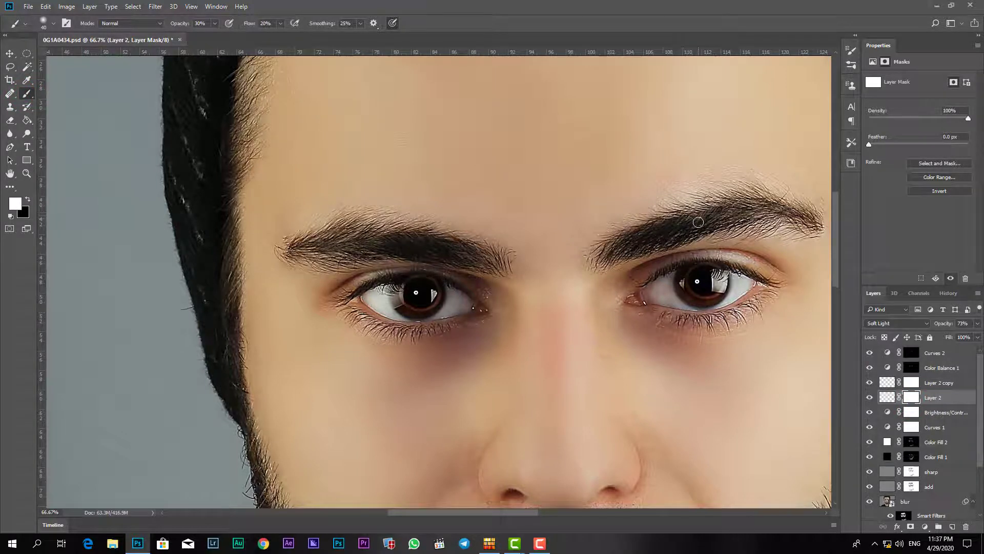
key(x)
drag(723, 259, 712, 262)
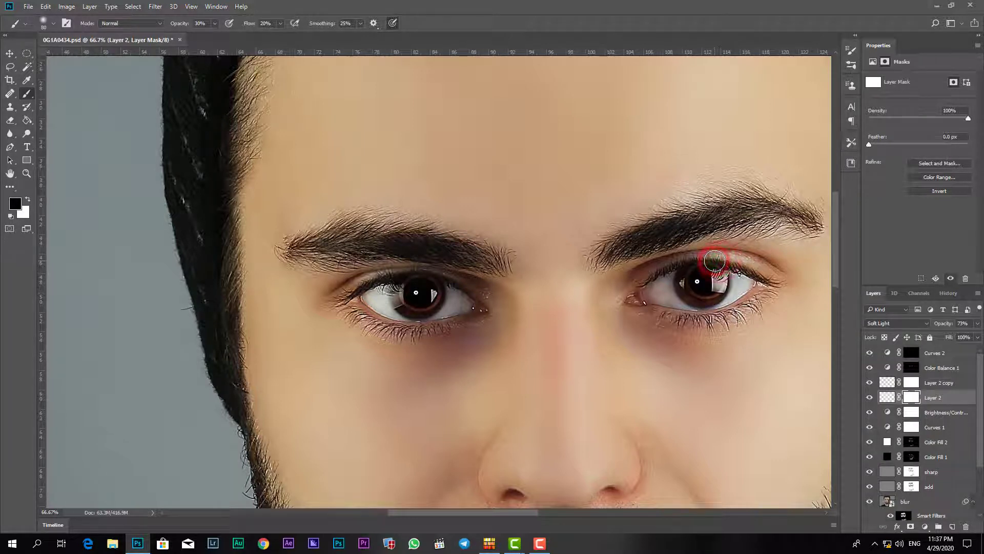
drag(428, 271, 430, 277)
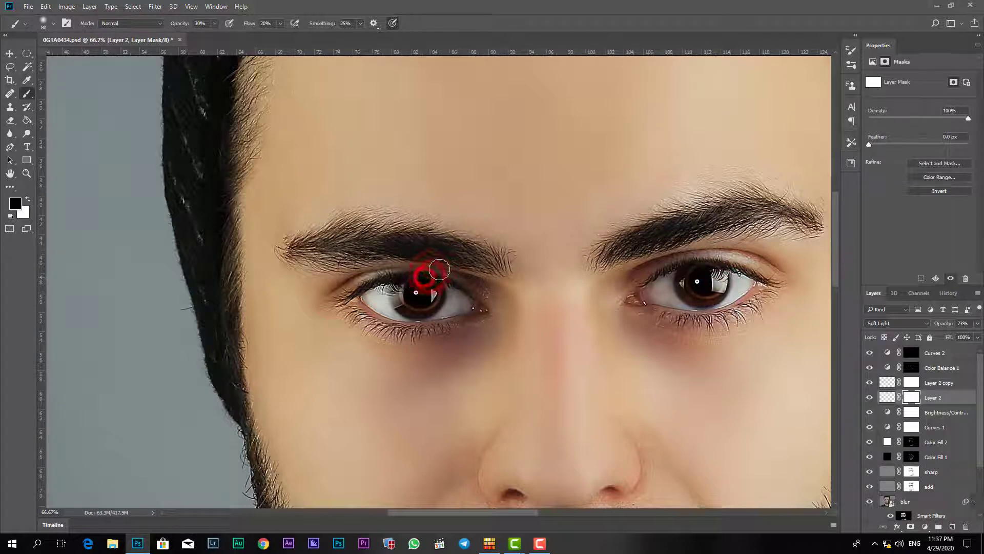
click(869, 397)
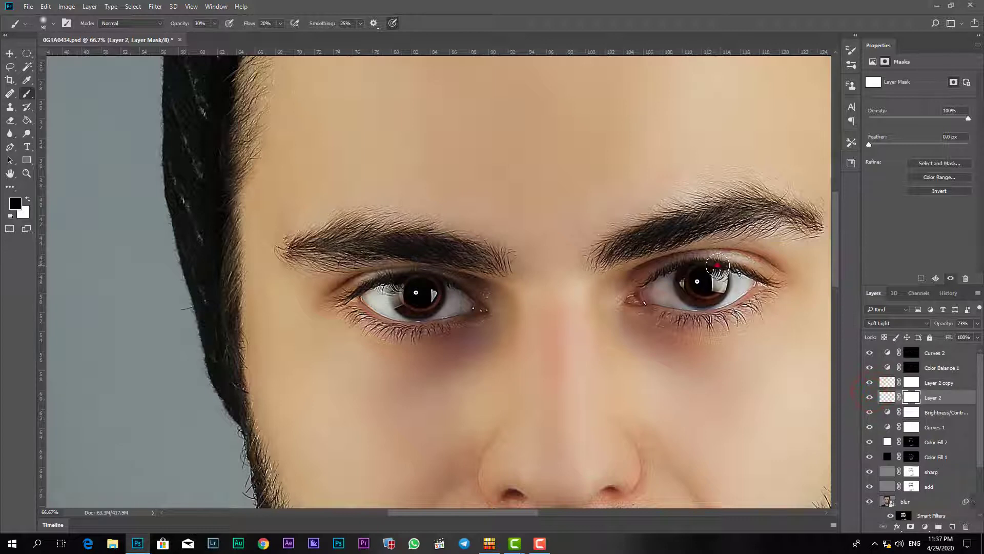
drag(715, 263, 698, 252)
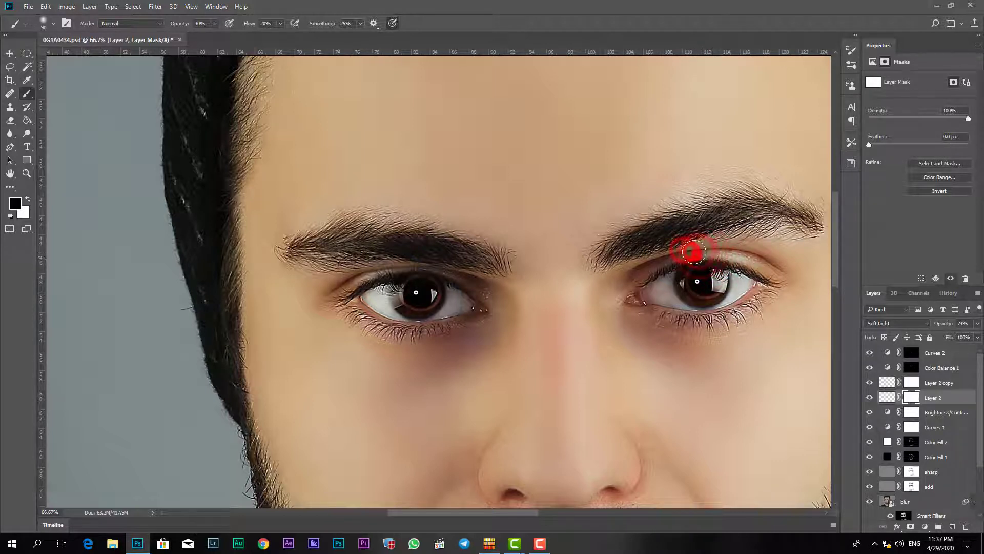
drag(698, 252, 713, 251)
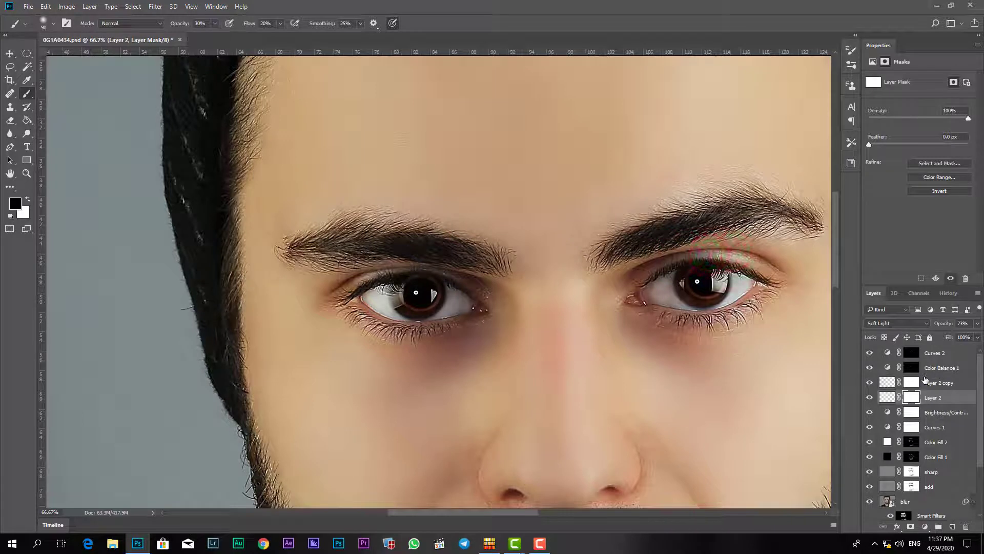
- Paint black on Layer 2 copy's mask over the left upper eyelid, then zoom out
click(910, 382)
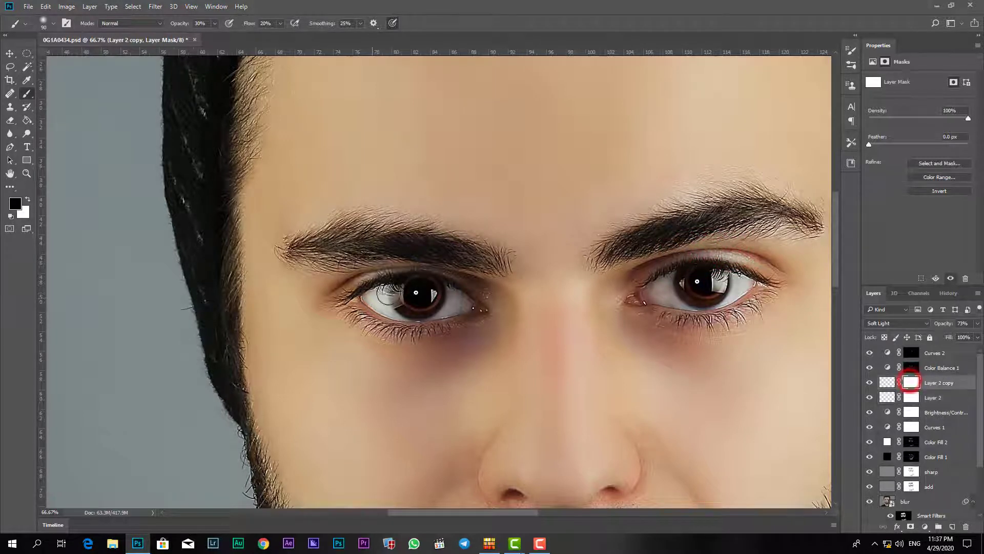
click(432, 267)
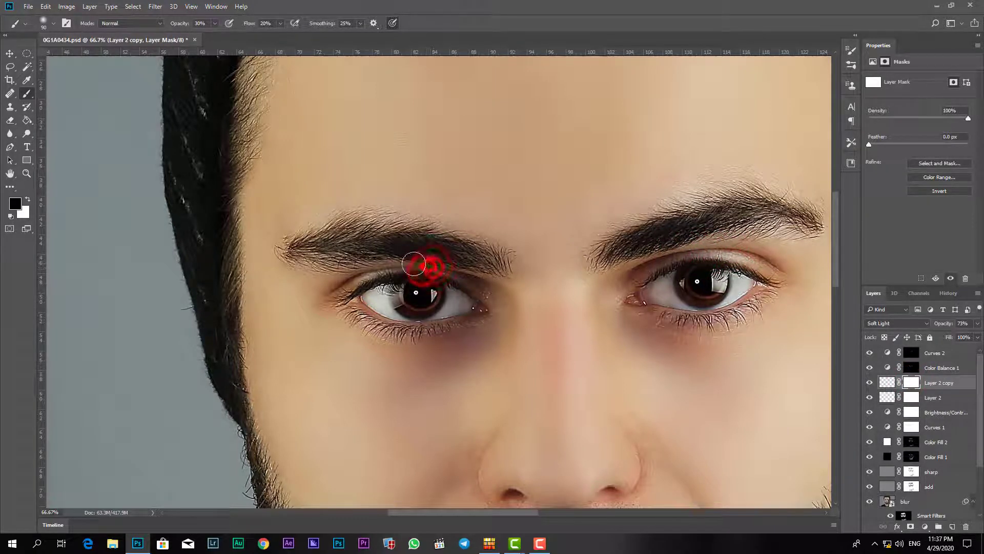
drag(424, 261, 436, 275)
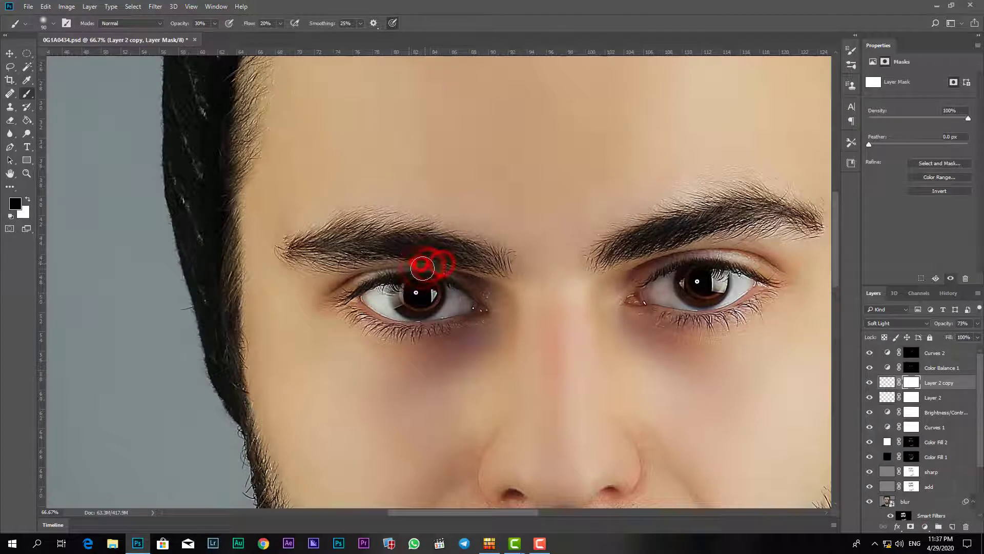
mouse_move(417, 263)
mouse_down()
mouse_move(430, 270)
mouse_move(401, 269)
mouse_move(409, 262)
mouse_up()
click(910, 383)
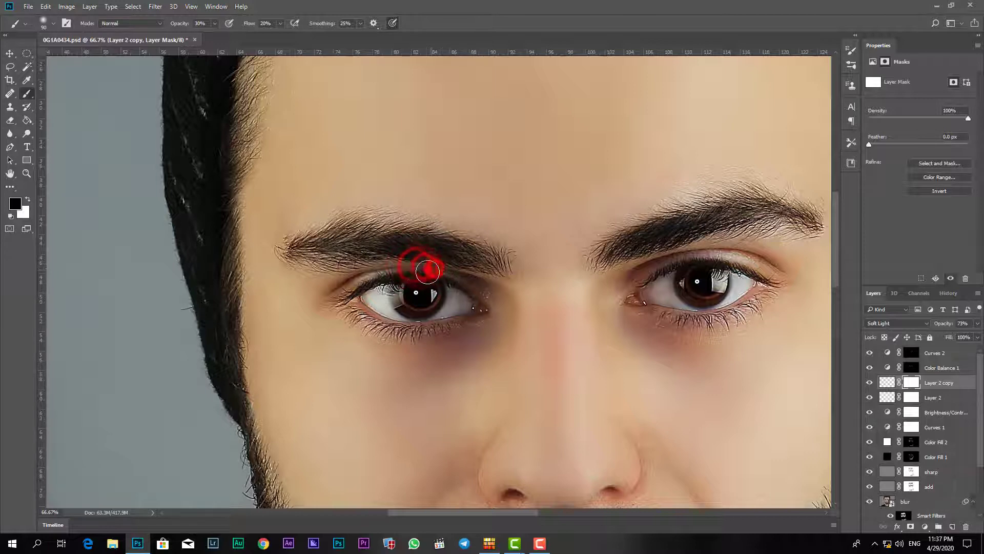
drag(390, 271, 389, 271)
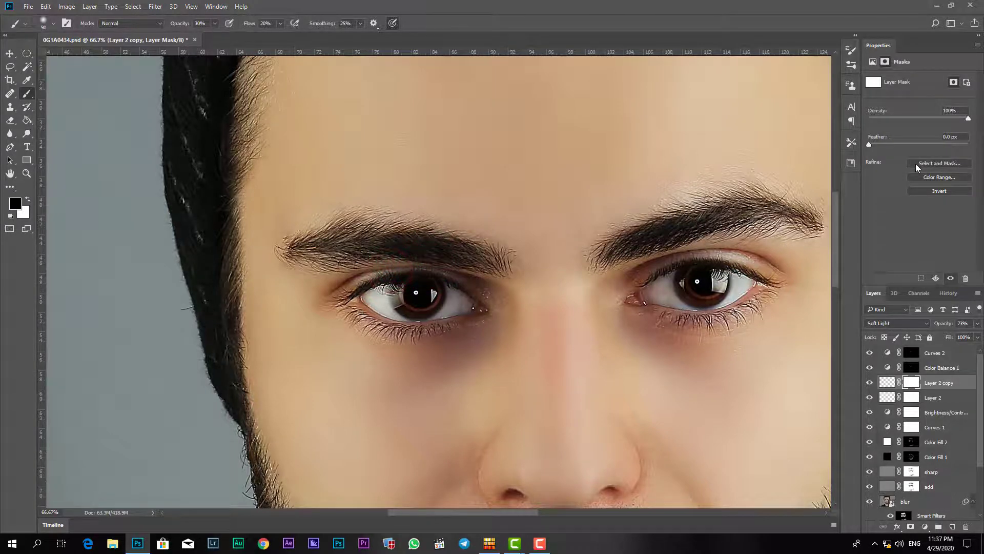
key(ctrl+minus)
key(ctrl+minus)
key(ctrl+minus)
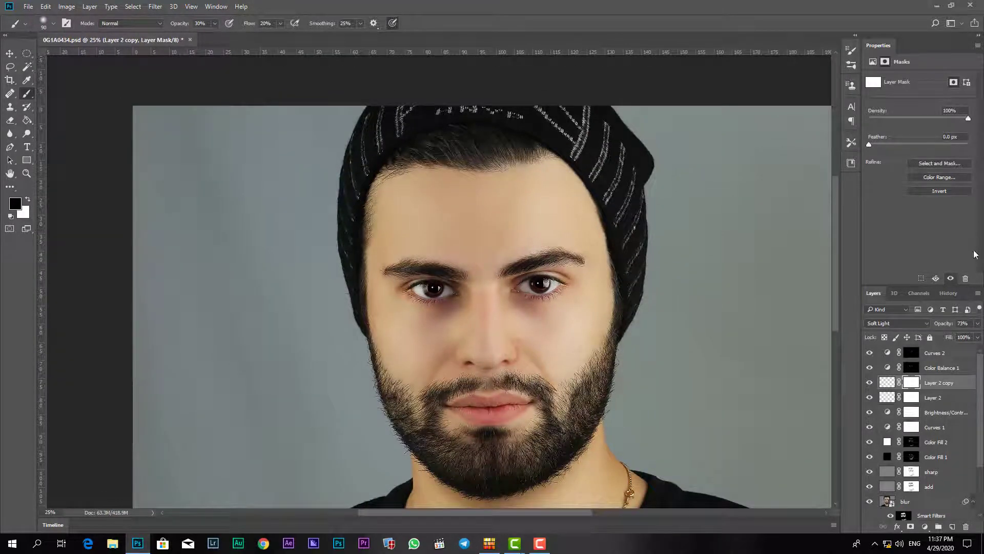
- Add a Hue/Saturation adjustment with the Red Boost preset, tweaking hue and saturation
click(932, 359)
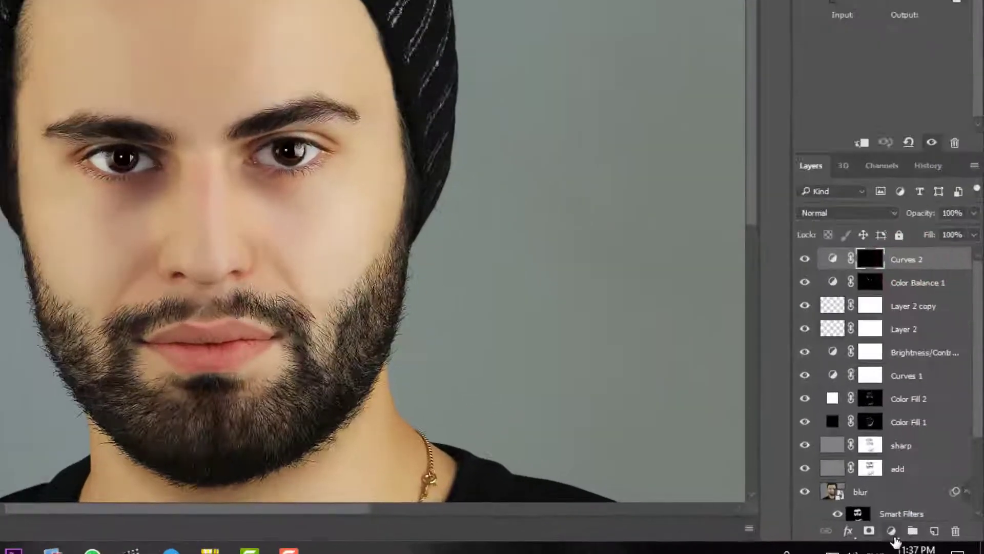
click(925, 526)
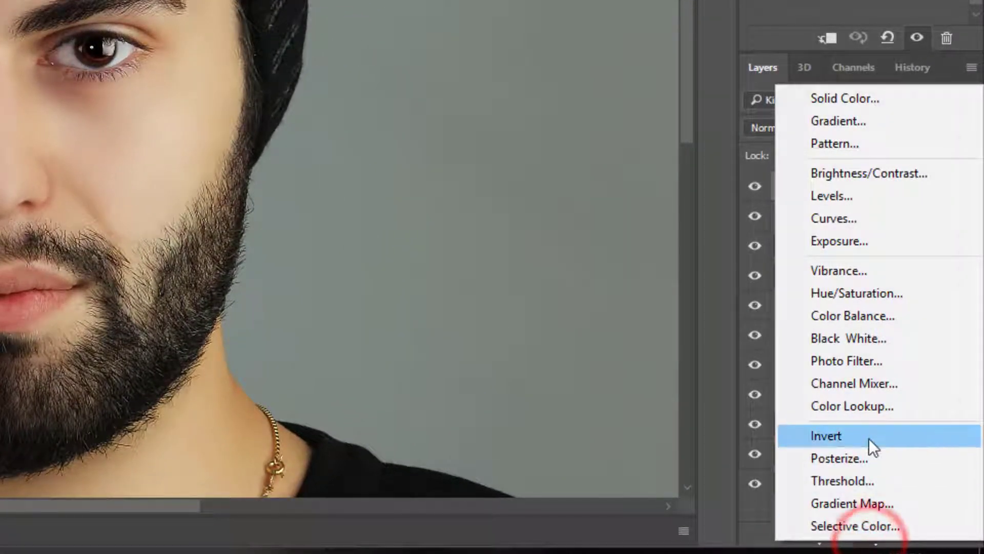
click(857, 300)
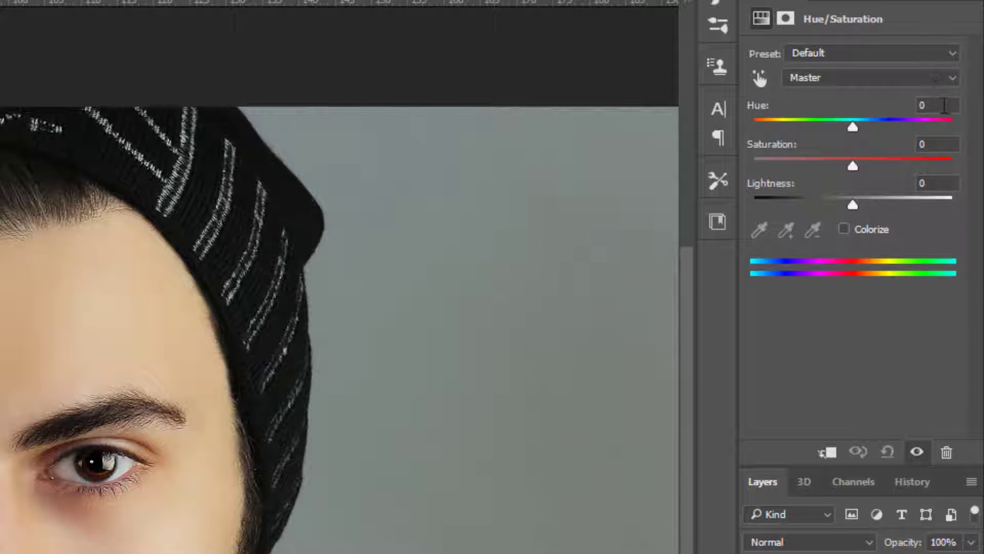
click(880, 56)
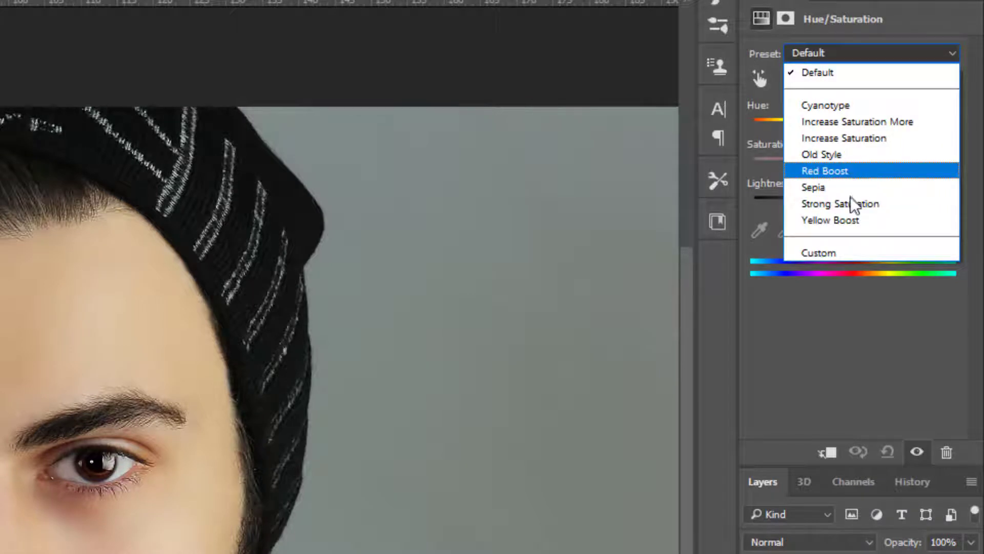
click(846, 171)
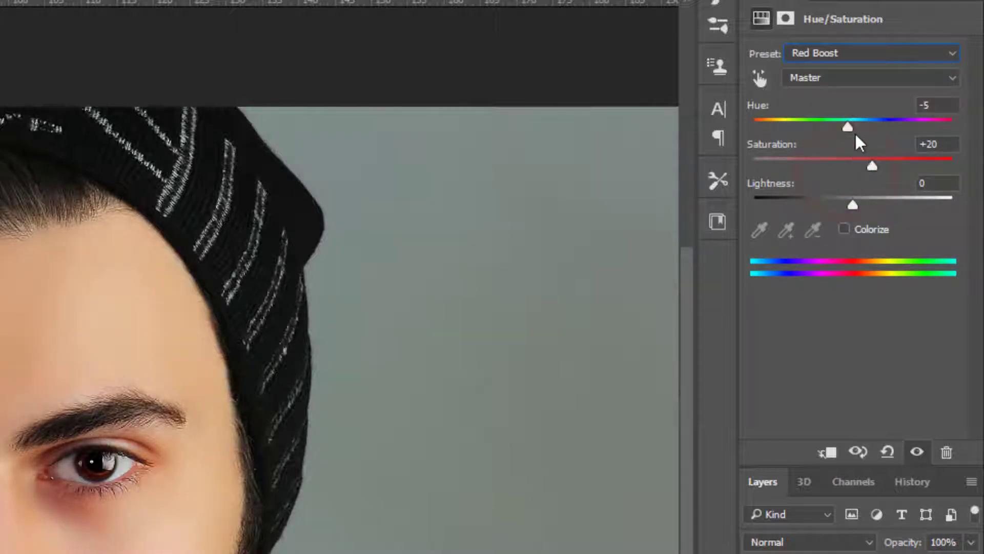
mouse_move(848, 127)
mouse_down()
mouse_move(924, 117)
mouse_move(914, 117)
mouse_up()
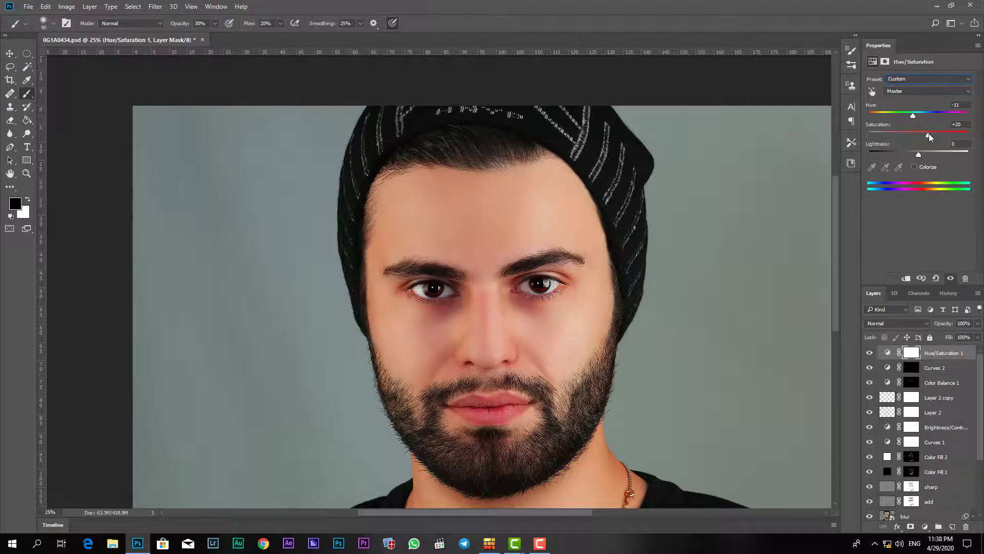
drag(937, 134, 928, 134)
mouse_move(943, 134)
mouse_down()
mouse_move(908, 134)
mouse_move(937, 132)
mouse_up()
- Invert the Hue/Saturation mask to hide the adjustment everywhere
click(911, 352)
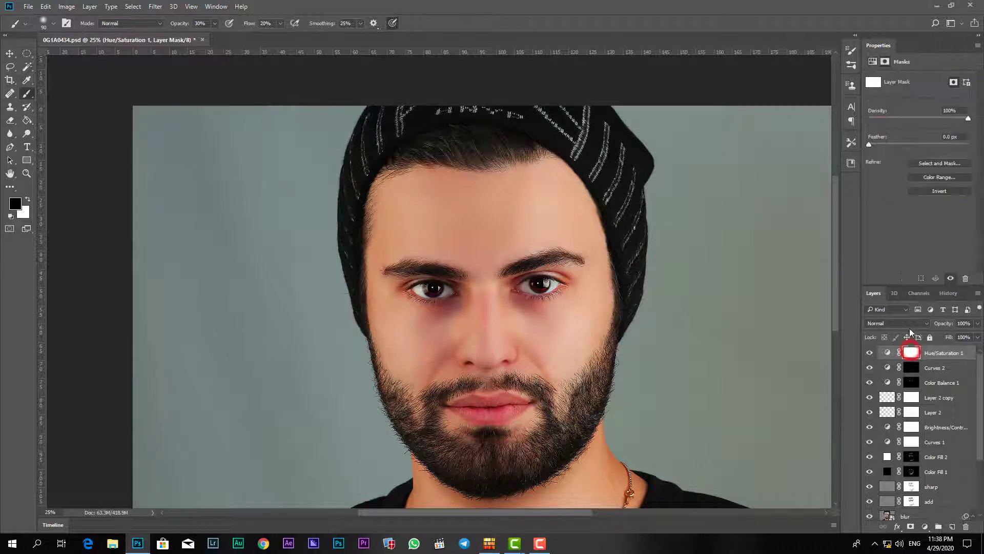
click(938, 191)
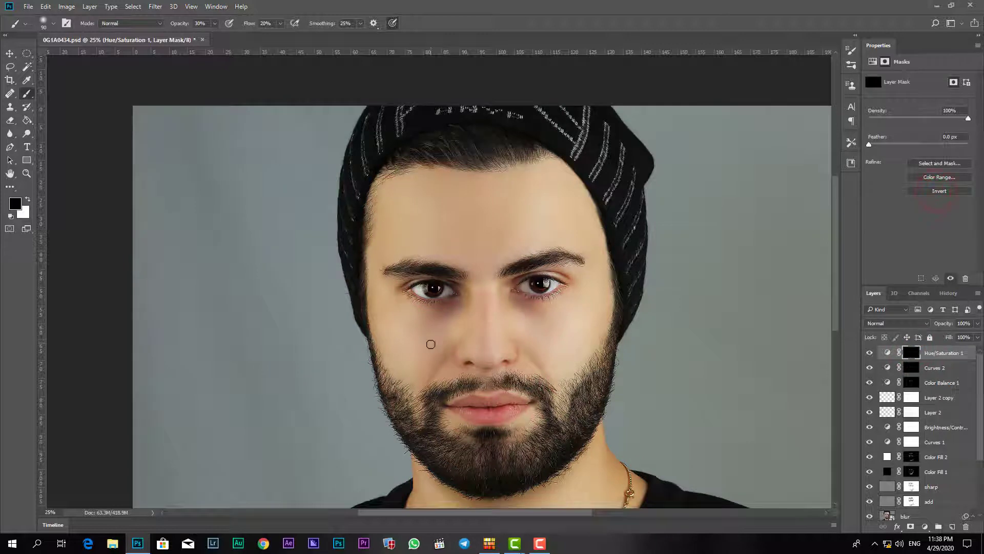
scroll(432, 339, up, 1)
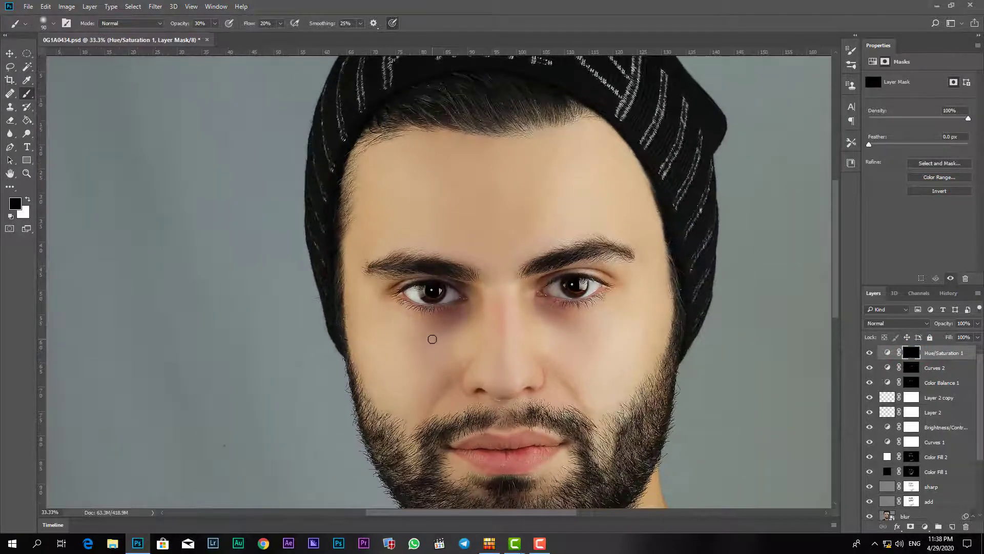
drag(448, 387, 461, 271)
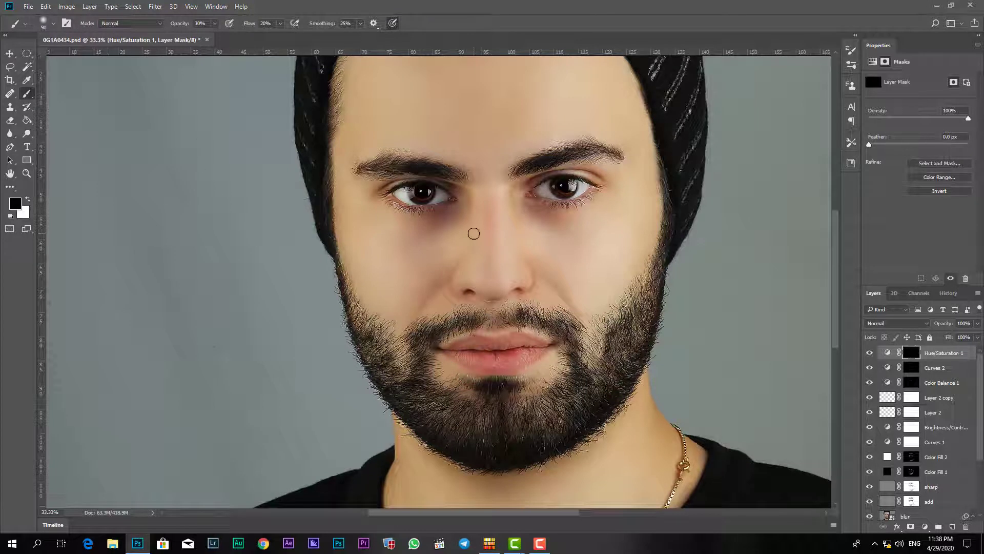
- Paint white on the mask over the upper and lower lips, resizing the brush as needed
key(x)
key(bracketright)
key(bracketright)
key(bracketright)
drag(538, 348, 500, 347)
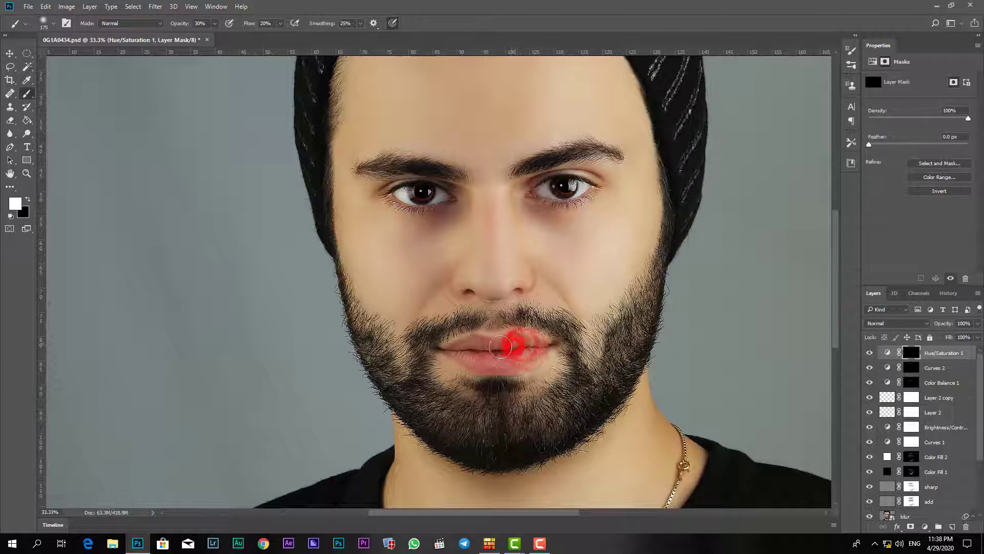
key(bracketright)
mouse_move(501, 352)
mouse_down()
mouse_move(493, 359)
mouse_move(491, 347)
mouse_move(461, 349)
mouse_up()
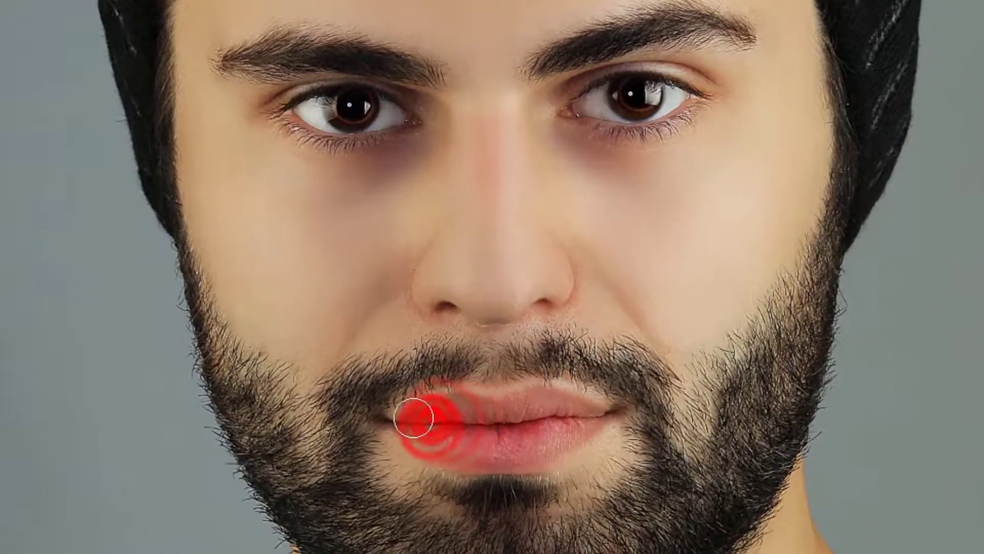
mouse_move(414, 418)
mouse_down()
mouse_move(560, 395)
mouse_move(588, 413)
mouse_move(569, 430)
mouse_move(505, 365)
mouse_move(472, 352)
mouse_move(486, 350)
mouse_move(465, 347)
mouse_move(501, 341)
mouse_move(523, 352)
mouse_move(528, 344)
mouse_move(510, 345)
mouse_up()
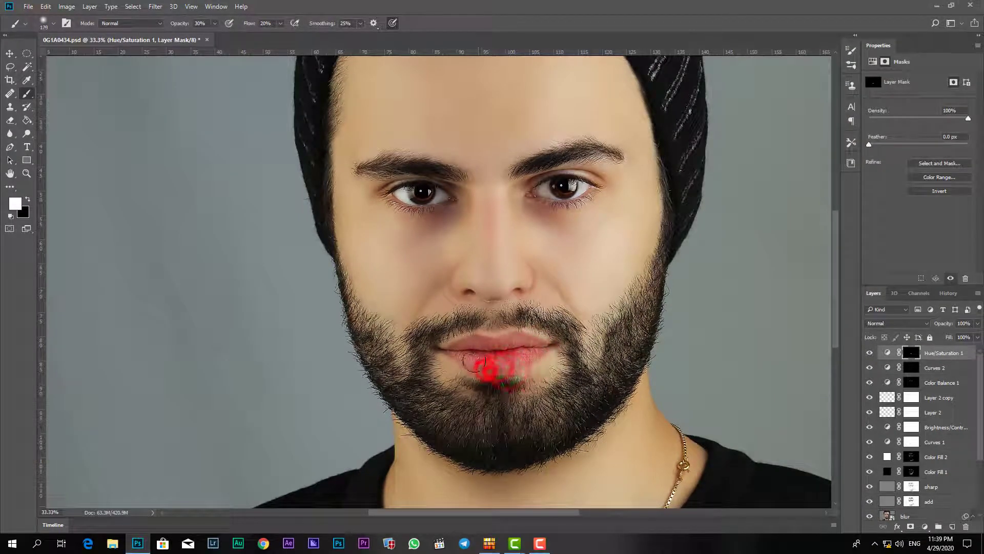
key(bracketright)
key(bracketleft)
key(bracketright)
key(bracketright)
key(bracketleft)
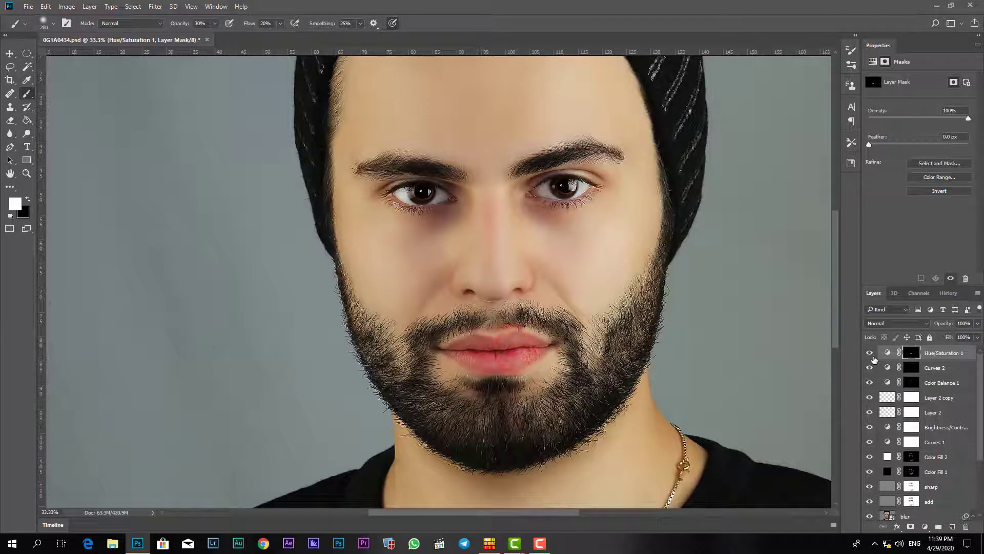
click(869, 354)
- Blend Hue/Saturation 1 in Soft Light and lower its opacity to 50%
click(869, 353)
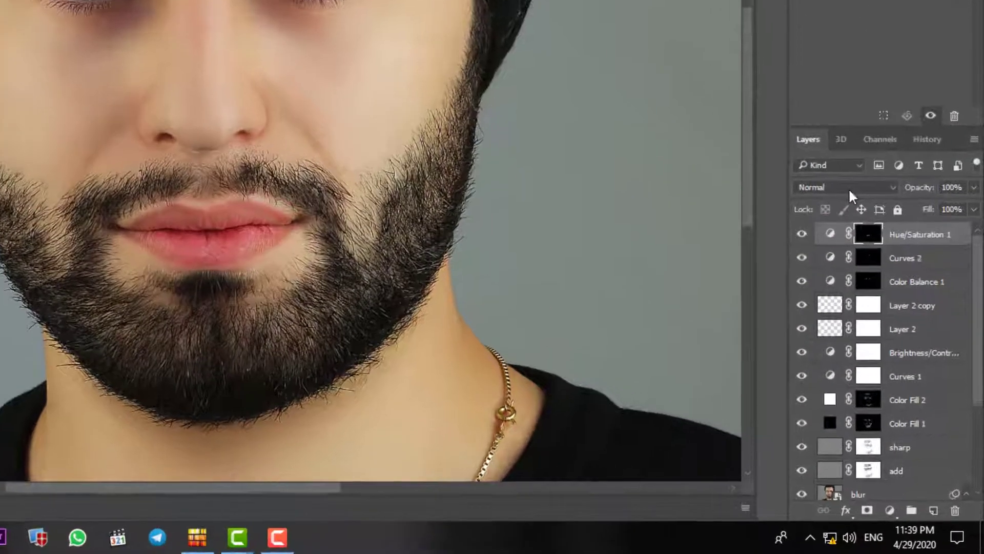
click(848, 187)
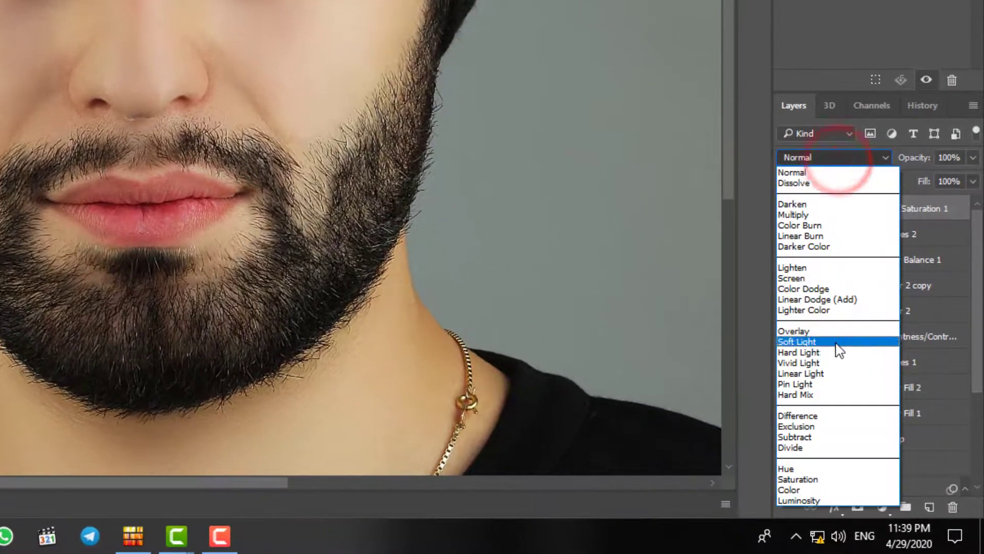
click(845, 355)
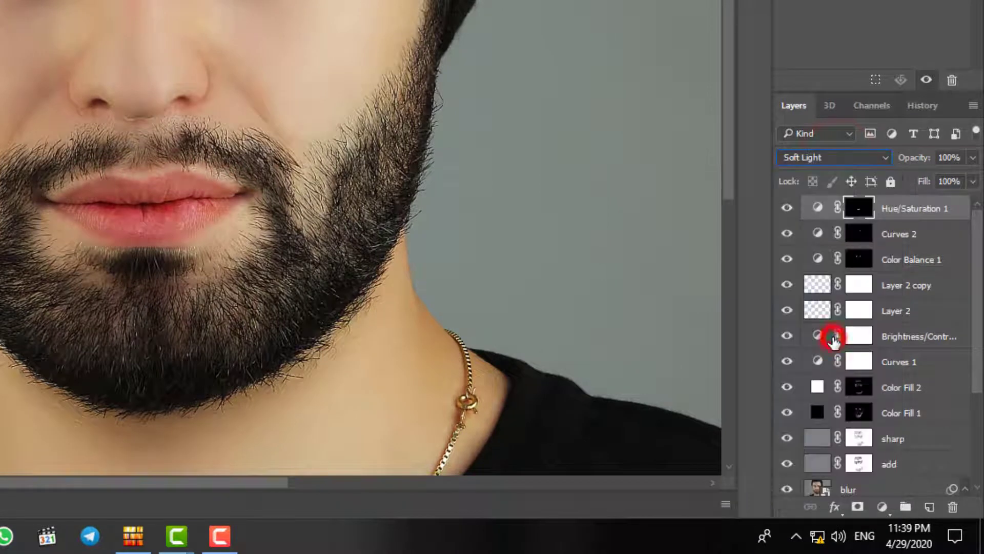
click(973, 158)
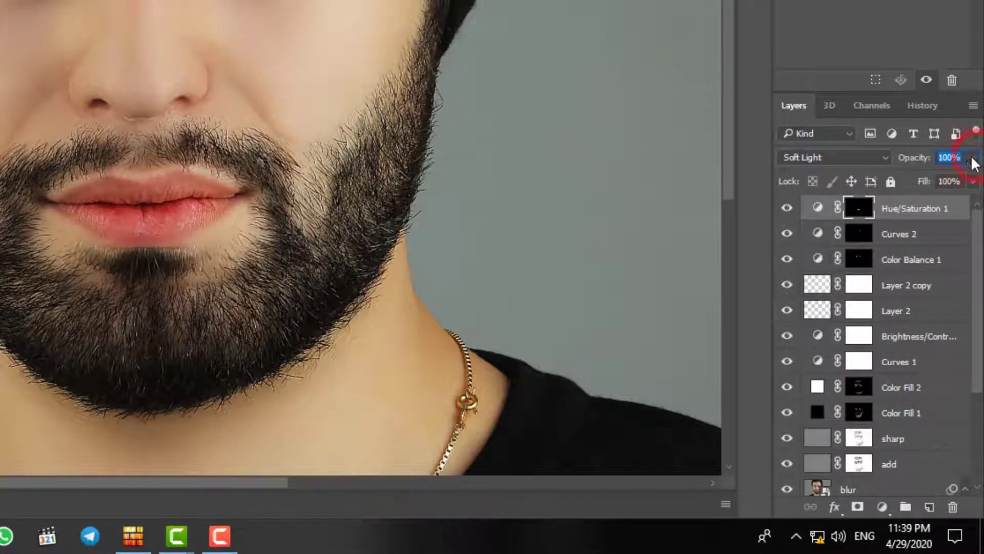
drag(969, 181, 958, 177)
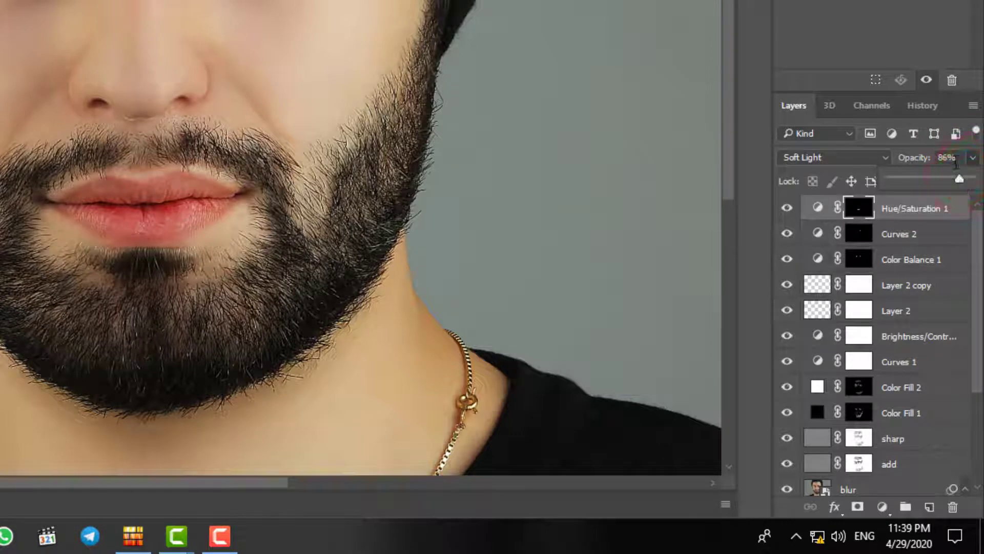
click(786, 208)
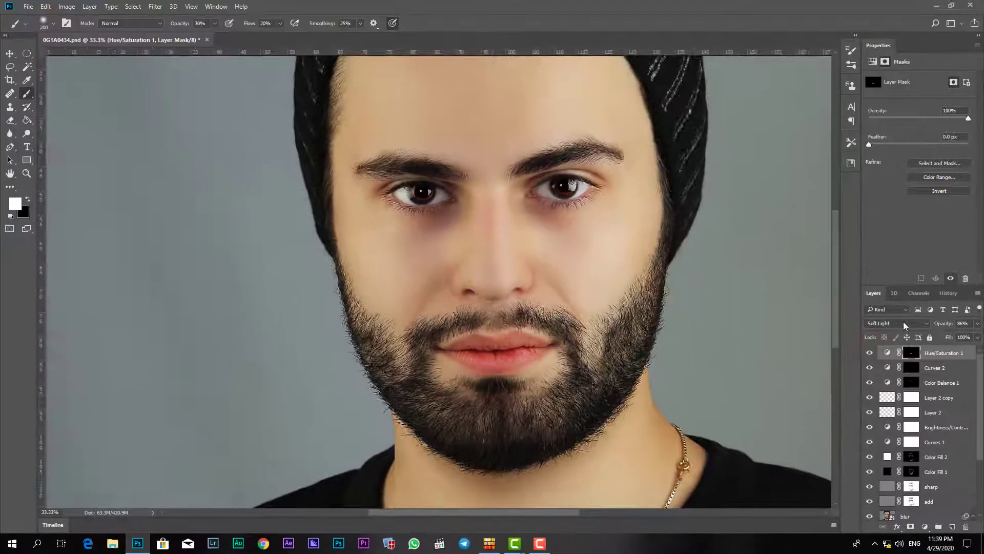
key(ctrl+minus)
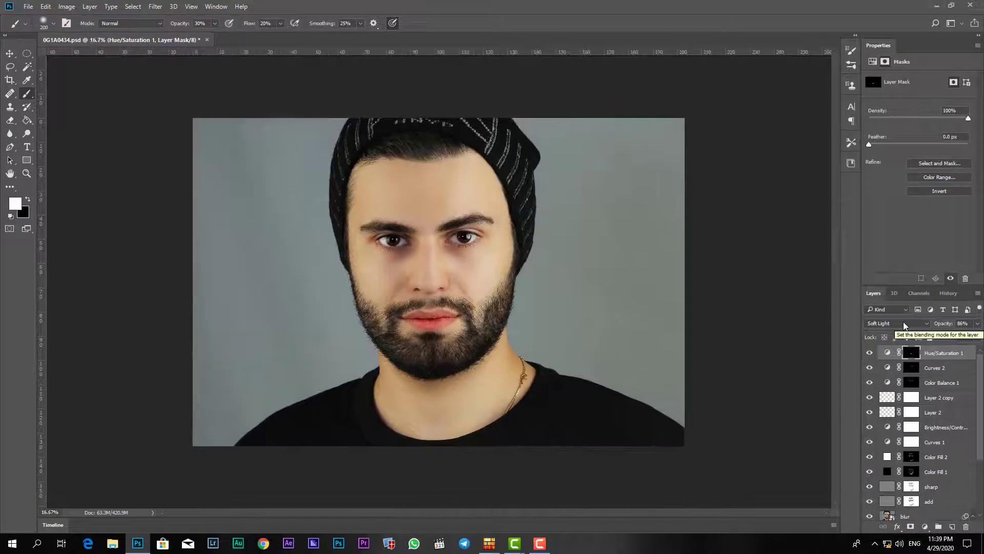
click(978, 323)
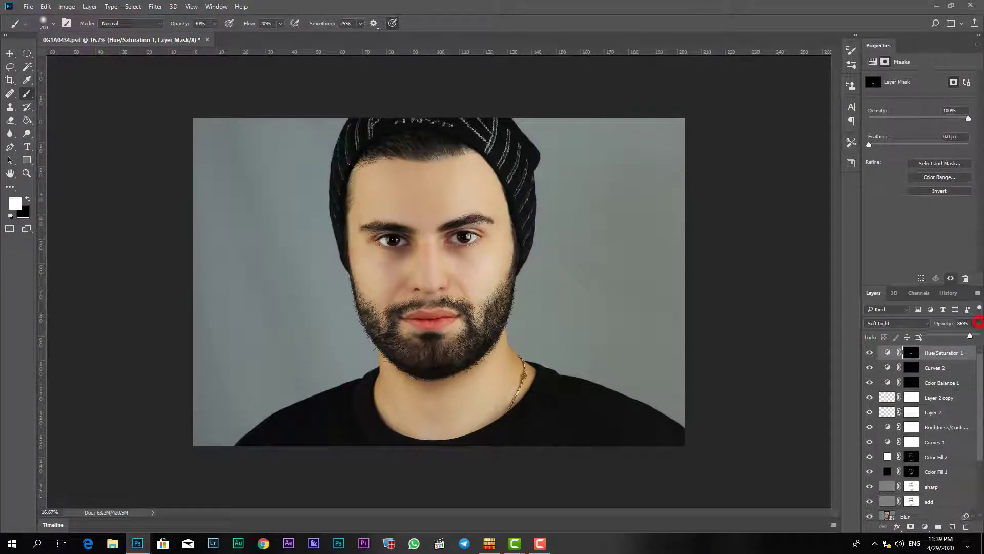
drag(970, 337, 957, 339)
drag(956, 338, 954, 338)
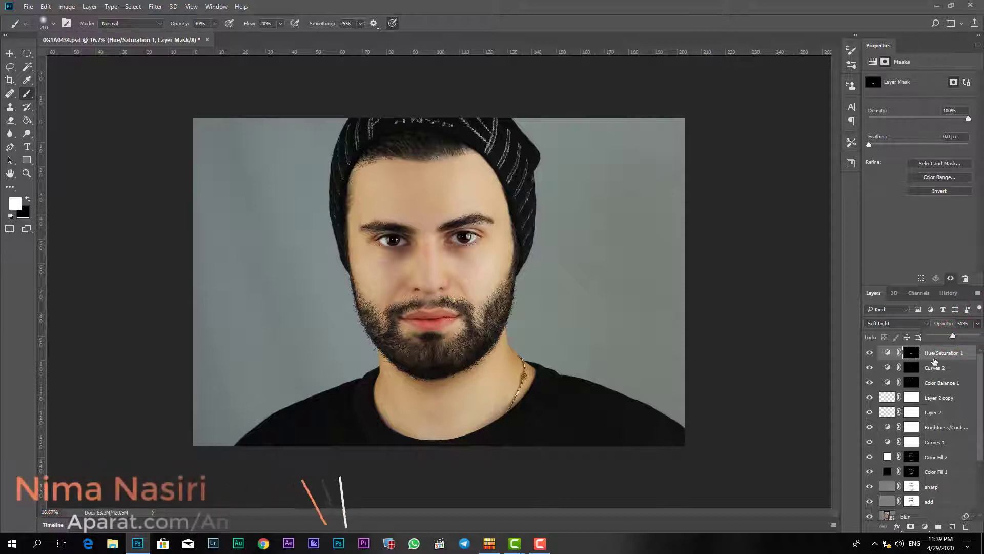
click(942, 354)
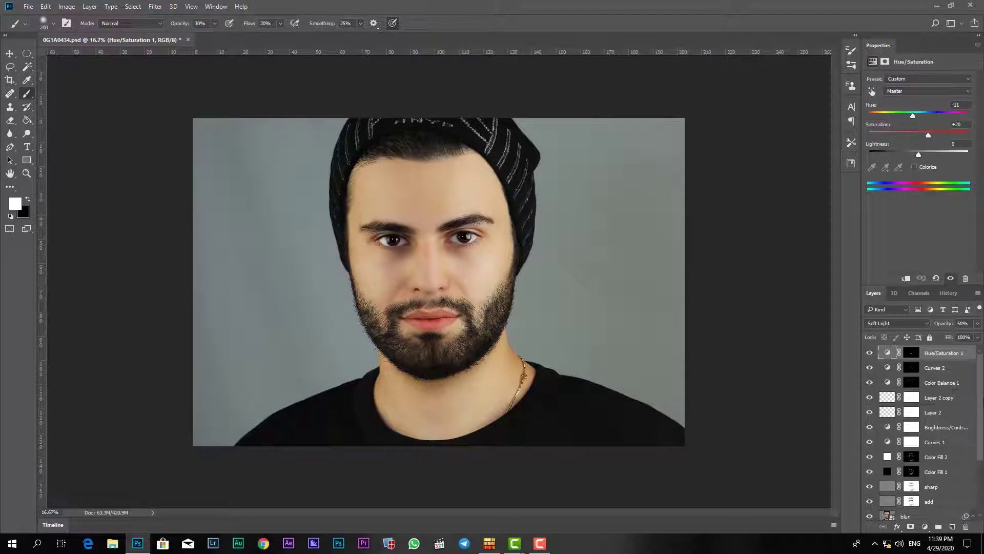
- Zoom back in on the face and bring up the new adjustment layer list
key(ctrl+minus)
key(ctrl+plus)
key(ctrl+plus)
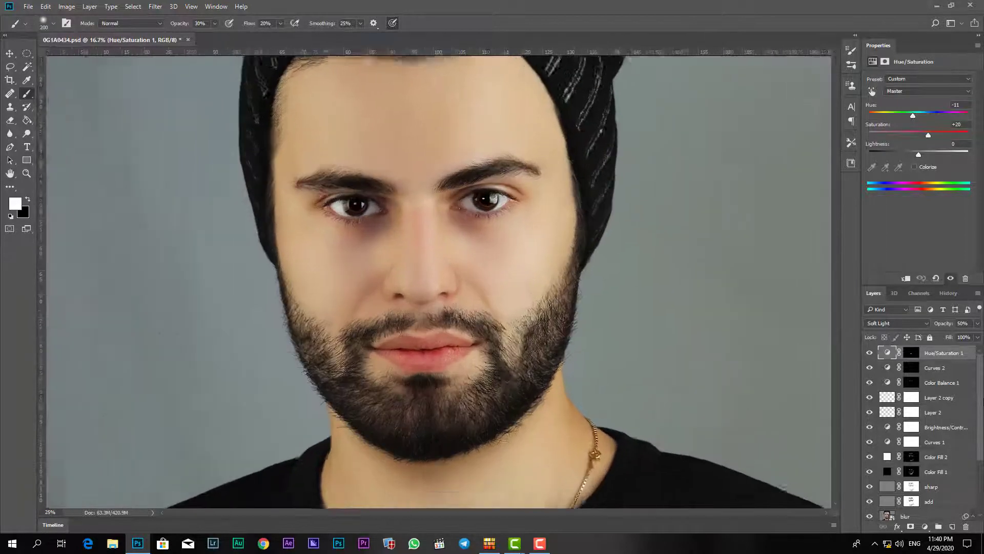
key(ctrl+plus)
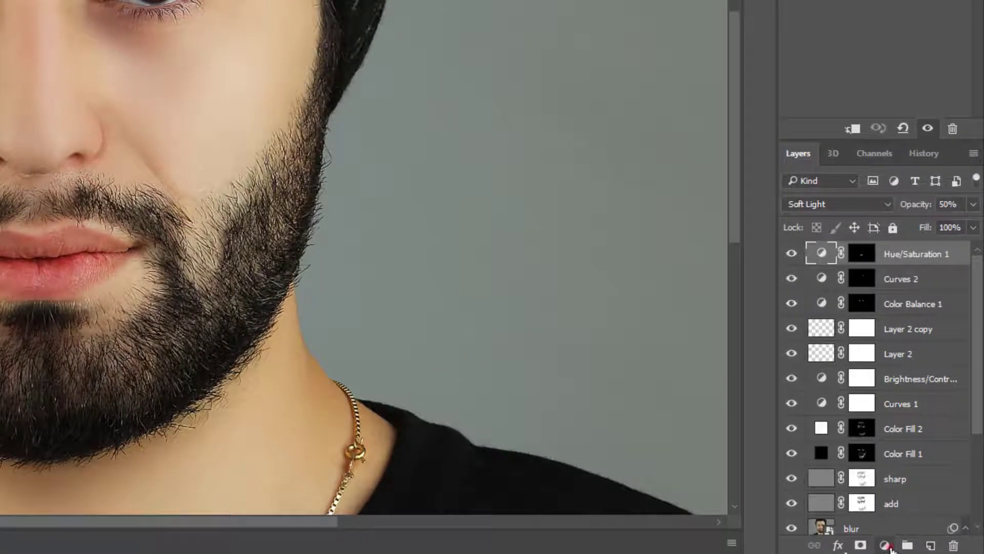
click(925, 527)
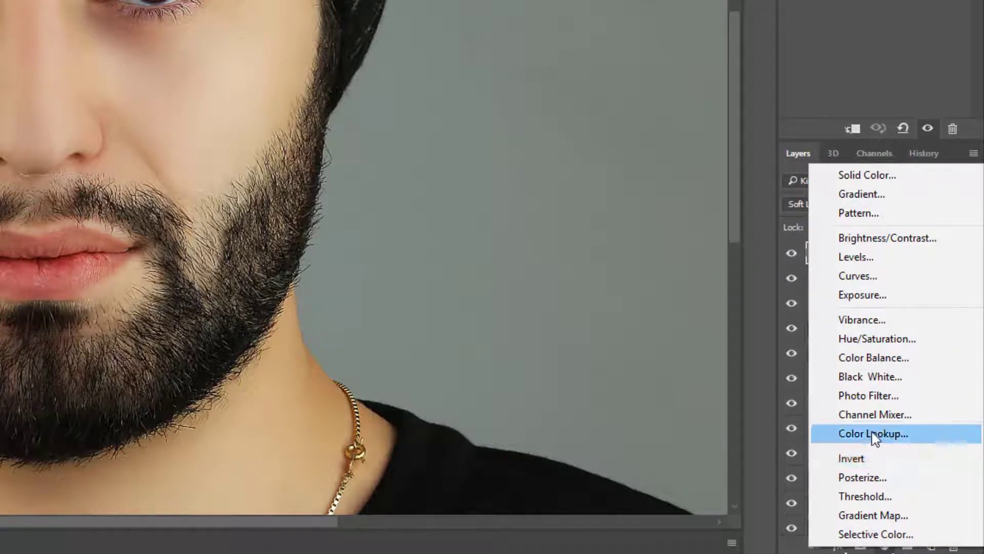
- Add a Color Lookup adjustment and preview 3DLUT looks, returning to Crisp_Winter
click(905, 440)
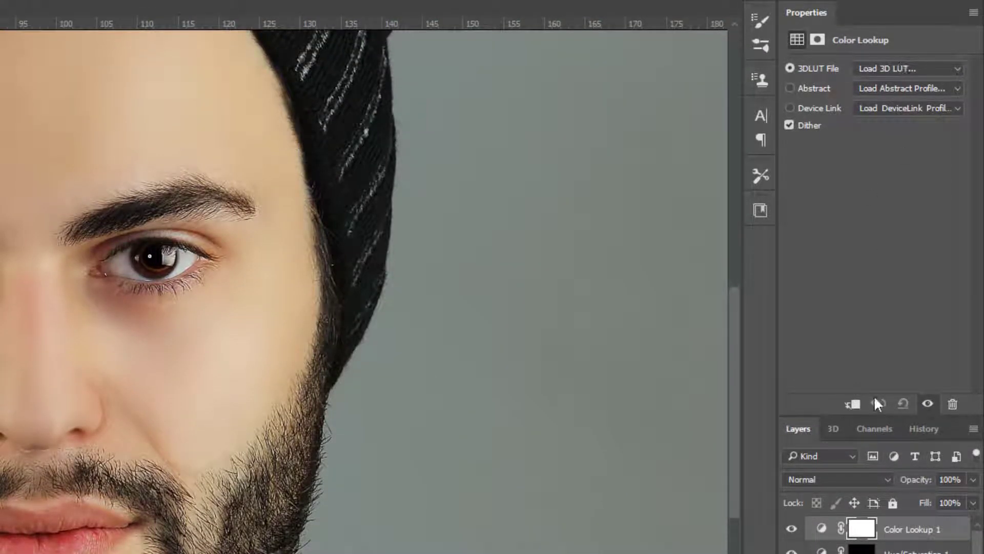
click(899, 70)
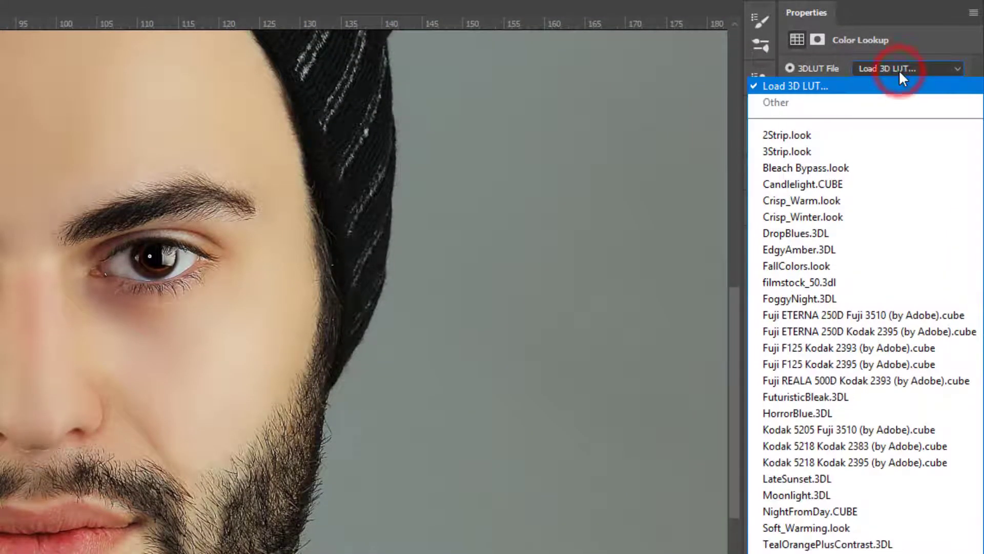
click(899, 70)
key(Down)
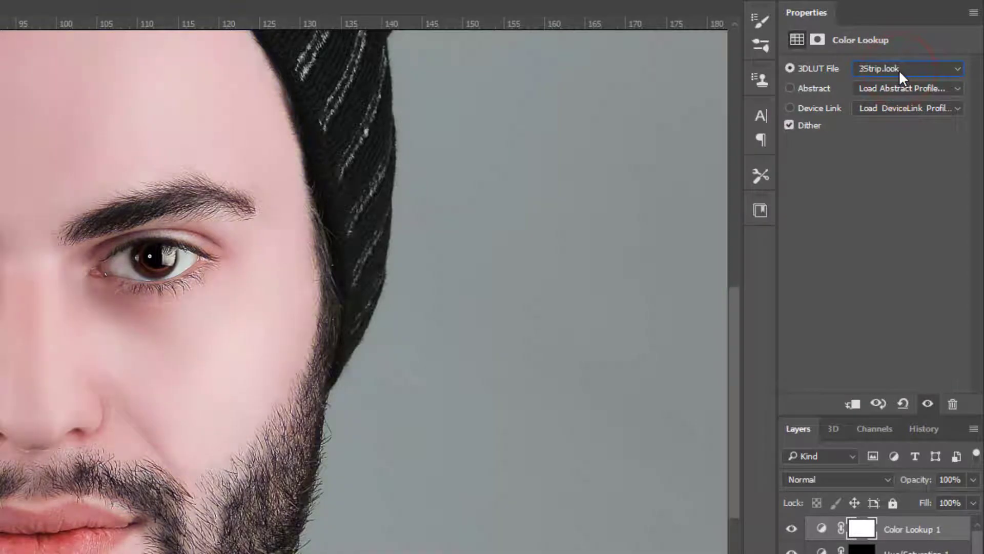
key(Down)
key(Down)
key(Down)
key(Down)
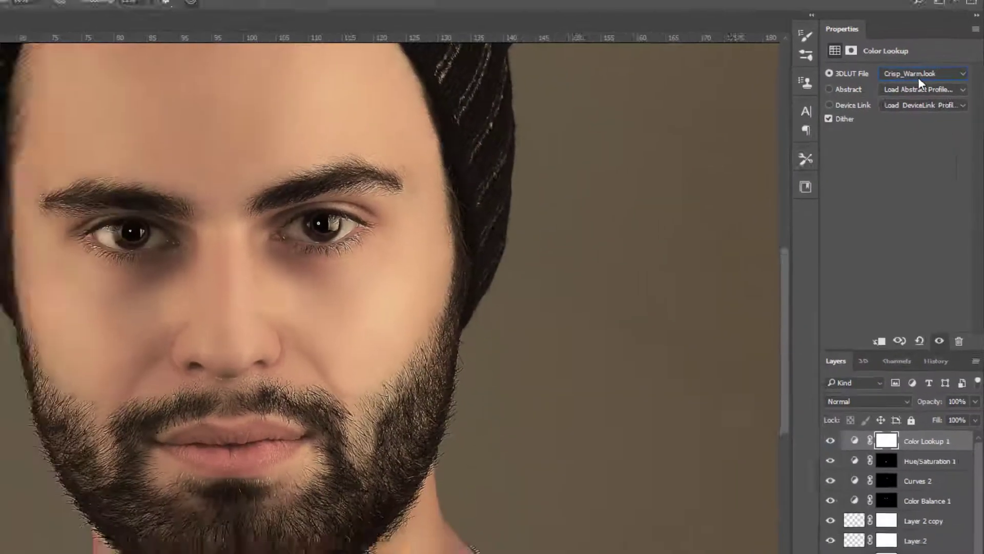
key(Down)
key(Down)
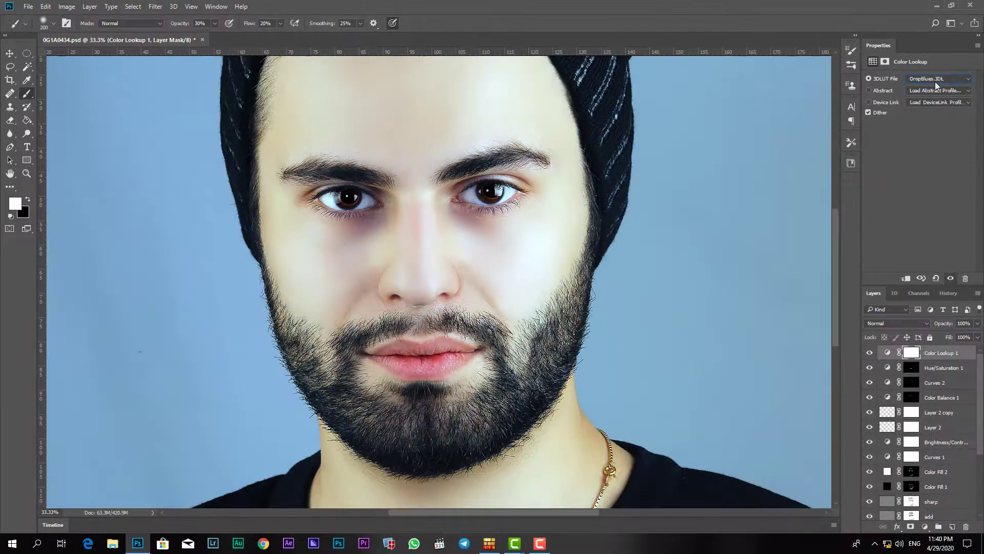
key(Up)
- Zoom out and preview more 3DLUT looks such as FoggyNight.3DL on the whole portrait
key(ctrl+minus)
key(ctrl+minus)
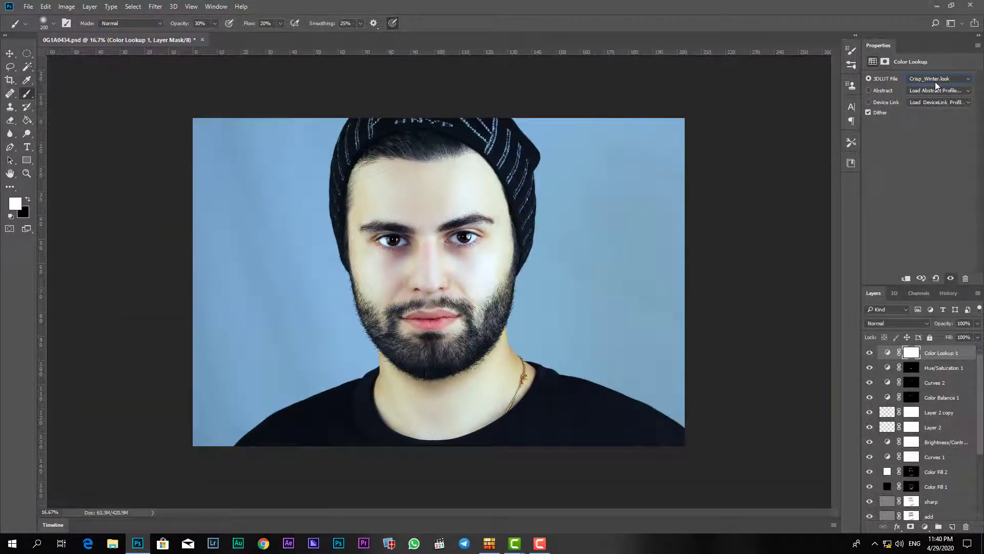
key(Down)
key(Down)
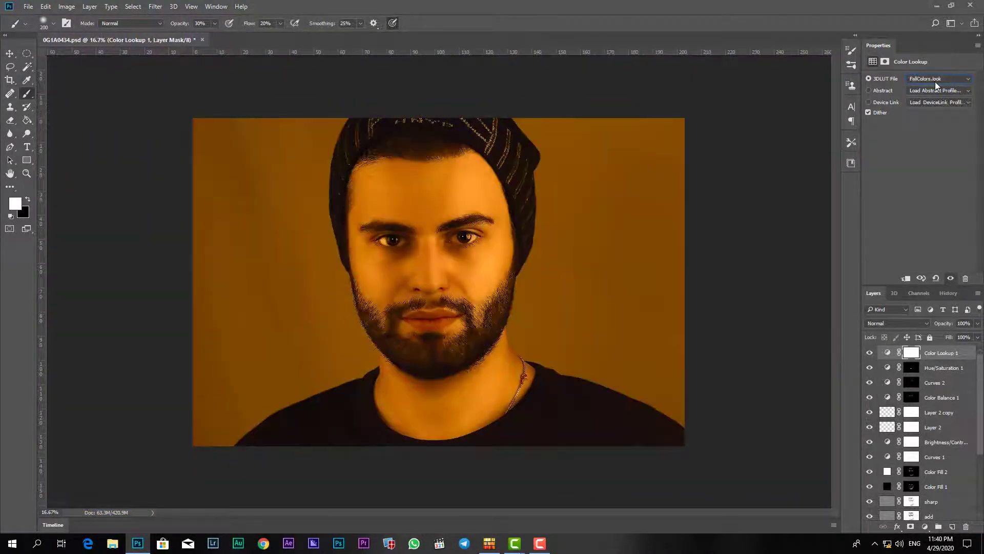
key(Down)
key(Down)
key(Down)
key(Down)
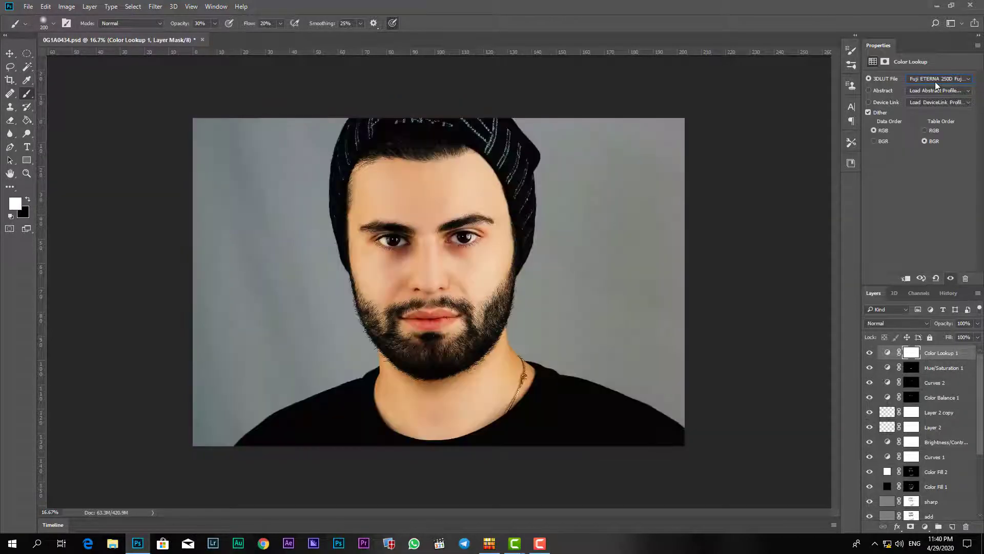
key(Up)
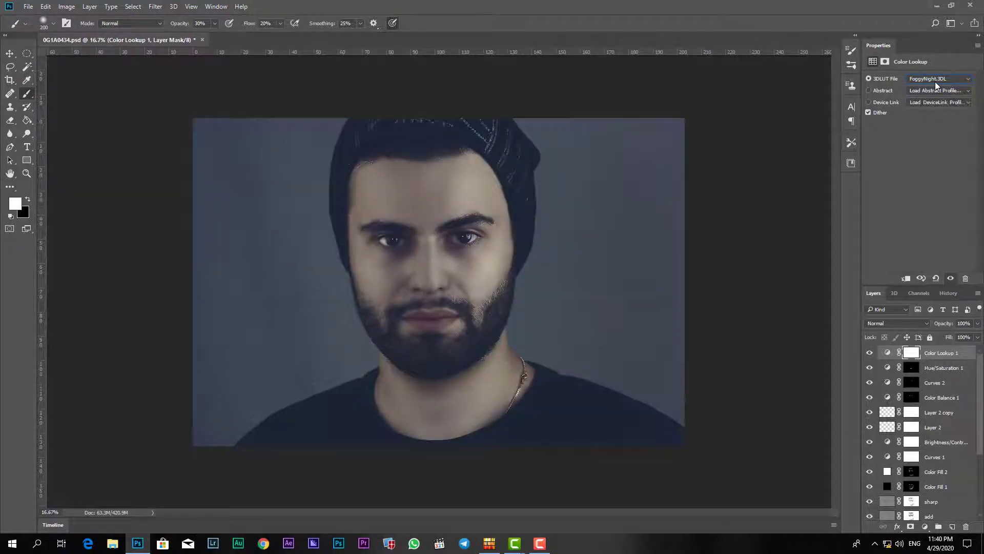
key(Down)
key(Down)
key(Down)
key(Down)
key(Down)
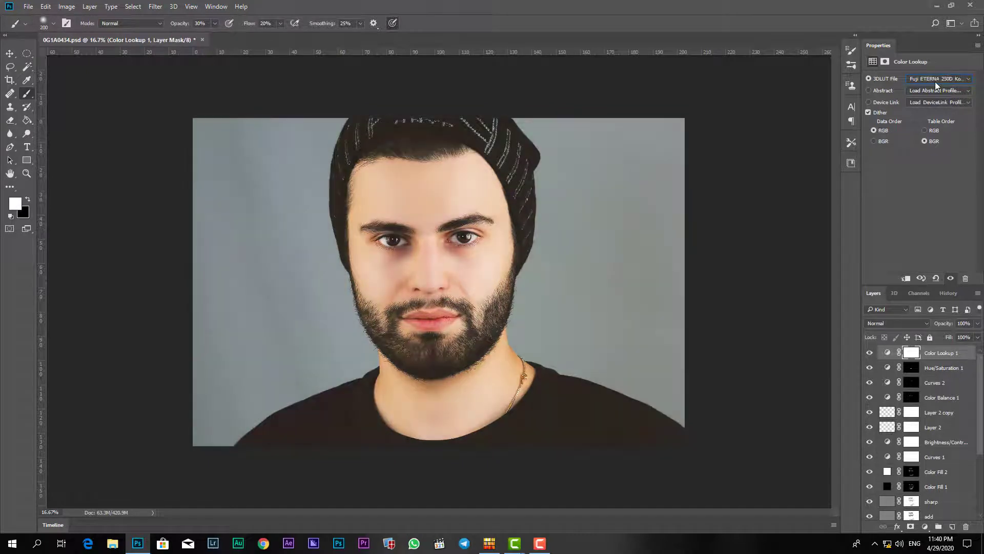
key(Down)
key(Down)
key(Down)
key(Down)
key(Down)
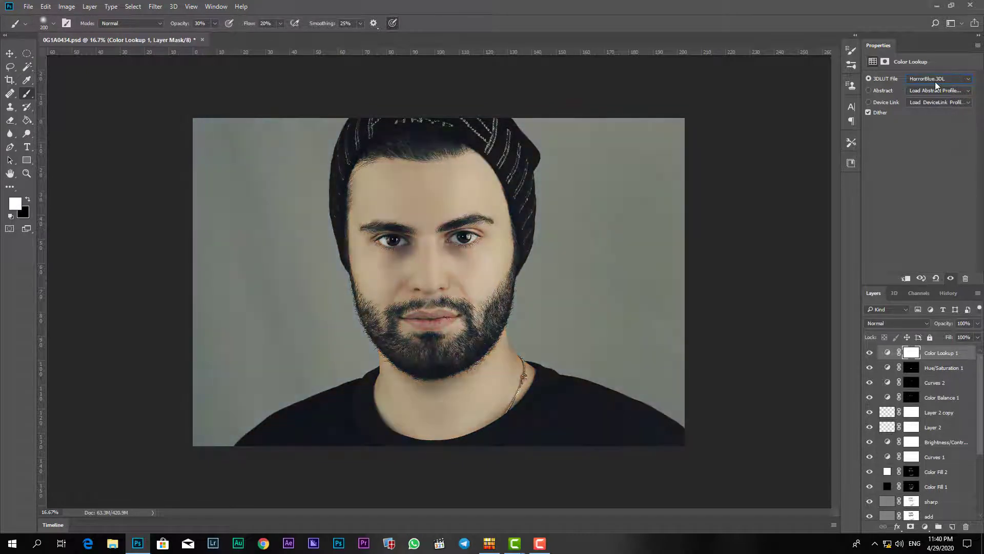
key(Down)
key(Down)
- Check the Abstract and Device Link profile lists, then apply the Moonlight look
click(935, 90)
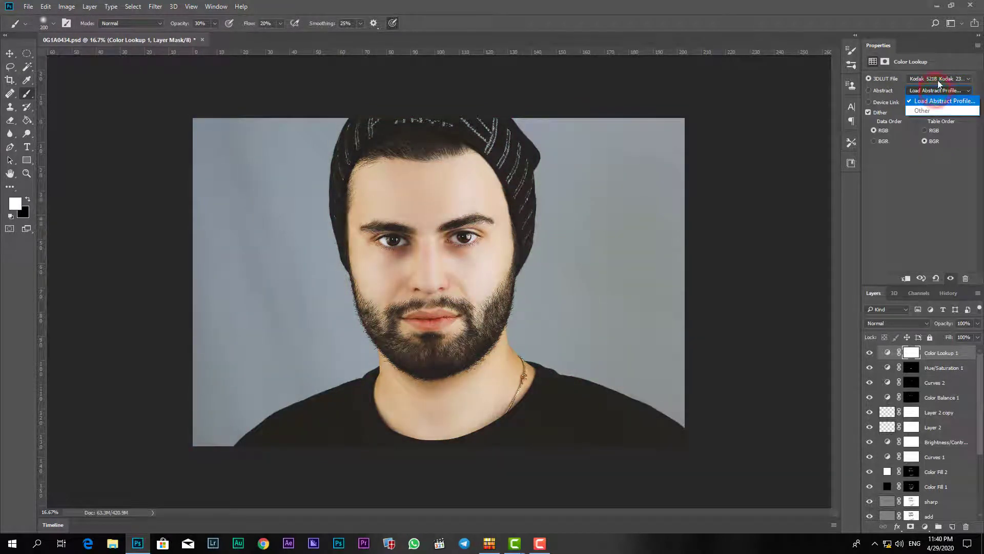
click(937, 78)
click(937, 99)
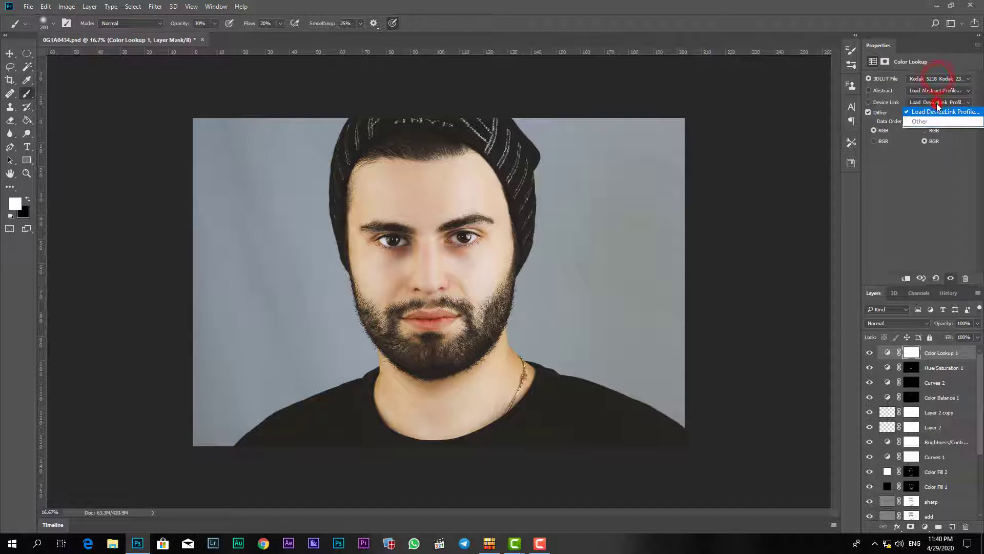
click(939, 77)
key(Down)
key(Down)
key(Down)
key(Return)
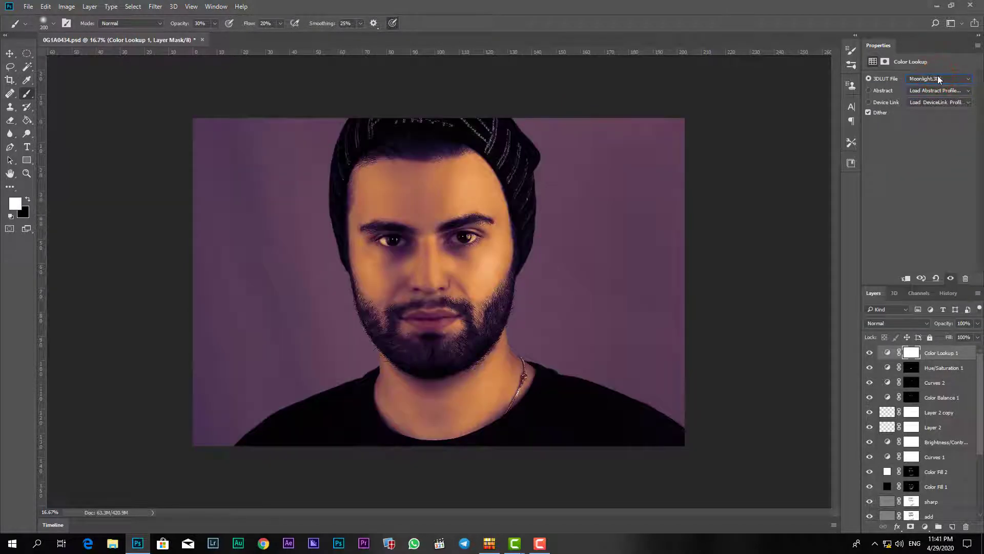
- Preview NightFromDay, HorrorBlue, FoggyNight, DropBlues and 3Strip looks on the portrait
key(Down)
key(Down)
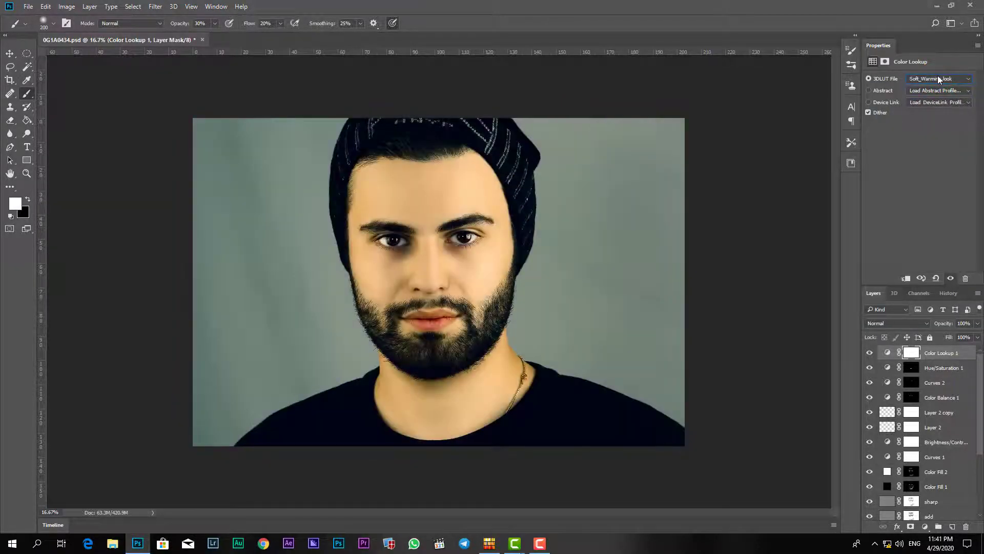
key(Down)
key(Down)
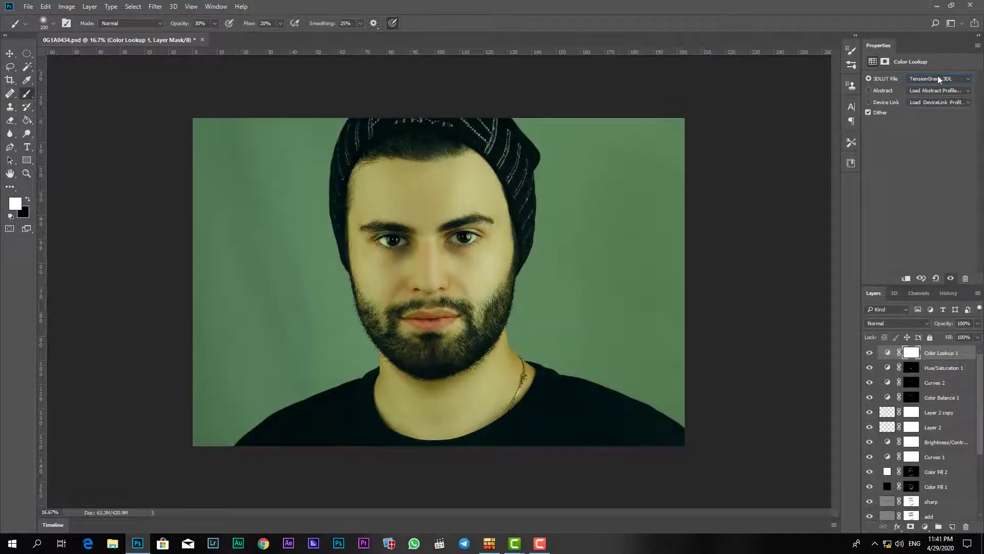
key(Up)
key(Up)
key(Up)
key(Up)
key(Up)
key(Up)
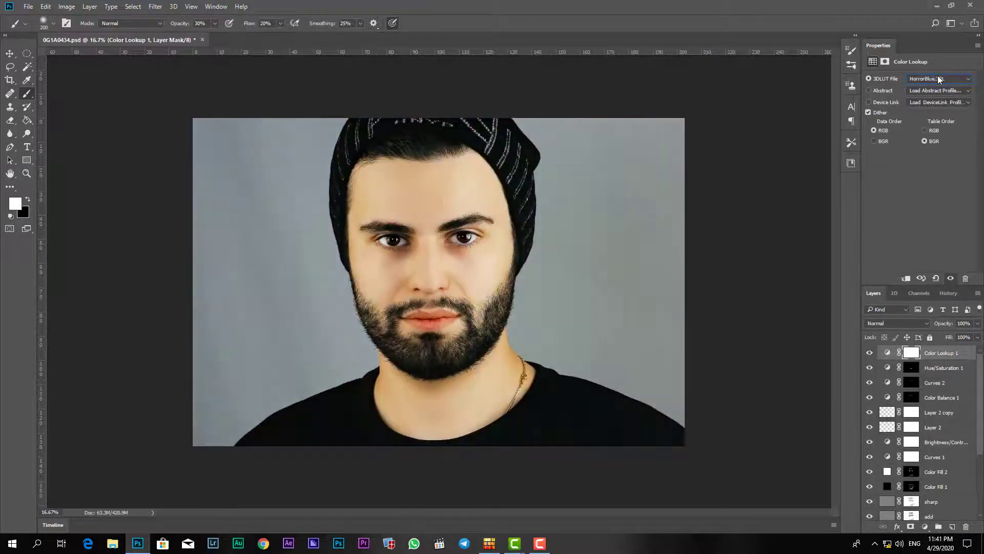
key(Up)
key(Up)
key(Up)
key(Up)
key(Up)
key(Up)
key(Up)
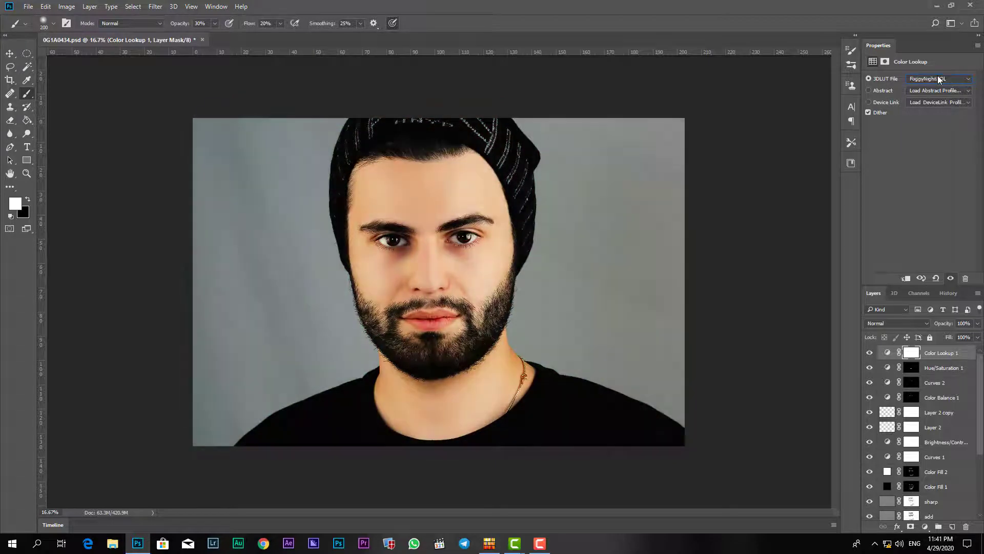
key(Up)
key(Up)
key(Up)
key(Up)
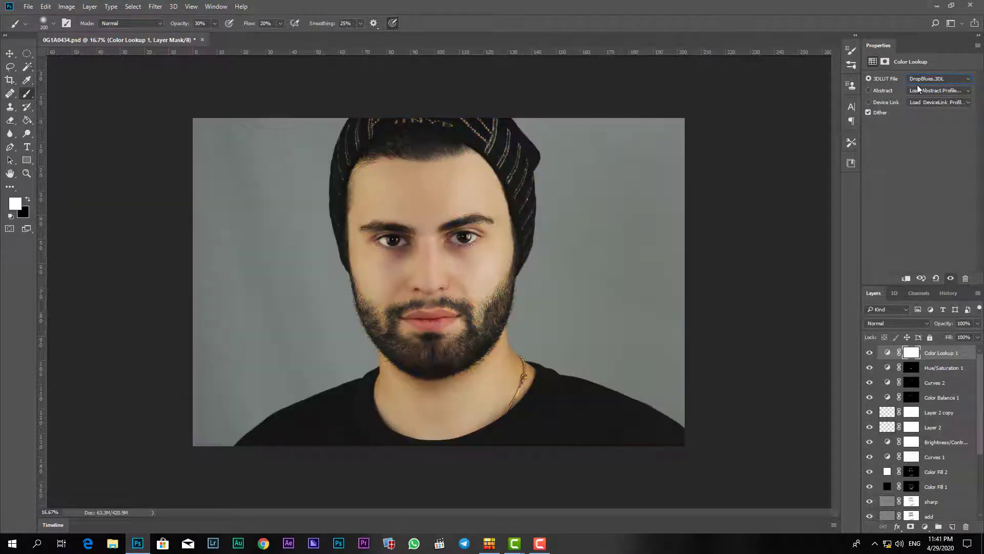
key(Up)
key(Up)
key(Up)
key(Up)
key(Up)
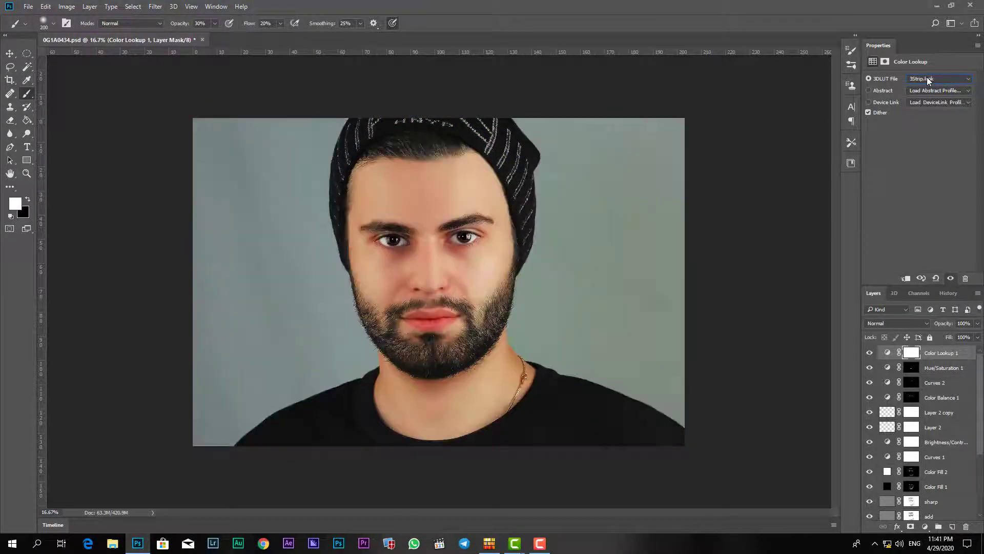
key(Up)
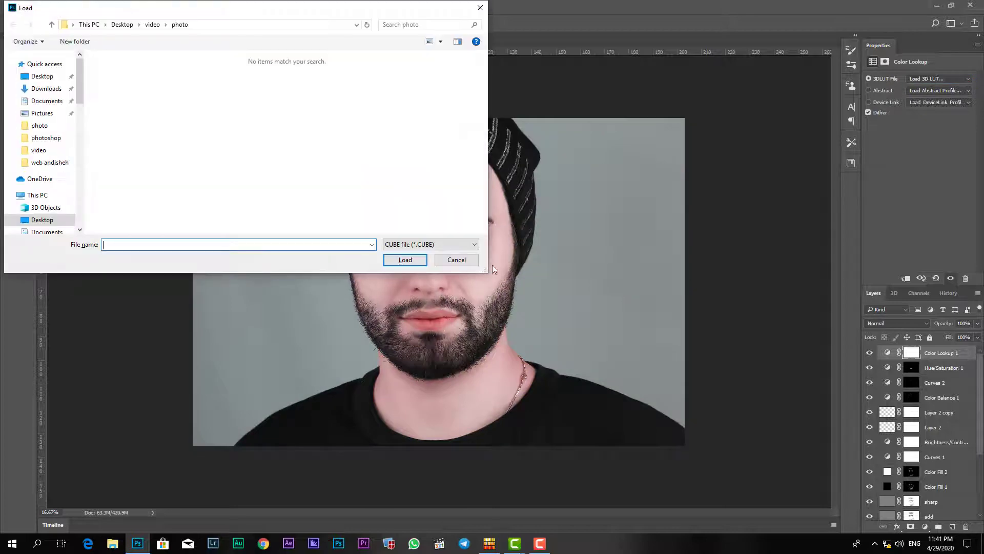
- Dismiss the load LUT window without loading and keep previewing 3DLUT looks
click(456, 260)
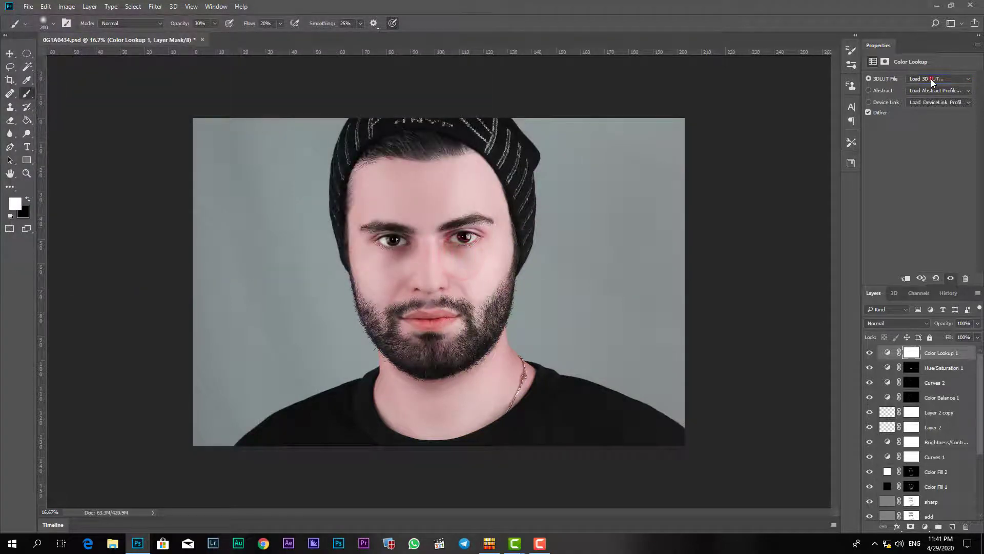
click(930, 79)
key(Down)
key(Down)
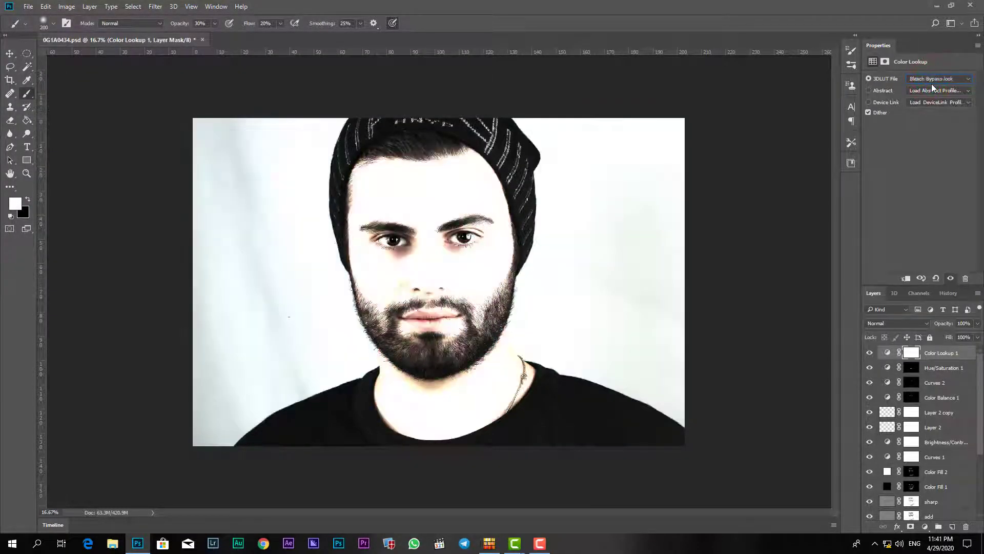
key(Up)
key(Down)
key(Down)
key(Down)
key(Down)
key(Down)
- Settle on Crisp_Winter.look and lower the Color Lookup layer opacity to 36%
key(Up)
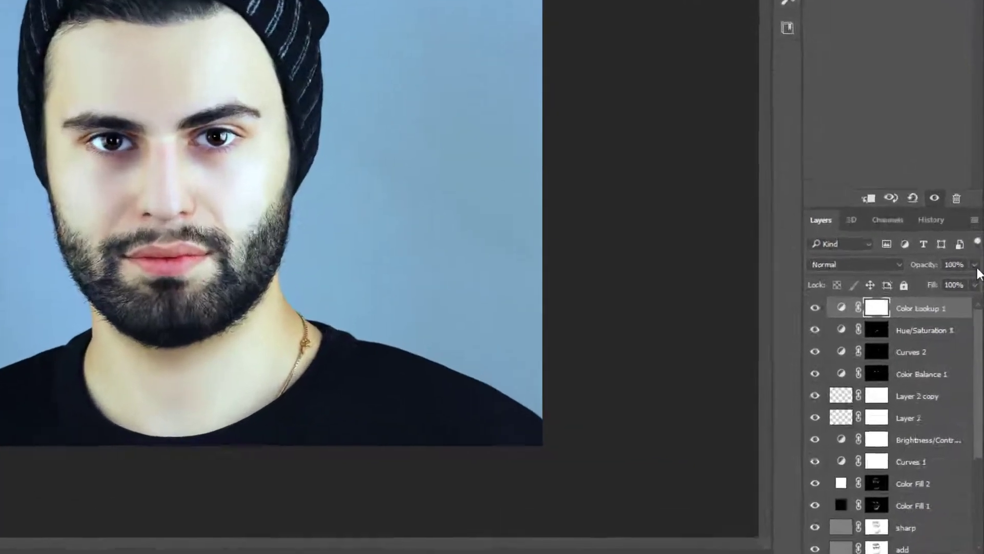
click(977, 323)
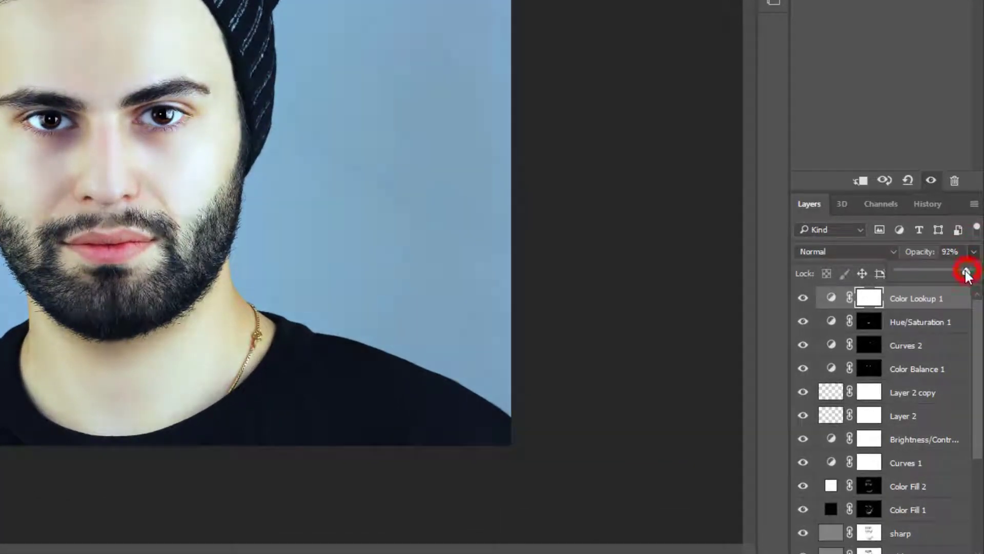
mouse_move(969, 271)
mouse_down()
mouse_move(911, 271)
mouse_move(924, 272)
mouse_up()
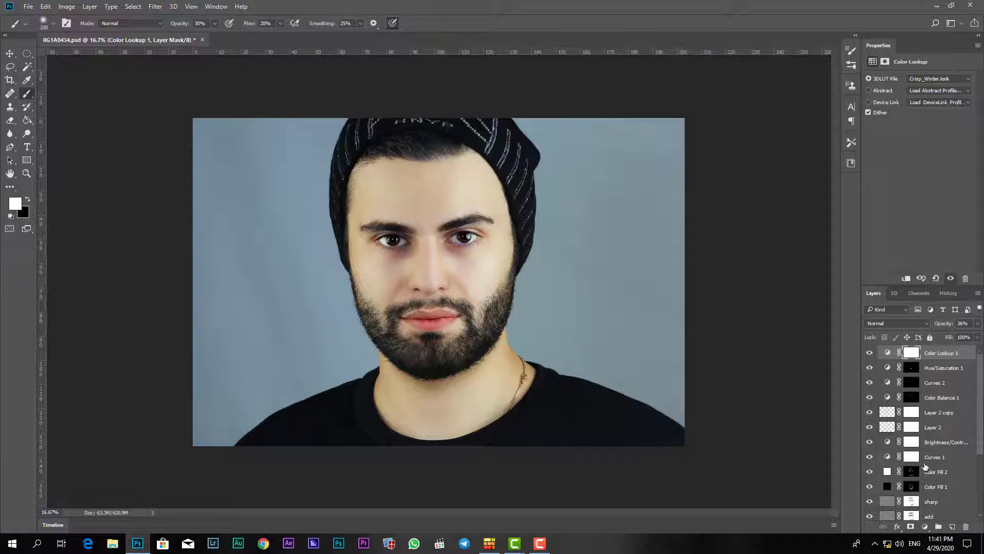
- Duplicate the master layer and move the copy between Color Fill 1 and sharp
drag(980, 424, 982, 493)
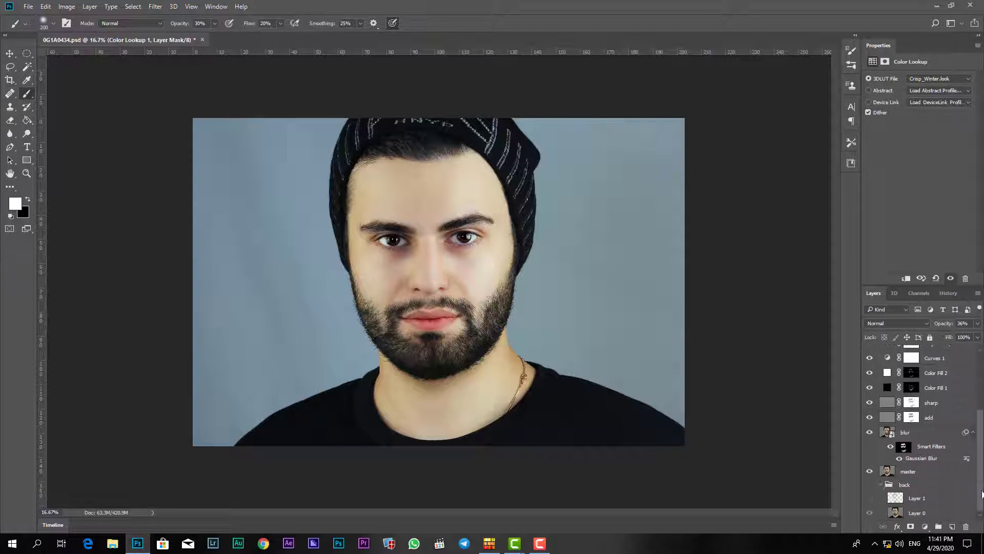
click(918, 472)
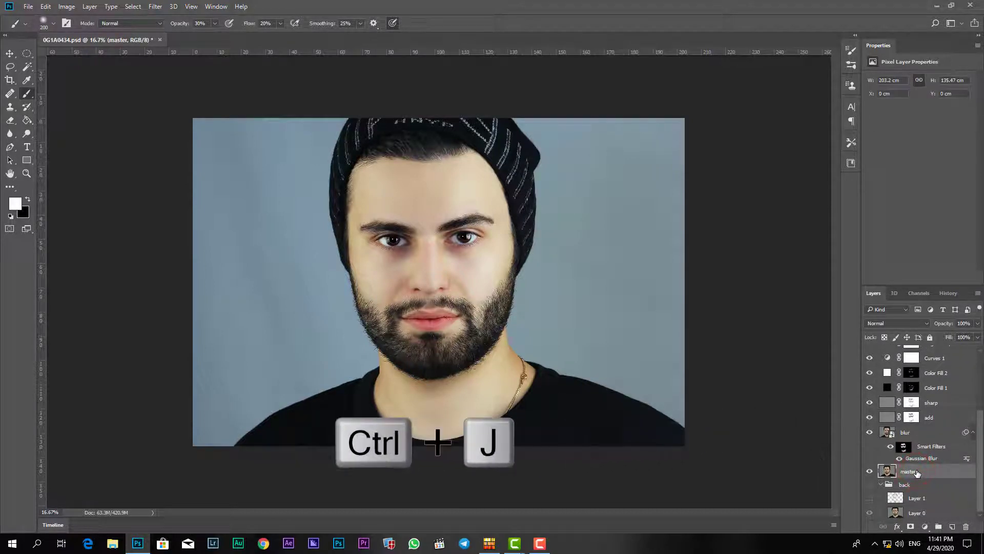
key(ctrl+j)
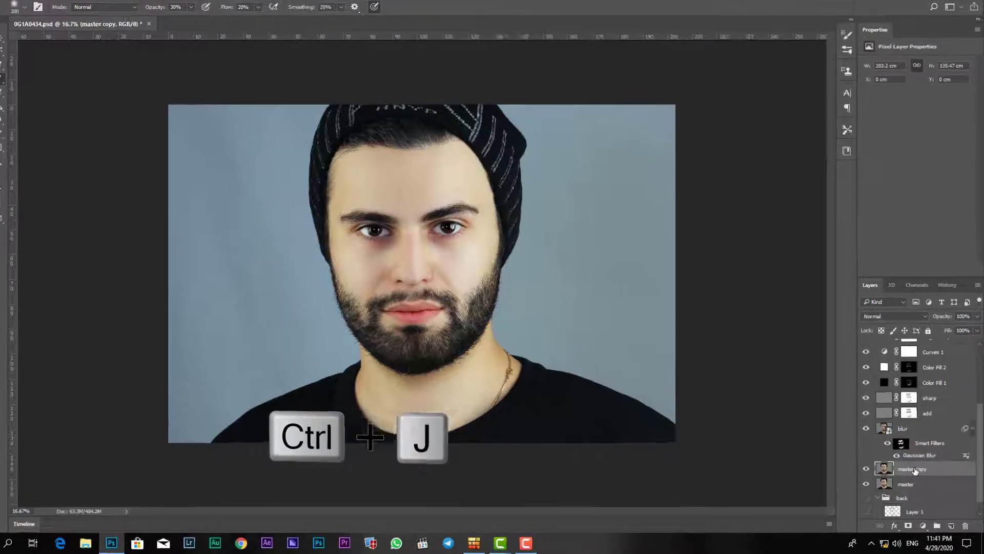
drag(918, 471, 923, 395)
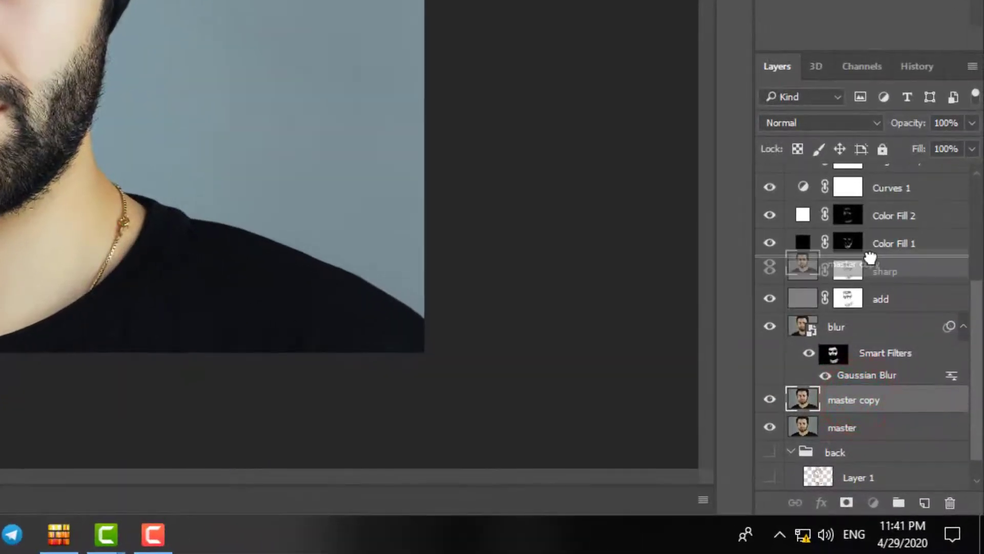
drag(870, 256, 871, 262)
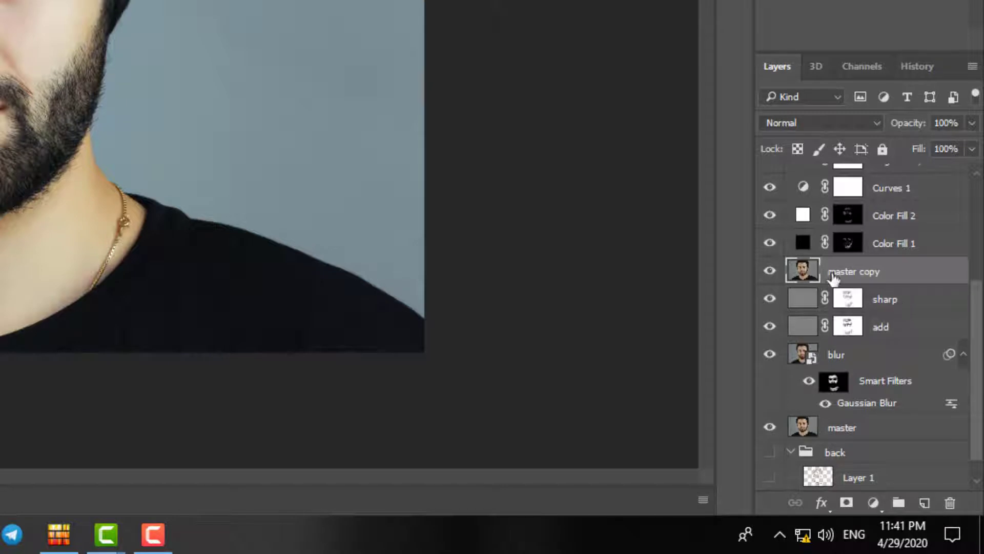
- Rename the master copy layer to 'unsharp'
double_click(877, 272)
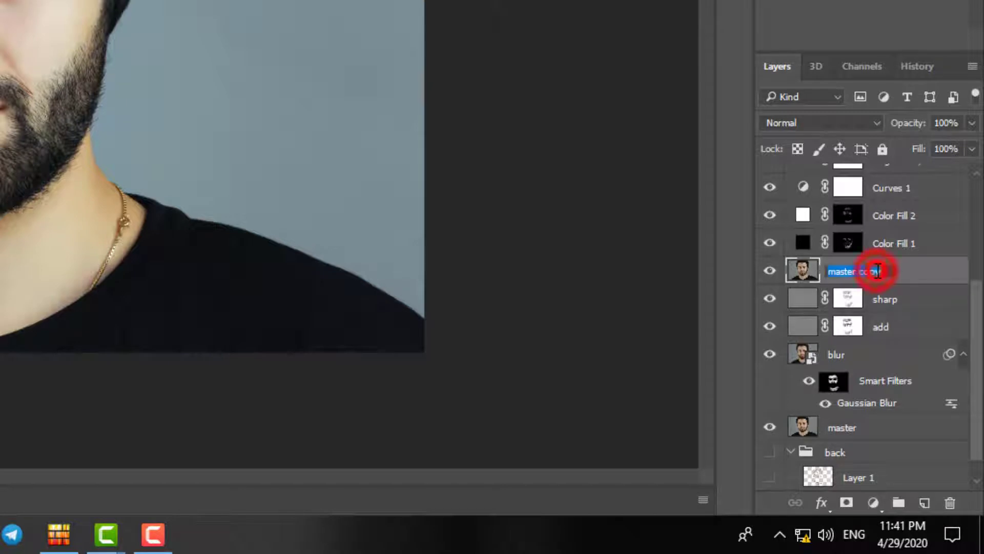
text(un)
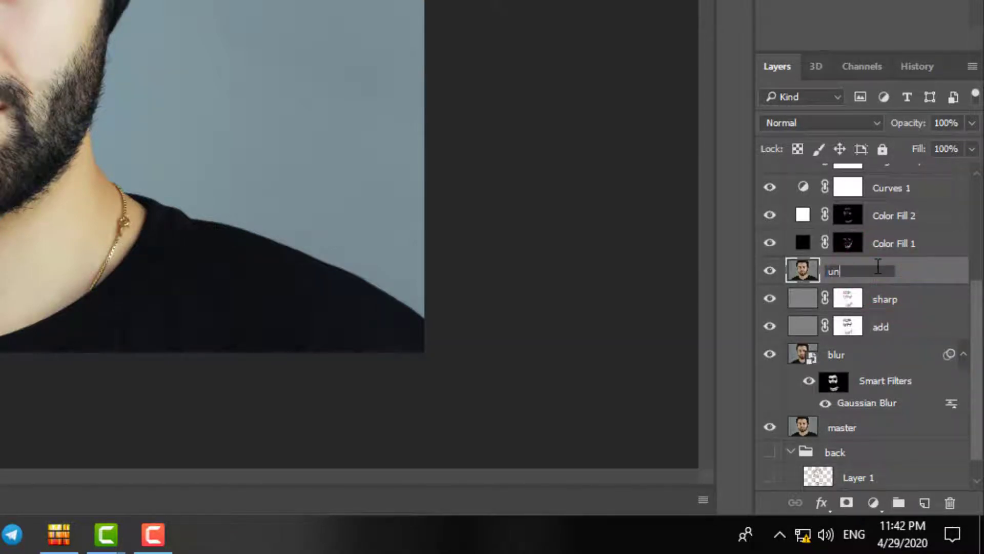
text(sharp)
key(Return)
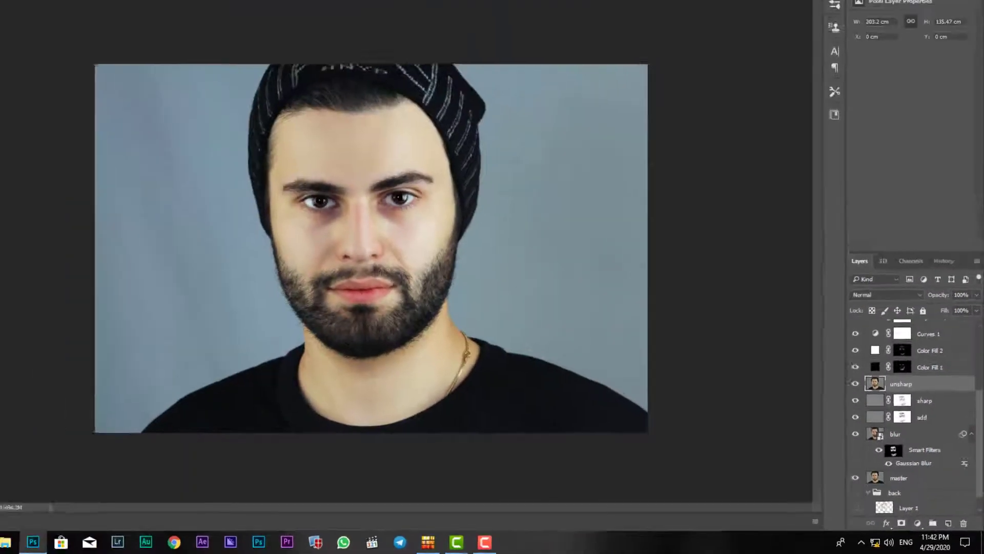
click(152, 8)
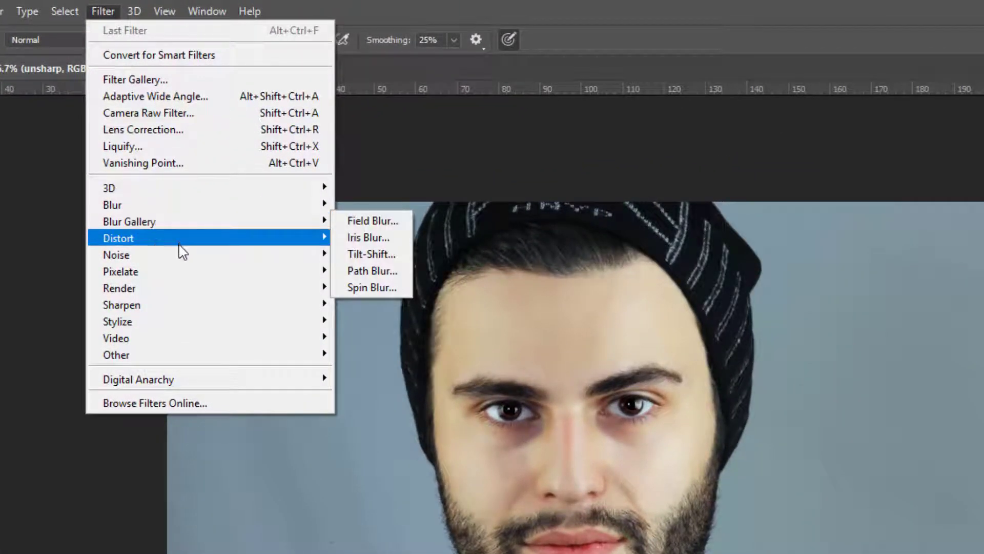
mouse_move(122, 305)
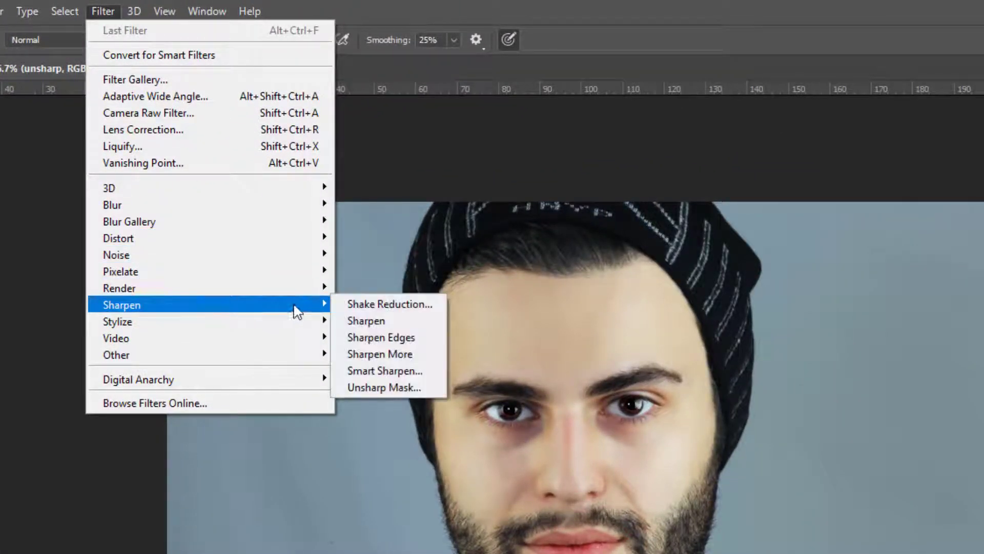
- Apply Unsharp Mask to the unsharp layer at 256% amount and about 3.1-pixel radius
click(426, 388)
drag(641, 186, 854, 191)
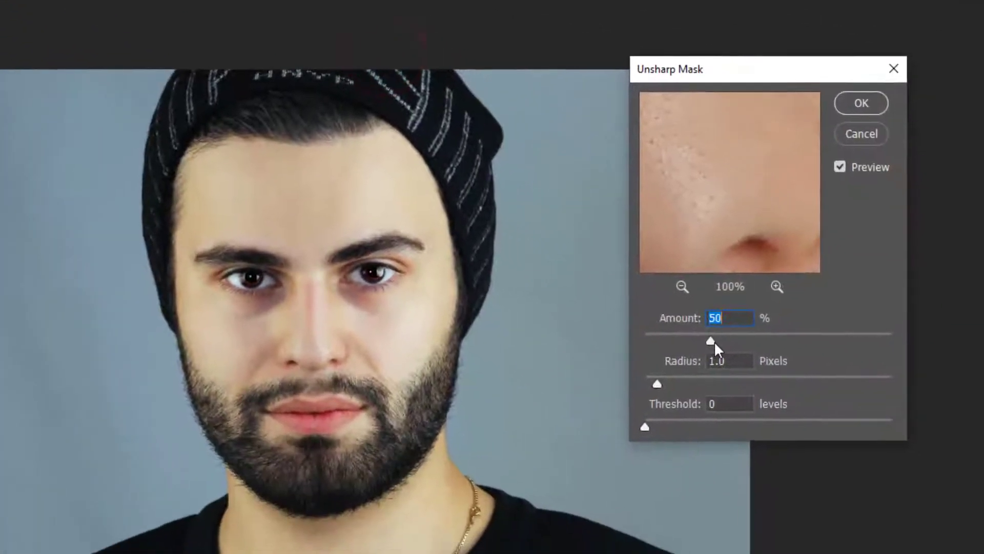
drag(694, 335, 784, 334)
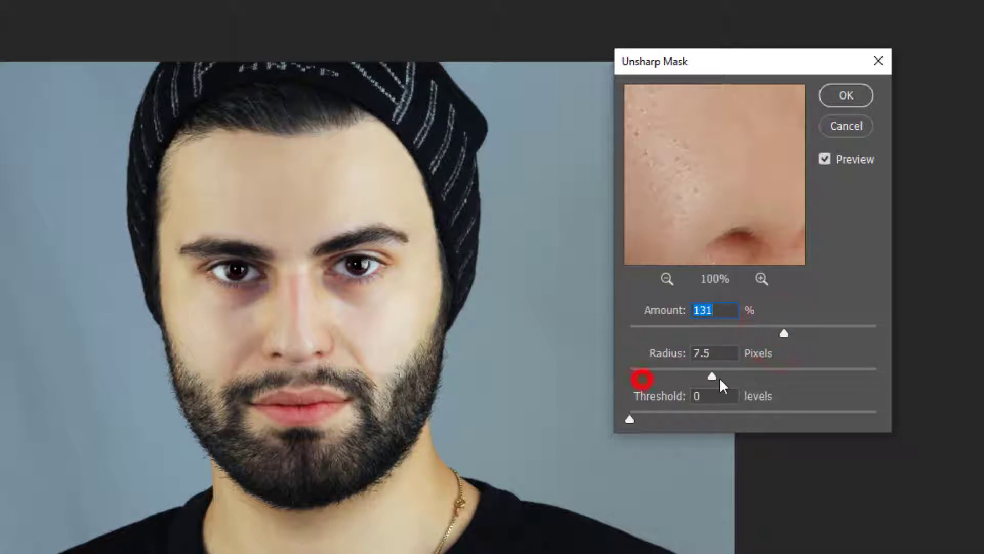
mouse_move(720, 377)
mouse_down()
mouse_move(728, 377)
mouse_move(668, 376)
mouse_up()
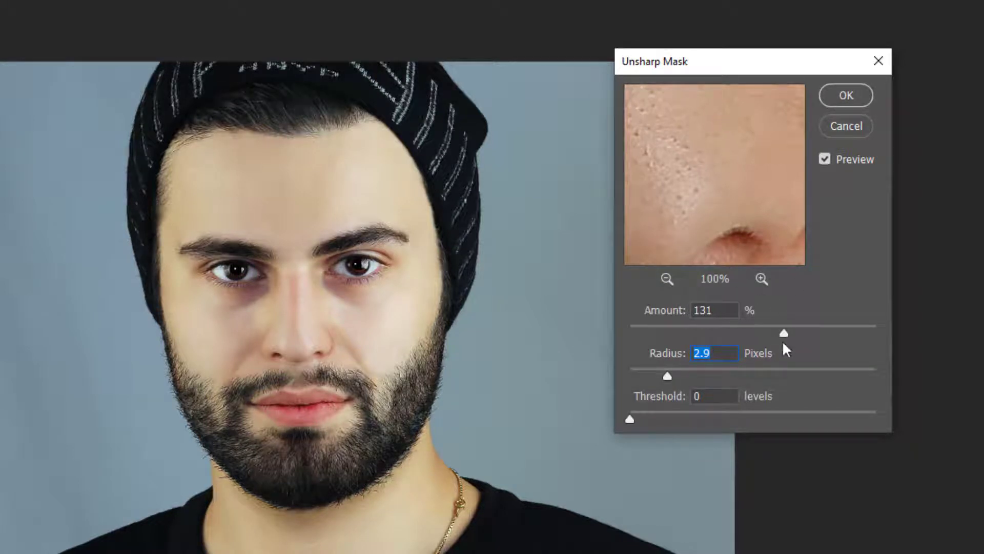
drag(785, 333, 846, 332)
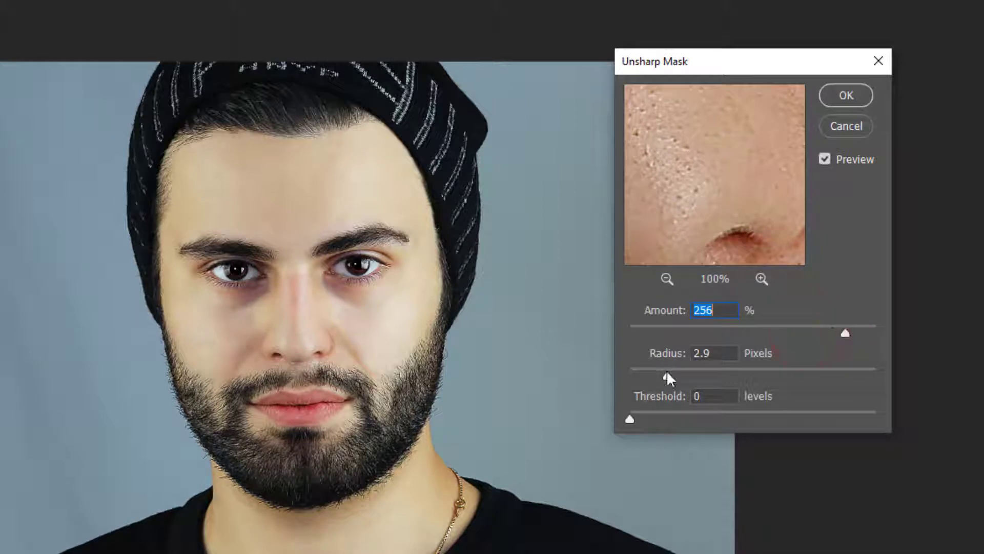
drag(672, 379, 646, 302)
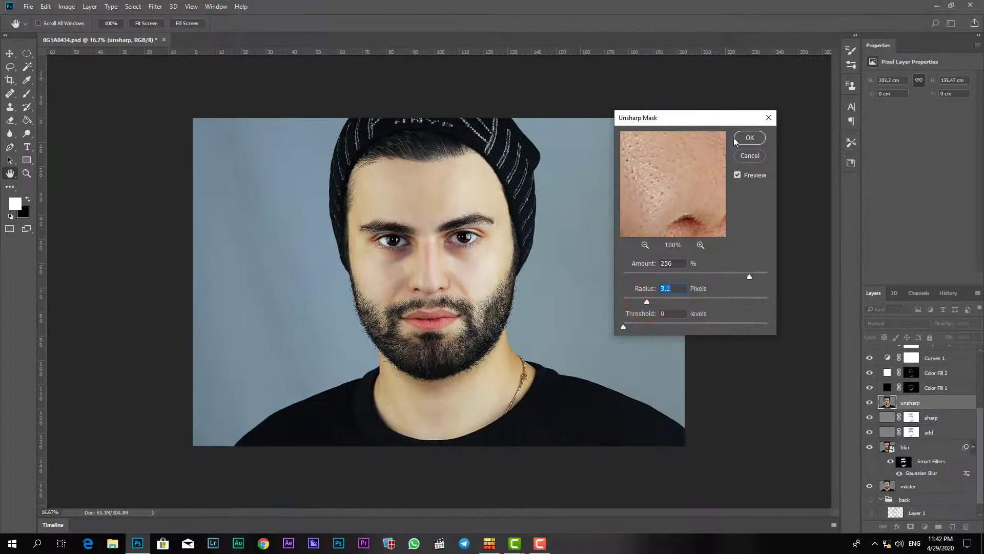
click(738, 136)
key(b)
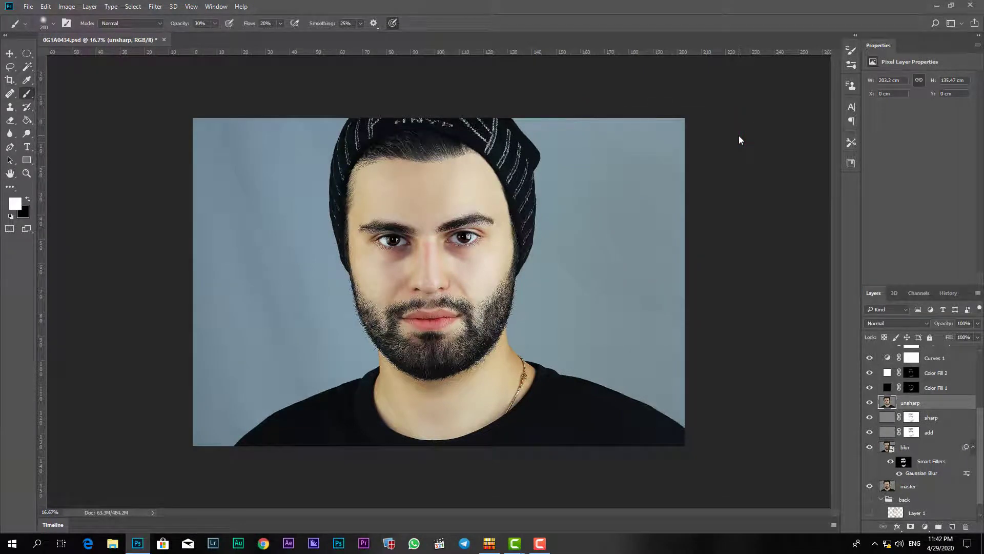
- Give the unsharp layer an inverted, all-black mask that hides its sharpening
key(ctrl+plus)
key(ctrl+plus)
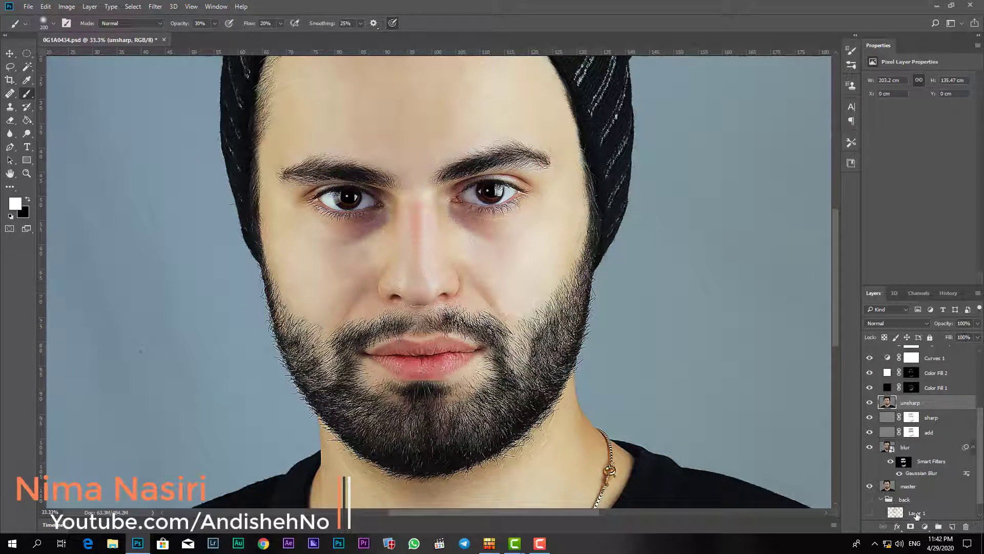
click(909, 528)
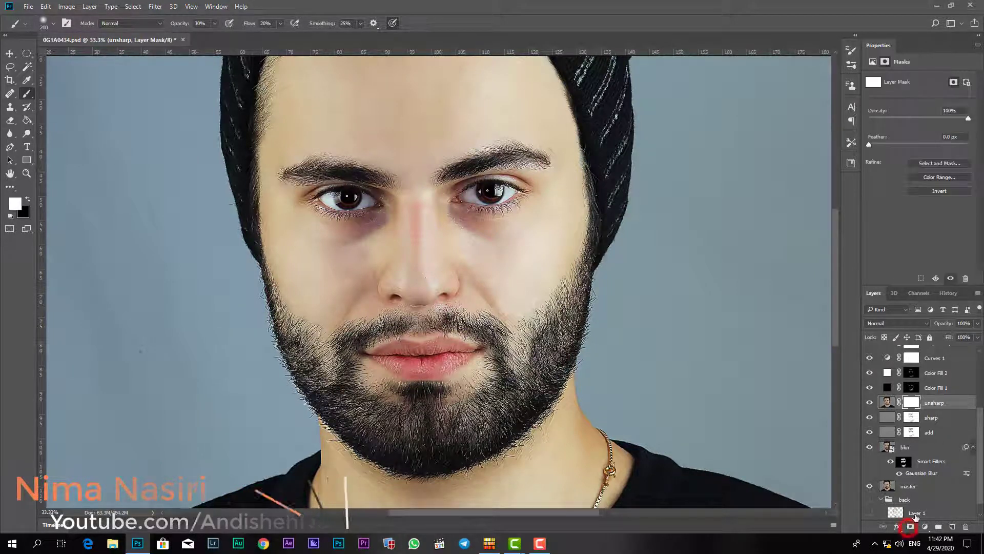
click(933, 189)
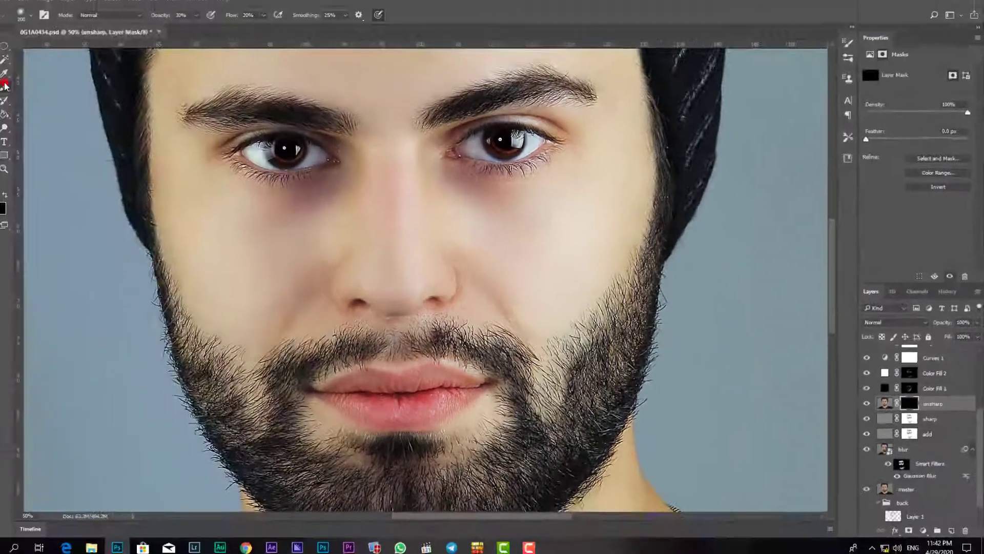
click(27, 94)
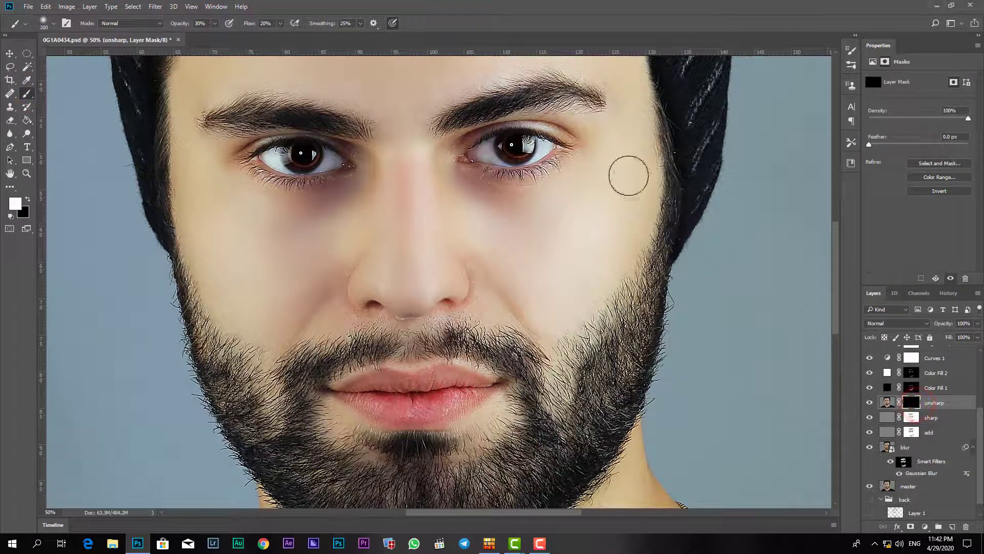
- Paint sharpening back onto the beard and chin through the unsharp mask
key(bracketright)
key(bracketright)
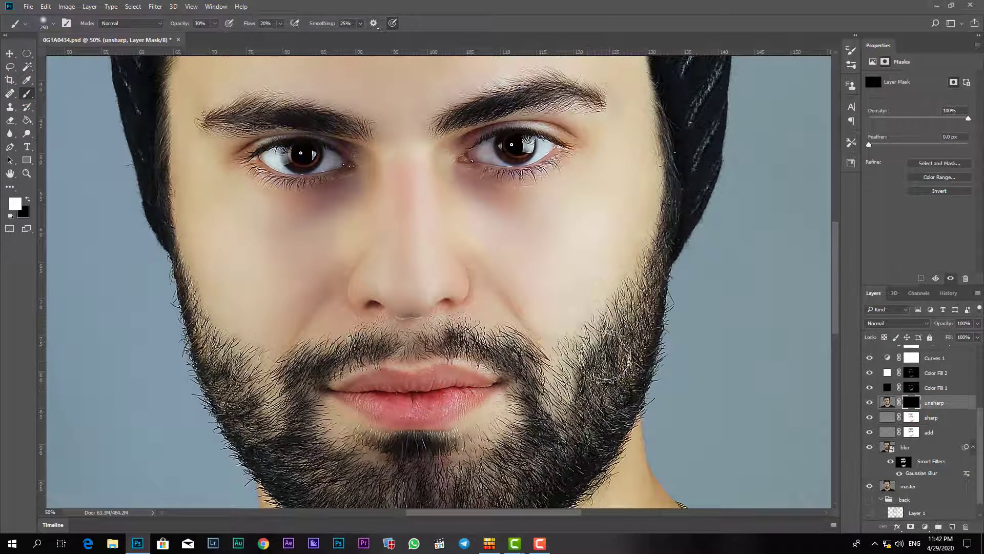
mouse_move(615, 341)
mouse_down()
mouse_move(605, 403)
mouse_move(590, 333)
mouse_move(564, 371)
mouse_up()
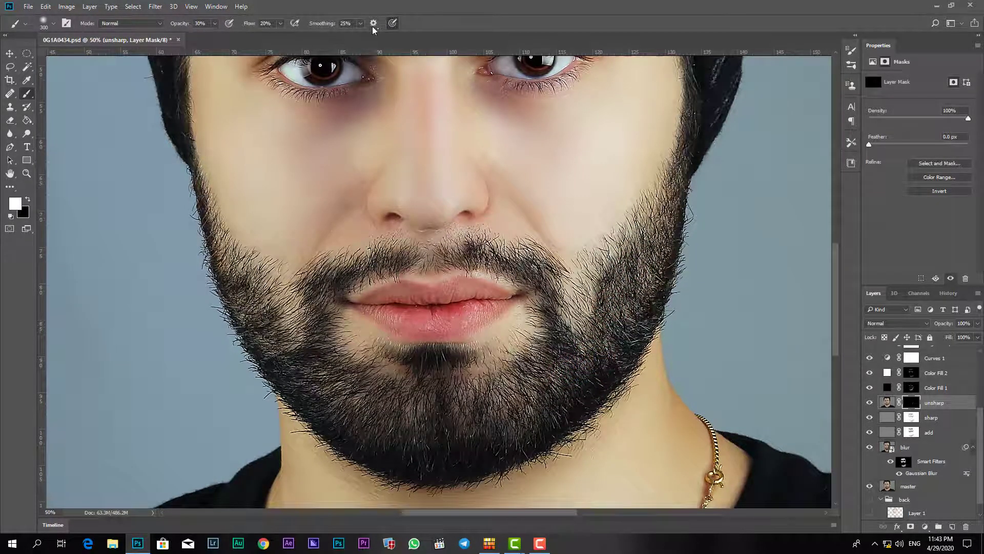
drag(556, 377, 541, 391)
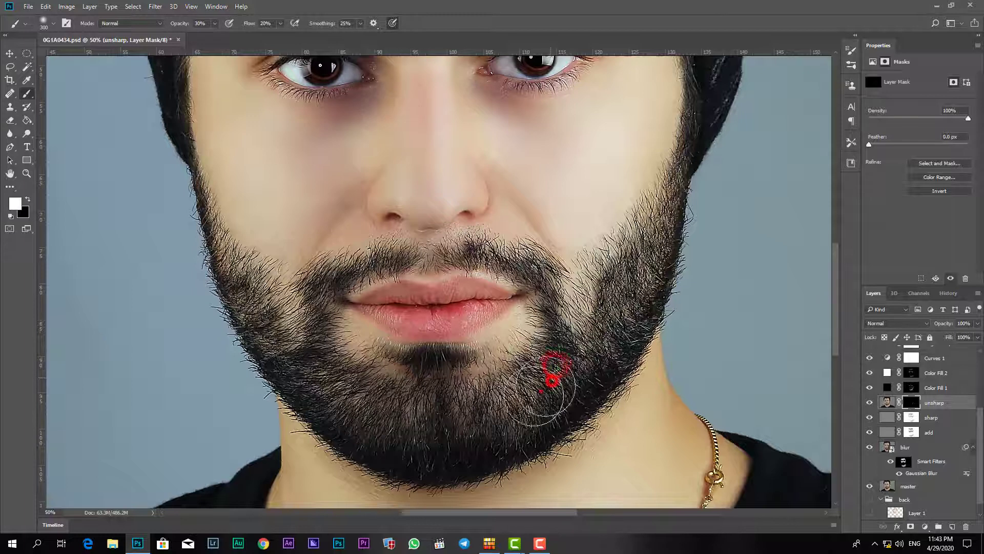
click(511, 416)
click(470, 428)
drag(441, 421, 431, 425)
mouse_move(413, 419)
mouse_down()
mouse_move(308, 373)
mouse_move(230, 266)
mouse_move(231, 215)
mouse_move(248, 246)
mouse_up()
- Paint sharpening onto the upper and lower lips and the right cheek's beard
key(bracketleft)
key(bracketleft)
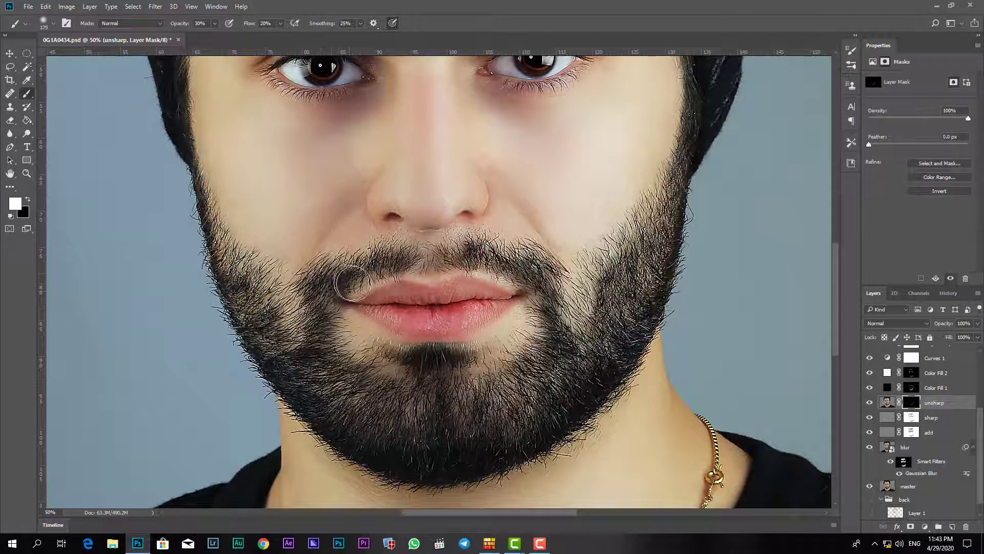
mouse_move(387, 273)
mouse_down()
mouse_move(451, 259)
mouse_move(528, 268)
mouse_up()
mouse_move(457, 309)
mouse_down()
mouse_move(476, 312)
mouse_move(407, 319)
mouse_move(440, 297)
mouse_move(543, 272)
mouse_up()
key(bracketright)
drag(589, 310, 593, 341)
drag(615, 242, 669, 197)
key(bracketright)
click(617, 297)
- Paint sharpening along the neck chain with a smaller brush
drag(636, 414, 538, 101)
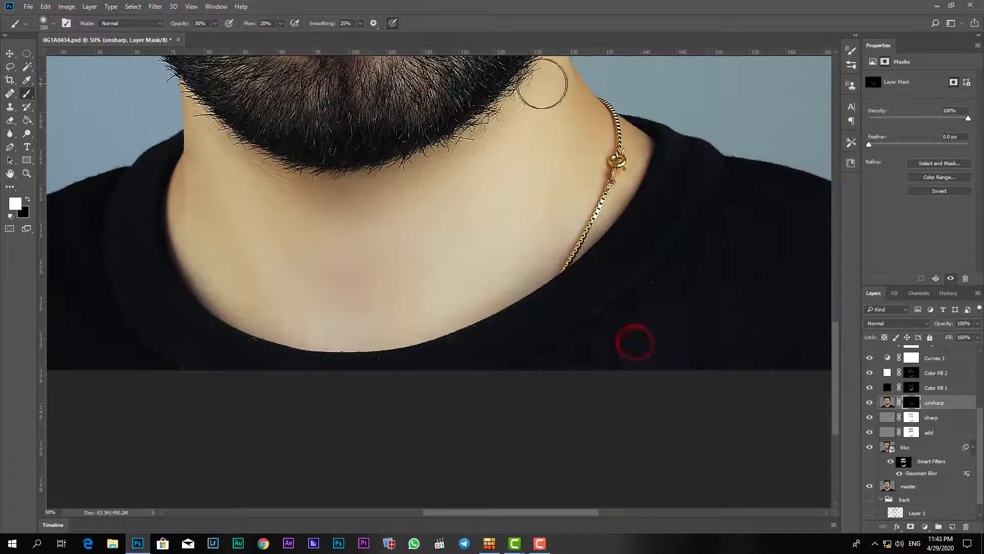
key(bracketleft)
key(bracketleft)
key(bracketleft)
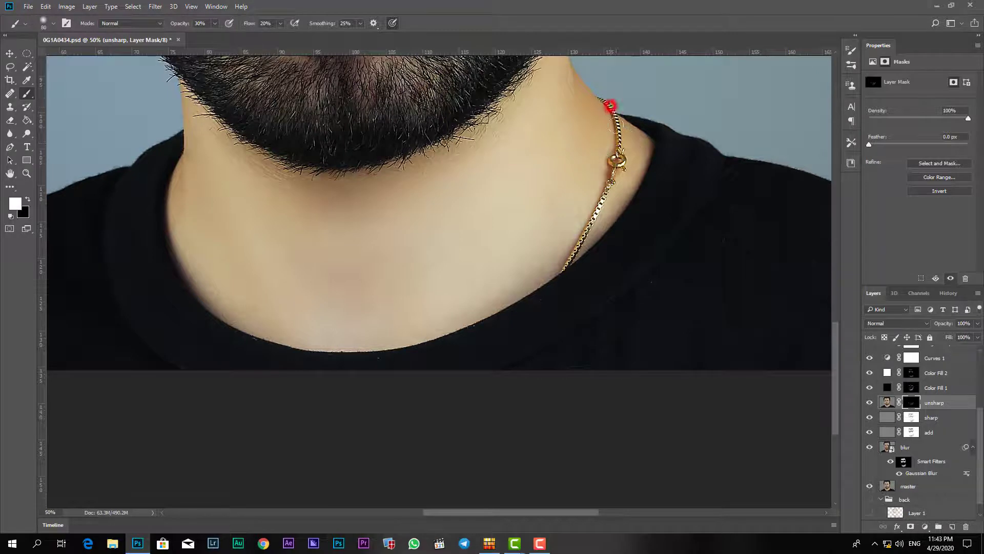
mouse_move(614, 126)
mouse_down()
mouse_move(610, 182)
mouse_move(564, 269)
mouse_up()
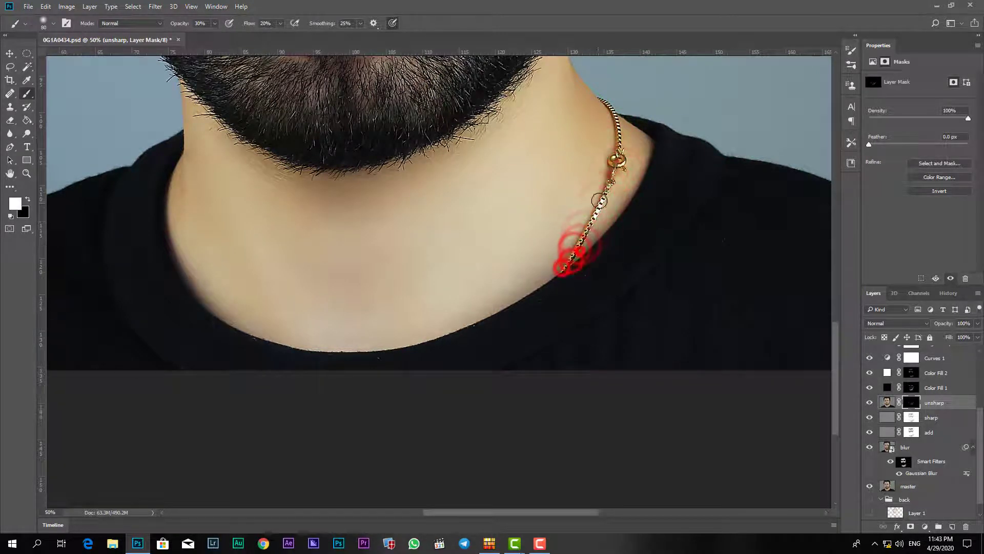
drag(599, 200, 617, 131)
mouse_move(453, 125)
mouse_down()
mouse_move(556, 302)
mouse_move(531, 277)
mouse_move(508, 315)
mouse_up()
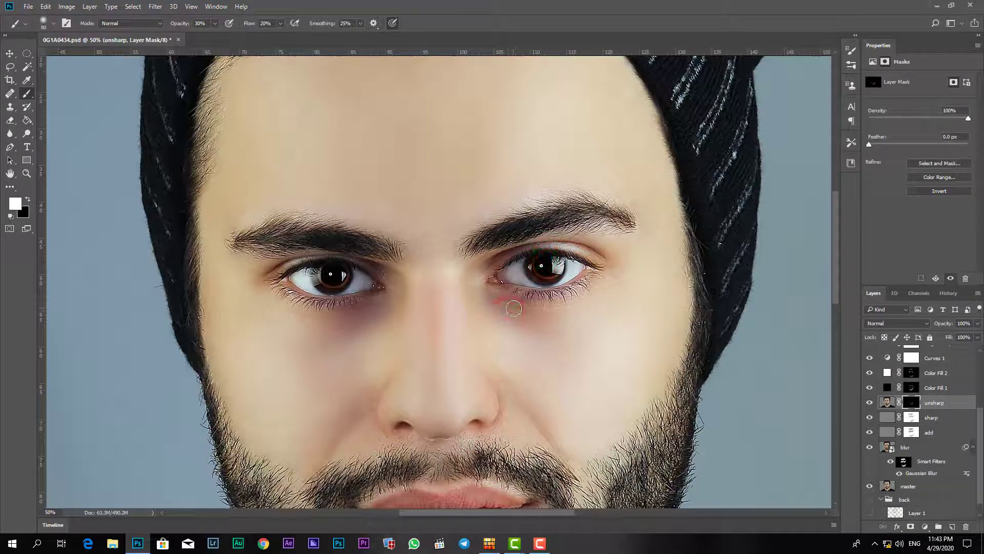
- Paint sharpening along both eyebrows and across both eyes
drag(615, 214, 474, 243)
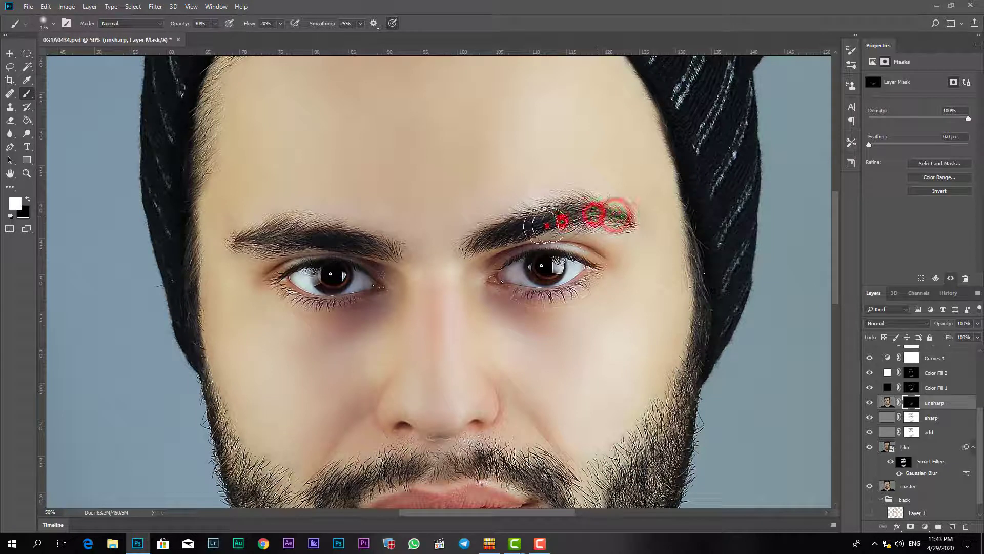
drag(384, 250, 256, 228)
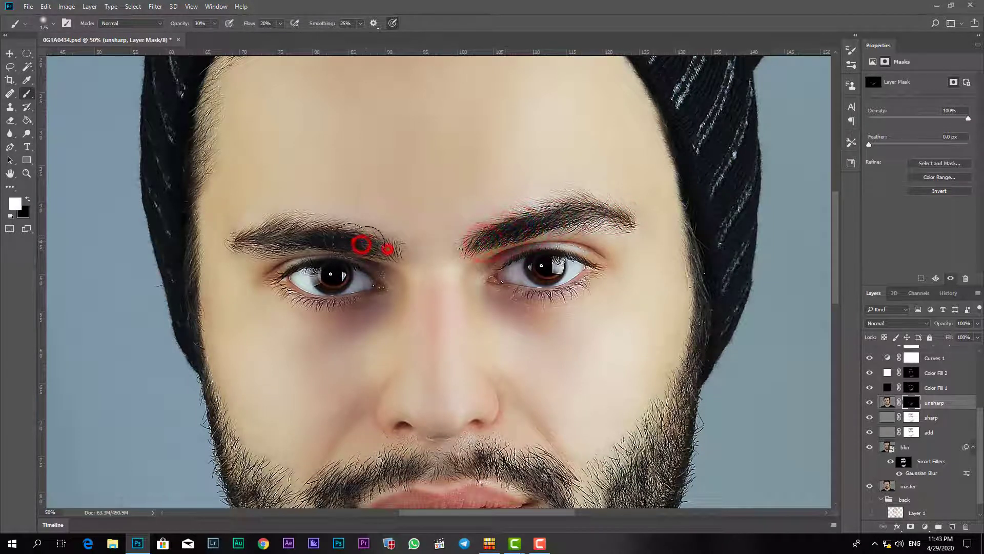
key(bracketright)
key(bracketleft)
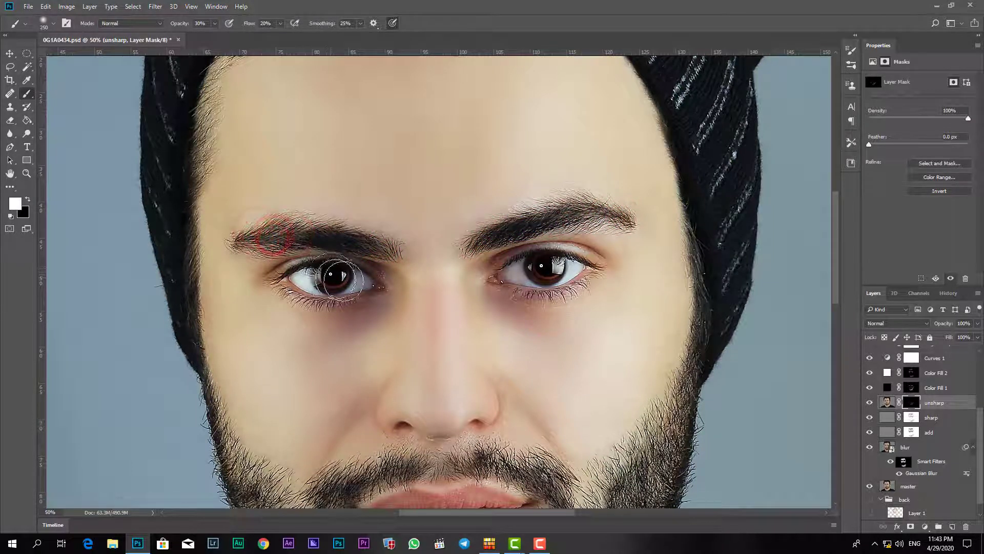
mouse_move(325, 271)
mouse_down()
mouse_move(300, 291)
mouse_move(333, 272)
mouse_up()
drag(513, 270, 583, 266)
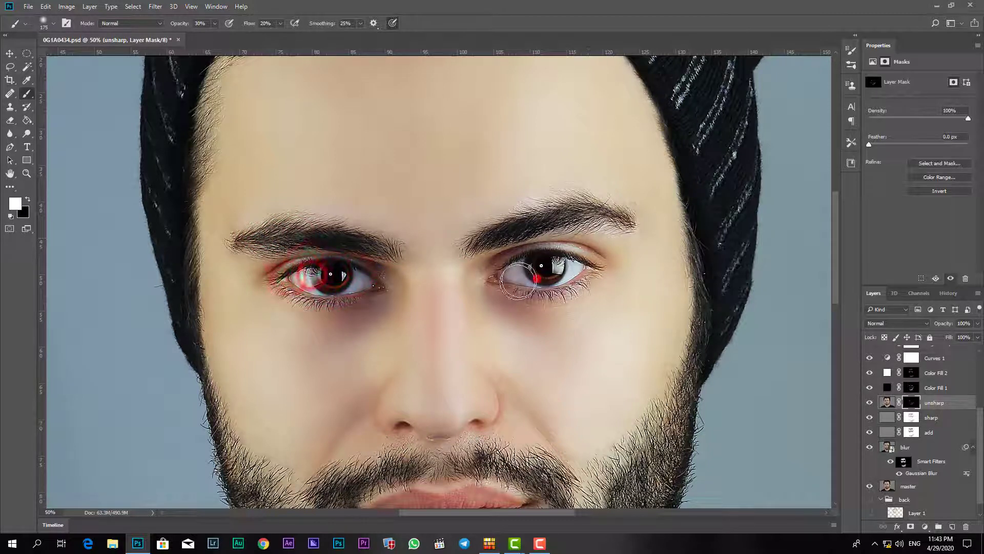
- Paint sharpening around the upper and lower eyelids with a smaller brush
key(bracketleft)
key(bracketleft)
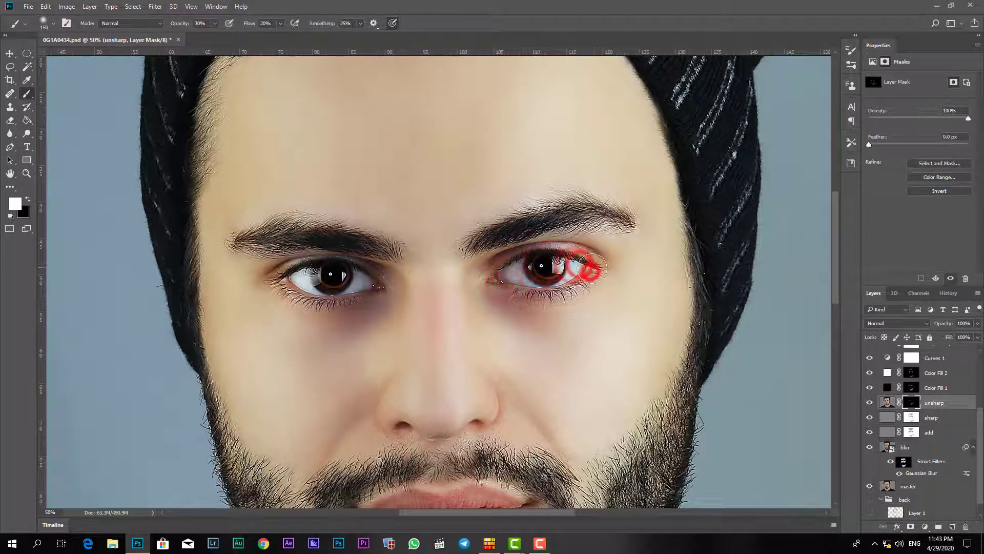
drag(574, 287, 584, 277)
drag(525, 299, 551, 291)
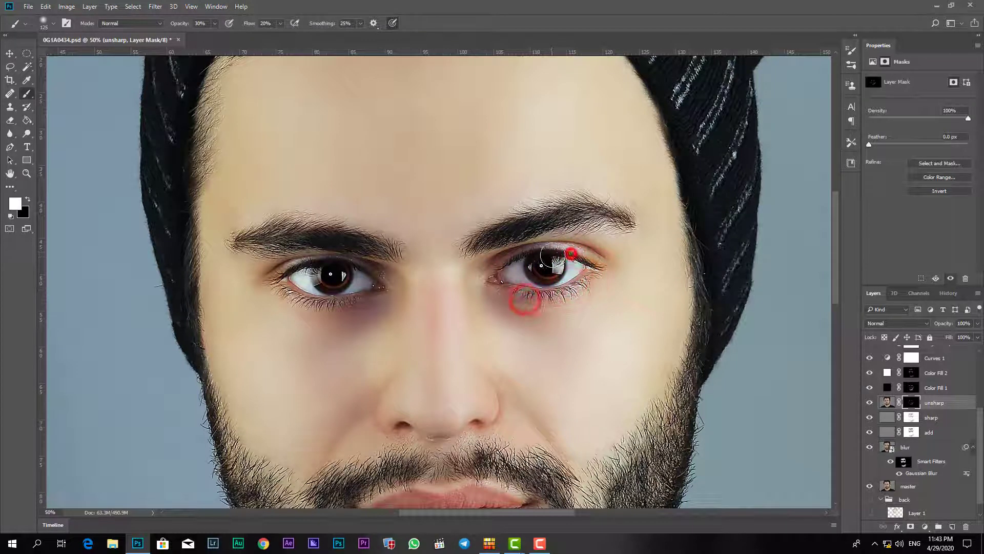
drag(523, 259, 569, 254)
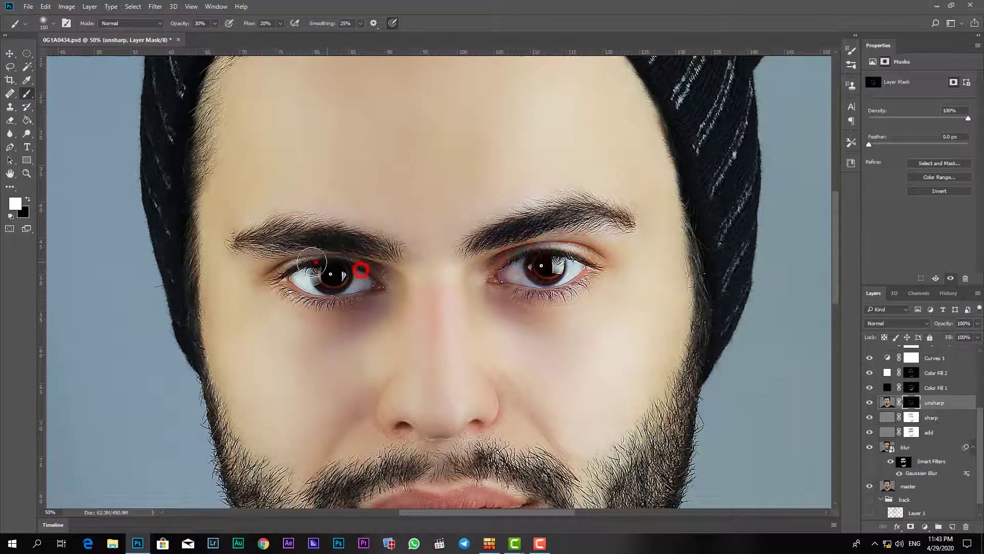
mouse_move(311, 263)
mouse_down()
mouse_move(272, 271)
mouse_move(333, 307)
mouse_move(288, 263)
mouse_up()
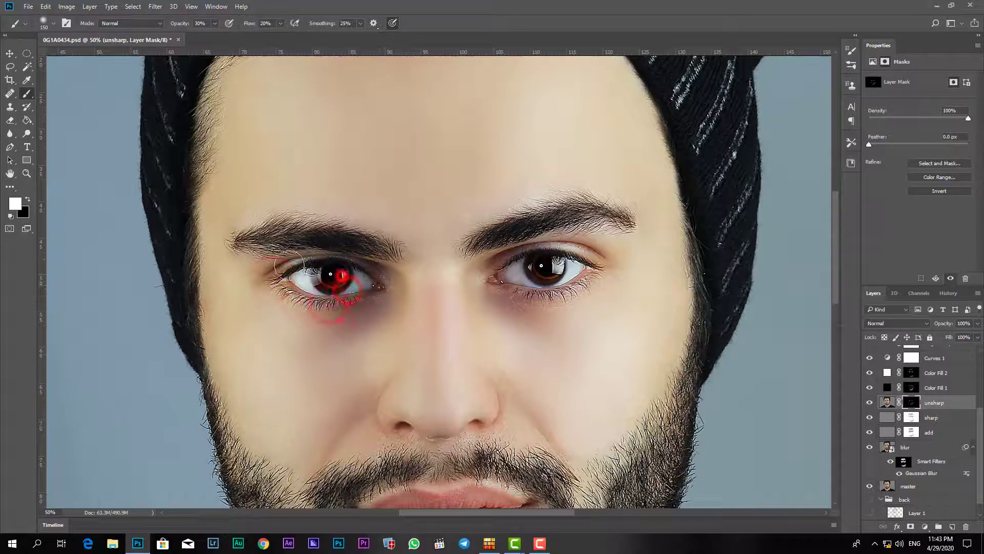
drag(546, 259, 595, 275)
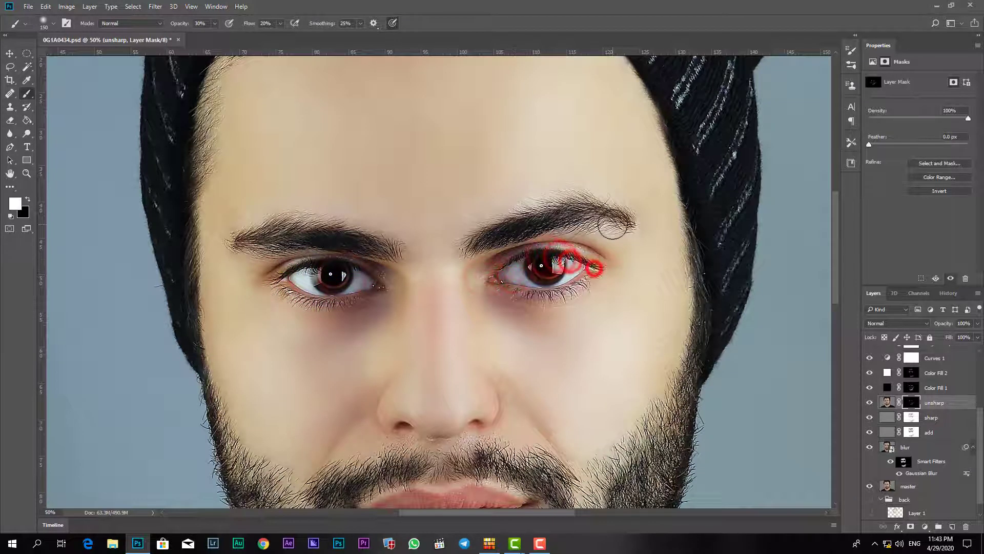
- Reinforce sharpening on both eyebrows and along the hairline
key(bracketright)
drag(597, 210, 484, 249)
drag(336, 234, 269, 241)
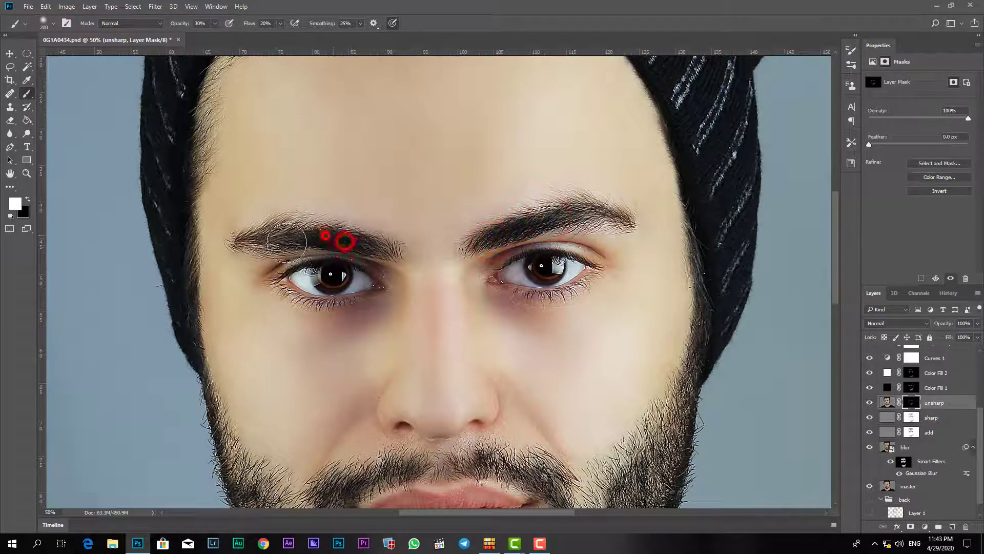
key(bracketright)
mouse_move(364, 185)
mouse_down()
mouse_move(388, 290)
mouse_move(380, 353)
mouse_up()
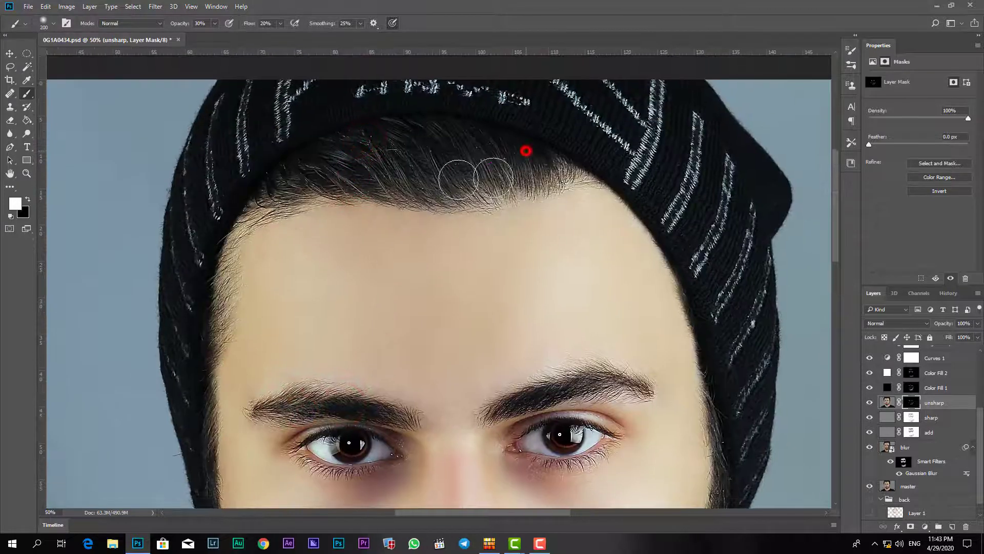
drag(525, 150, 369, 144)
click(467, 177)
- Dab sharpening on the left hairline and temple, then view the whole portrait
drag(467, 171, 478, 144)
click(290, 170)
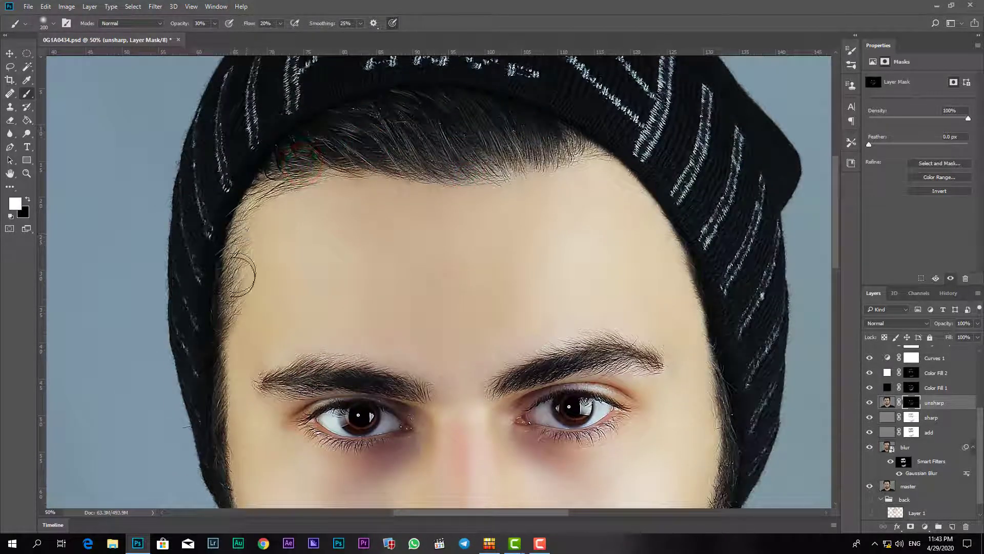
drag(223, 269, 224, 200)
click(226, 195)
click(222, 308)
click(222, 342)
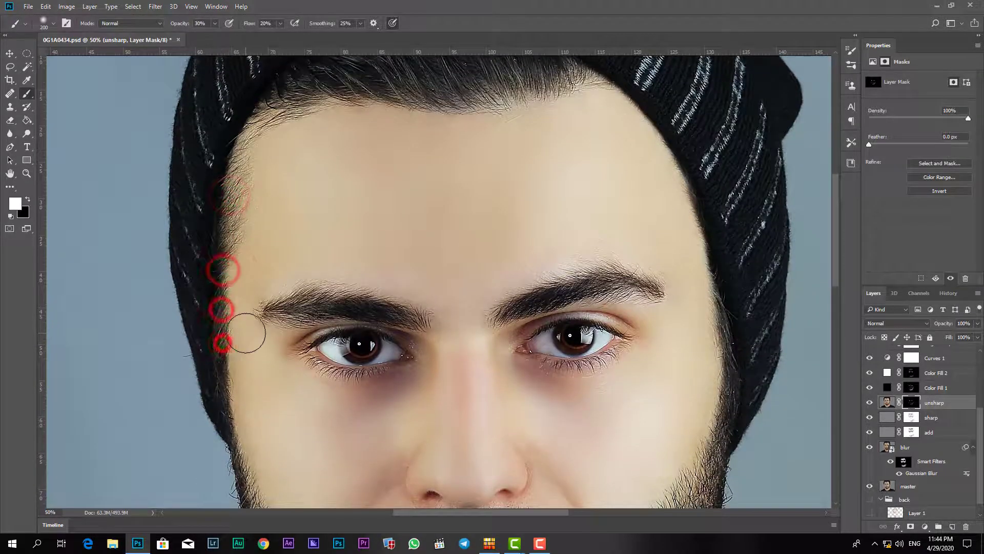
key(ctrl+minus)
key(ctrl+minus)
key(ctrl+minus)
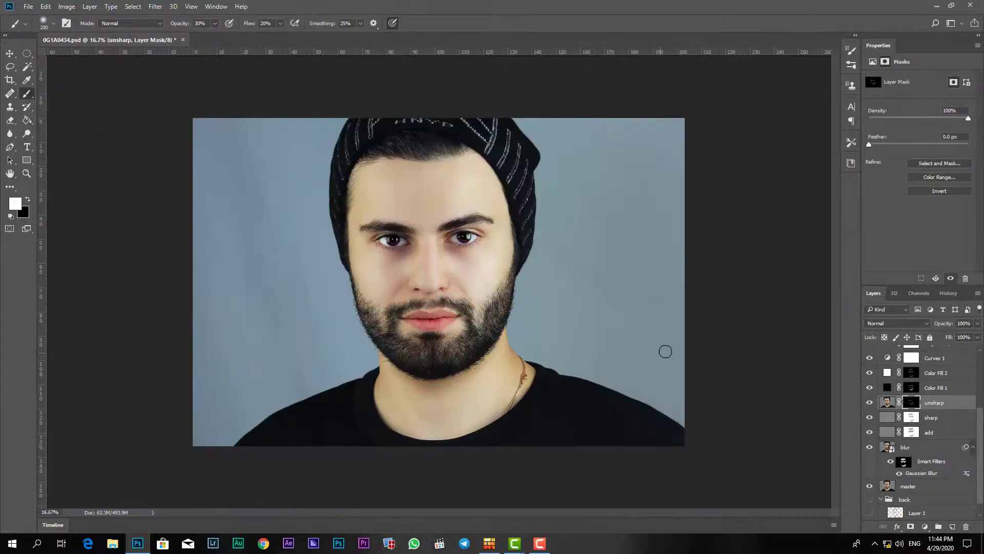
- Compare the portrait with and without sharpening, then zoom in on the jaw
click(871, 403)
key(ctrl+plus)
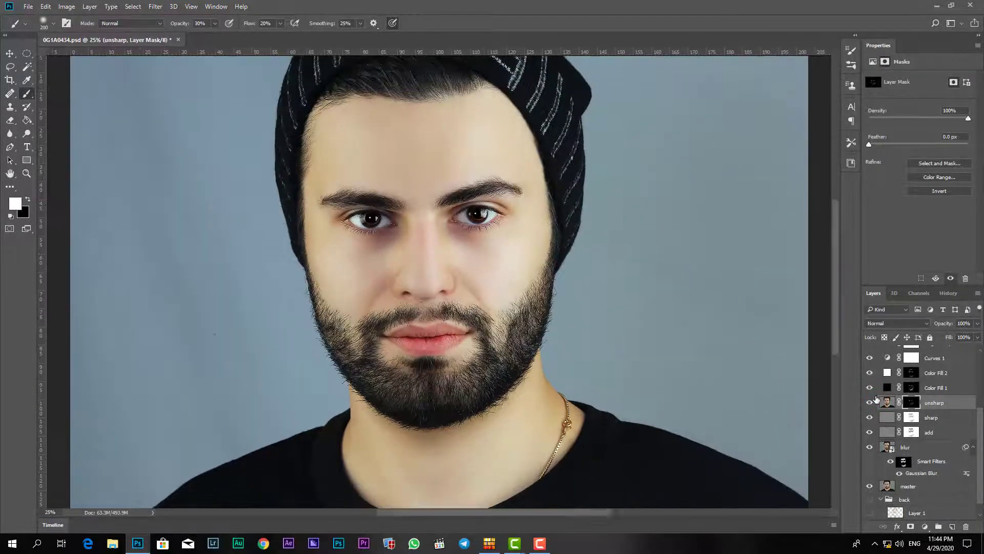
key(ctrl+plus)
drag(547, 267, 549, 241)
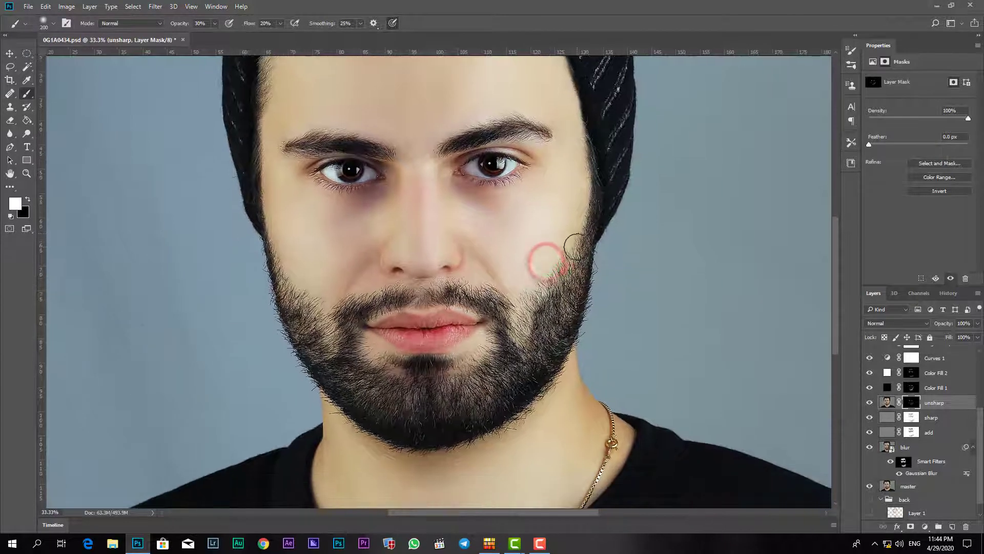
- Paint sharpening over the cheeks' beard, moustache, jaw, chin and lips
key(bracketleft)
key(bracketleft)
drag(534, 348, 512, 354)
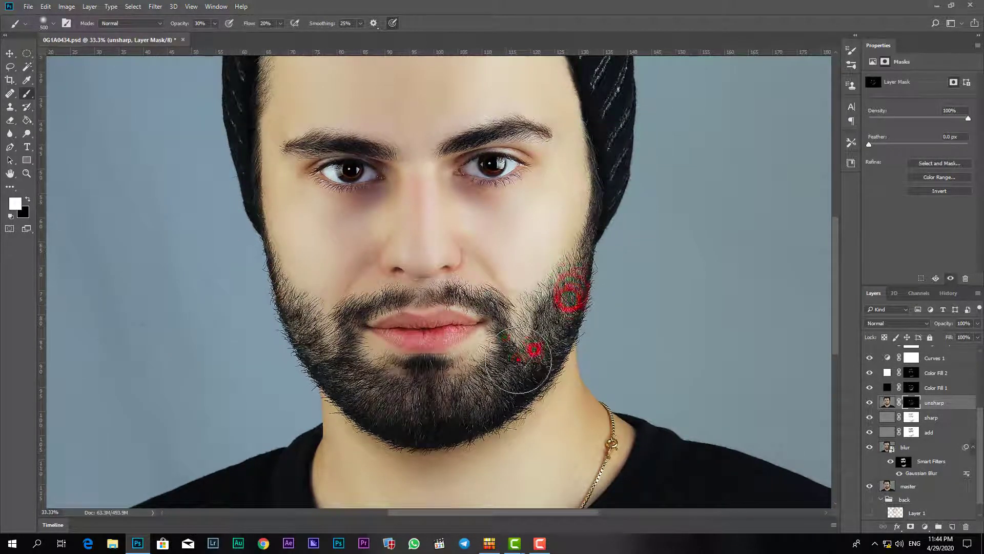
click(466, 300)
drag(454, 303, 351, 308)
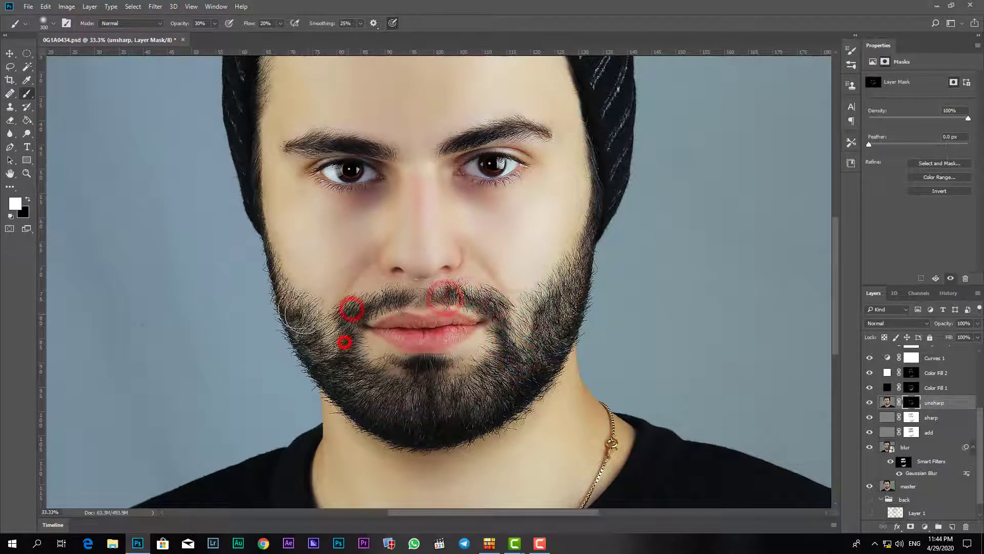
click(288, 297)
click(330, 360)
click(367, 384)
click(419, 399)
click(462, 394)
drag(460, 394, 418, 428)
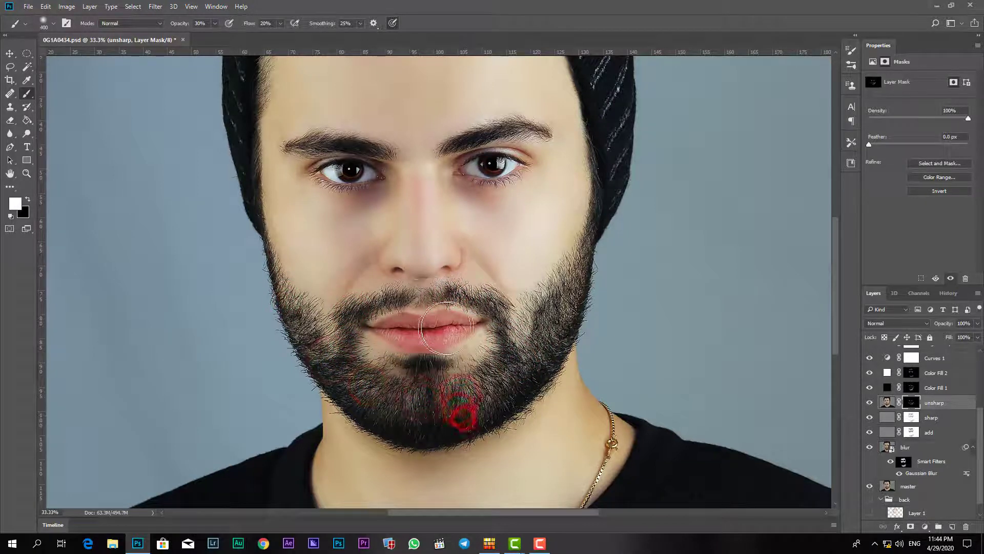
drag(400, 328, 436, 336)
- Paint sharpening onto both eyebrows and both eyes
key(bracketright)
key(bracketleft)
click(490, 163)
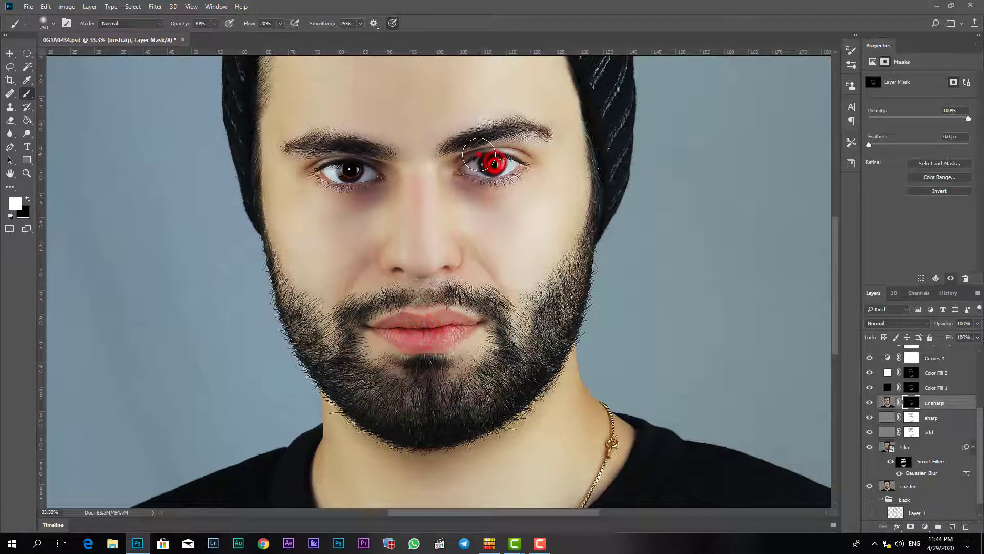
drag(482, 154, 533, 131)
click(368, 151)
click(296, 147)
click(351, 169)
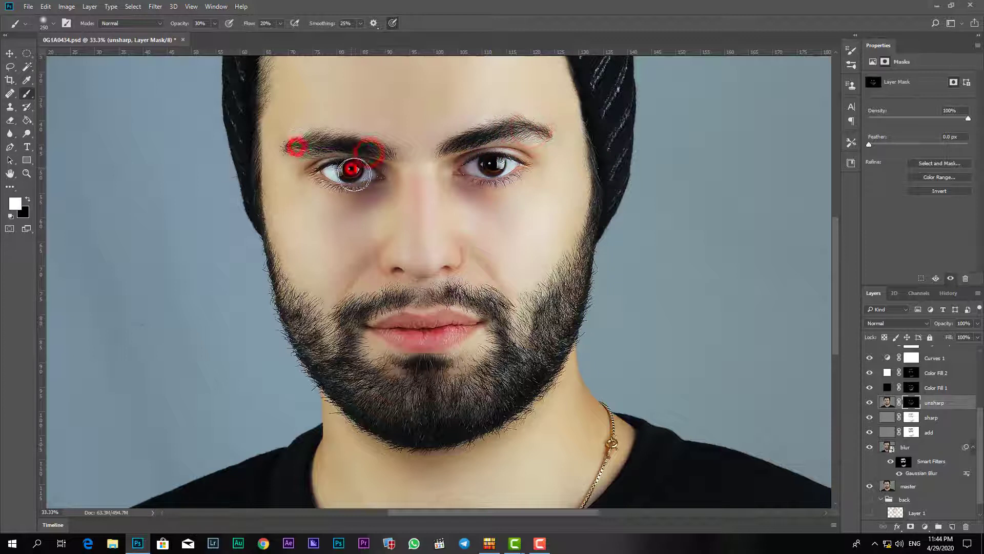
- Hide the unsharp layer to compare, zoom in on the face, and open the adjustment list
click(869, 404)
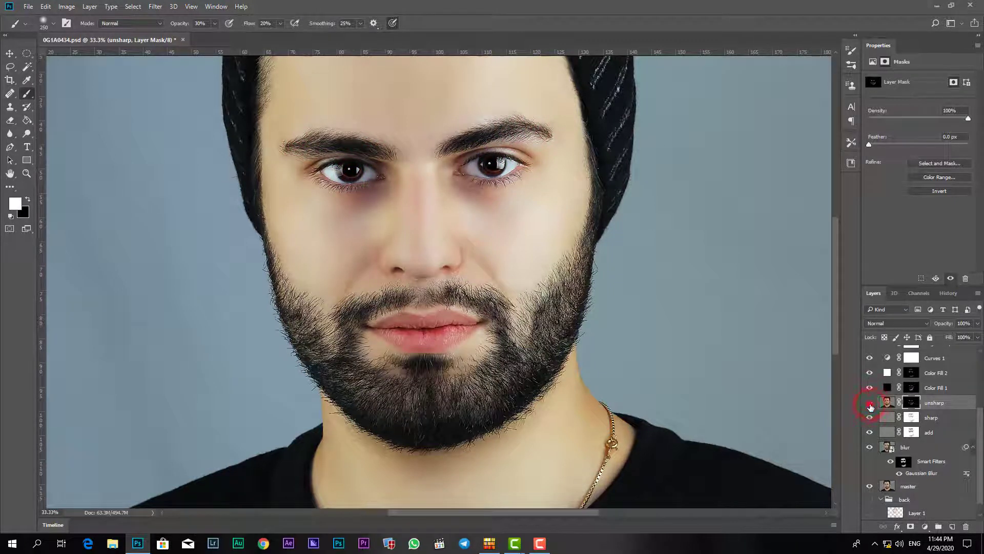
click(870, 405)
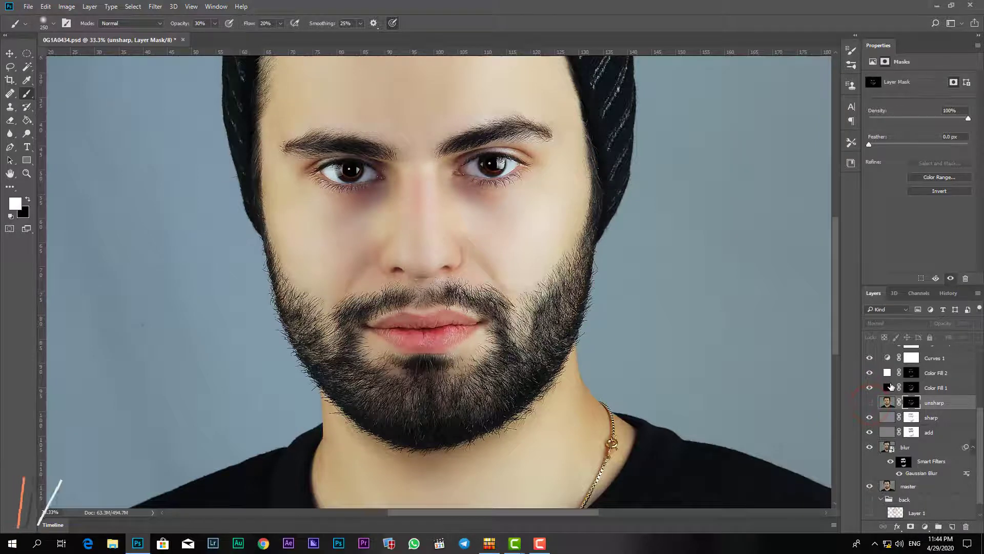
key(ctrl+minus)
key(ctrl+minus)
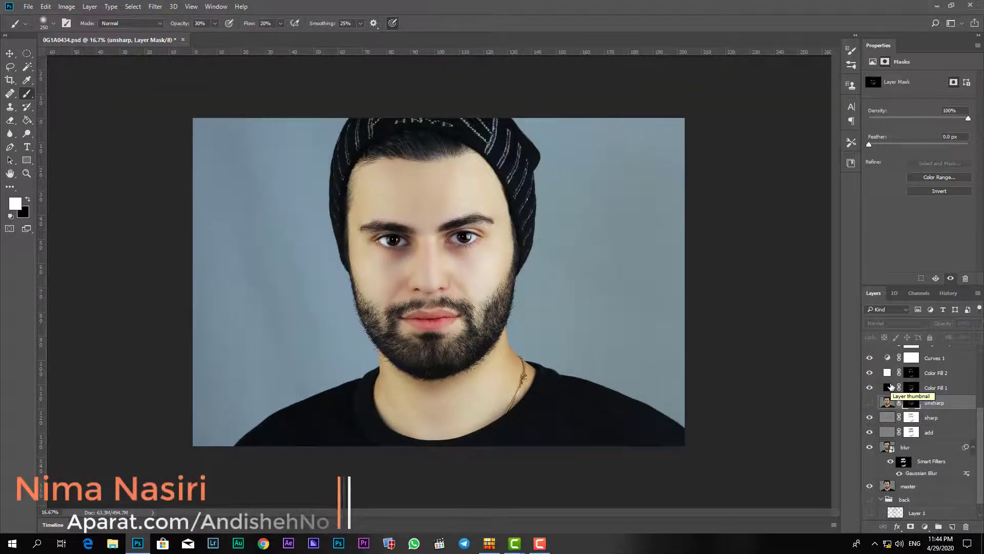
key(ctrl+plus)
key(ctrl+plus)
key(ctrl+plus)
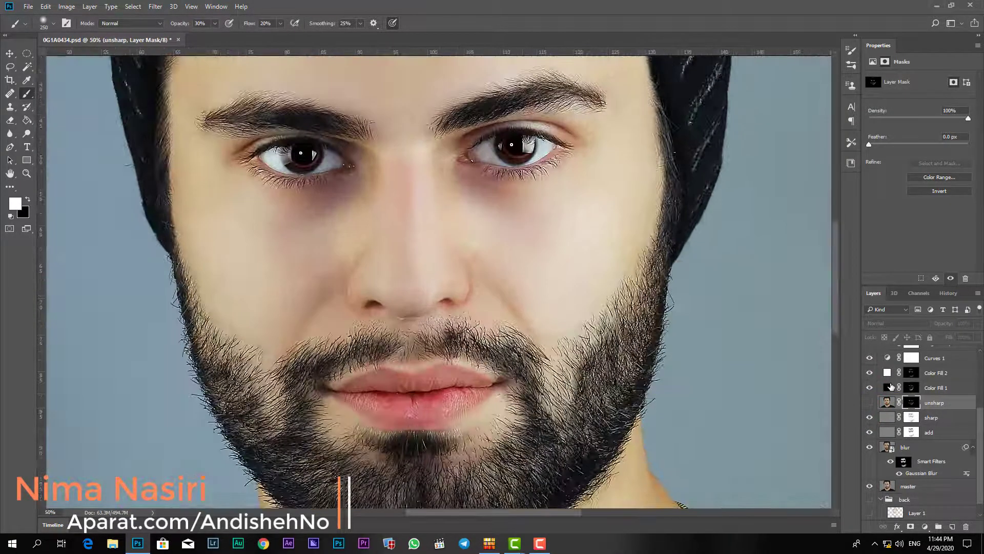
scroll(608, 154, up, 3)
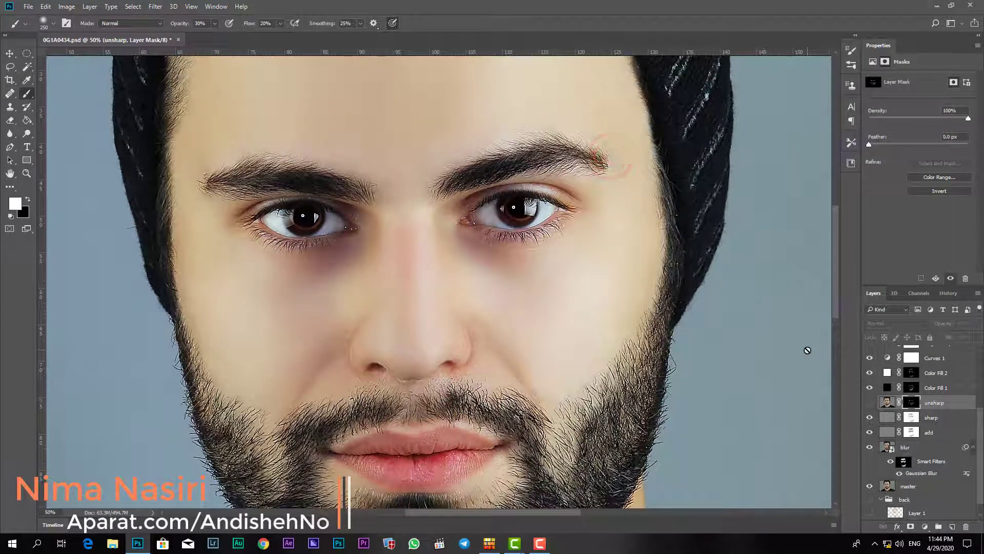
click(925, 527)
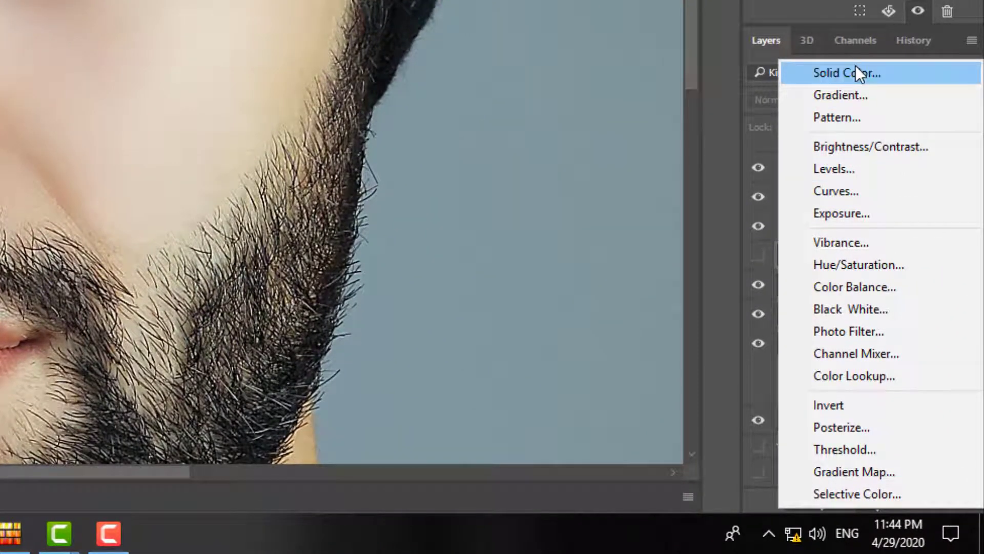
- Add a white Solid Color fill layer above Color Lookup 1, with its mask inverted to black
click(721, 227)
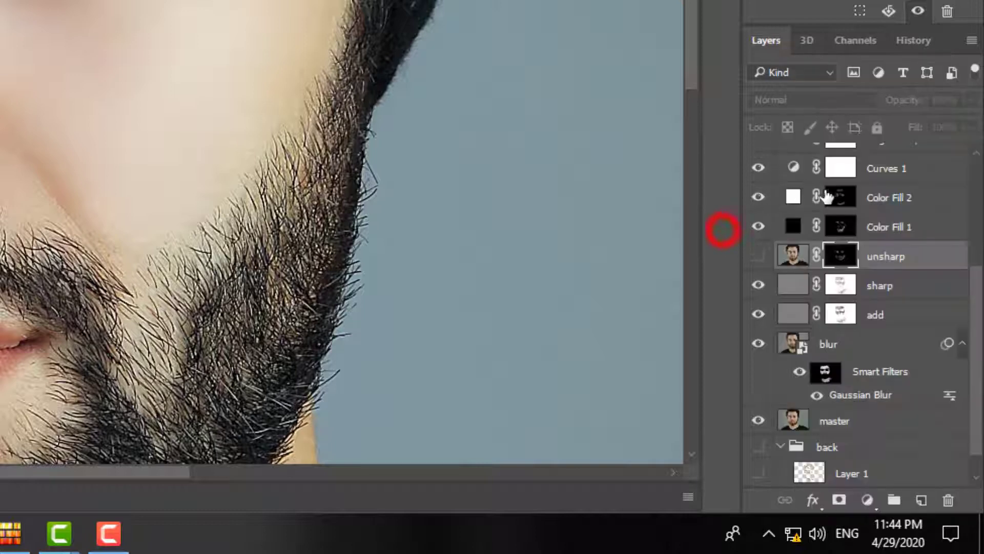
scroll(838, 215, up, 5)
scroll(846, 195, up, 2)
click(880, 165)
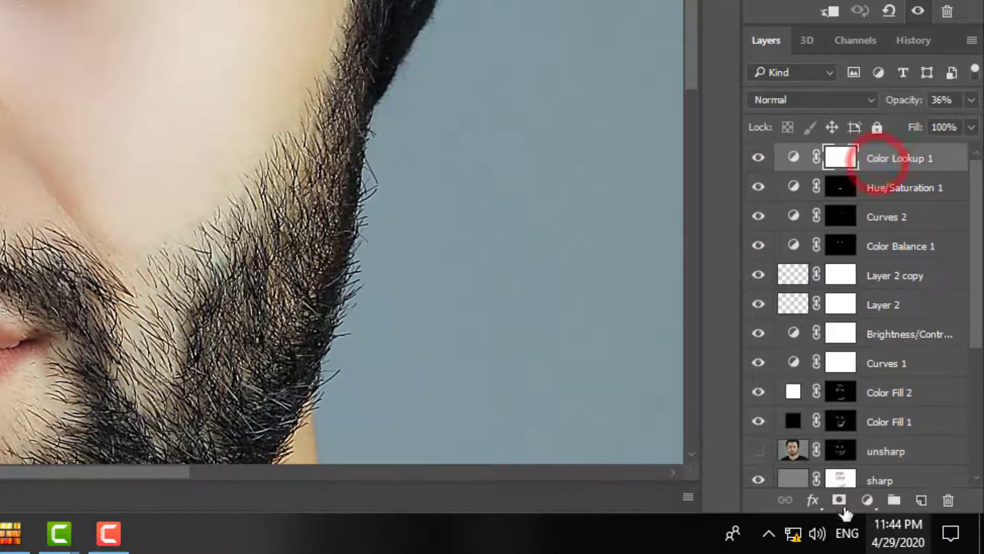
click(866, 500)
click(859, 68)
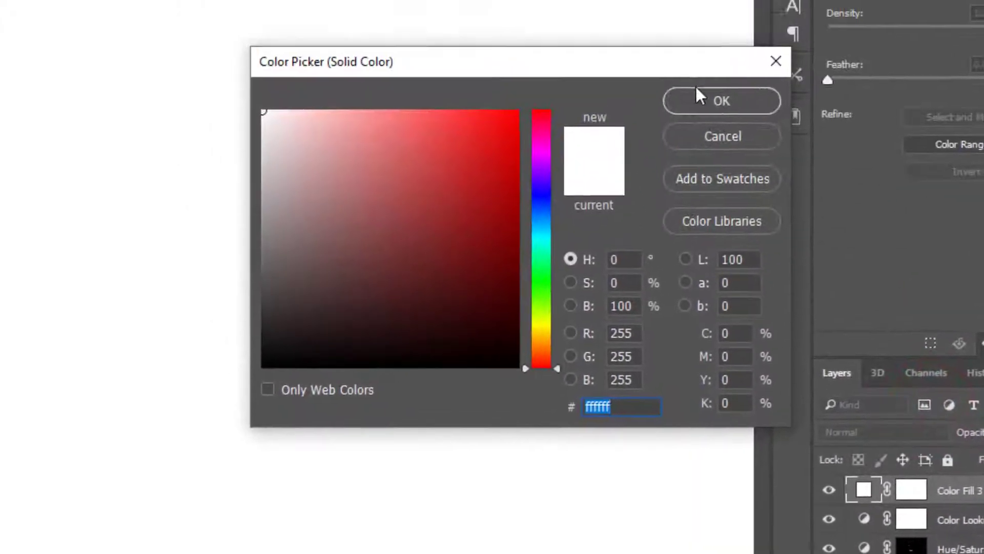
click(696, 116)
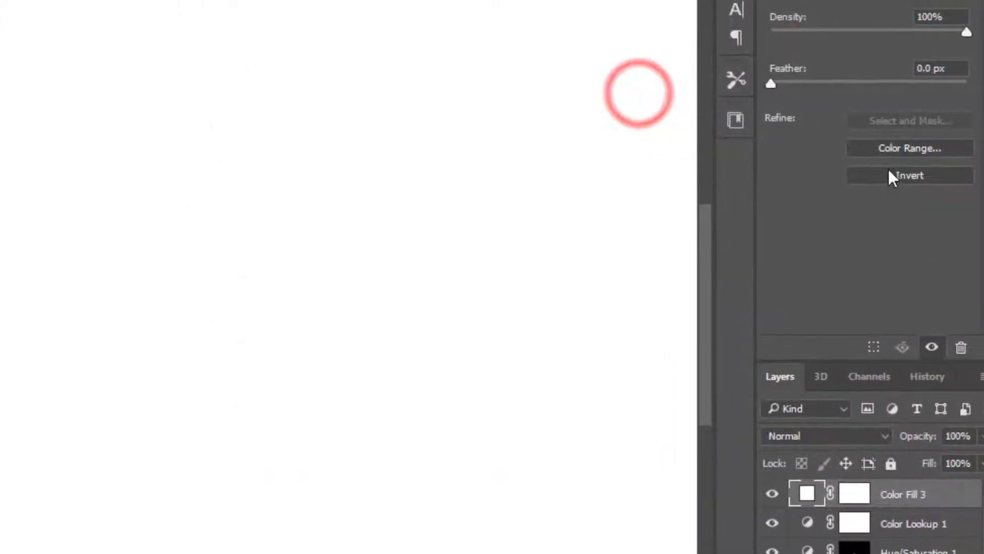
click(880, 169)
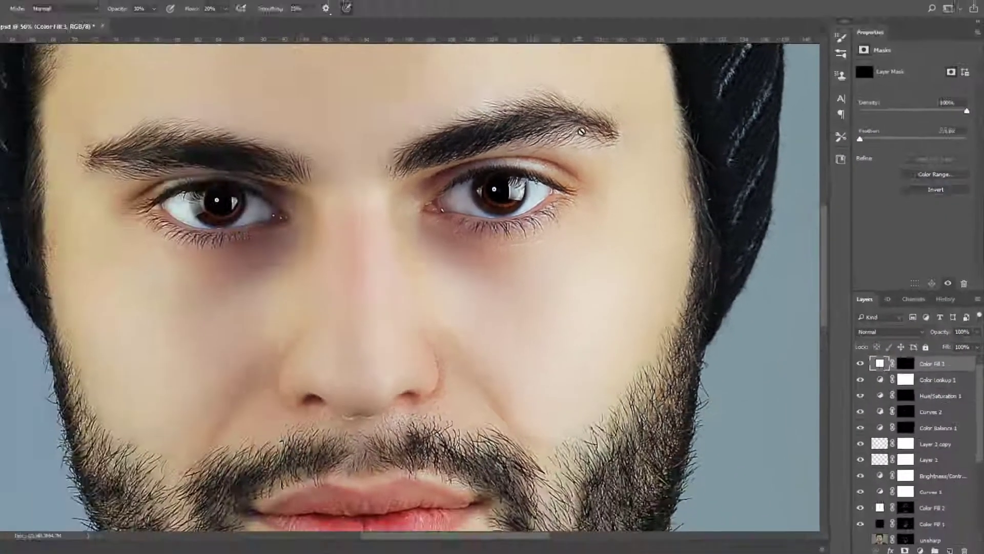
scroll(545, 151, up, 3)
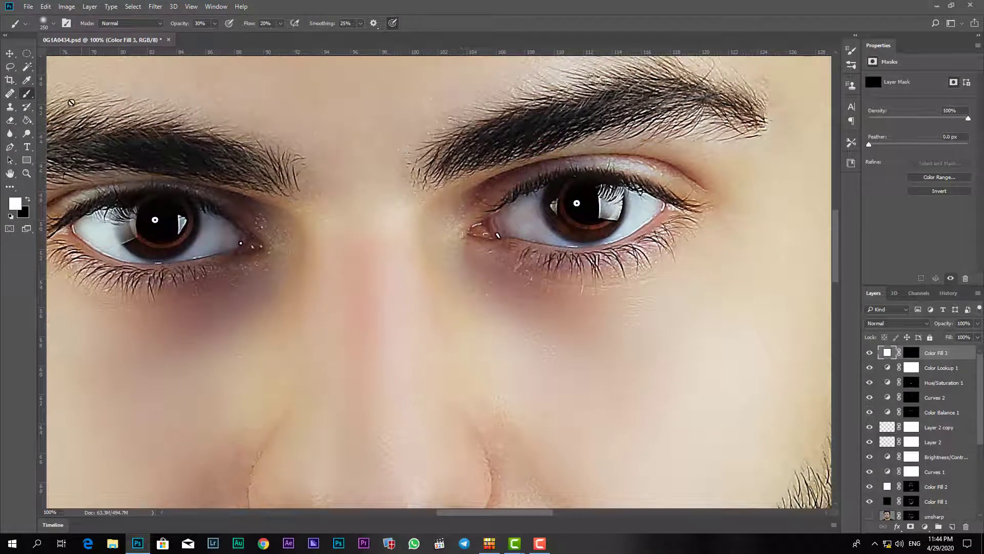
- Paint the right eye's inner and outer white on the Color Fill 3 mask, using a smaller brush at flow 35
click(910, 352)
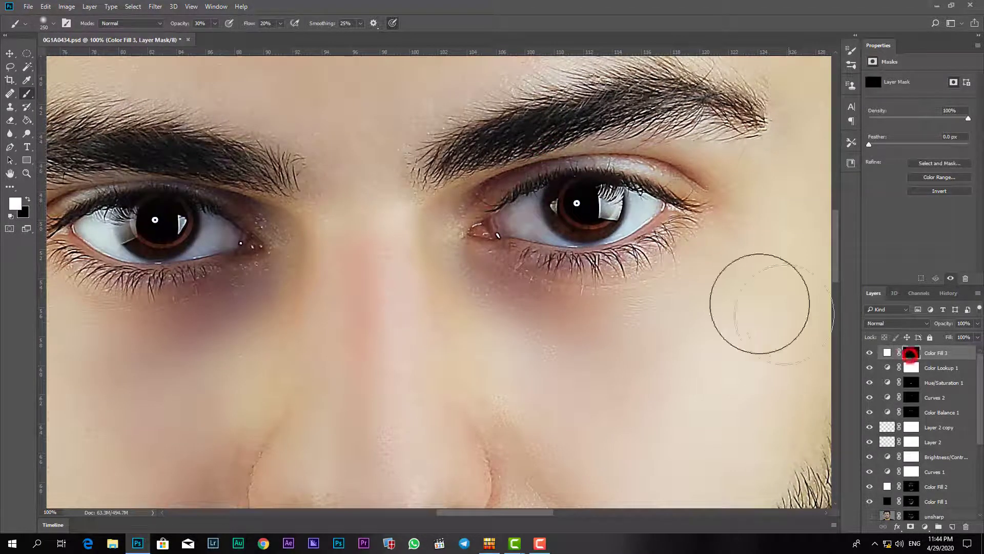
key(bracketleft)
key(bracketleft)
key(bracketleft)
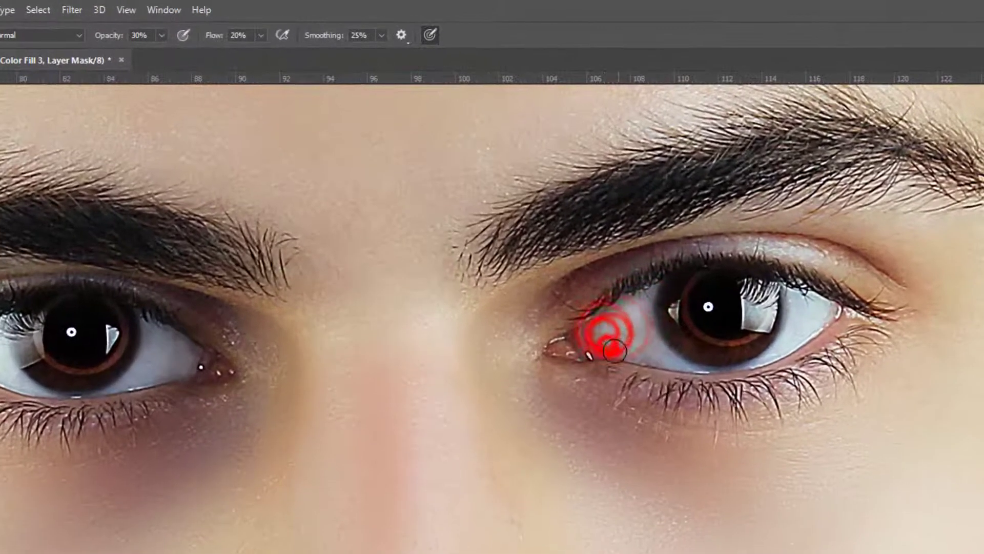
drag(522, 207, 517, 230)
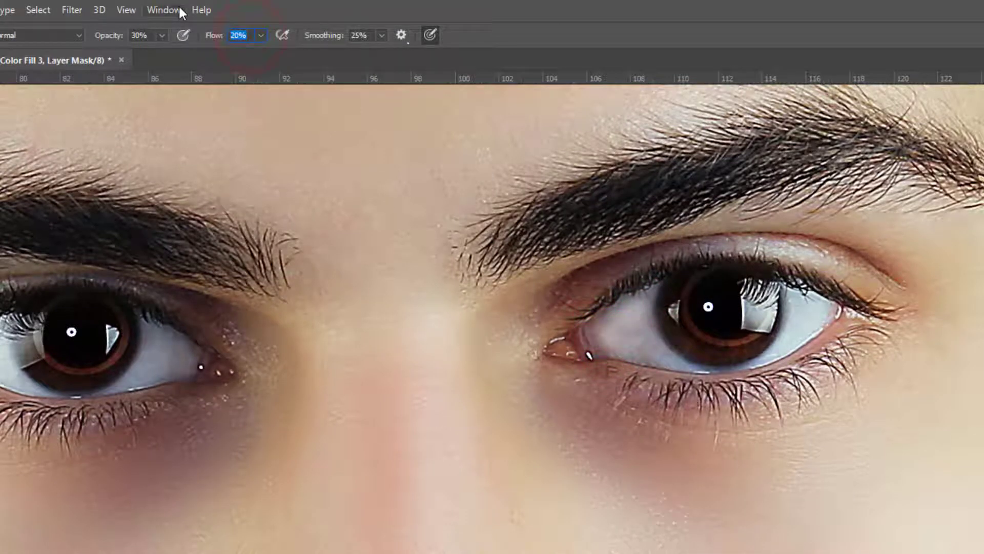
text(35)
key(Return)
drag(637, 306, 623, 349)
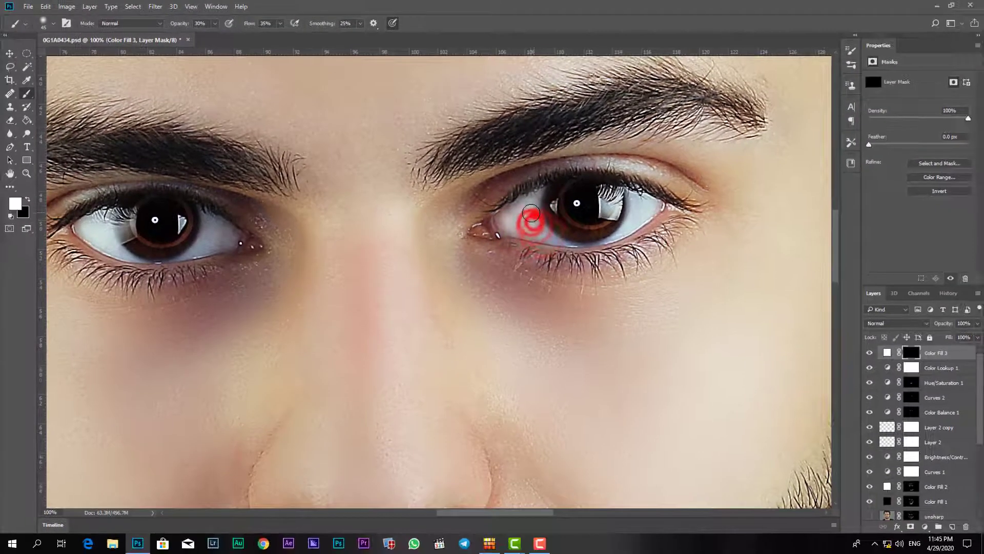
mouse_move(534, 219)
mouse_down()
mouse_move(555, 242)
mouse_move(575, 243)
mouse_up()
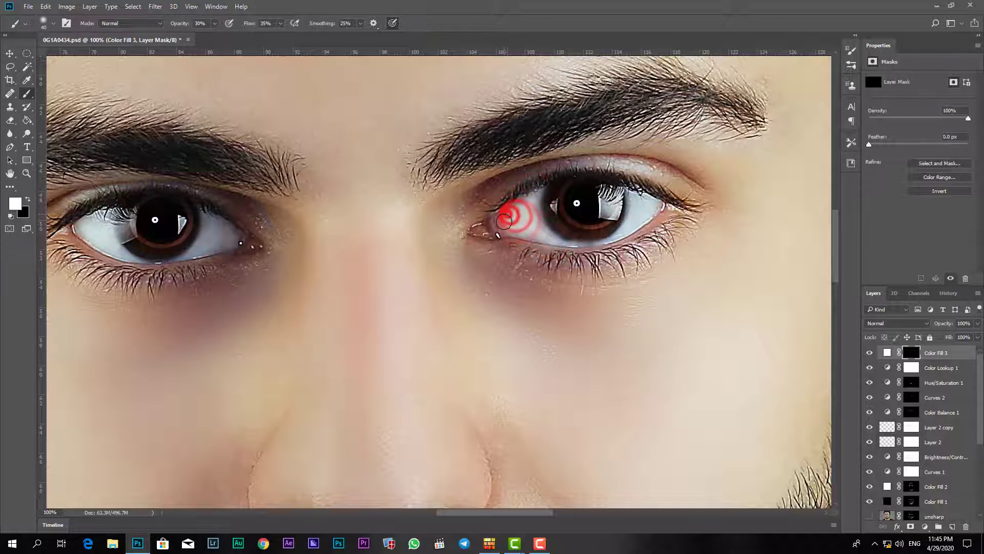
drag(514, 215, 588, 243)
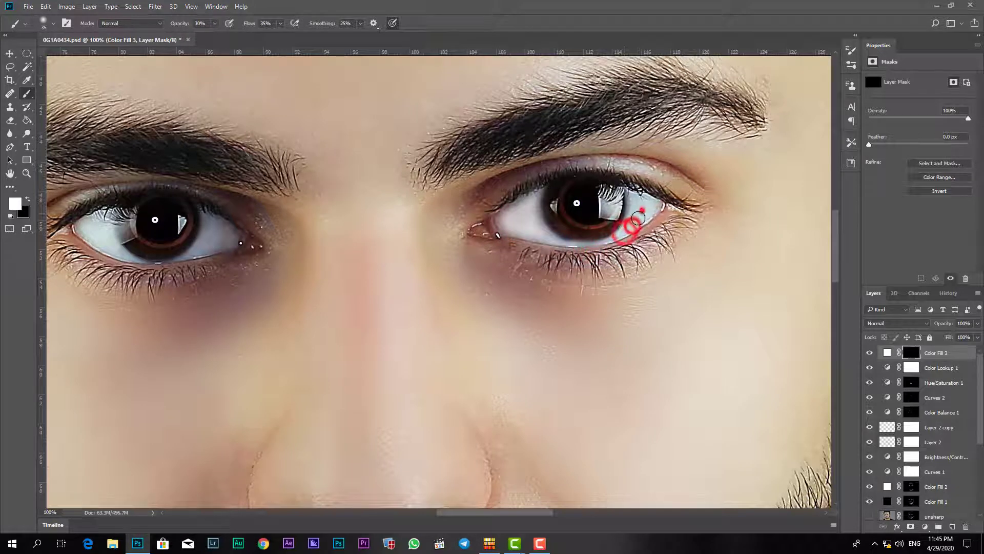
mouse_move(637, 218)
mouse_down()
mouse_move(653, 208)
mouse_move(639, 203)
mouse_move(620, 233)
mouse_move(599, 242)
mouse_up()
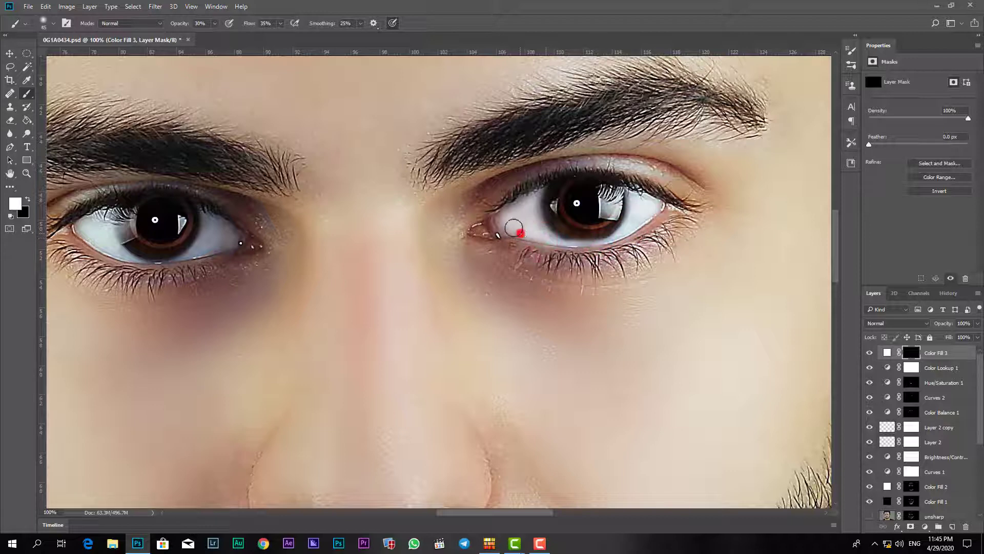
drag(287, 187, 530, 177)
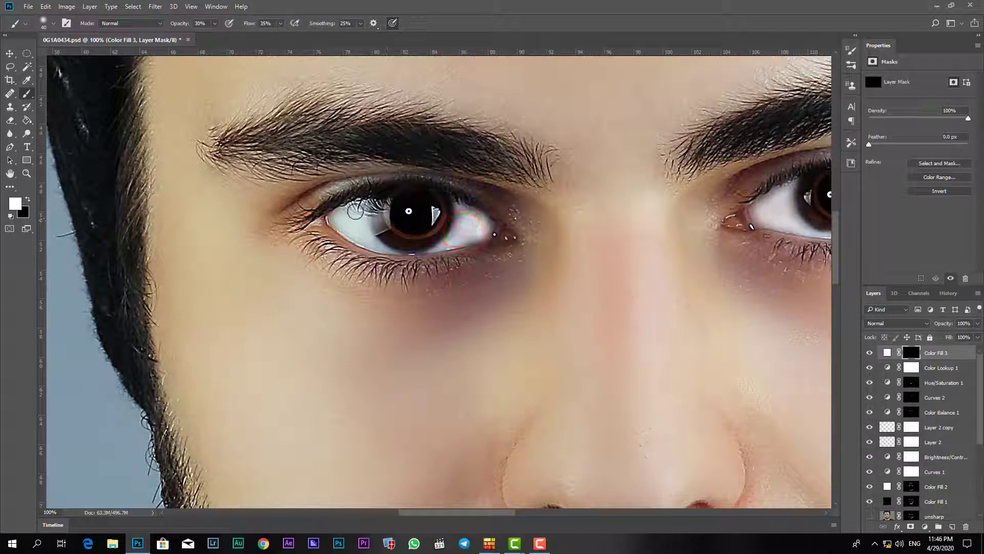
- Paint the left eye's white and its corners on the Color Fill 3 mask, resizing the brush as needed
drag(354, 218, 336, 222)
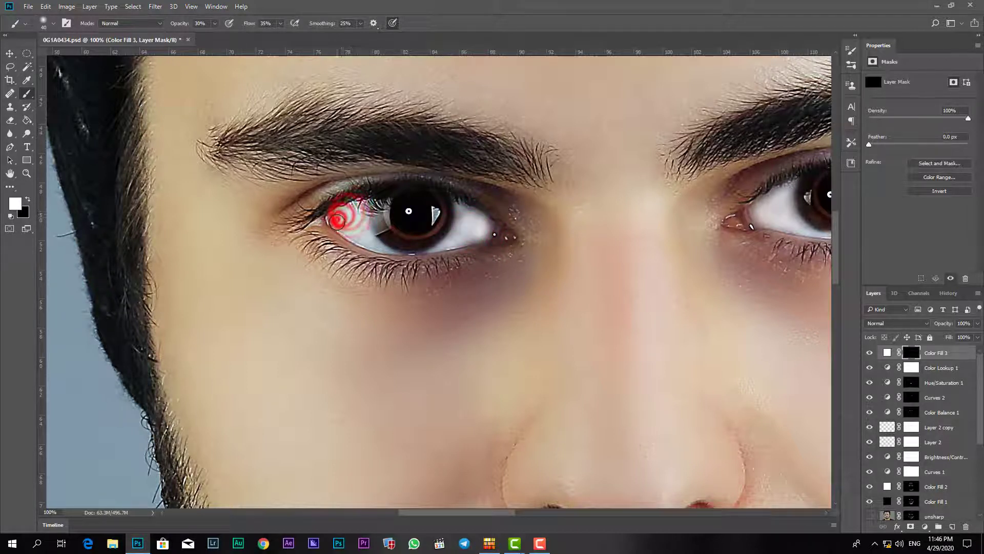
drag(352, 228, 371, 245)
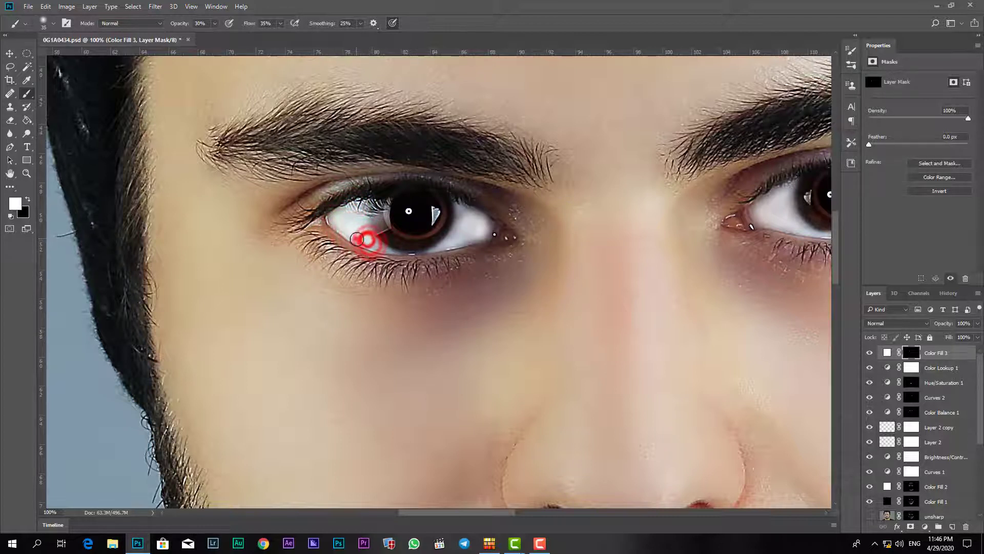
mouse_move(367, 241)
mouse_down()
mouse_move(363, 222)
mouse_move(379, 246)
mouse_move(392, 245)
mouse_up()
key(bracketleft)
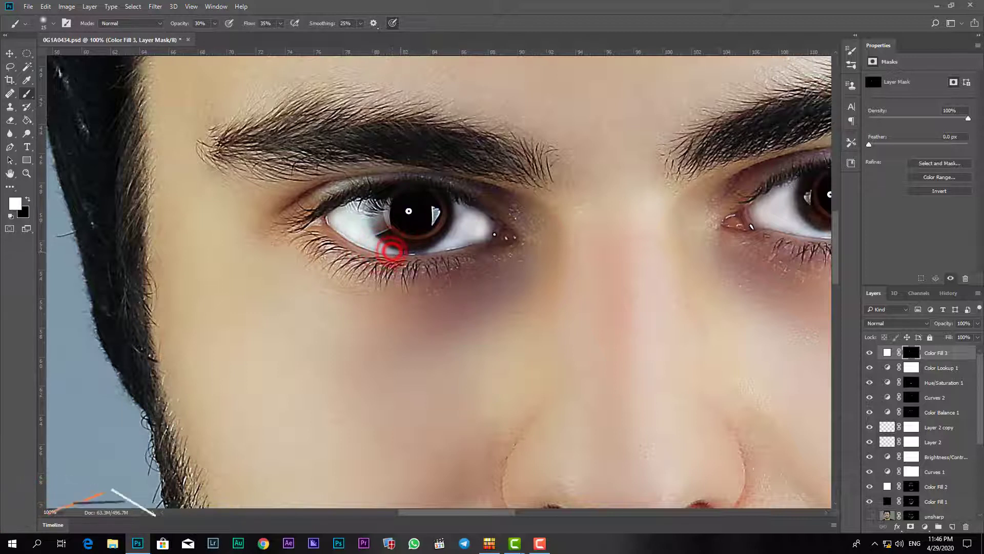
key(bracketleft)
key(bracketleft)
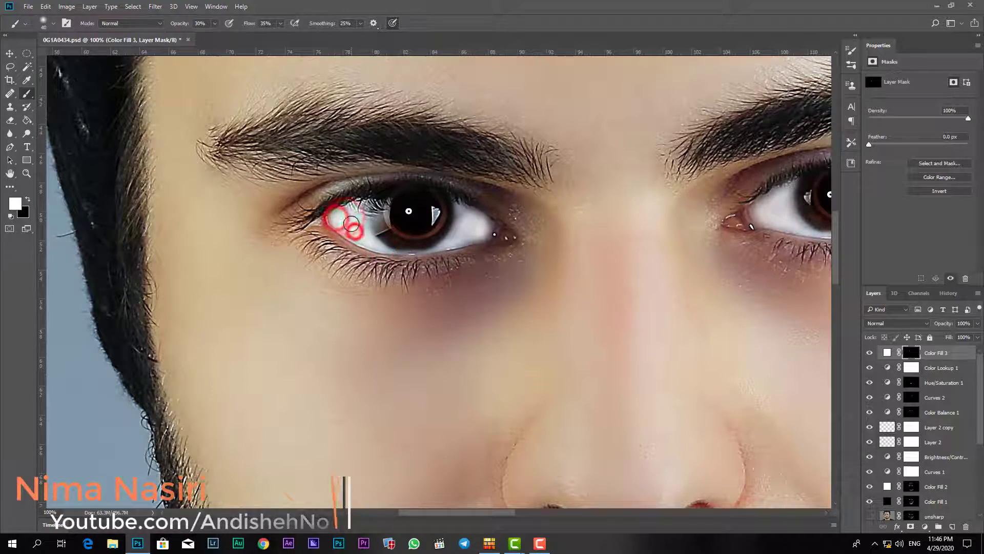
drag(342, 227, 348, 220)
key(bracketright)
click(451, 242)
mouse_move(451, 242)
mouse_down()
mouse_move(477, 226)
mouse_move(468, 215)
mouse_up()
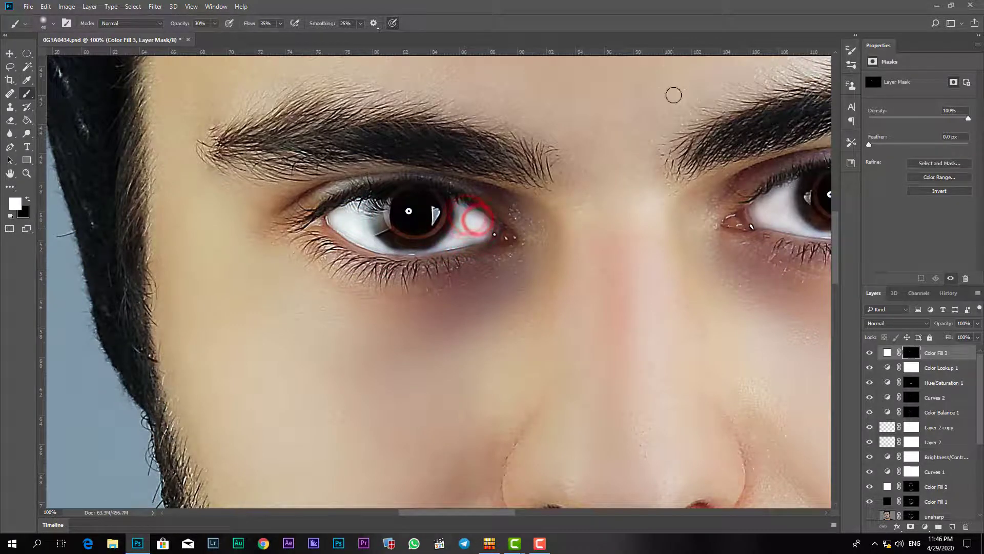
key(ctrl+minus)
key(ctrl+minus)
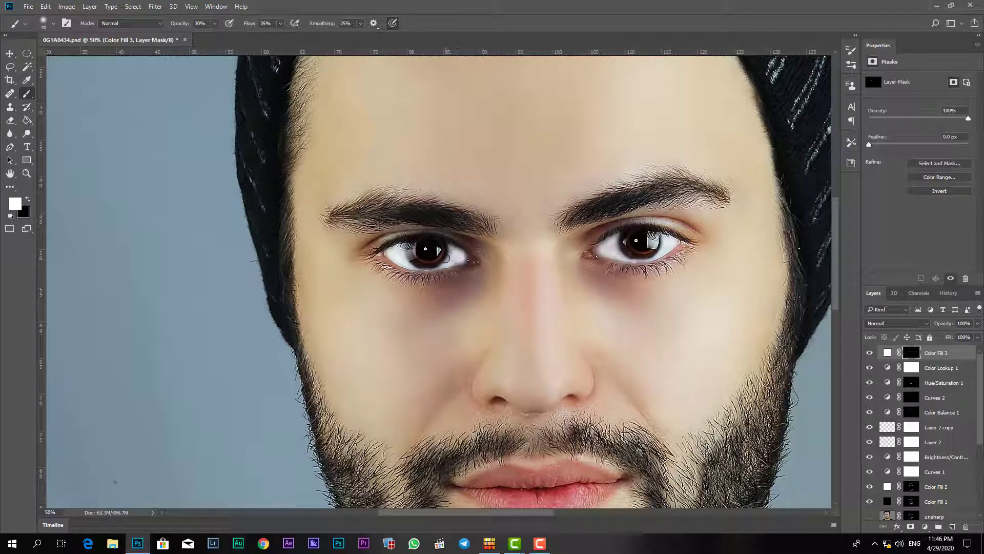
drag(457, 259, 490, 252)
- Set the Color Fill 3 whitening layer to Soft Light blend mode at about 62% opacity
click(602, 252)
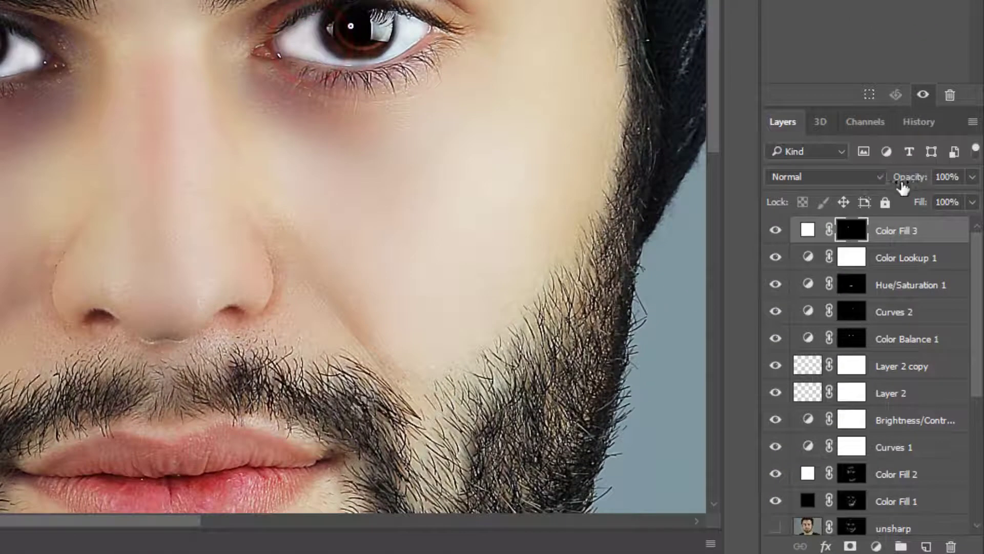
click(872, 177)
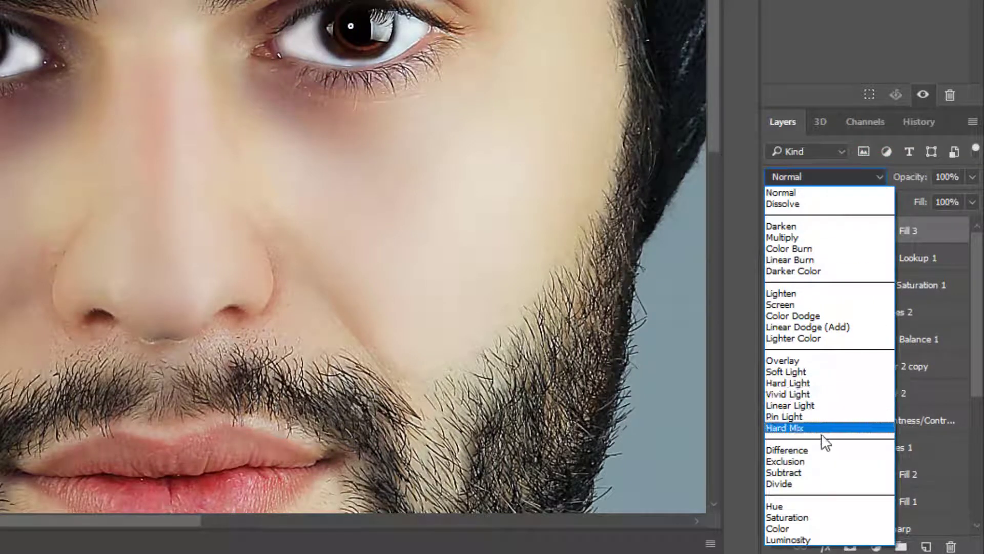
click(779, 528)
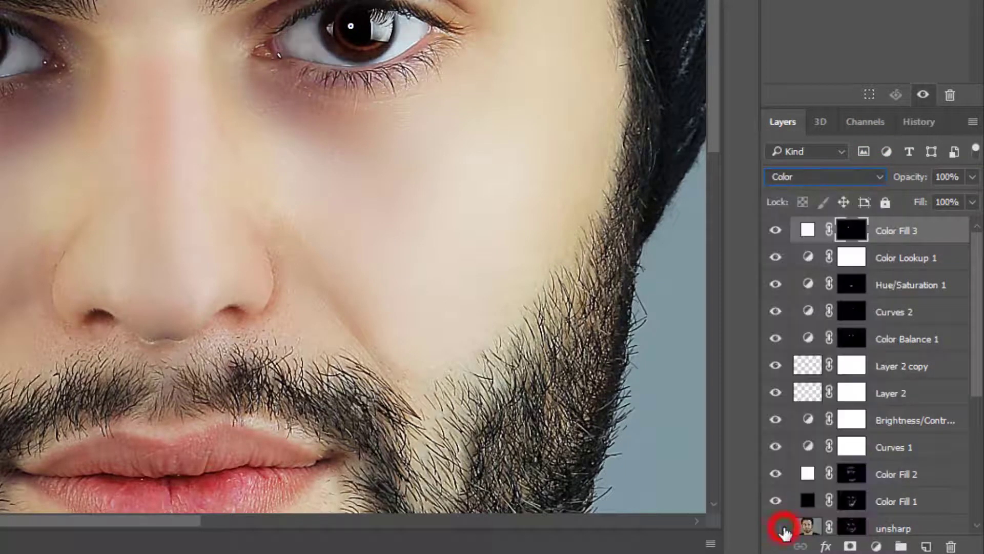
click(819, 176)
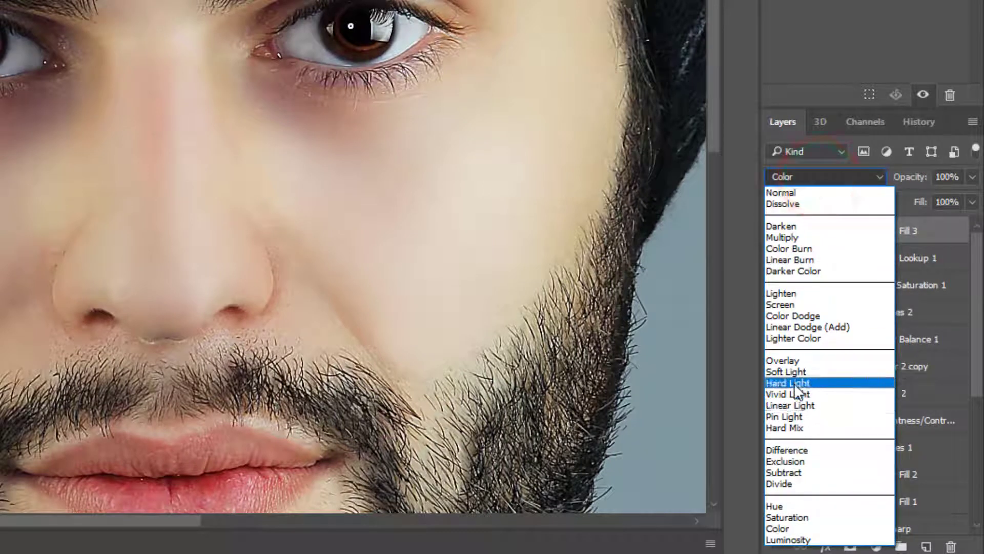
click(795, 370)
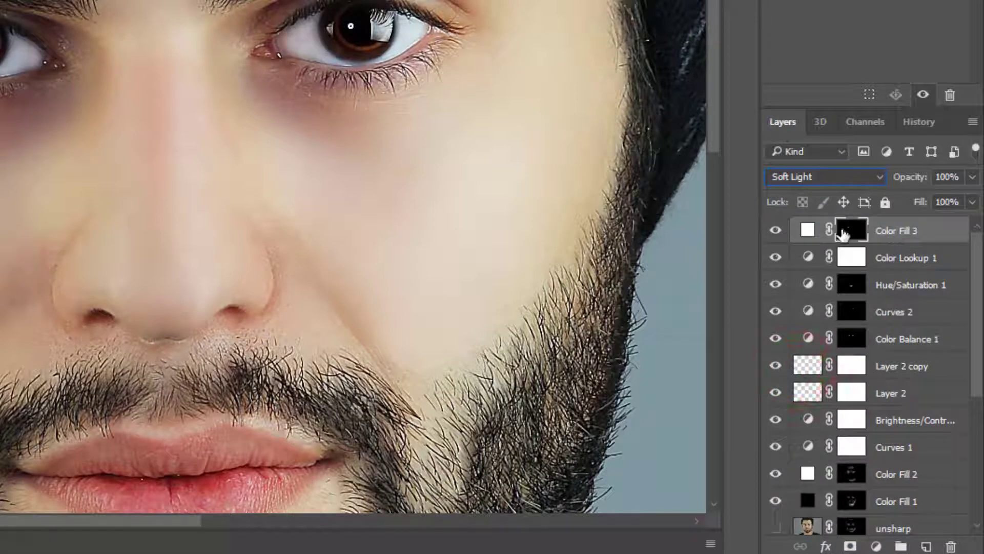
click(973, 176)
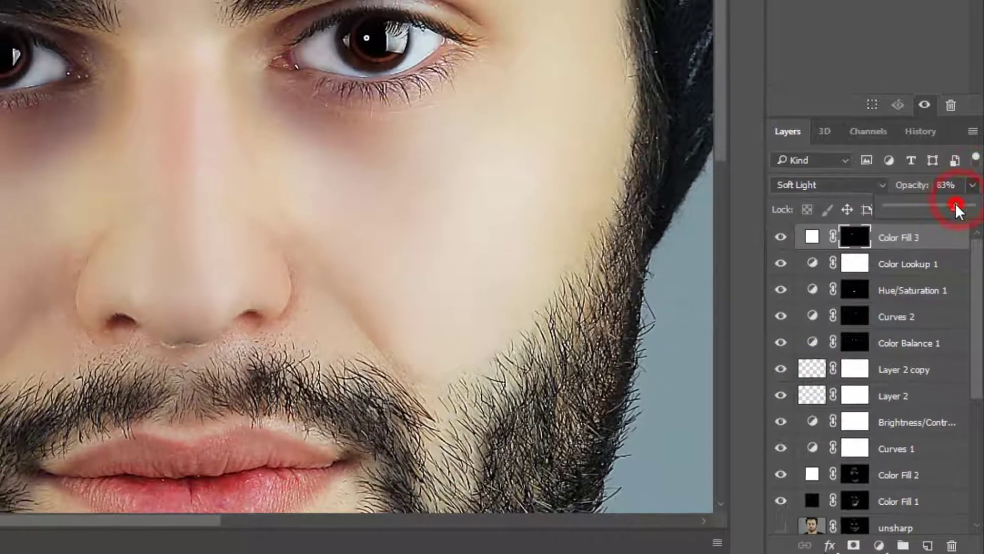
drag(948, 194, 958, 335)
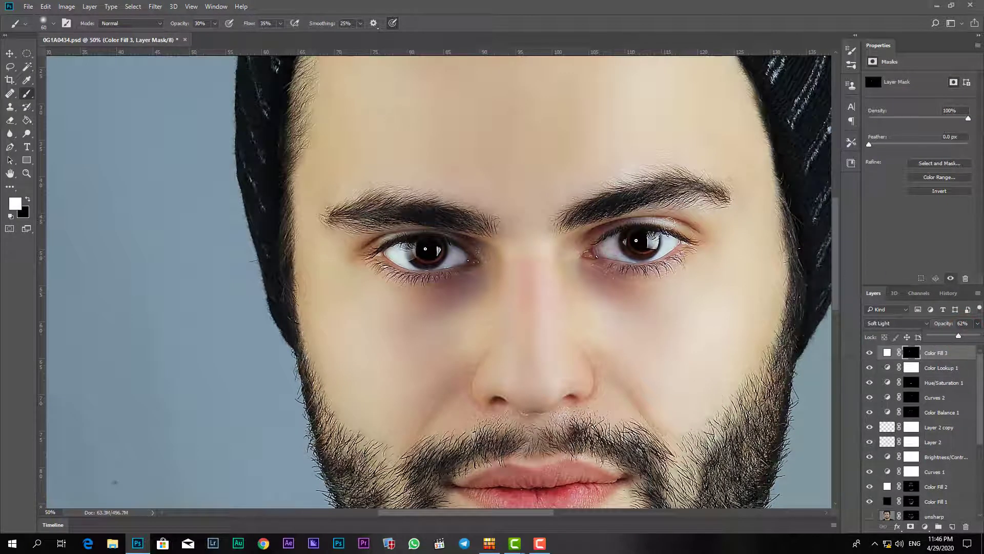
click(909, 336)
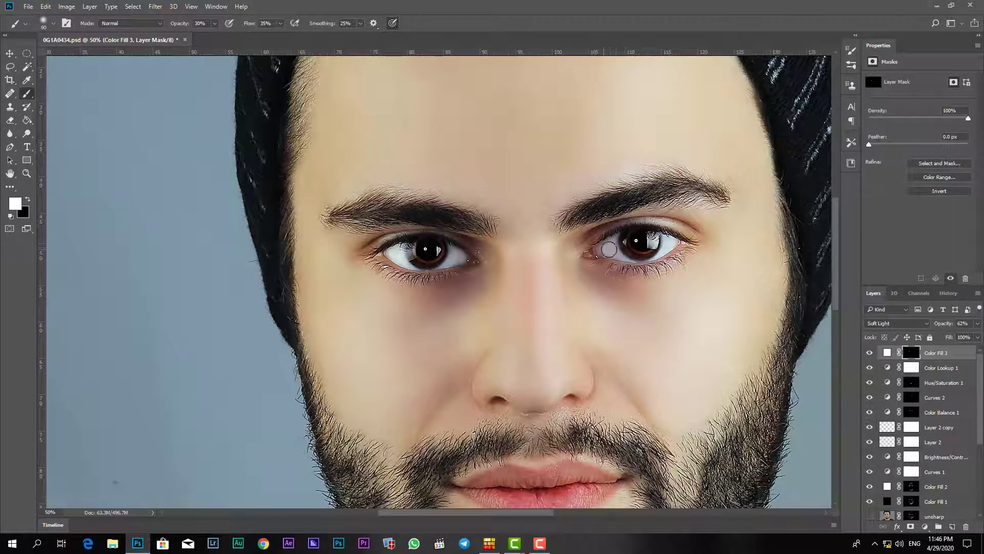
- Touch up the inner and outer corners of both eye whites on the mask
drag(612, 245, 615, 252)
click(669, 244)
click(457, 256)
click(396, 255)
key(ctrl+minus)
key(ctrl+minus)
key(ctrl+minus)
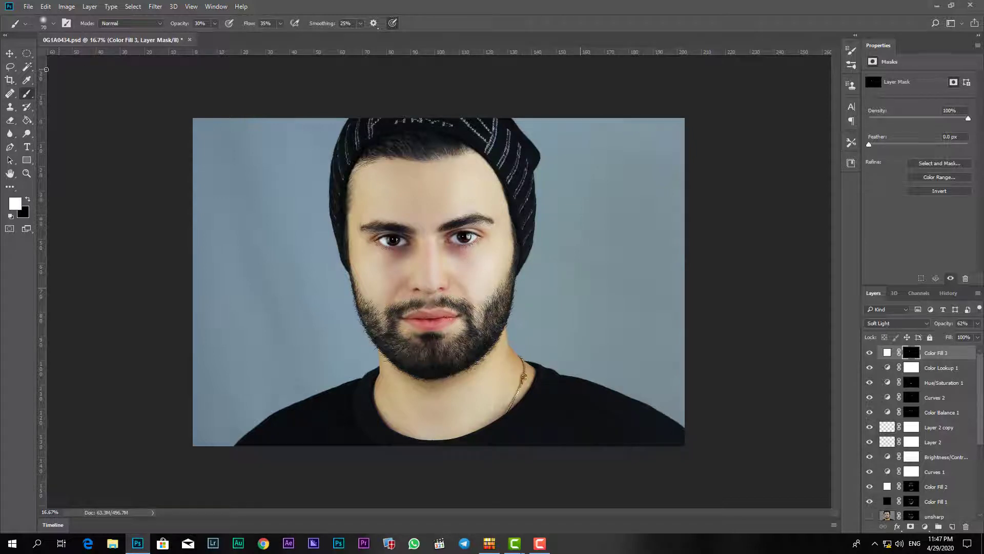
- Make the 'back' group visible and drag it above Hue/Saturation 1 to the stack's top
click(9, 53)
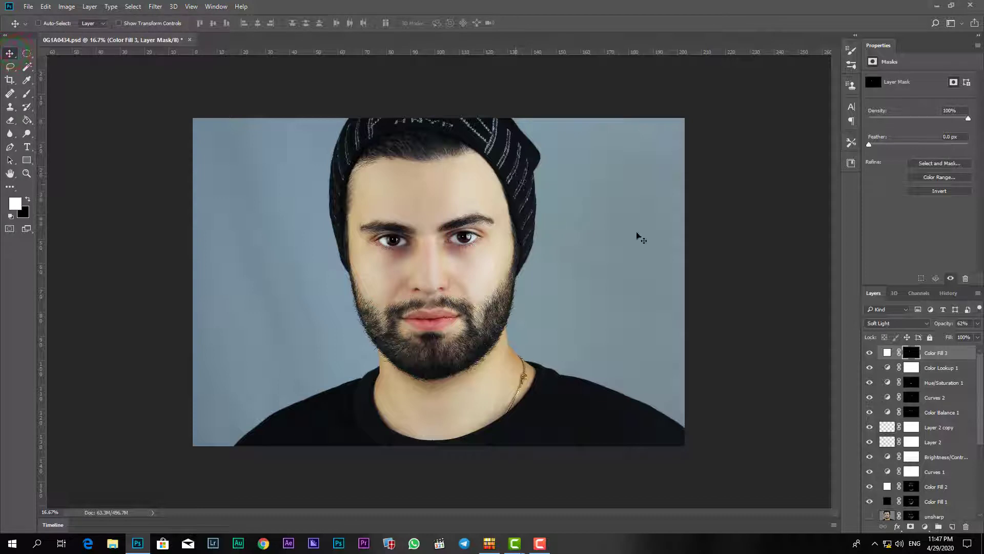
scroll(937, 385, down, 2)
scroll(937, 386, down, 2)
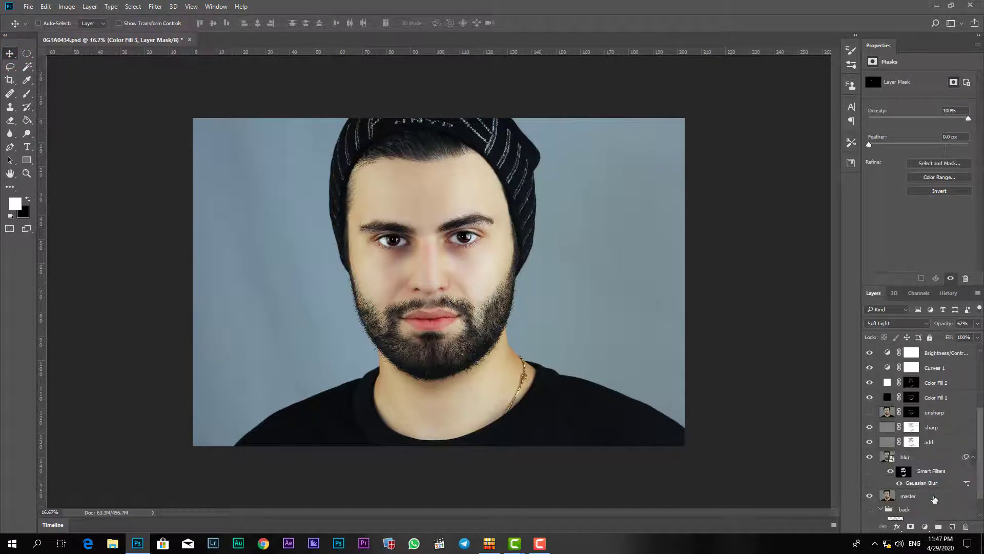
click(909, 513)
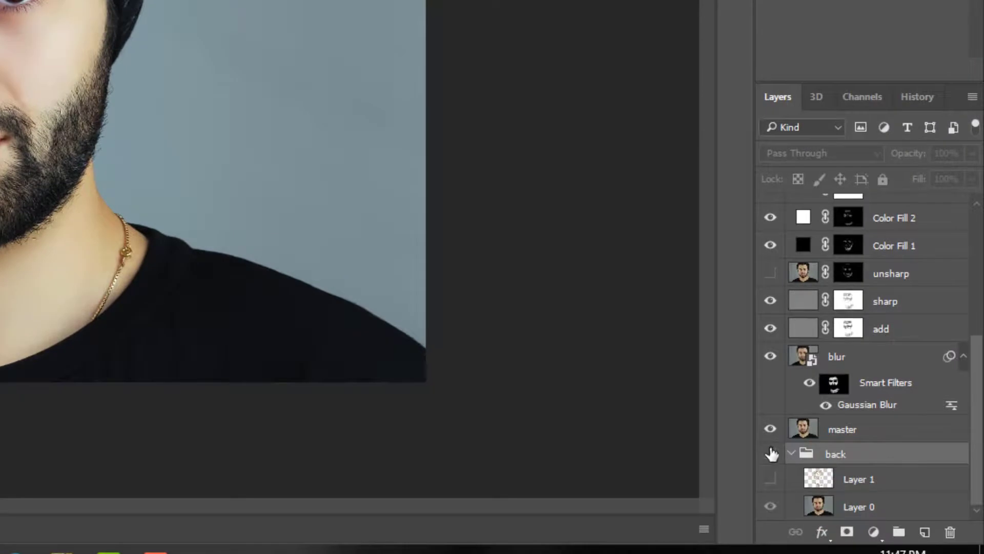
click(769, 474)
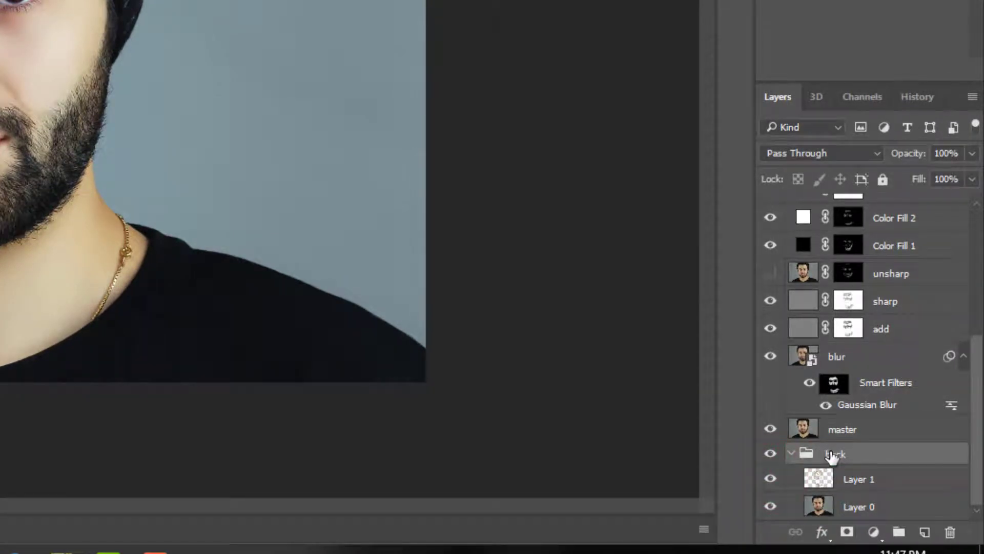
drag(830, 455, 925, 215)
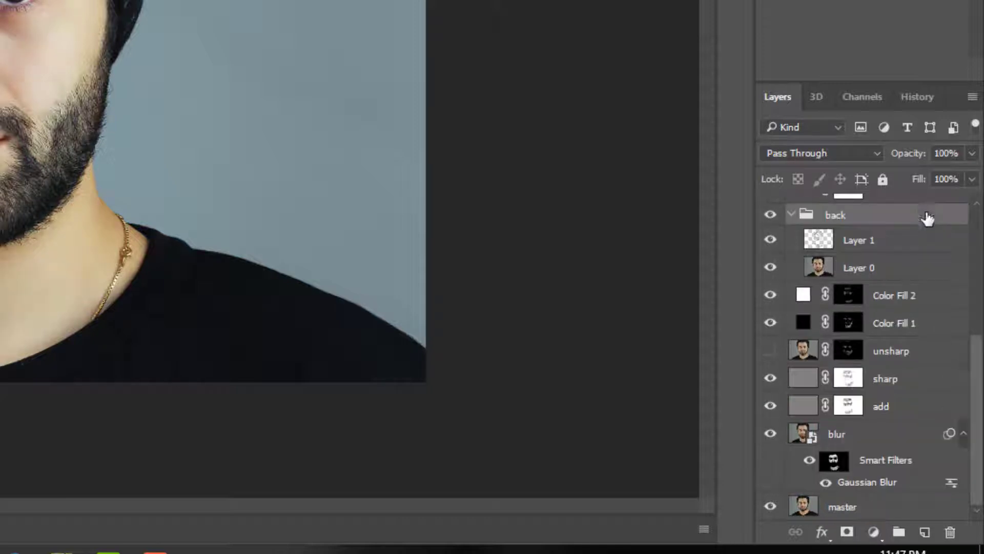
scroll(920, 236, up, 5)
scroll(918, 282, up, 2)
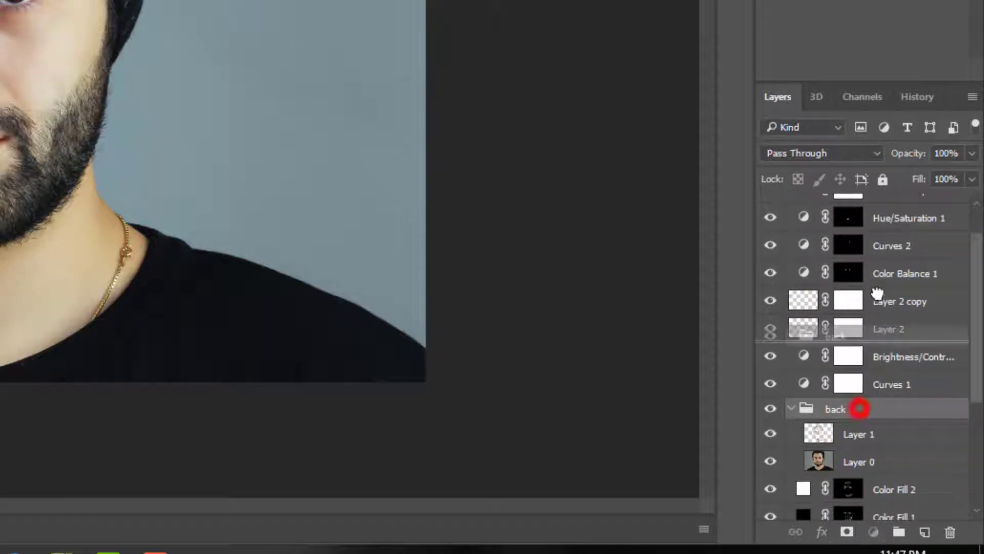
drag(861, 413, 866, 208)
drag(880, 262, 877, 201)
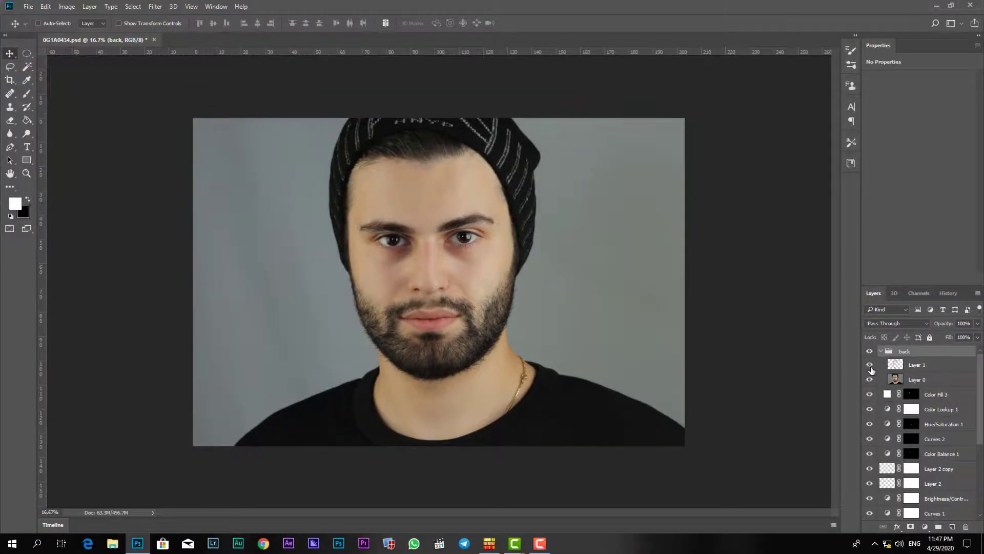
- Briefly hide Layer 1 inside the back group, then show it again
click(869, 365)
key(ctrl+plus)
key(ctrl+plus)
key(ctrl+plus)
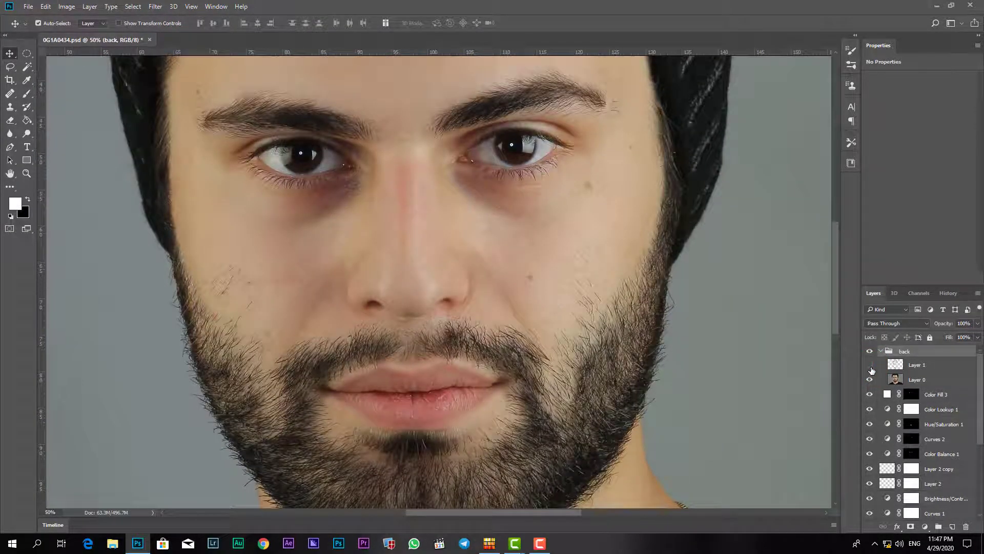
key(ctrl+minus)
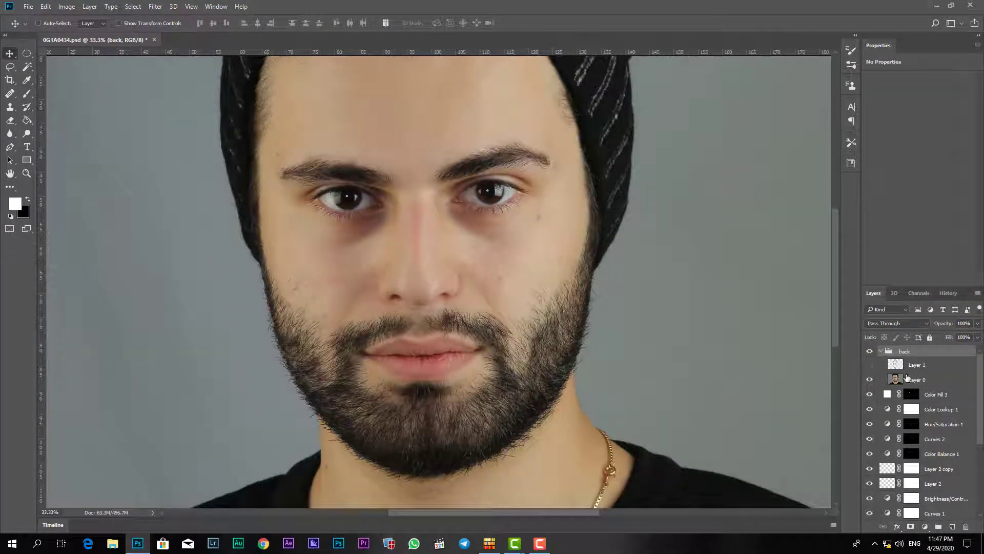
click(869, 365)
- Toggle the back group on and off to compare original and retouched, leaving it hidden
click(869, 352)
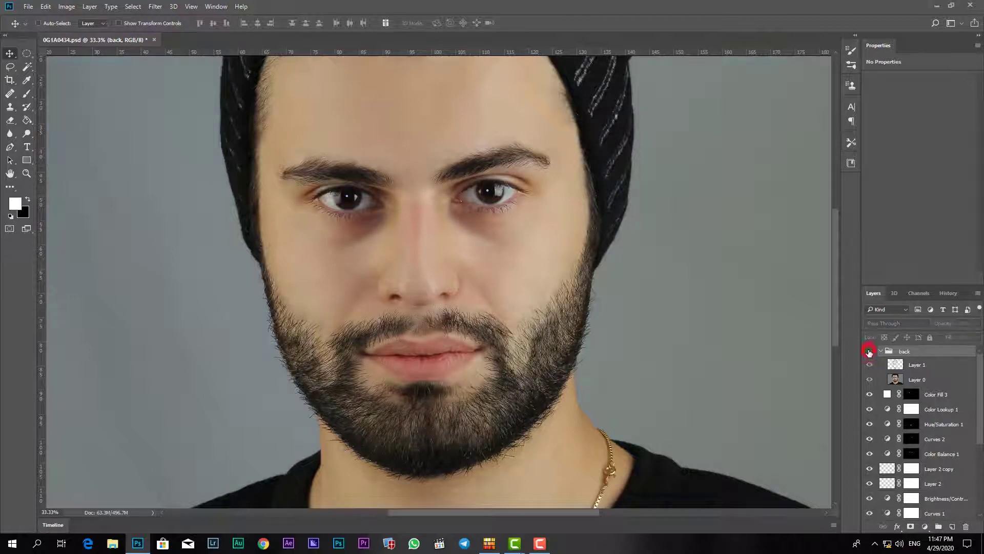
click(869, 351)
click(869, 352)
click(869, 351)
click(869, 352)
click(869, 352)
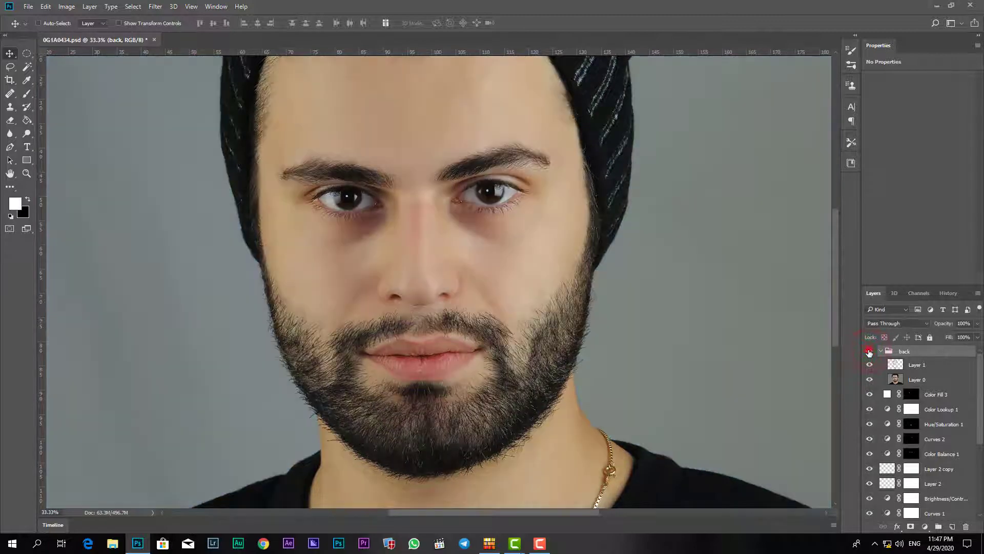
click(869, 351)
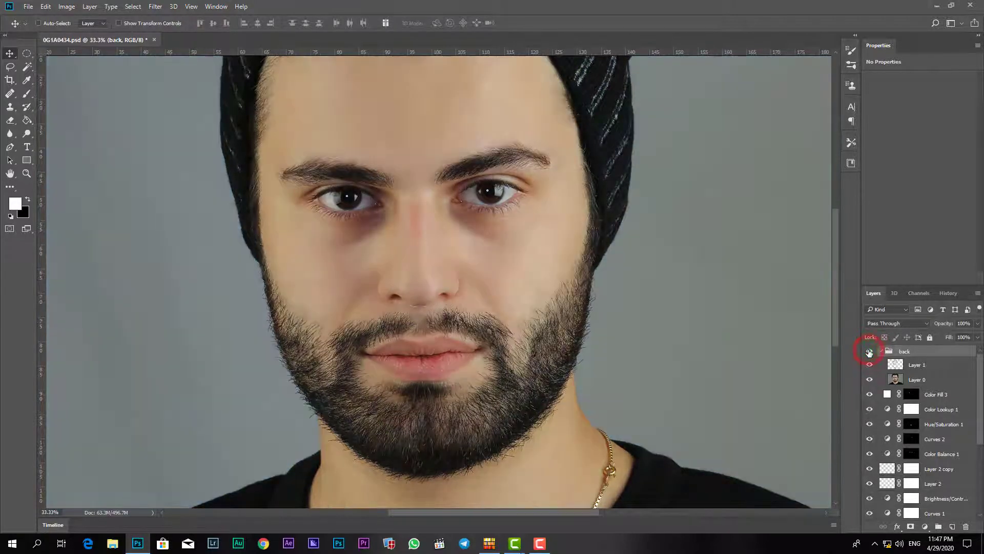
click(869, 352)
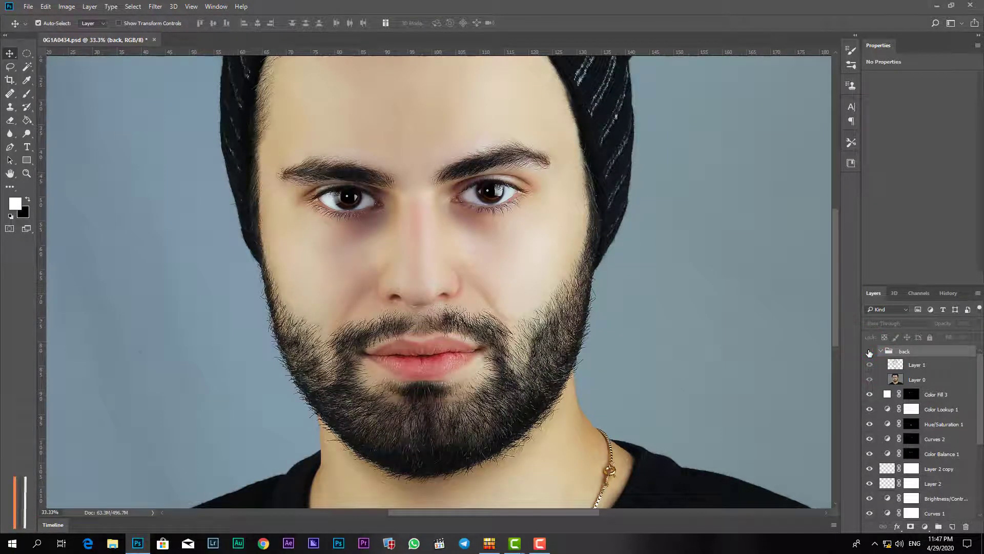
key(ctrl+minus)
key(ctrl+minus)
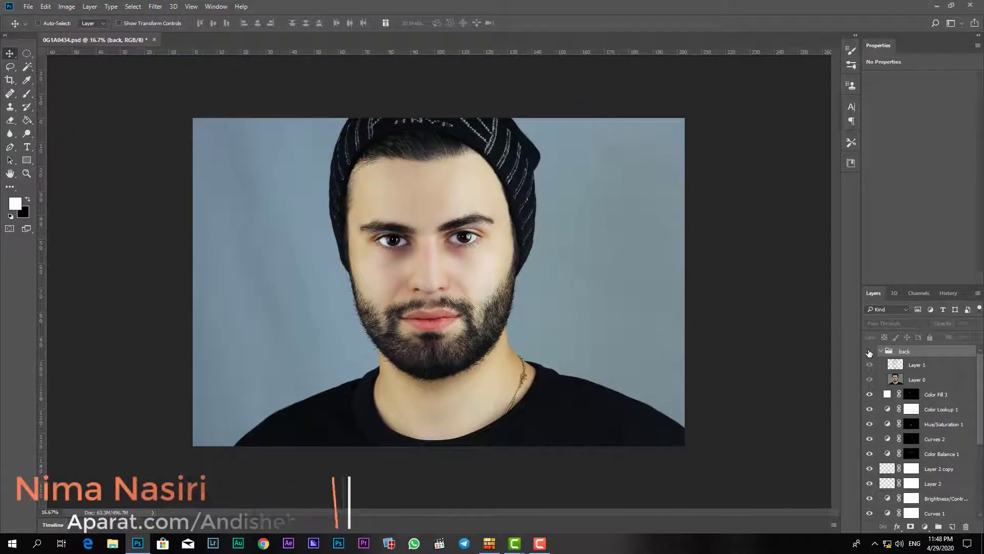